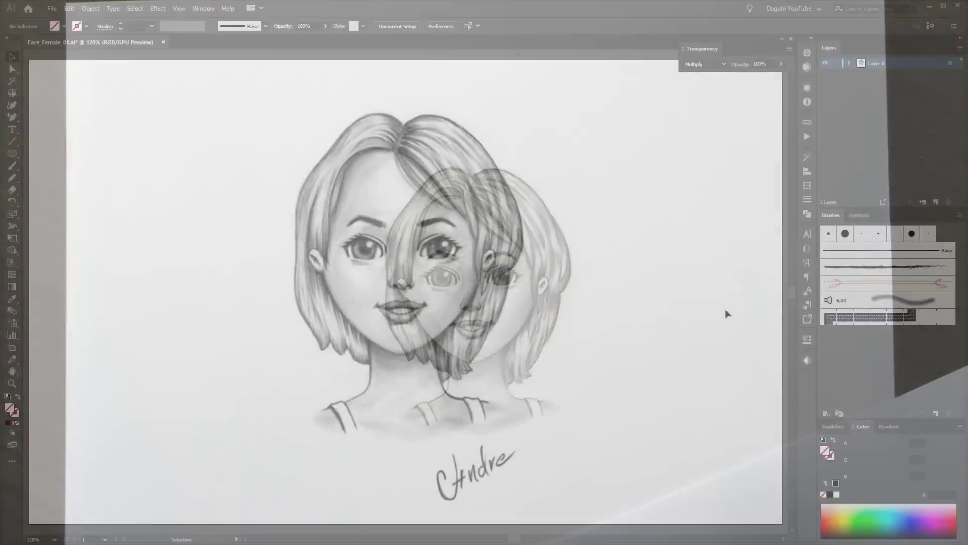
- Set the face sketch to 50% opacity, lock Layer 6, and add a new layer above
click(950, 64)
text(0)
key(Return)
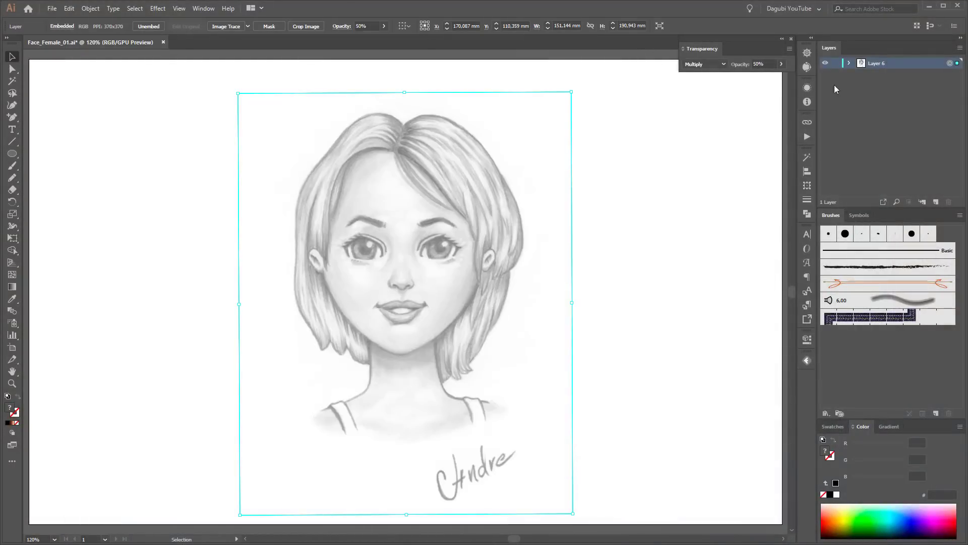
click(837, 63)
click(936, 201)
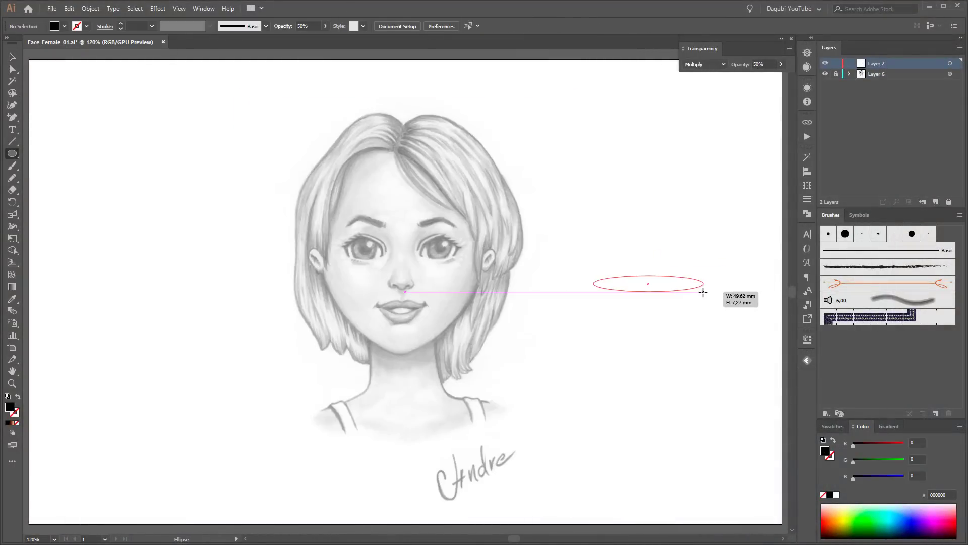
- Draw a long black-filled ellipse, make it a new art brush, and delete the ellipse
drag(703, 292, 888, 302)
key(Return)
key(Return)
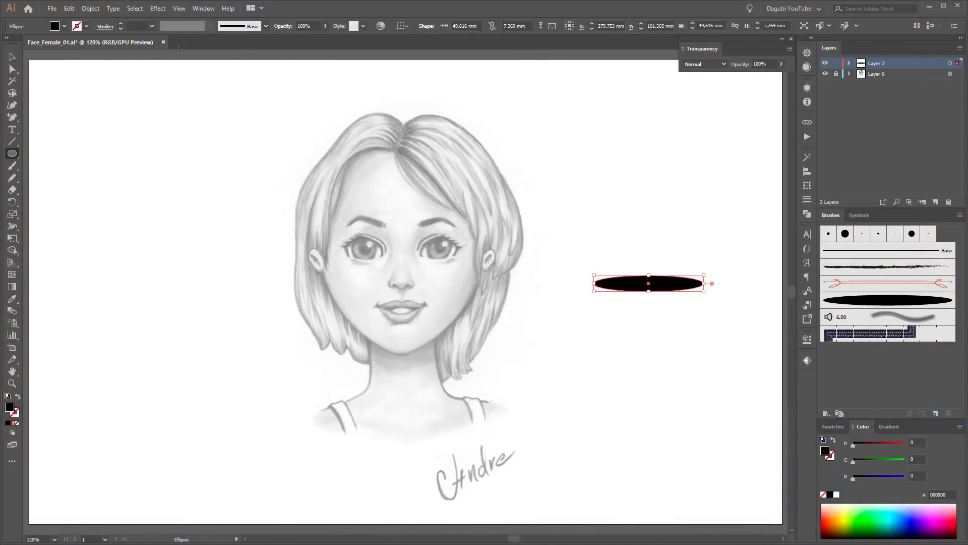
key(Delete)
scroll(461, 288, up, 5)
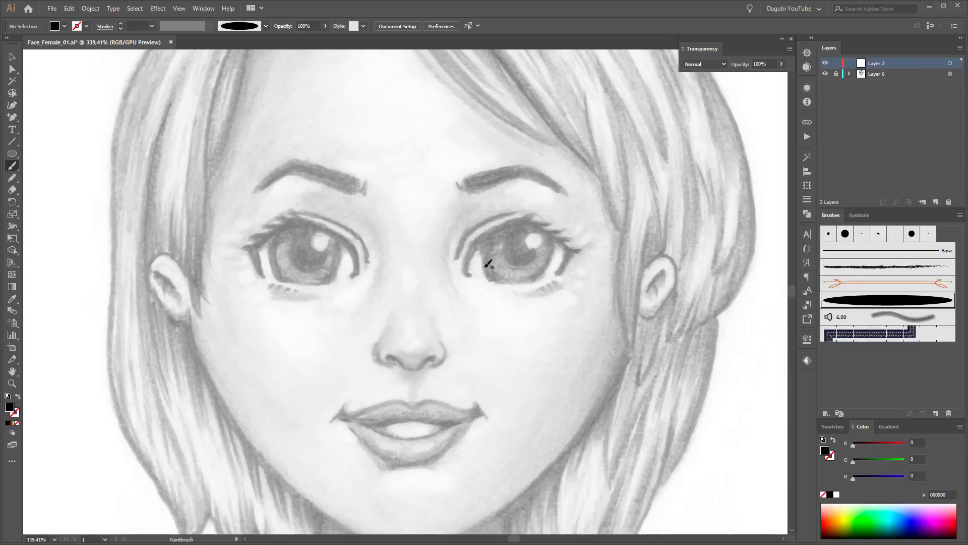
- Paint a test stroke and set Art Brush 1's width to 10% in Art Brush Options
drag(597, 250, 603, 375)
double_click(888, 300)
drag(732, 69, 392, 133)
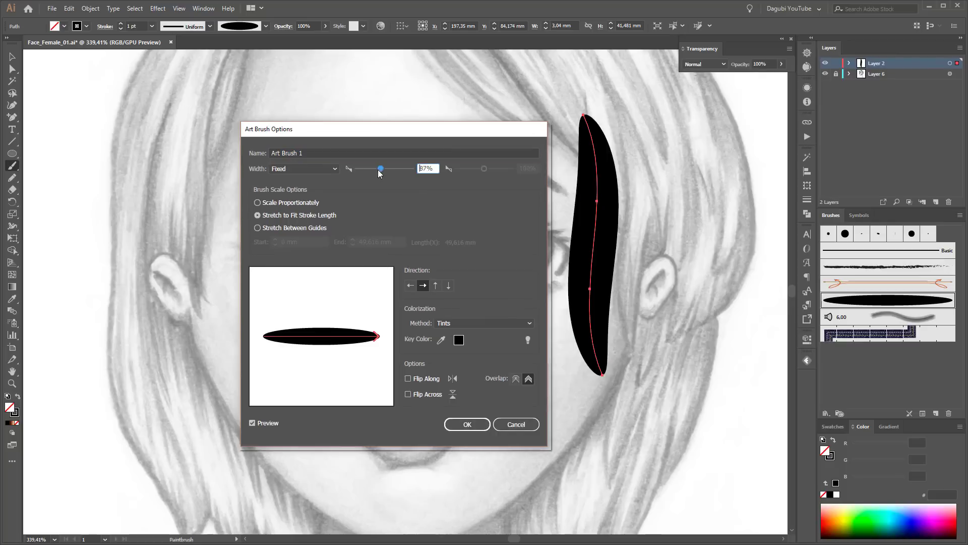
drag(383, 169, 363, 169)
text(0)
click(344, 155)
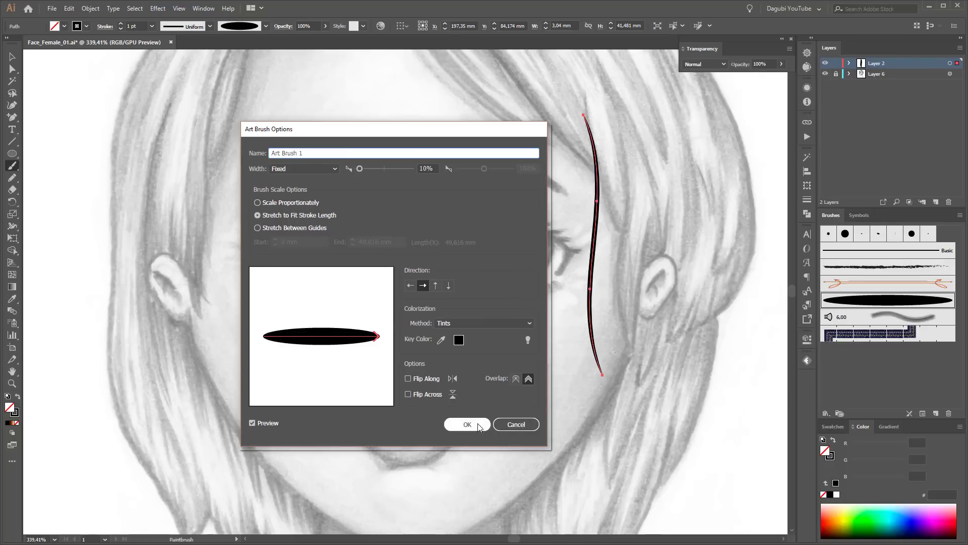
click(479, 427)
- Paint a test hair stroke and tune Paintbrush Tool Options for smoother strokes
drag(586, 92, 602, 159)
double_click(15, 170)
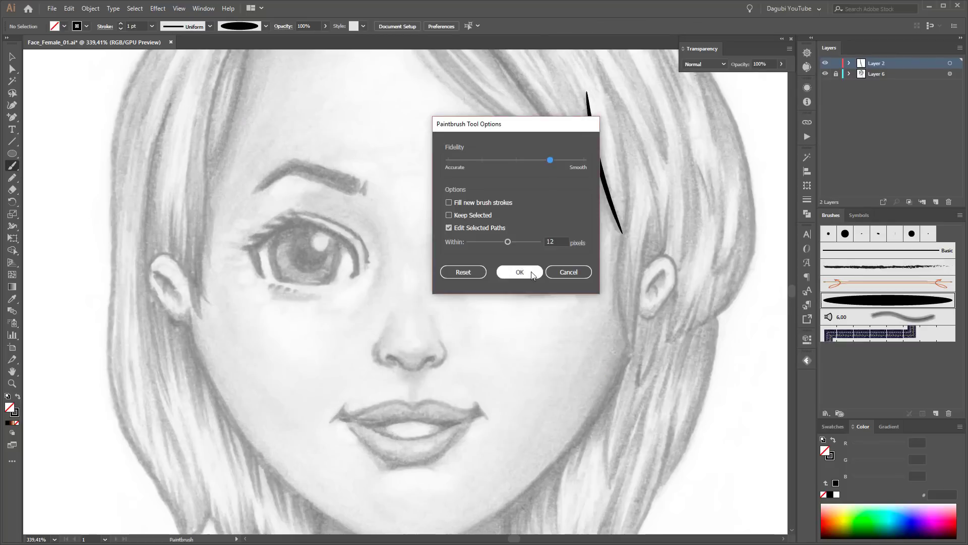
key(Escape)
click(566, 289)
key(ctrl+a)
- Delete the test stroke, outline the right ear, and draw a strand past it with a pointed tip
key(Delete)
key(b)
scroll(696, 309, up, 2)
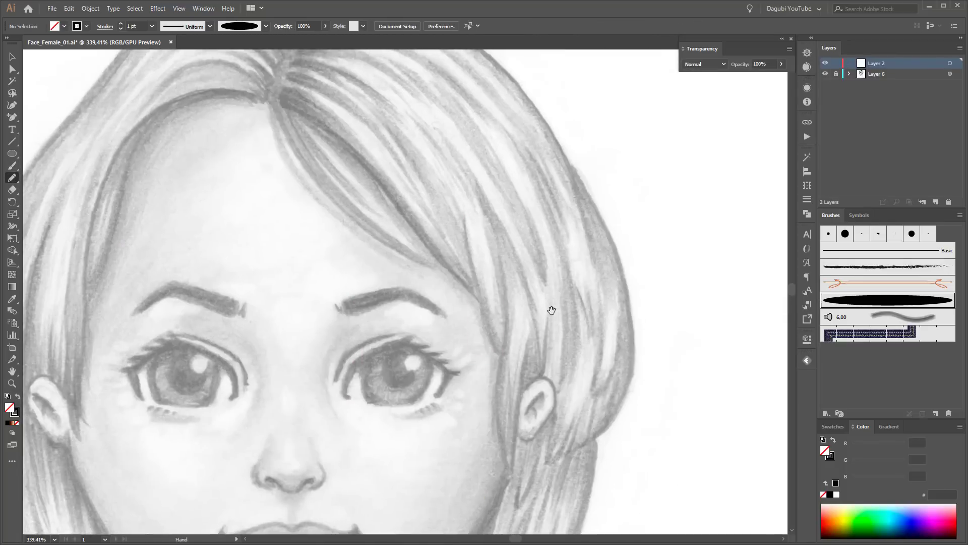
scroll(550, 309, up, 2)
scroll(578, 340, up, 1)
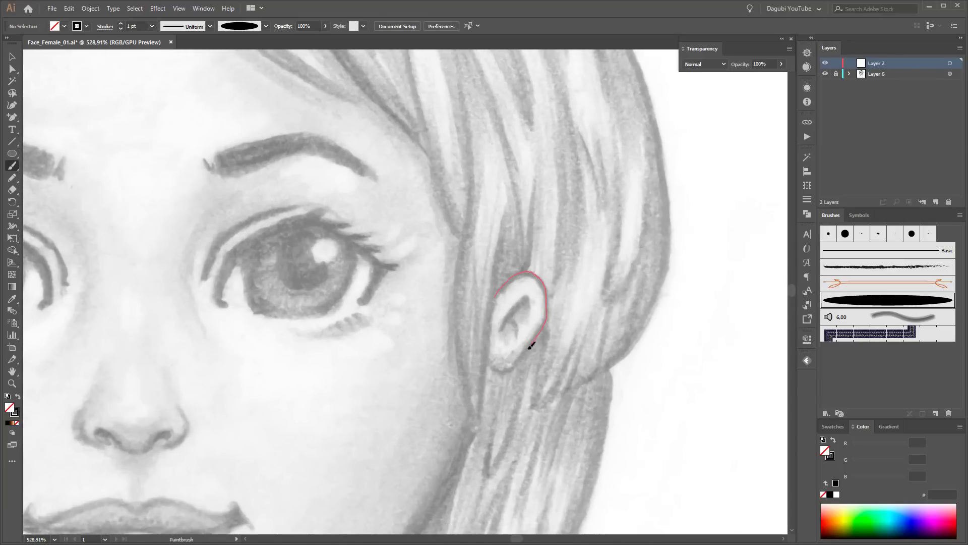
drag(492, 369, 492, 369)
scroll(566, 303, down, 2)
scroll(566, 303, down, 2)
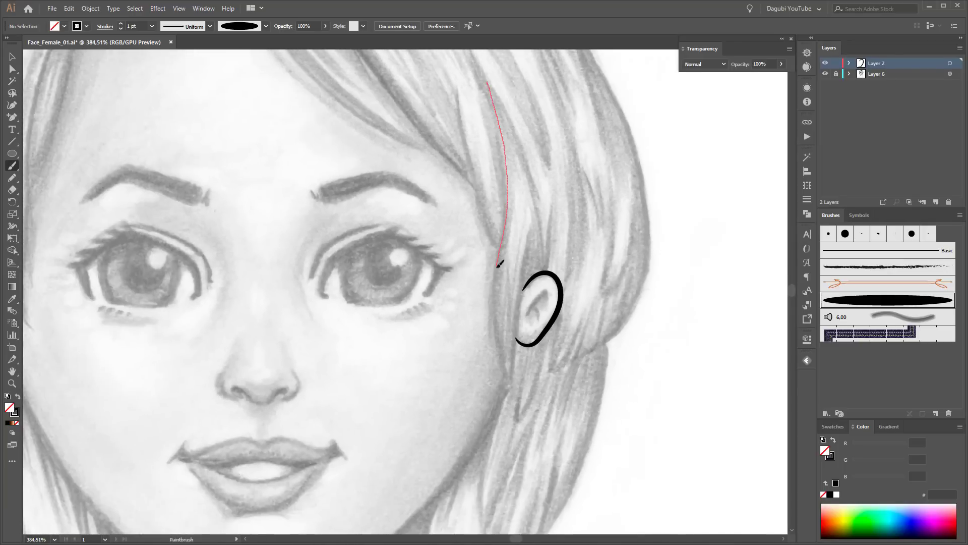
drag(499, 263, 513, 377)
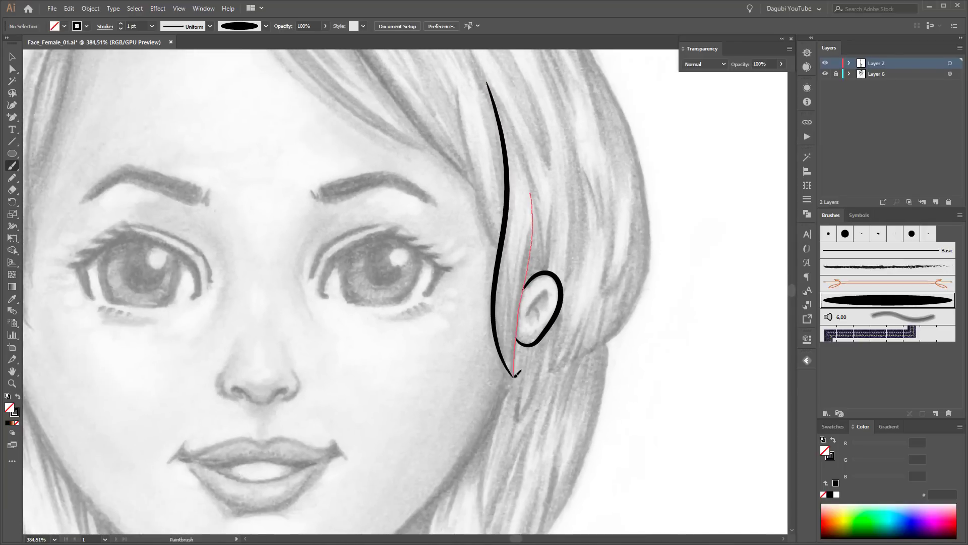
scroll(515, 375, up, 10)
key(a)
click(567, 407)
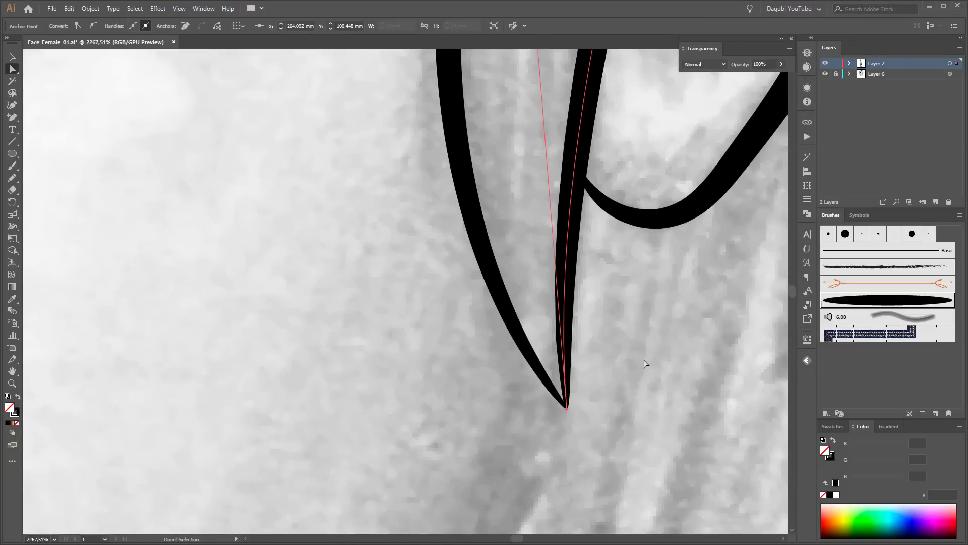
scroll(579, 210, down, 5)
scroll(568, 314, down, 4)
key(b)
key(ctrl+shift+a)
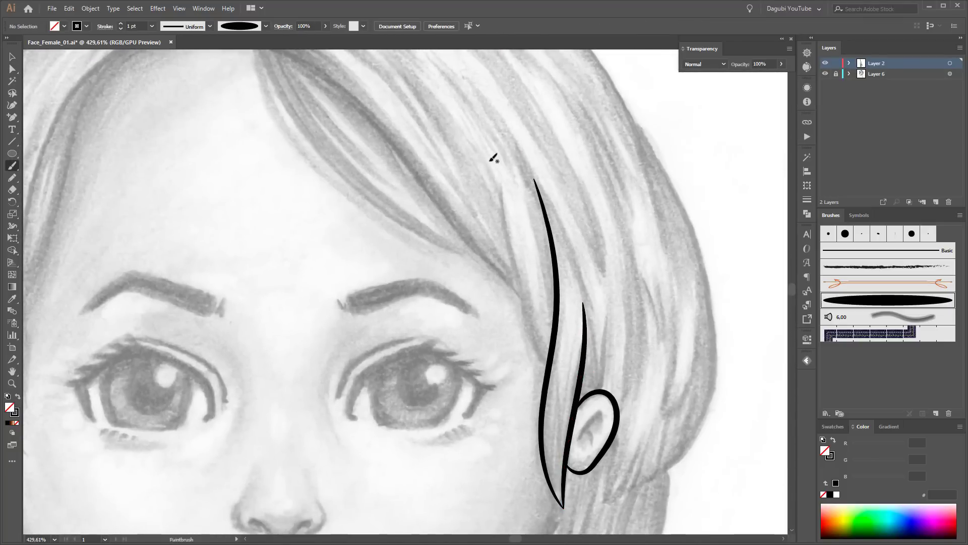
- Add a second hair strand beside the right ear and adjust the forehead strand's points
drag(519, 265, 519, 266)
scroll(574, 404, down, 2)
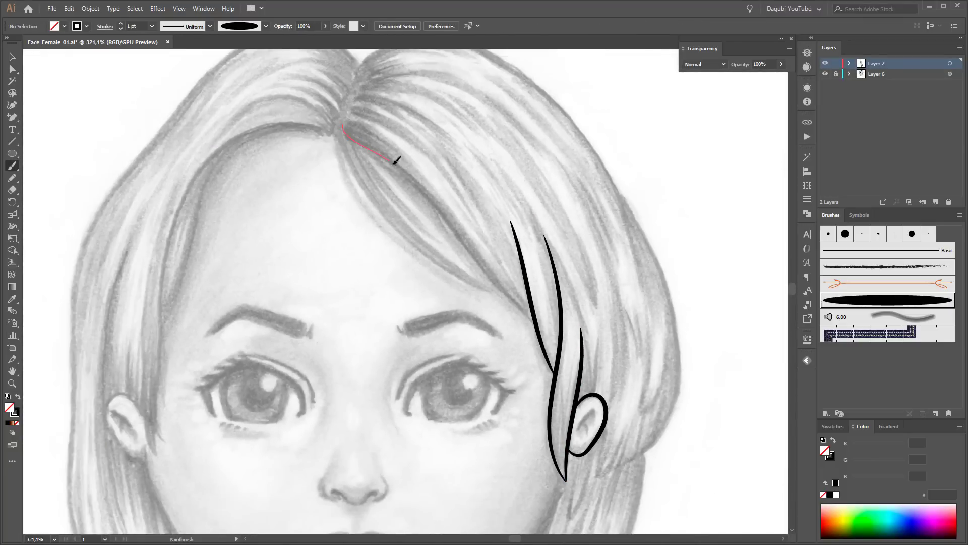
scroll(548, 362, down, 3)
scroll(504, 305, down, 3)
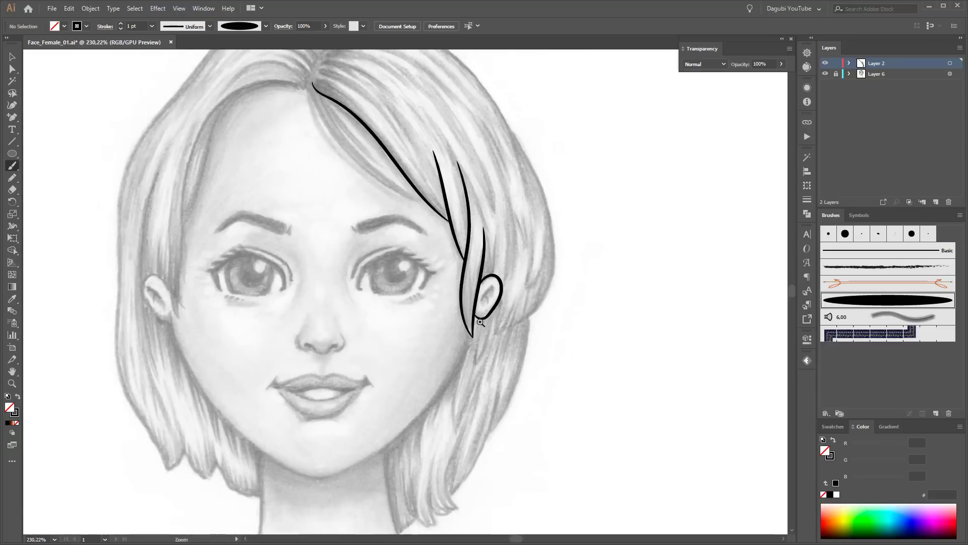
scroll(556, 283, up, 5)
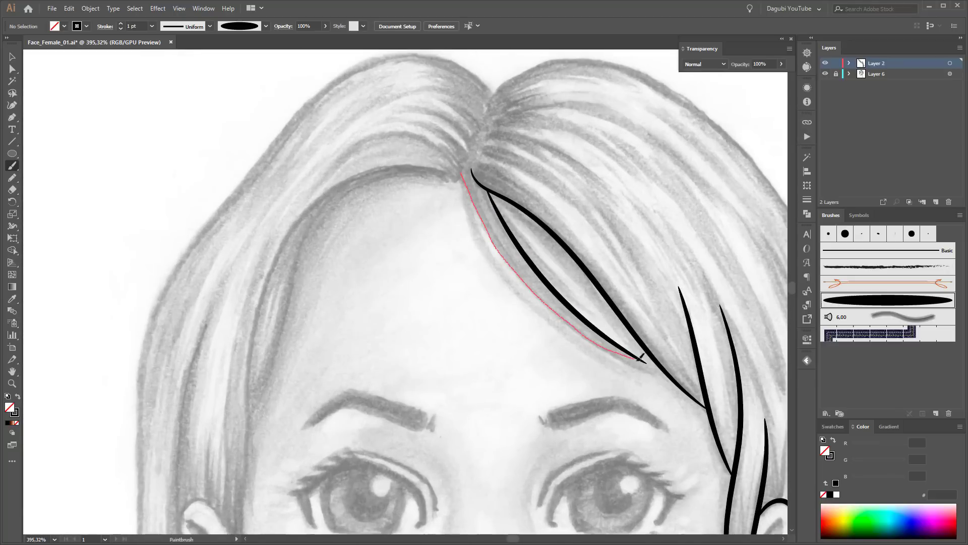
scroll(641, 358, up, 5)
scroll(642, 358, up, 3)
key(a)
click(454, 277)
scroll(444, 303, down, 5)
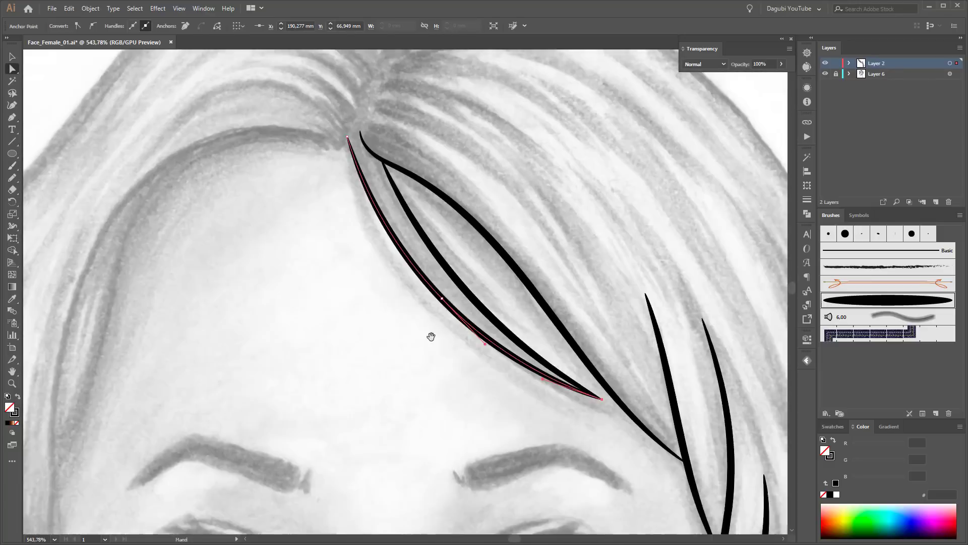
scroll(431, 336, down, 5)
scroll(495, 206, up, 3)
click(245, 195)
key(b)
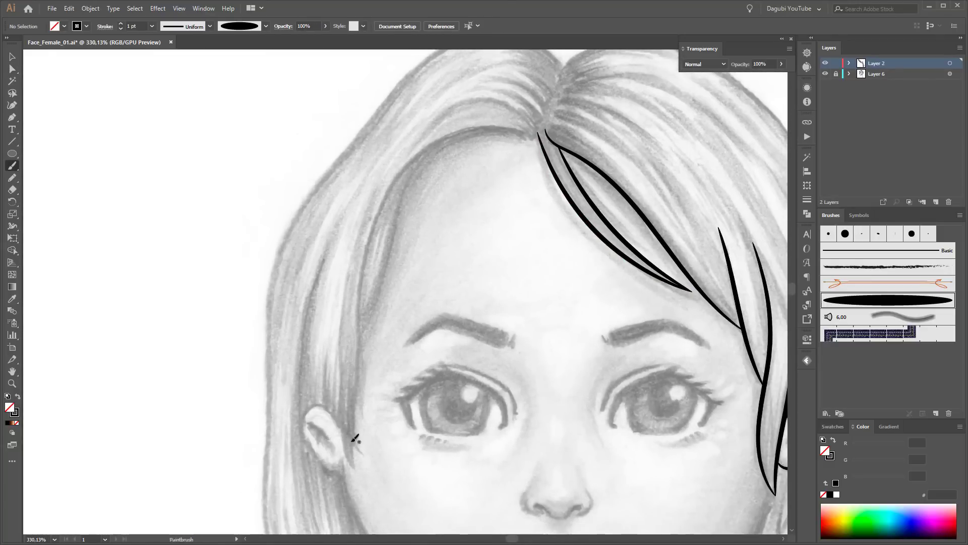
- Draw the hairline stroke down the left side of the face
drag(478, 127, 533, 131)
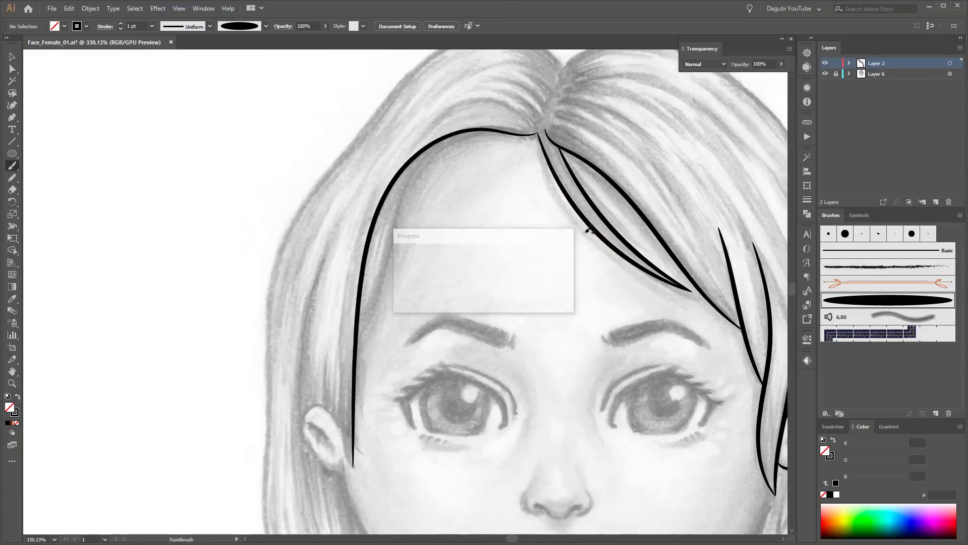
scroll(535, 152, up, 5)
scroll(507, 384, down, 4)
drag(507, 384, 483, 240)
ctrl+click(374, 412)
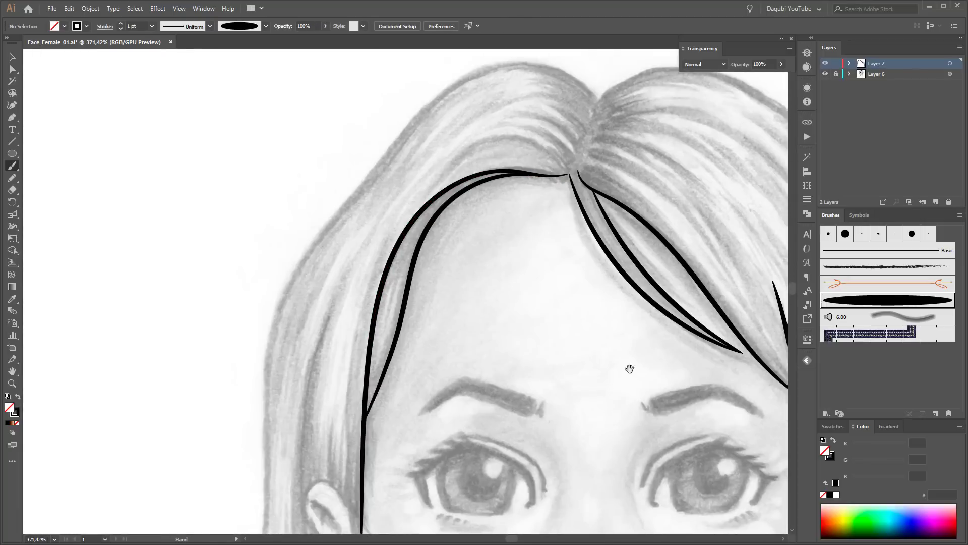
drag(630, 369, 634, 203)
- Add two more hair strands along the left hair beside the left ear
drag(357, 360, 359, 361)
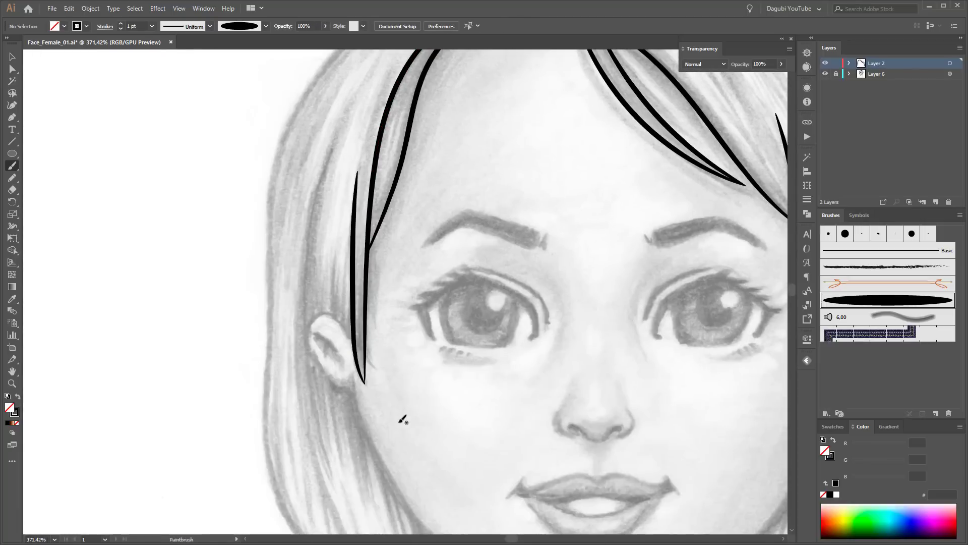
drag(355, 296, 354, 298)
scroll(400, 373, up, 5)
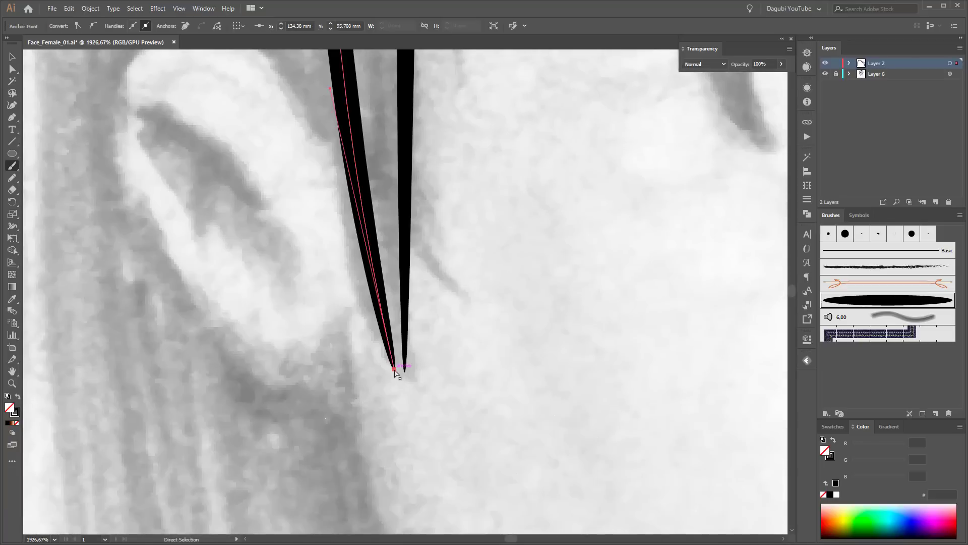
scroll(532, 262, down, 2)
scroll(581, 321, up, 1)
ctrl+click(582, 320)
scroll(581, 321, down, 5)
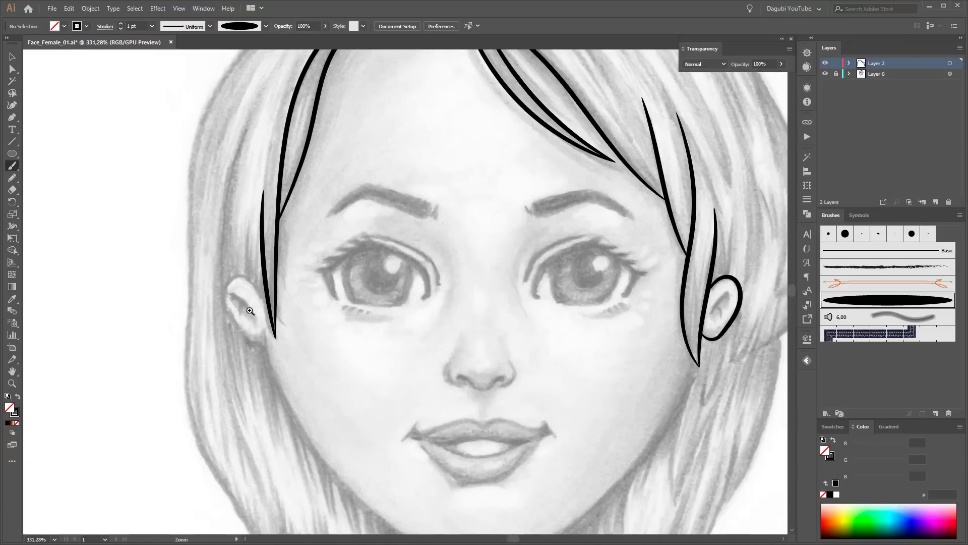
scroll(436, 267, up, 5)
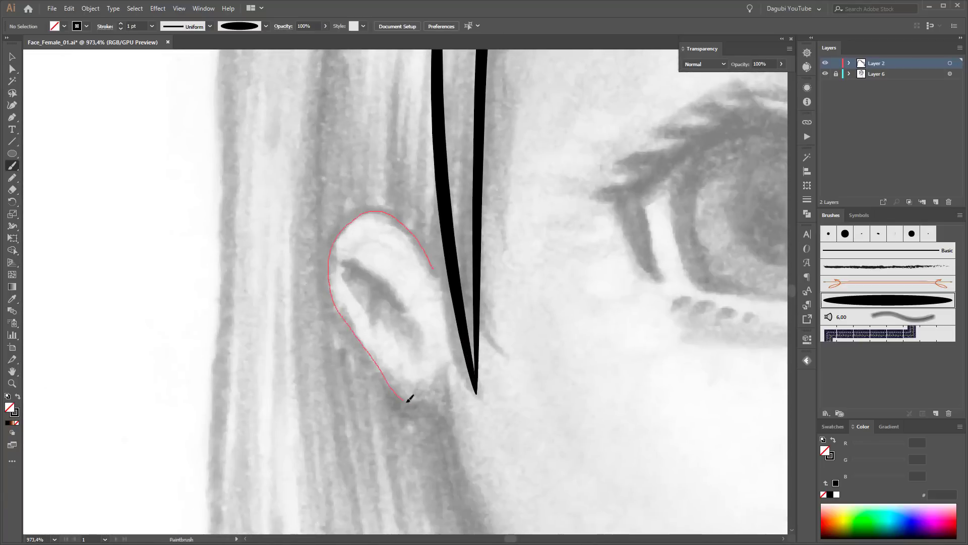
- Outline the left ear, running its stroke up into the hair
drag(410, 399, 408, 400)
scroll(599, 395, down, 4)
scroll(560, 418, up, 3)
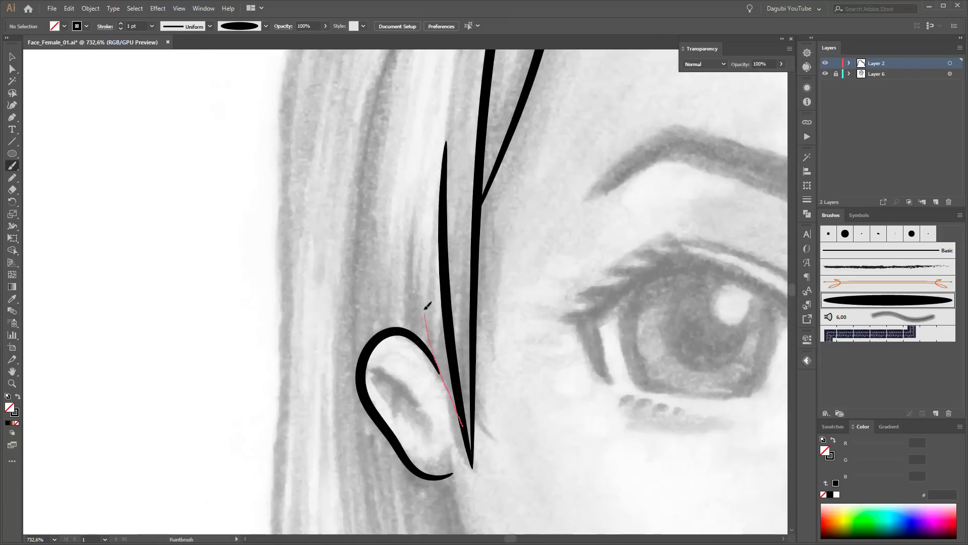
drag(425, 306, 425, 305)
scroll(547, 341, down, 3)
scroll(530, 268, down, 2)
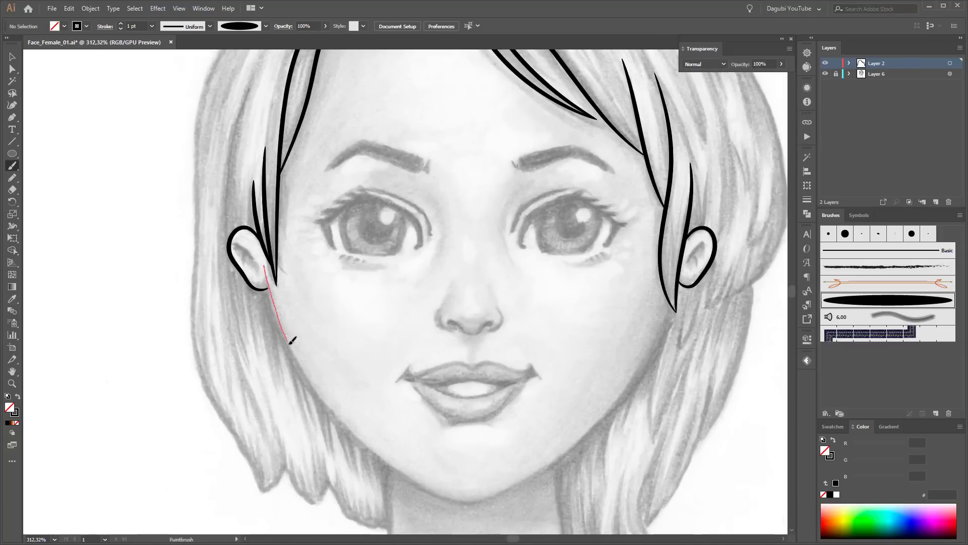
- Draw one tapered stroke along the jawline and chin from ear to ear
drag(662, 333, 678, 368)
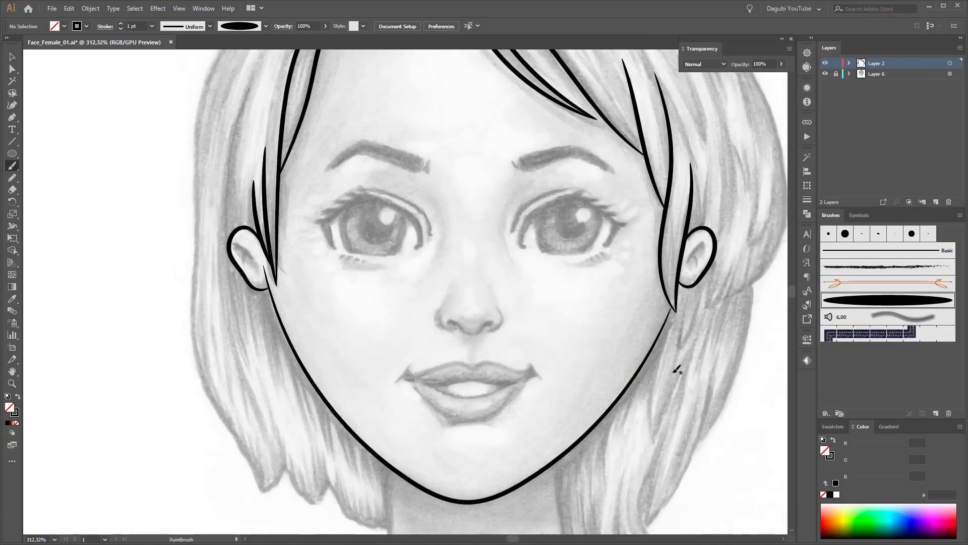
scroll(678, 368, up, 2)
scroll(567, 320, up, 5)
scroll(578, 315, up, 2)
scroll(630, 406, down, 2)
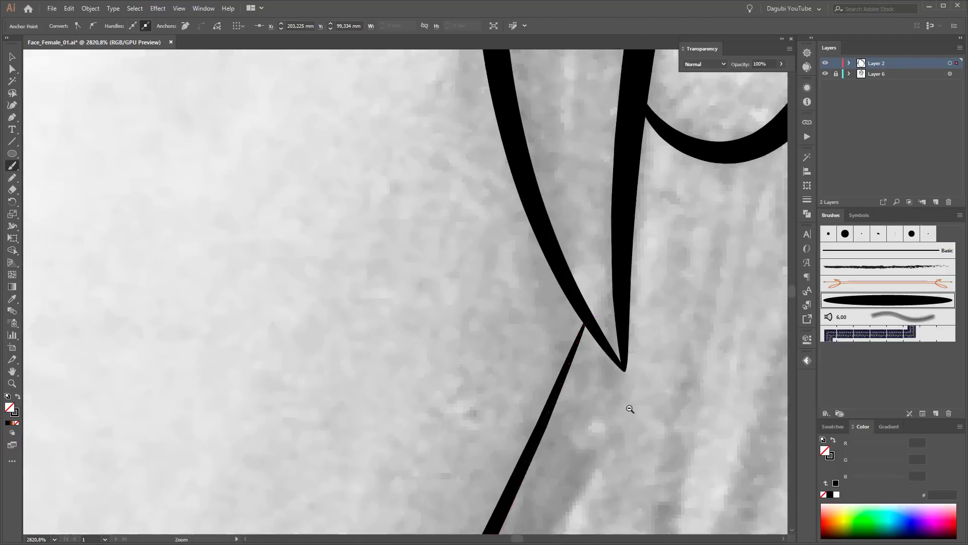
scroll(391, 277, down, 3)
- Reshape the jaw where it meets the hair near the right ear, hiding the sketch to check
drag(391, 277, 389, 191)
scroll(519, 374, up, 1)
scroll(520, 373, down, 3)
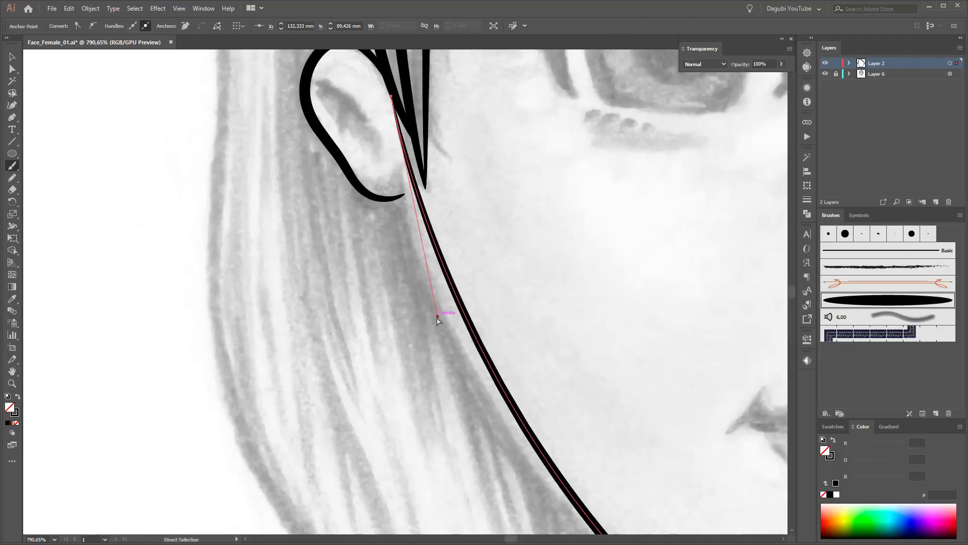
scroll(396, 326, down, 4)
scroll(559, 306, right, 3)
scroll(605, 412, up, 4)
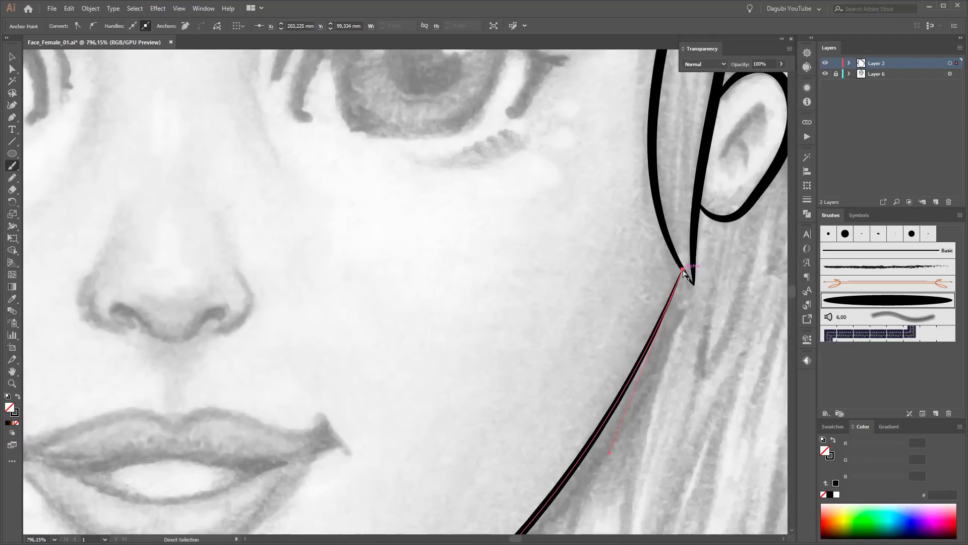
scroll(560, 303, down, 4)
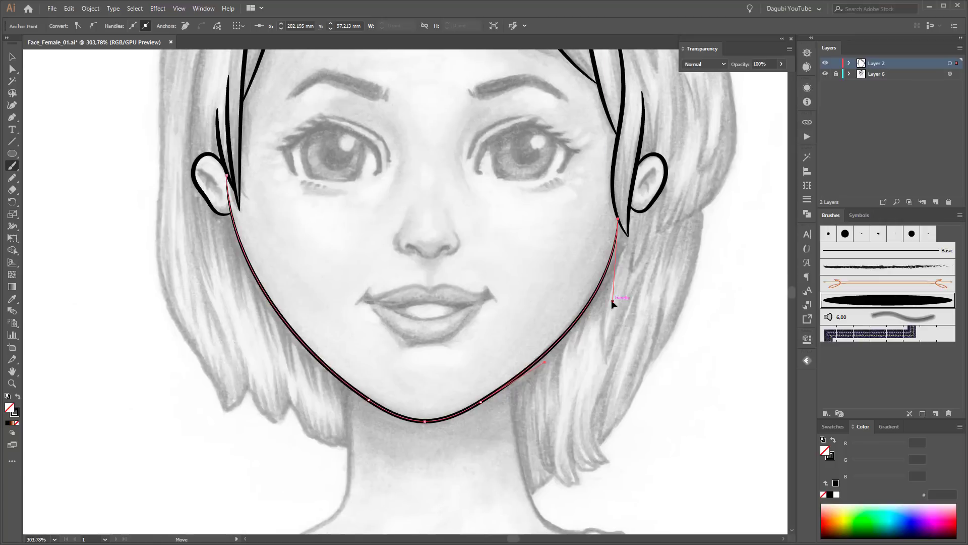
scroll(630, 297, down, 3)
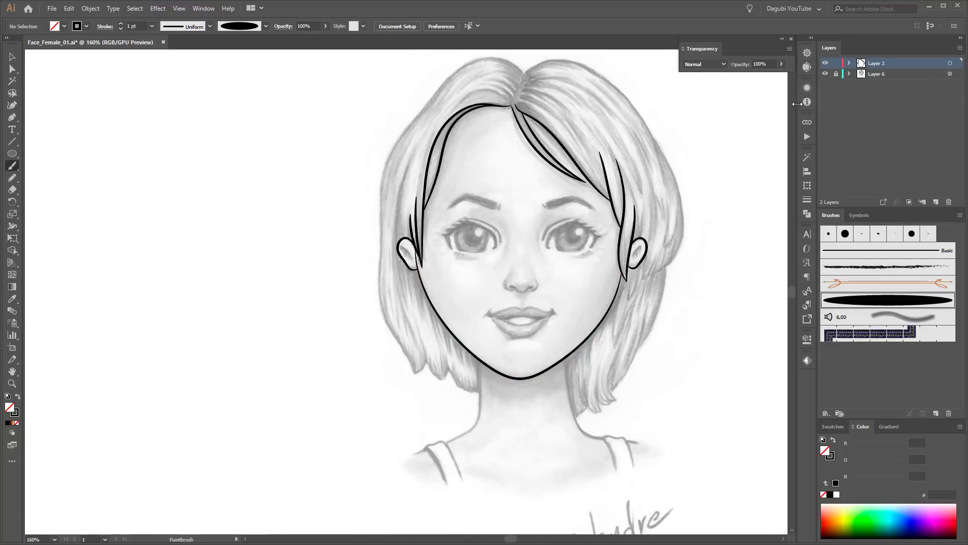
click(825, 74)
scroll(496, 397, up, 3)
scroll(496, 397, up, 1)
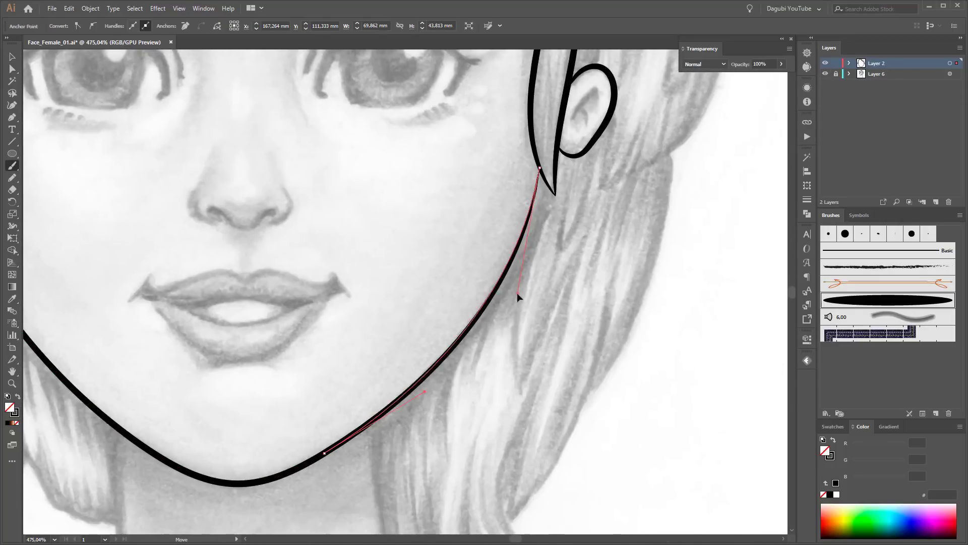
scroll(449, 370, down, 4)
scroll(524, 166, up, 3)
- Adjust the left hair outline's anchors to match the sketch
key(ctrl+shift+a)
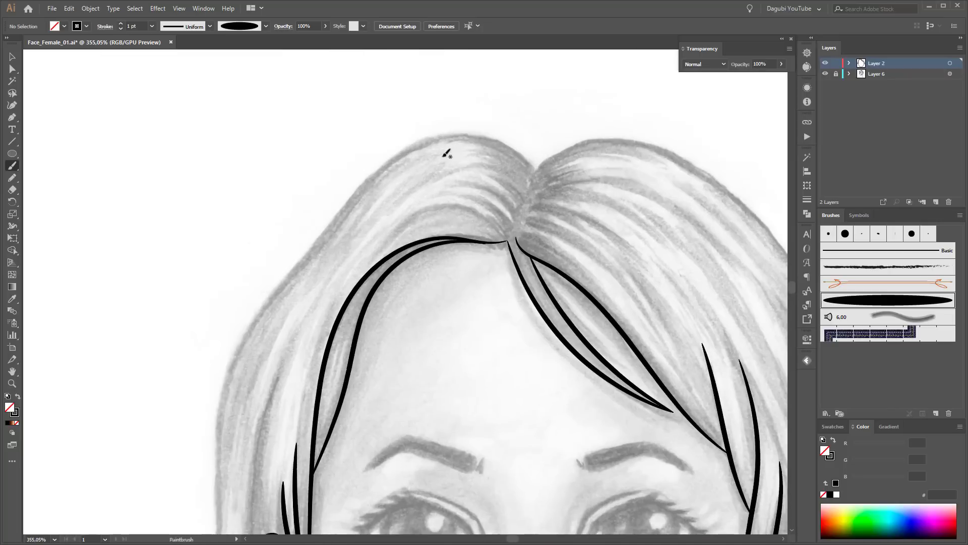
scroll(448, 151, down, 3)
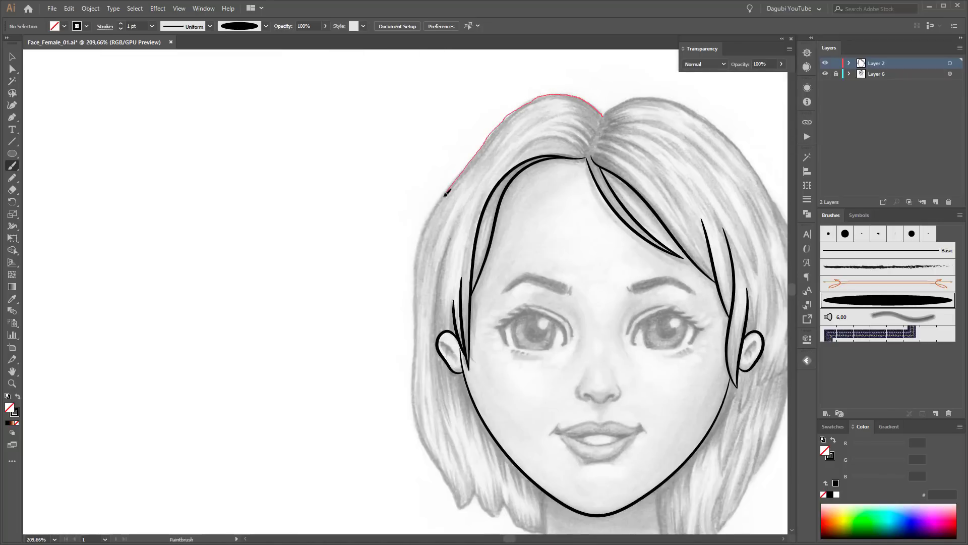
scroll(460, 313, up, 2)
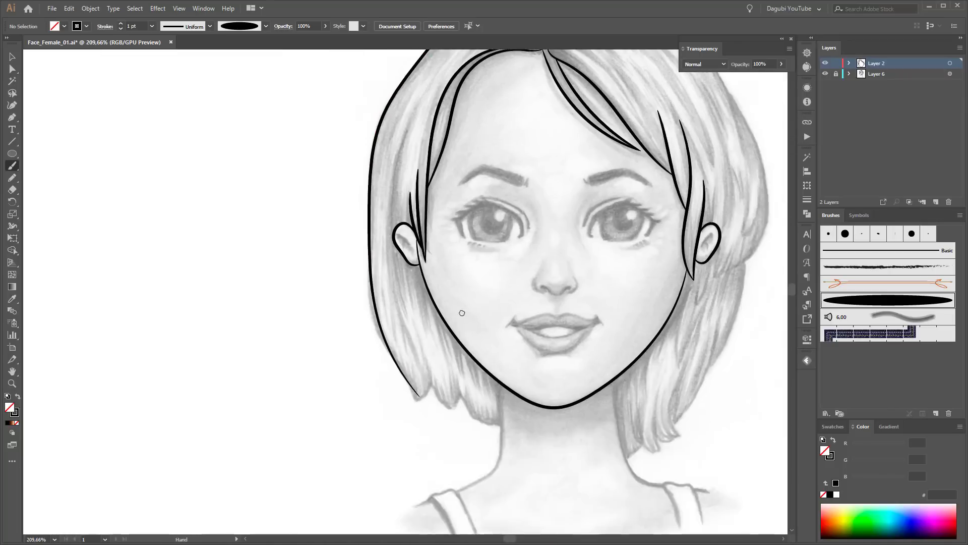
scroll(460, 313, up, 2)
key(a)
mouse_move(429, 469)
mouse_down()
mouse_move(463, 509)
mouse_move(437, 488)
mouse_up()
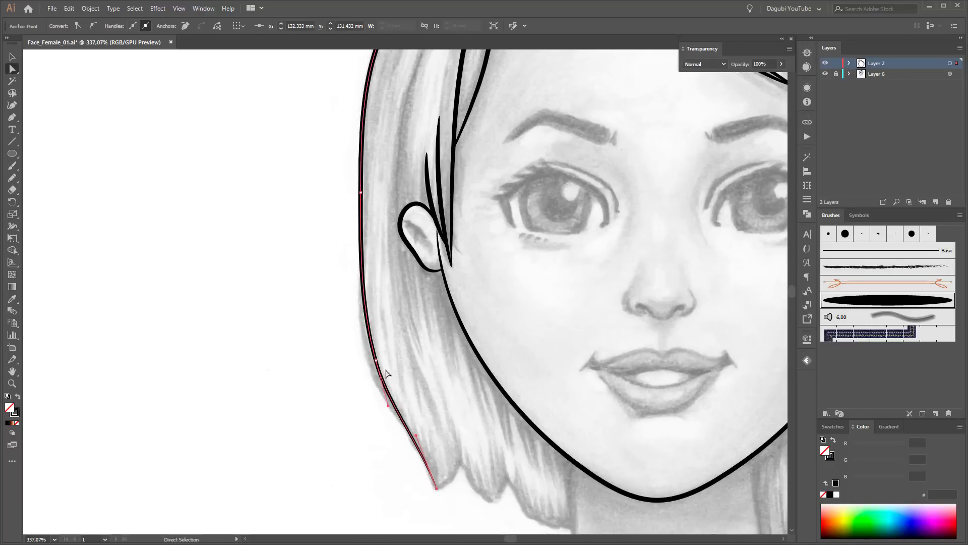
drag(376, 360, 369, 360)
drag(437, 513, 341, 387)
scroll(383, 373, up, 2)
key(b)
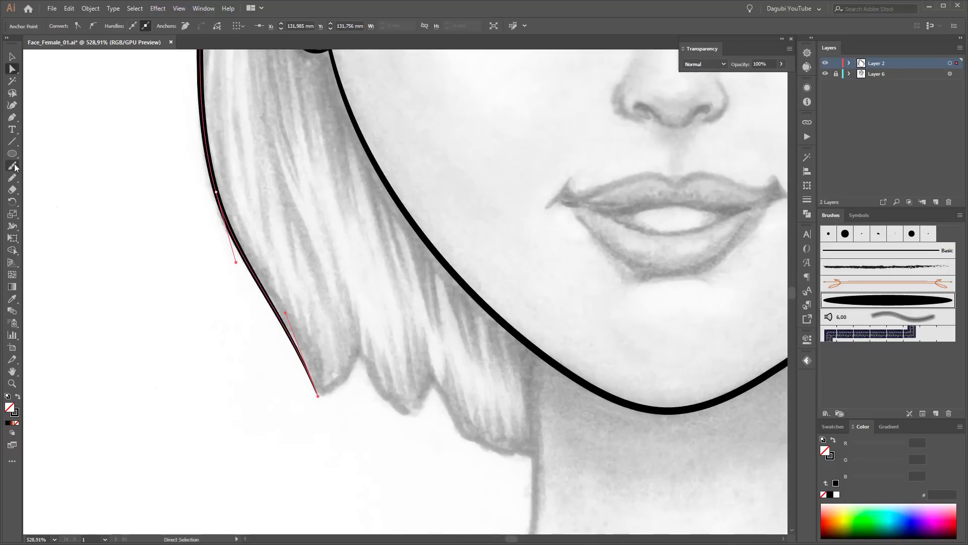
key(ctrl+shift+a)
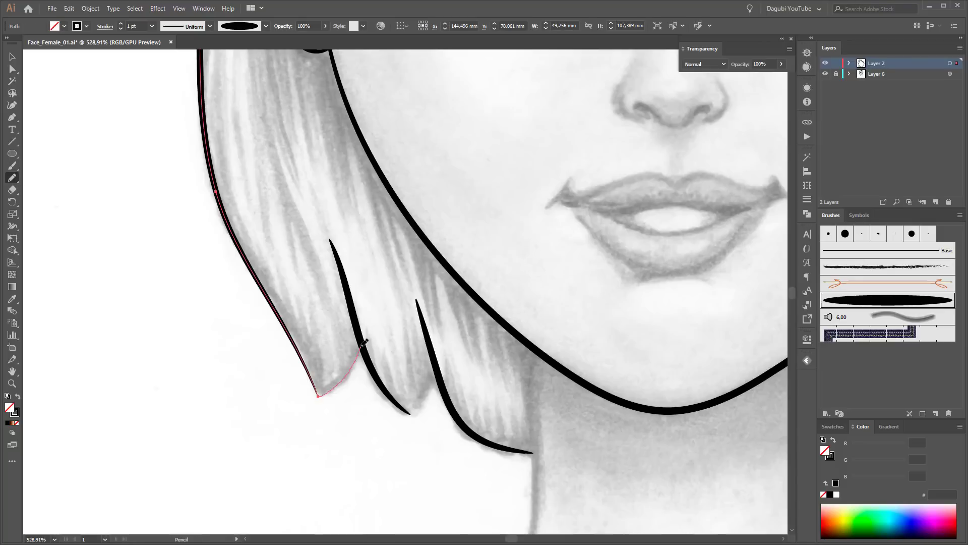
- Connect the hair strand tips along the bottom edge with a freehand pencil line
drag(364, 342, 435, 372)
drag(498, 214, 454, 504)
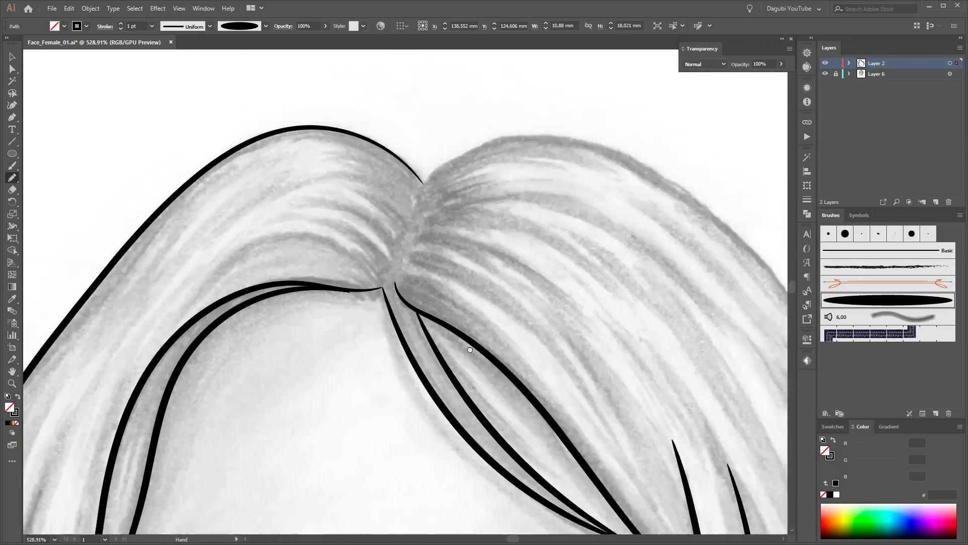
scroll(353, 151, down, 3)
key(ctrl+shift+a)
key(b)
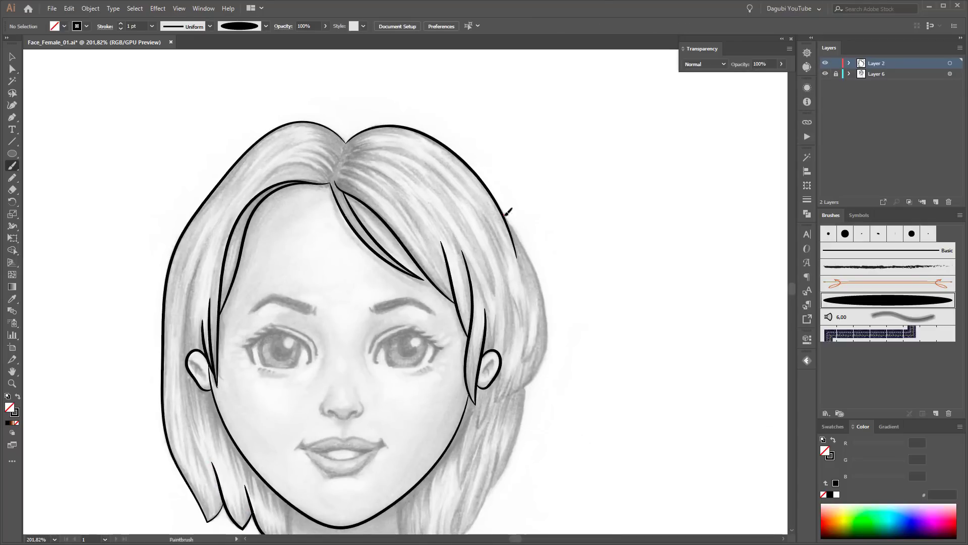
- Ink the right outer edge of the hair and align the point where two hair strokes meet
drag(523, 386, 525, 384)
drag(566, 396, 581, 259)
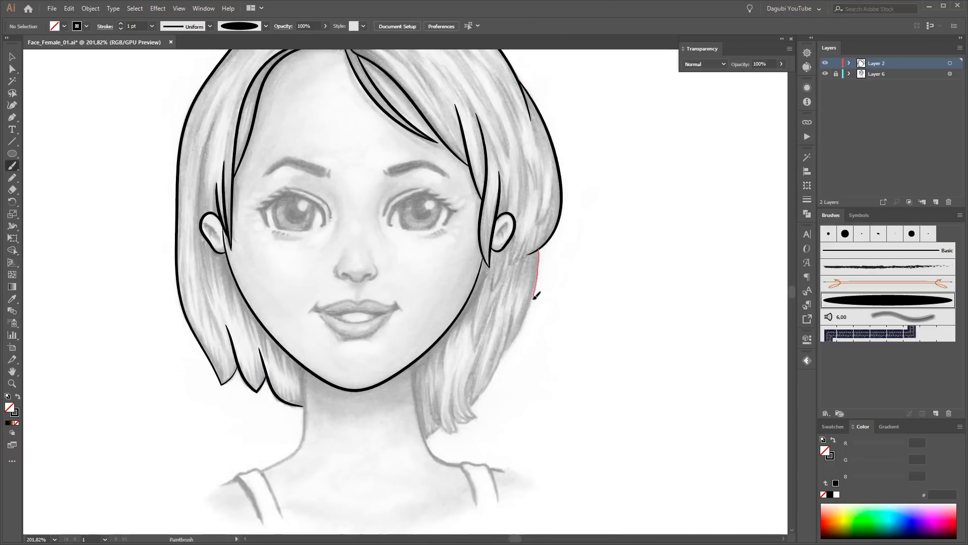
scroll(489, 357, up, 5)
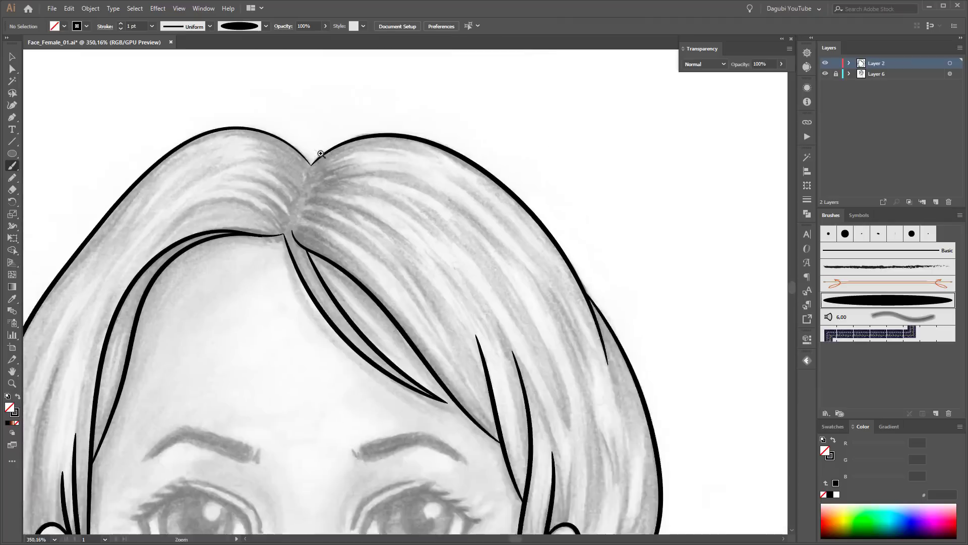
click(260, 225)
scroll(259, 225, up, 5)
scroll(656, 413, down, 2)
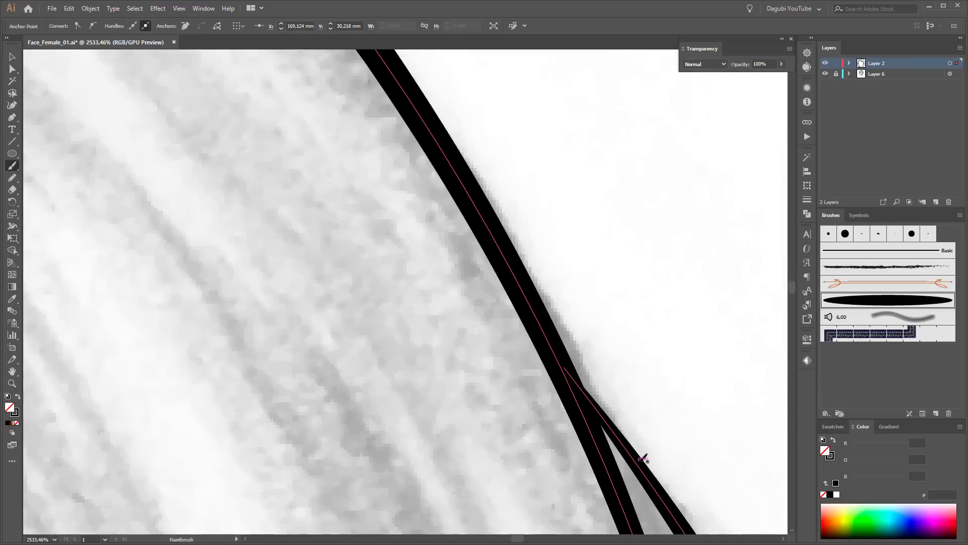
scroll(694, 391, down, 2)
scroll(518, 283, down, 2)
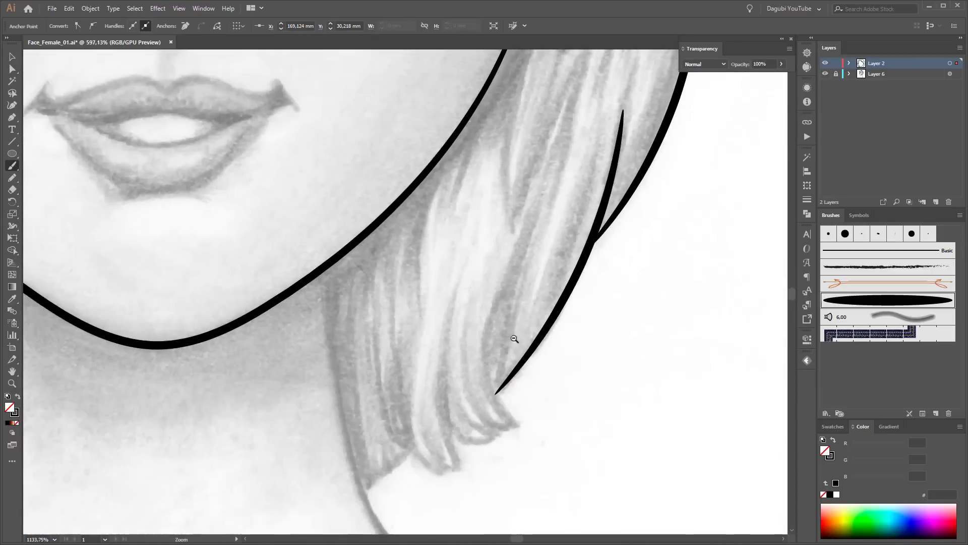
- Draw an extra tapered strand line in the lower right hair ends
drag(456, 399, 488, 461)
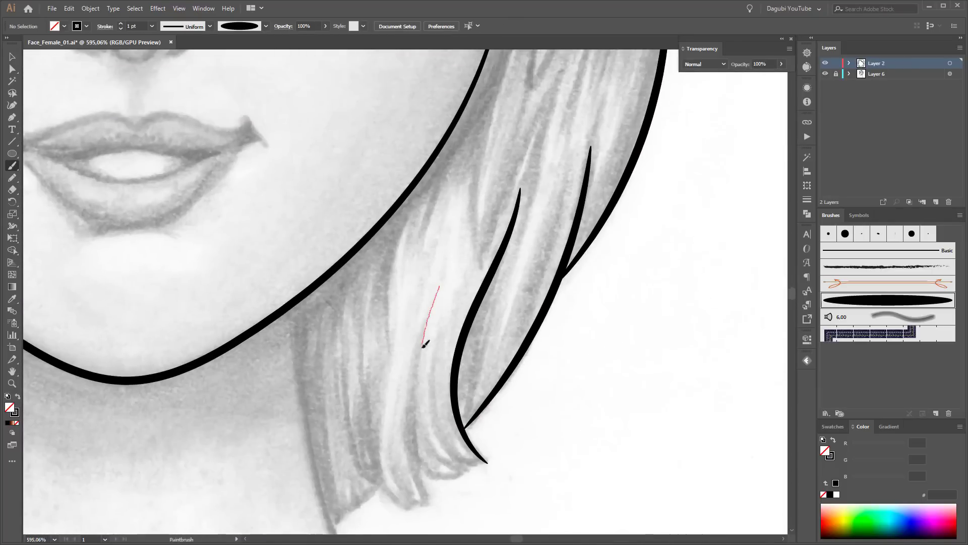
scroll(388, 421, down, 3)
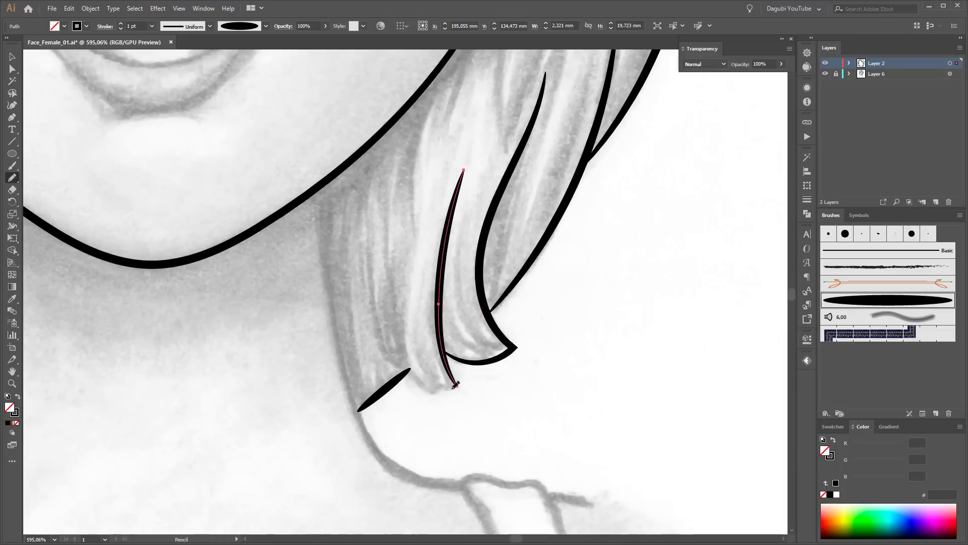
scroll(654, 313, down, 2)
scroll(654, 314, down, 5)
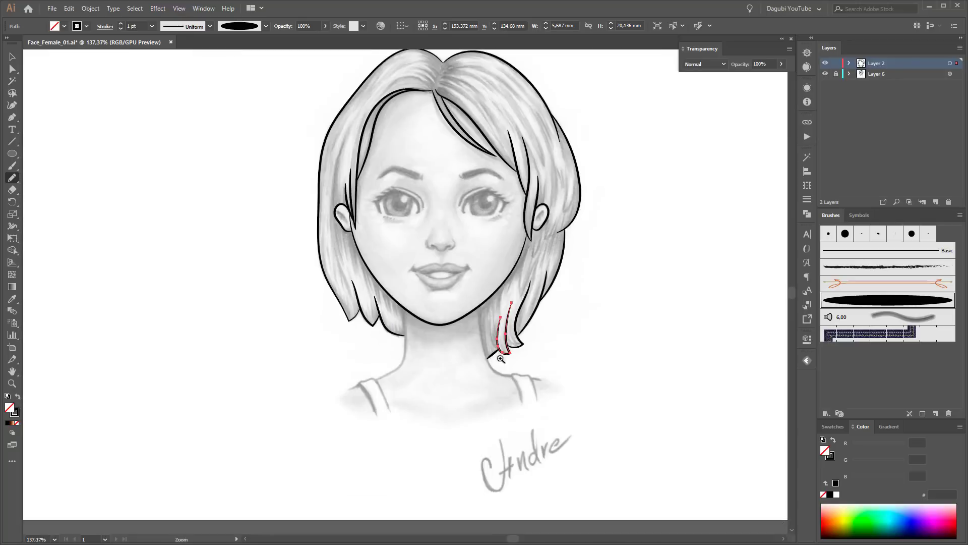
scroll(451, 254, up, 5)
key(ctrl+shift+a)
- Paint both sides of the neck line with the Paintbrush, from jaw down to shoulder
key(b)
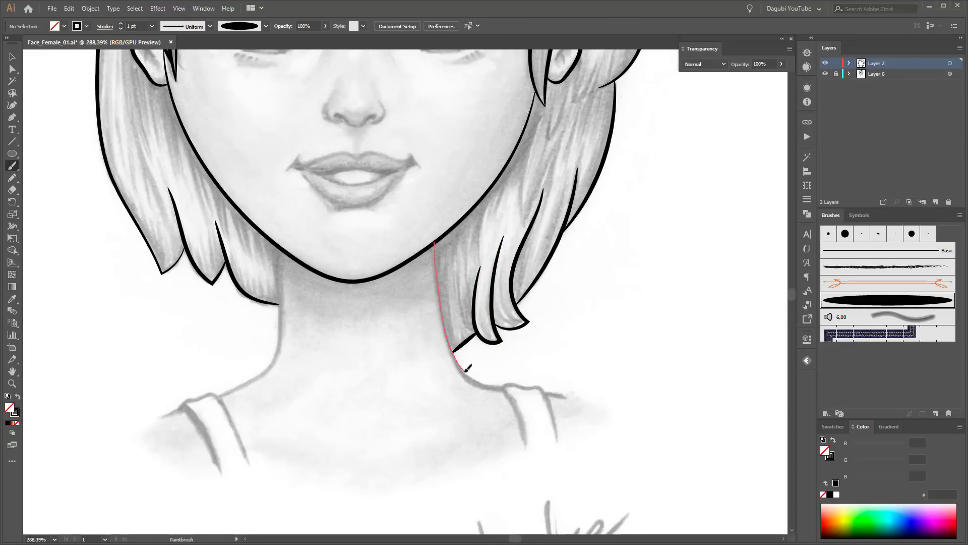
drag(571, 394, 585, 397)
scroll(585, 397, left, 5)
drag(465, 211, 469, 236)
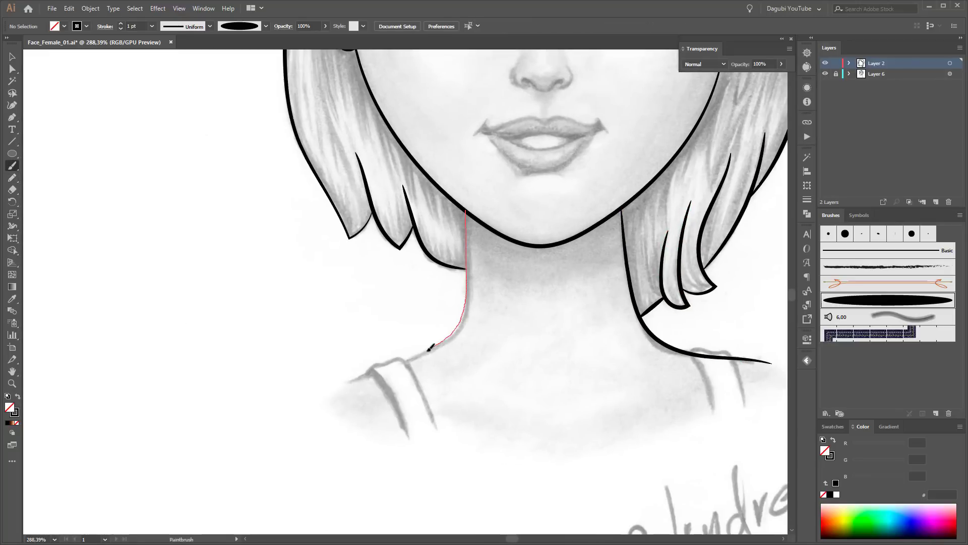
scroll(462, 201, up, 5)
- Snap the shoulder line's end point onto the tip of the neck stroke
ctrl+click(470, 235)
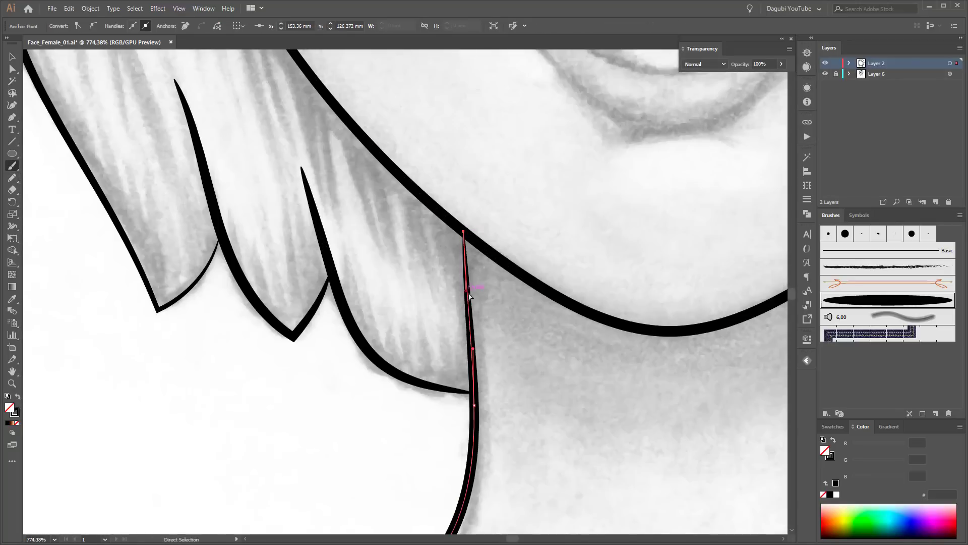
scroll(469, 295, down, 5)
scroll(533, 299, down, 3)
key(ctrl+shift+a)
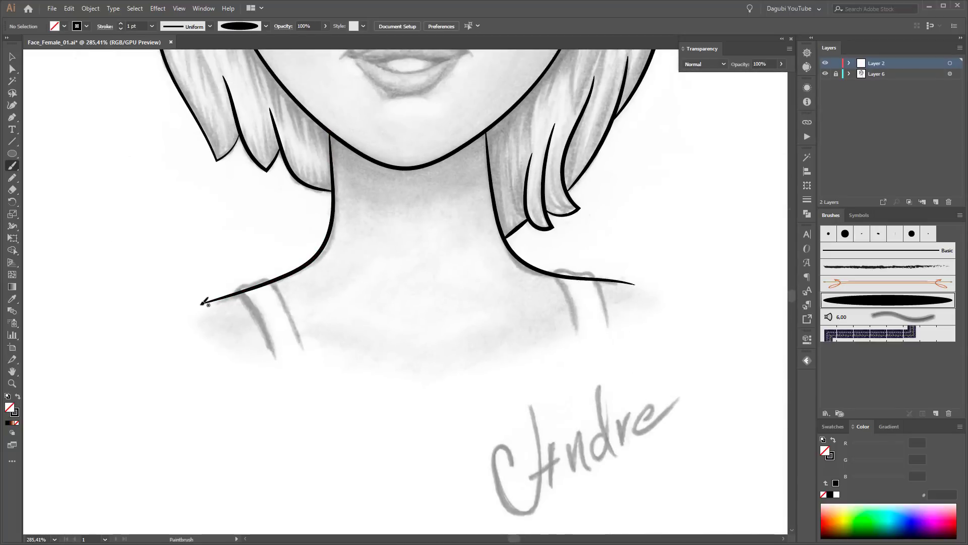
scroll(533, 274, up, 2)
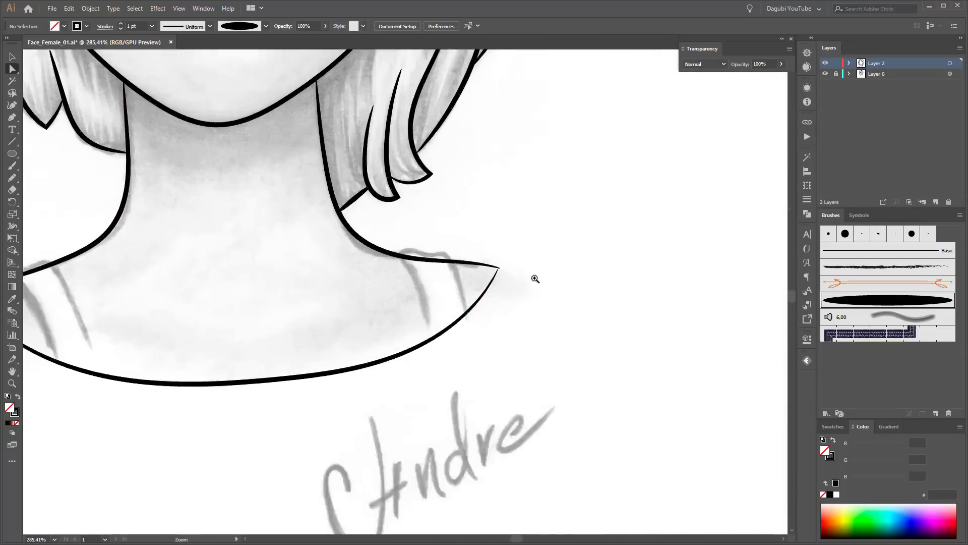
scroll(534, 274, up, 8)
ctrl+click(493, 287)
drag(756, 309, 650, 309)
drag(387, 288, 404, 274)
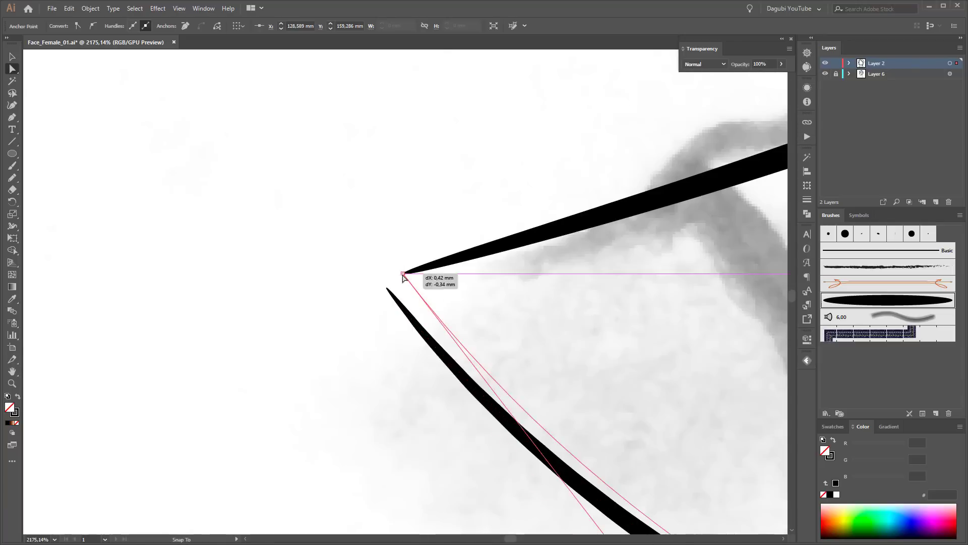
- Smooth the lower neckline curve with the Smooth tool
scroll(595, 346, down, 5)
scroll(460, 320, down, 4)
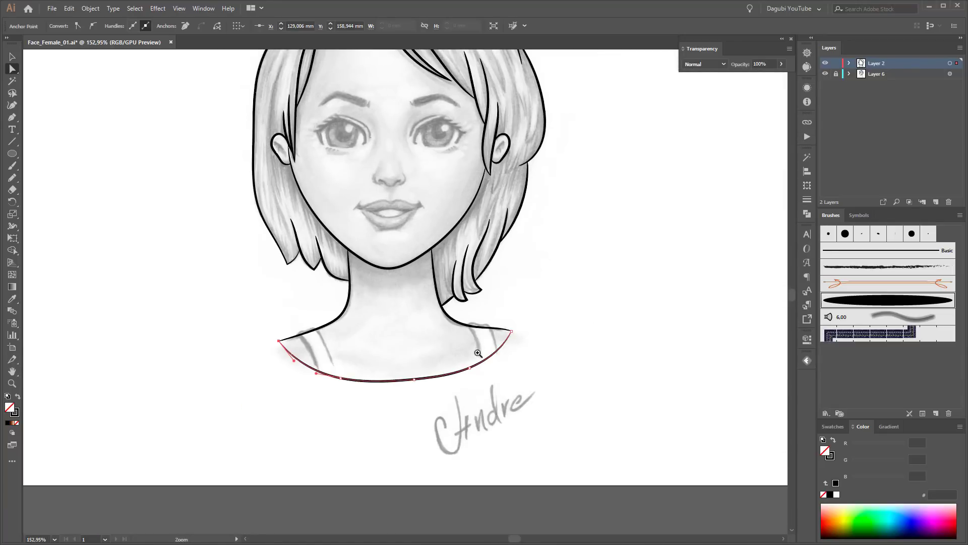
scroll(477, 353, down, 3)
scroll(383, 374, up, 5)
click(12, 177)
click(61, 202)
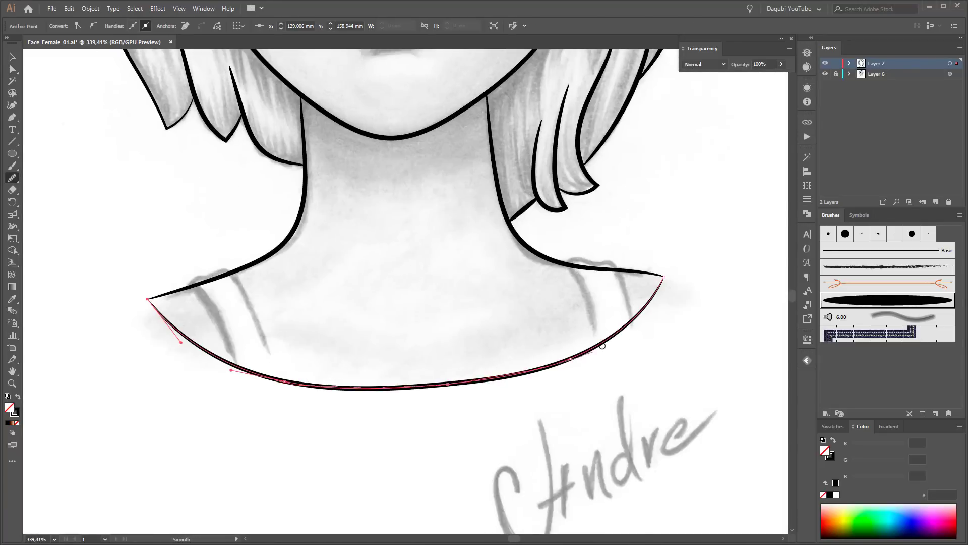
drag(602, 346, 589, 373)
- Paint the left shoulder strap down to the neckline and select it
key(b)
scroll(159, 308, up, 3)
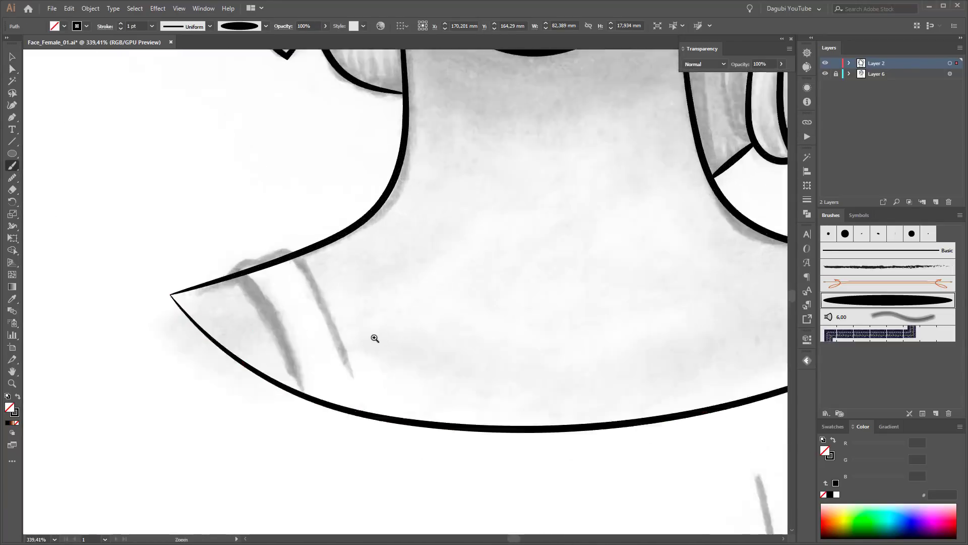
drag(348, 343, 372, 434)
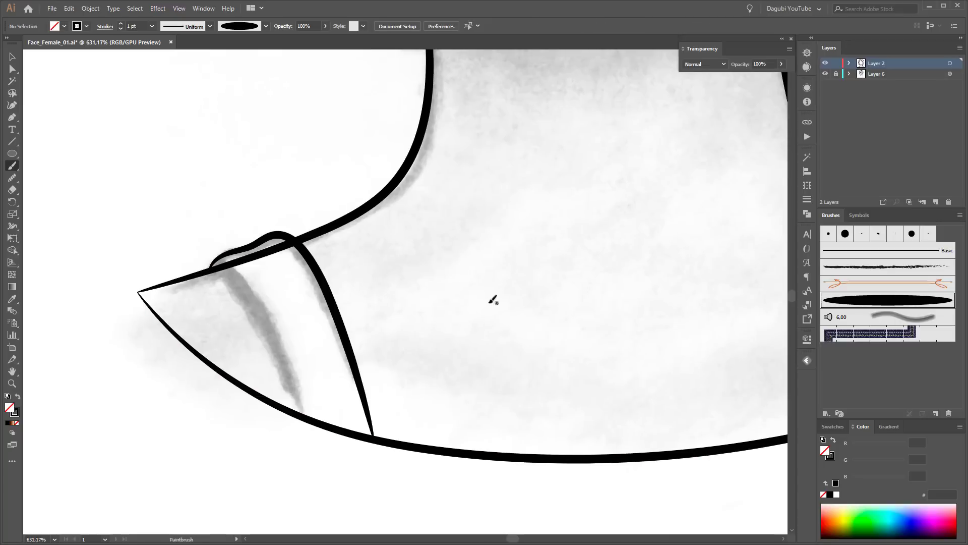
scroll(317, 384, up, 5)
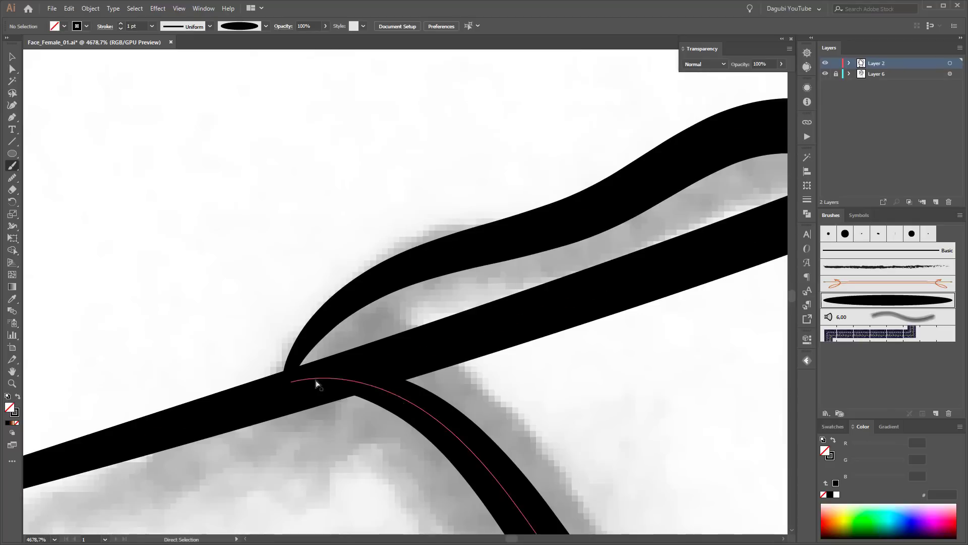
ctrl+click(317, 383)
- Redraw the inner neck stroke into the jaw line, smooth the junction, and zoom out to the face
drag(30, 449, 324, 406)
scroll(351, 319, down, 3)
drag(350, 319, 640, 382)
scroll(640, 382, down, 2)
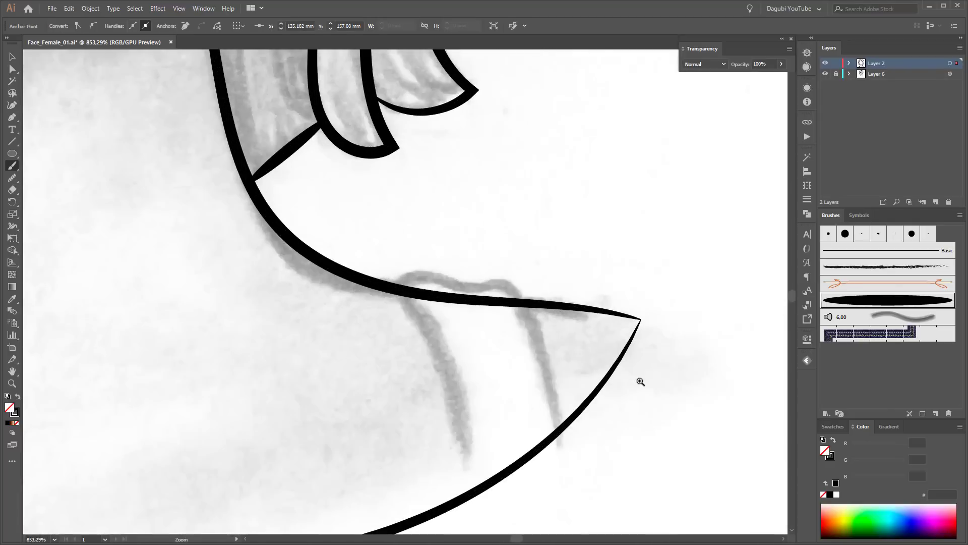
drag(387, 286, 407, 286)
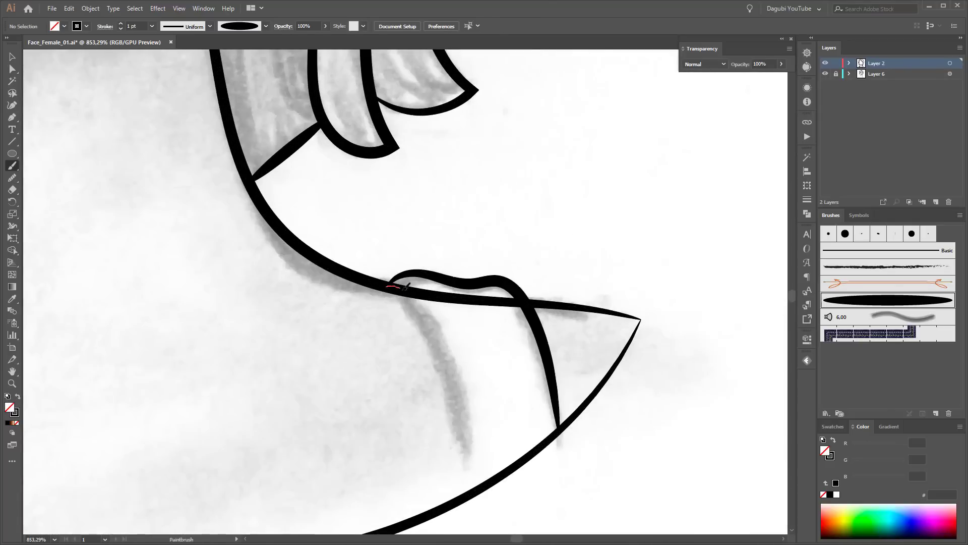
drag(474, 459, 476, 460)
scroll(660, 378, up, 5)
drag(324, 374, 375, 428)
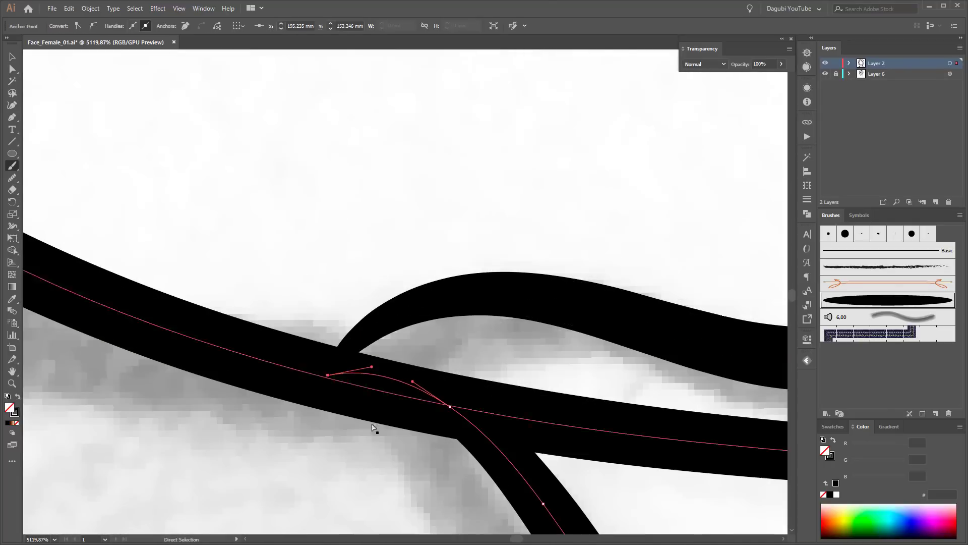
scroll(637, 392, down, 4)
scroll(696, 267, down, 3)
scroll(631, 276, down, 3)
key(v)
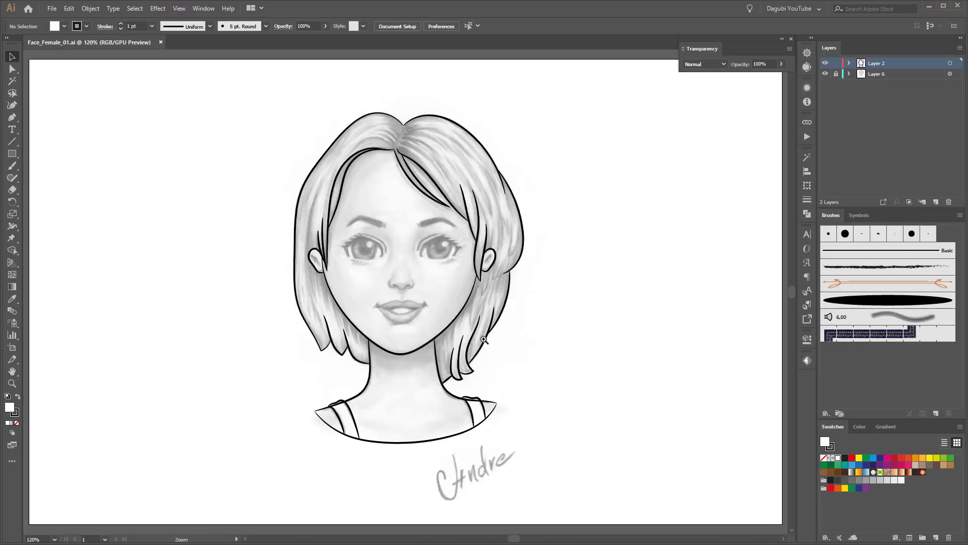
scroll(166, 357, up, 4)
click(605, 348)
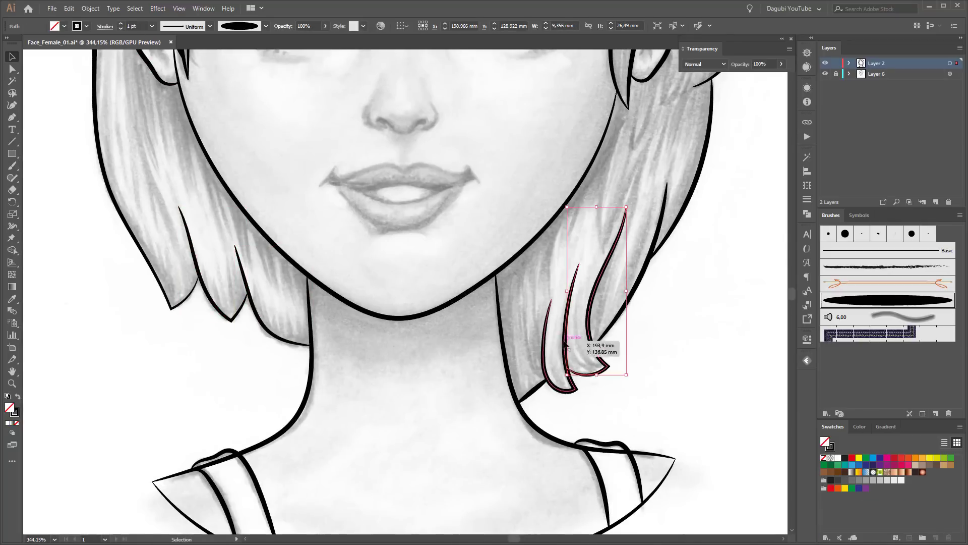
click(536, 393)
scroll(545, 355, up, 3)
scroll(545, 355, down, 2)
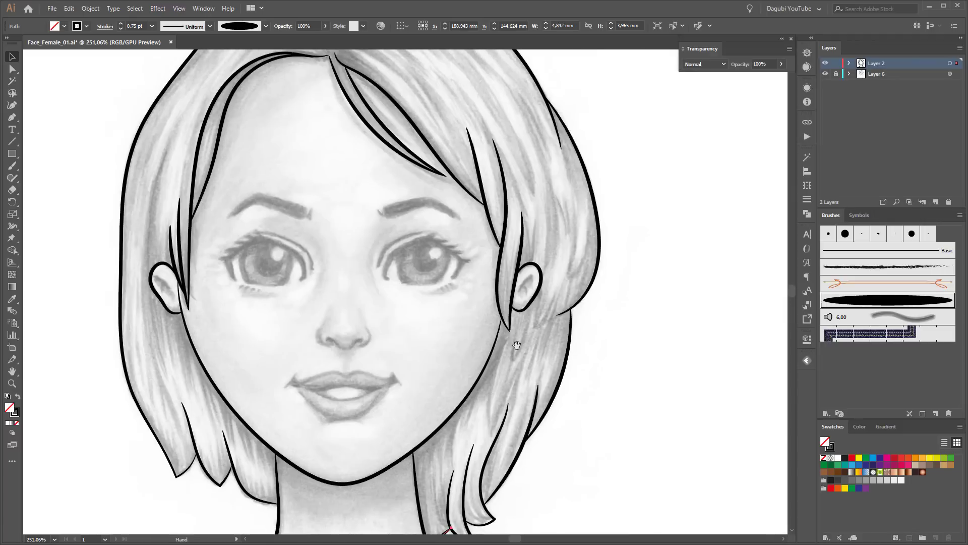
click(160, 222)
key(ctrl+alt+bracketright)
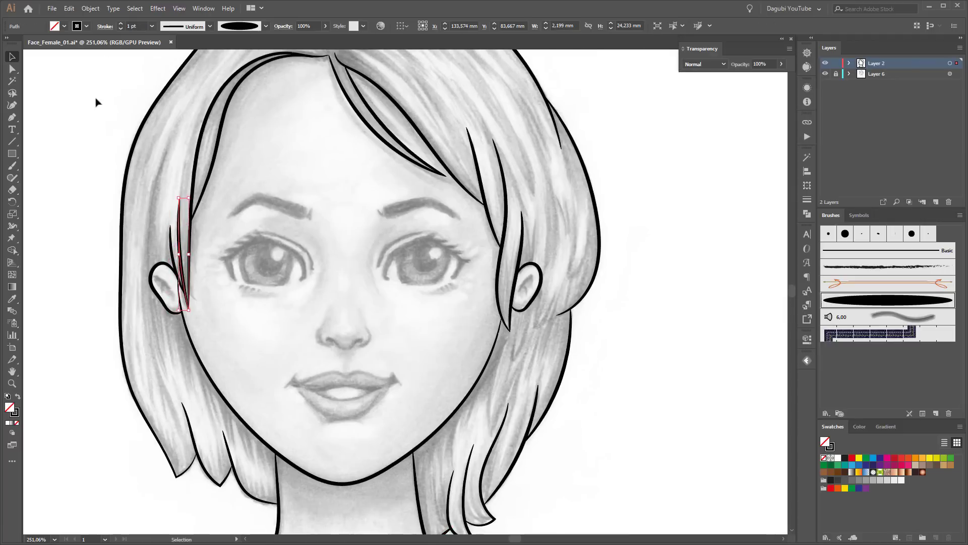
scroll(225, 187, up, 3)
click(385, 194)
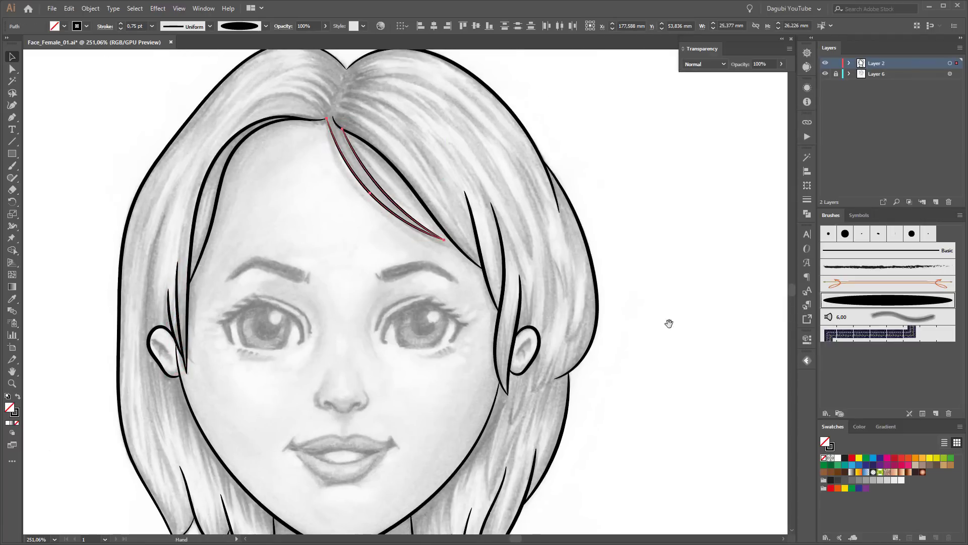
mouse_move(670, 323)
mouse_down()
mouse_move(634, 220)
mouse_move(405, 245)
mouse_up()
click(404, 245)
scroll(600, 363, down, 2)
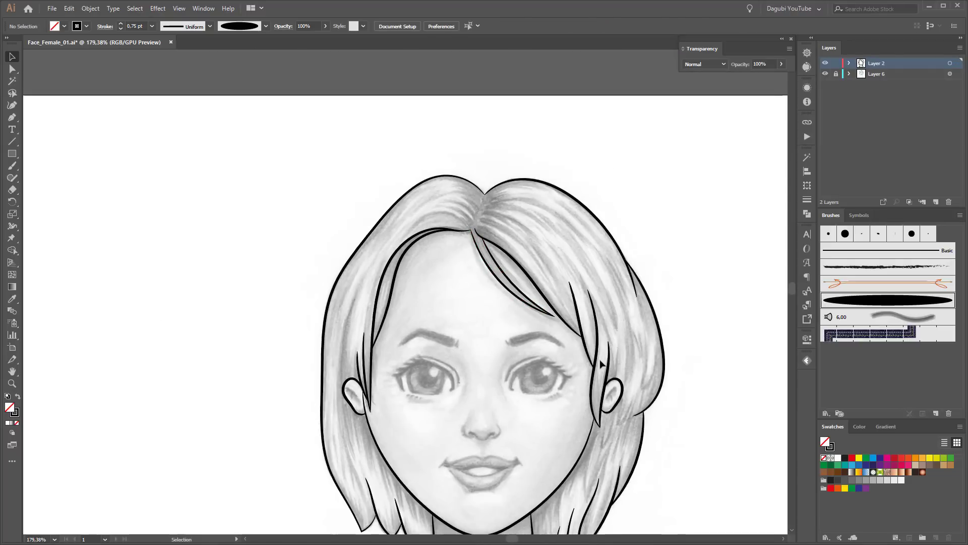
drag(601, 363, 532, 262)
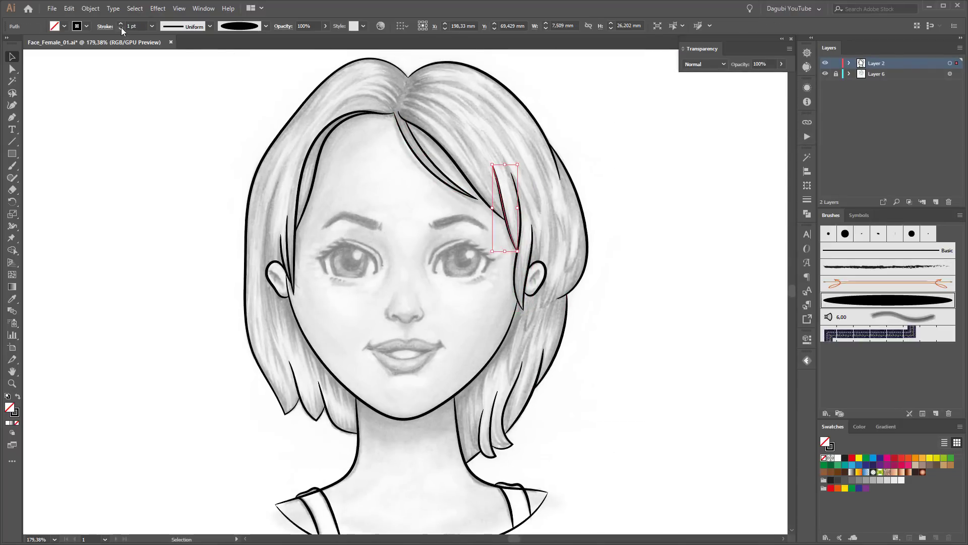
- Fit the artboard in view, select all the line art, and save the document
key(ctrl+0)
click(439, 214)
click(52, 8)
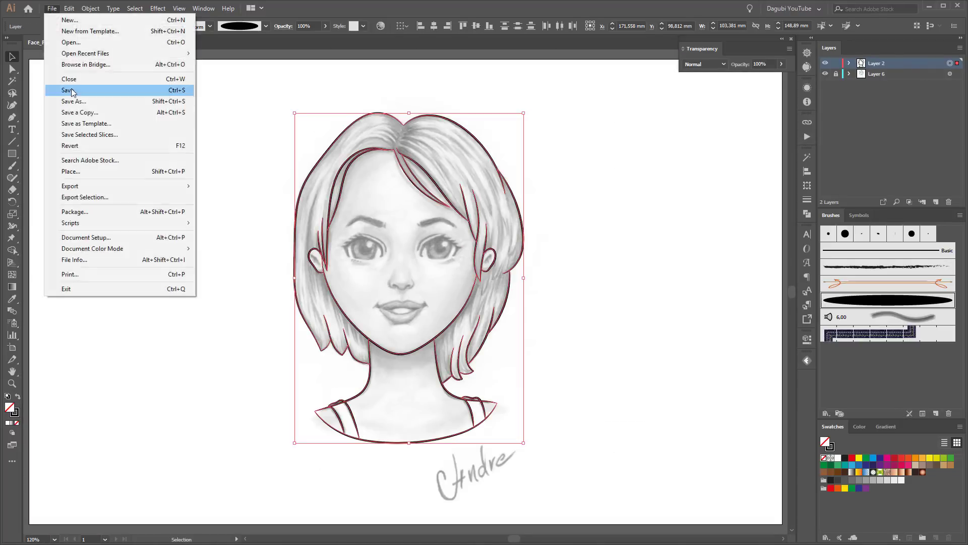
click(78, 88)
- Make the line art a Live Paint group and fill the face and neck with the skin gradient
click(87, 9)
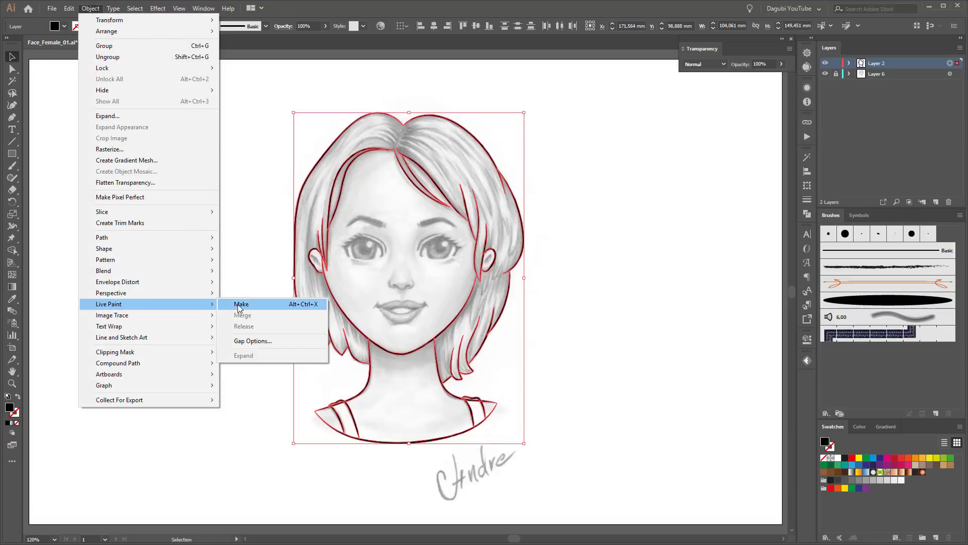
click(323, 305)
drag(12, 252, 56, 263)
click(444, 313)
click(426, 368)
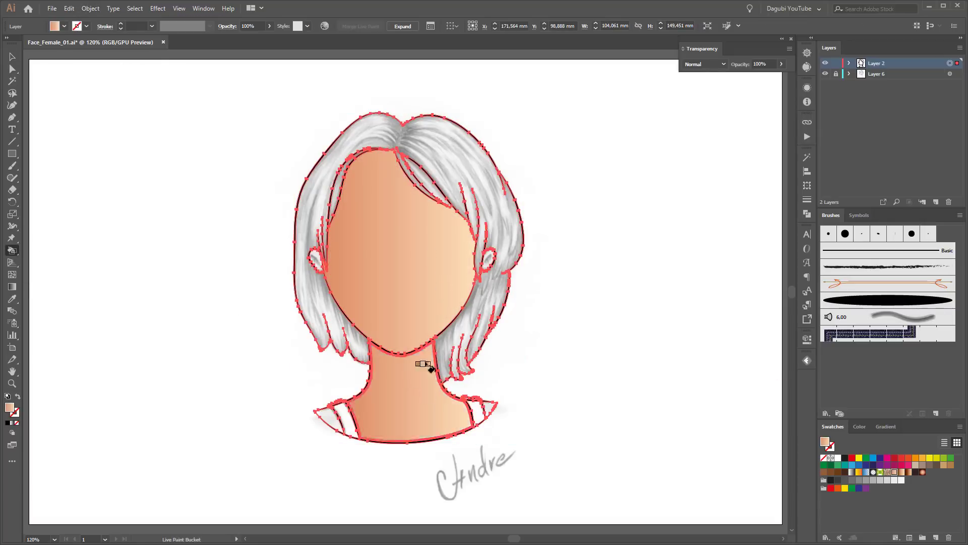
- Fill the left shoulder with the skin gradient and both shoulder straps blue
scroll(430, 226, up, 4)
scroll(521, 102, down, 2)
click(312, 467)
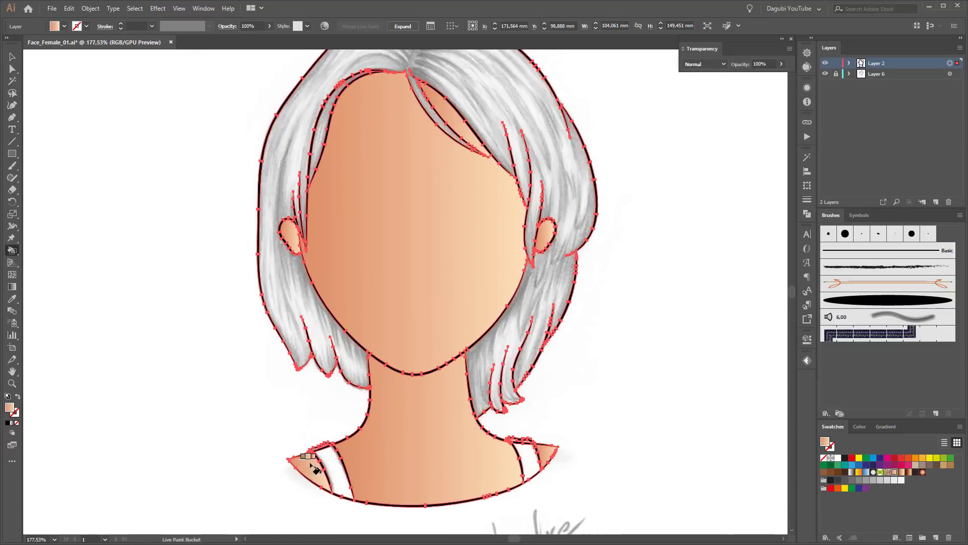
scroll(530, 454, up, 3)
click(508, 454)
scroll(353, 404, left, 5)
click(231, 400)
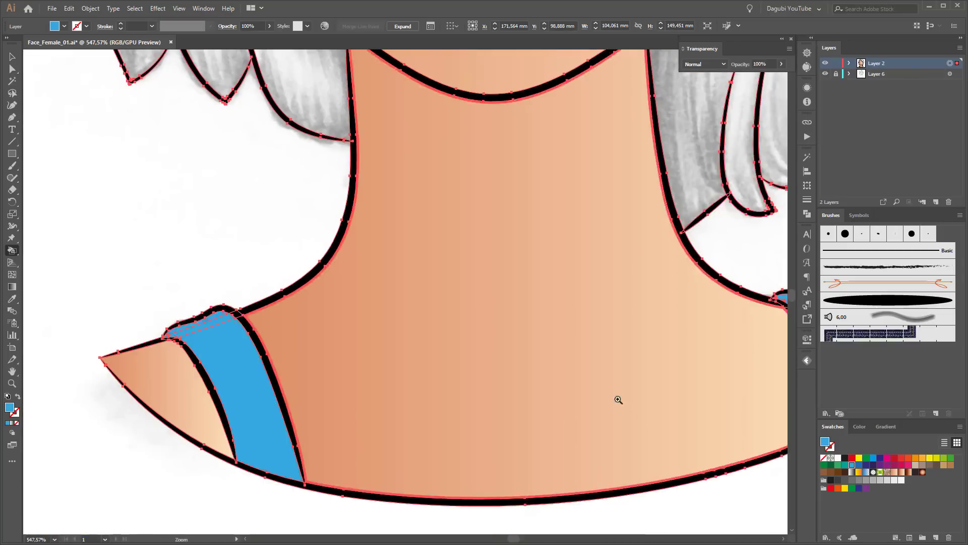
scroll(616, 400, down, 3)
- Fill the hair regions and forehead strand brown, then clear the selection
click(937, 464)
click(555, 202)
click(302, 252)
click(350, 156)
key(ctrl+shift+a)
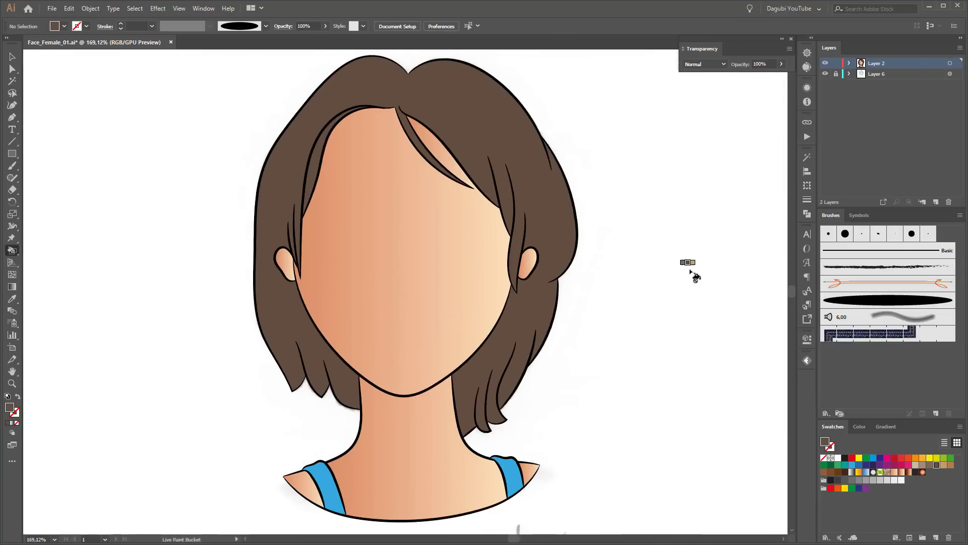
- Select all artwork on Layer 2 and apply an Object menu command
click(950, 63)
click(90, 8)
click(237, 361)
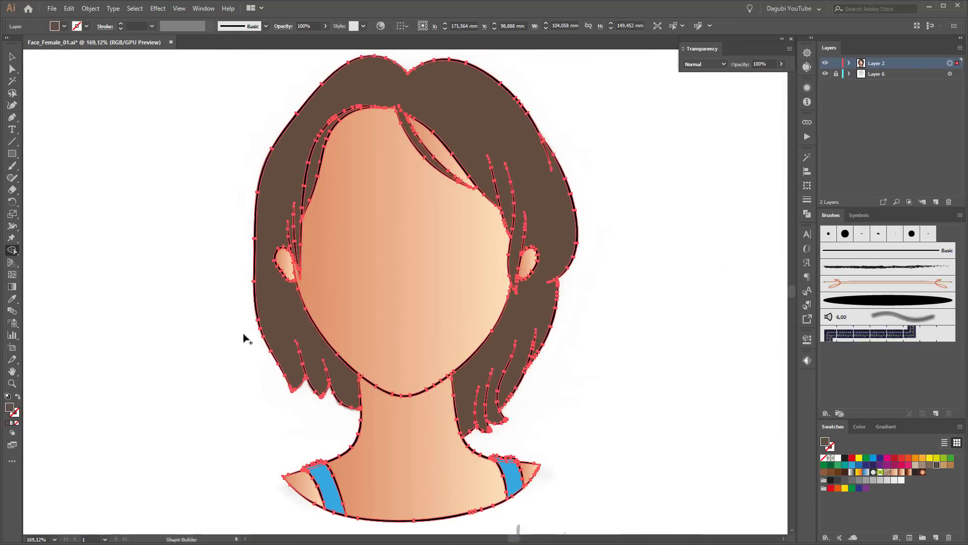
scroll(511, 484, up, 5)
scroll(454, 354, left, 10)
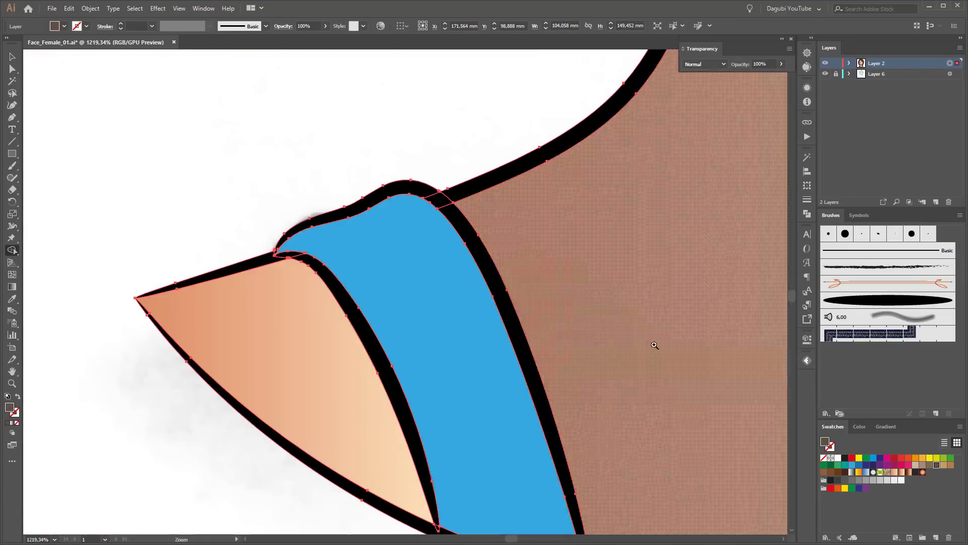
scroll(654, 345, down, 5)
scroll(398, 270, down, 3)
- Select the face fill with the Selection tool for gradient editing
key(v)
scroll(101, 121, down, 3)
click(102, 121)
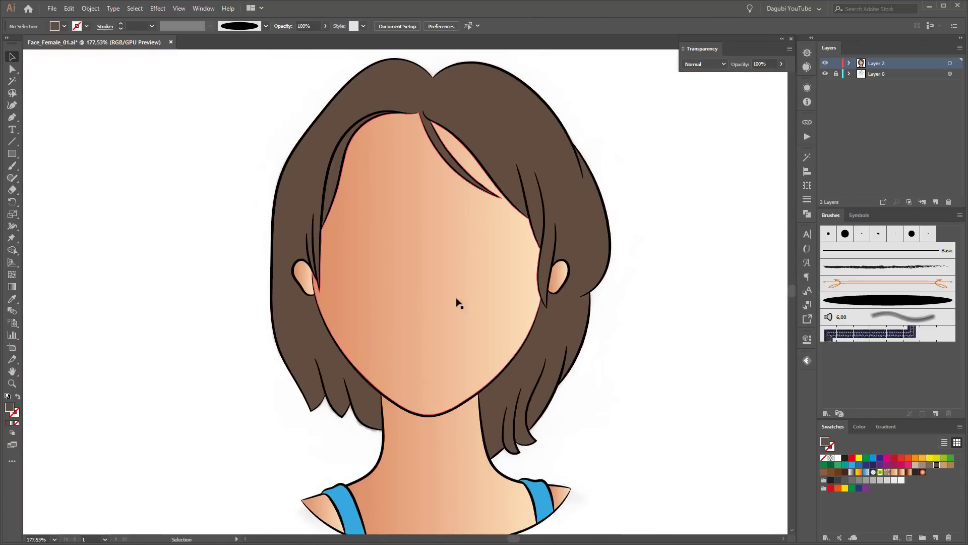
click(458, 303)
click(12, 286)
- Make the face gradient radial and reversed, then stretch it taller over the face
click(880, 442)
click(827, 480)
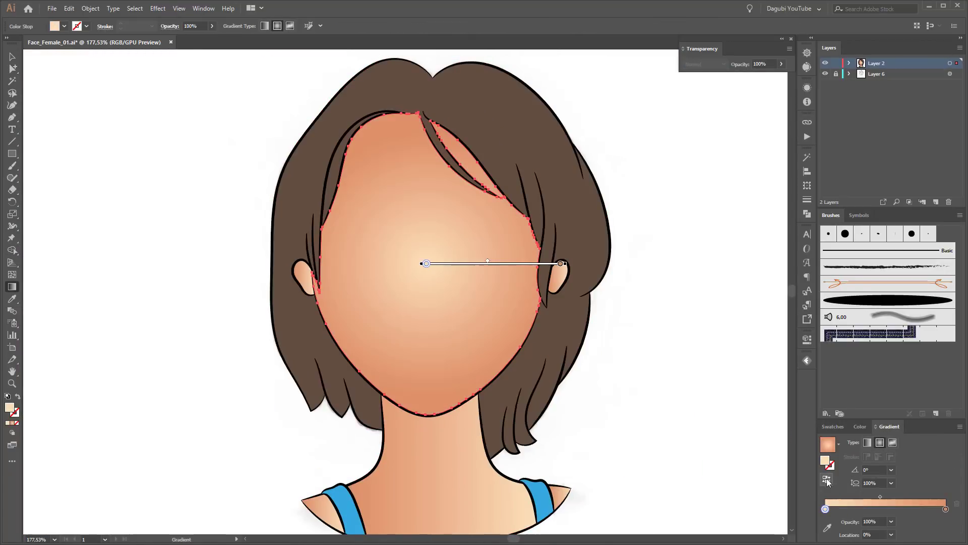
scroll(474, 268, down, 1)
mouse_move(426, 110)
mouse_down()
mouse_move(429, 68)
mouse_move(429, 84)
mouse_up()
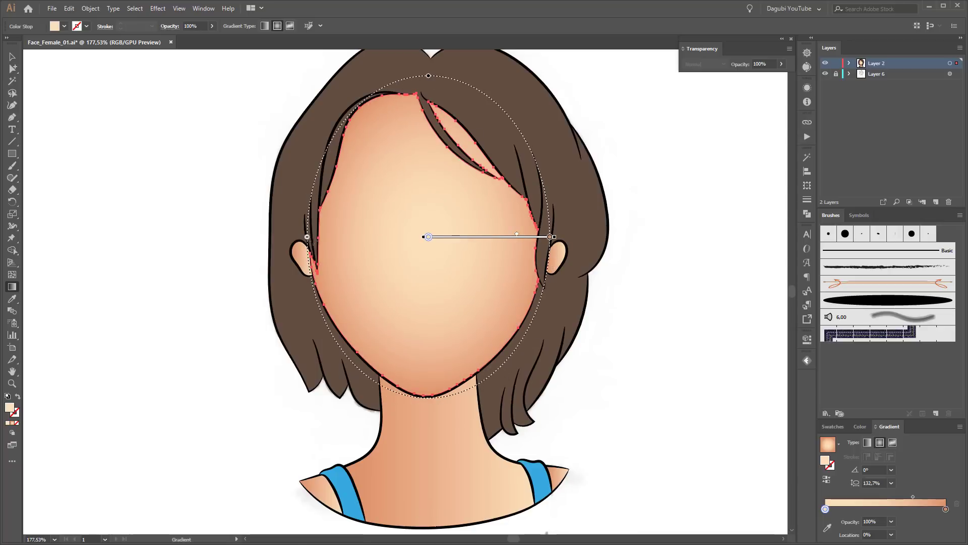
- Drag a vertical gradient down the neck and one across the right ear, then select the left ear
scroll(444, 303, down, 4)
click(444, 384)
drag(448, 295, 481, 491)
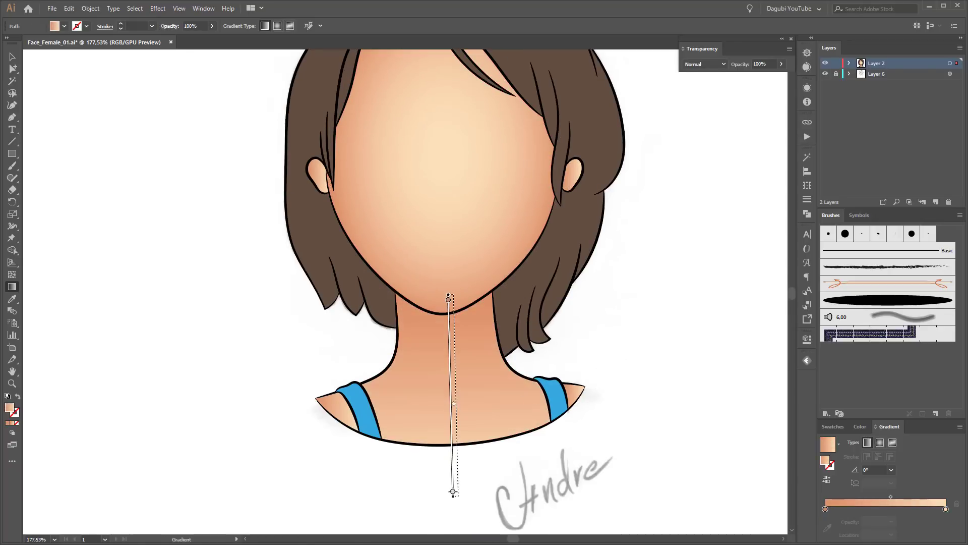
scroll(573, 320, up, 3)
mouse_move(378, 156)
mouse_down()
mouse_move(573, 232)
mouse_move(564, 174)
mouse_up()
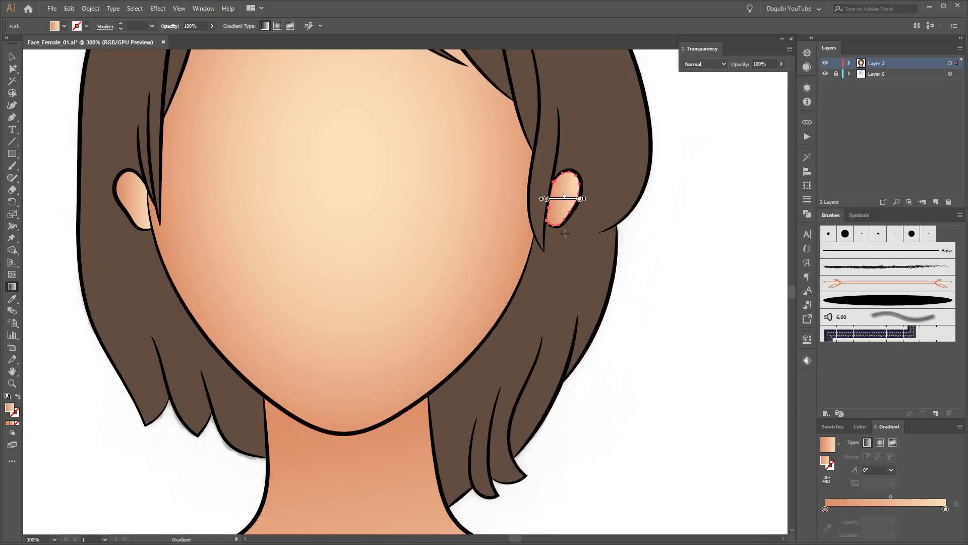
click(142, 200)
scroll(462, 266, down, 5)
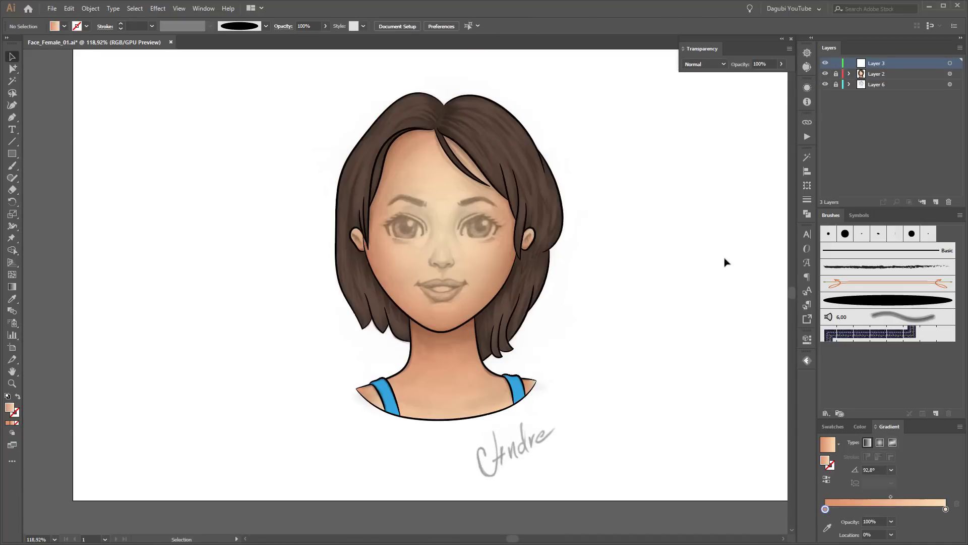
scroll(475, 202, up, 4)
- Draw the first eye as a closed five-corner shape with the Pen tool
scroll(475, 202, up, 2)
key(p)
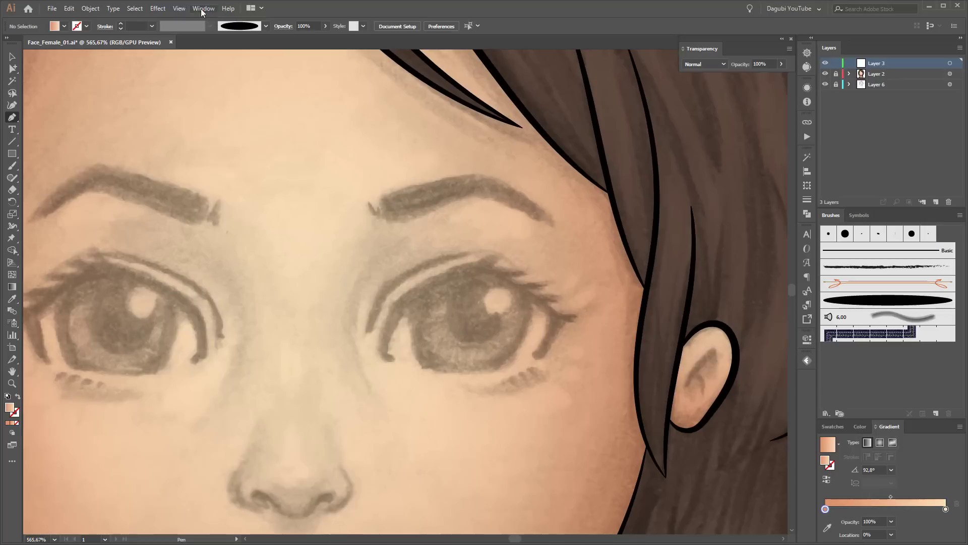
click(179, 8)
click(201, 324)
click(384, 354)
click(400, 306)
click(481, 267)
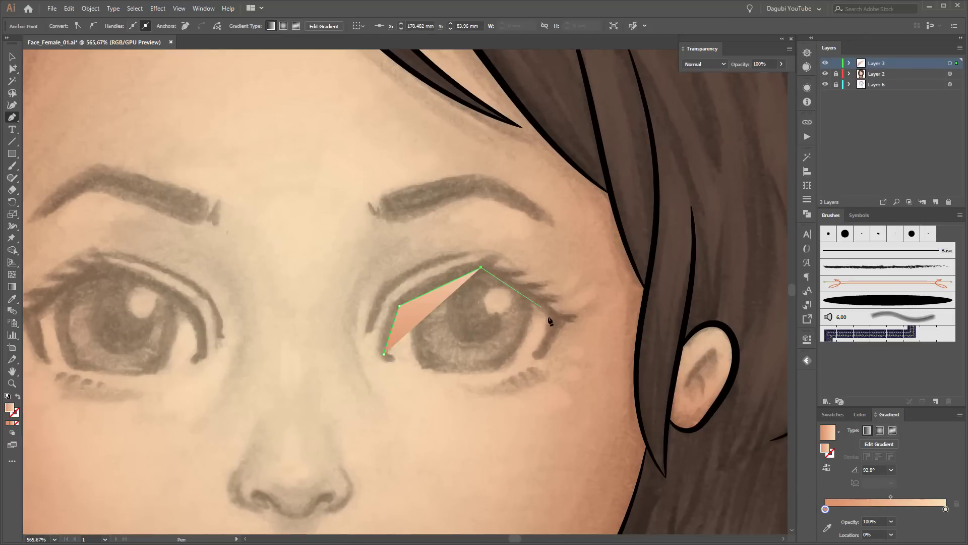
click(557, 318)
click(540, 356)
click(384, 354)
- Draw the second eye as a closed corner-point shape over its sketch
click(179, 8)
drag(235, 355, 381, 357)
click(188, 361)
click(176, 318)
click(244, 270)
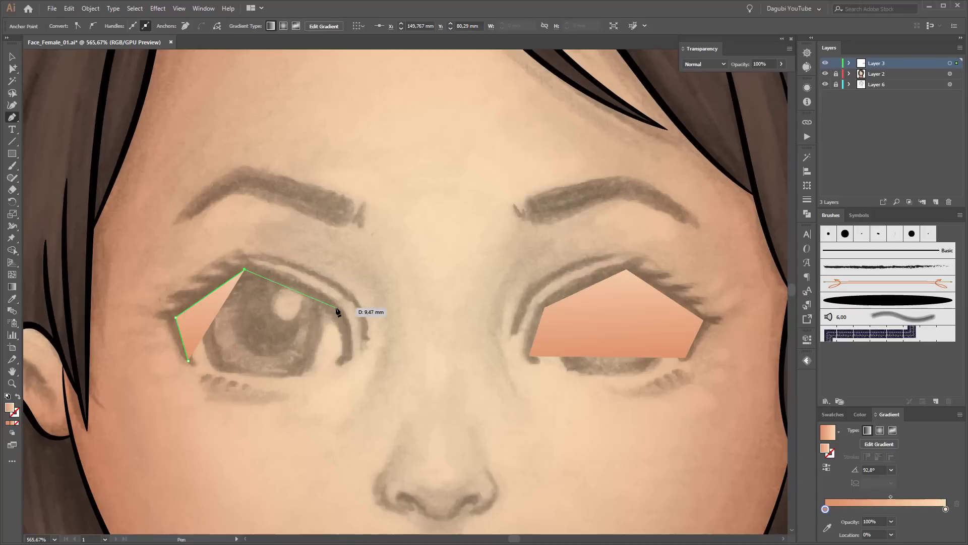
click(338, 309)
click(347, 359)
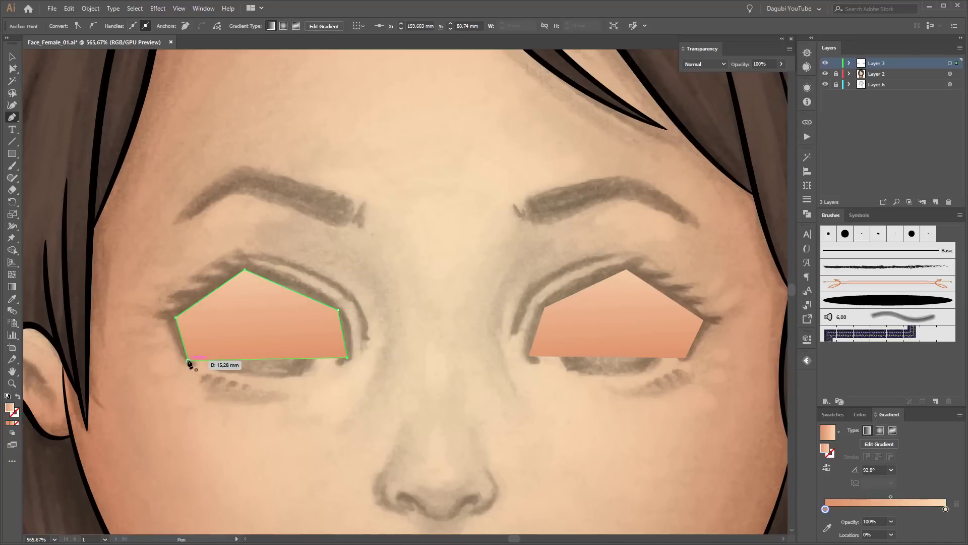
click(11, 68)
- Adjust the eye corners and convert both eyes' anchors to smooth points
key(ctrl+a)
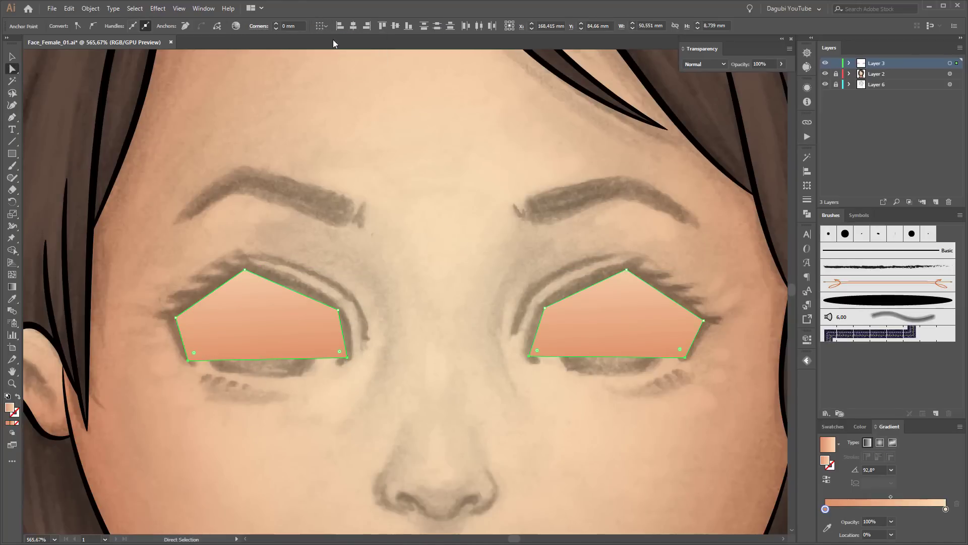
drag(530, 358, 536, 360)
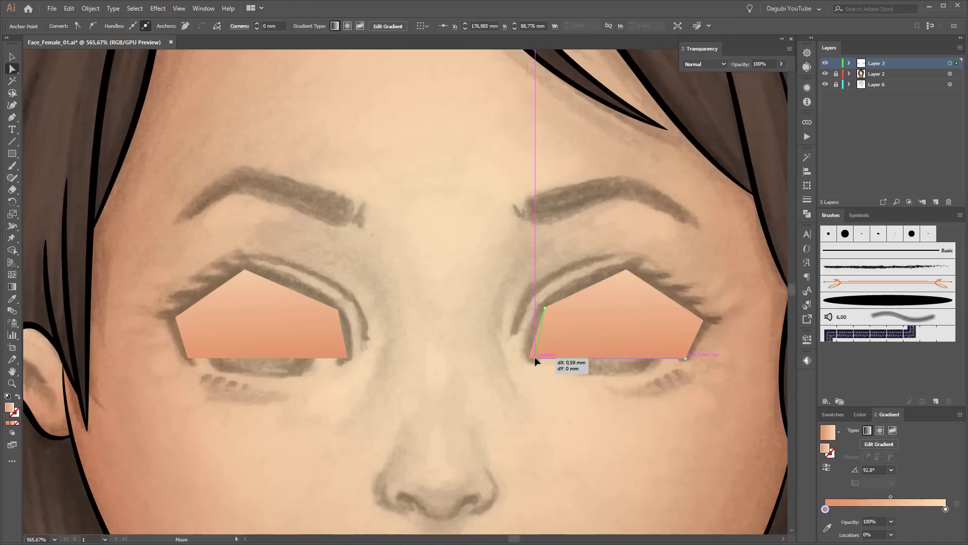
drag(246, 277, 252, 276)
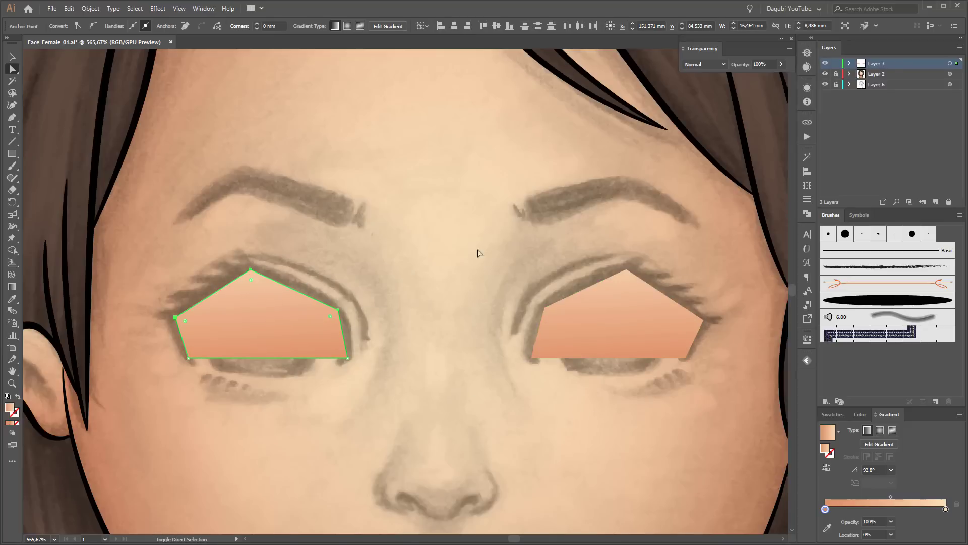
click(93, 26)
click(627, 273)
click(93, 26)
- Zoom in on the right eye and reshape its top and outer-corner curves
key(ctrl+minus)
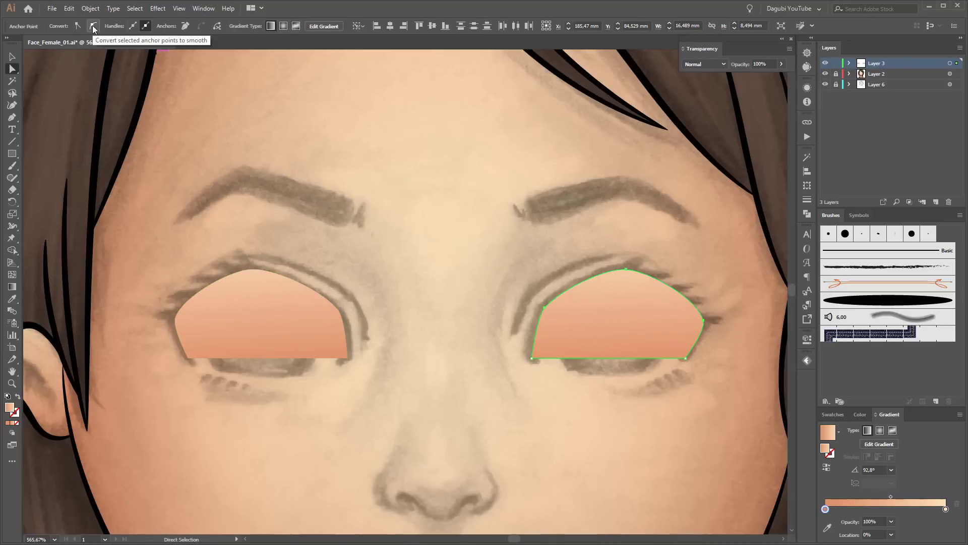
scroll(655, 313, up, 5)
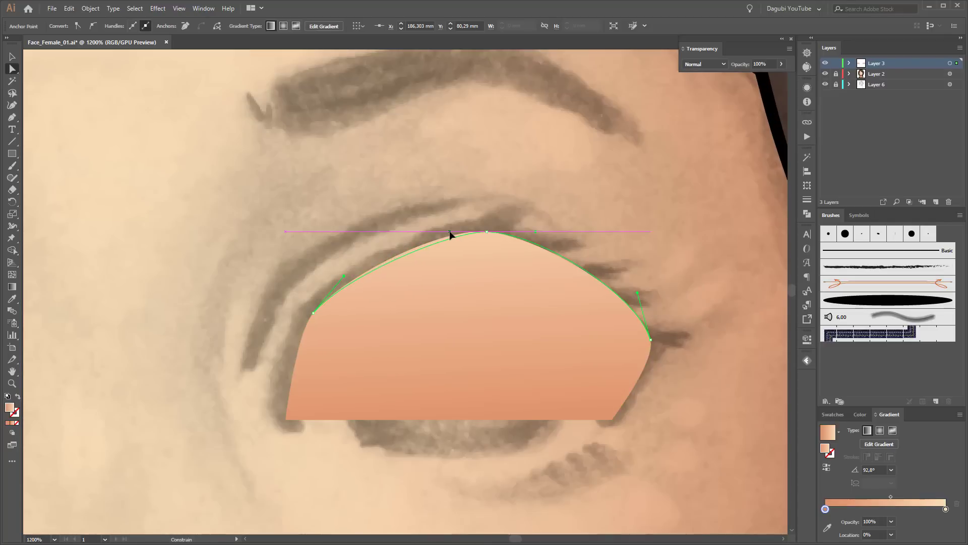
drag(536, 232, 524, 231)
drag(637, 293, 642, 305)
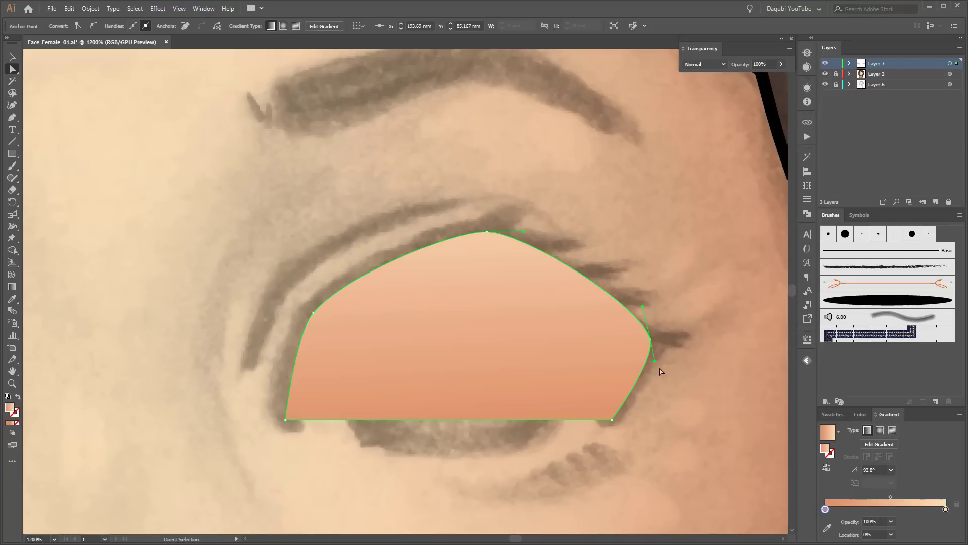
drag(651, 363, 650, 362)
scroll(469, 368, right, 5)
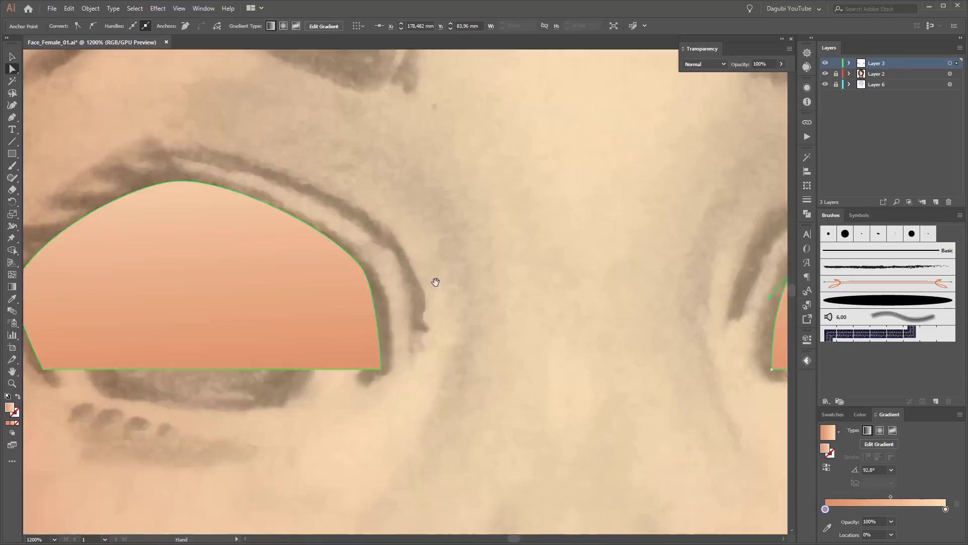
scroll(434, 281, right, 6)
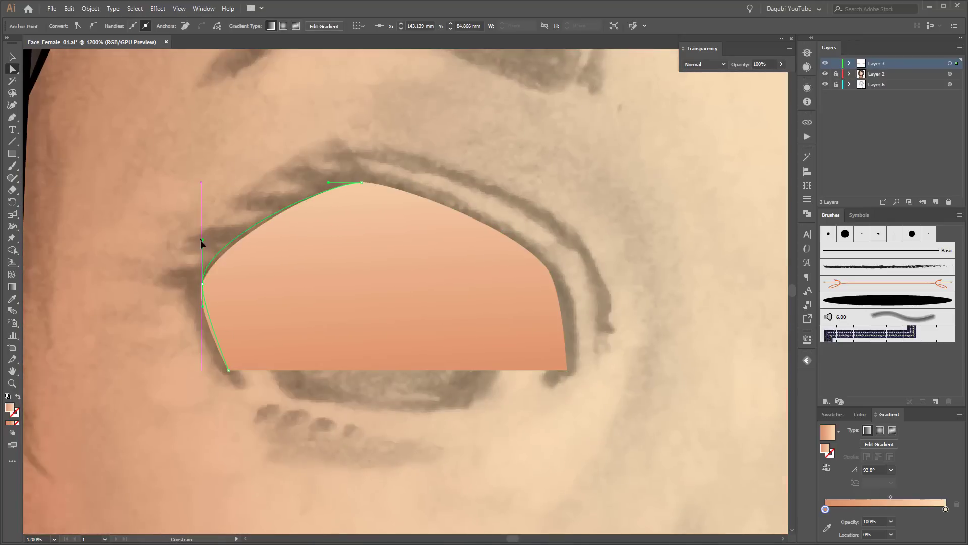
- Curve both eyes' bottom edges downward with the Anchor Point tool
click(548, 267)
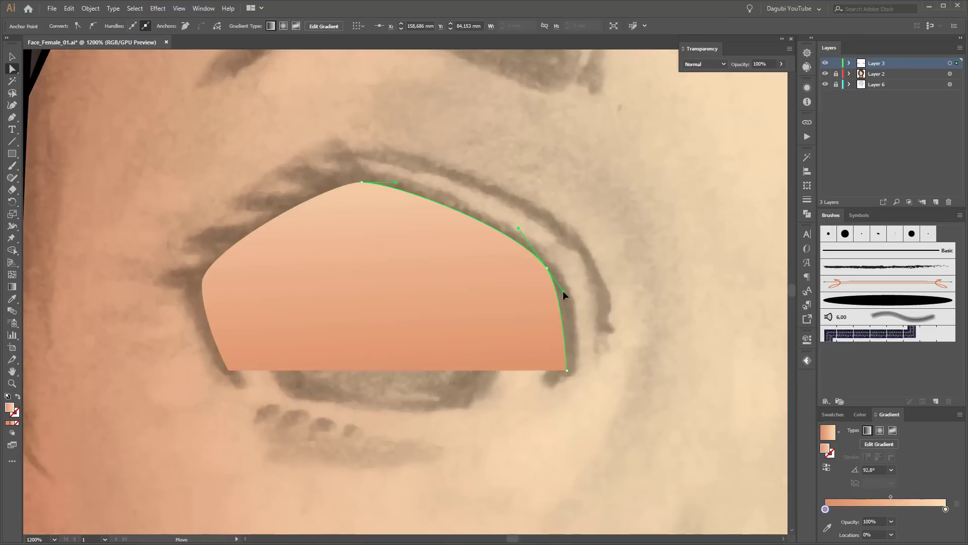
scroll(361, 357, down, 2)
scroll(361, 357, up, 3)
scroll(559, 281, down, 4)
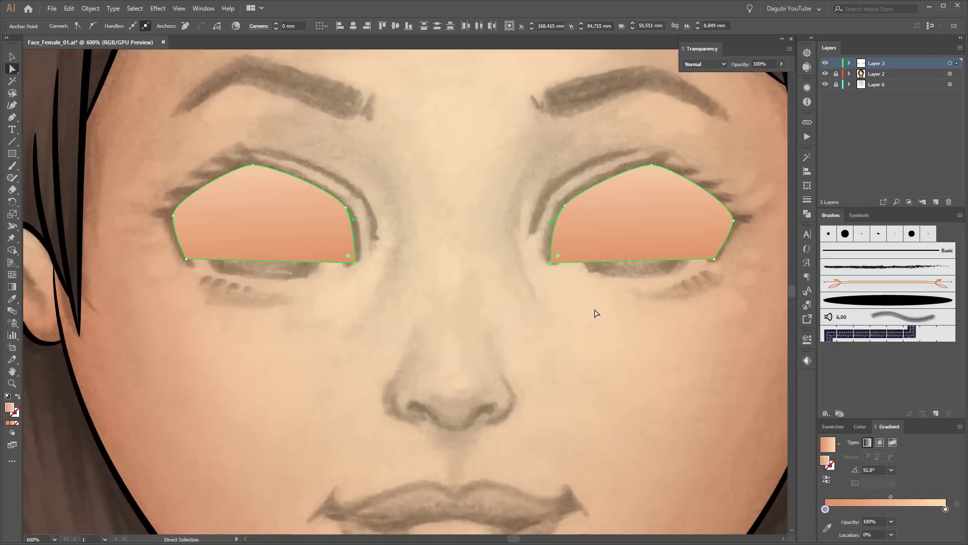
click(322, 348)
drag(12, 117, 61, 153)
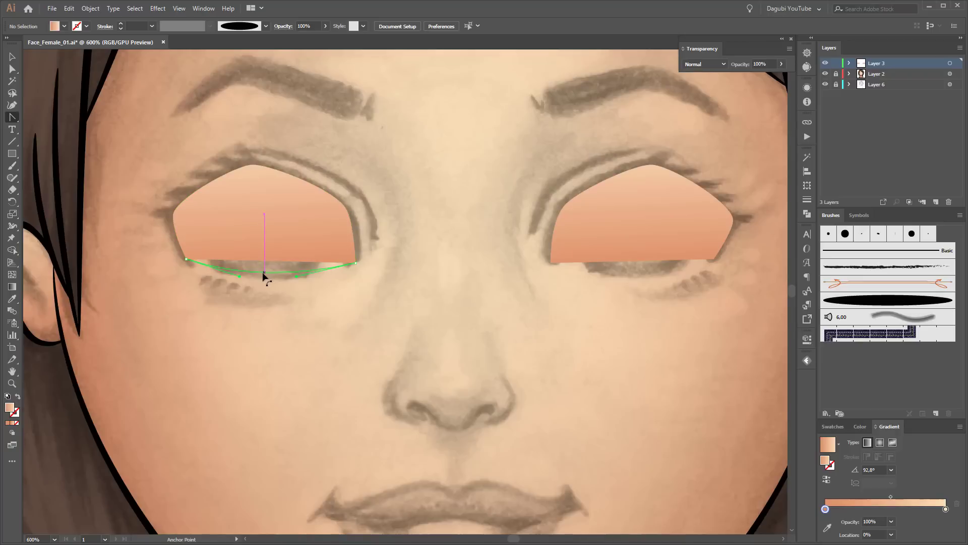
click(263, 275)
drag(642, 272, 643, 276)
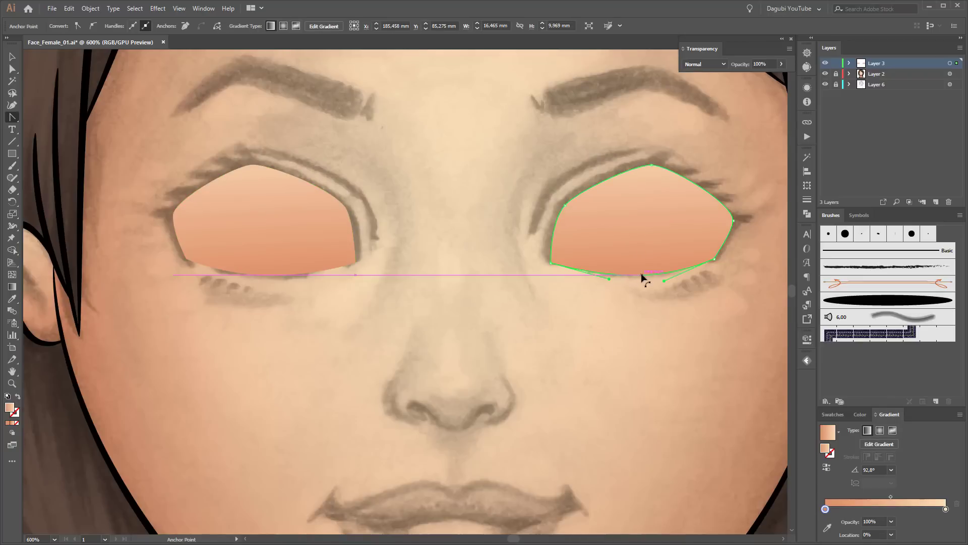
- Fill both eye shapes with white
key(a)
key(ctrl+a)
click(860, 414)
click(836, 494)
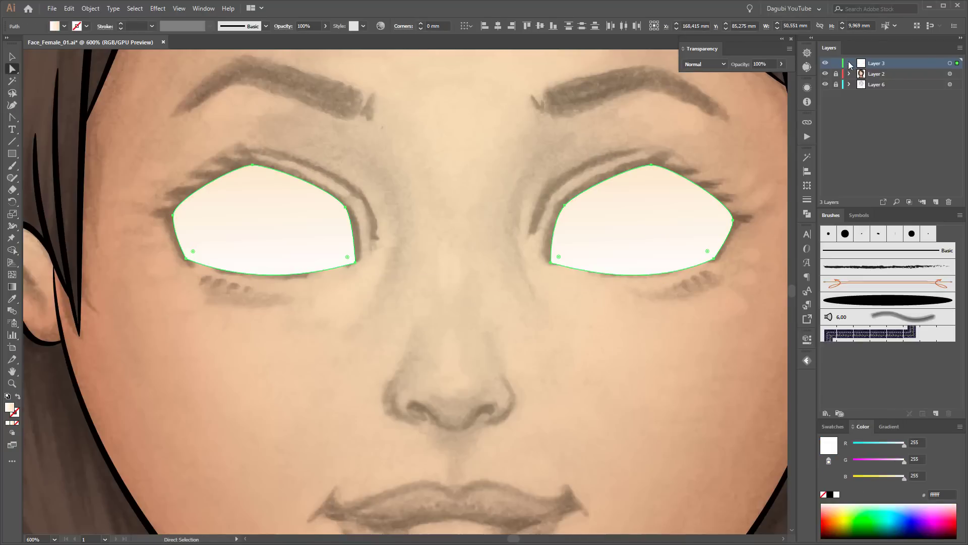
- Paste copies of the eyes in front, with no fill and a dark brown stroke
click(849, 63)
key(ctrl+c)
key(ctrl+f)
click(833, 426)
click(824, 458)
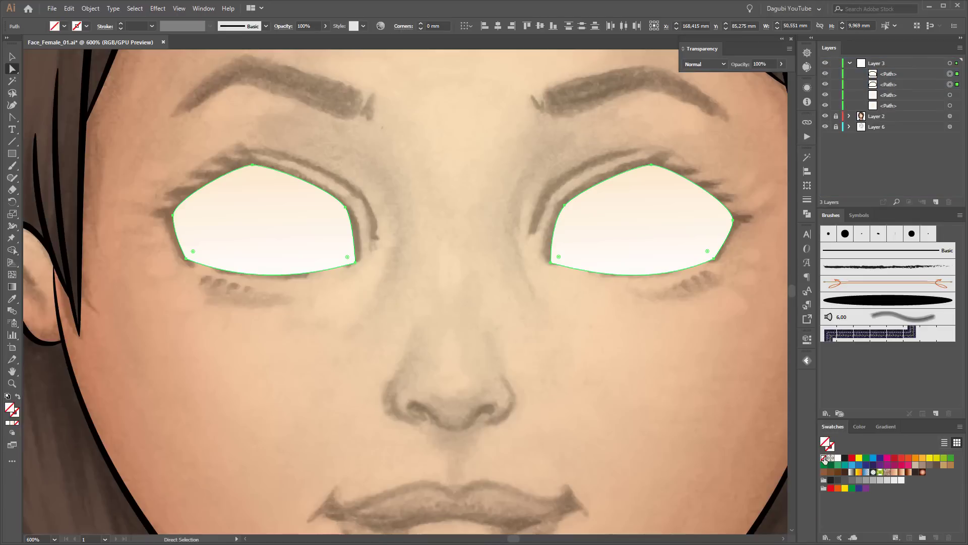
key(x)
click(936, 465)
- Cut both eye outlines at their lower corners and delete the bottom segments
click(50, 130)
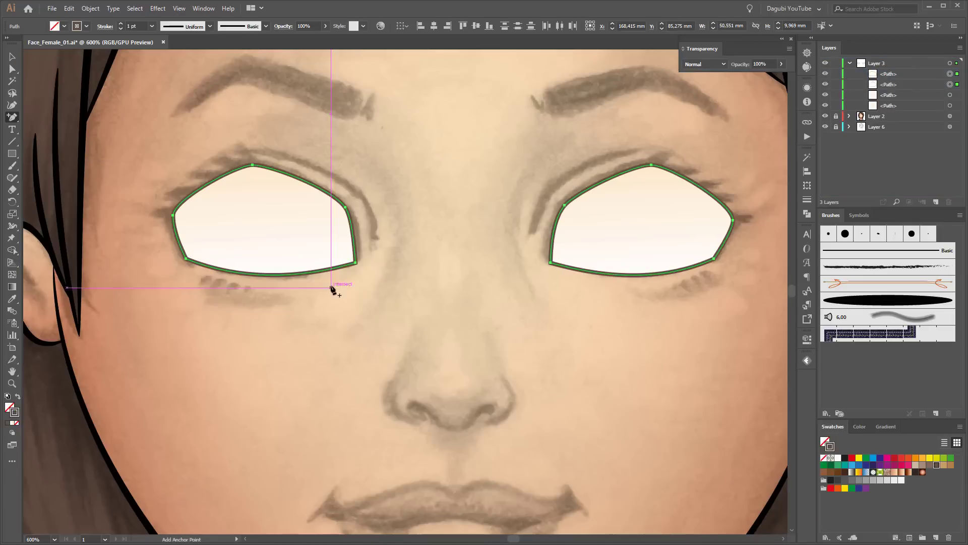
click(263, 276)
click(559, 266)
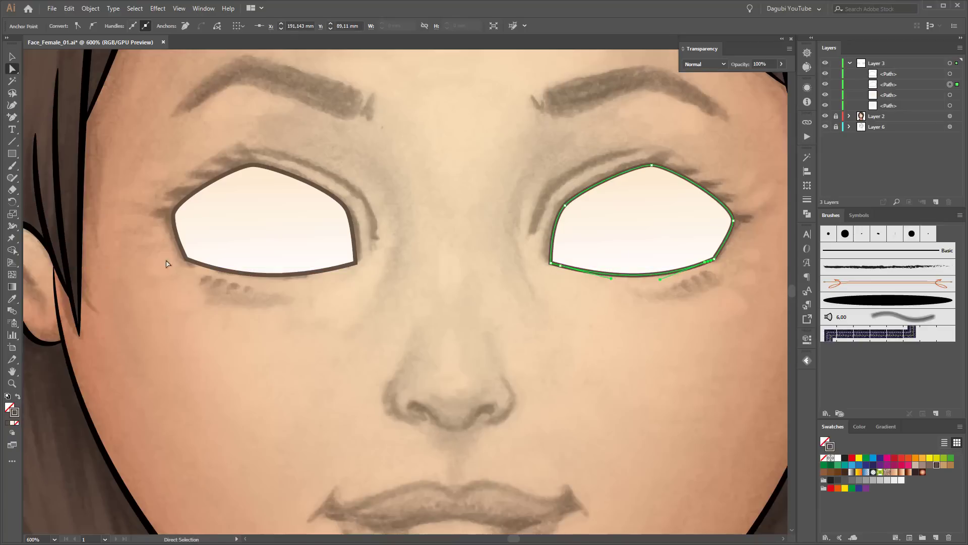
click(183, 259)
shift+click(346, 269)
click(217, 25)
click(270, 281)
click(69, 9)
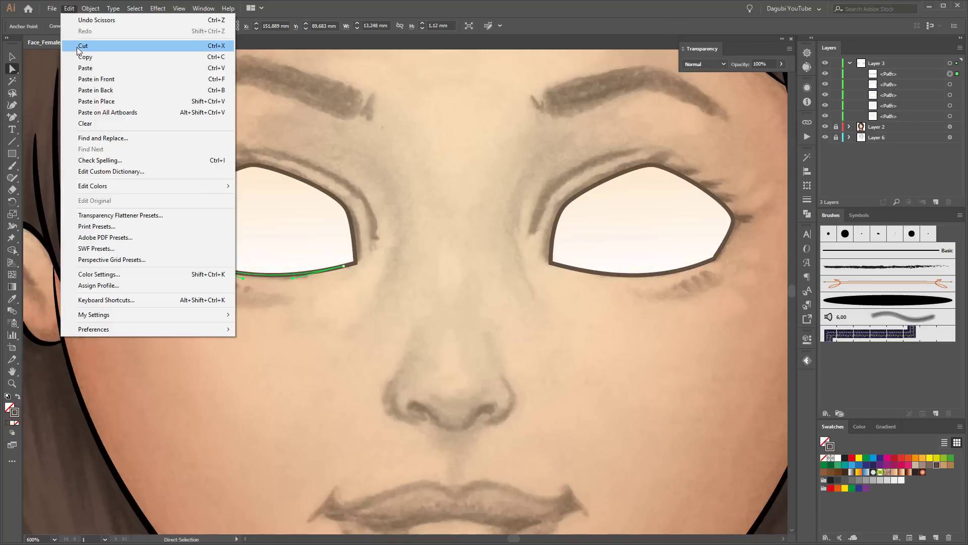
click(81, 46)
click(630, 275)
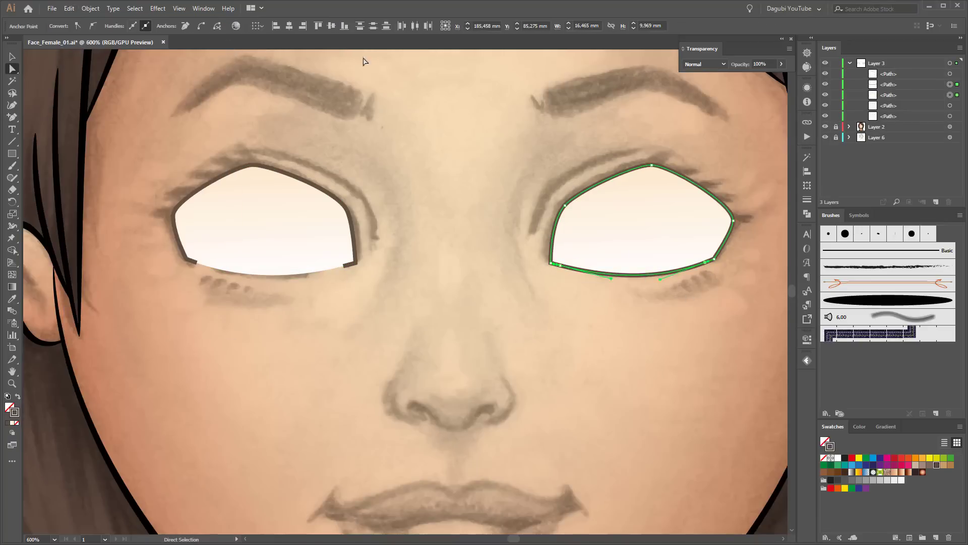
key(Delete)
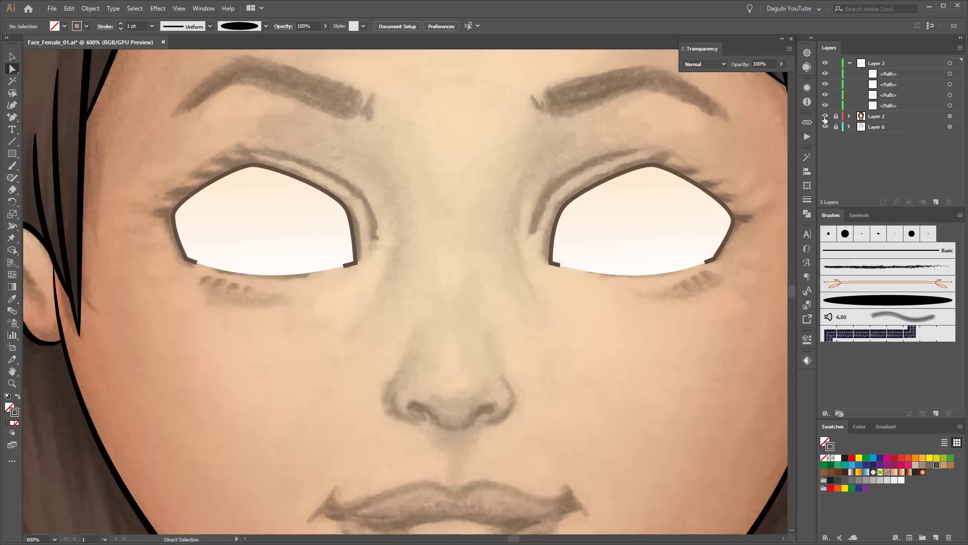
- Hide the sketch layer and apply the tapered ellipse brush to both eye outlines
click(826, 126)
click(248, 171)
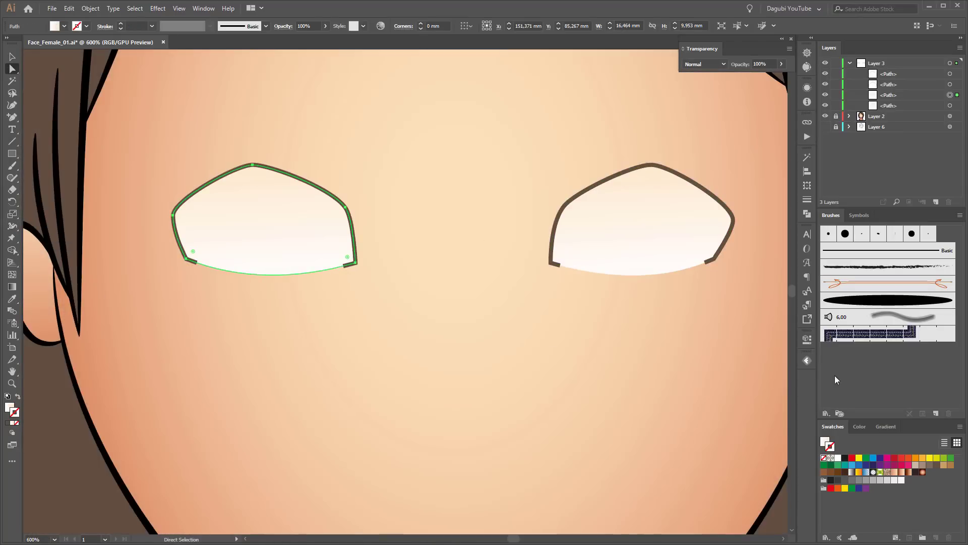
click(651, 165)
shift+click(252, 164)
click(888, 300)
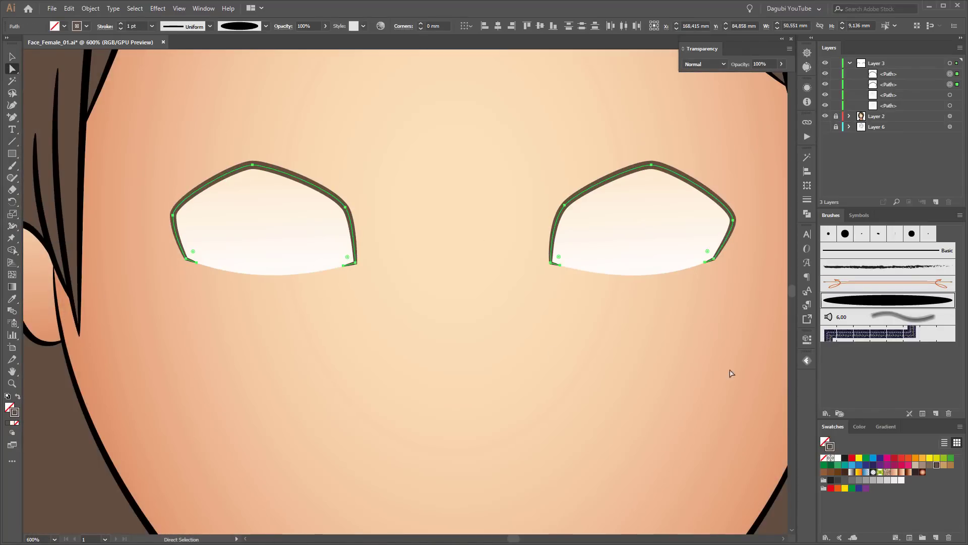
click(729, 360)
- Inspect the outline corner points, then reselect both eye outlines
scroll(267, 238, up, 5)
click(620, 328)
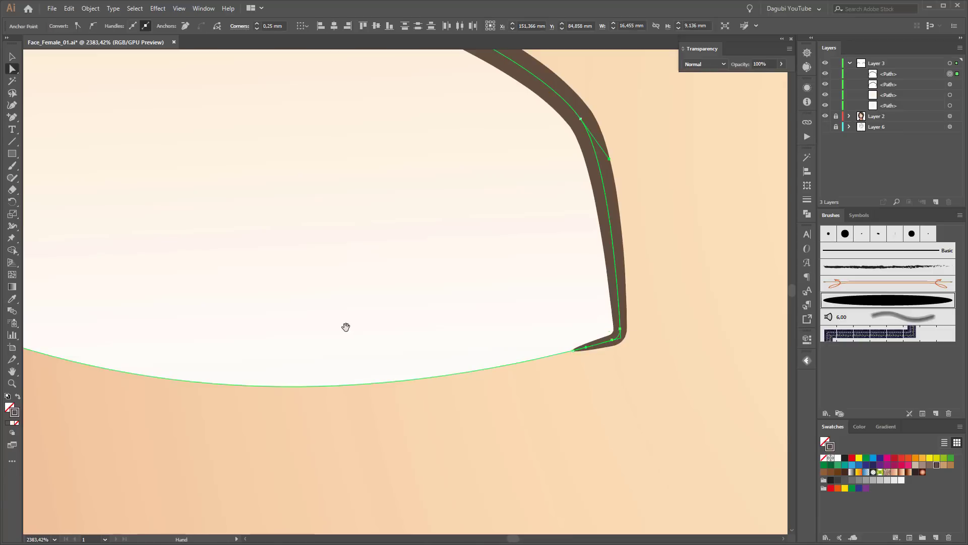
drag(346, 327, 681, 340)
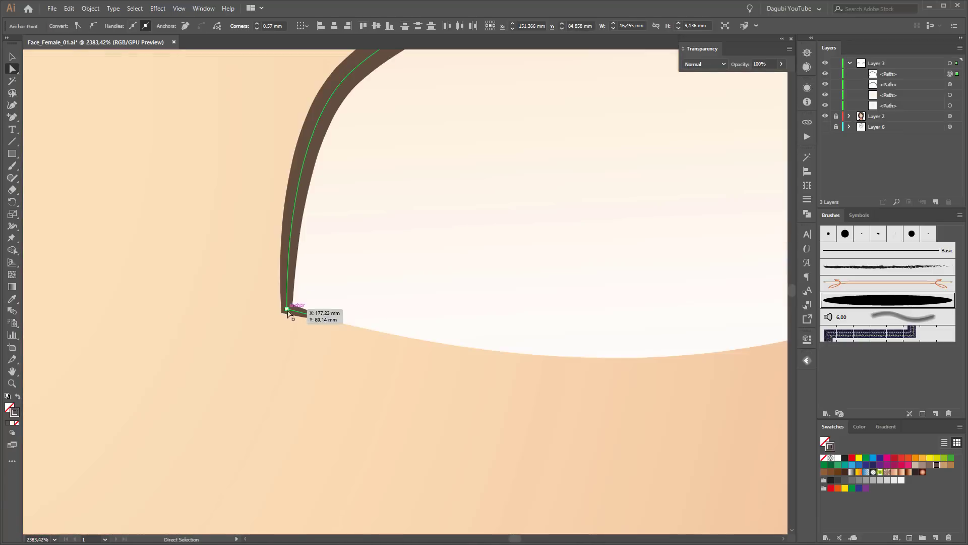
click(288, 308)
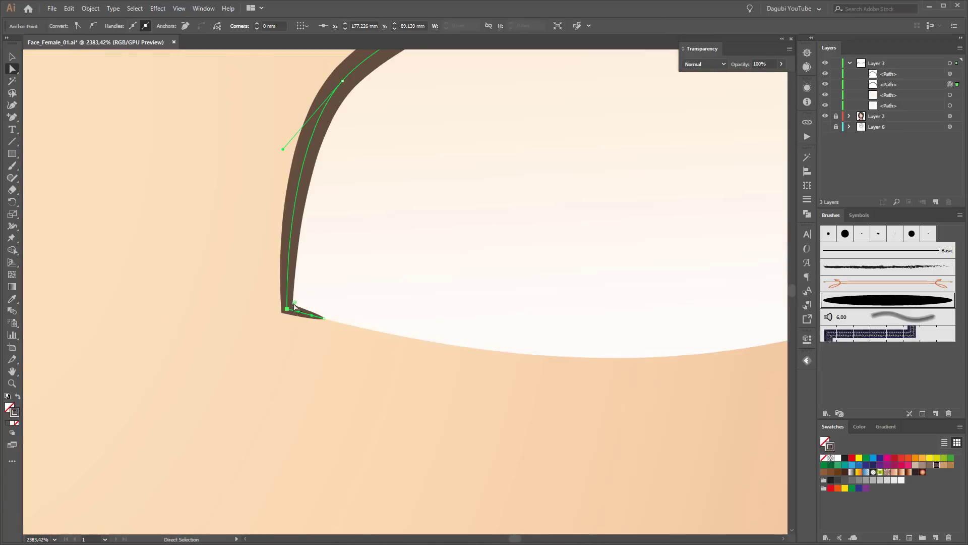
click(616, 363)
scroll(329, 253, down, 5)
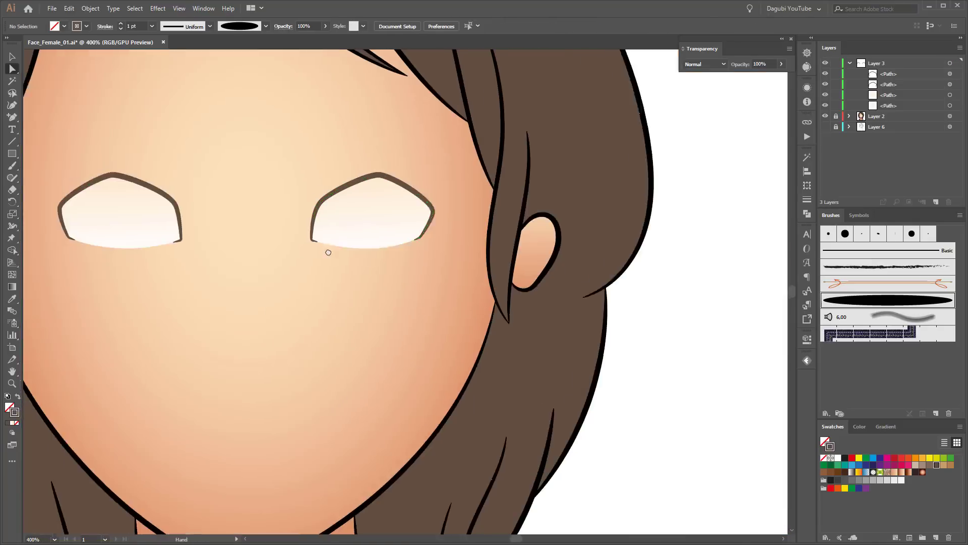
drag(329, 252, 540, 318)
click(949, 73)
shift+click(950, 84)
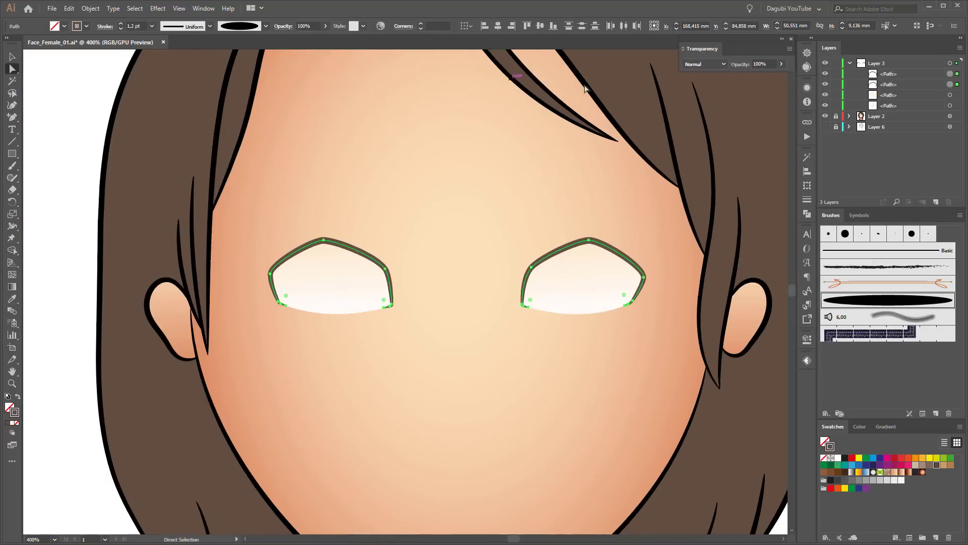
- Draw curved crease lines above both eyes with a dark brown brush stroke
key(p)
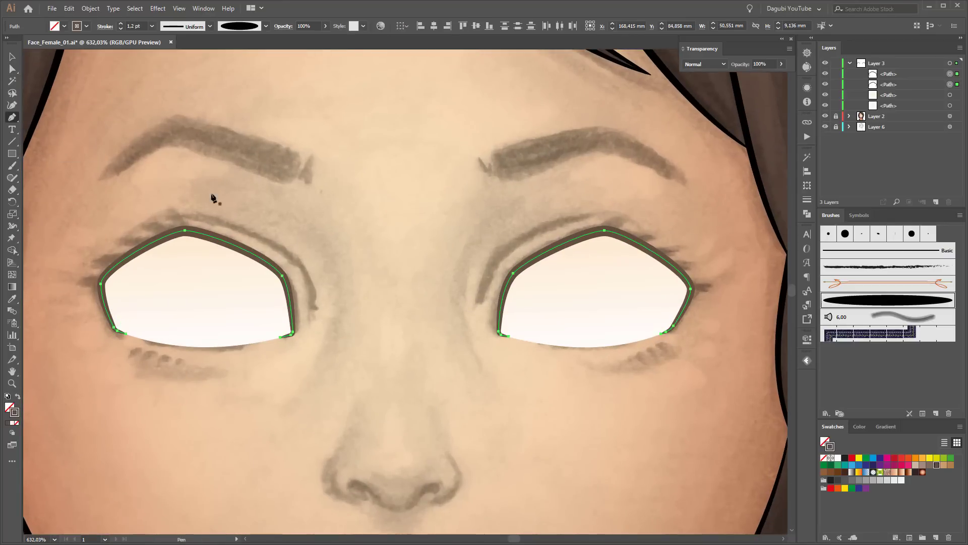
click(480, 306)
drag(498, 256, 512, 244)
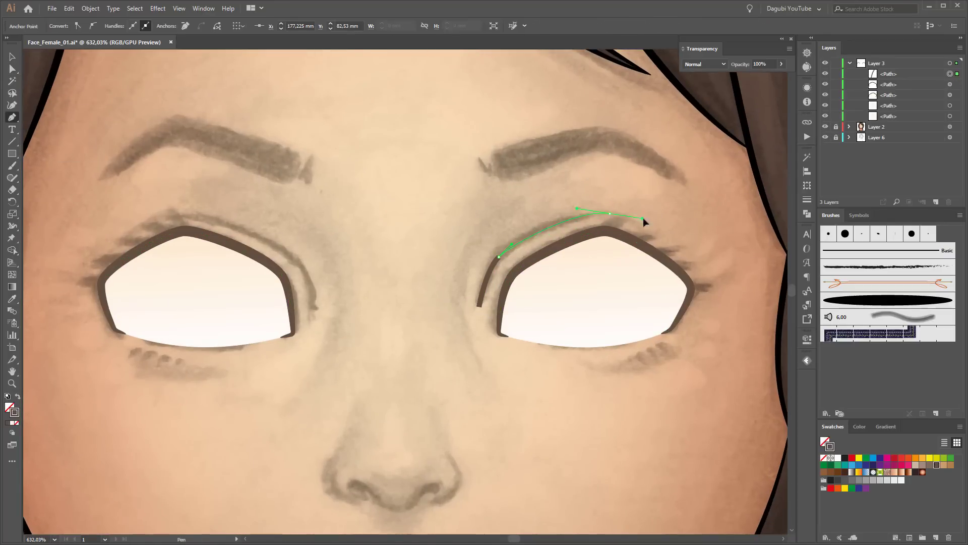
click(690, 256)
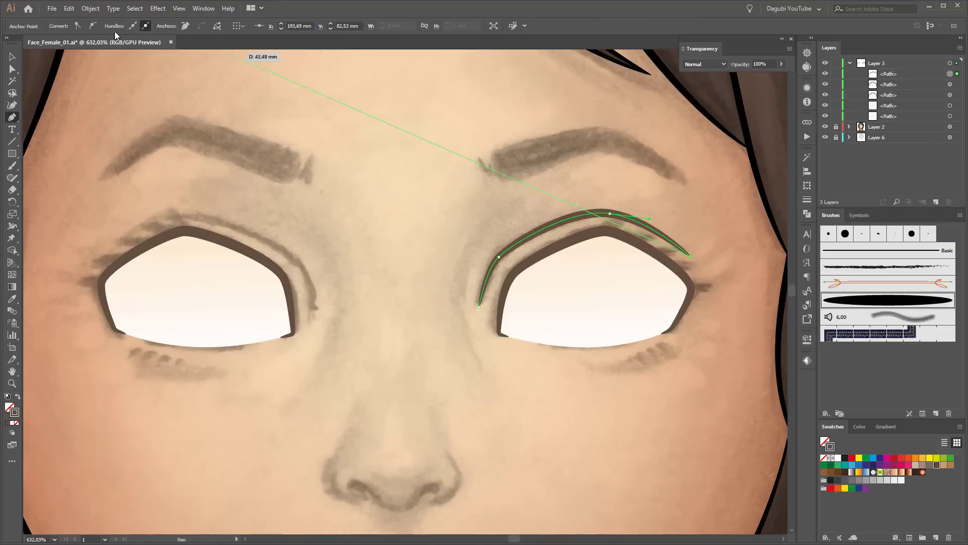
ctrl+click(313, 308)
drag(297, 260, 283, 246)
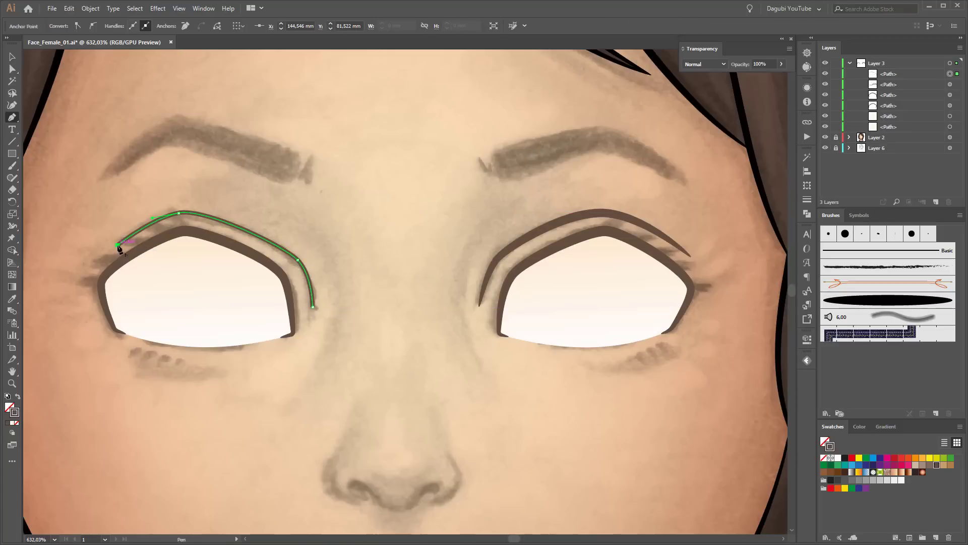
click(898, 302)
- Adjust the right crease's top point, restore the reference layers and zoom to the eyebrows
click(12, 57)
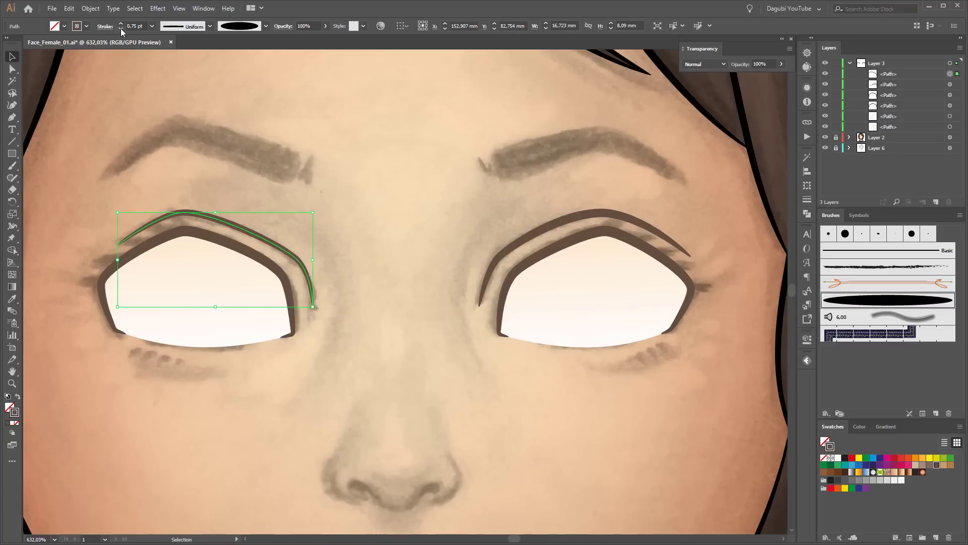
click(585, 213)
click(825, 147)
key(a)
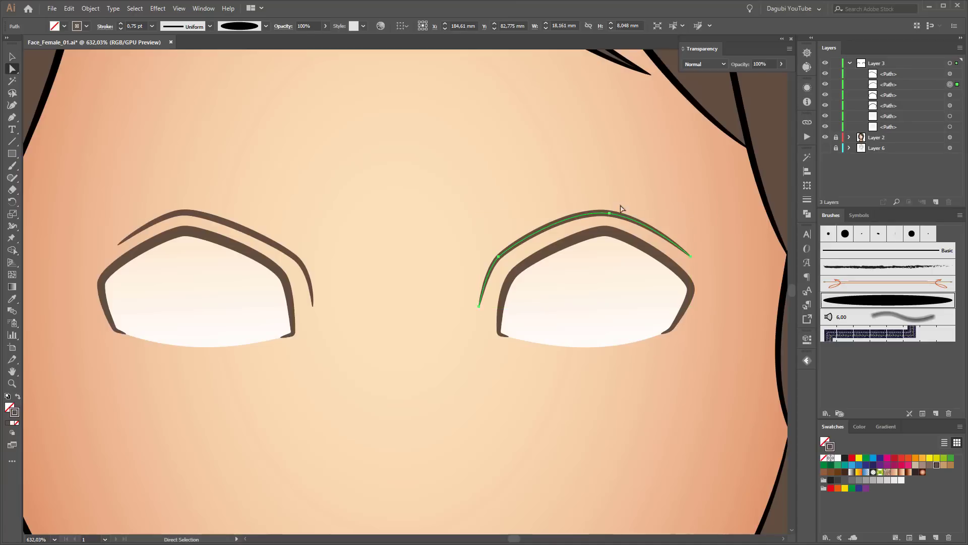
click(610, 213)
key(ctrl+0)
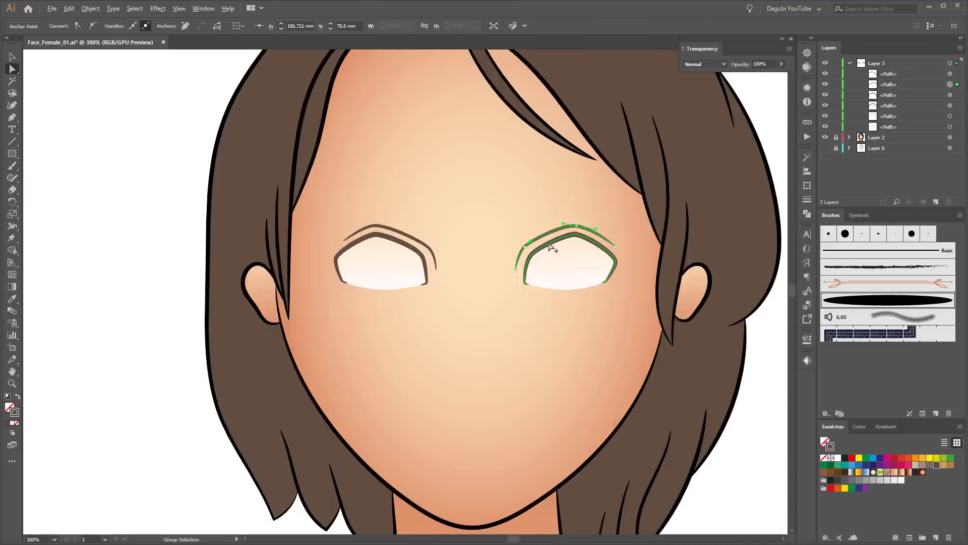
key(ctrl+shift+a)
click(825, 148)
ctrl+click(670, 265)
drag(669, 266, 548, 261)
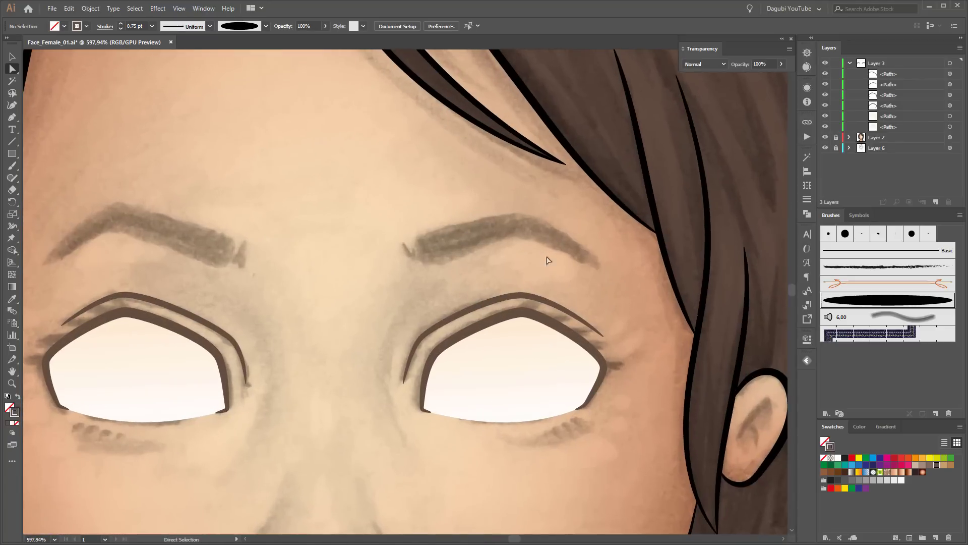
- Trace the right eyebrow shape, smooth its inner corner and fill it brown
drag(520, 208, 536, 210)
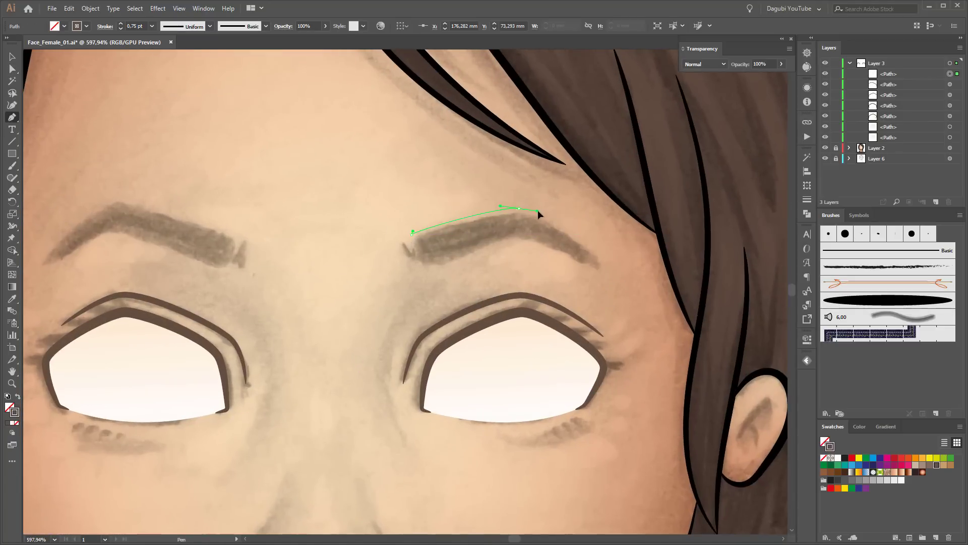
drag(604, 264, 605, 273)
click(521, 237)
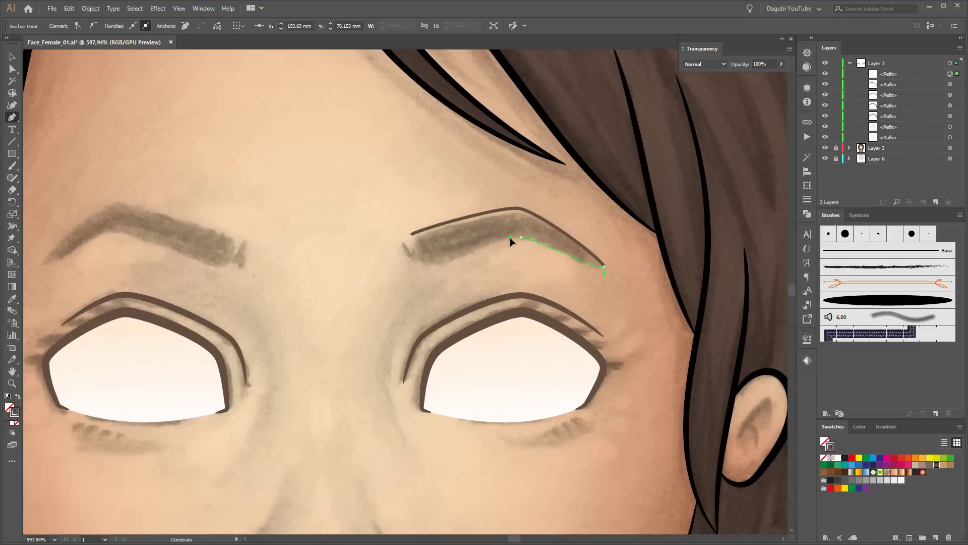
click(427, 266)
click(412, 234)
scroll(378, 253, up, 5)
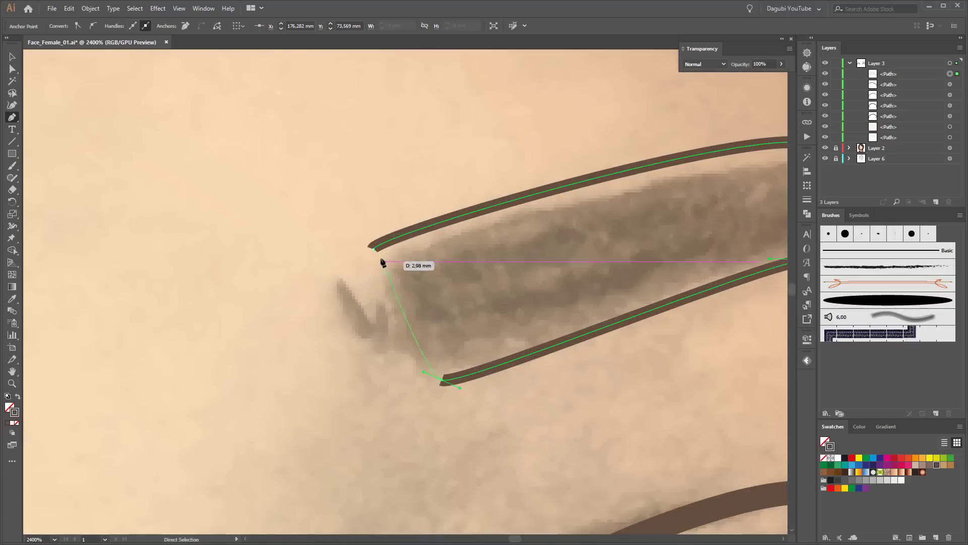
key(a)
click(374, 249)
click(92, 26)
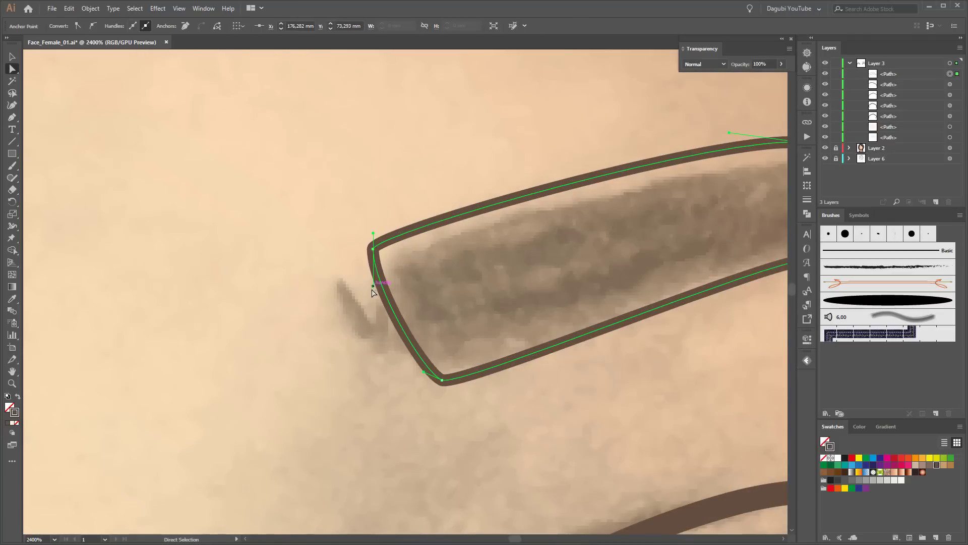
scroll(367, 282, down, 3)
click(937, 465)
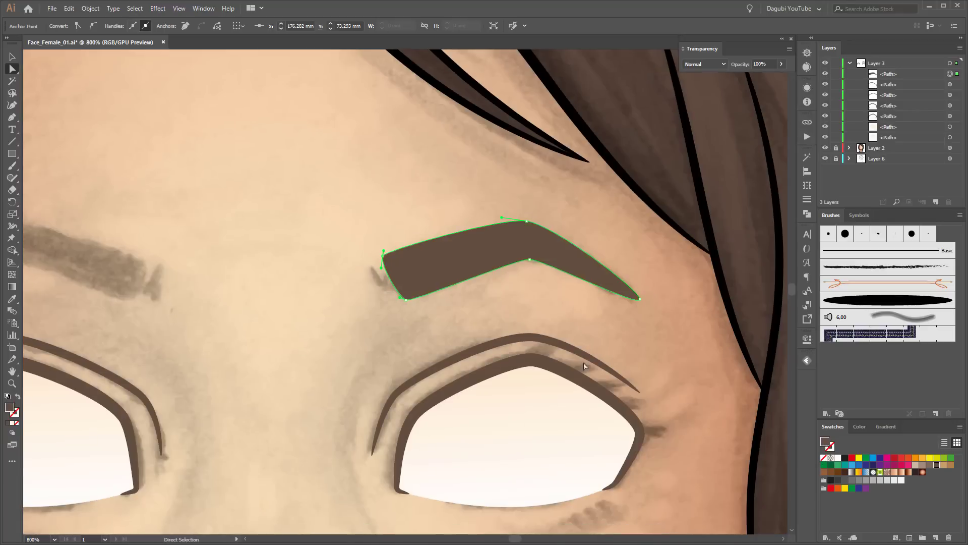
- Copy the eyebrow onto the left brow and reflect it horizontally
scroll(404, 293, left, 5)
drag(612, 296, 156, 284)
click(808, 185)
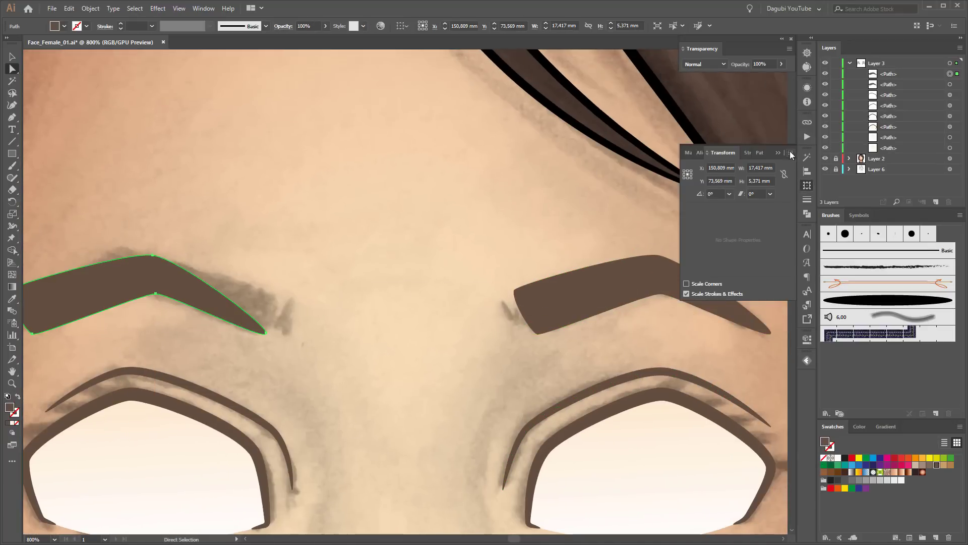
scroll(411, 212, down, 2)
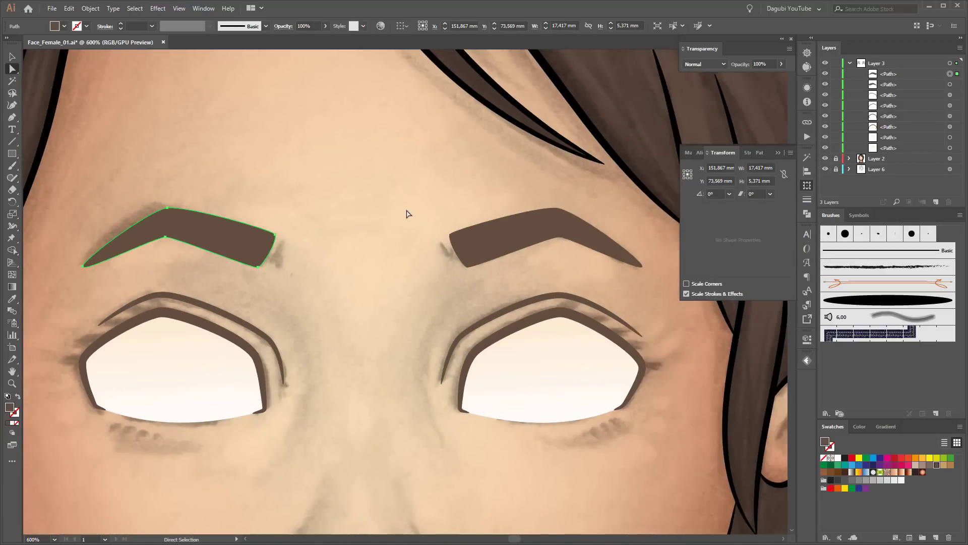
key(ctrl+shift+a)
key(ctrl+0)
click(825, 168)
scroll(573, 346, up, 2)
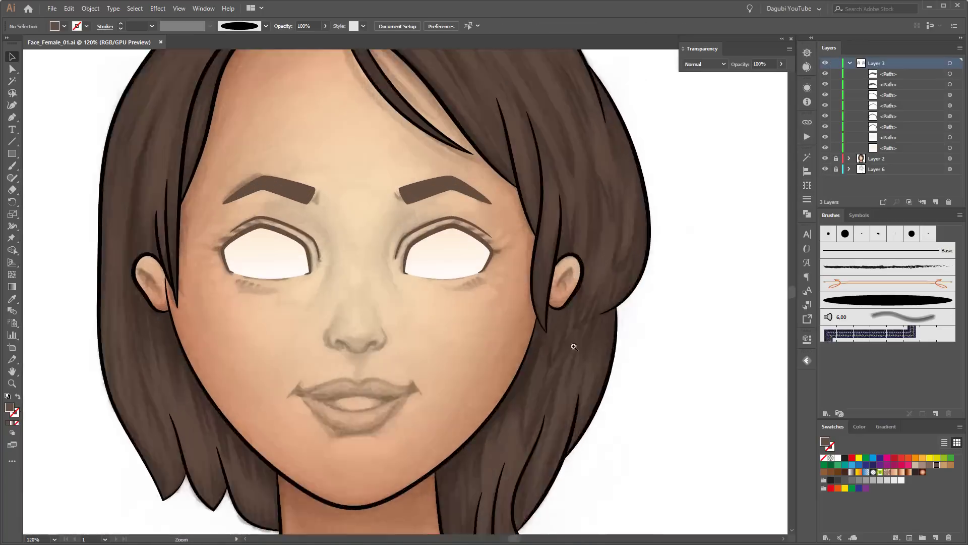
scroll(573, 346, up, 5)
- Draw a blue-filled circle over the right eye for the iris
key(l)
drag(542, 276, 559, 321)
click(860, 465)
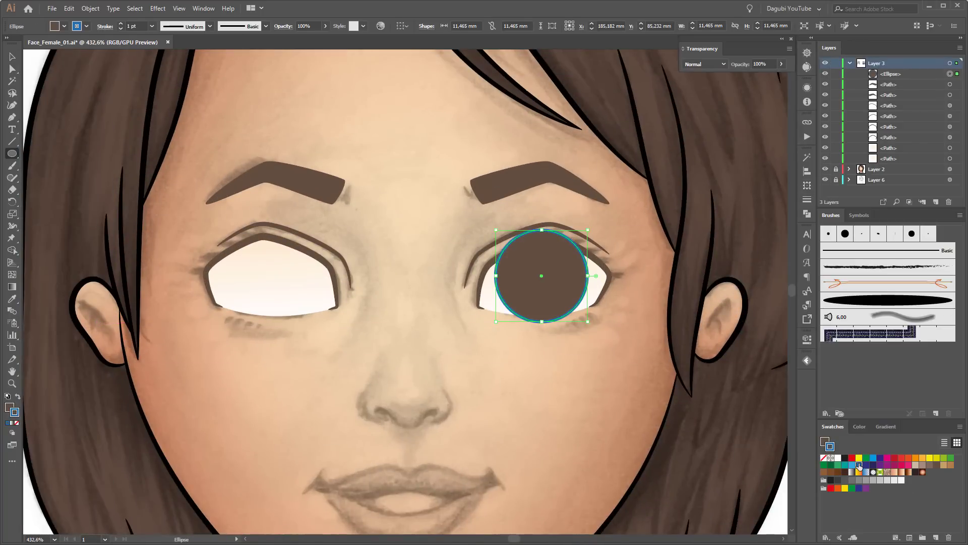
click(859, 465)
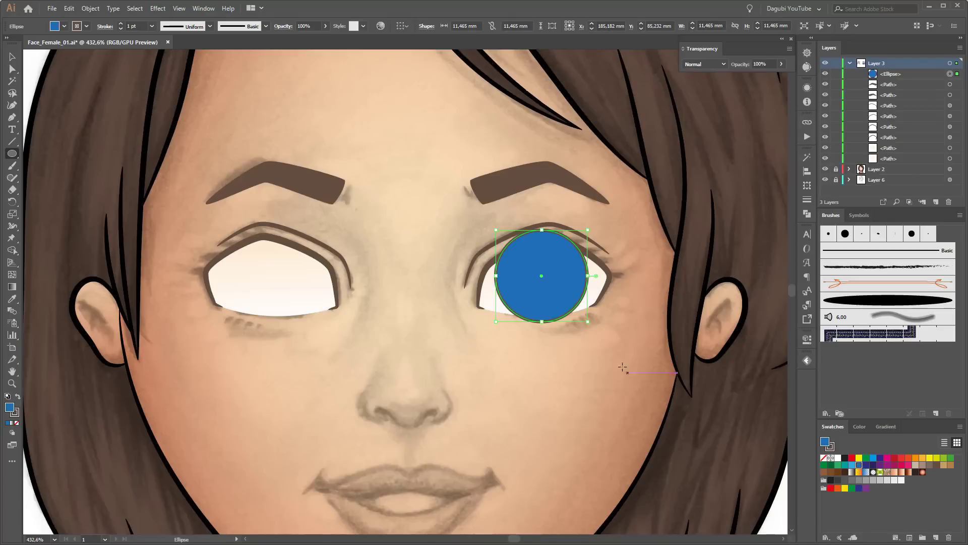
- Add a smaller black pupil and a white highlight as front-pasted copies
key(ctrl+c)
key(ctrl+f)
mouse_move(588, 230)
mouse_down()
mouse_move(553, 265)
mouse_move(603, 262)
mouse_up()
click(845, 458)
key(ctrl+c)
key(ctrl+f)
scroll(554, 269, up, 4)
click(837, 494)
- Collect the iris pieces and eye shape in a new layer and clip them
click(908, 73)
shift+click(913, 84)
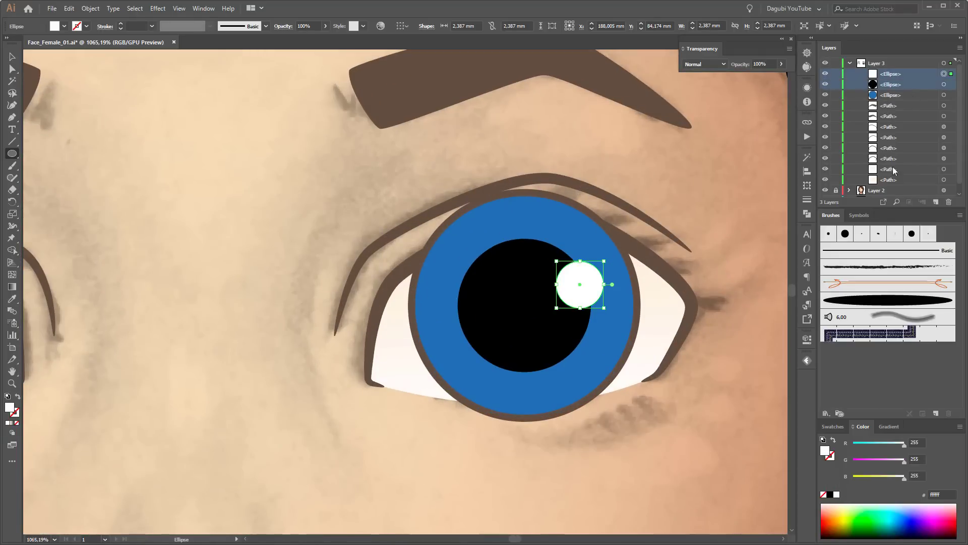
right_click(910, 180)
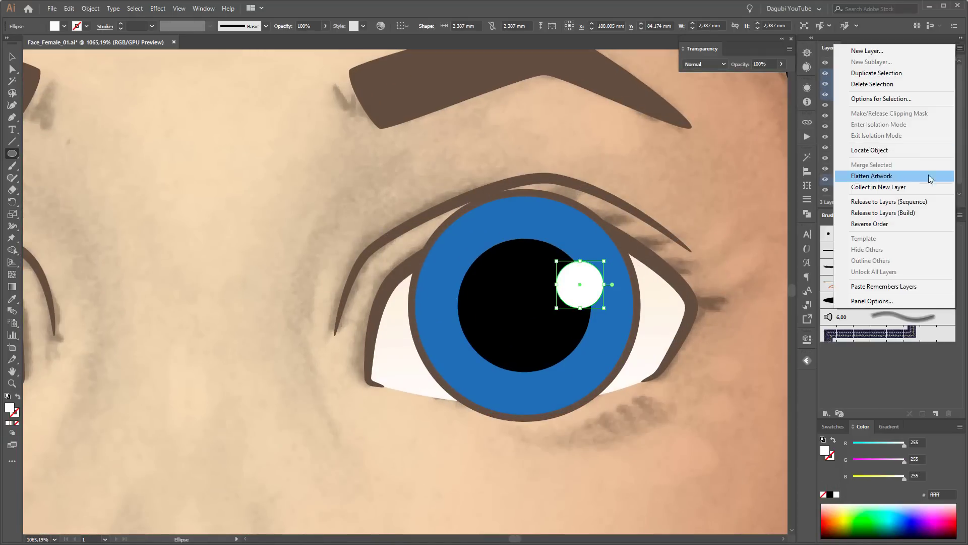
click(929, 175)
drag(915, 102, 898, 145)
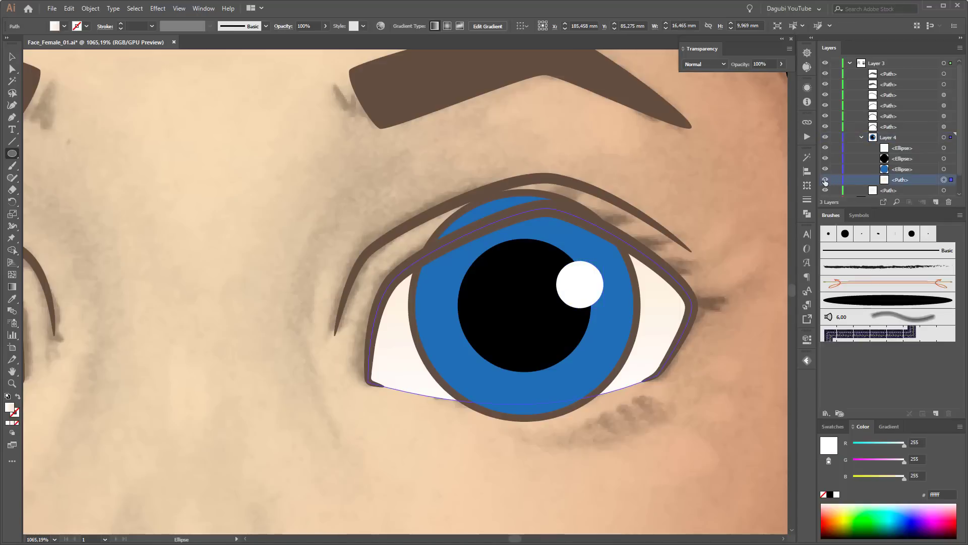
drag(924, 180, 916, 125)
click(134, 9)
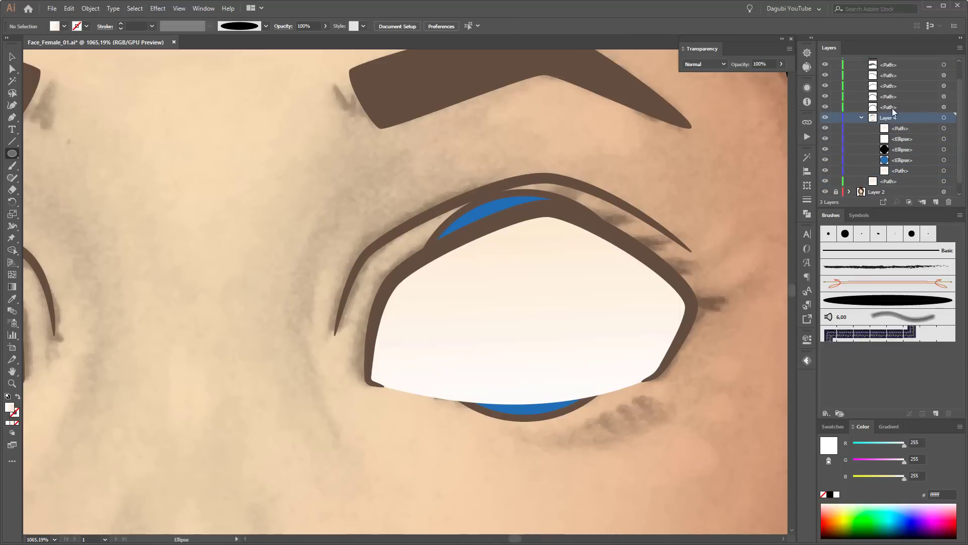
click(909, 202)
- Collect the left eye shape and copied iris pieces into a new layer as a clipping mask
alt+scroll(727, 260, up, 2)
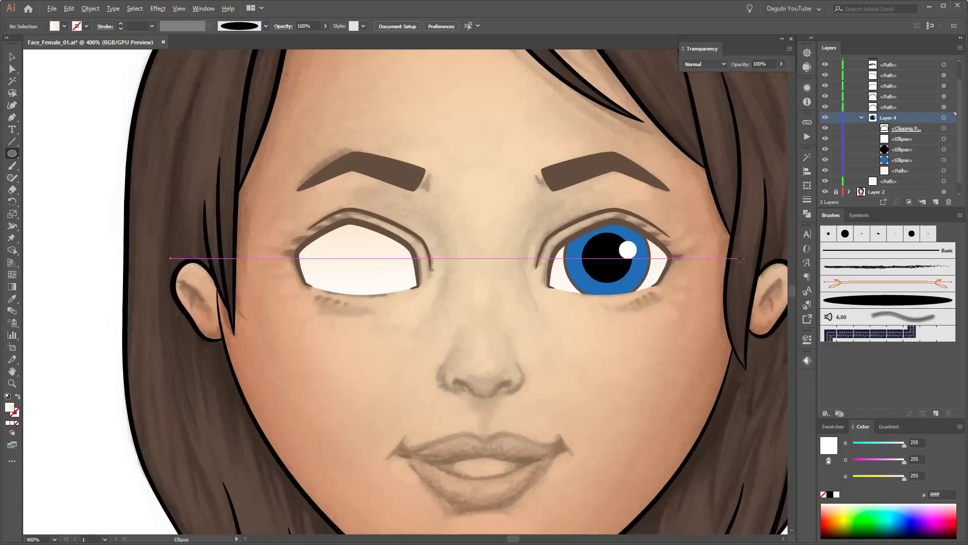
alt+scroll(727, 260, up, 2)
mouse_move(913, 139)
mouse_down()
mouse_move(917, 165)
mouse_move(906, 174)
mouse_up()
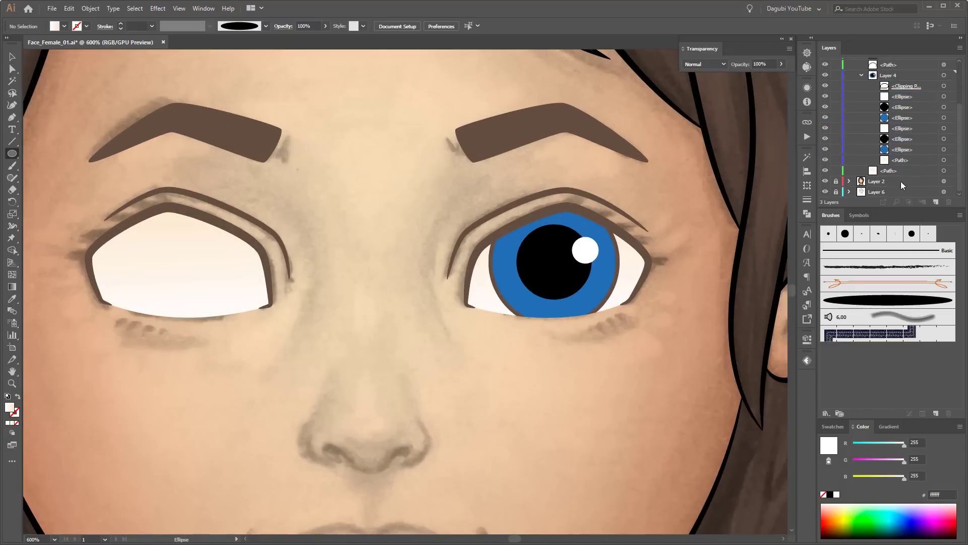
click(960, 47)
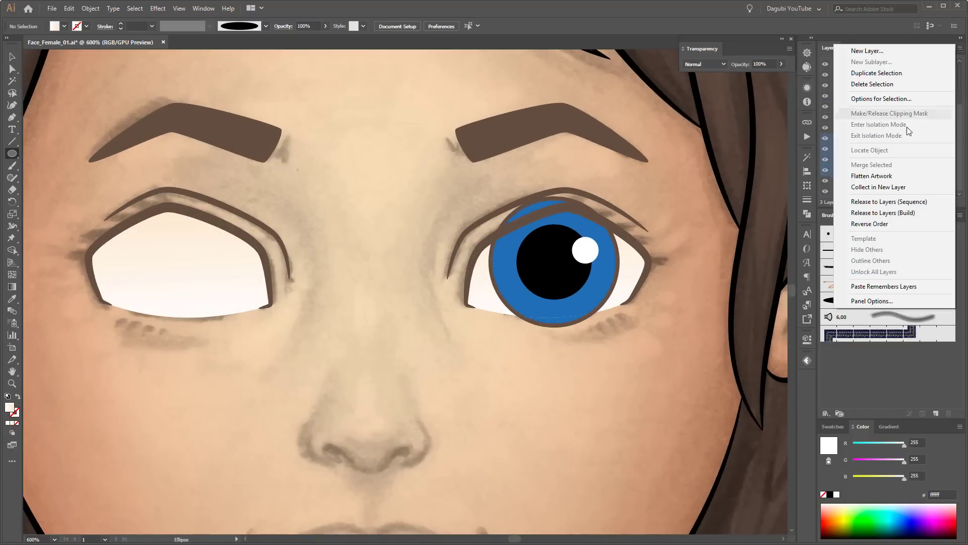
click(896, 188)
drag(891, 141, 933, 183)
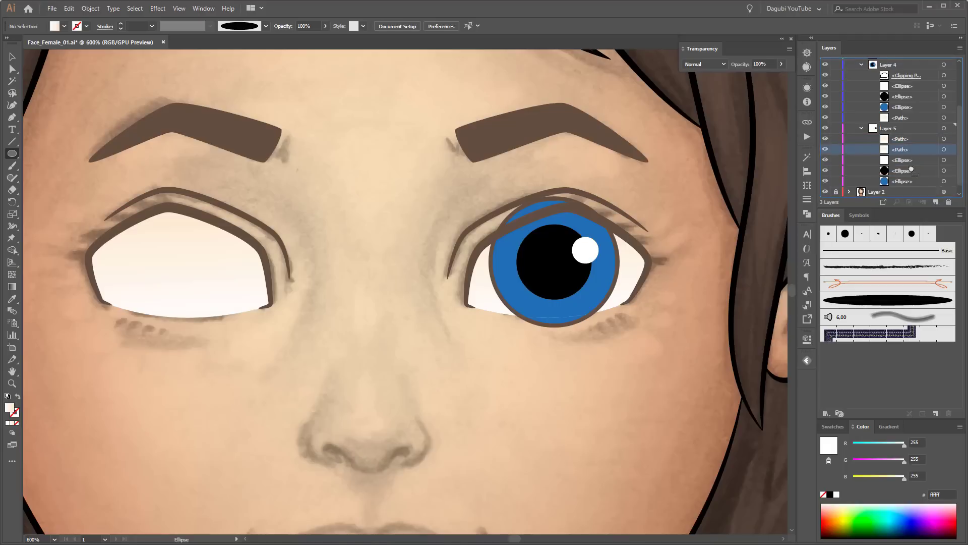
click(903, 128)
click(909, 202)
- Move the copied iris, pupil and highlight into the left eye
click(944, 149)
shift+click(943, 160)
shift+click(944, 170)
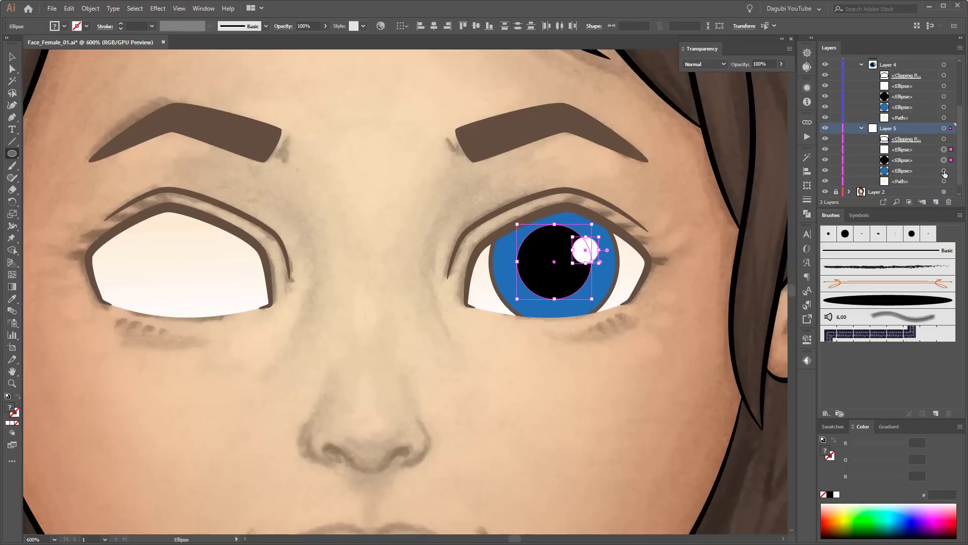
drag(554, 282, 182, 282)
scroll(612, 207, down, 3)
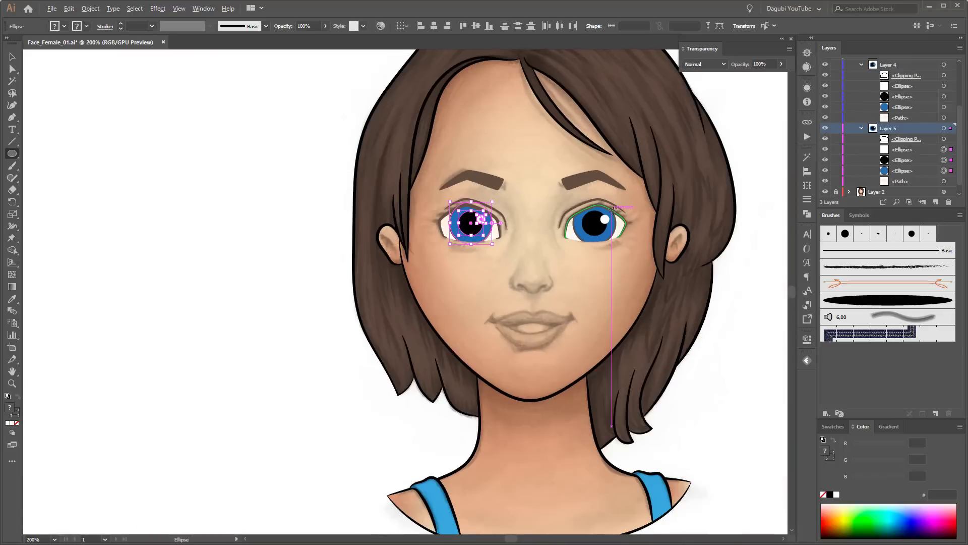
key(ctrl+shift+a)
key(ctrl+1)
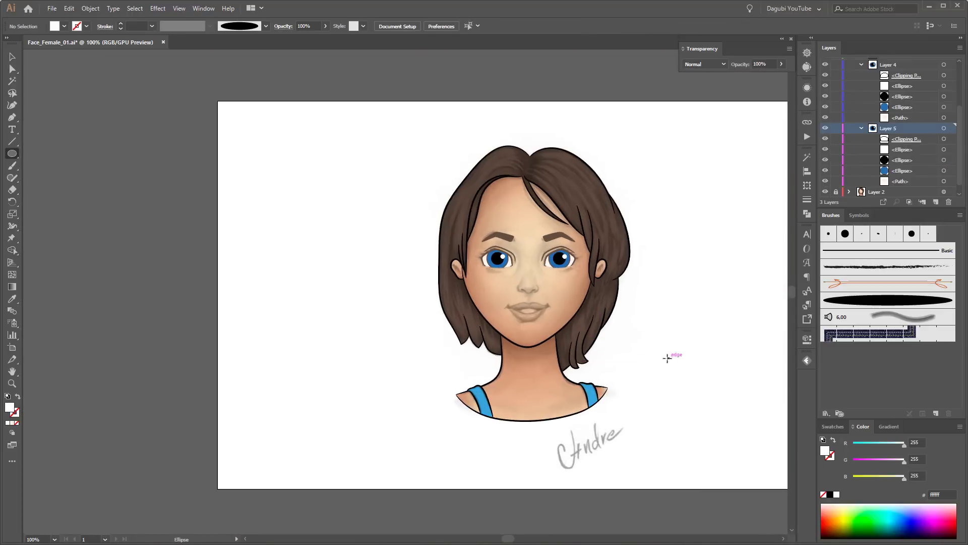
- Hide the photo reference layer and darken the blue of both irises
key(ctrl+plus)
scroll(833, 191, down, 1)
click(826, 191)
scroll(589, 257, up, 3)
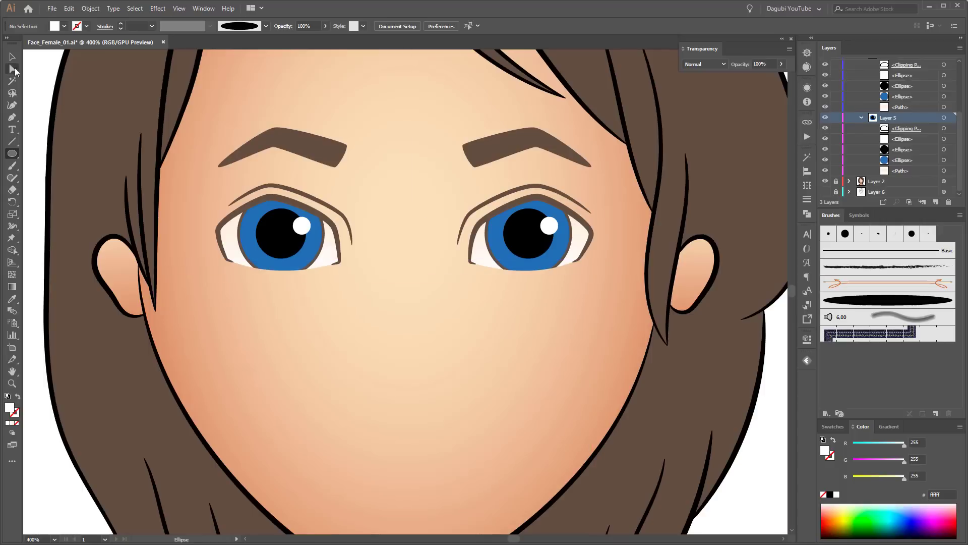
click(249, 232)
shift+click(492, 242)
drag(876, 462, 868, 463)
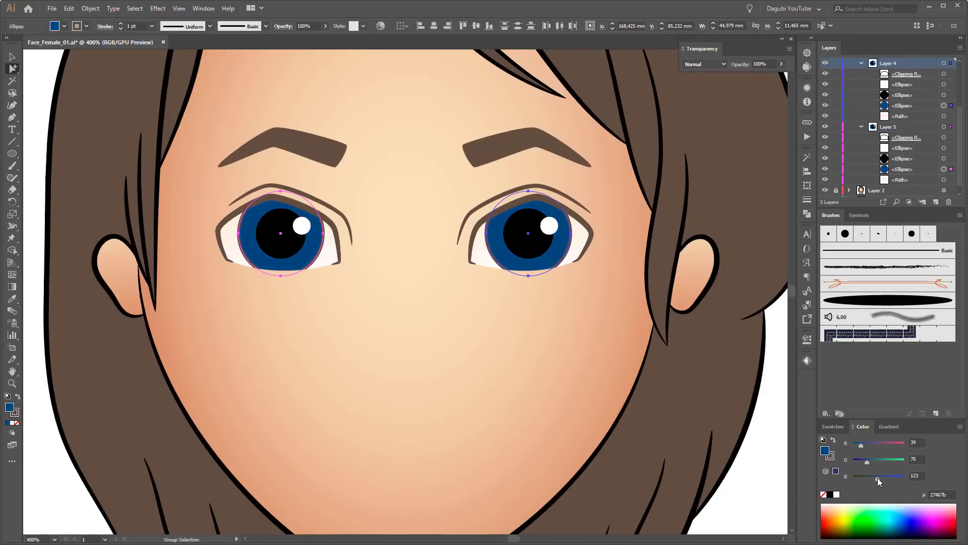
click(832, 457)
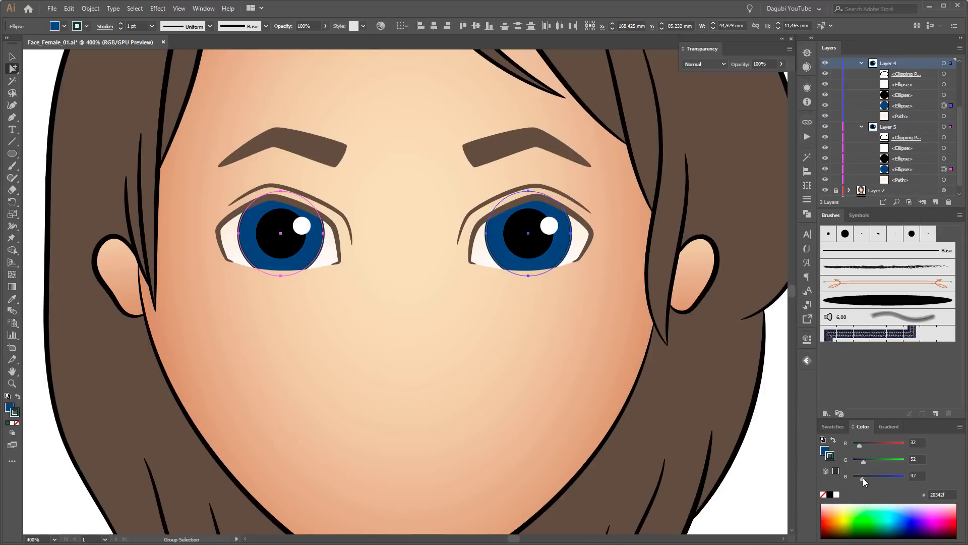
click(765, 480)
- Give both eye outlines a darker swatch colour
key(z)
mouse_move(417, 316)
mouse_down()
mouse_move(419, 238)
mouse_move(505, 303)
mouse_up()
click(346, 288)
shift+click(528, 295)
click(833, 426)
click(916, 470)
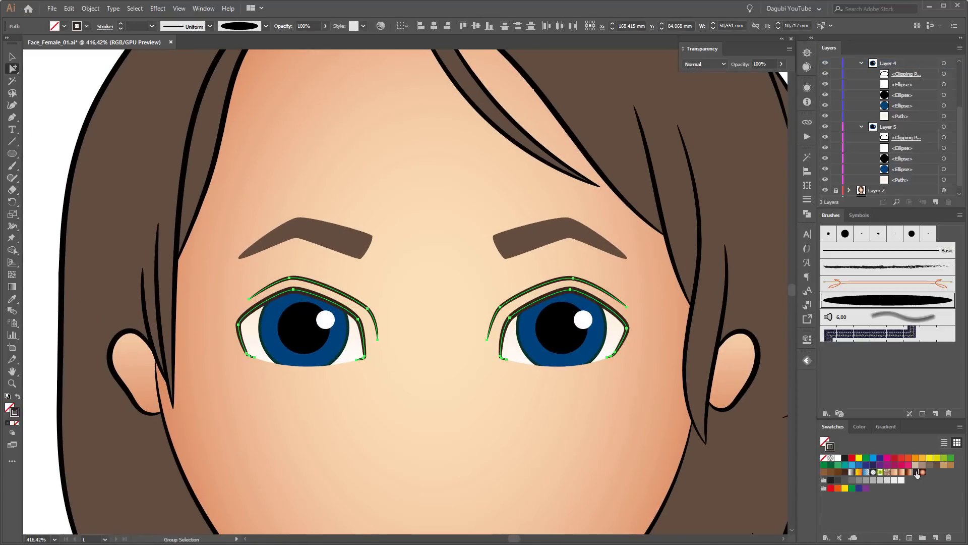
- Make both eyebrows dark brown
click(861, 426)
click(348, 252)
shift+click(560, 232)
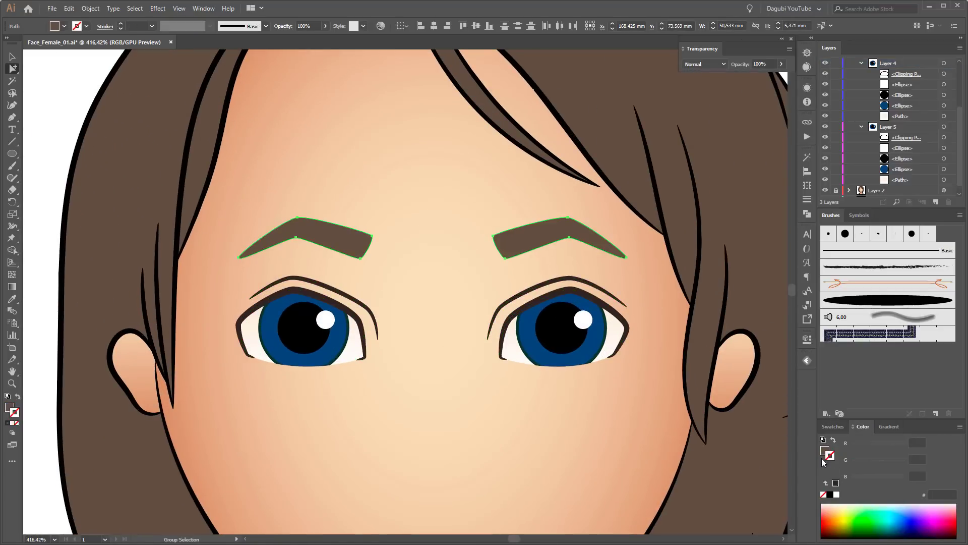
click(832, 426)
click(919, 471)
- Shift both irises to the blue 364e83 with the RGB sliders
click(562, 353)
shift+click(303, 353)
click(862, 426)
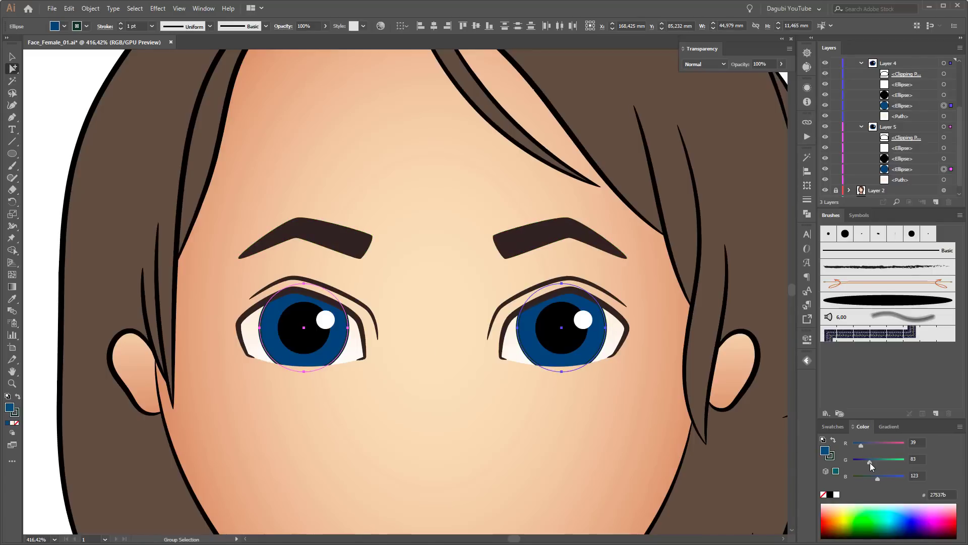
mouse_move(870, 462)
mouse_down()
mouse_move(864, 446)
mouse_move(872, 467)
mouse_up()
key(ctrl+minus)
key(ctrl+minus)
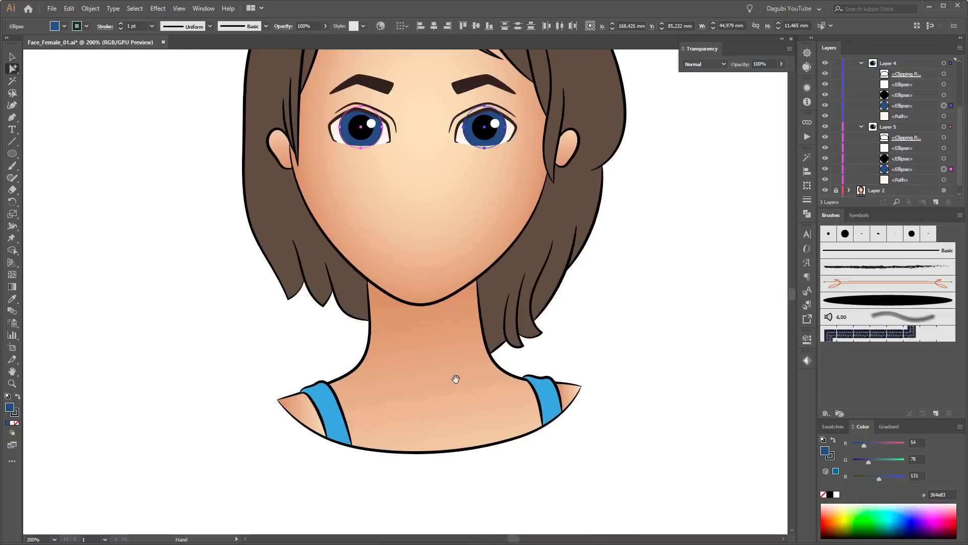
scroll(513, 400, up, 5)
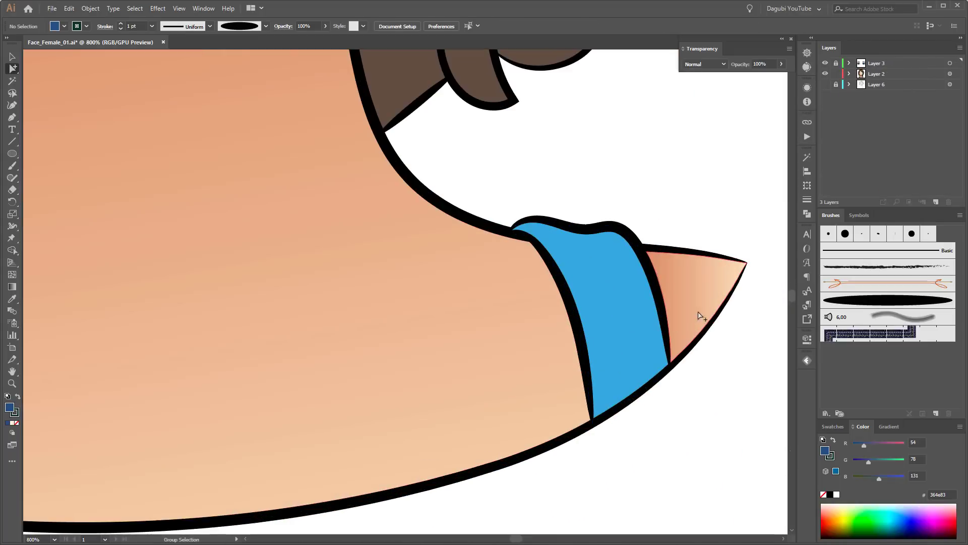
key(a)
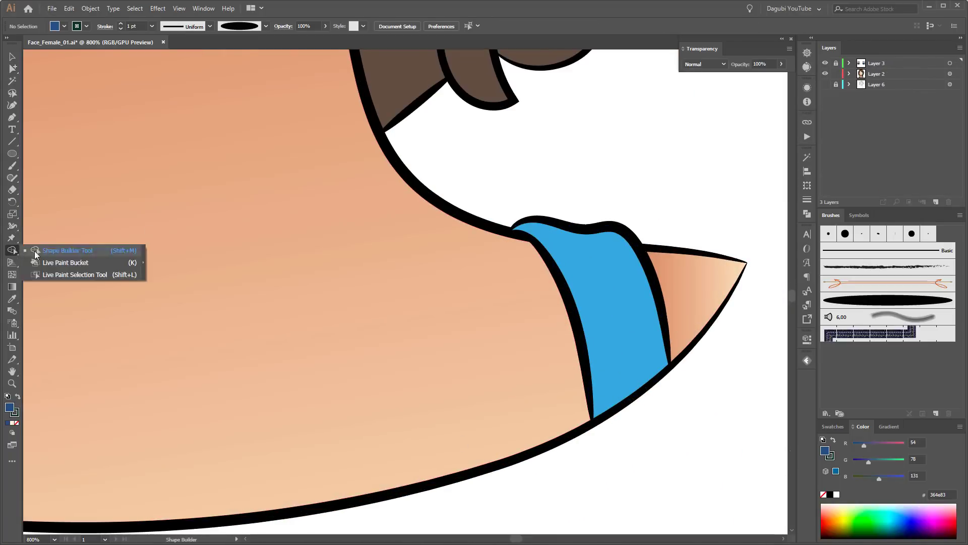
drag(12, 250, 45, 250)
scroll(556, 275, up, 2)
click(950, 74)
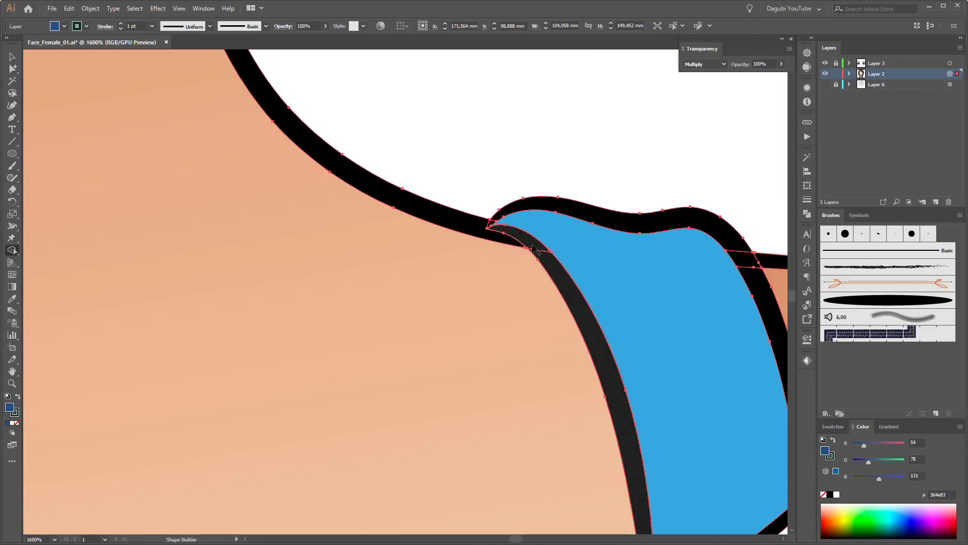
scroll(606, 287, down, 3)
scroll(440, 242, up, 3)
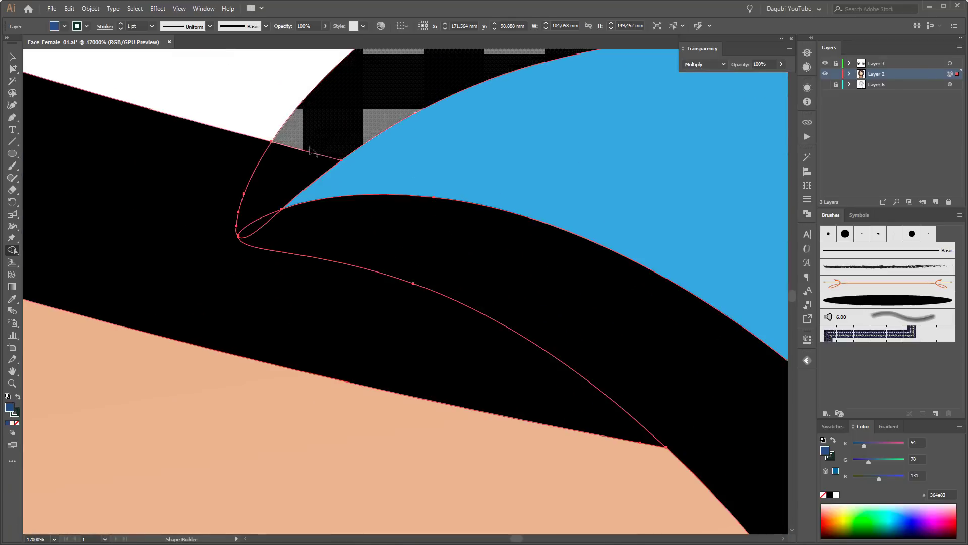
scroll(542, 314, down, 2)
scroll(184, 315, down, 5)
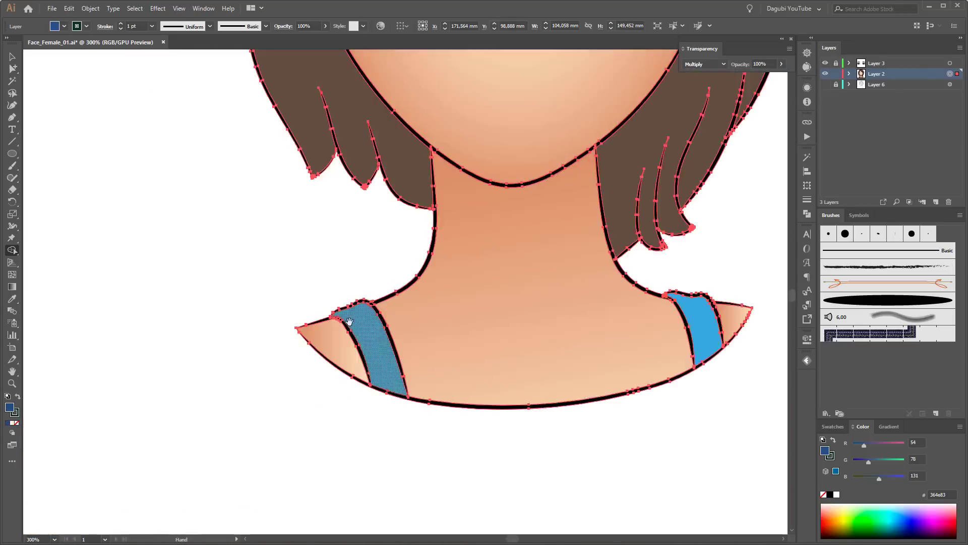
scroll(249, 292, up, 3)
scroll(236, 281, up, 2)
scroll(236, 282, down, 3)
scroll(499, 415, down, 2)
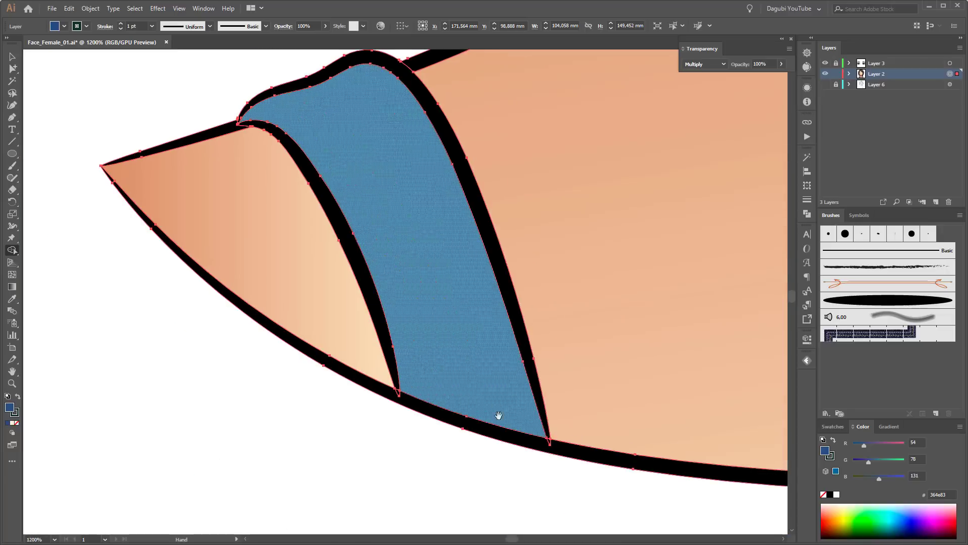
scroll(551, 444, right, 5)
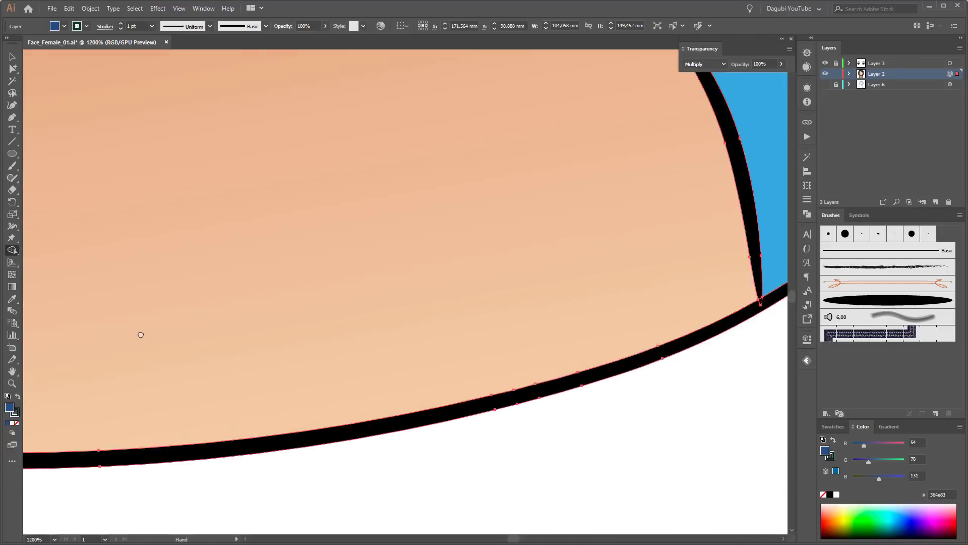
scroll(644, 345, right, 5)
scroll(643, 344, up, 5)
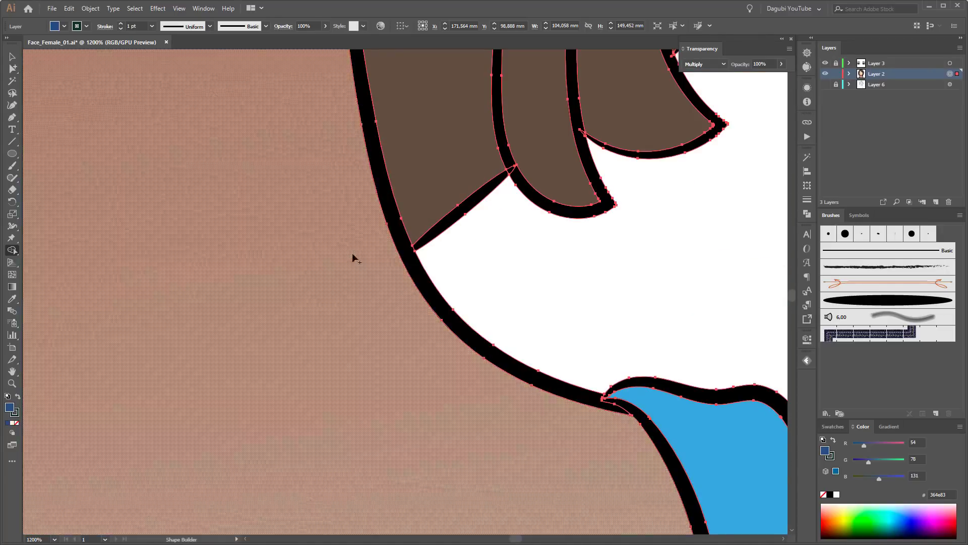
scroll(353, 256, up, 5)
scroll(254, 297, up, 3)
scroll(253, 297, up, 5)
scroll(426, 233, left, 3)
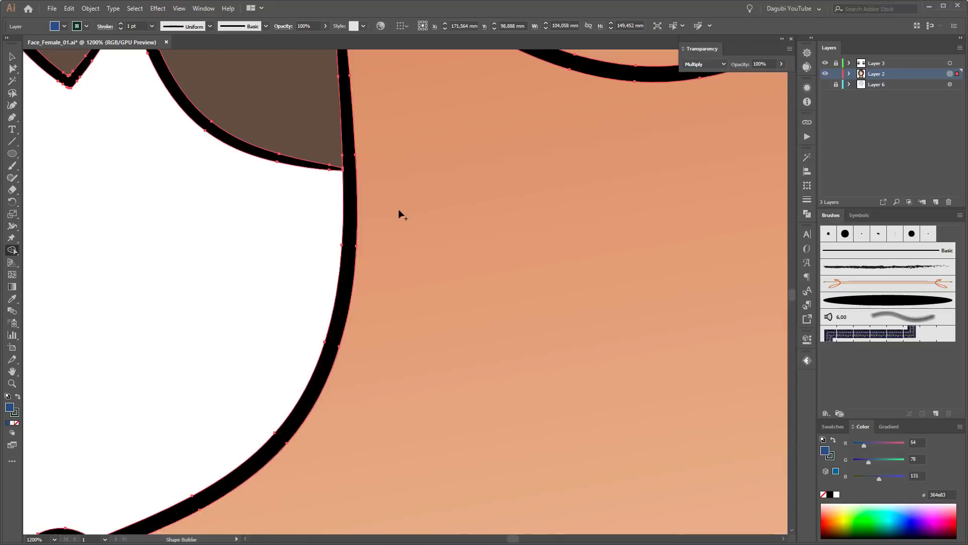
scroll(399, 214, down, 1)
scroll(418, 337, up, 5)
scroll(418, 337, left, 10)
scroll(521, 309, up, 3)
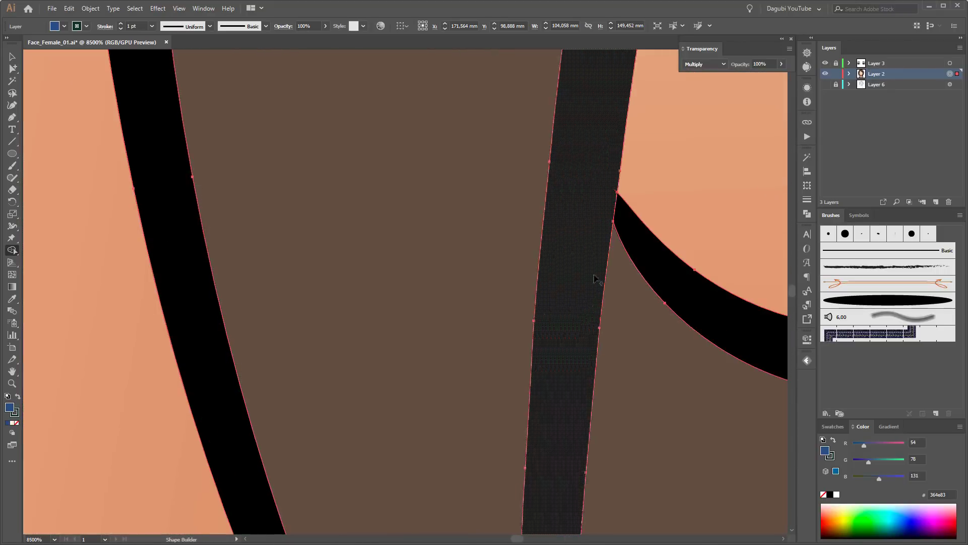
scroll(598, 277, down, 3)
scroll(525, 383, down, 2)
scroll(524, 384, up, 3)
scroll(524, 383, up, 3)
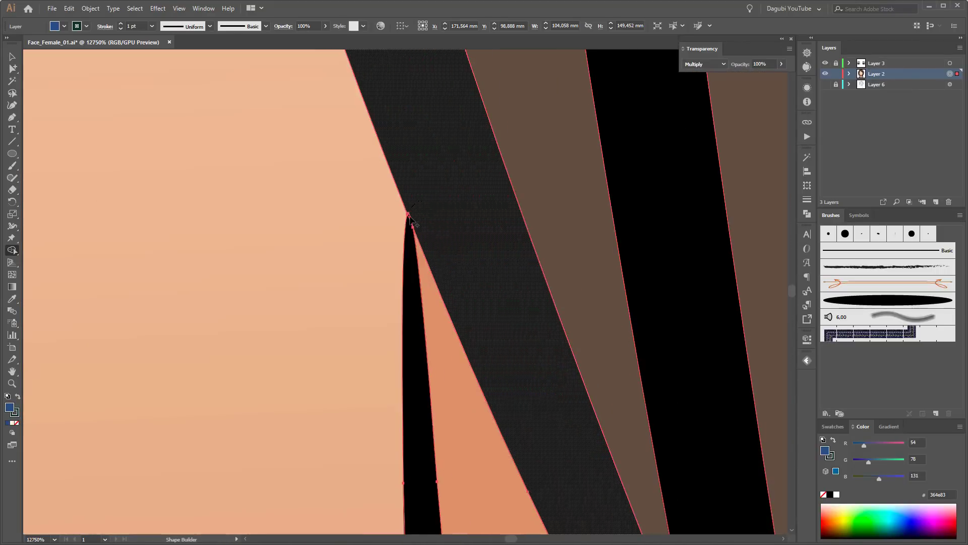
scroll(565, 395, down, 3)
scroll(508, 351, up, 2)
scroll(509, 351, down, 3)
scroll(508, 352, down, 2)
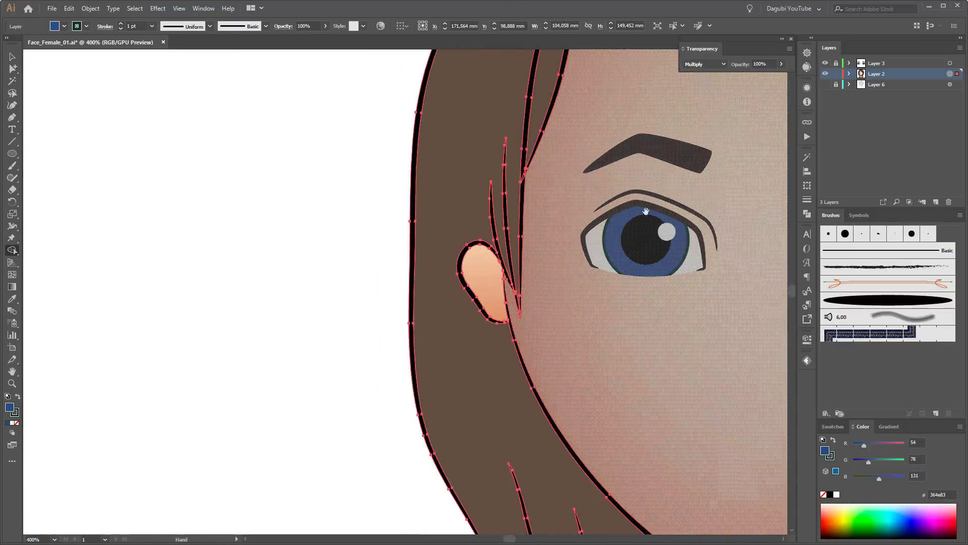
scroll(555, 277, down, 2)
scroll(596, 207, down, 5)
scroll(596, 208, down, 3)
- Draw a long thin bar above the head and fill it with a brown gradient swatch
scroll(464, 231, down, 5)
key(ctrl+shift+a)
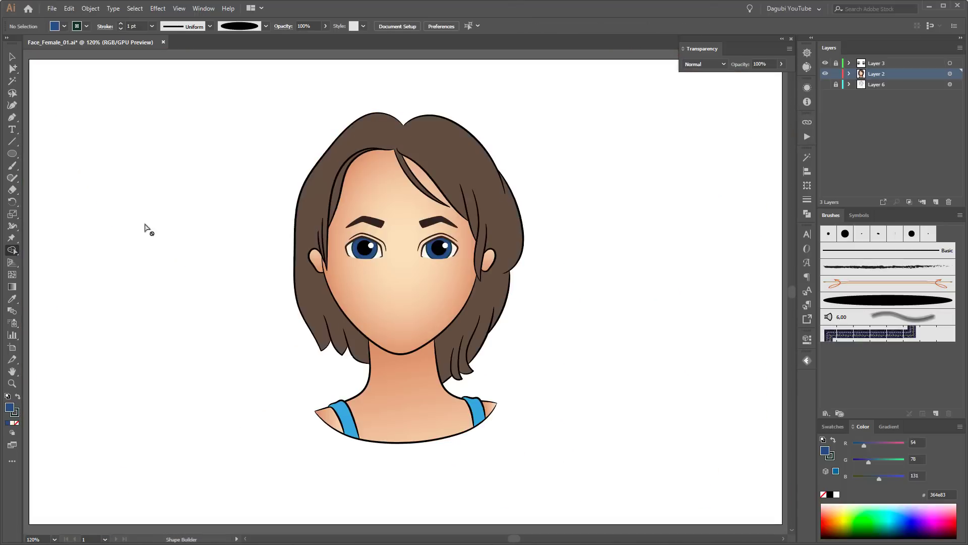
key(m)
drag(304, 66, 523, 83)
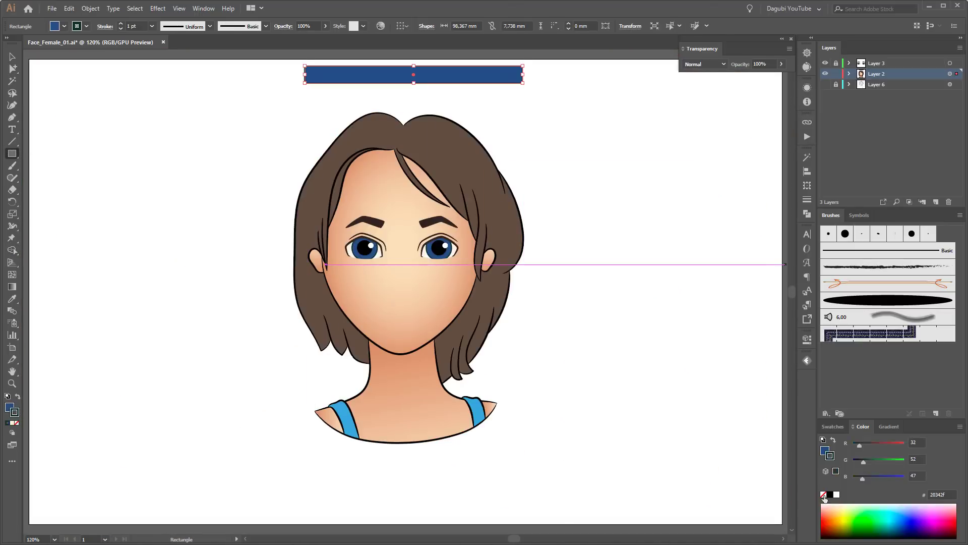
click(833, 426)
click(894, 474)
- Adjust the gradient bar's stop colours, including the fourth and last stops
key(ctrl+plus)
key(ctrl+plus)
scroll(465, 151, up, 2)
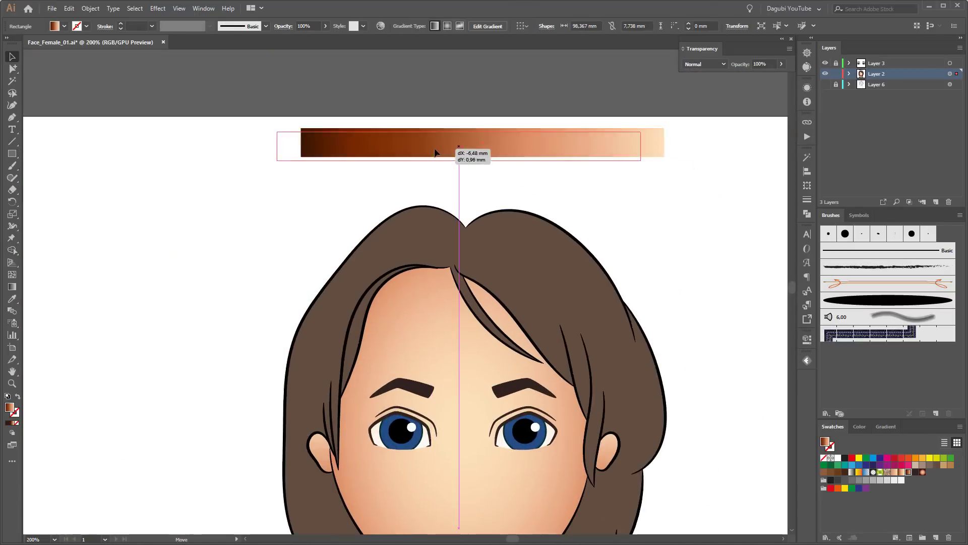
key(v)
click(886, 426)
double_click(826, 509)
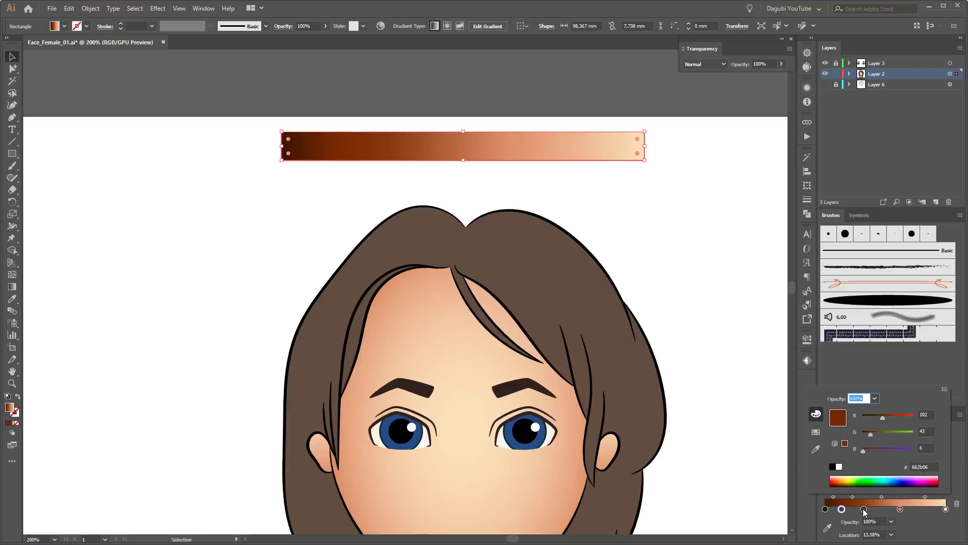
double_click(900, 509)
double_click(946, 509)
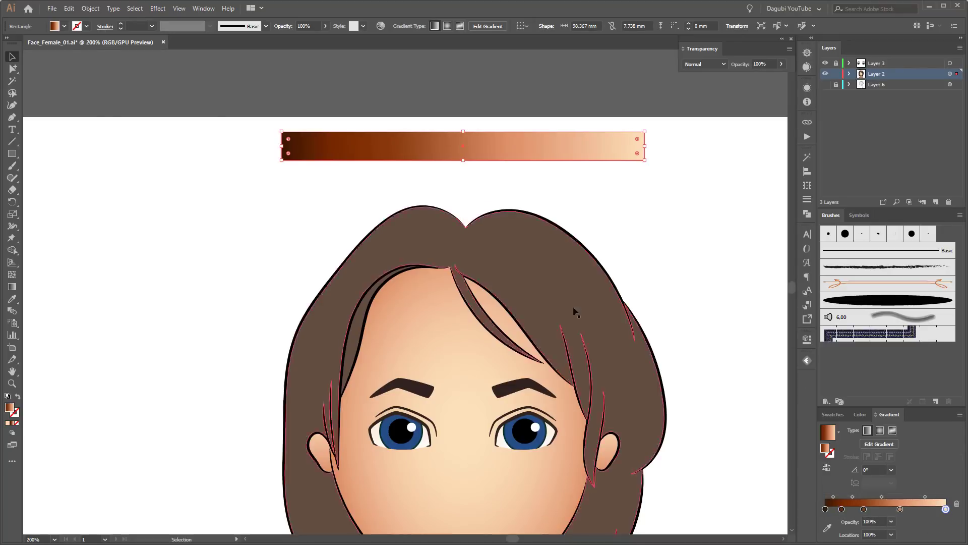
- Expand the gradient bar into plain shapes with Object > Expand
click(90, 8)
click(103, 115)
click(98, 220)
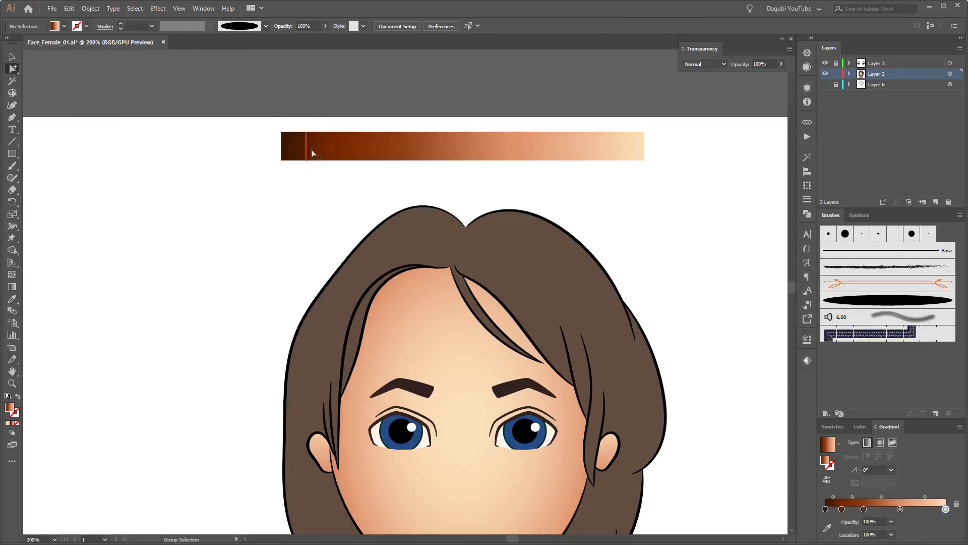
- Colour the bottom neckline outline peach, sampled from the gradient bar
scroll(215, 312, down, 2)
key(ctrl+minus)
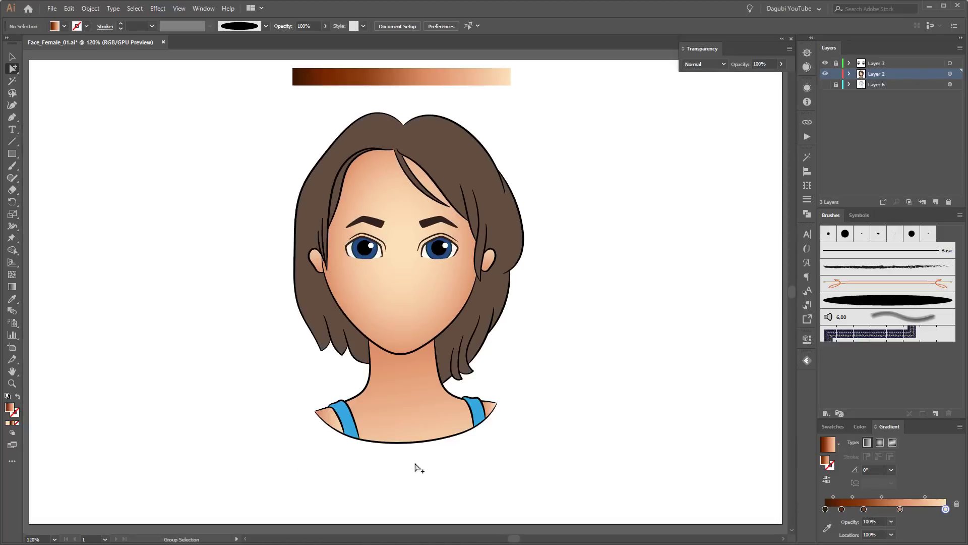
click(412, 442)
click(11, 300)
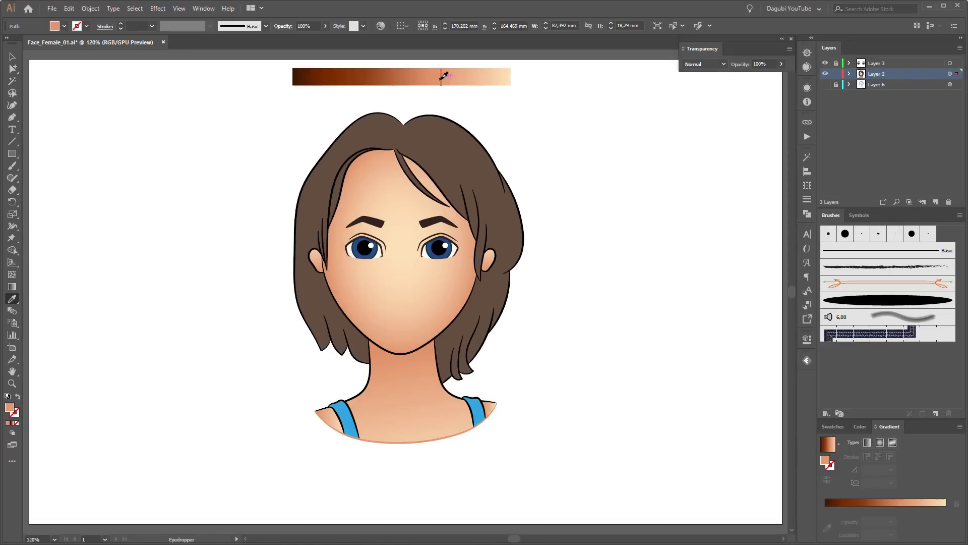
- Colour the neck outline dark brown using the Eyedropper on the gradient bar
drag(392, 406, 502, 465)
shift+click(520, 378)
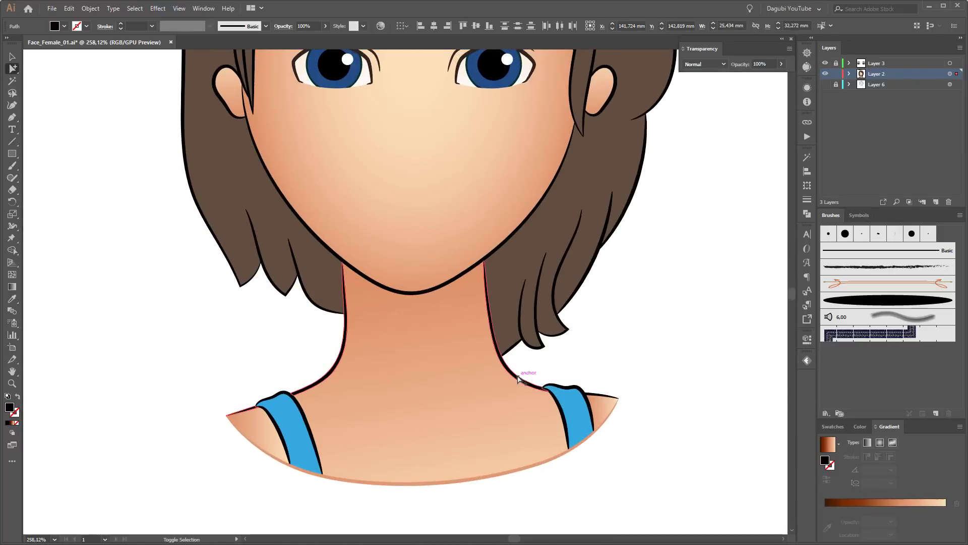
key(i)
key(ctrl+minus)
key(ctrl+minus)
click(366, 65)
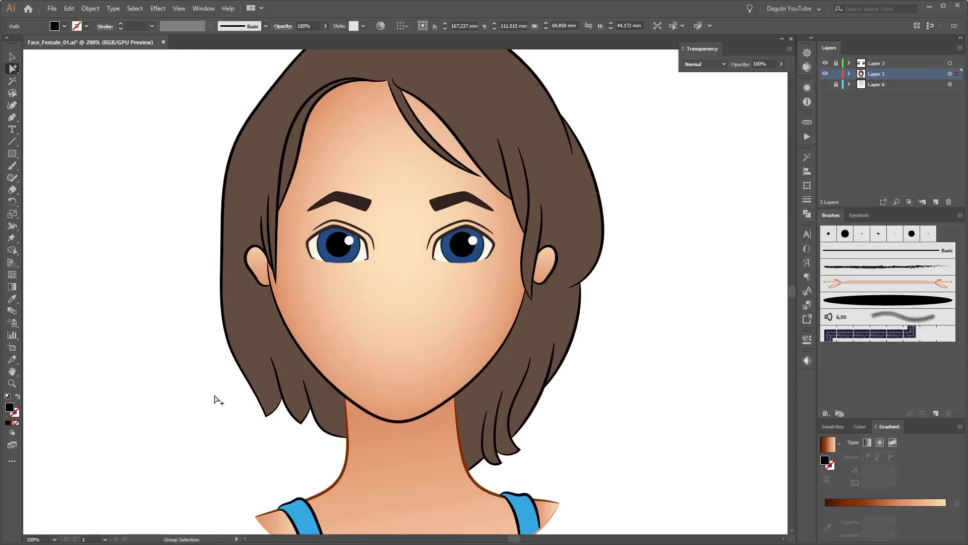
- Recolour the face outline from the palette bar and redraw its gradient vertically
click(376, 350)
key(i)
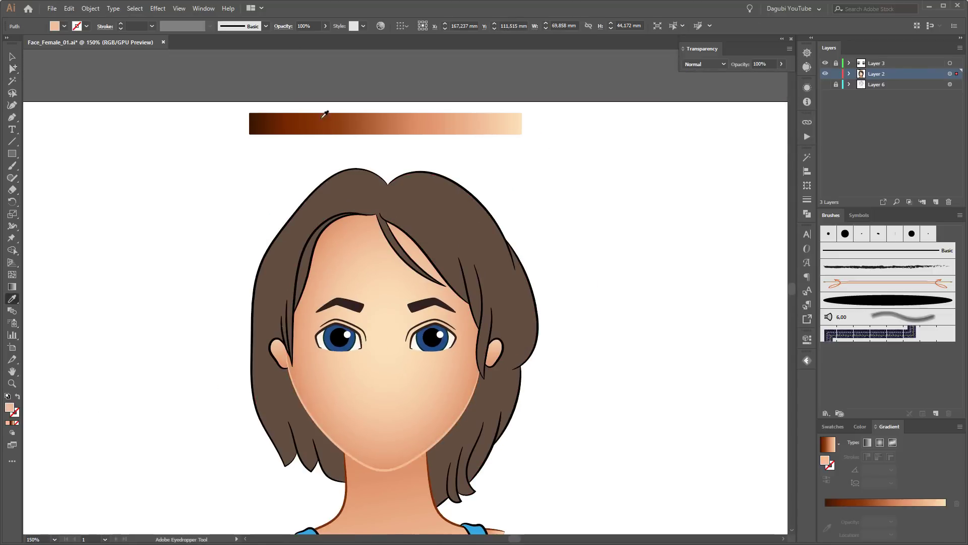
click(316, 121)
click(833, 426)
key(g)
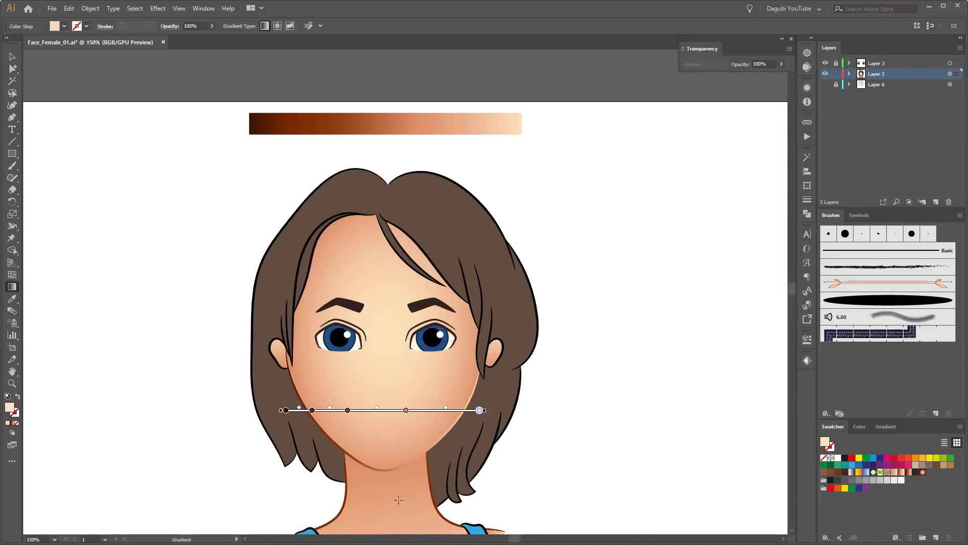
drag(384, 480, 385, 245)
- Run a vertical gradient down the nose area
key(ctrl+shift+a)
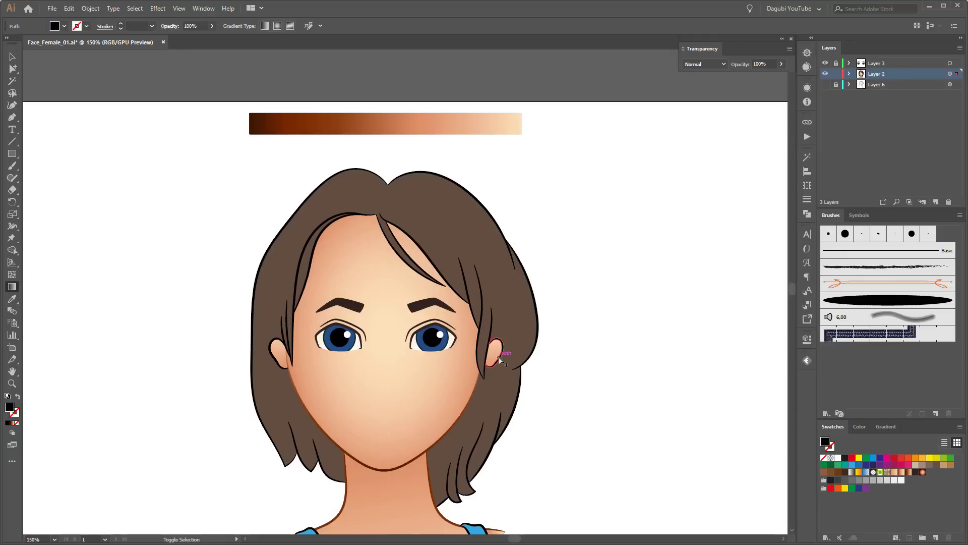
drag(377, 380, 379, 317)
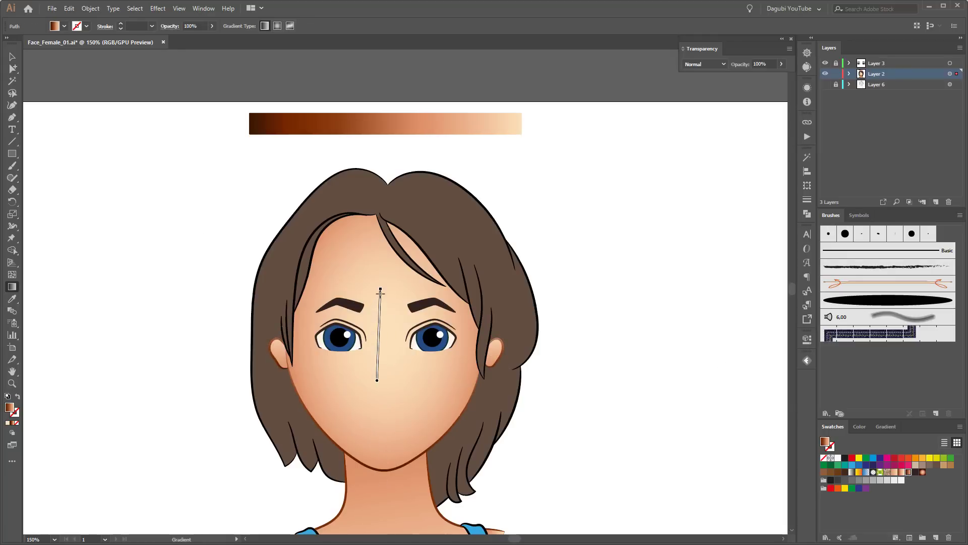
scroll(555, 328, down, 5)
scroll(547, 368, up, 5)
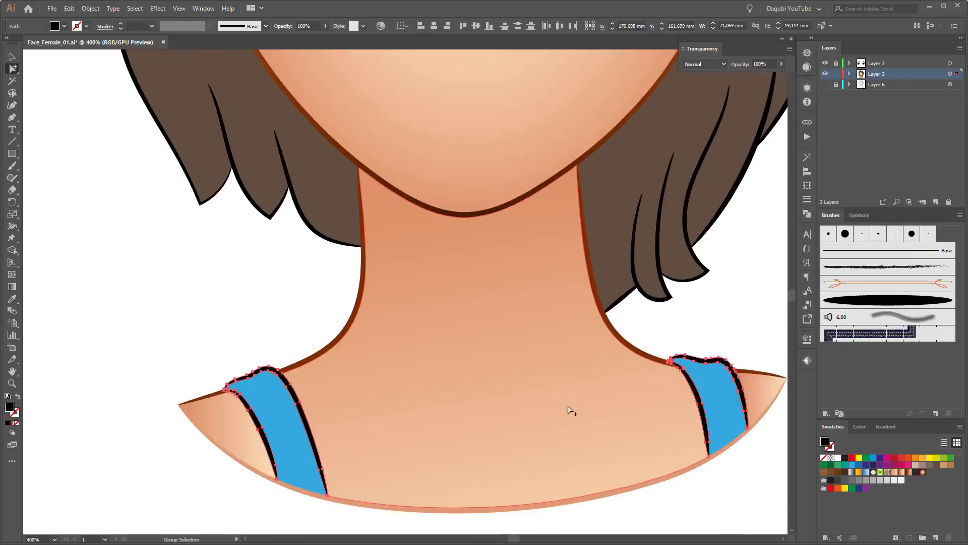
- Give the shoulder straps a blue gradient ending in an opaque dark navy stop
click(601, 394)
click(890, 427)
click(839, 444)
scroll(792, 484, up, 2)
click(798, 496)
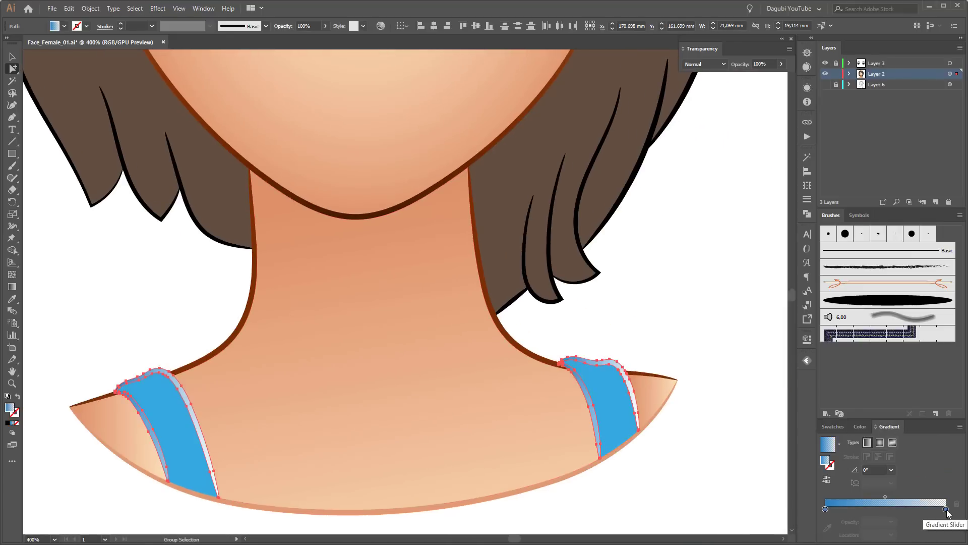
double_click(945, 509)
drag(878, 418, 862, 419)
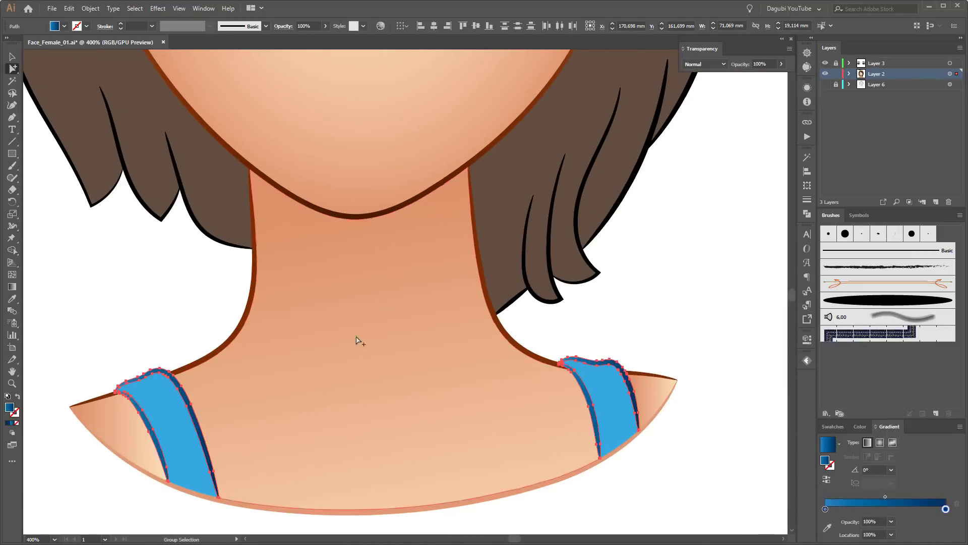
- Run the strap gradient vertically down the right strap, then lock Layer 2
key(g)
drag(575, 353, 585, 484)
scroll(615, 426, down, 5)
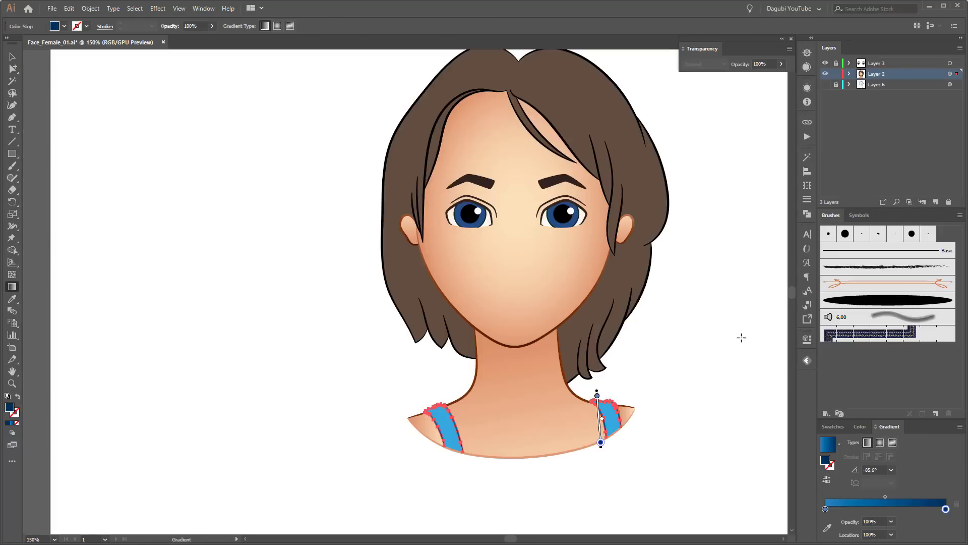
key(ctrl+shift+a)
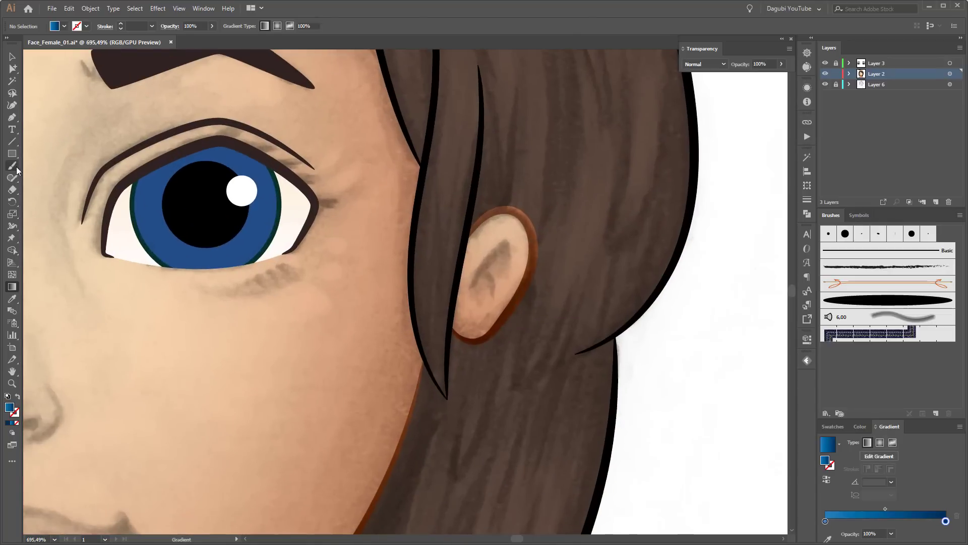
click(837, 74)
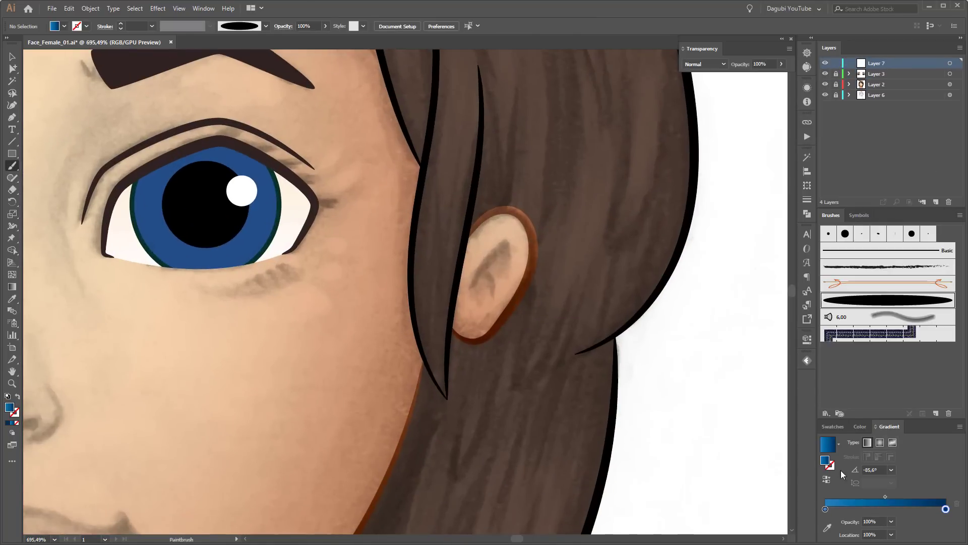
- Paint dark crossing X strokes inside each ear
click(860, 427)
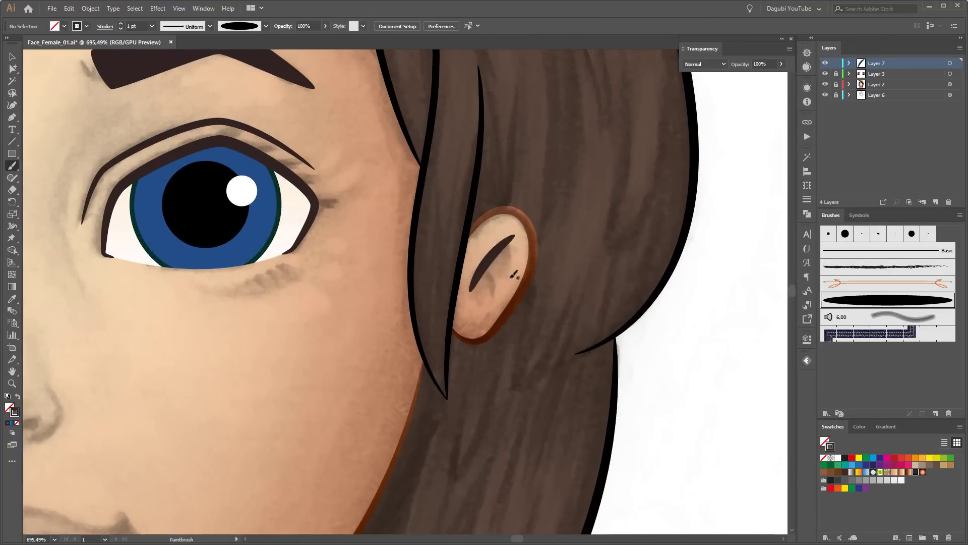
key(ctrl+a)
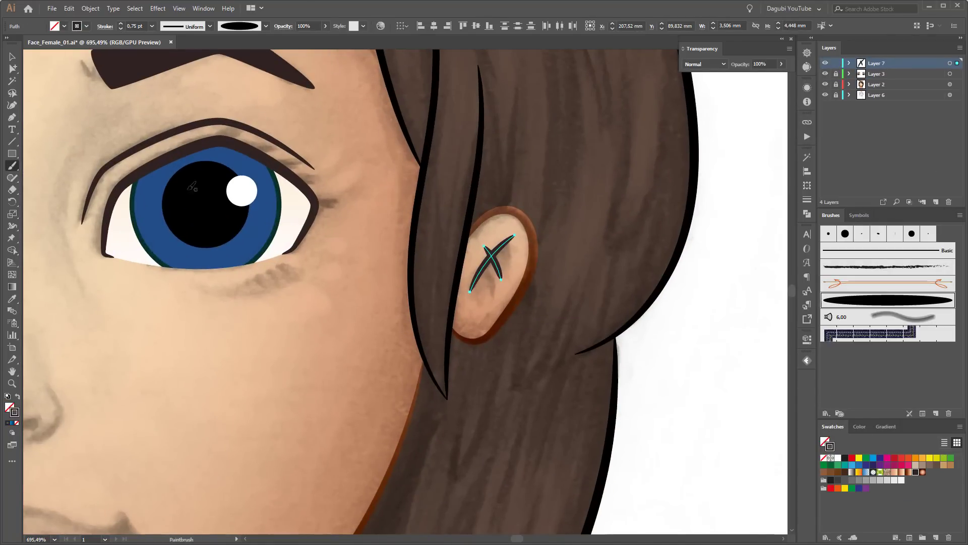
scroll(351, 318, left, 10)
drag(343, 304, 328, 349)
key(ctrl+0)
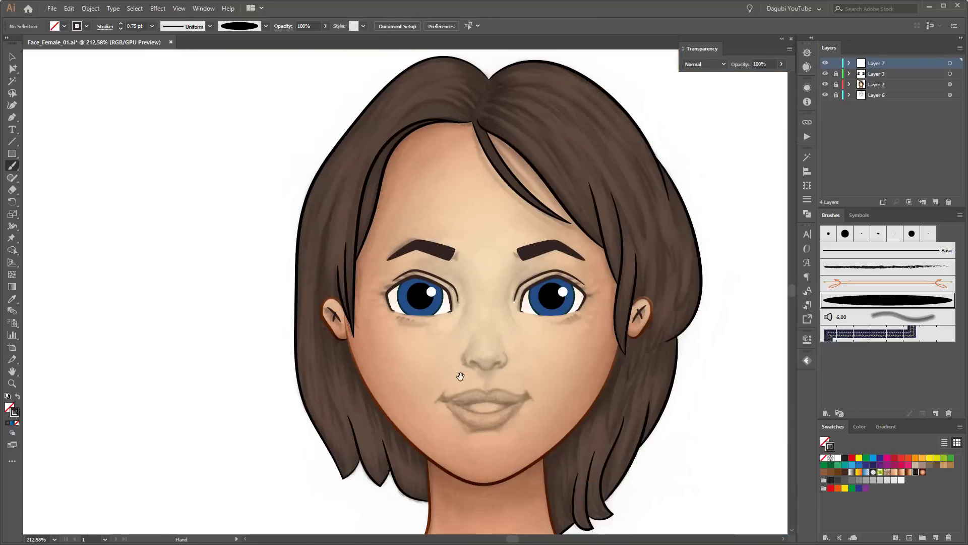
scroll(403, 282, up, 3)
- Select both ears' strokes and split them with Pathfinder > Divide
click(12, 69)
key(ctrl+a)
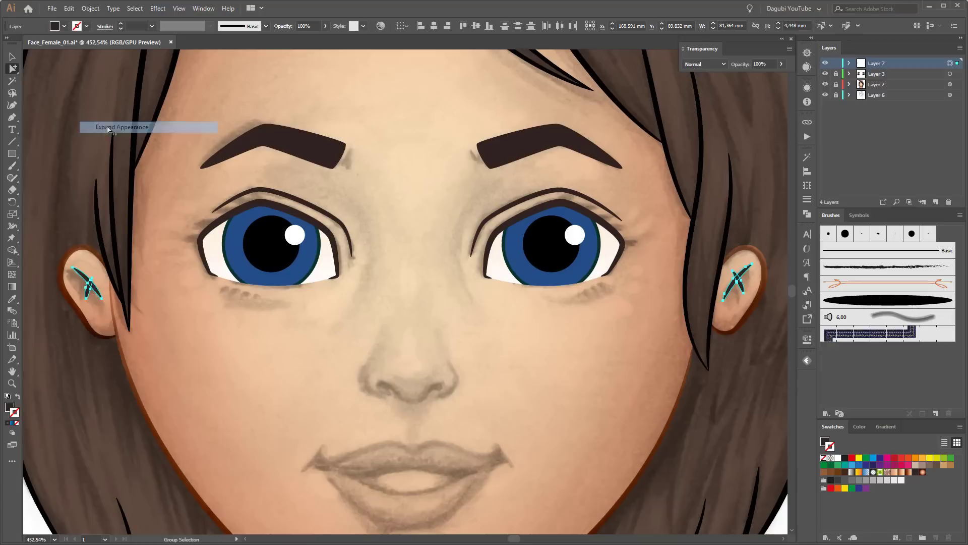
click(807, 214)
click(690, 206)
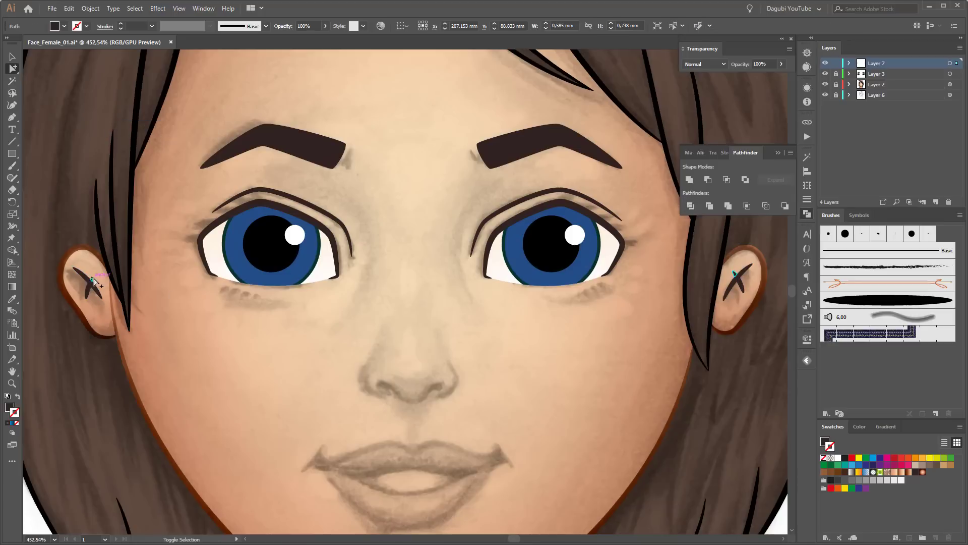
click(32, 288)
- Zoom in on the ear, then check the irises' colour values
scroll(61, 287, up, 5)
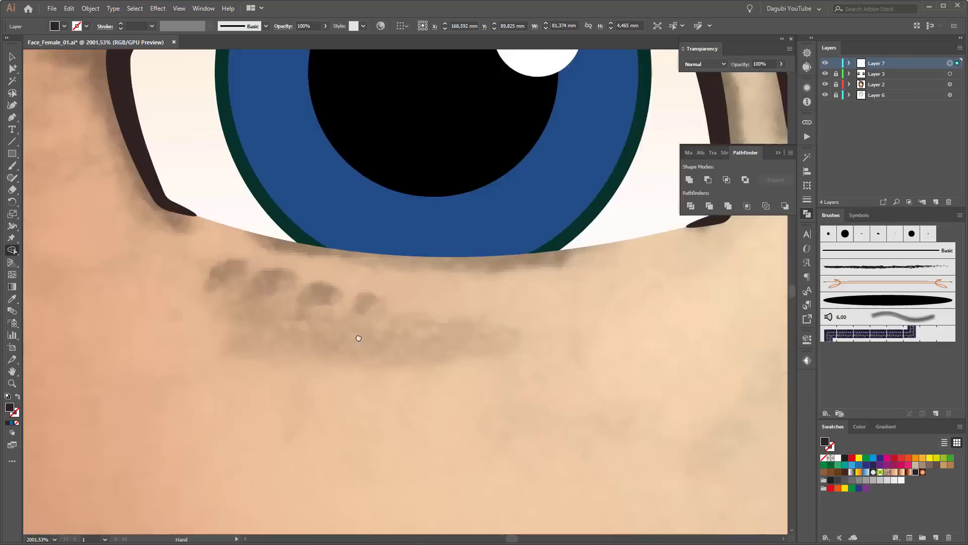
drag(353, 273, 569, 338)
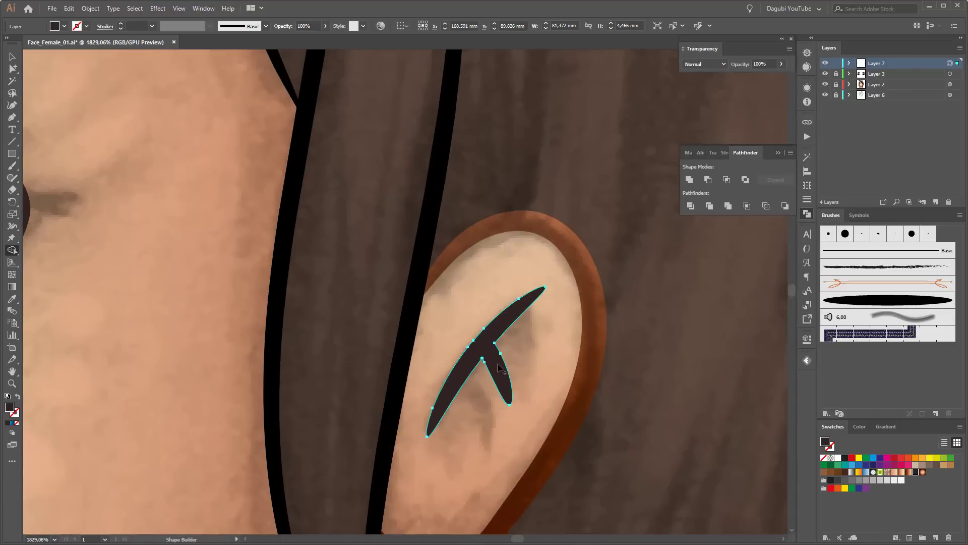
key(ctrl+a)
scroll(549, 306, down, 5)
click(559, 266)
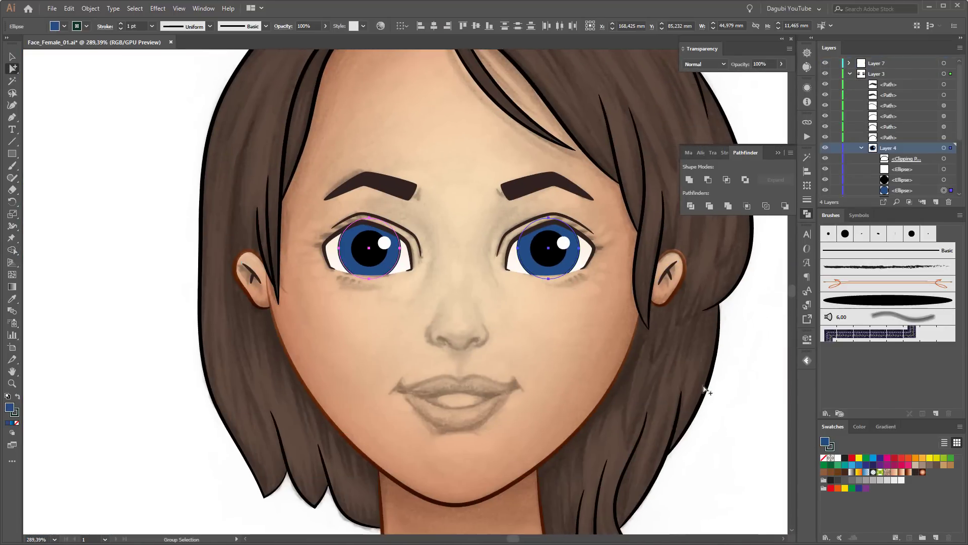
click(860, 426)
click(736, 453)
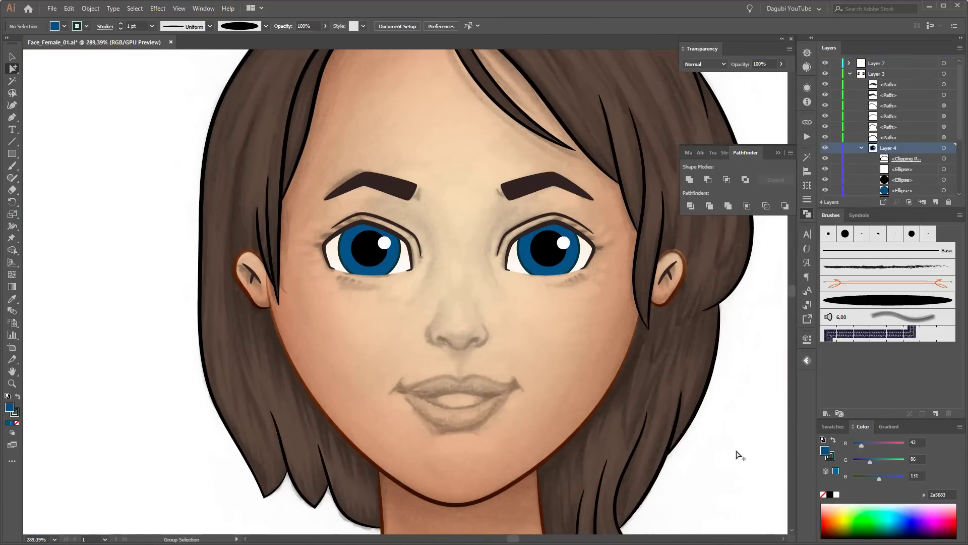
- Draw a straight Pen line under the nose
click(944, 63)
key(g)
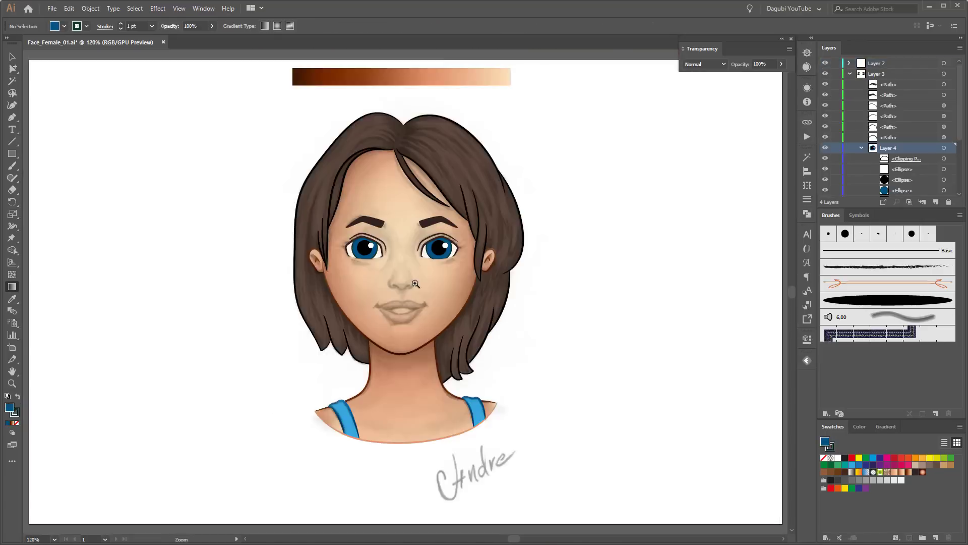
drag(416, 284, 601, 371)
key(p)
click(374, 321)
click(470, 321)
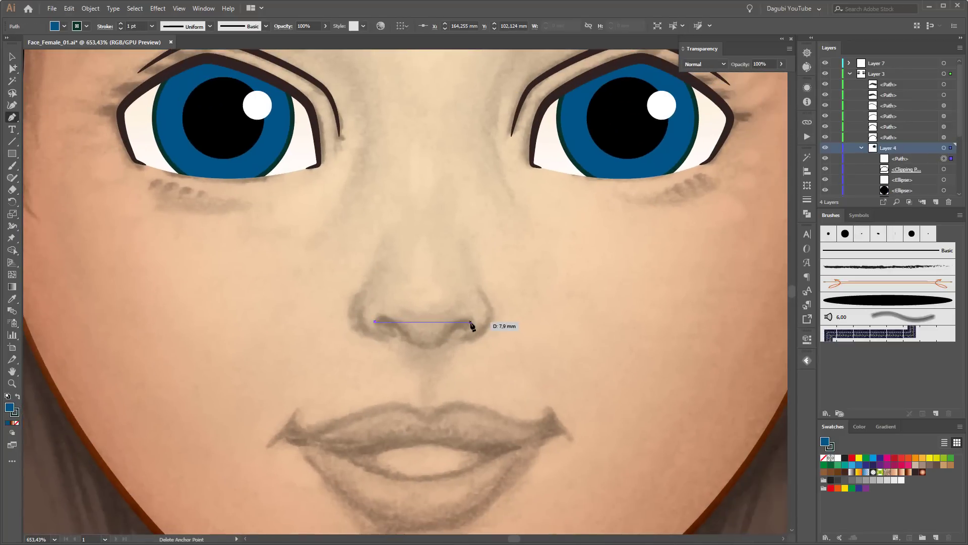
- Add anchor points to the nostril line and raise two anchors into a zigzag
click(91, 8)
click(288, 313)
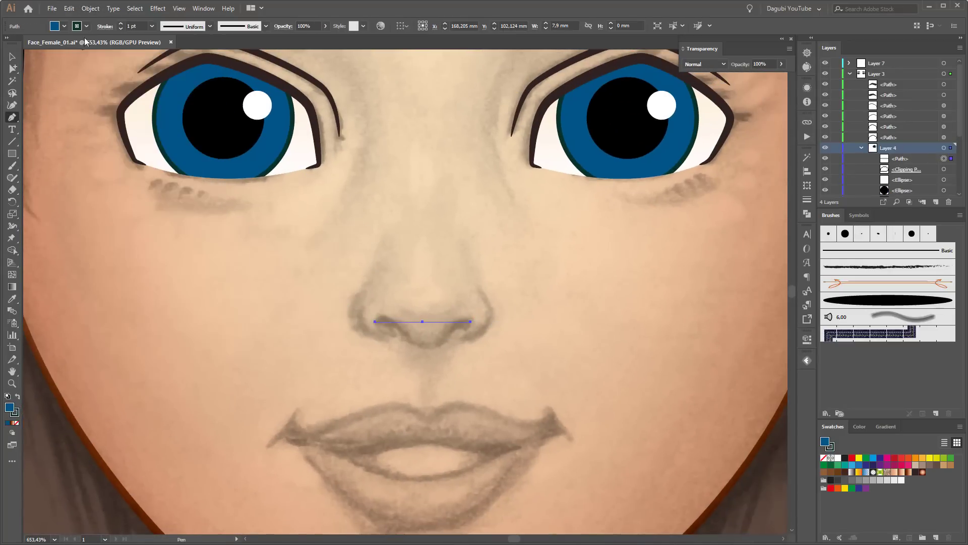
click(91, 8)
click(275, 323)
scroll(433, 320, up, 3)
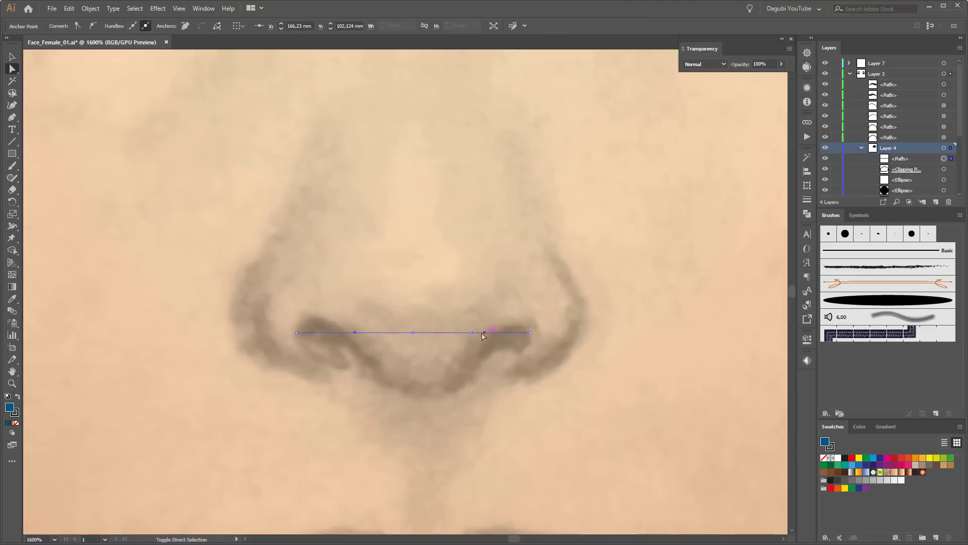
drag(472, 333, 472, 320)
- Smooth the anchors and bend the nostril line into a symmetric curve
key(s)
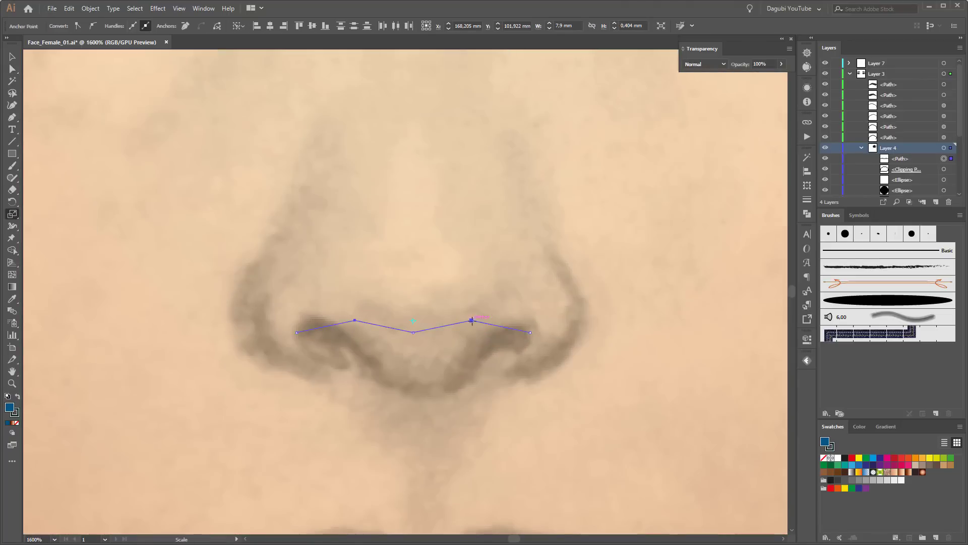
key(a)
click(92, 26)
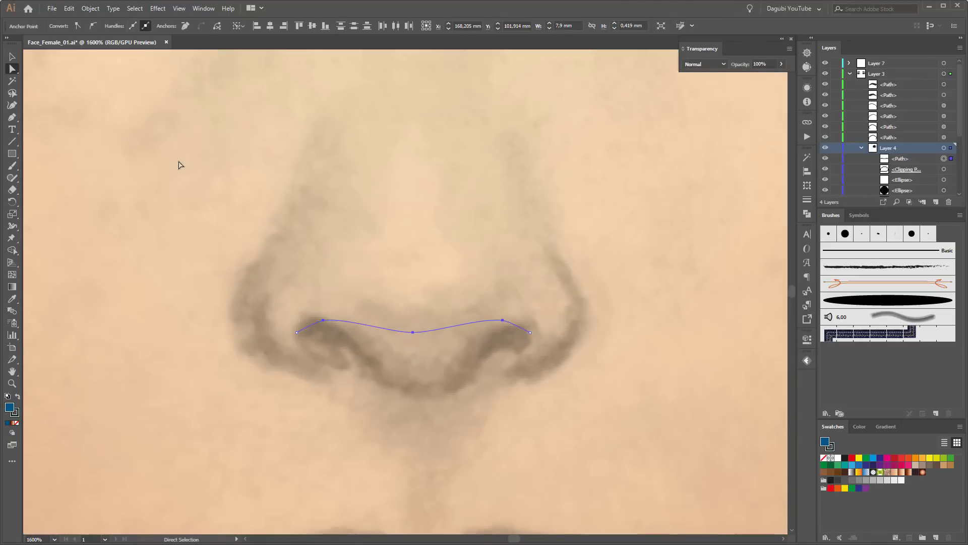
mouse_move(413, 332)
mouse_down()
mouse_move(413, 386)
mouse_move(472, 388)
mouse_up()
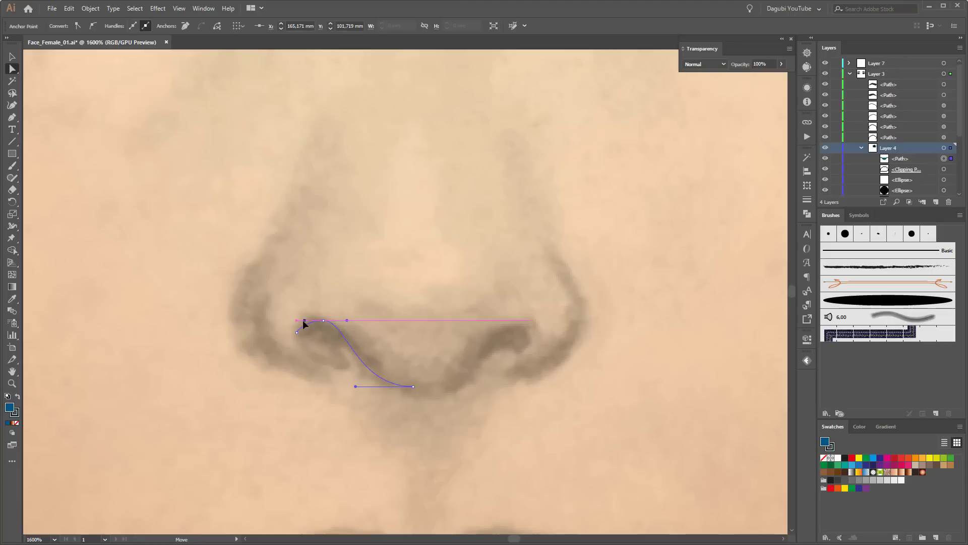
drag(526, 324, 302, 320)
- Move the curve into Layer 7 and give it a dark 0.5 pt stroke with no fill
key(v)
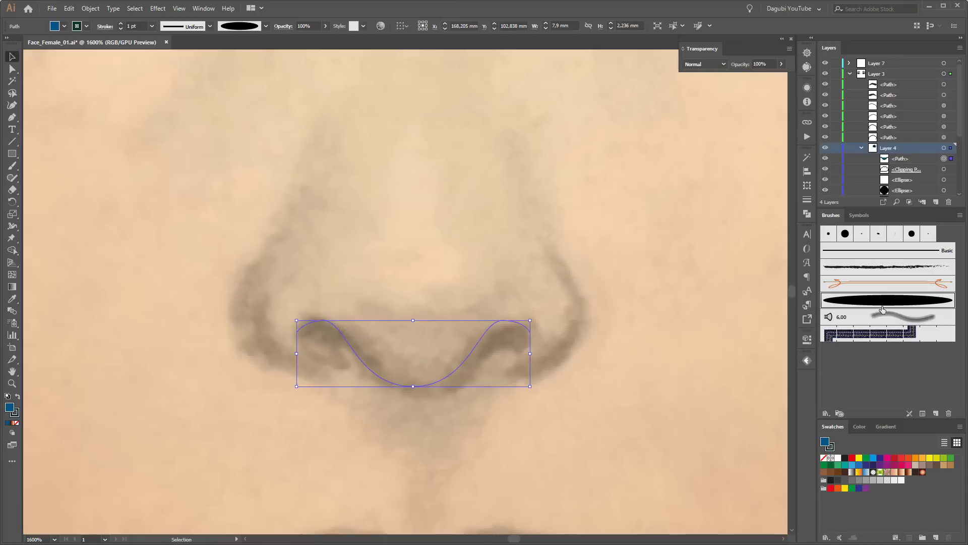
drag(951, 158, 951, 63)
click(888, 300)
click(824, 457)
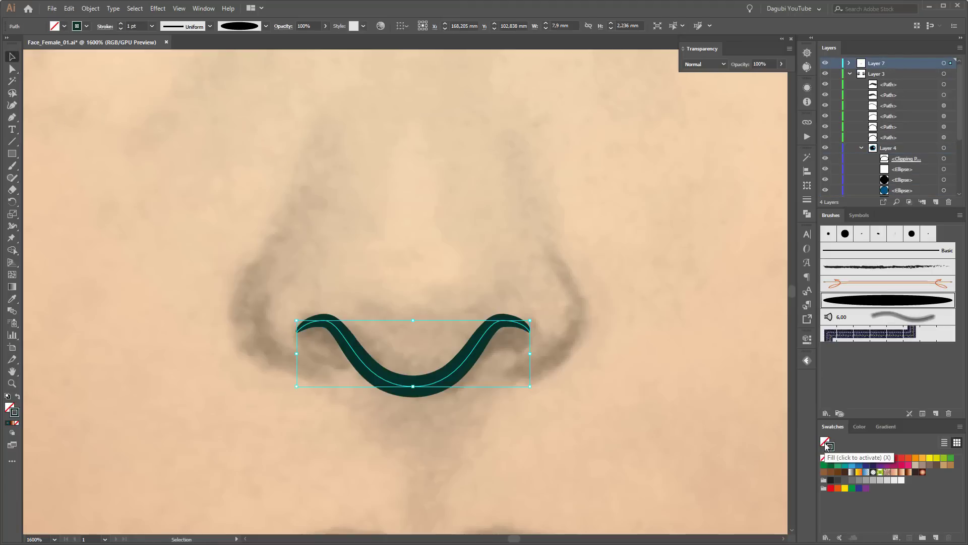
click(121, 28)
click(887, 251)
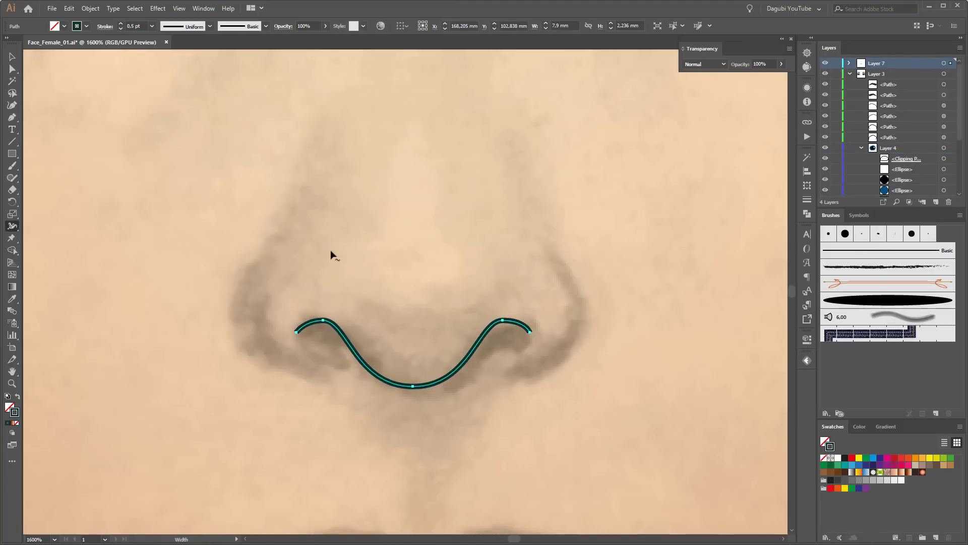
- Taper both ends of the stroke and thicken its left and right top curves
scroll(475, 339, up, 5)
key(a)
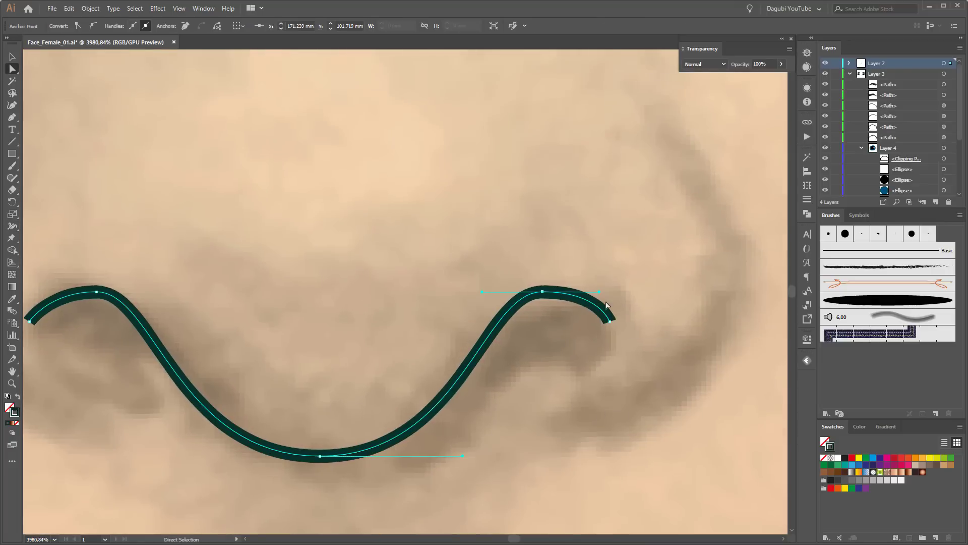
drag(625, 327, 614, 320)
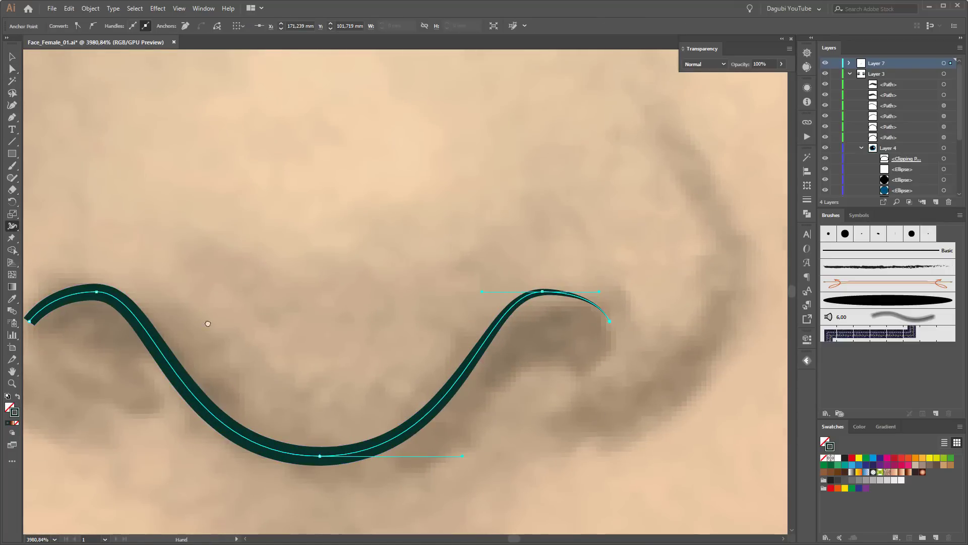
drag(119, 328, 110, 316)
drag(172, 275, 173, 298)
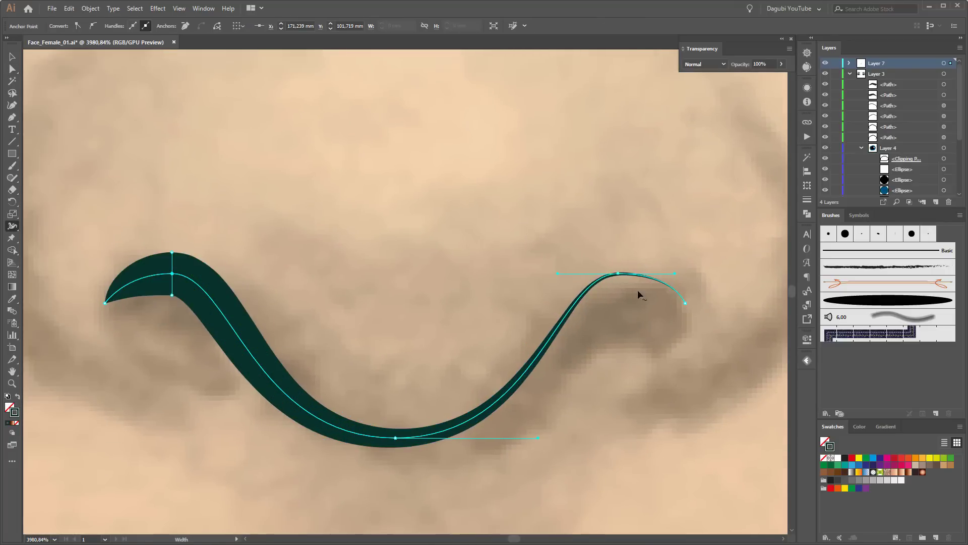
drag(617, 295, 618, 295)
- Expand the stroke's appearance into a filled outline
scroll(659, 362, down, 5)
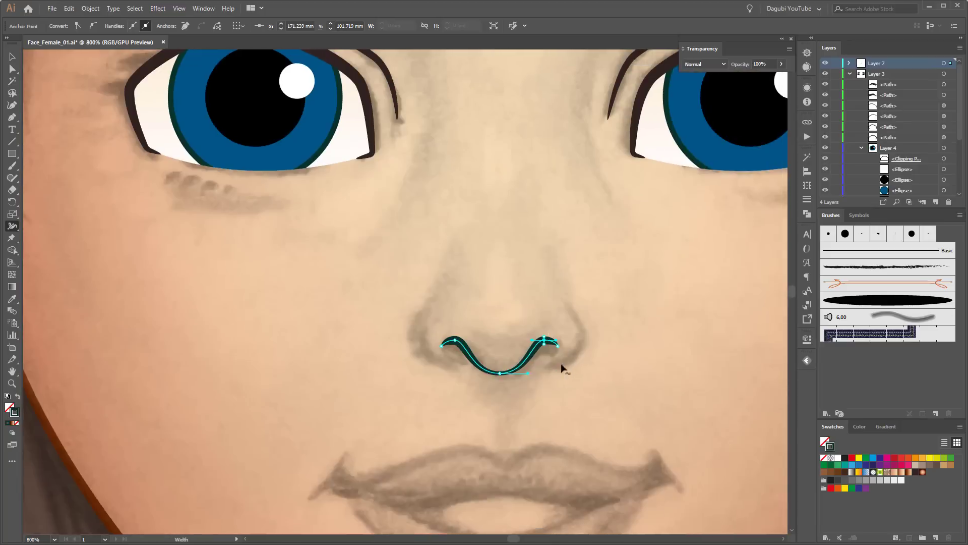
scroll(561, 363, up, 5)
click(90, 9)
click(103, 123)
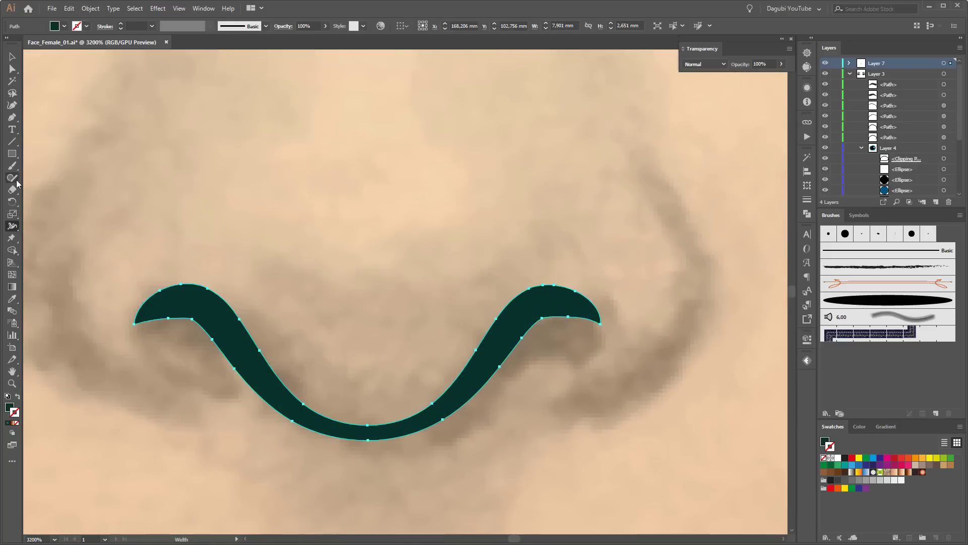
drag(17, 184, 35, 202)
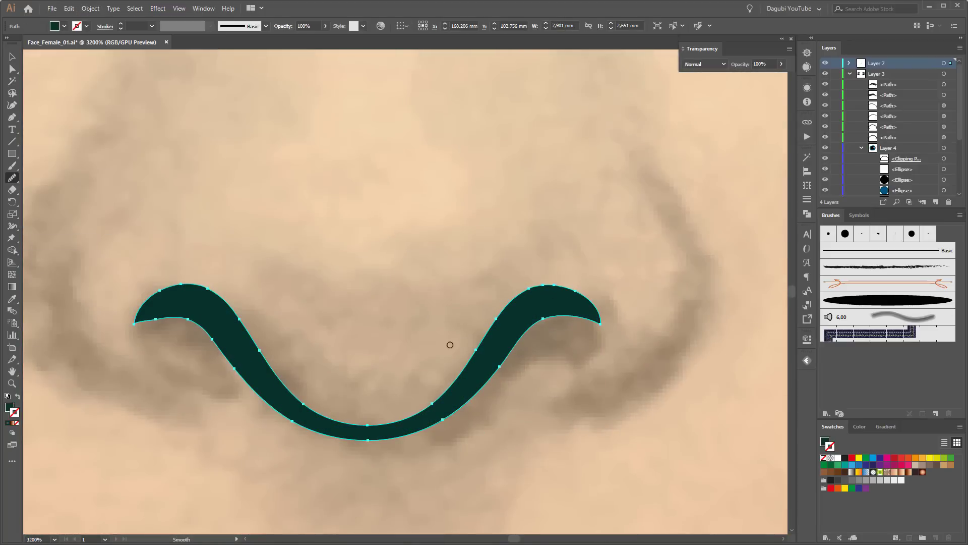
- Fill the nostril shape with dark brown
click(916, 474)
scroll(608, 284, down, 5)
scroll(608, 283, up, 3)
- Draw a curved crescent nostril wing at the right end with a dark tapered stroke
click(13, 117)
click(532, 326)
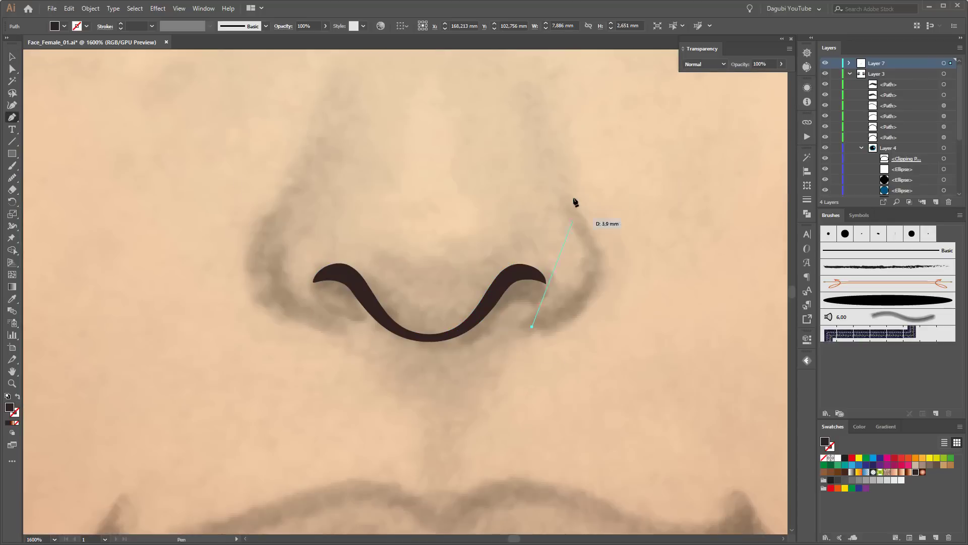
click(569, 201)
drag(593, 285, 614, 272)
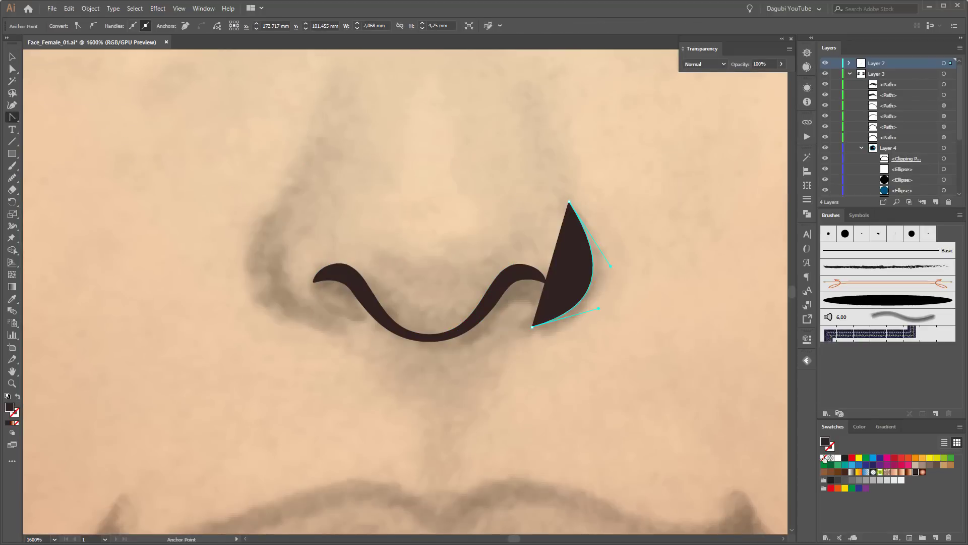
key(/)
key(a)
drag(598, 308, 595, 314)
click(928, 300)
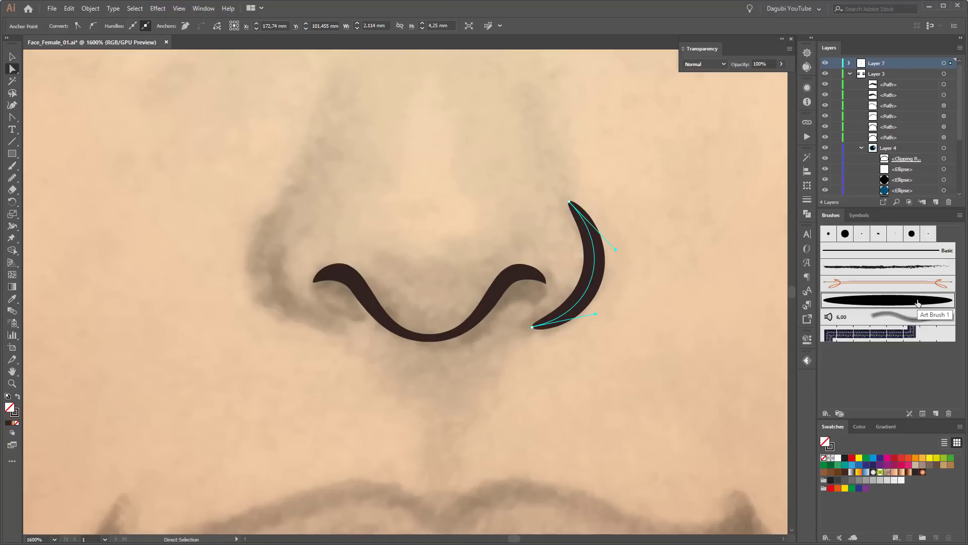
- Mirror a copy of the crescent to the left as the left nostril
key(v)
key(ctrl+minus)
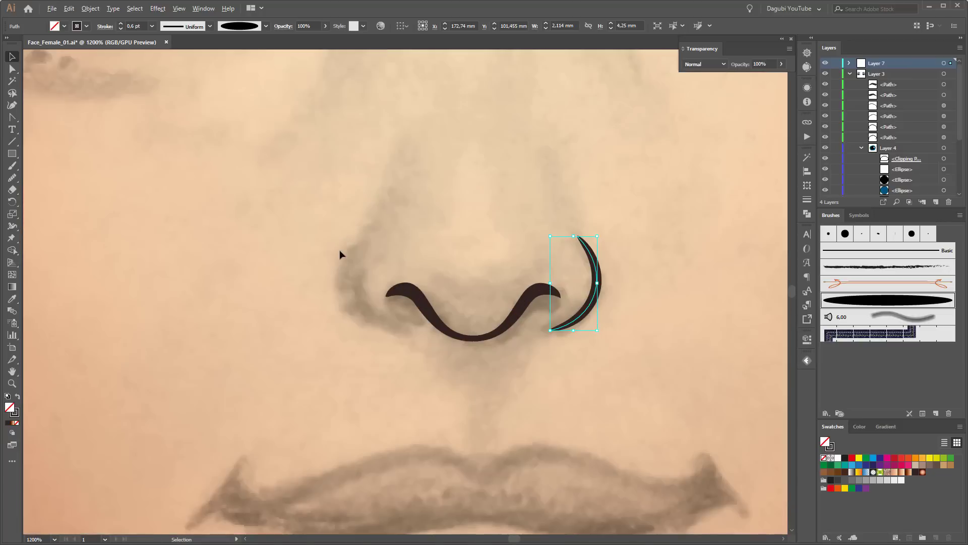
drag(590, 309, 391, 309)
click(807, 186)
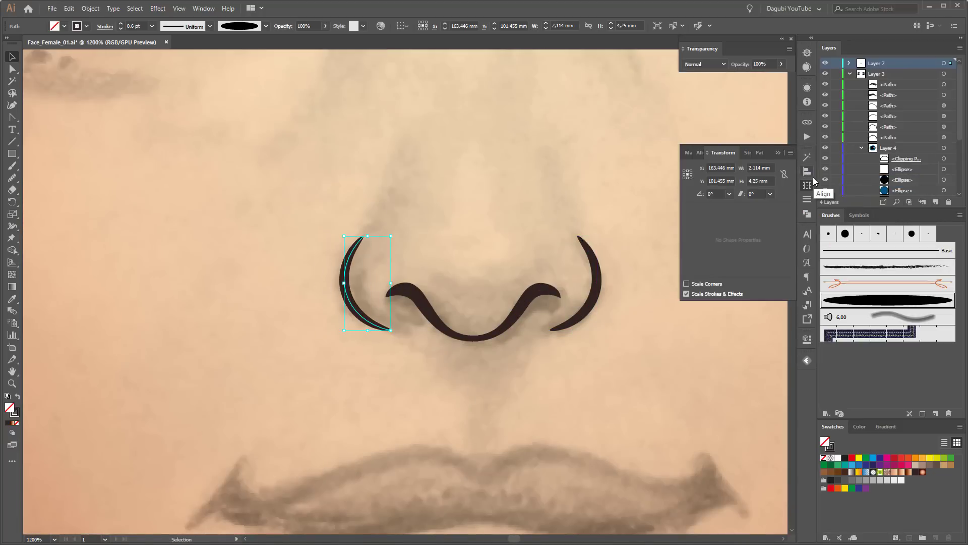
- Combine both nostril crescents into one compound path
drag(355, 262, 355, 263)
shift+click(598, 283)
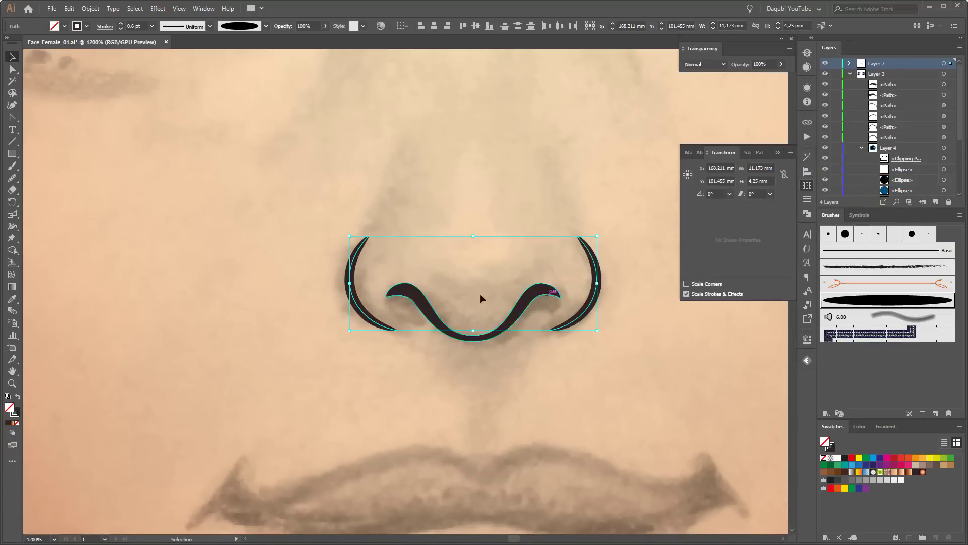
click(90, 8)
key(Escape)
- Fill all nose shapes with the brown gradient running vertically bottom to top
drag(12, 68, 50, 80)
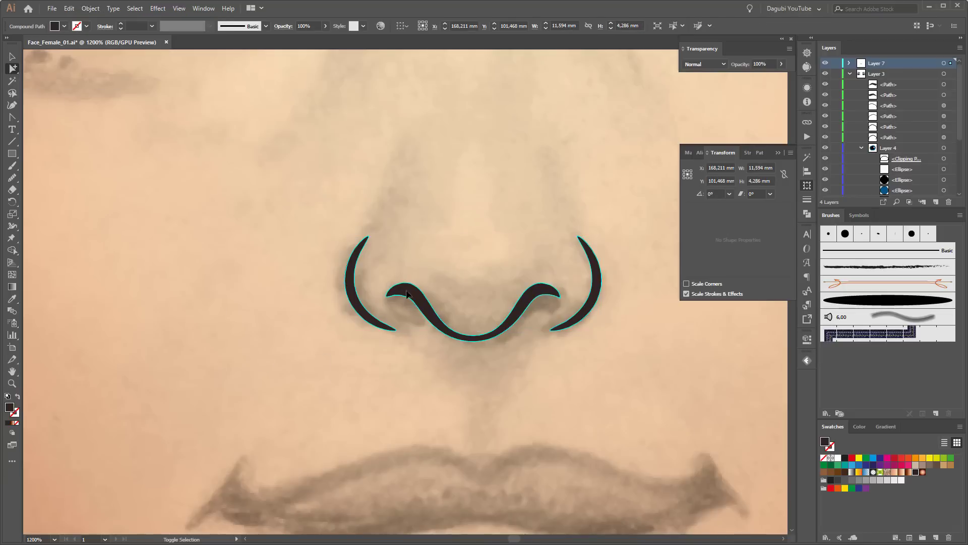
scroll(550, 190, down, 5)
scroll(550, 190, up, 5)
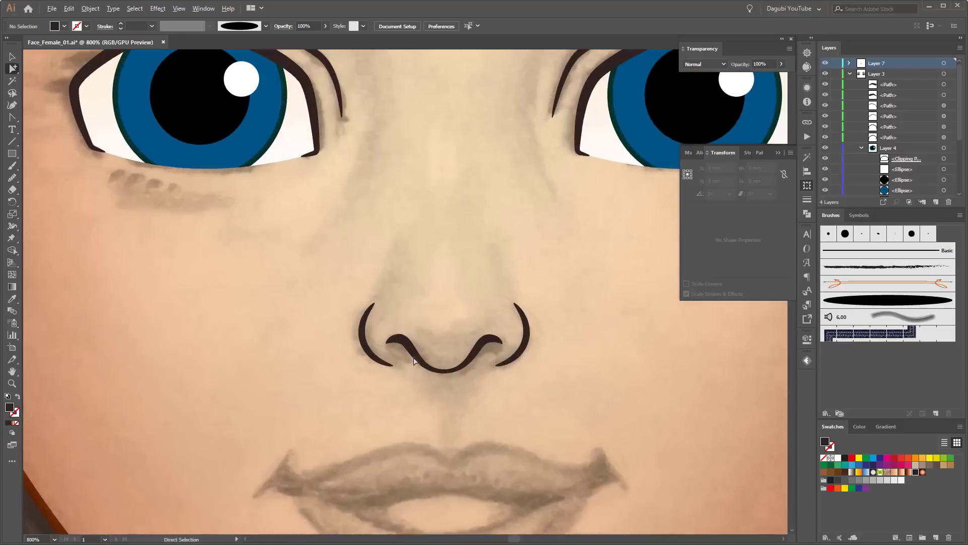
click(910, 474)
key(g)
drag(461, 397, 458, 205)
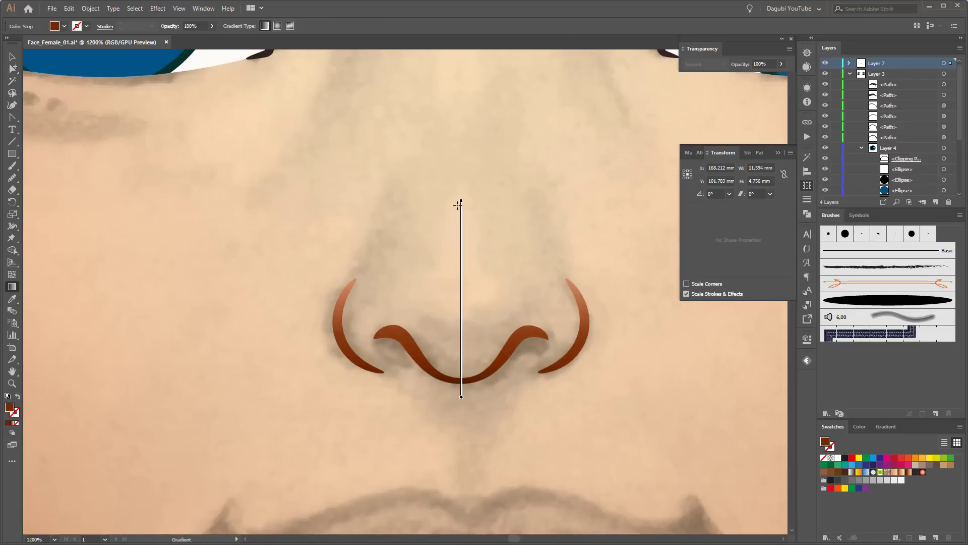
- Zoom out and clear the selection to preview the finished nose
scroll(459, 197, down, 5)
key(ctrl+shift+a)
scroll(887, 126, down, 3)
click(825, 192)
click(826, 192)
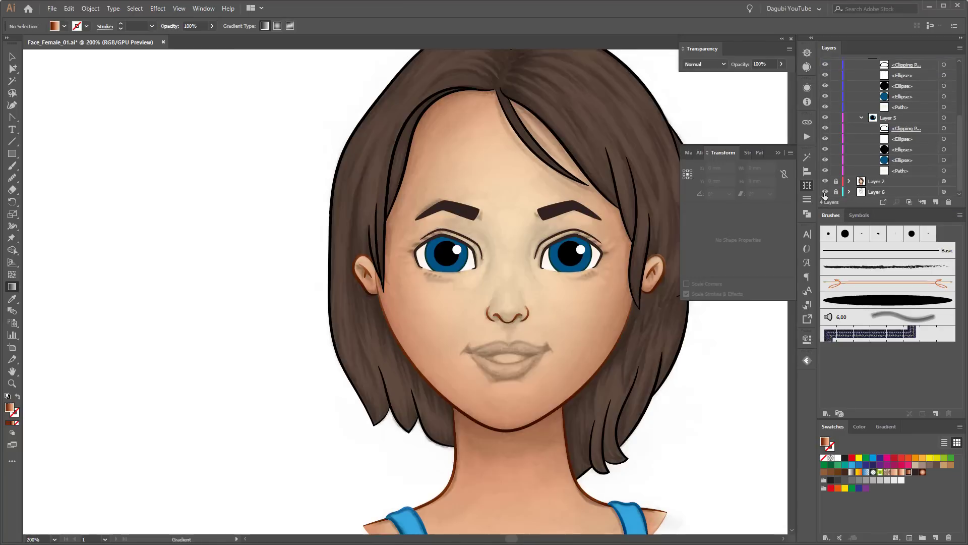
- Draw the left half of the lips with the Pen tool, from upper centre to lower centre
scroll(551, 377, up, 3)
scroll(552, 376, up, 2)
key(p)
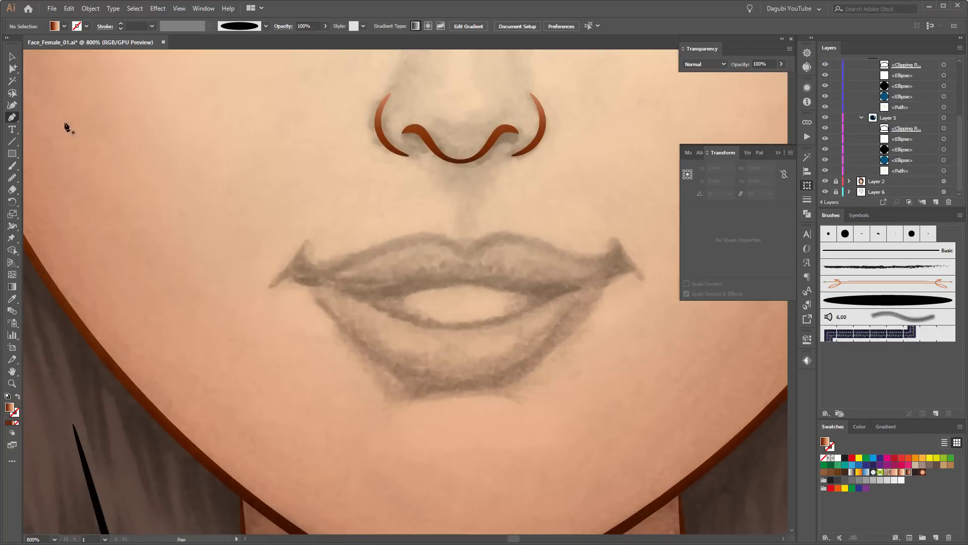
drag(461, 248, 436, 237)
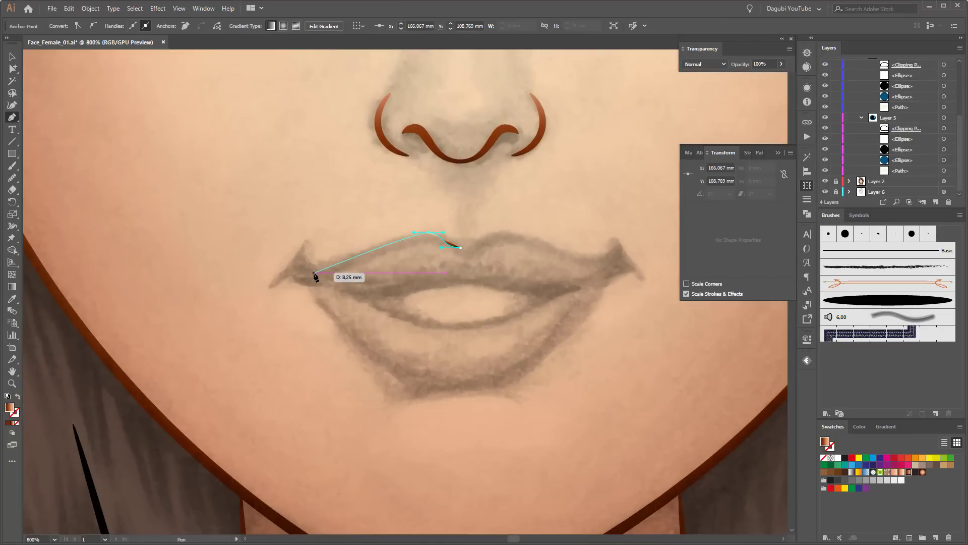
drag(311, 273, 299, 273)
drag(385, 367, 386, 364)
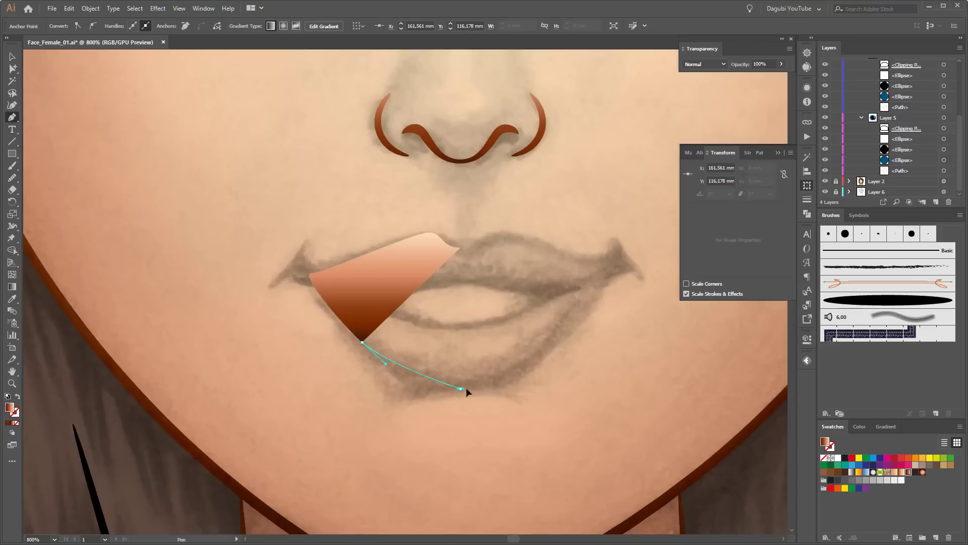
drag(512, 390, 512, 392)
- Nudge the left lip corner anchor slightly outward and select the upper lip centre anchor
click(12, 69)
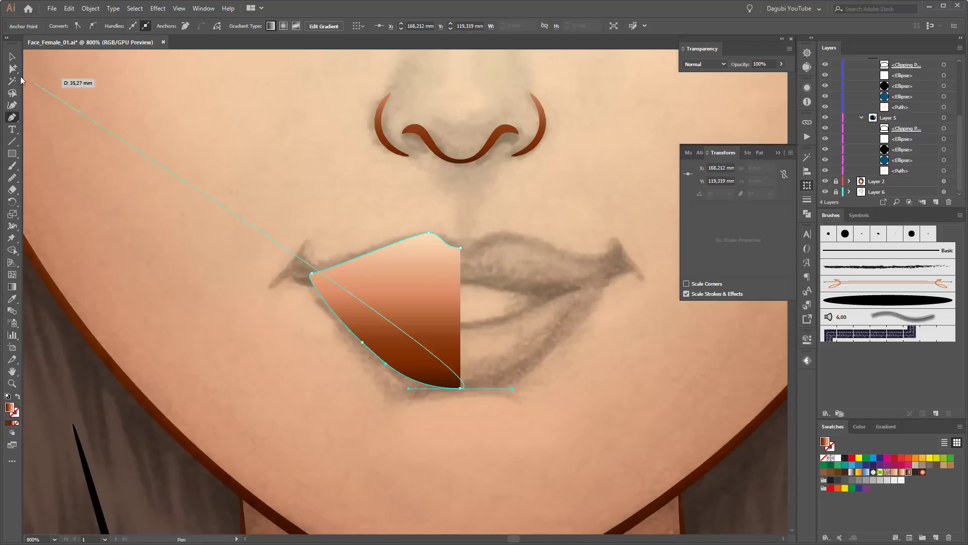
click(299, 273)
click(322, 293)
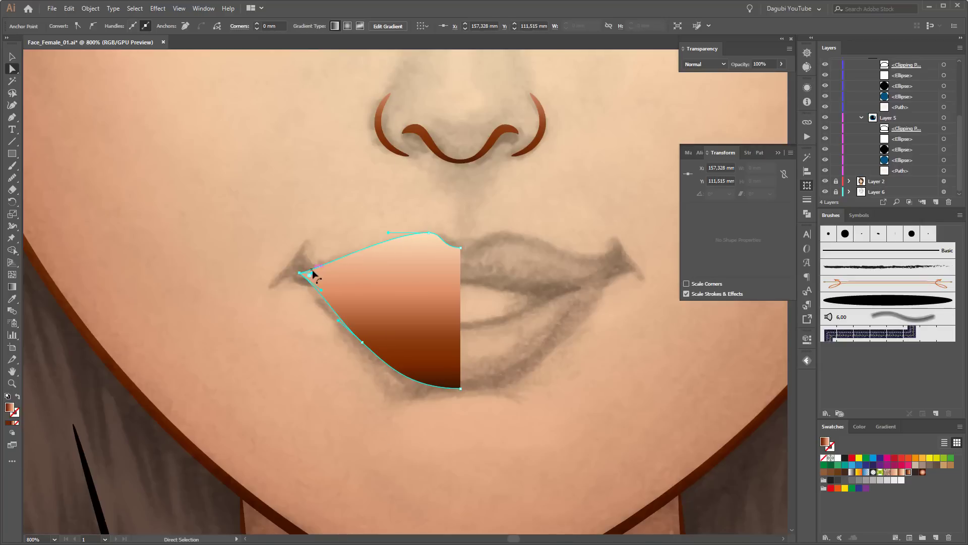
drag(300, 273, 293, 272)
scroll(457, 261, up, 2)
click(461, 236)
scroll(523, 322, down, 2)
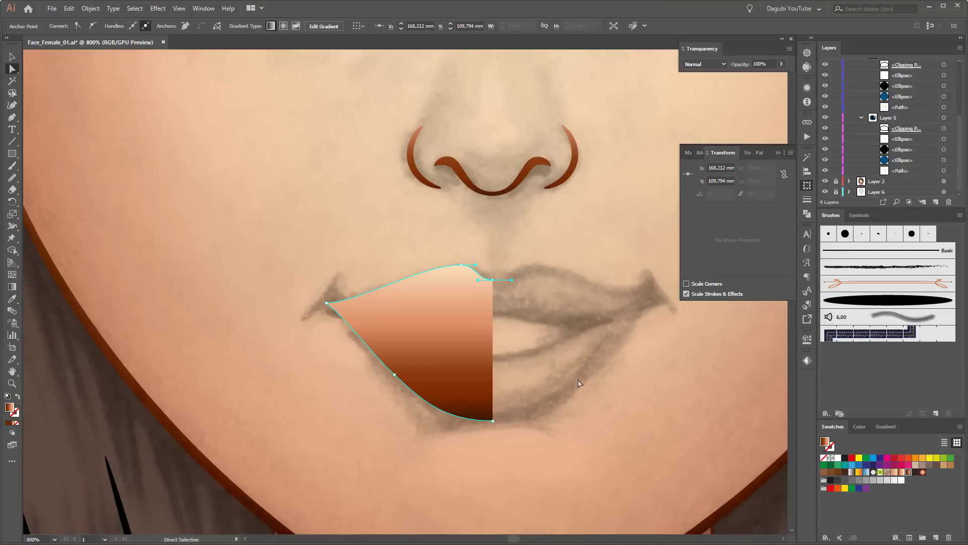
- Reflect-copy the lip half across the centre axis and unite both halves into one shape
key(r)
drag(12, 201, 36, 214)
alt+click(493, 279)
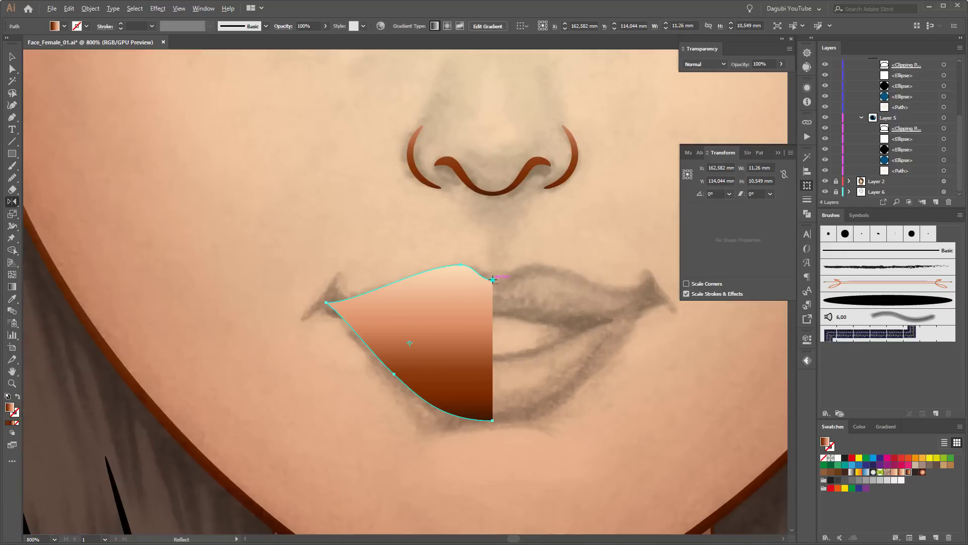
click(171, 317)
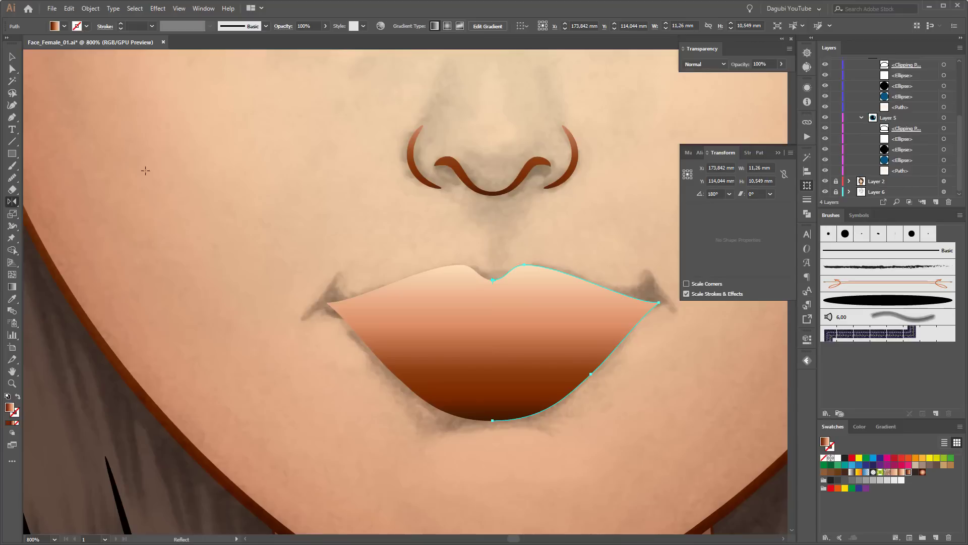
shift+click(514, 328)
click(807, 214)
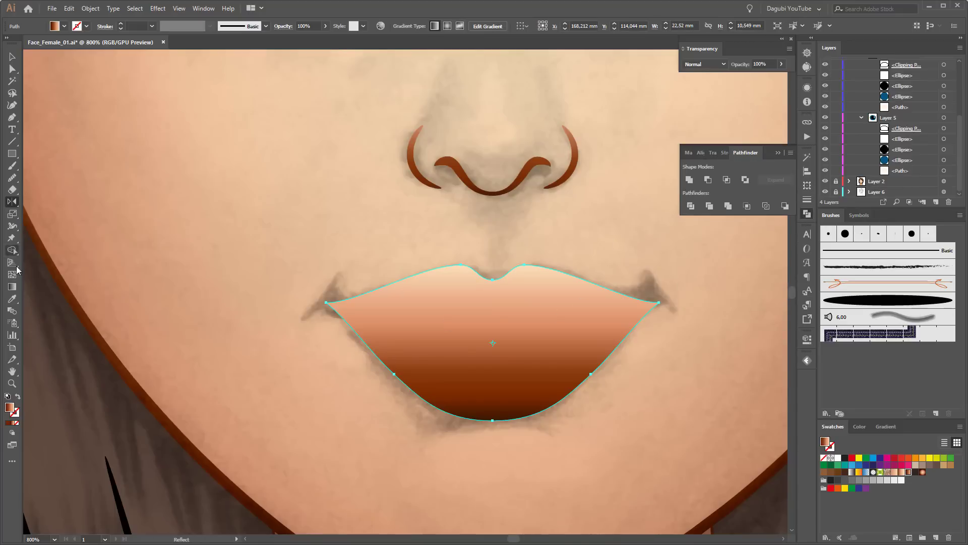
- Fill the lips with a vertical brown gradient and preview them deselected
click(12, 287)
drag(485, 425, 484, 99)
key(ctrl+minus)
ctrl+click(68, 128)
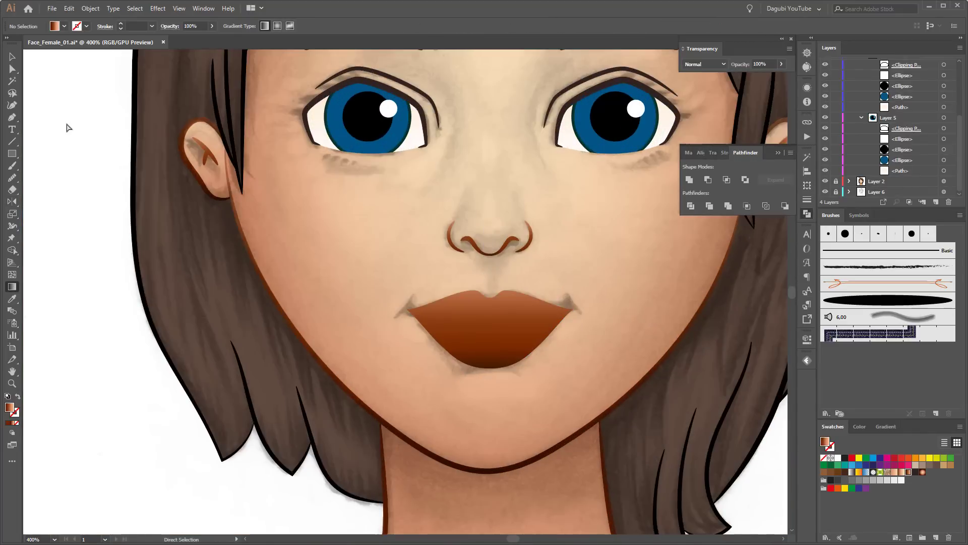
key(ctrl+plus)
scroll(883, 104, up, 5)
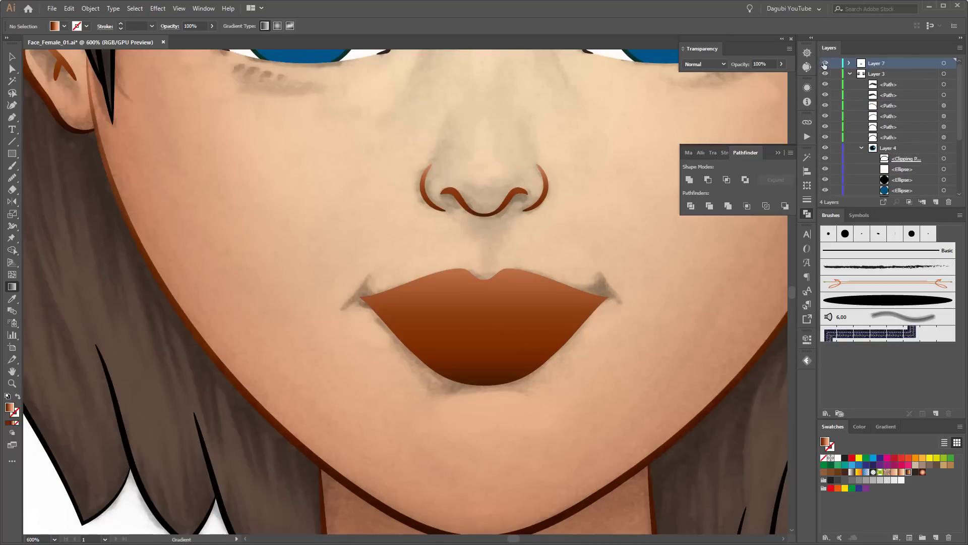
- Try a Multiply blend on the lip shape, then return it to Normal and fit the artboard
click(850, 63)
click(944, 74)
click(706, 64)
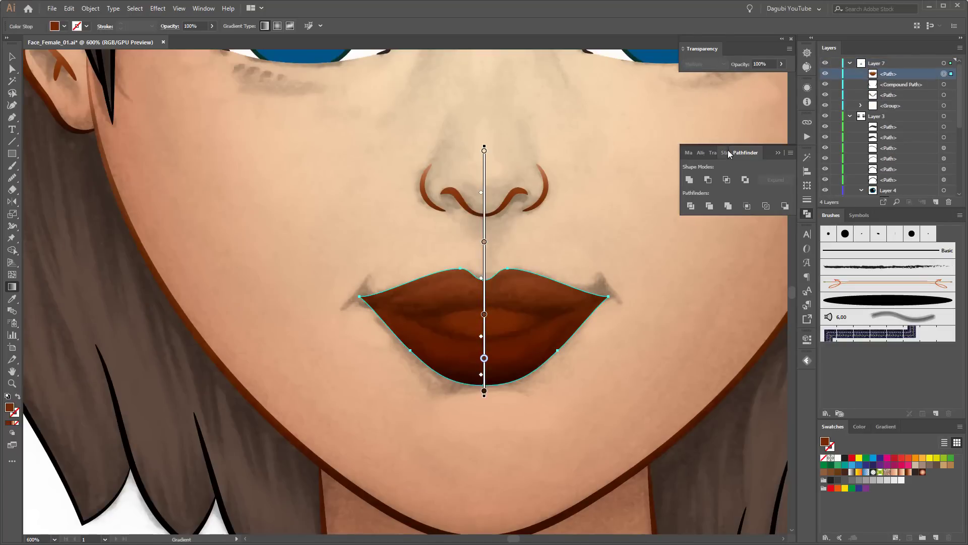
click(938, 84)
click(931, 74)
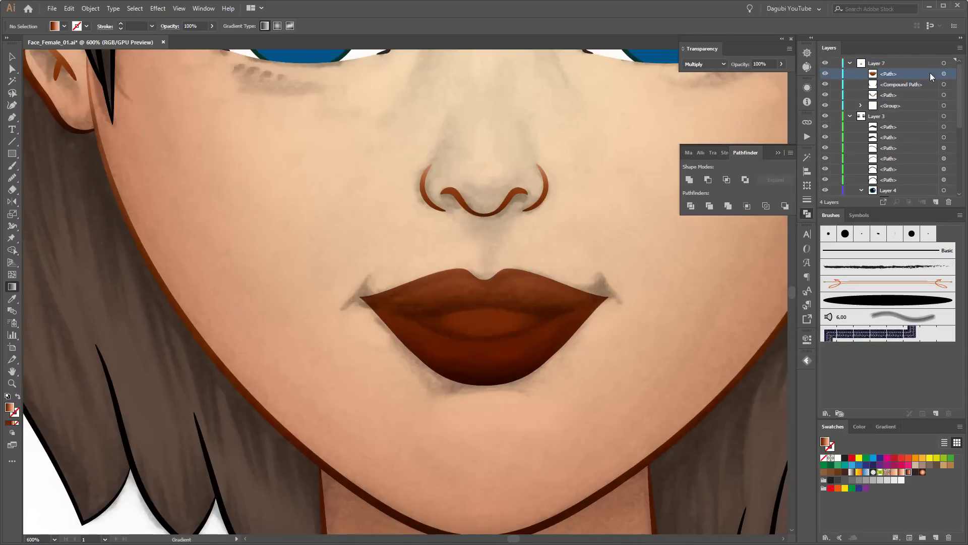
click(706, 64)
click(705, 72)
key(ctrl+0)
- Cut the lip outline at both corner anchors to split upper and lower lips
drag(416, 316, 565, 349)
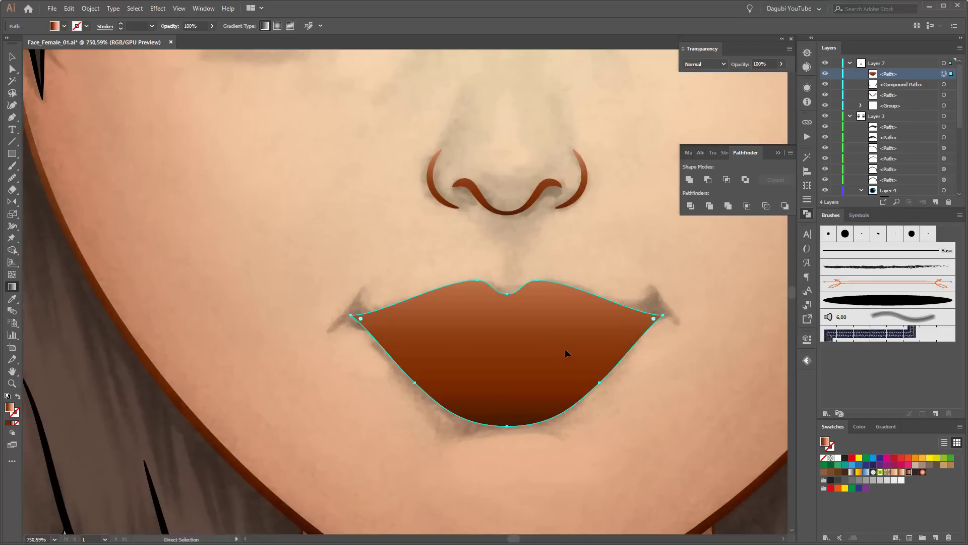
key(a)
click(352, 315)
shift+click(663, 316)
click(217, 26)
- Join the open ends of the upper and lower lip paths
click(552, 296)
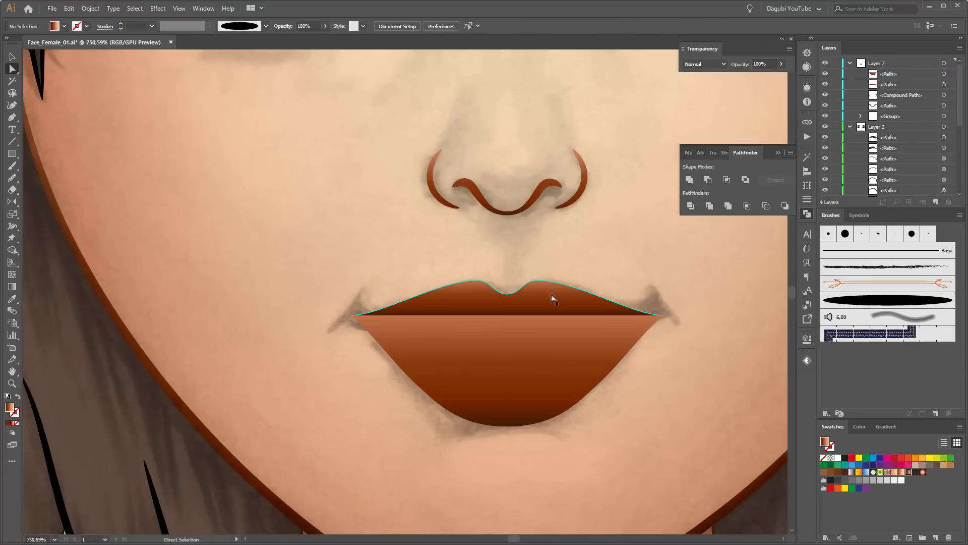
click(663, 316)
click(90, 8)
click(246, 241)
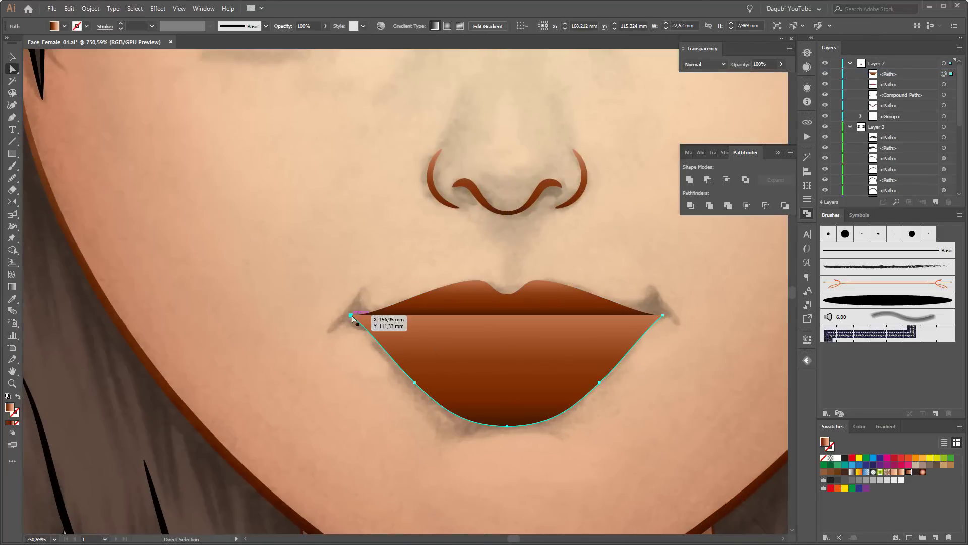
click(356, 319)
click(91, 9)
click(152, 237)
click(263, 238)
- Add middle anchors on the lip line and pull one down into a V
click(12, 120)
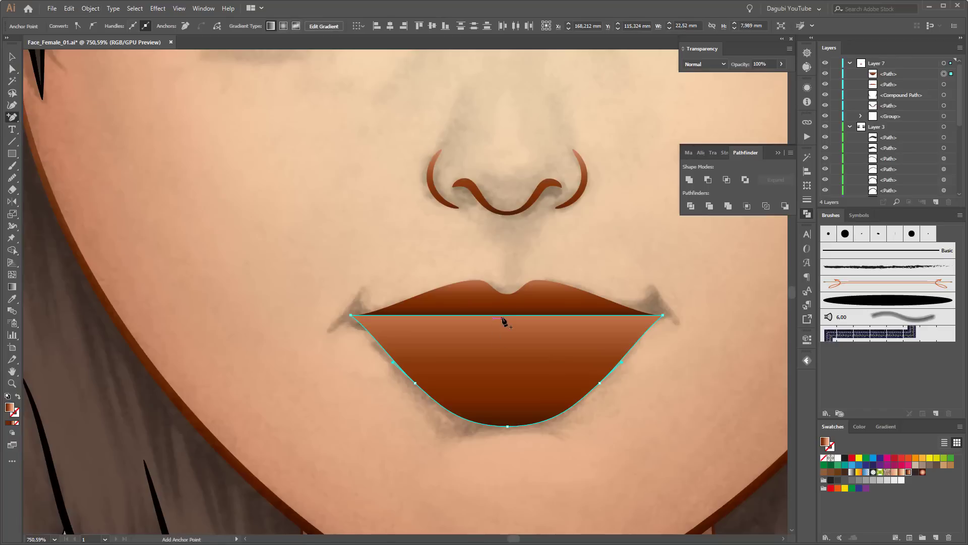
click(507, 316)
mouse_move(508, 316)
mouse_down()
mouse_move(507, 382)
mouse_move(508, 368)
mouse_up()
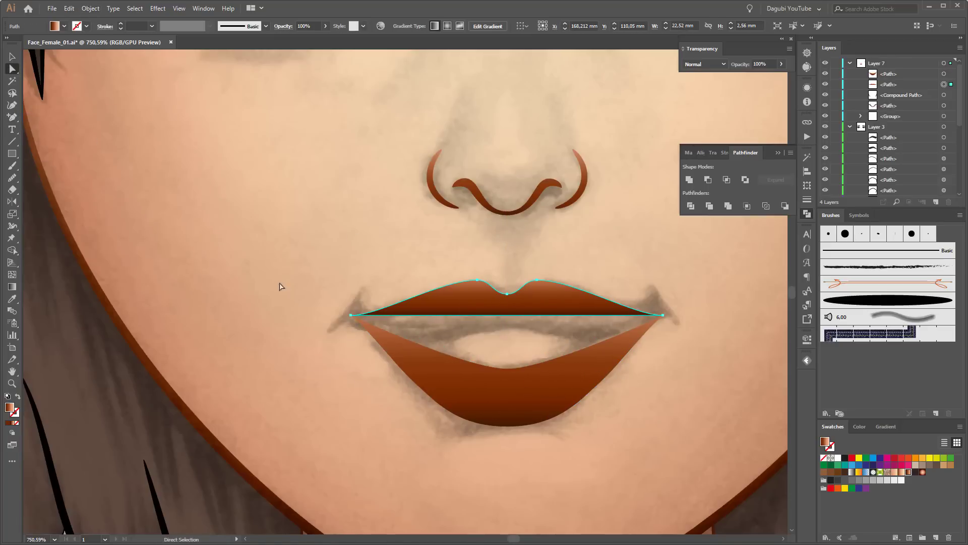
click(507, 316)
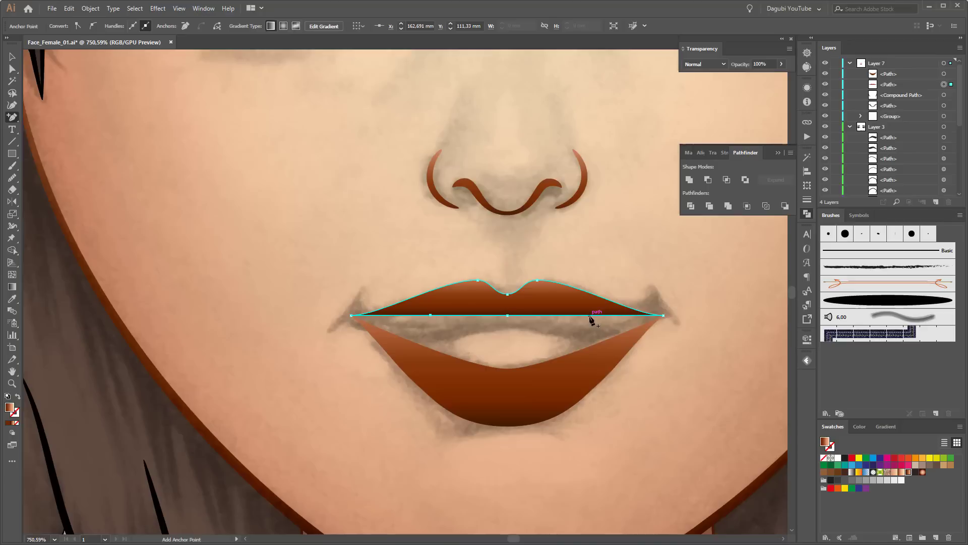
- Lower and smooth the upper lip's inner edge anchors to open the mouth
click(8, 70)
drag(507, 315, 508, 327)
drag(430, 316, 431, 342)
drag(589, 315, 589, 342)
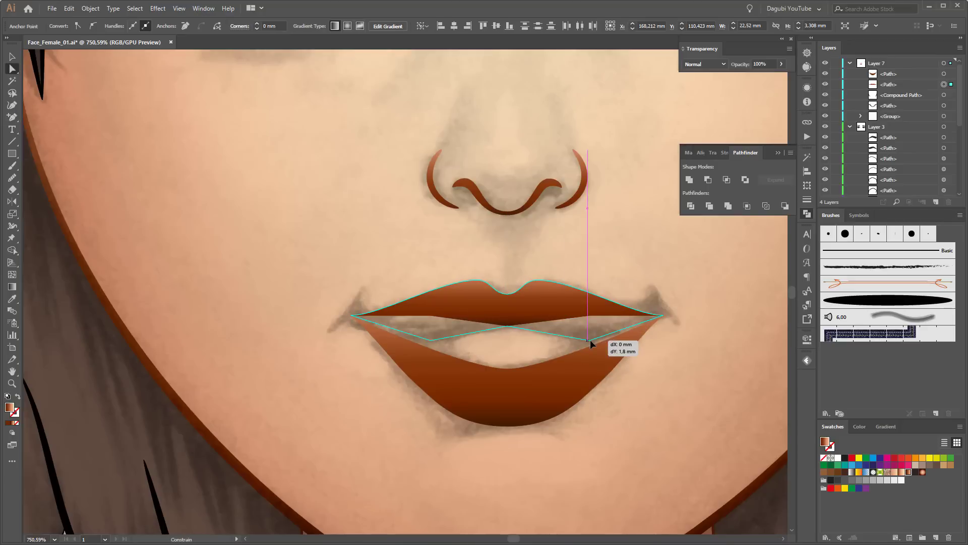
click(93, 25)
drag(432, 344, 430, 341)
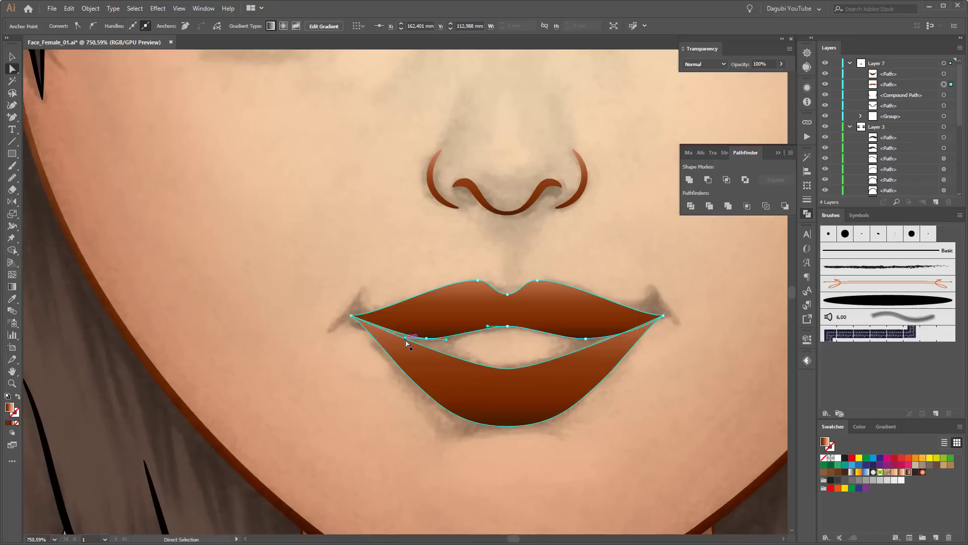
- Raise the lower lip's inner centre and curve its inner edges
click(431, 340)
click(383, 338)
drag(507, 369, 507, 363)
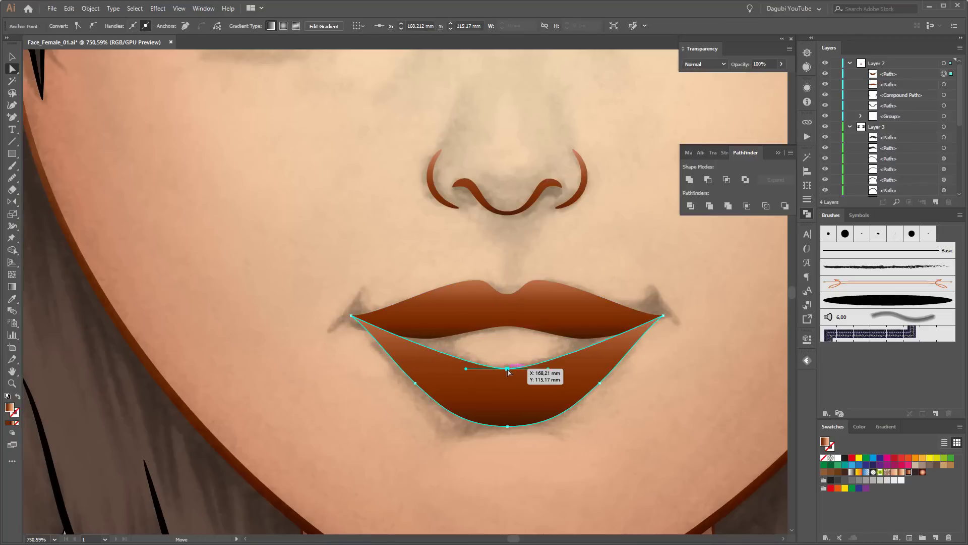
click(373, 345)
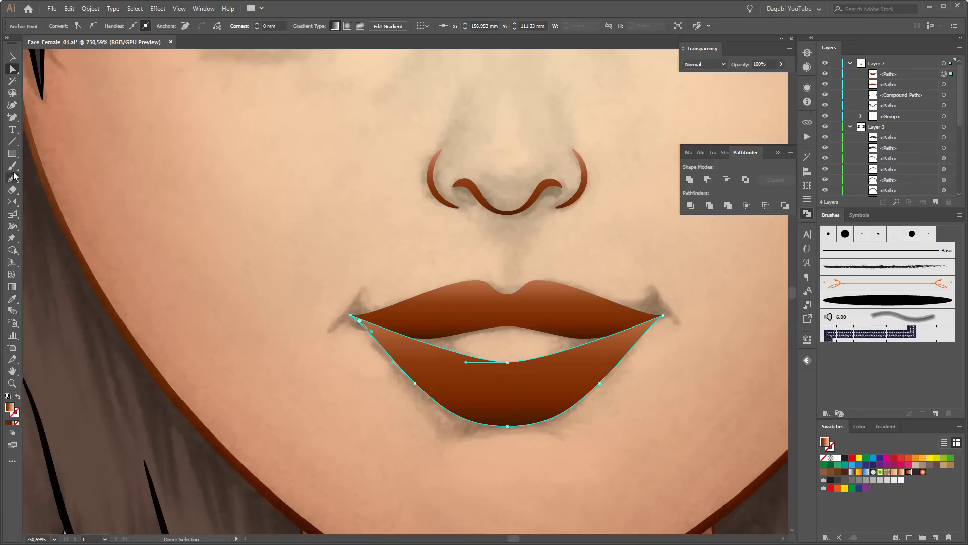
click(11, 118)
drag(399, 334, 414, 339)
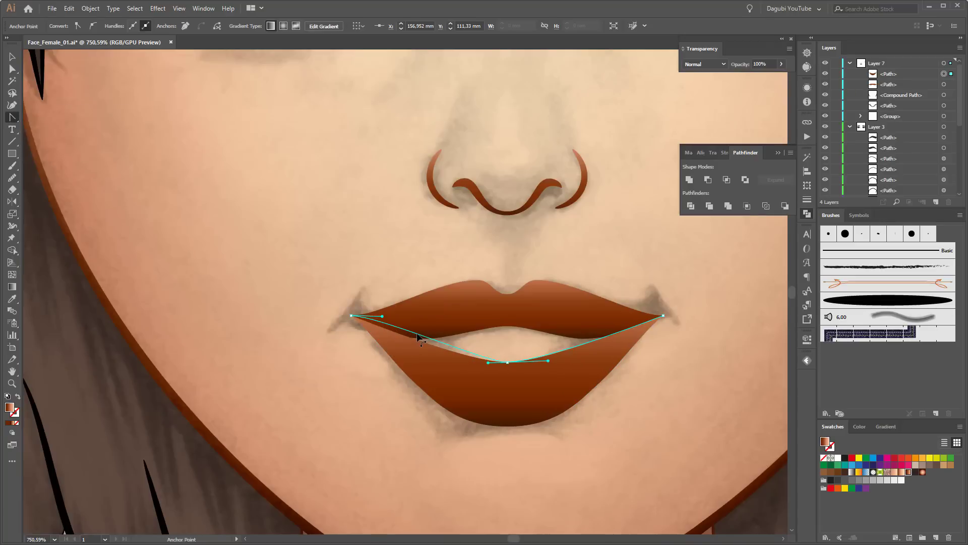
drag(597, 335, 601, 340)
click(12, 70)
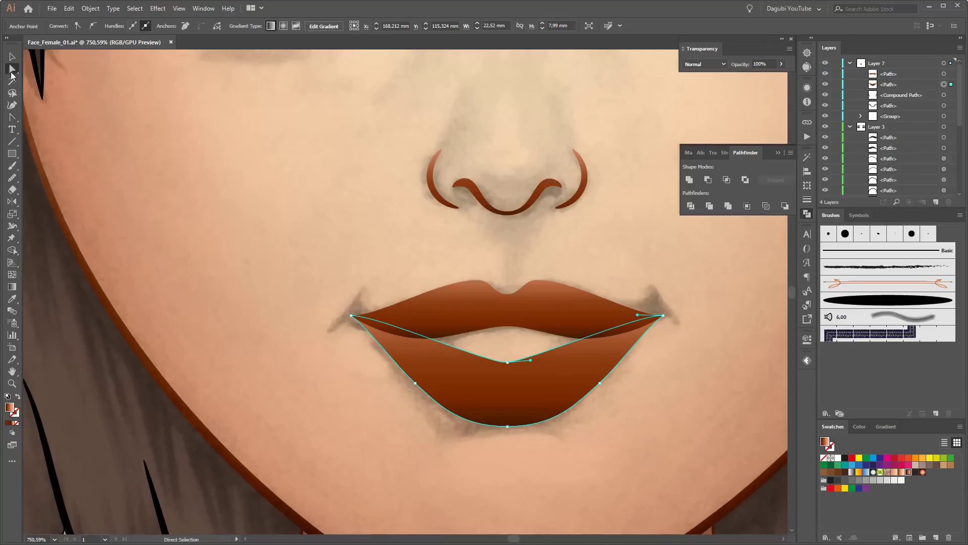
click(508, 362)
- Scale the lower lip wider and raise the upper lip's lower edge slightly
key(s)
drag(527, 361, 591, 342)
key(a)
click(555, 303)
key(s)
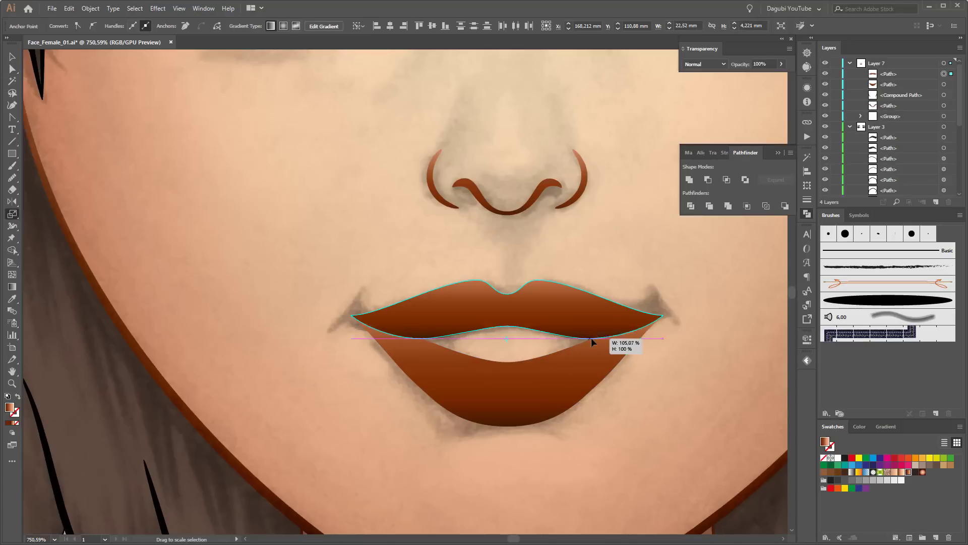
key(a)
drag(418, 341, 417, 340)
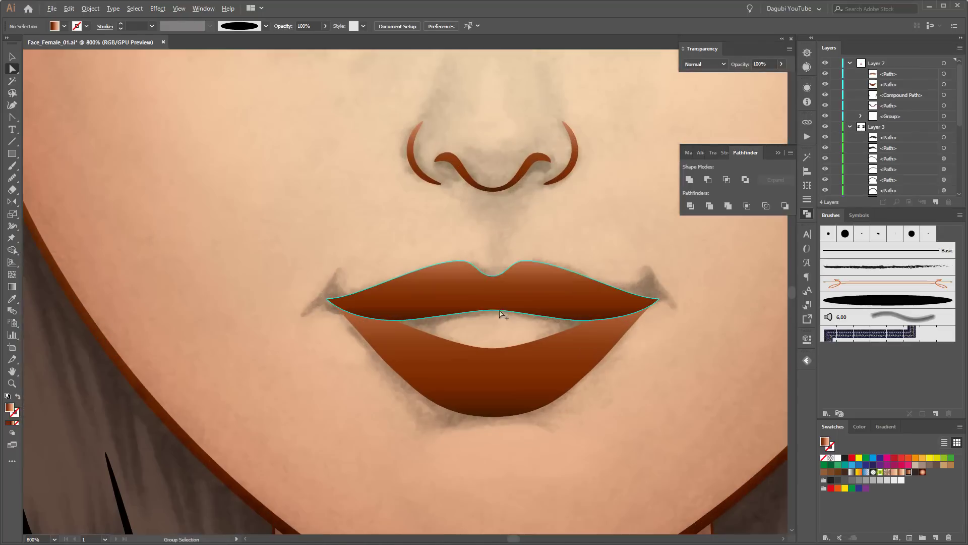
- Draw an ellipse across the mouth opening
click(12, 154)
click(46, 183)
drag(386, 288, 613, 357)
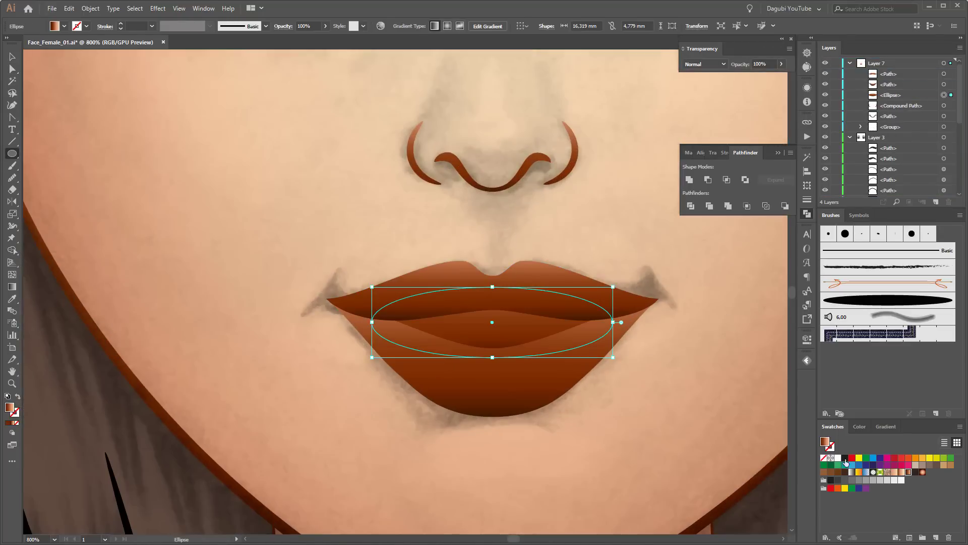
- Fill the mouth ellipse with a white-to-black radial gradient and select it with the lip path
click(839, 431)
click(827, 499)
key(a)
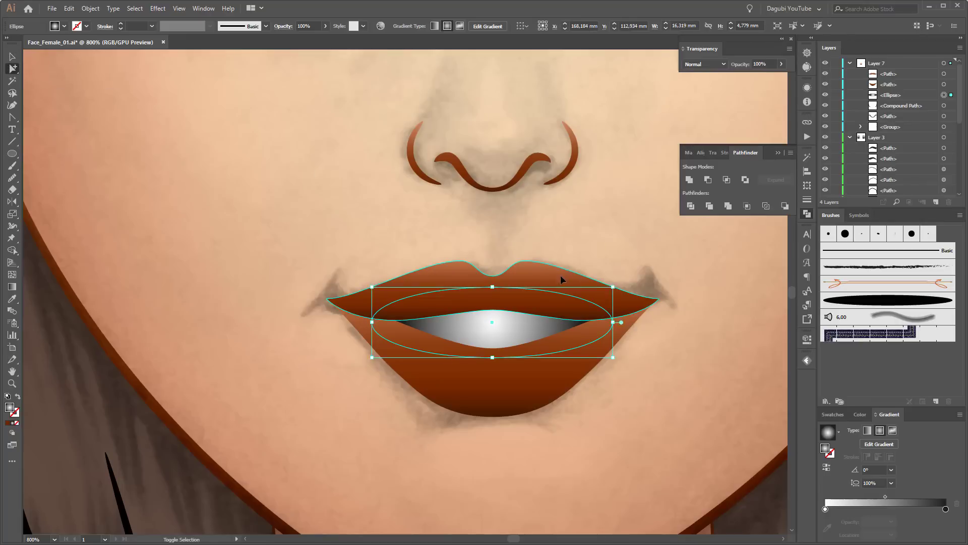
key(v)
shift+click(562, 276)
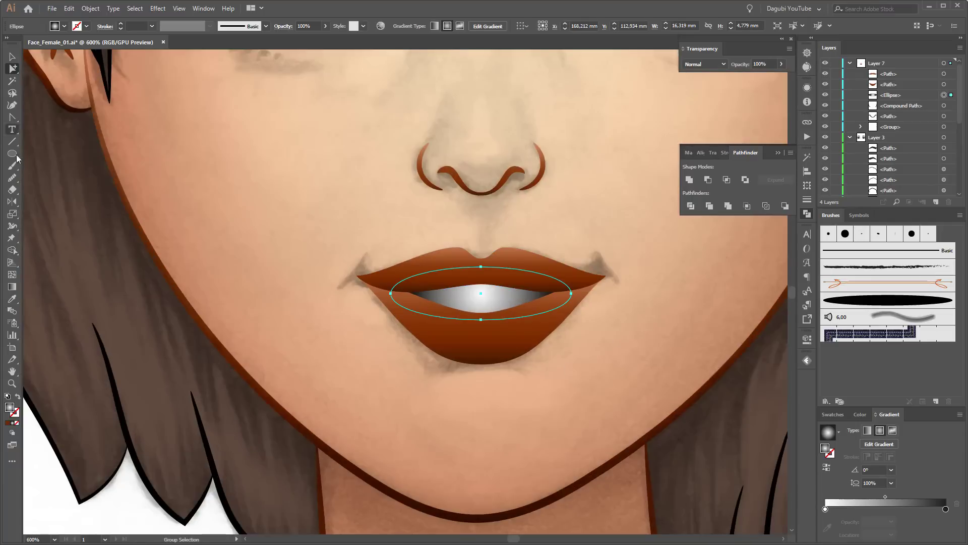
- Group and flatten the teeth ellipse, edit its right gradient stop, then hide the sketch layer
key(ctrl+g)
click(12, 238)
drag(481, 266, 481, 279)
key(g)
click(481, 297)
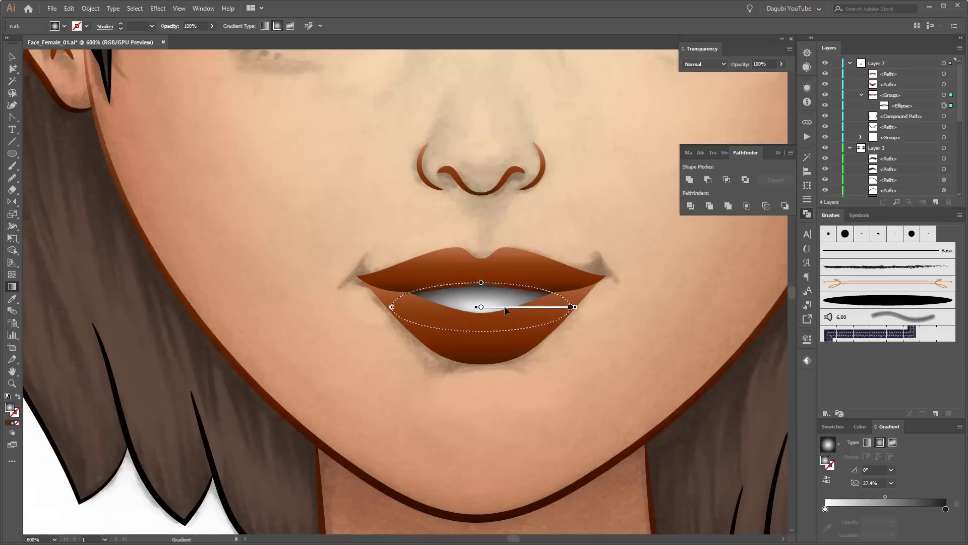
double_click(946, 509)
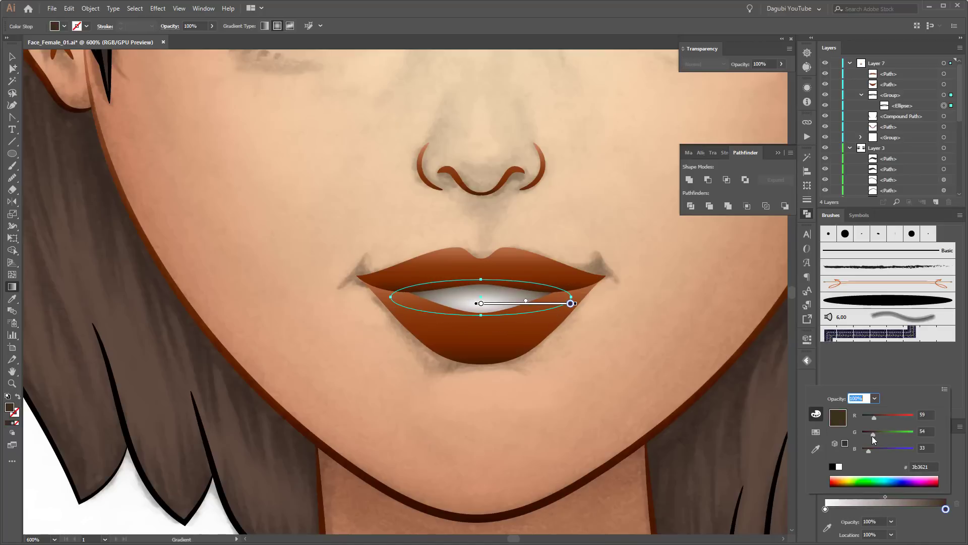
key(ctrl+0)
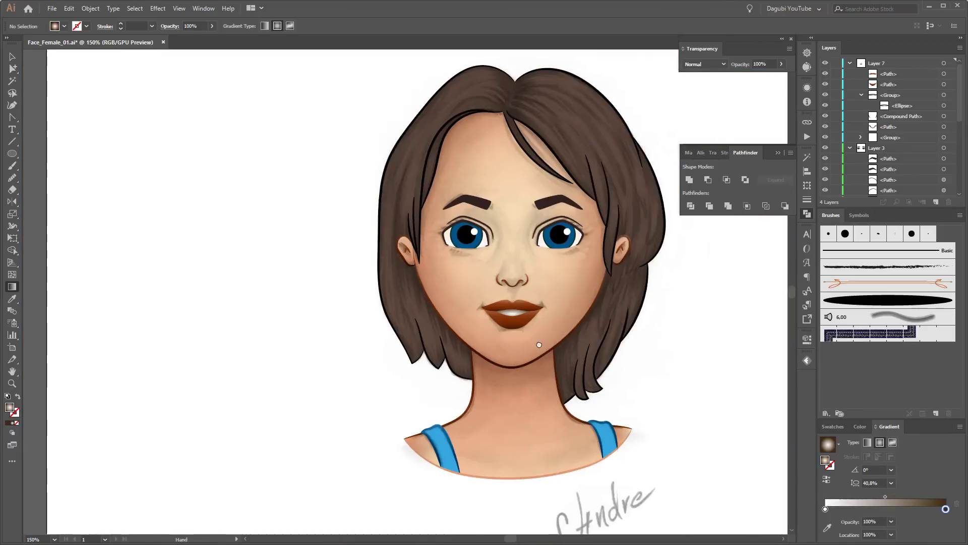
click(825, 169)
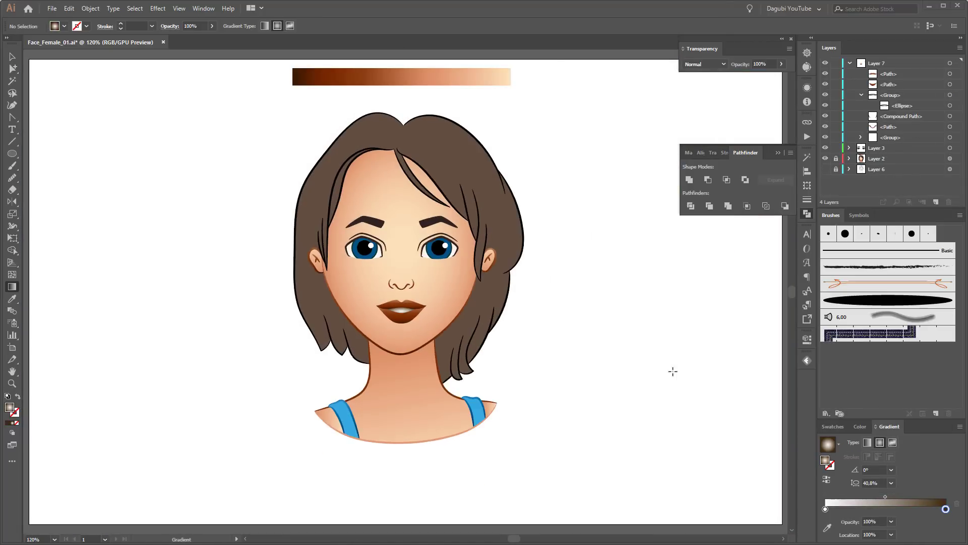
- Reduce the lower lip gradient to two stops and make both bright reds
scroll(673, 370, up, 5)
ctrl+alt+click(533, 331)
mouse_move(841, 509)
mouse_down()
mouse_move(840, 527)
mouse_move(858, 522)
mouse_up()
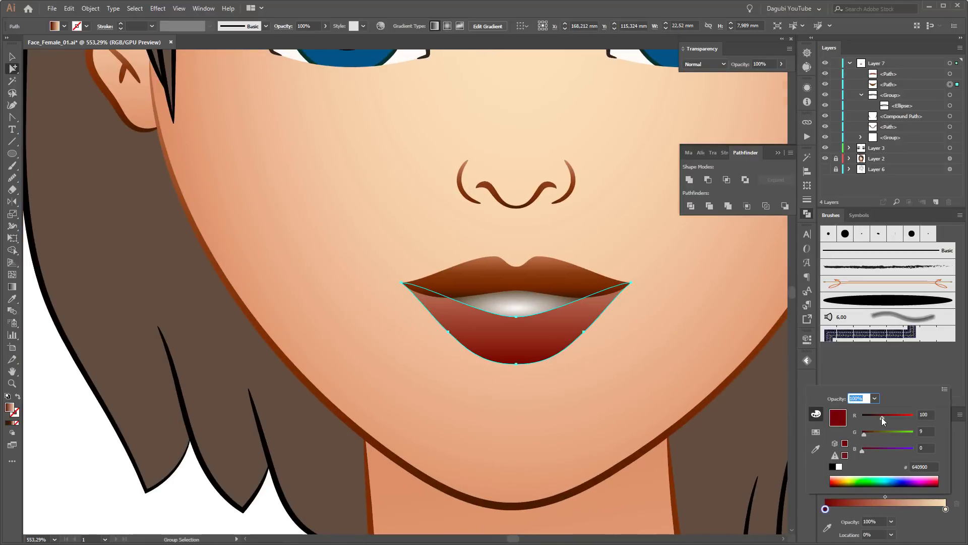
click(946, 509)
mouse_move(898, 448)
mouse_down()
mouse_move(862, 448)
mouse_move(869, 433)
mouse_up()
click(825, 508)
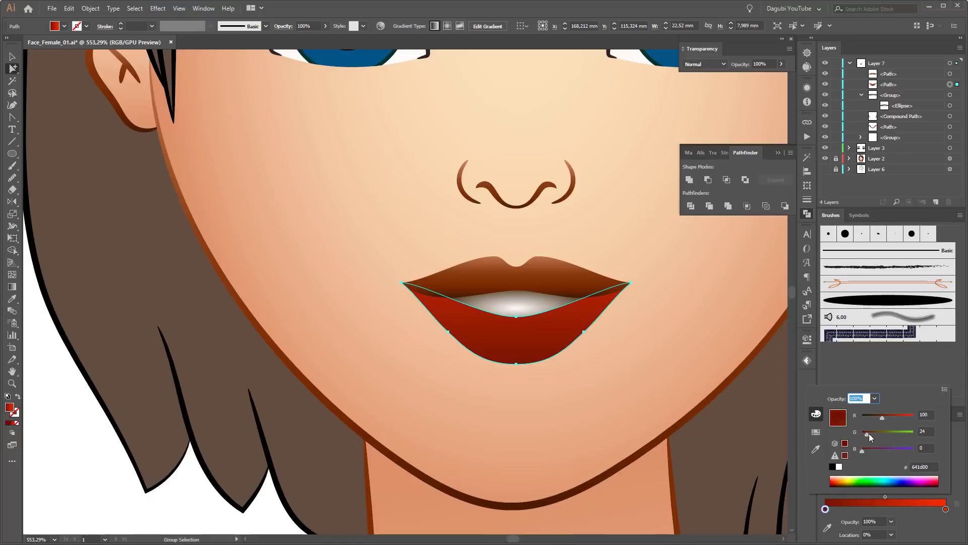
drag(945, 508, 946, 509)
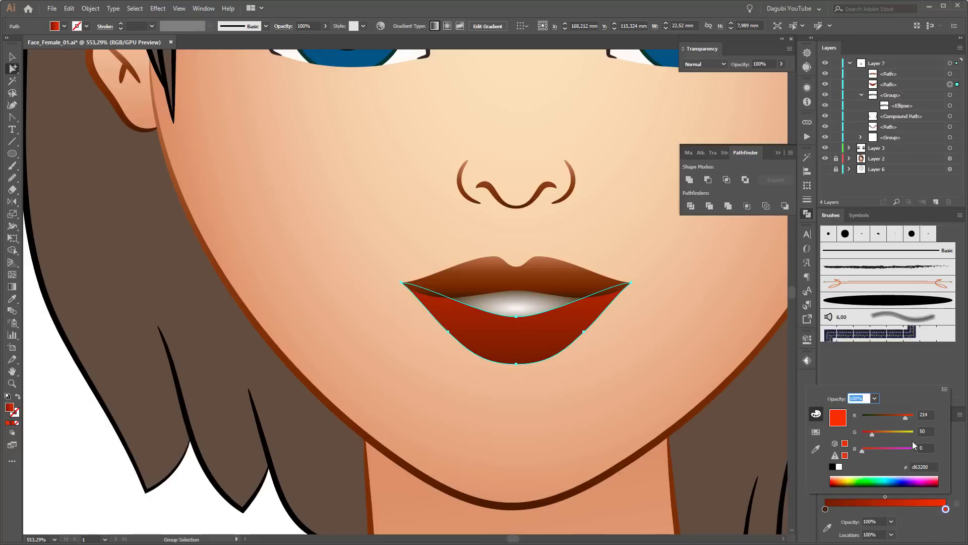
- Make the lower lip gradient radial, squashed into a wide ellipse with a raised highlight
click(881, 443)
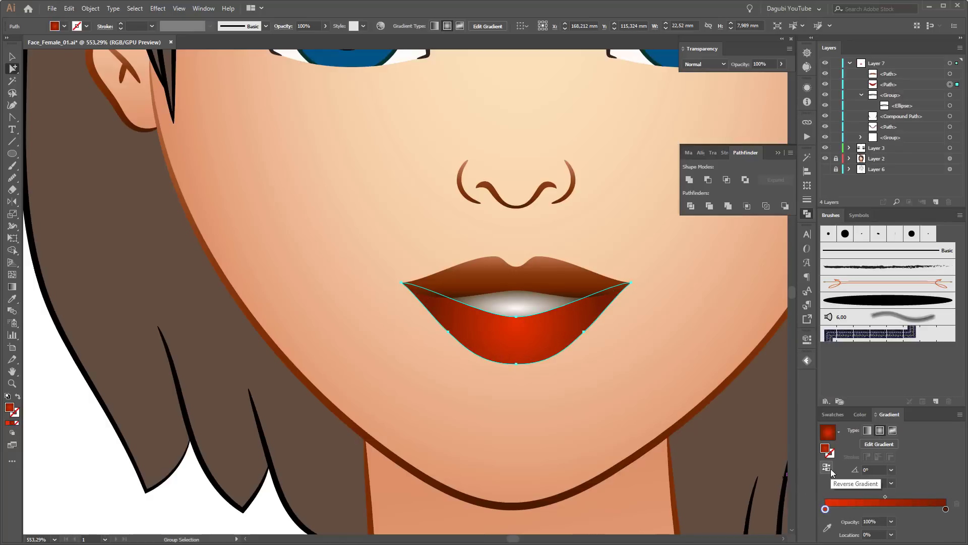
key(g)
drag(539, 328, 541, 315)
drag(605, 311, 629, 310)
drag(518, 199, 518, 234)
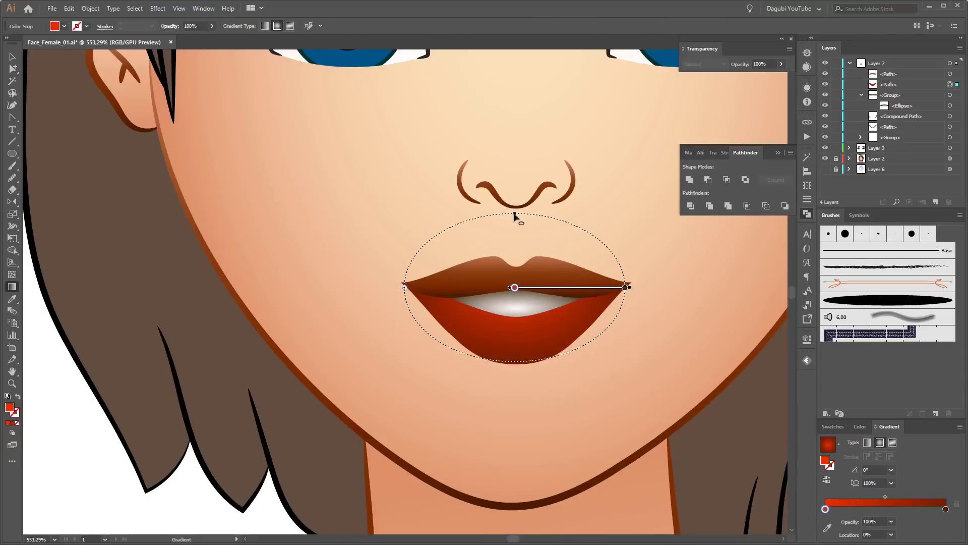
drag(567, 313, 564, 289)
- Eyedrop the lower lip's red gradient onto the upper lip and reverse it
click(515, 272)
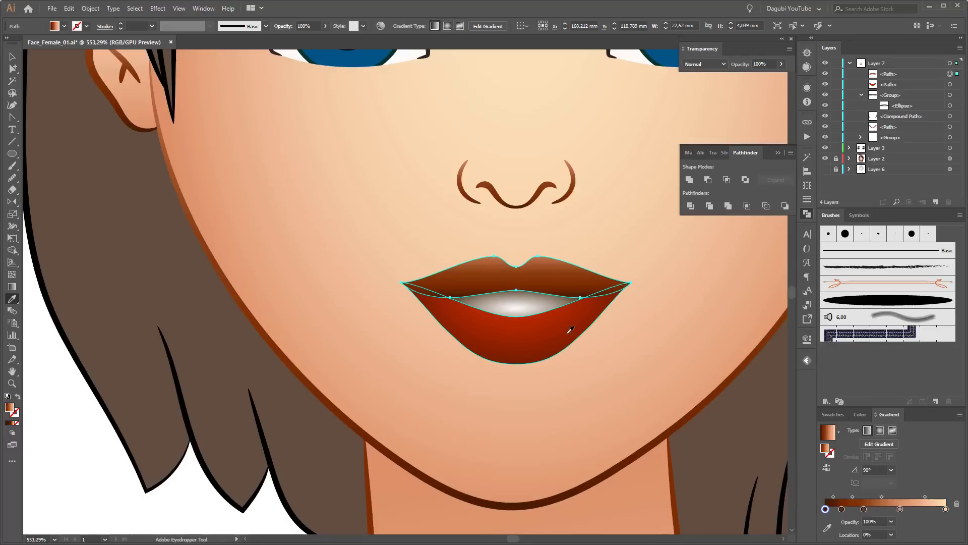
key(i)
click(567, 335)
click(828, 467)
- Squash and widen the upper lip's radial gradient, lowering its highlight and moving the dark stop inward
key(g)
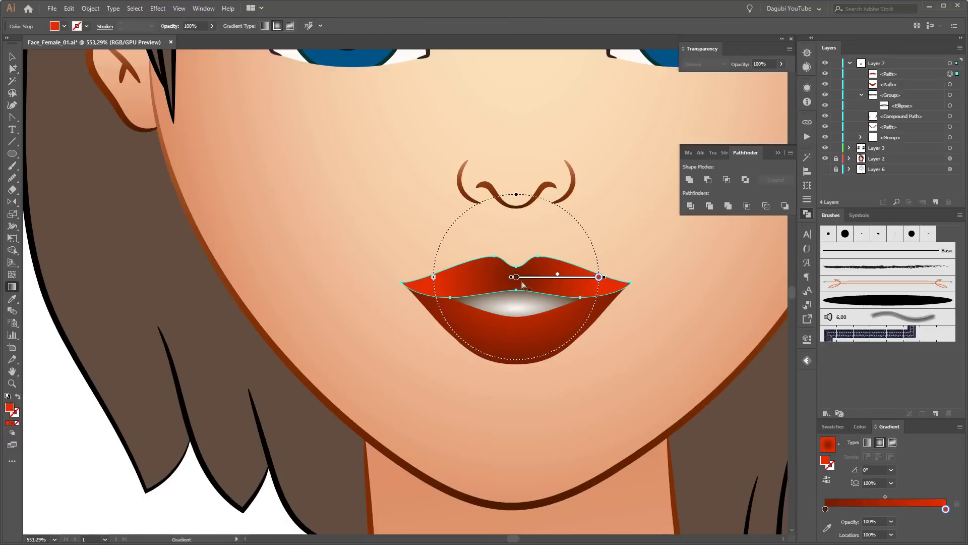
drag(517, 163, 516, 234)
drag(553, 280, 545, 294)
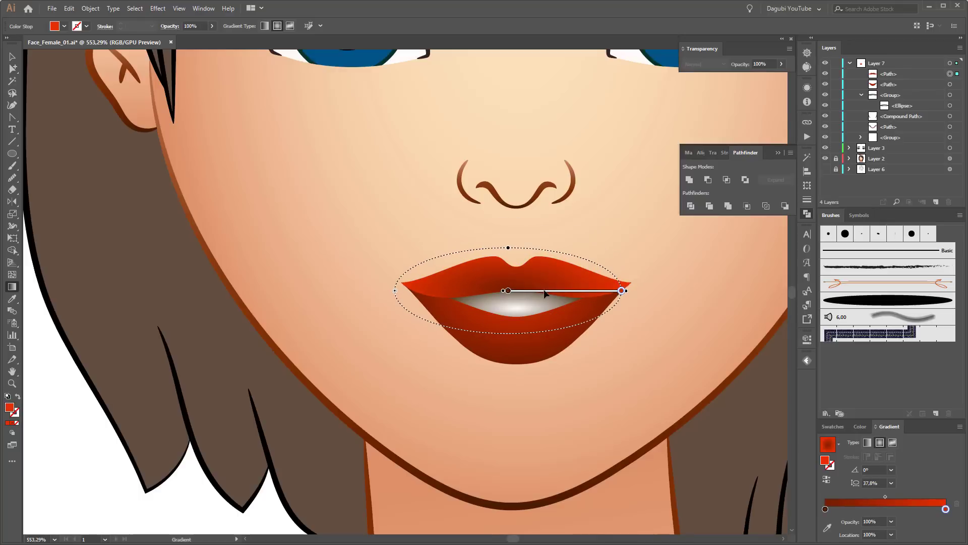
drag(395, 291, 382, 291)
drag(508, 243, 515, 257)
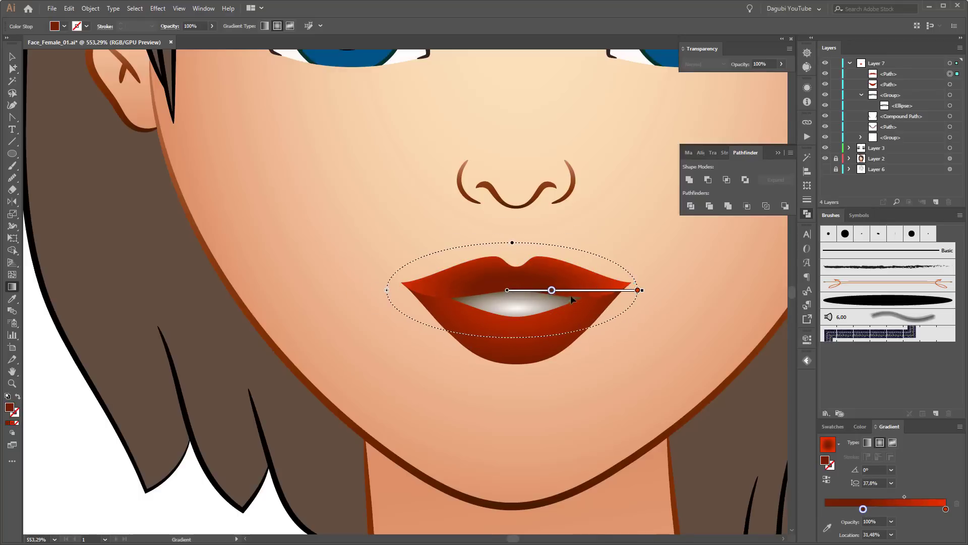
mouse_move(508, 291)
mouse_down()
mouse_move(641, 302)
mouse_move(567, 305)
mouse_up()
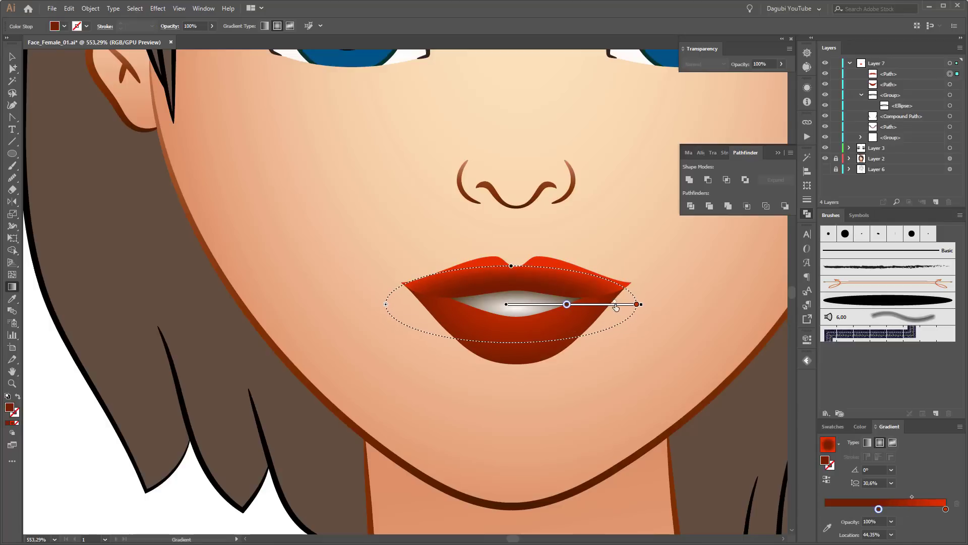
- Brighten the gradient's right stop red and zoom back in on the lips
double_click(946, 509)
click(897, 417)
click(926, 374)
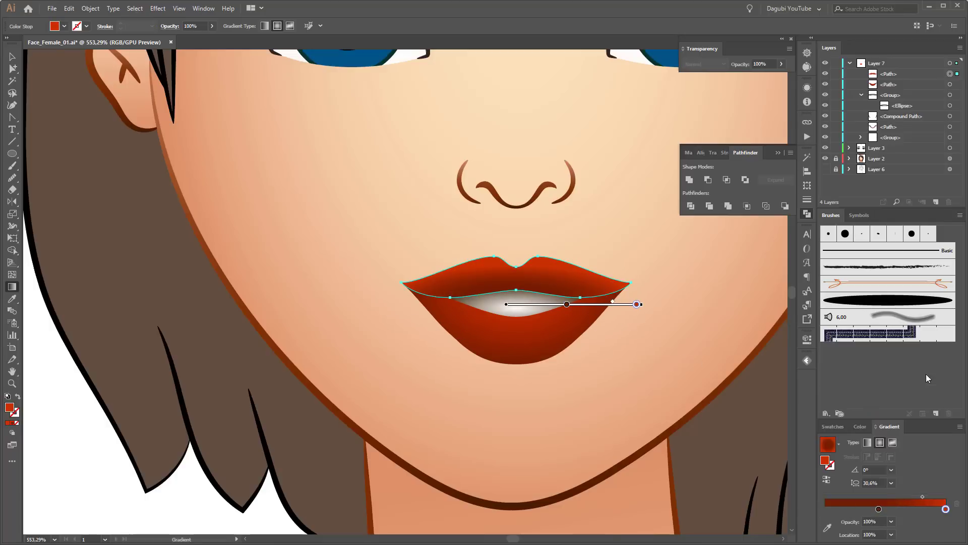
key(ctrl+0)
scroll(472, 340, up, 5)
key(a)
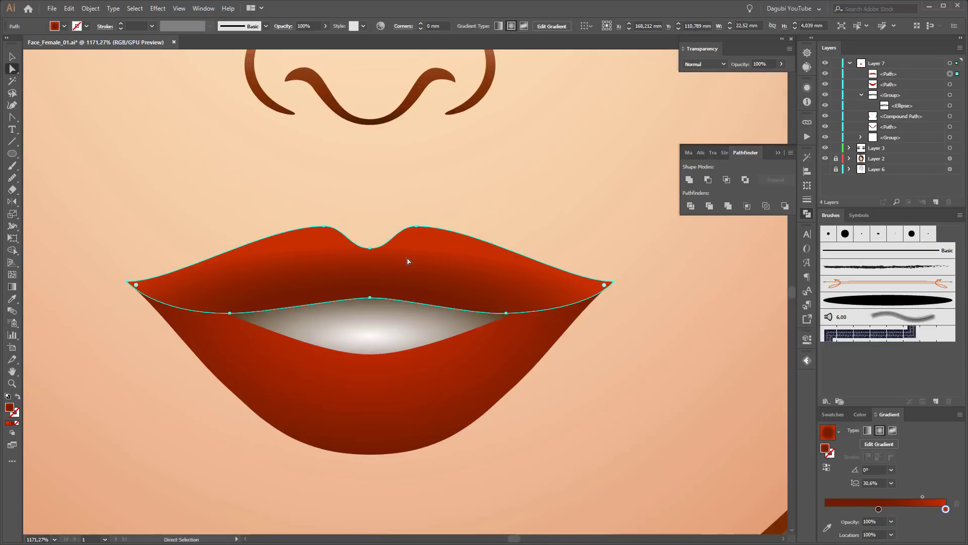
scroll(524, 308, up, 5)
- Lock Layer 3 and deselect the nose with the Pencil tool ready
click(528, 224)
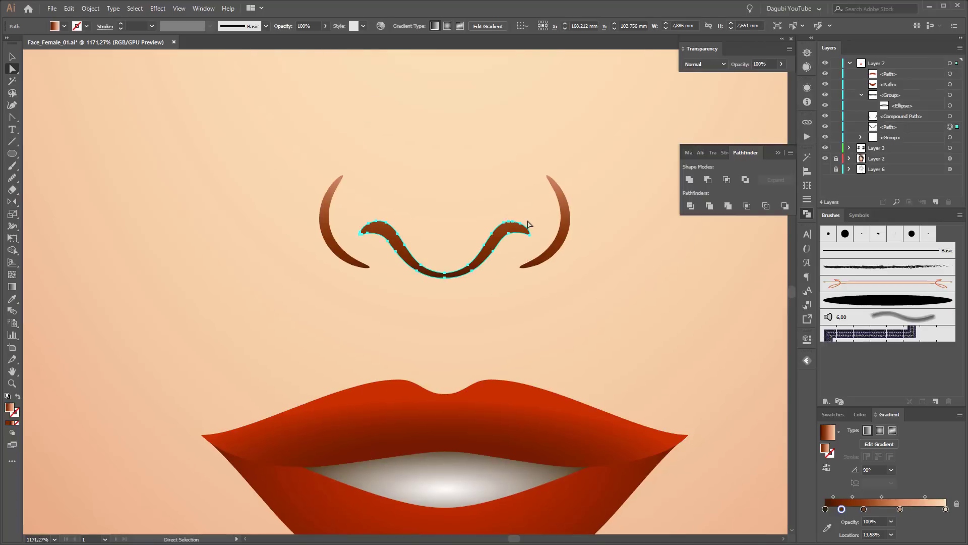
drag(12, 178, 50, 187)
key(ctrl+minus)
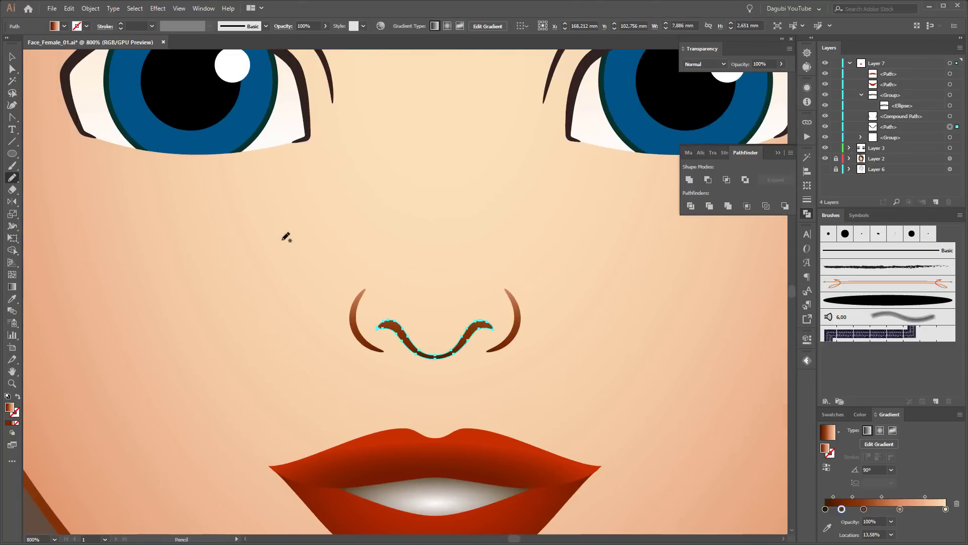
click(836, 148)
key(ctrl+shift+a)
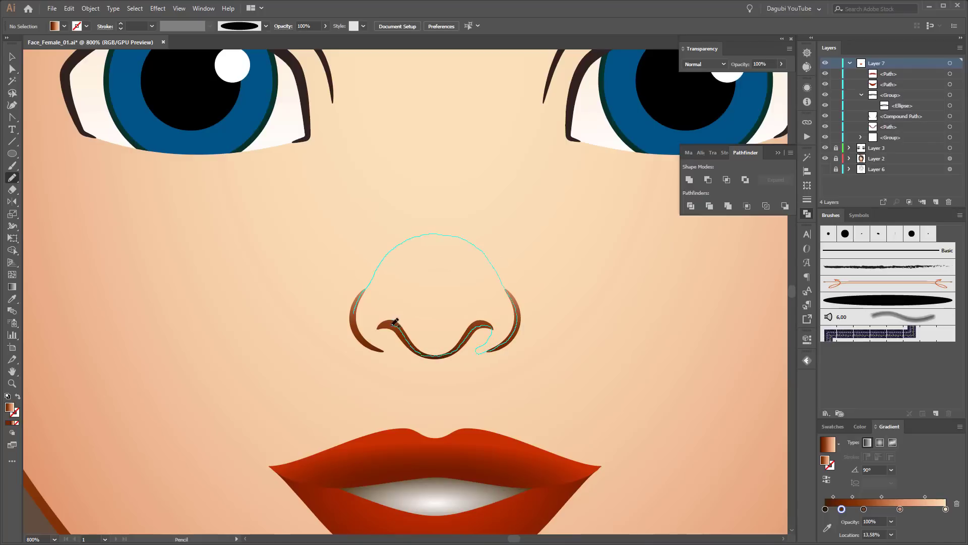
- Finish the smooth nose-top outline, then reshape the right nostril hook and raise the nose-top curve
drag(358, 309, 359, 310)
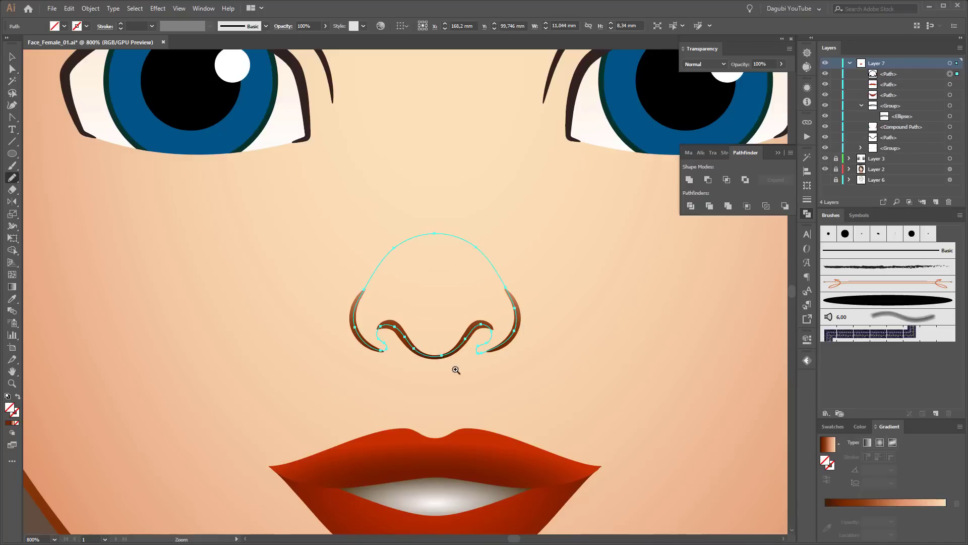
scroll(454, 368, up, 3)
click(12, 70)
scroll(595, 469, up, 1)
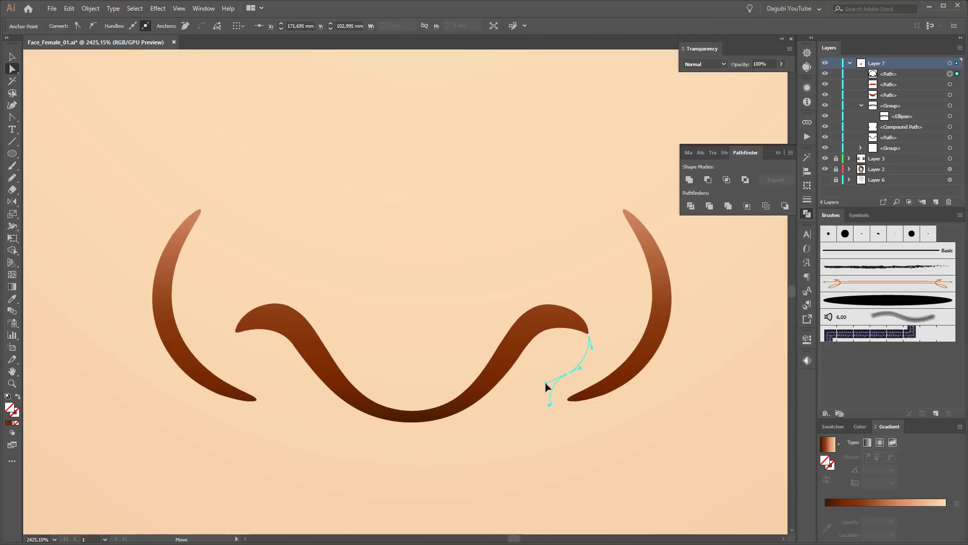
mouse_move(545, 382)
mouse_down()
mouse_move(552, 396)
mouse_move(547, 361)
mouse_up()
scroll(552, 396, up, 3)
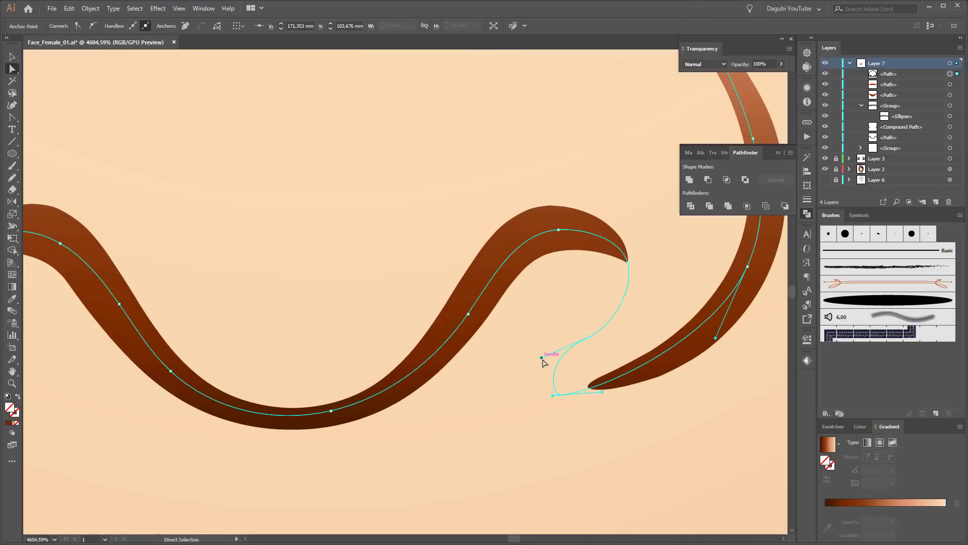
scroll(547, 362, down, 4)
scroll(465, 493, up, 2)
scroll(525, 395, down, 5)
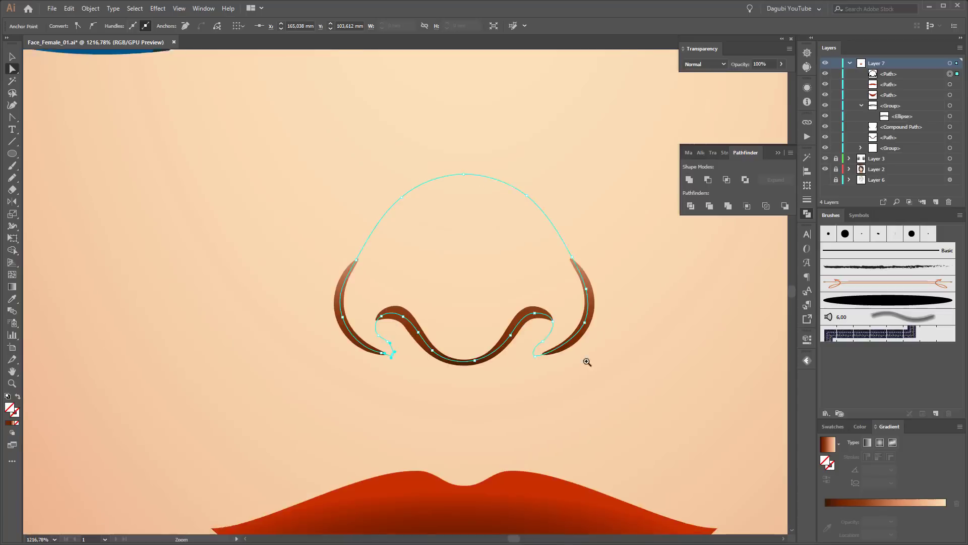
drag(503, 230, 506, 209)
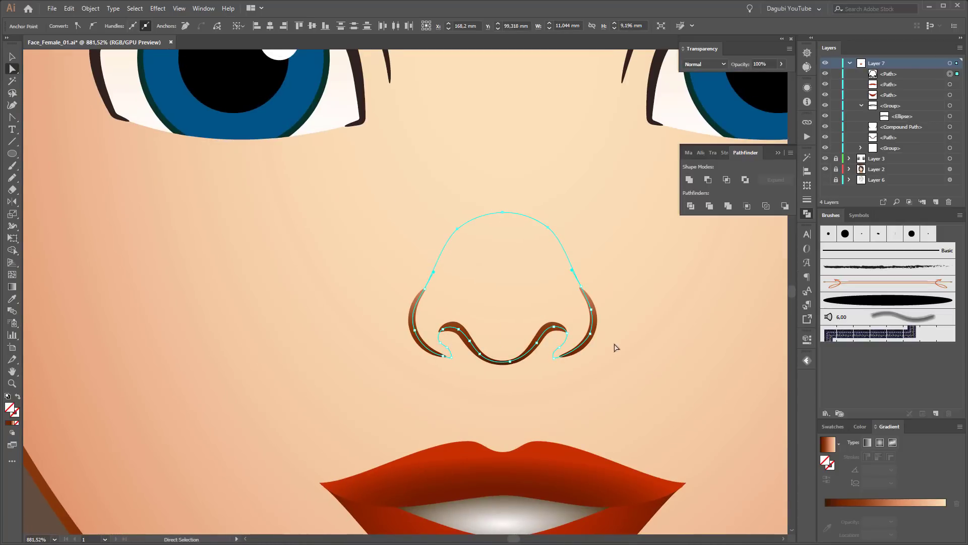
- Fill the nose shape with a skin-tone gradient running vertically down the nose
click(833, 427)
click(902, 472)
click(12, 286)
mouse_move(501, 377)
mouse_down()
mouse_move(505, 205)
mouse_move(504, 417)
mouse_up()
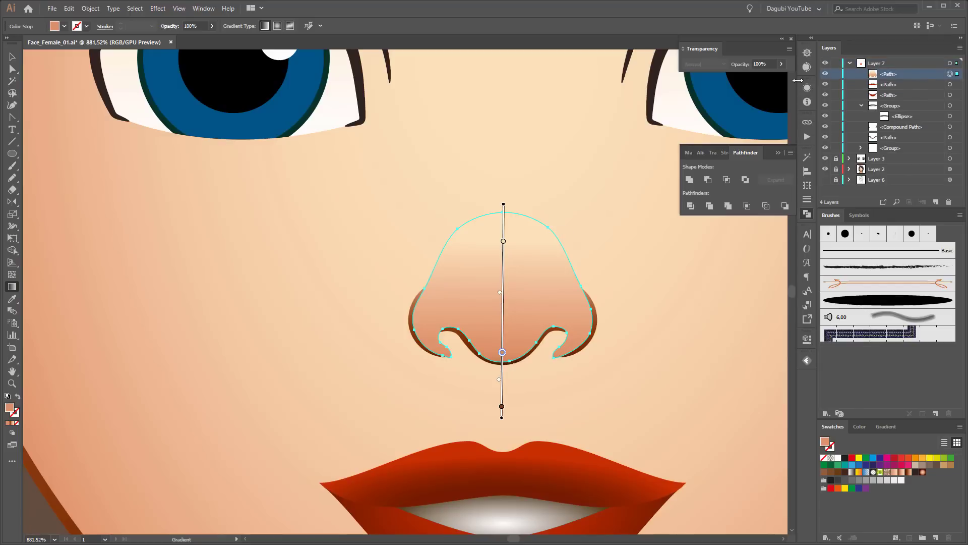
- Set the nose fill to Darken blend mode and move it beneath the nostril shapes
key(a)
click(704, 64)
click(696, 88)
click(719, 337)
drag(904, 87, 903, 142)
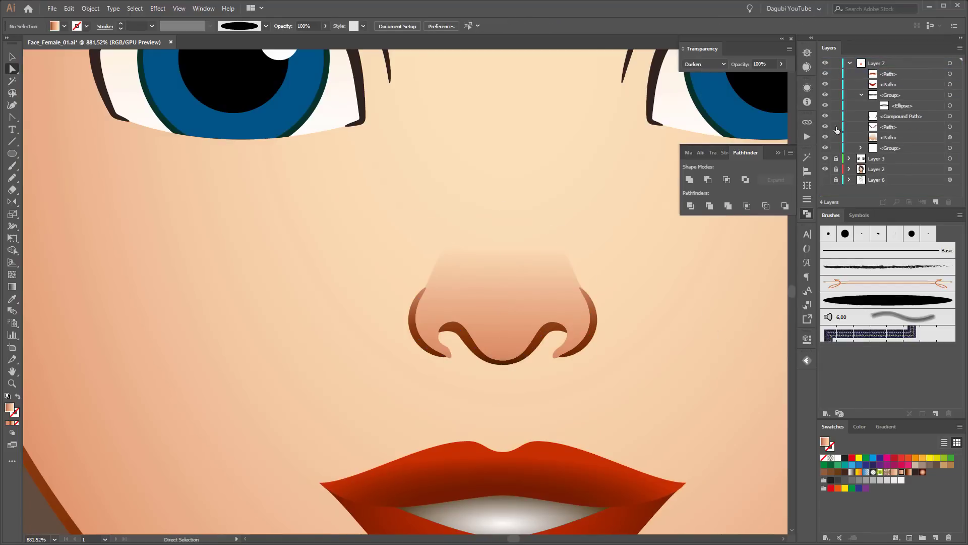
- Reshape the nostril path's inner edge so its ends tuck in neatly
scroll(555, 378, down, 5)
scroll(555, 379, down, 3)
scroll(589, 370, up, 3)
scroll(500, 323, up, 5)
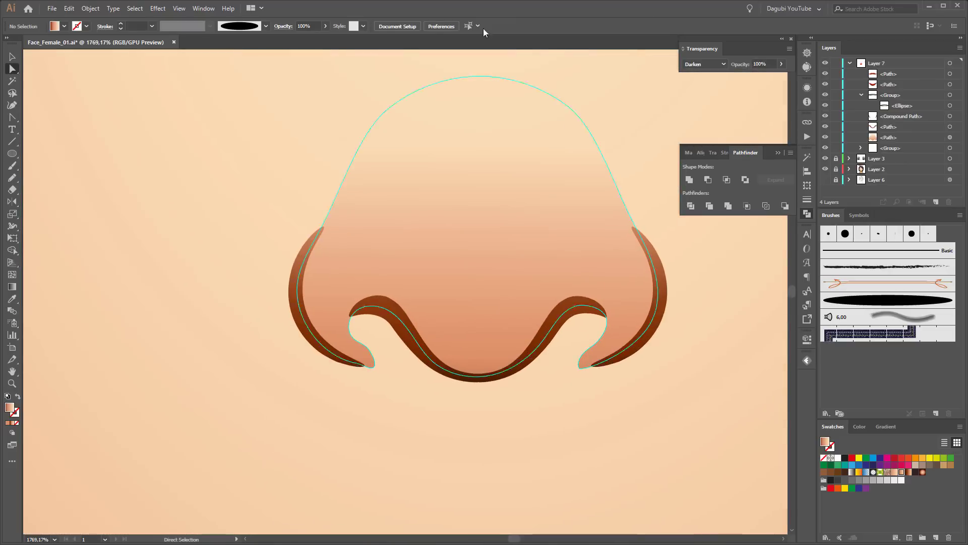
click(455, 314)
scroll(285, 318, up, 3)
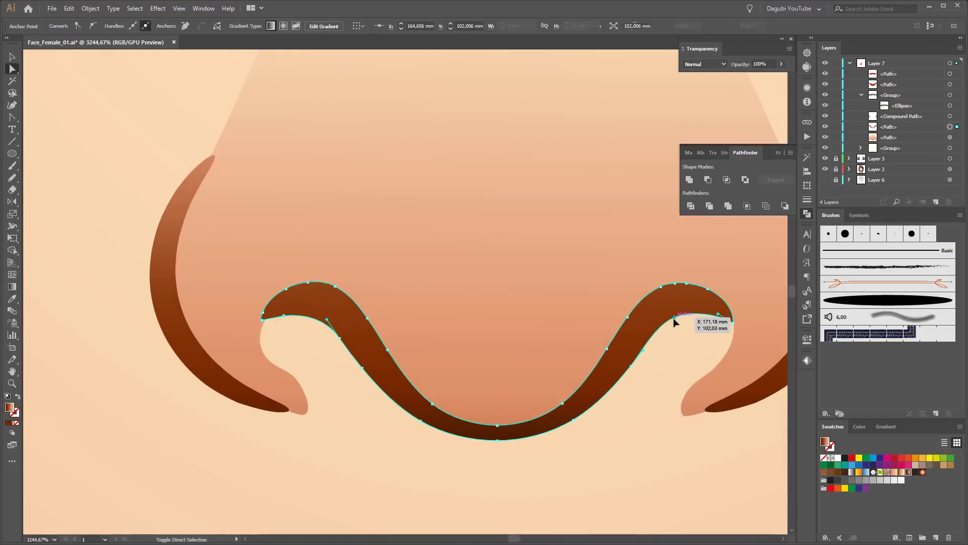
drag(674, 318, 715, 319)
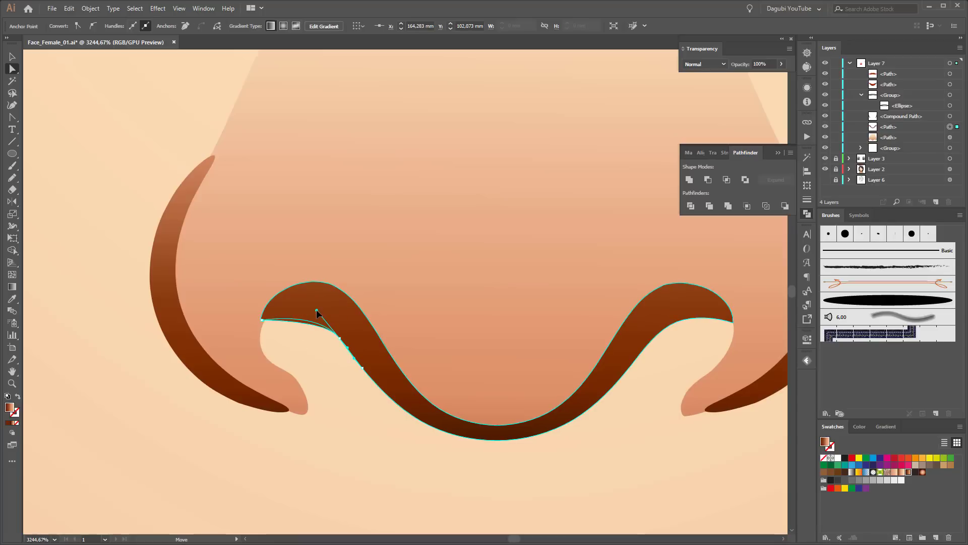
click(681, 323)
key(ctrl+shift+a)
scroll(647, 411, down, 8)
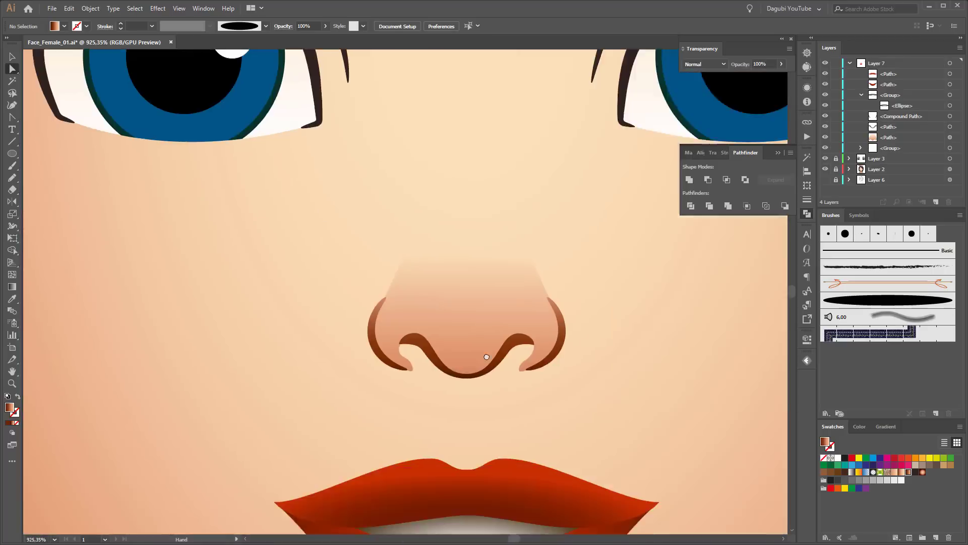
scroll(593, 324, up, 3)
scroll(676, 422, up, 2)
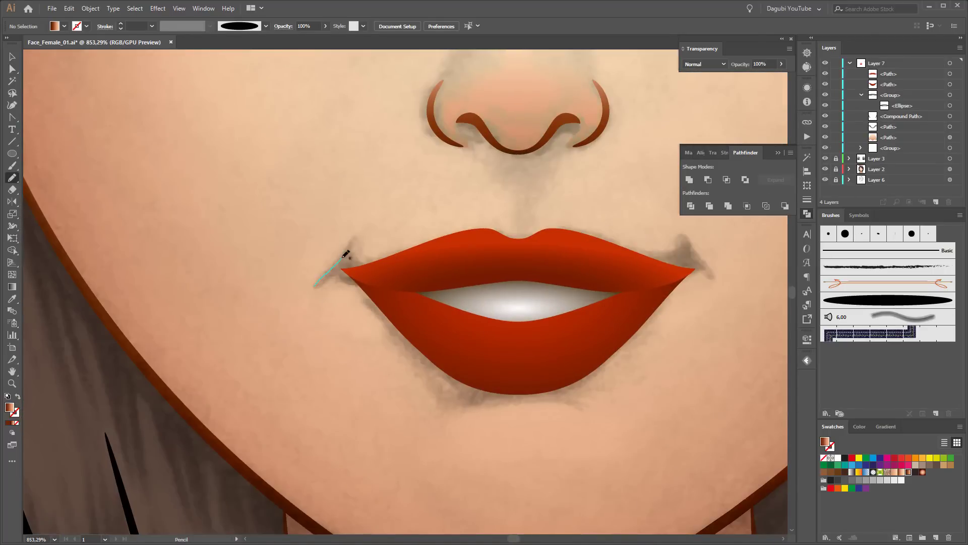
- Draw the left lip-corner shape along the top of the mouth and close it at the corner
drag(358, 253, 465, 357)
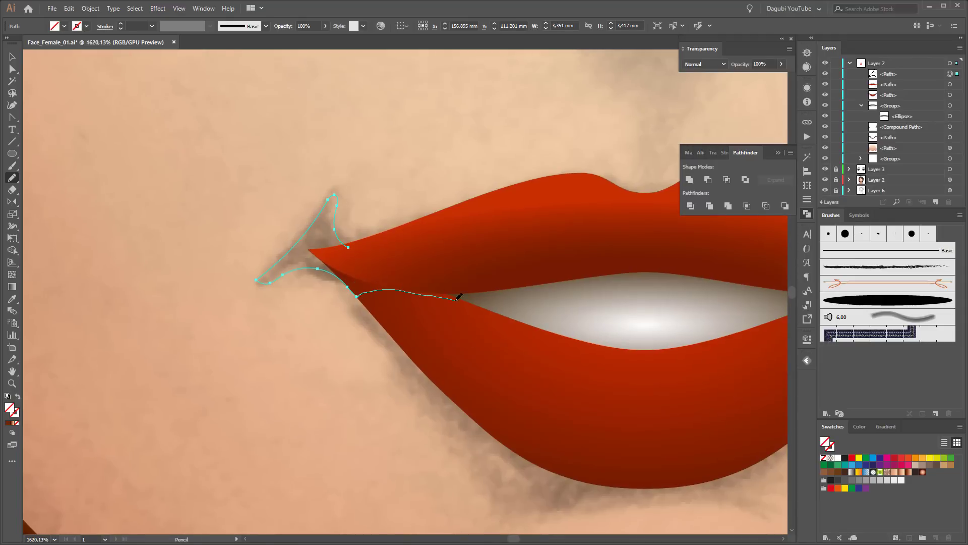
key(a)
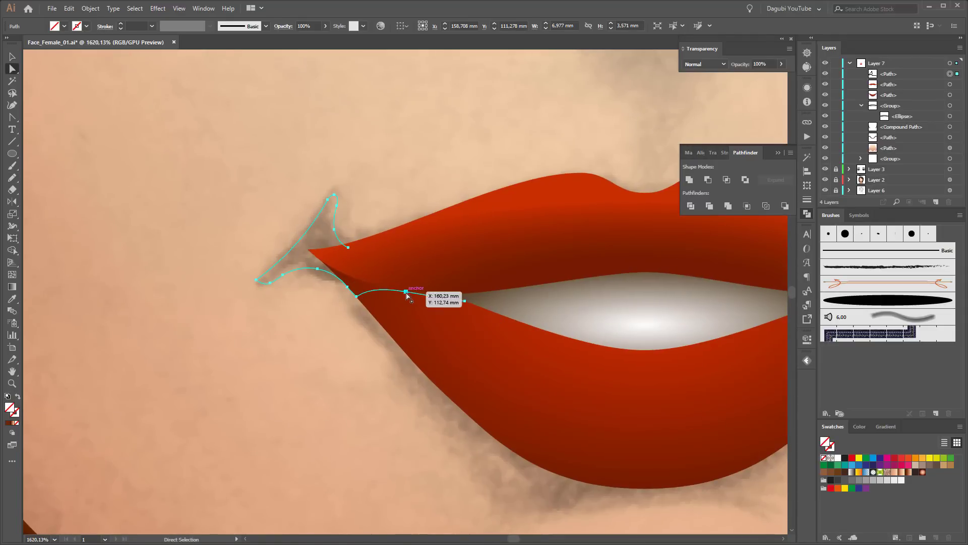
click(406, 292)
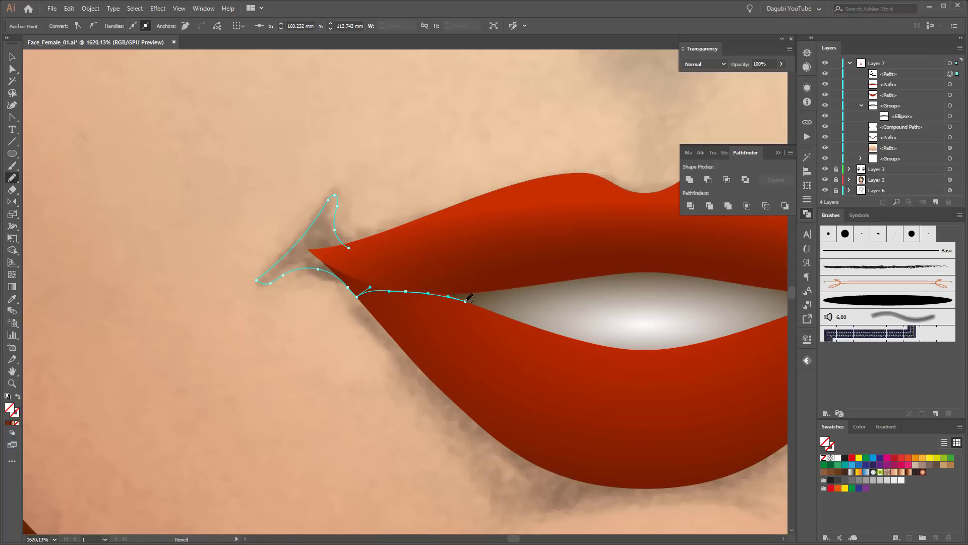
drag(650, 270, 649, 271)
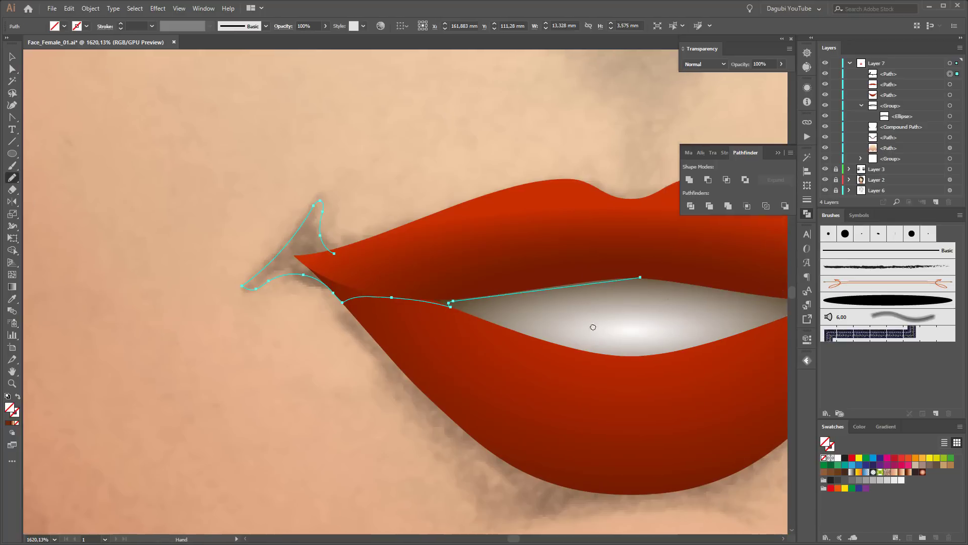
scroll(555, 282, up, 2)
ctrl+click(528, 279)
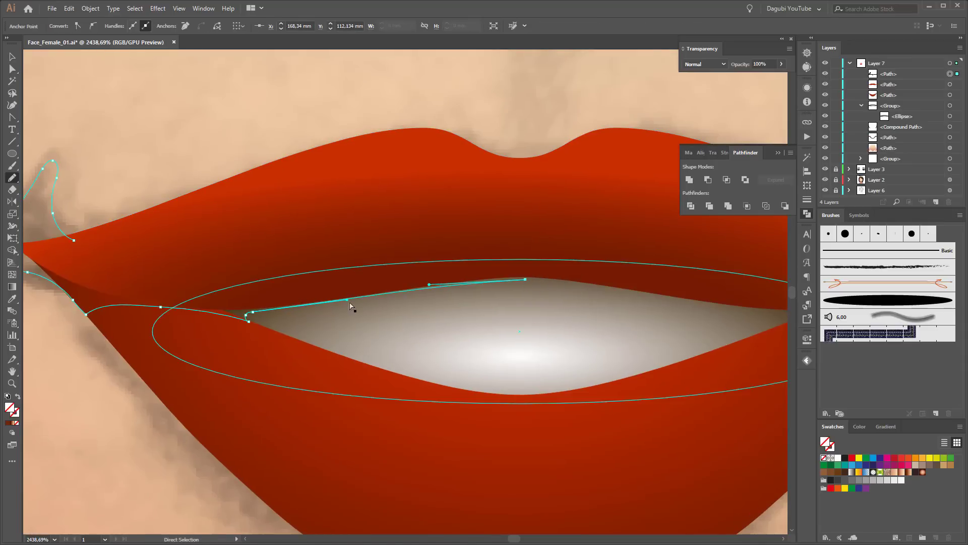
key(n)
drag(81, 239, 130, 270)
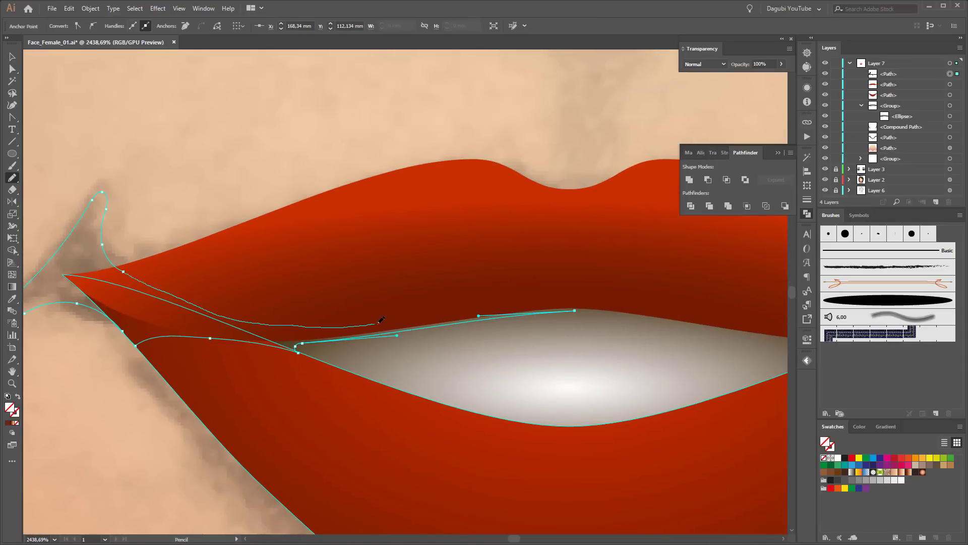
drag(579, 300, 575, 302)
scroll(411, 303, up, 3)
scroll(458, 277, up, 2)
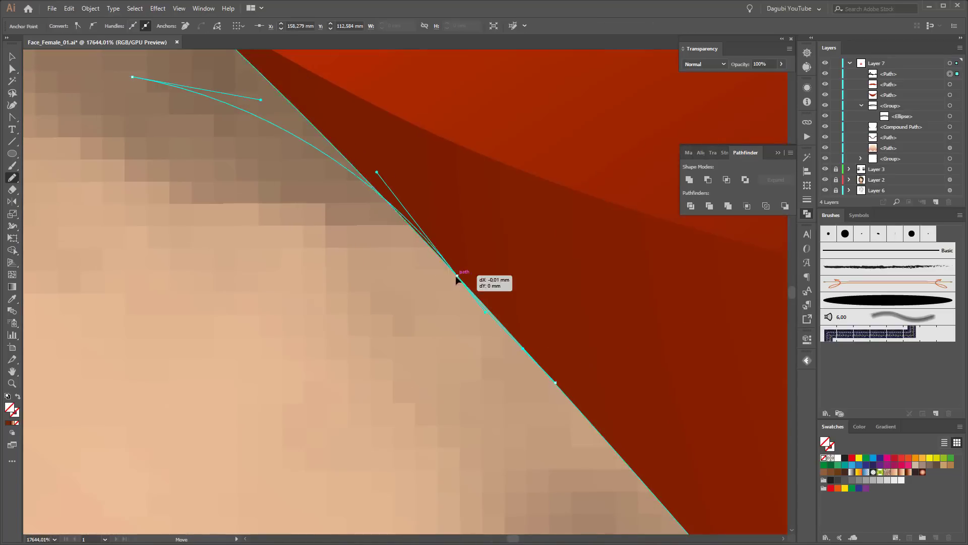
scroll(404, 252, down, 4)
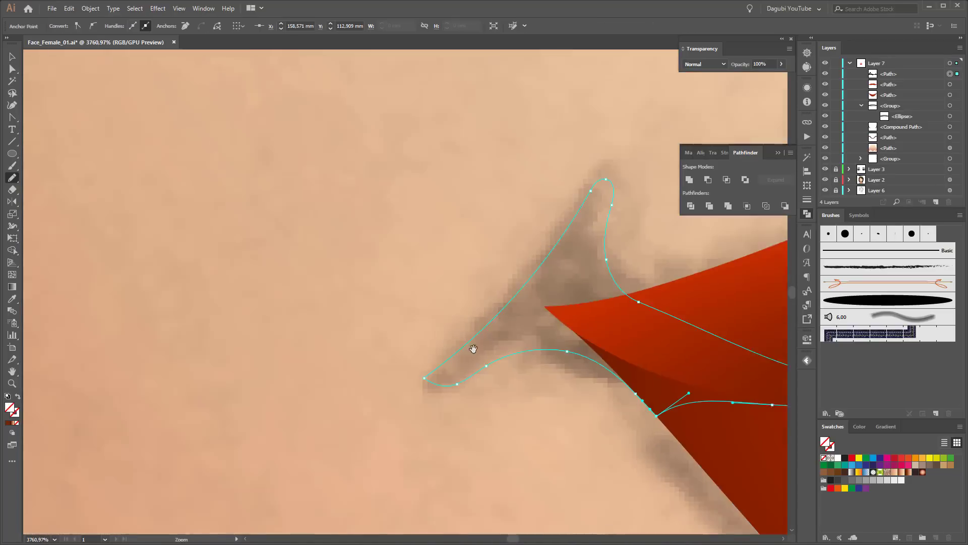
- Fill the lip-corner shape green and align its end anchor at the lip centre
click(951, 457)
scroll(404, 302, right, 5)
key(a)
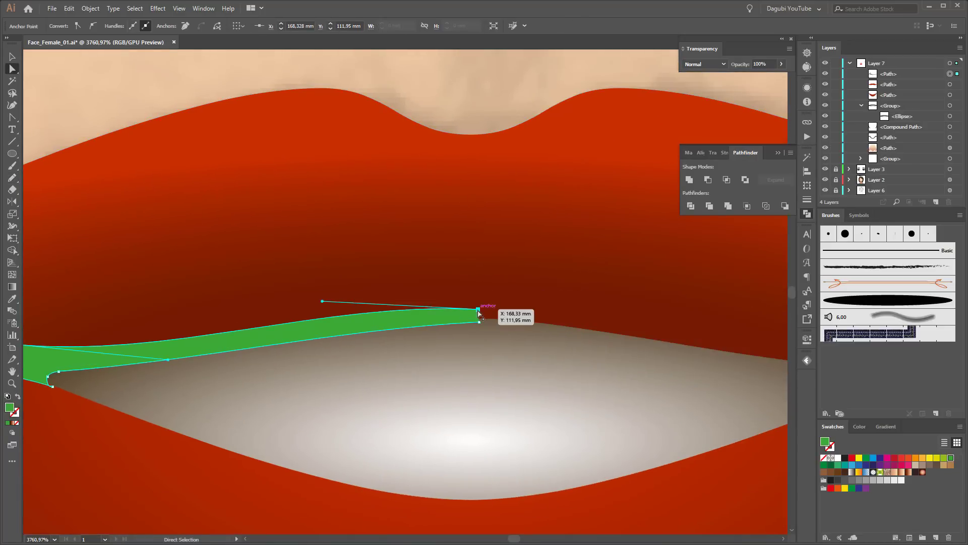
drag(476, 313, 480, 322)
- Reflect a copy of the shape across the lip centre for the right side
key(v)
click(177, 342)
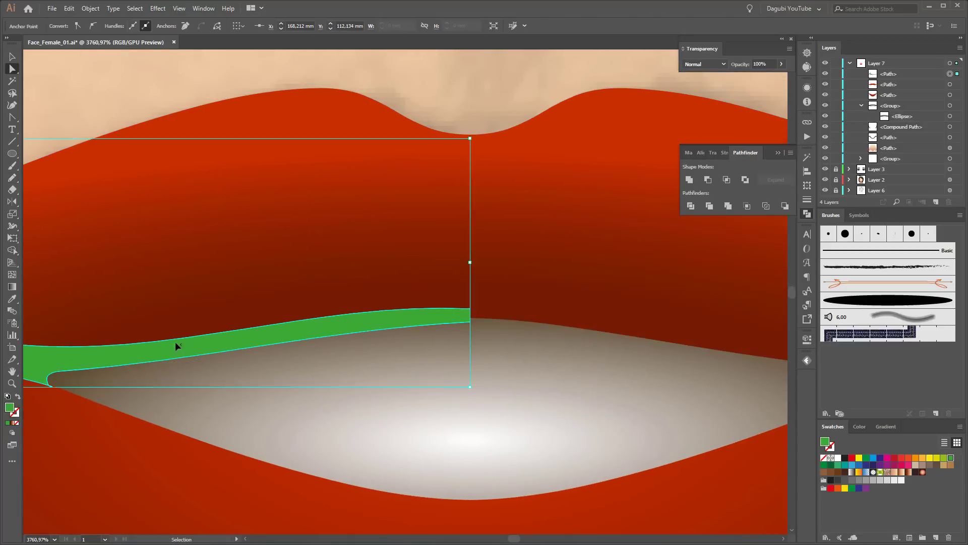
key(o)
alt+click(470, 308)
click(176, 321)
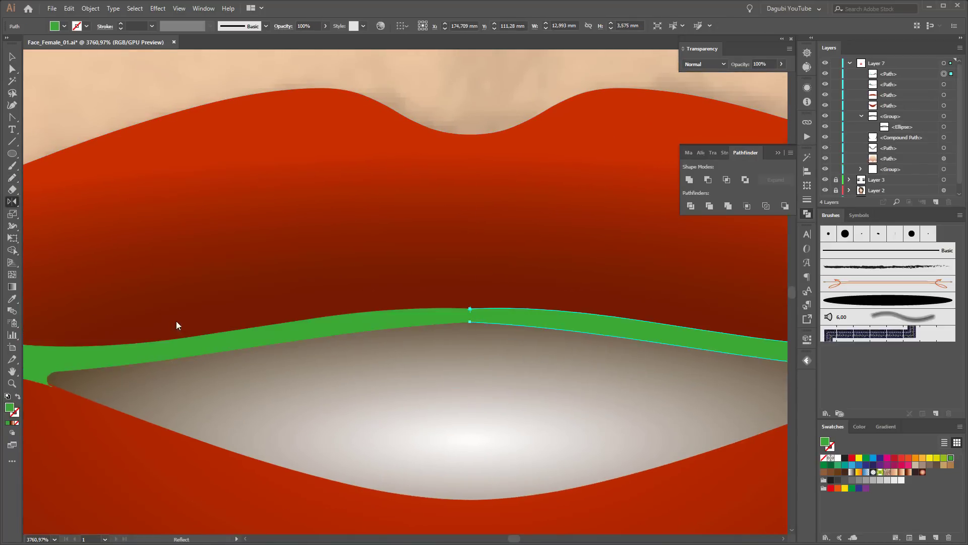
scroll(525, 338, down, 4)
- Group both mouth-line halves, then join and smooth their top centre anchor
shift+click(186, 341)
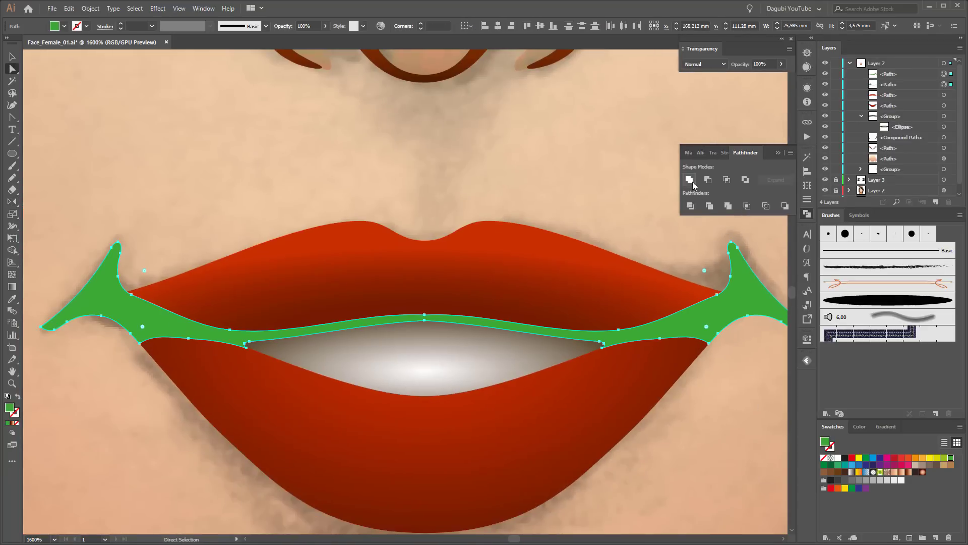
key(ctrl+g)
key(a)
key(ctrl+equal)
key(ctrl+equal)
drag(422, 339, 421, 348)
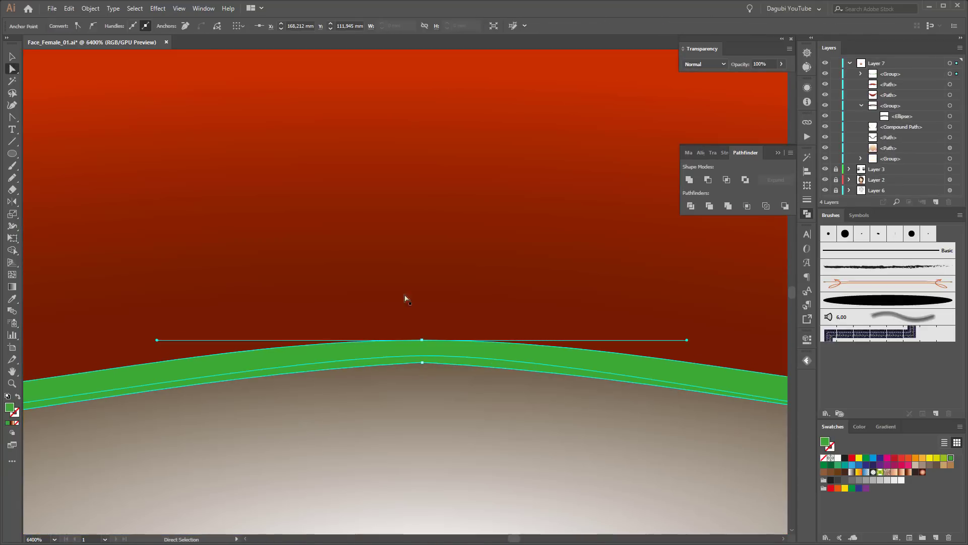
key(ctrl+minus)
key(ctrl+minus)
key(ctrl+minus)
- Fill the mouth line with the brown gradient swatch and make it radial
click(883, 471)
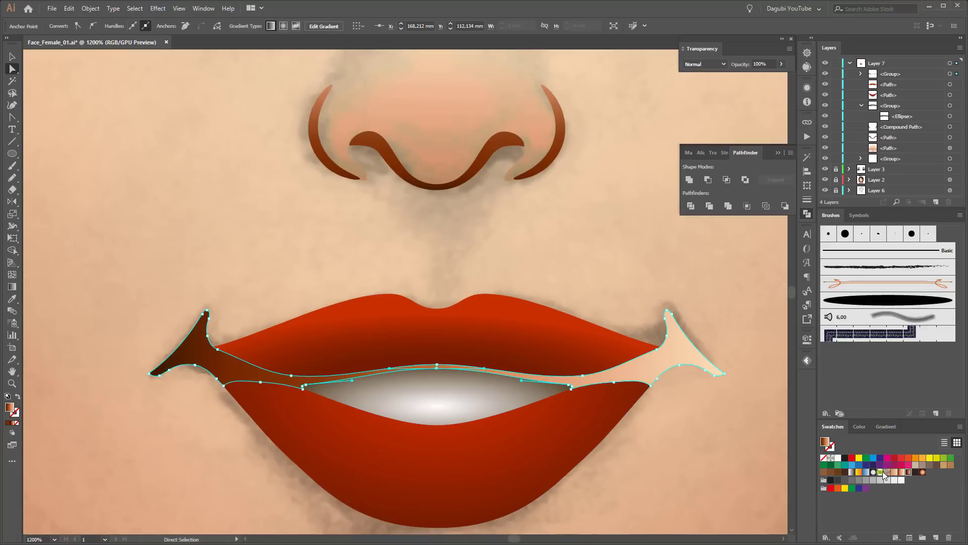
click(890, 414)
click(880, 430)
click(12, 286)
key(ctrl+minus)
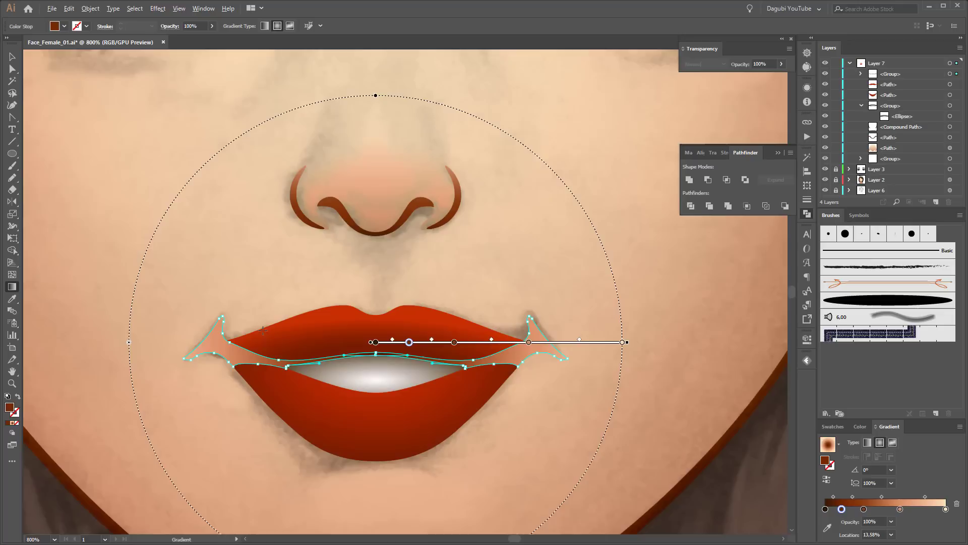
- Remove two extra gradient stops and move the middle stop to 62.76%
drag(529, 344, 530, 383)
mouse_move(864, 509)
mouse_down()
mouse_move(864, 535)
mouse_move(841, 535)
mouse_up()
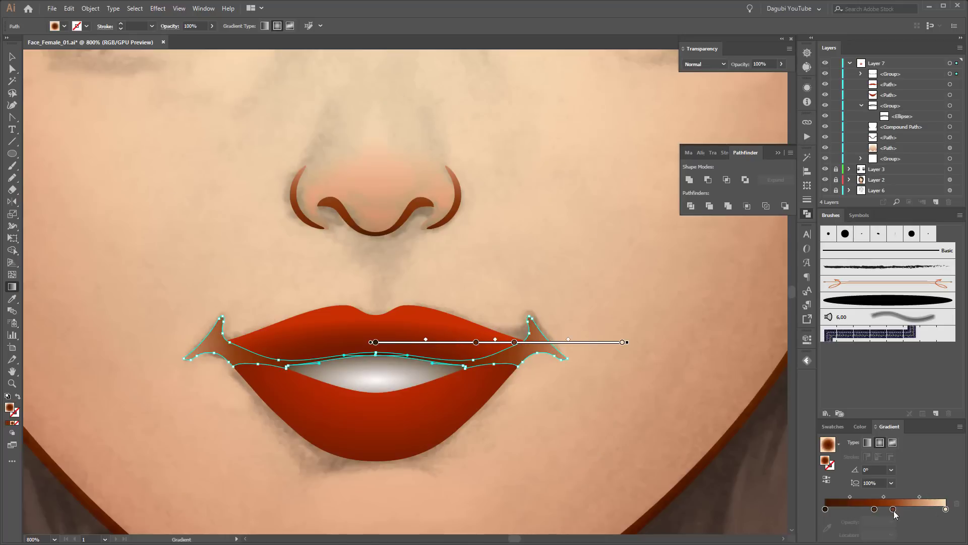
mouse_move(900, 509)
mouse_down()
mouse_move(913, 510)
mouse_move(892, 509)
mouse_move(860, 535)
mouse_up()
drag(892, 509, 901, 509)
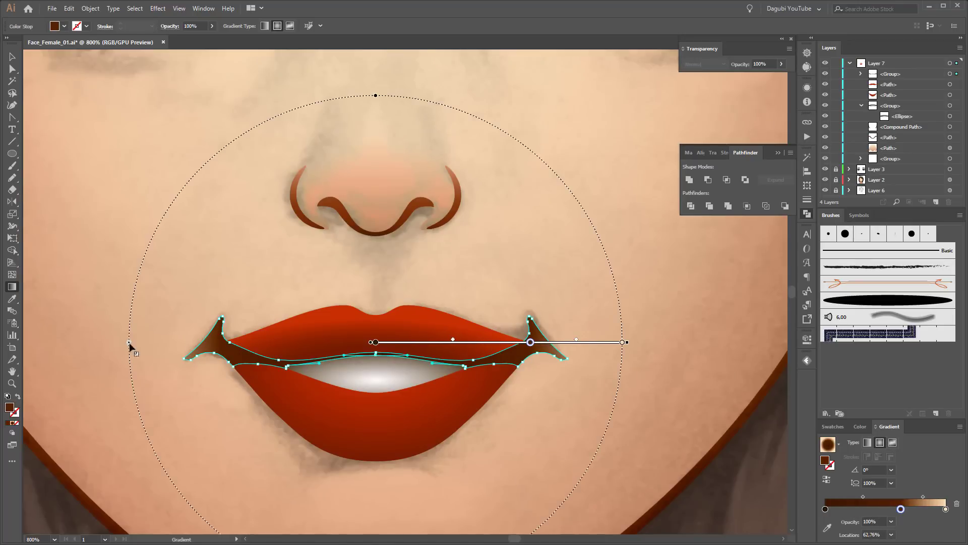
- Reposition the lip-corner gradient below the lips and shift its middle stop left
scroll(158, 342, down, 5)
key(ctrl+shift+a)
scroll(562, 456, up, 4)
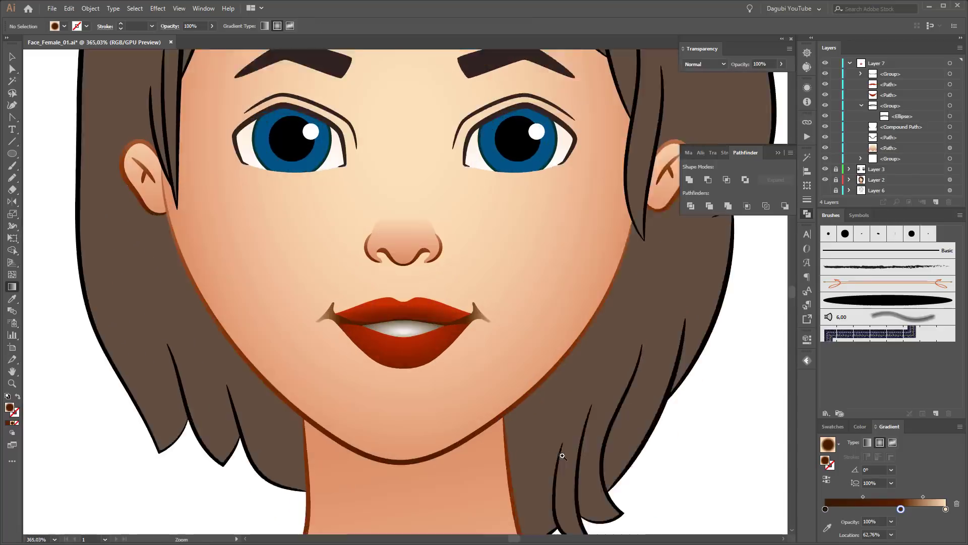
scroll(563, 455, up, 2)
click(333, 315)
drag(448, 319, 449, 345)
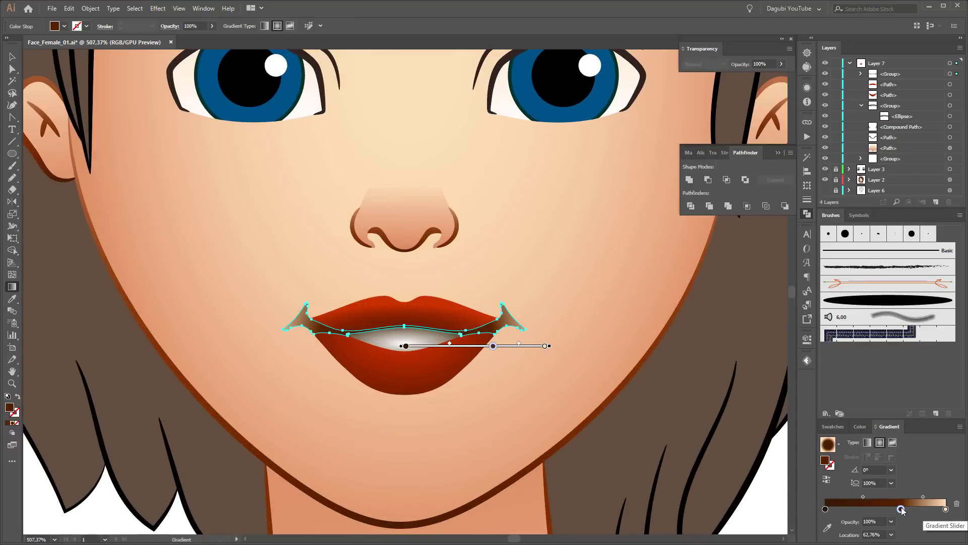
drag(900, 509, 884, 509)
- Set the end gradient stop to the warm orange f4bb81
double_click(946, 509)
key(Escape)
double_click(945, 509)
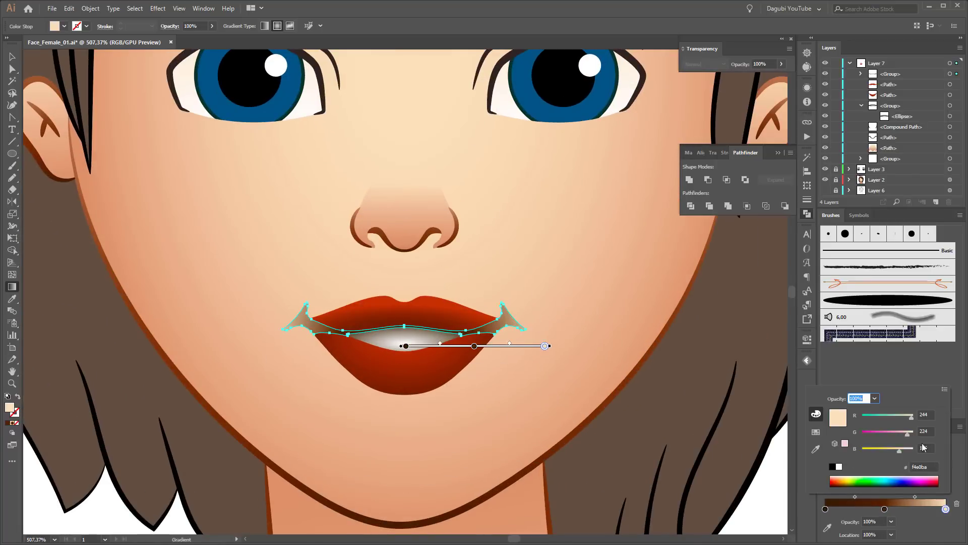
drag(899, 448, 888, 451)
key(Escape)
- Move the middle stop to 55.92% and flatten the gradient ellipse to 63.6% aspect
drag(474, 345, 484, 345)
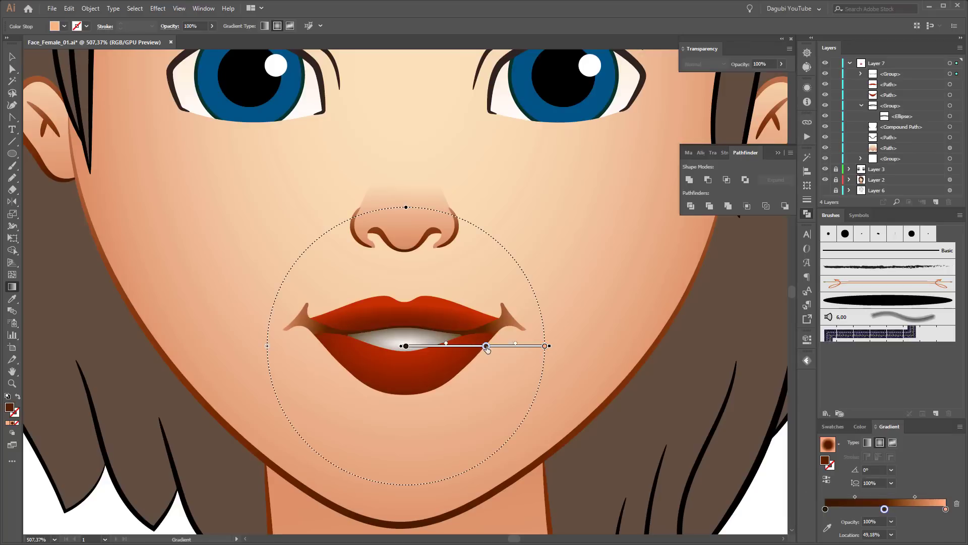
drag(406, 257, 406, 282)
drag(893, 509, 907, 509)
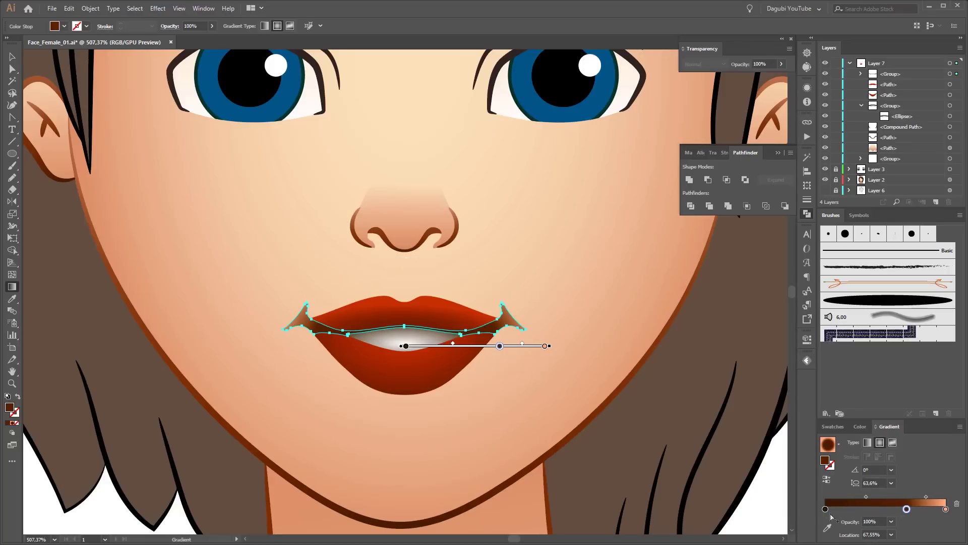
double_click(825, 509)
key(Escape)
- Zoom to fit the drawing and select the eye outline paths
key(ctrl+shift+a)
key(ctrl+0)
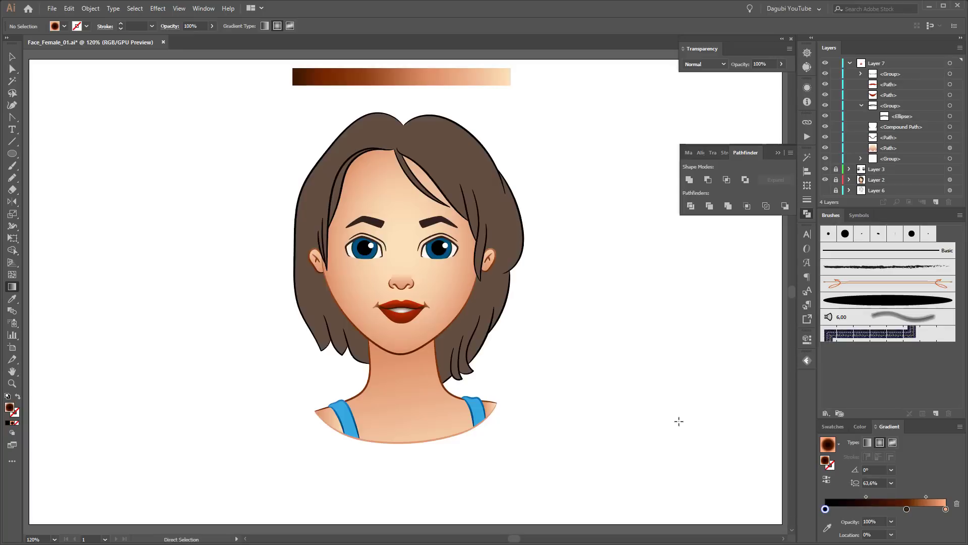
scroll(681, 429, up, 5)
click(479, 264)
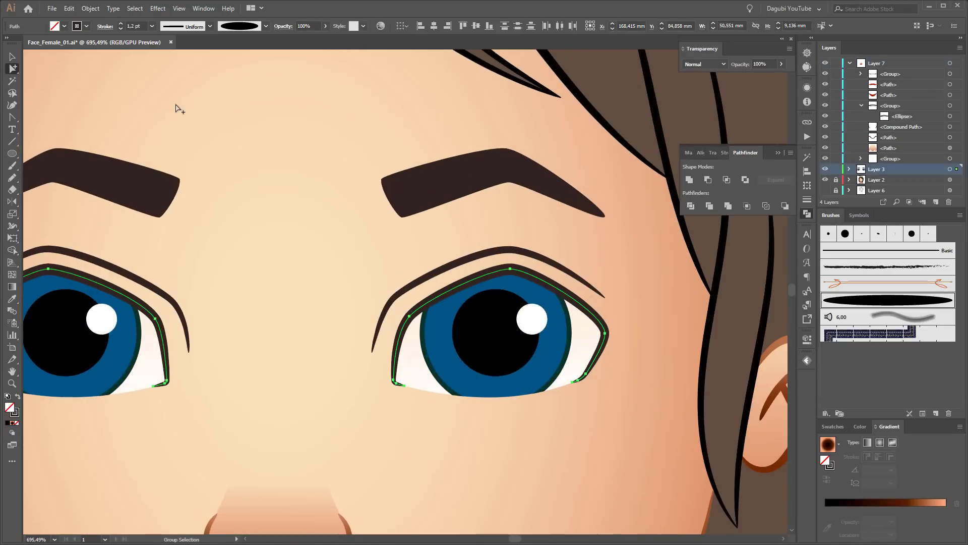
- Select both eye crease lines and their top anchors with Direct Selection
scroll(293, 151, left, 3)
click(133, 250)
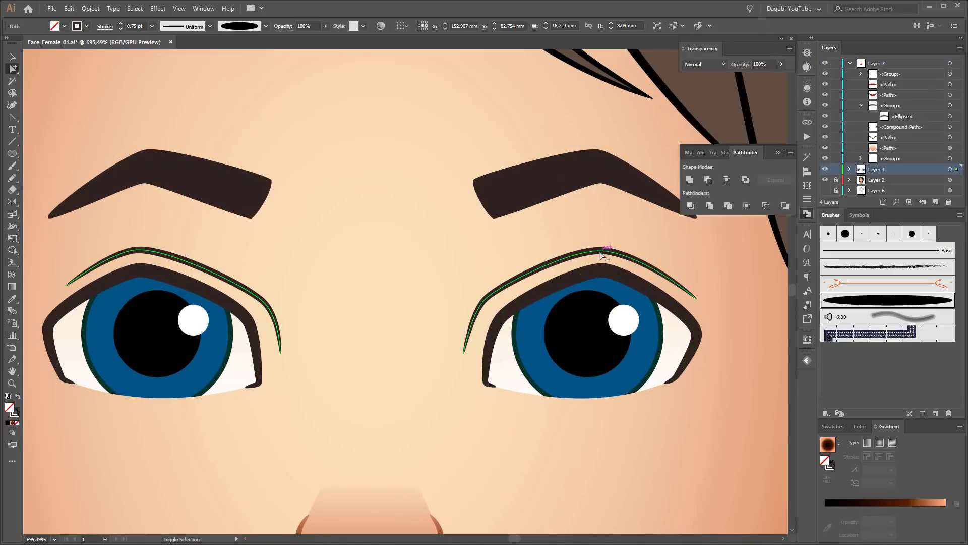
shift+click(609, 255)
click(12, 69)
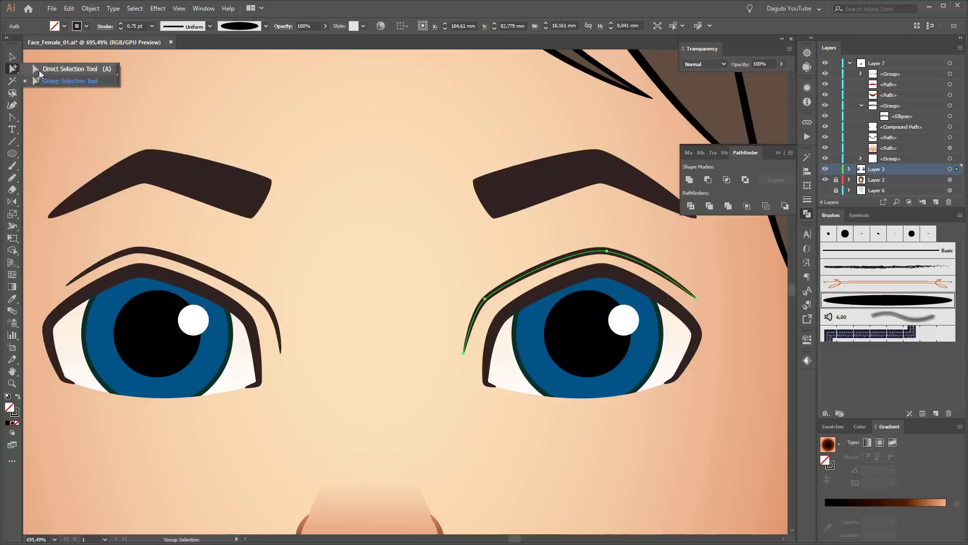
click(132, 246)
shift+click(606, 246)
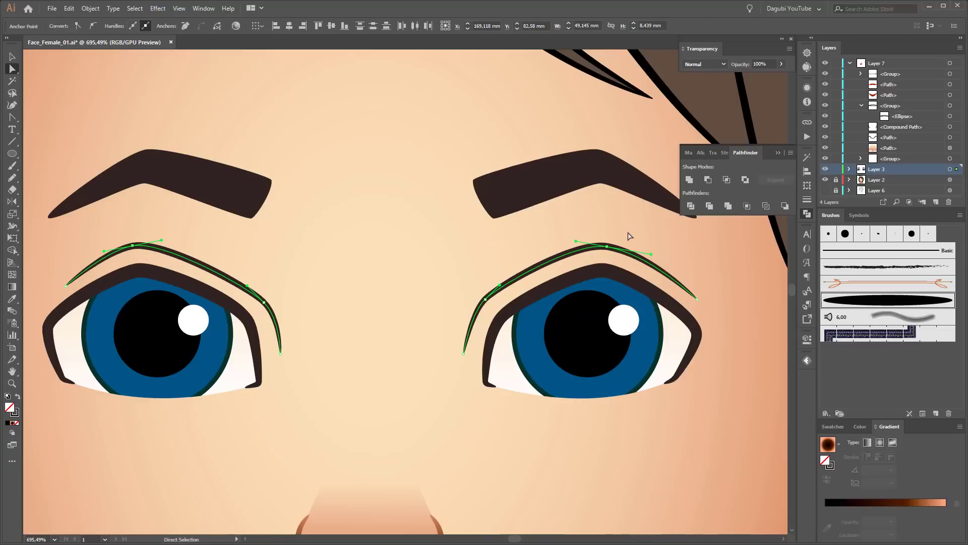
- Zoom out, collapse Layer 7 and create a new top layer named Mesh
key(ctrl+0)
click(129, 173)
click(850, 63)
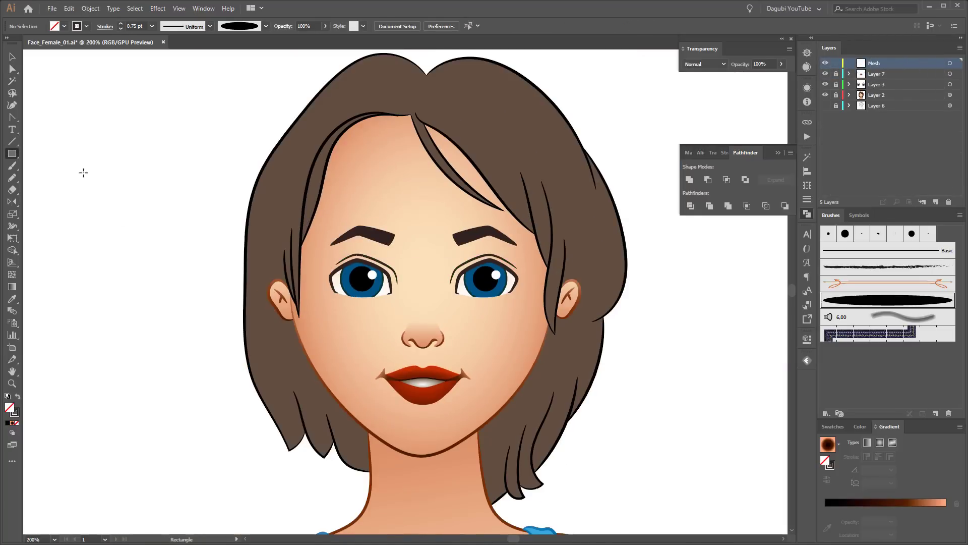
- Draw a rectangle from the brows to above the lips with white fill and no stroke
drag(328, 205, 520, 362)
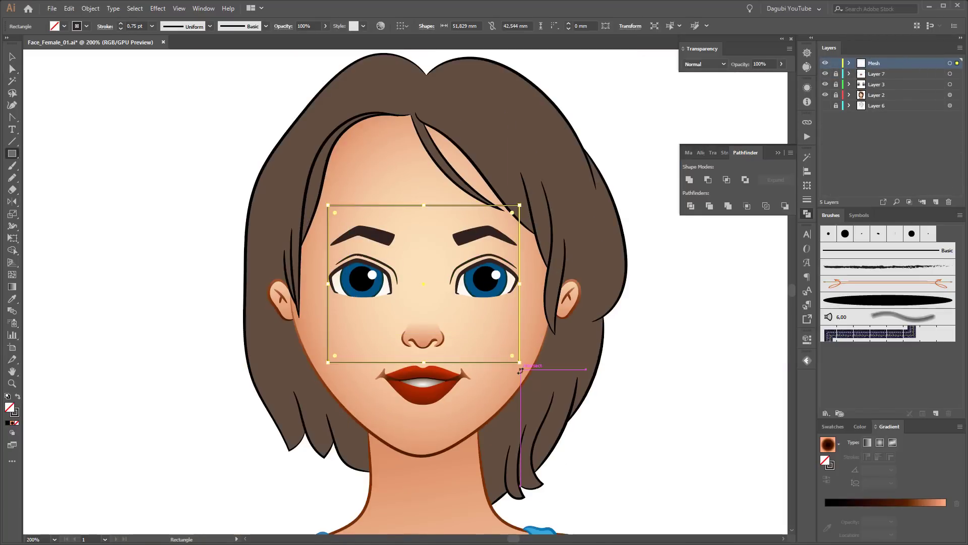
click(825, 468)
key(slash)
click(837, 495)
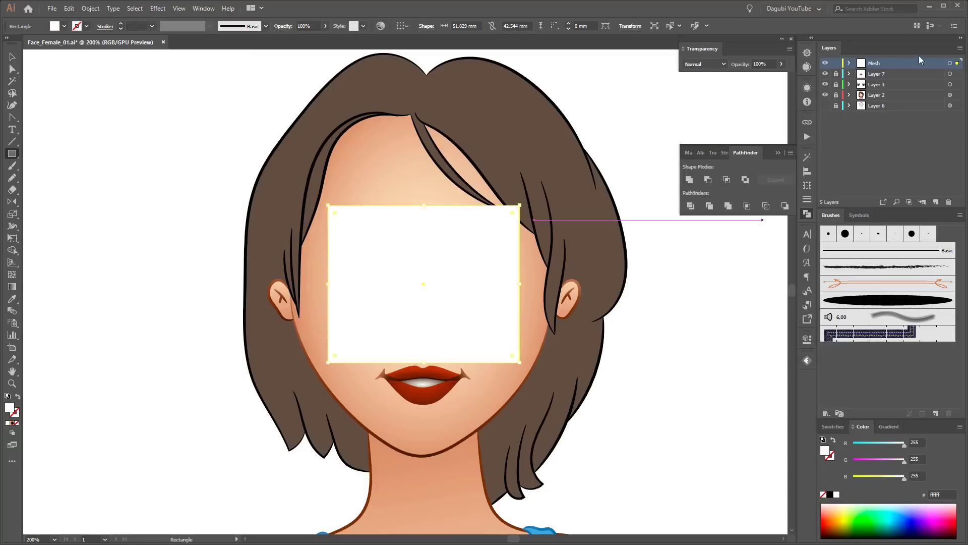
- Set the rectangle to Multiply blend mode and add a mesh point between the eyes
click(950, 74)
click(706, 64)
click(698, 85)
key(u)
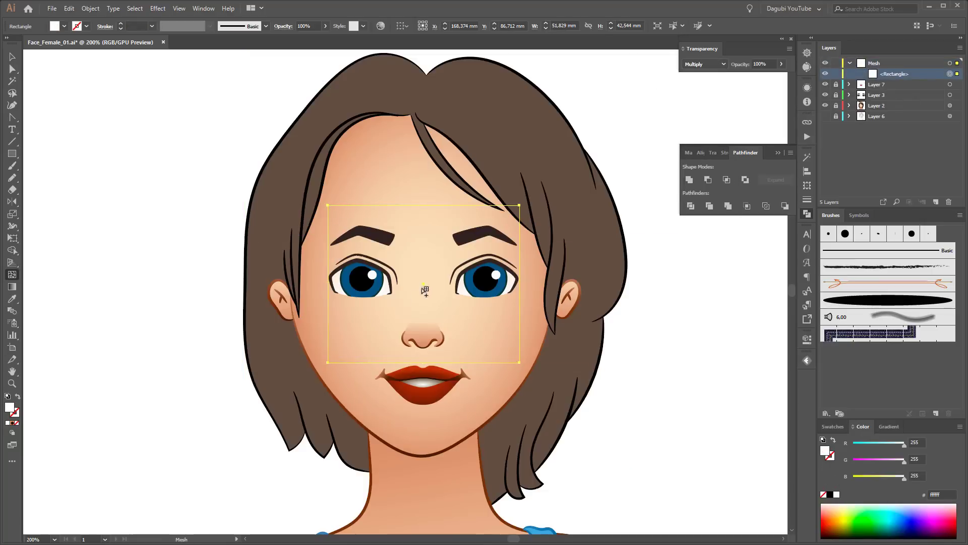
click(427, 286)
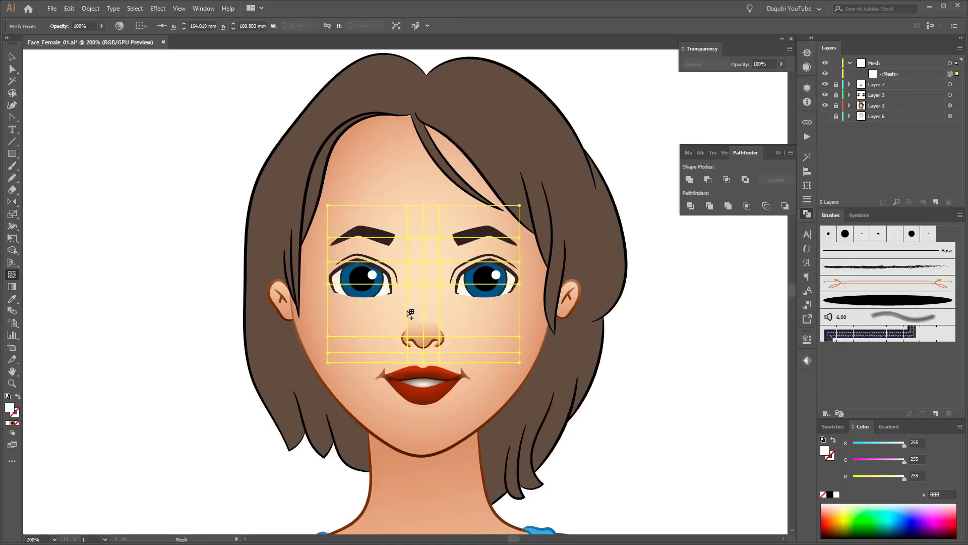
- Change the Mesh layer's colour to dark green
double_click(908, 63)
click(527, 142)
click(522, 288)
click(555, 217)
- Spread the eyebrow-row mesh points apart and squeeze the nose-column points toward the centre
key(a)
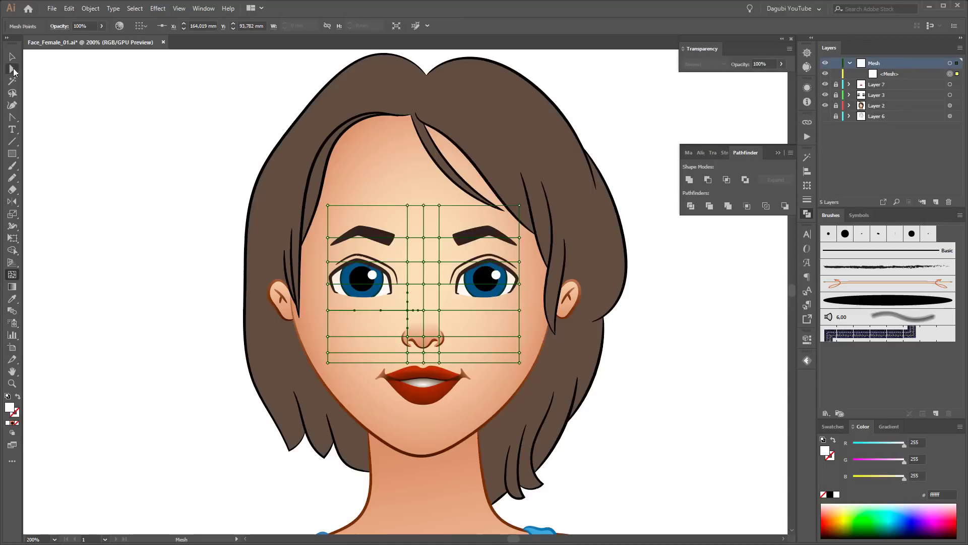
scroll(426, 282, up, 1)
scroll(427, 282, up, 1)
key(q)
mouse_move(376, 167)
mouse_down()
mouse_move(469, 194)
mouse_move(525, 182)
mouse_up()
key(s)
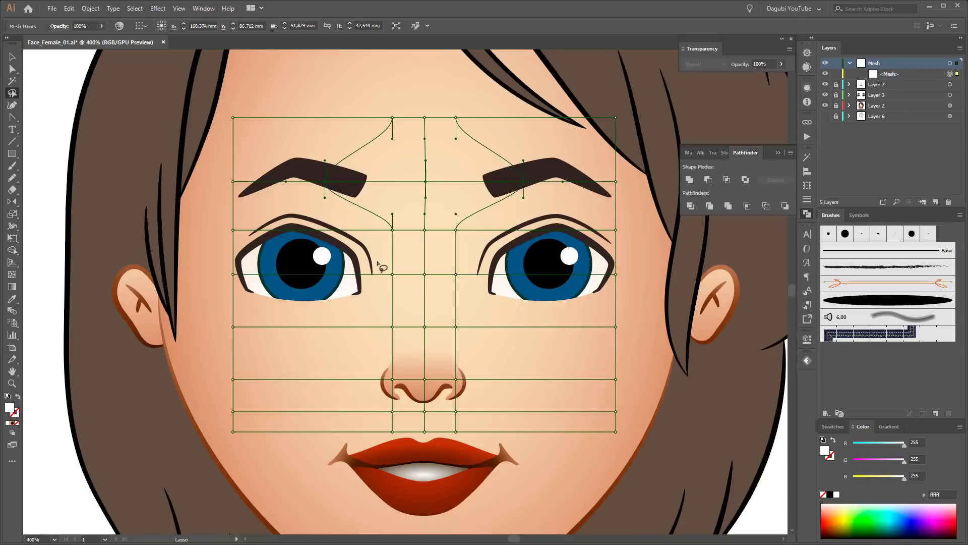
click(12, 214)
drag(456, 277, 441, 275)
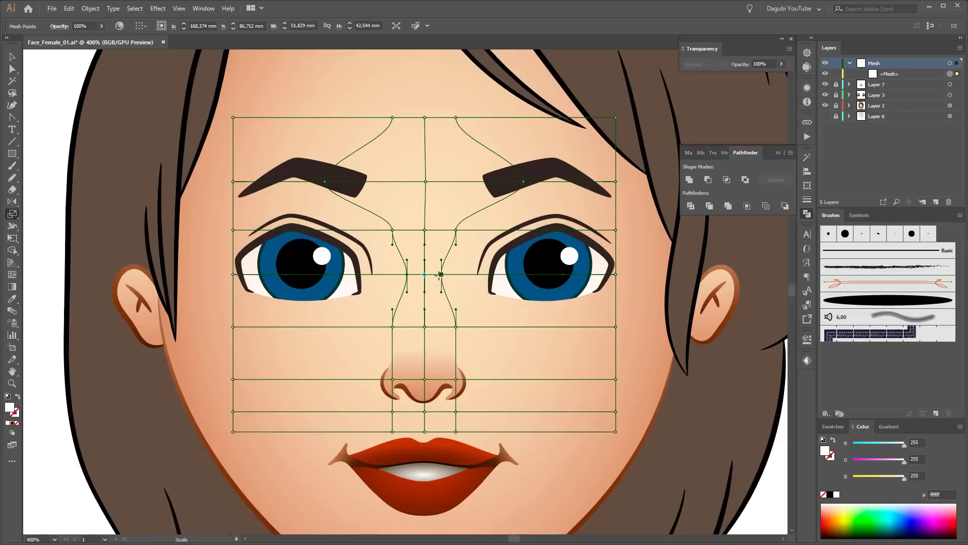
- Pull the nose mesh points inward, spread the nose-wing points, and smooth the bridge curve
key(s)
drag(479, 326, 462, 327)
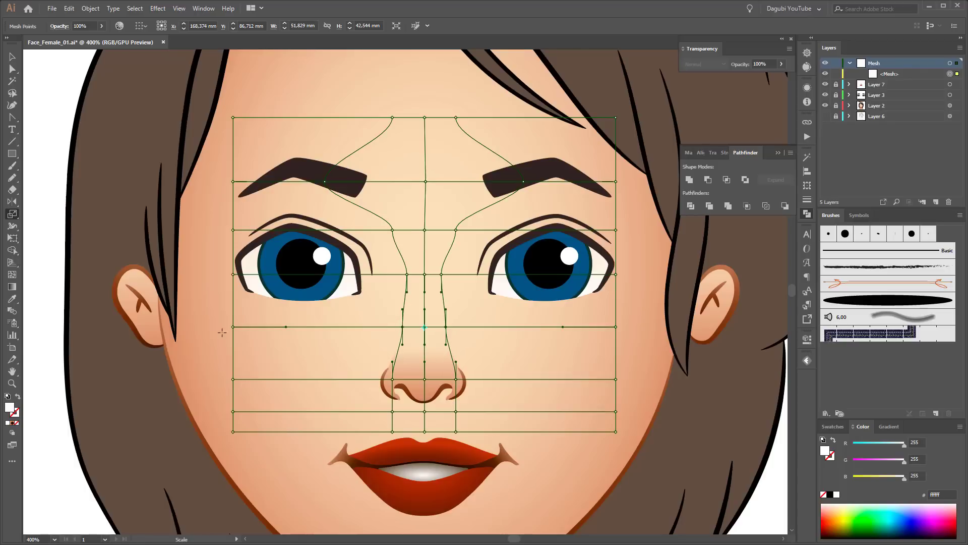
key(s)
drag(443, 414, 451, 415)
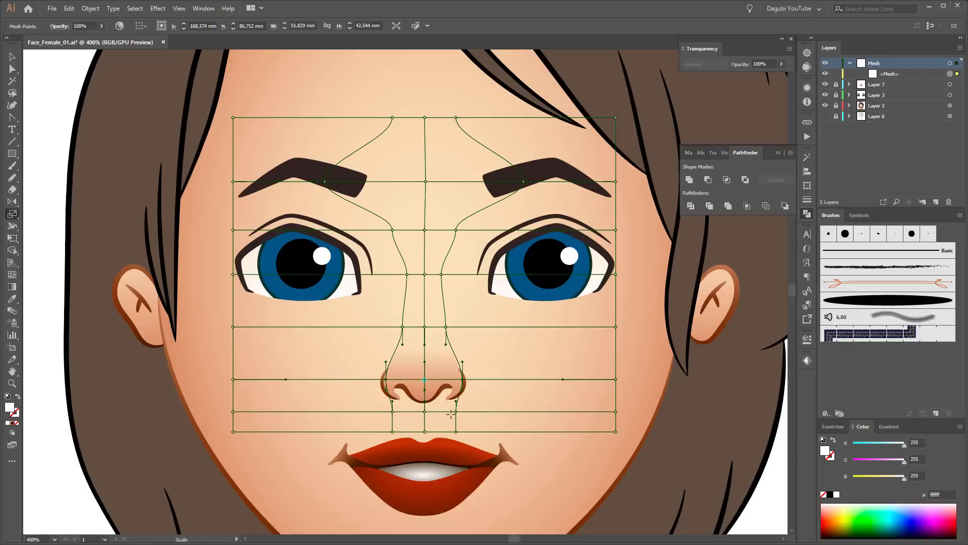
click(12, 69)
click(446, 327)
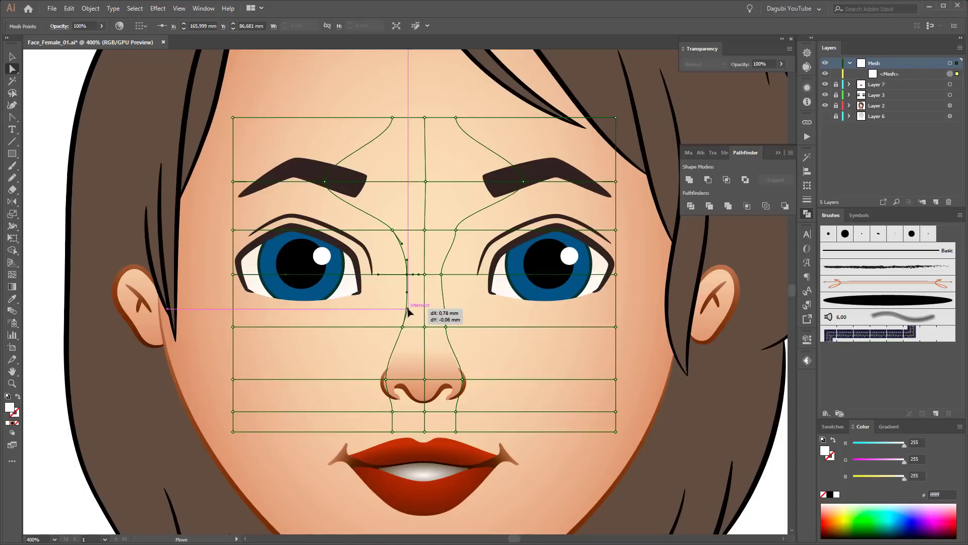
drag(441, 259, 464, 254)
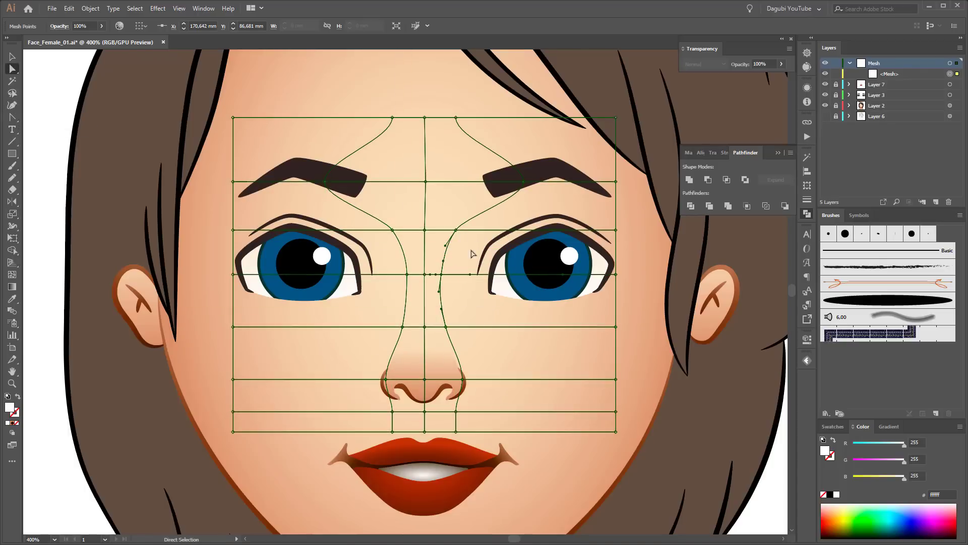
- Lasso the top row of mesh points and spread them outward toward the brows
key(q)
drag(323, 103, 328, 106)
key(s)
drag(456, 118, 520, 118)
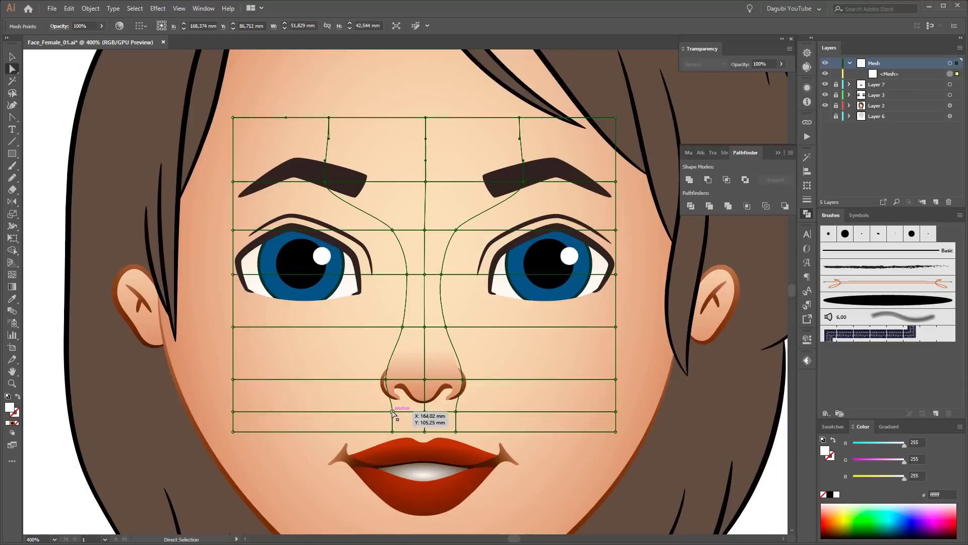
- Move the mesh row under the nostrils and add vertical mesh lines on both sides of the nose
click(12, 69)
drag(217, 401, 673, 422)
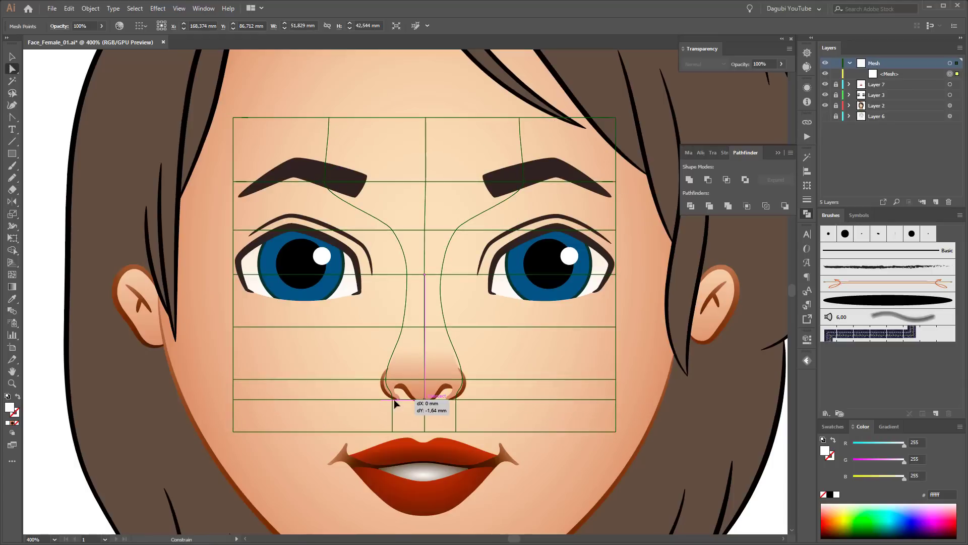
drag(384, 410, 384, 401)
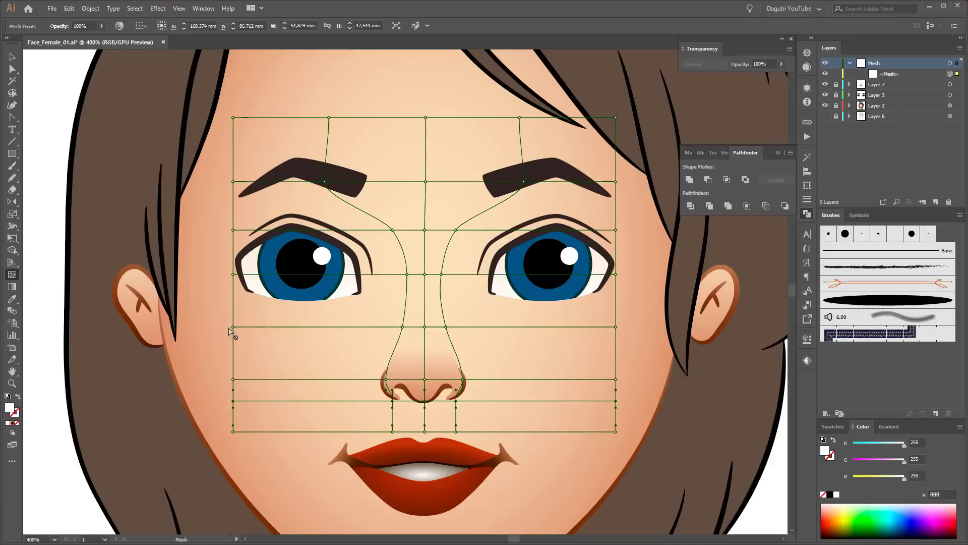
click(449, 274)
click(401, 275)
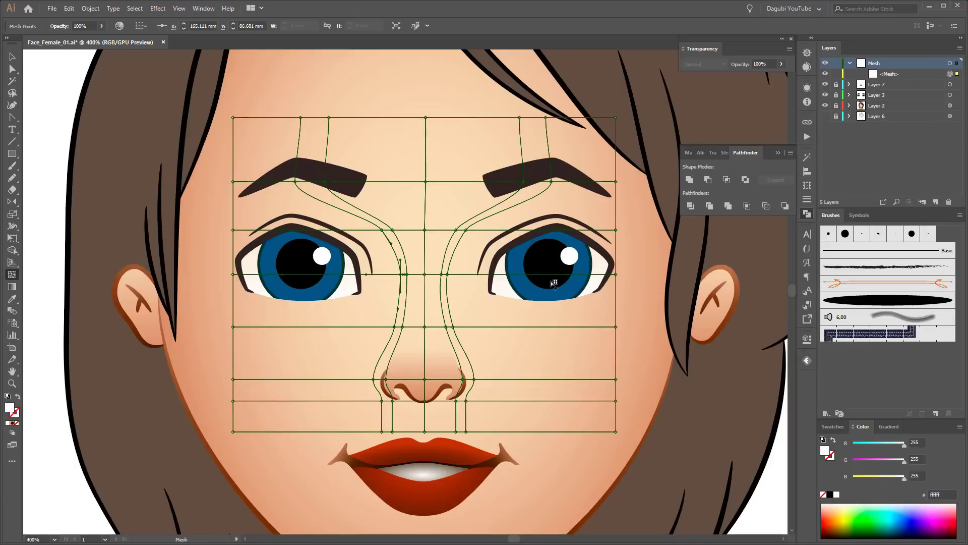
- Select mesh points along the nose and zoom out to view the whole head
key(a)
drag(456, 246, 404, 281)
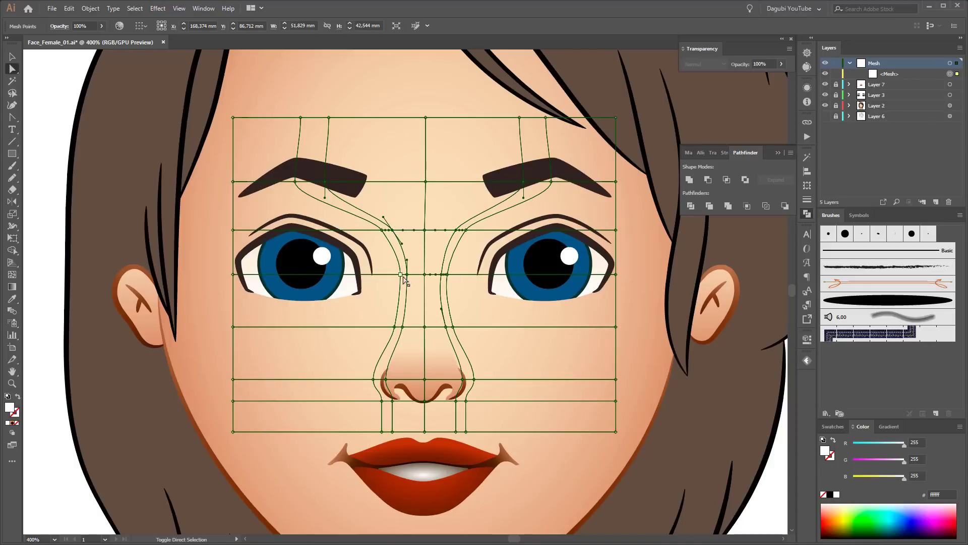
key(ctrl+minus)
key(ctrl+minus)
drag(502, 56, 479, 216)
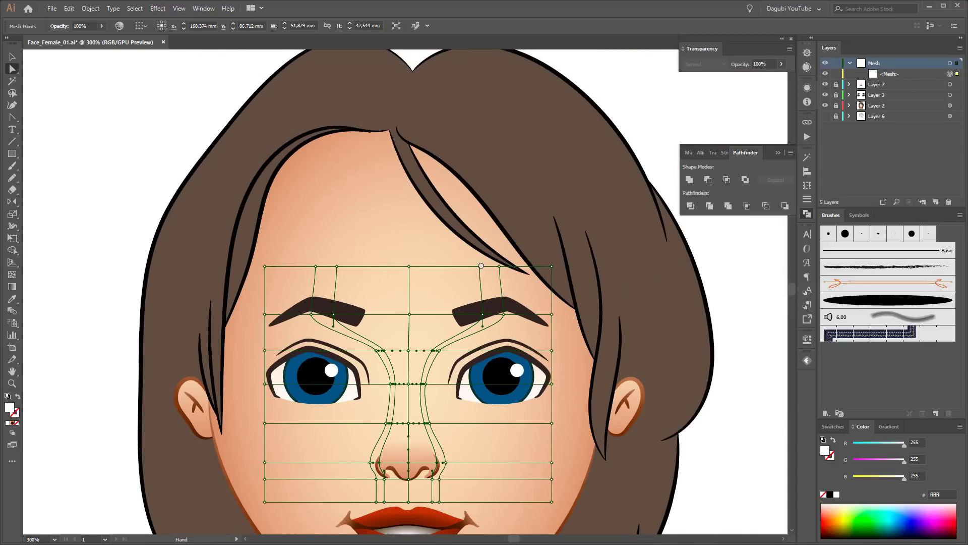
- Sample skin tones from the gradient bar, from mid skin tone to pale cream
click(387, 86)
click(464, 91)
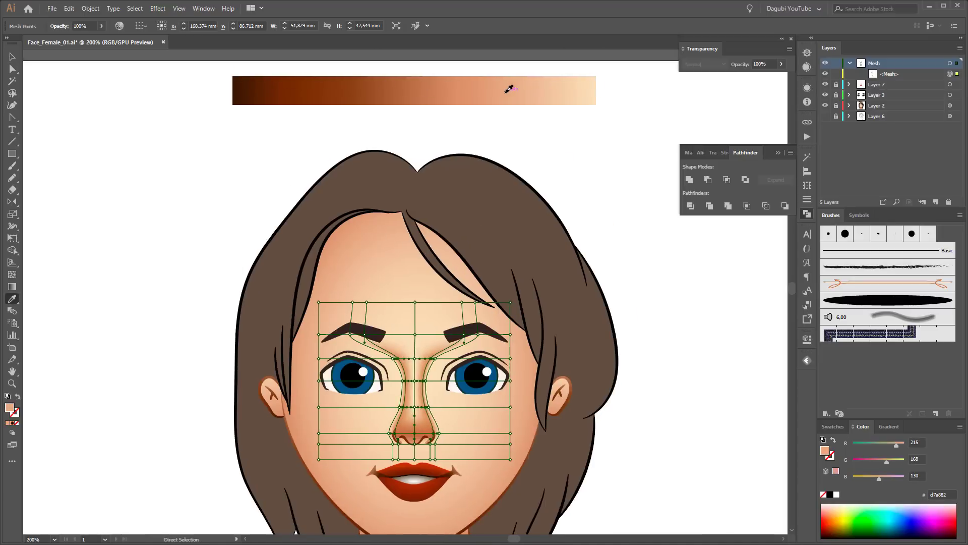
click(534, 91)
click(585, 87)
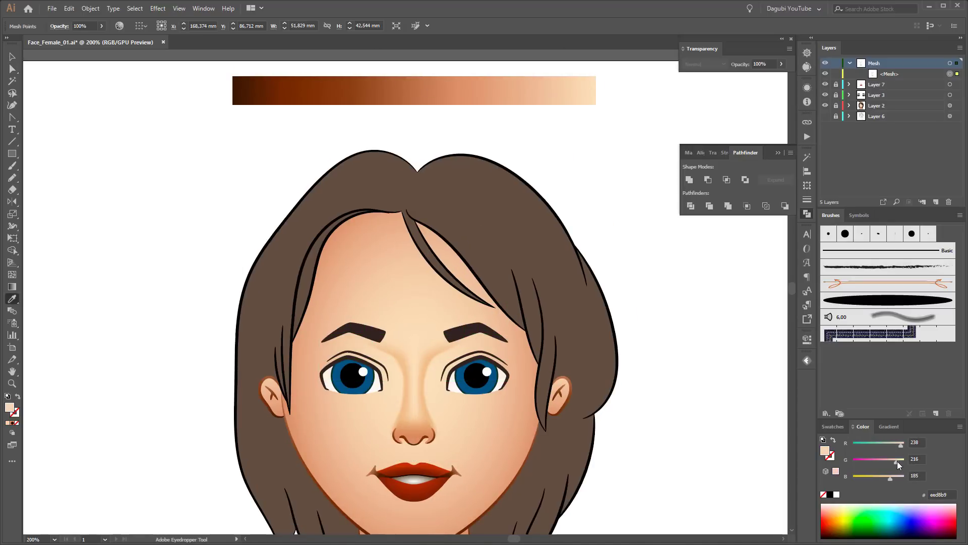
- Scale the nostril mesh points inward toward the nose centre
key(ctrl+plus)
key(ctrl+plus)
key(a)
click(510, 431)
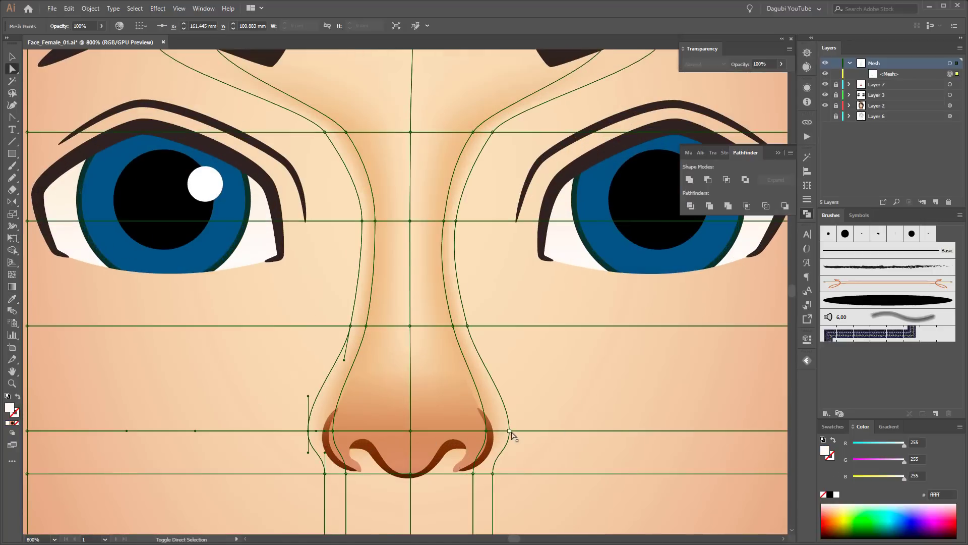
key(s)
drag(510, 434, 496, 437)
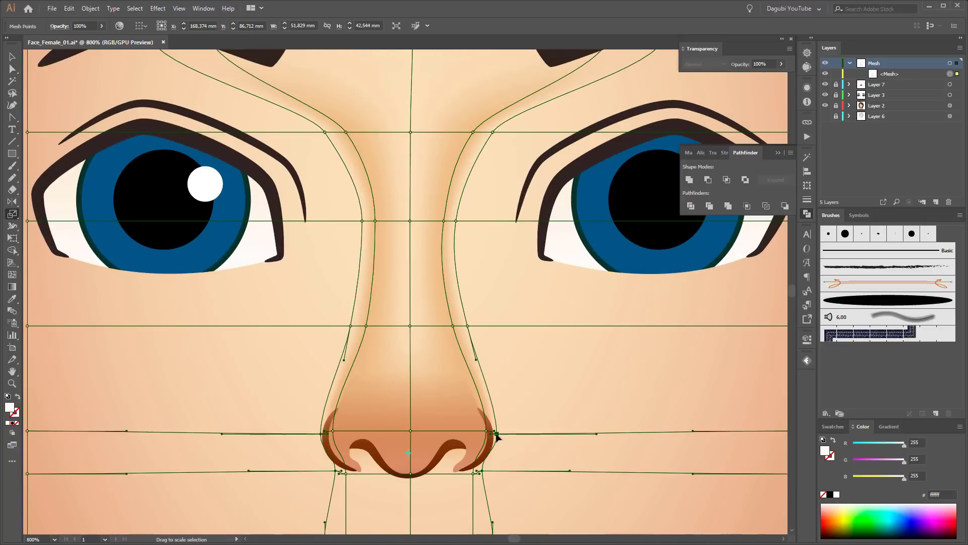
- Narrow the upper nose by scaling the nose-bridge mesh points inward
key(q)
drag(484, 151, 498, 340)
key(s)
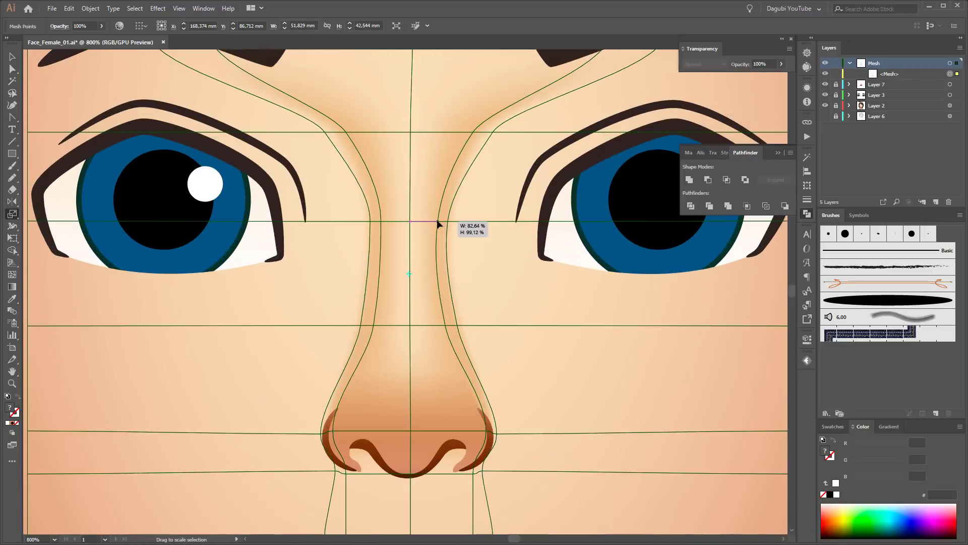
drag(457, 220, 438, 221)
- Add a horizontal mesh line just below the eyebrows
scroll(531, 353, up, 5)
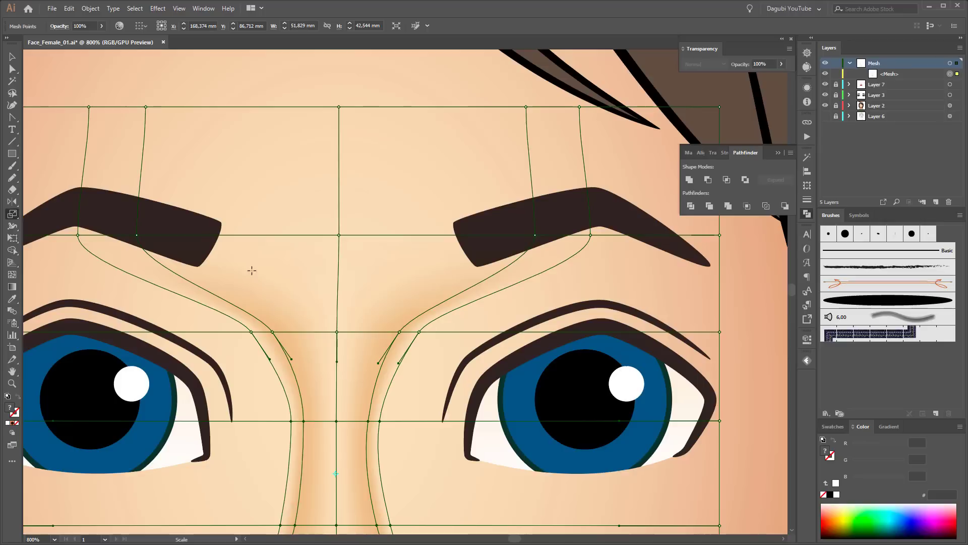
key(u)
click(479, 282)
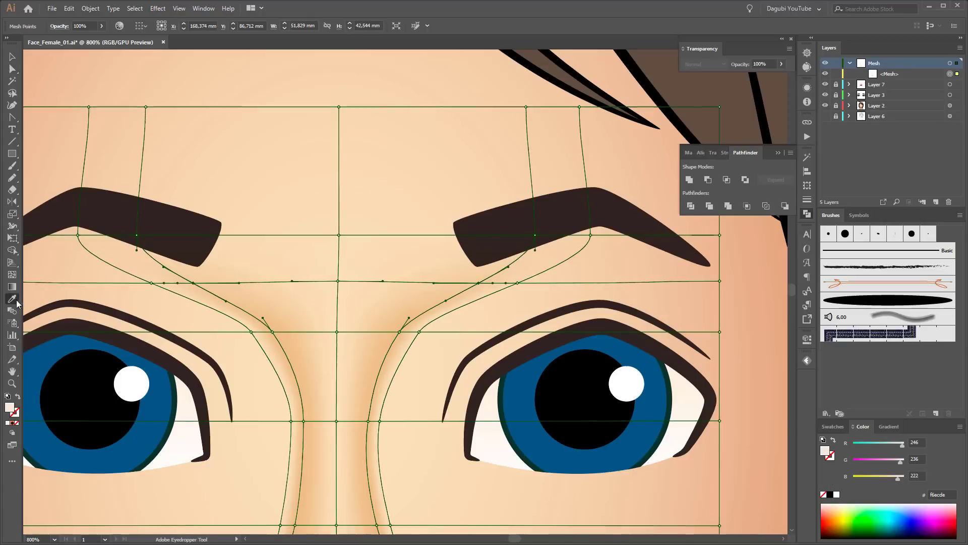
scroll(497, 194, down, 2)
scroll(496, 195, down, 1)
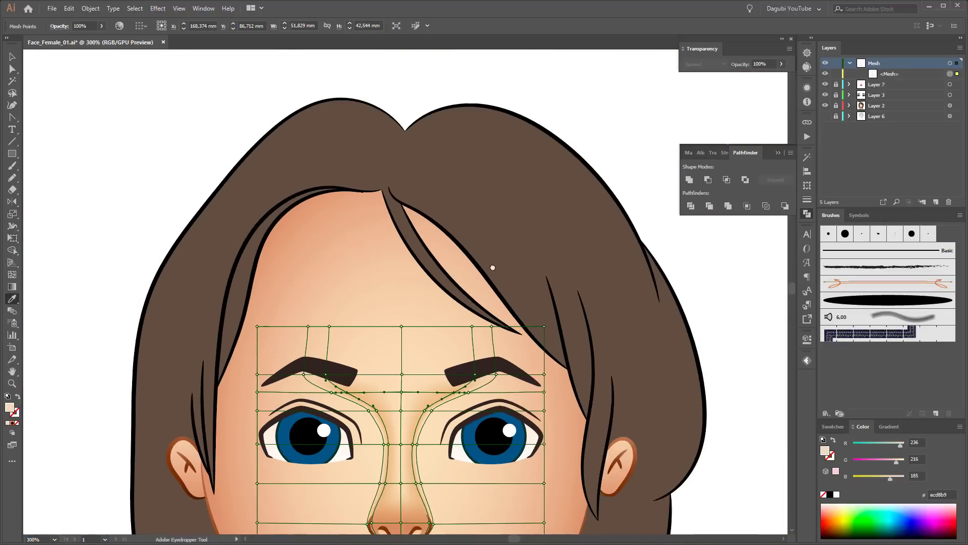
scroll(492, 266, down, 2)
scroll(473, 364, up, 4)
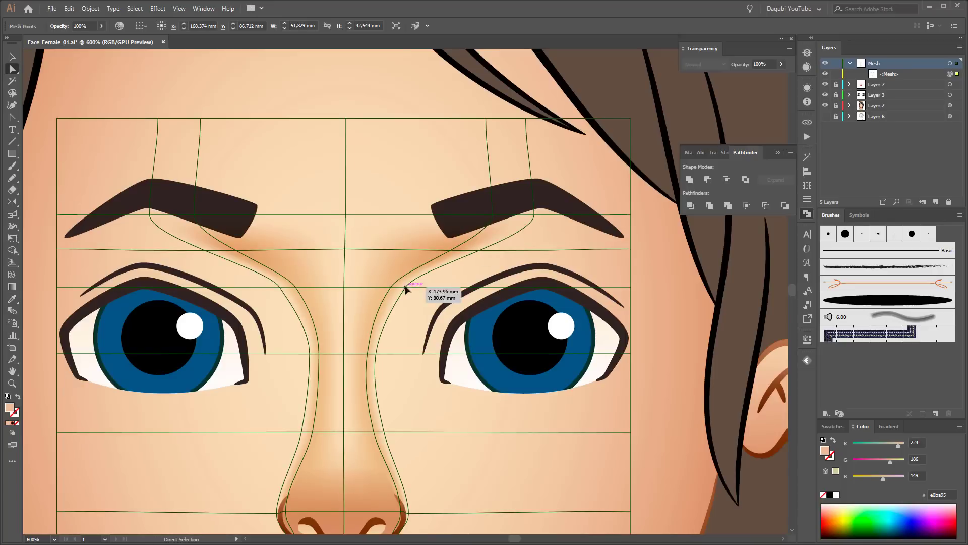
- Reshape the mesh curves between the eyes, shifting a point toward the right eye
ctrl+click(479, 250)
drag(480, 253, 502, 252)
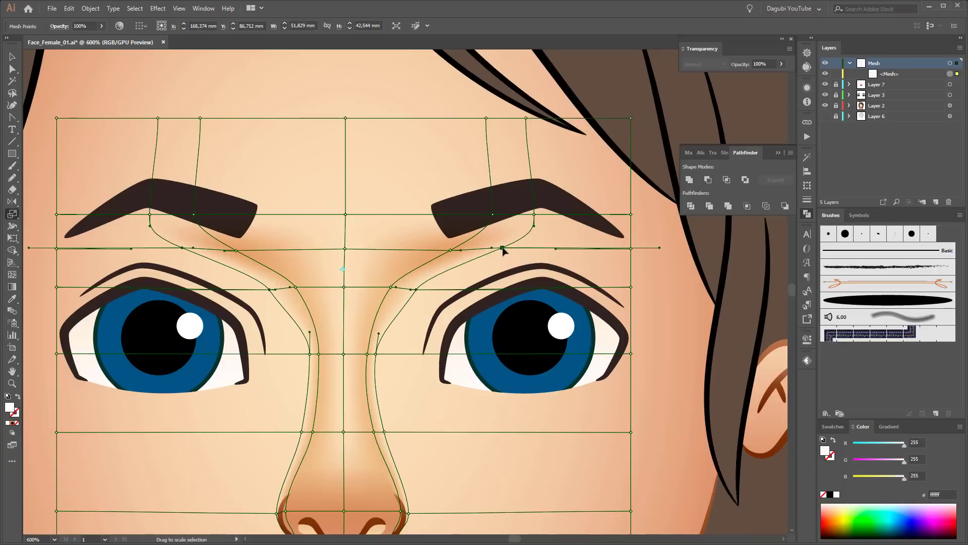
drag(215, 249, 260, 278)
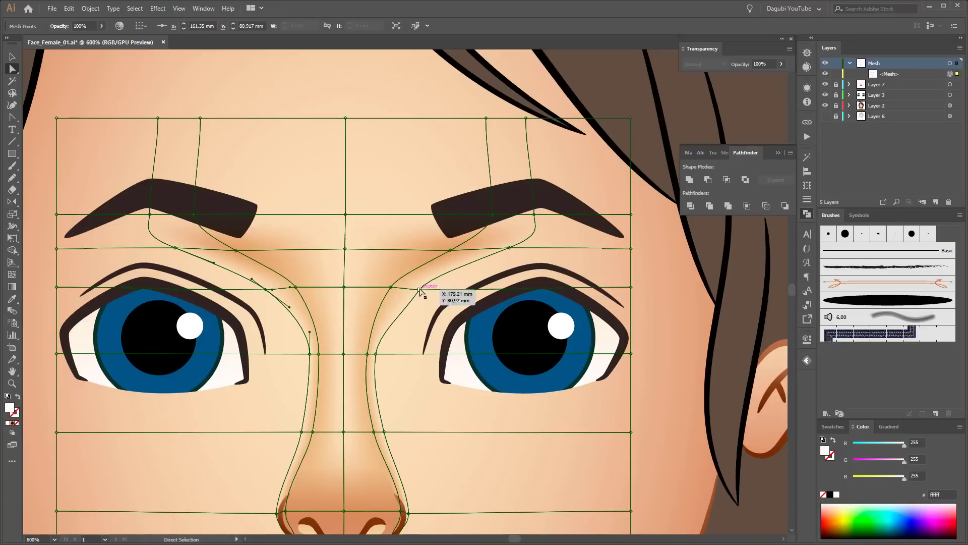
click(420, 290)
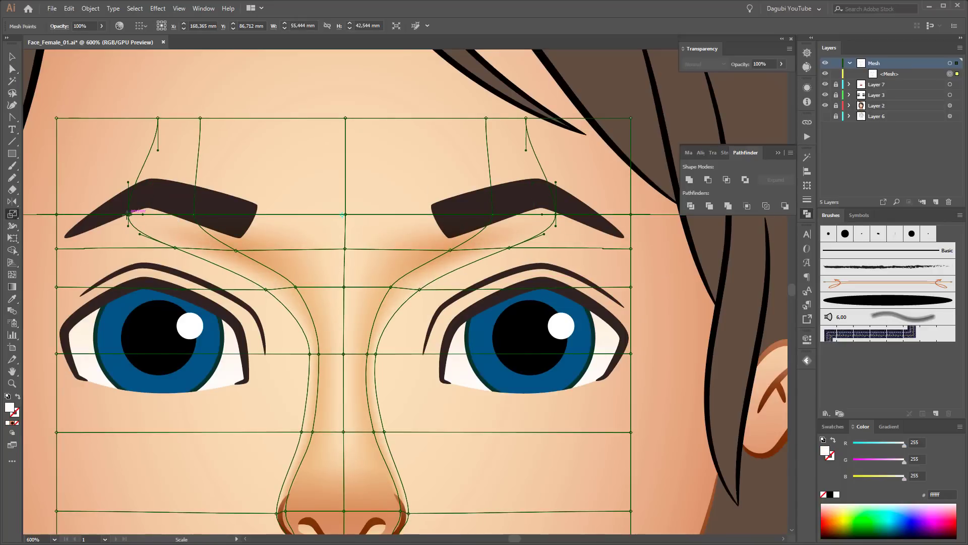
scroll(684, 412, down, 5)
key(ctrl+shift+a)
scroll(510, 281, up, 5)
- Lasso-select mesh points across the brow area and near the nose
click(479, 288)
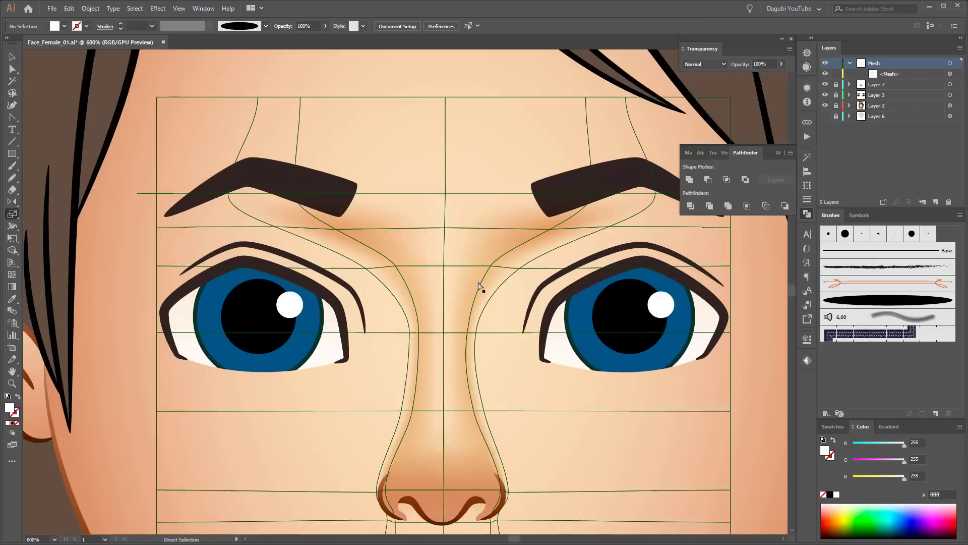
drag(222, 209, 631, 219)
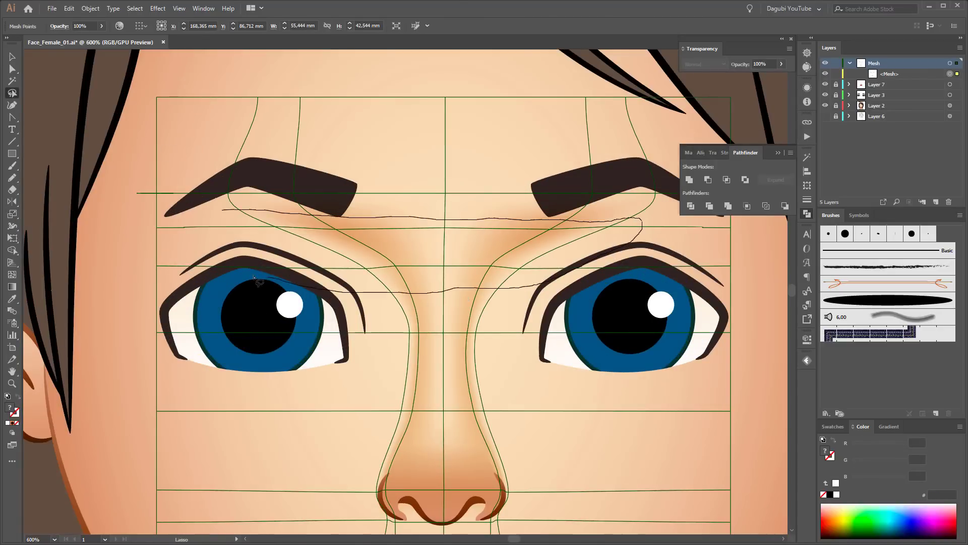
drag(255, 277, 227, 216)
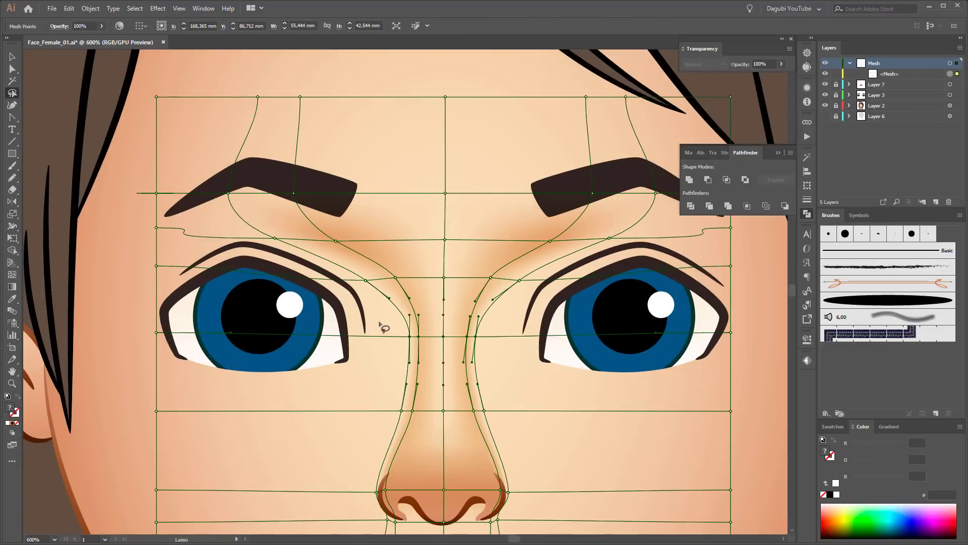
scroll(385, 328, down, 3)
click(378, 259)
scroll(435, 378, up, 5)
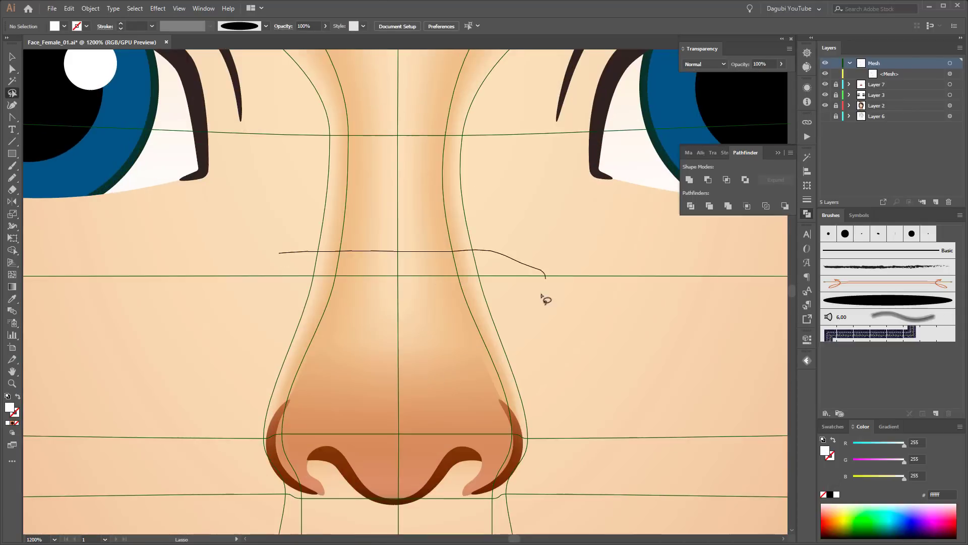
- Lasso the nose mesh points and reshape and scale the lower nose
drag(545, 298, 385, 281)
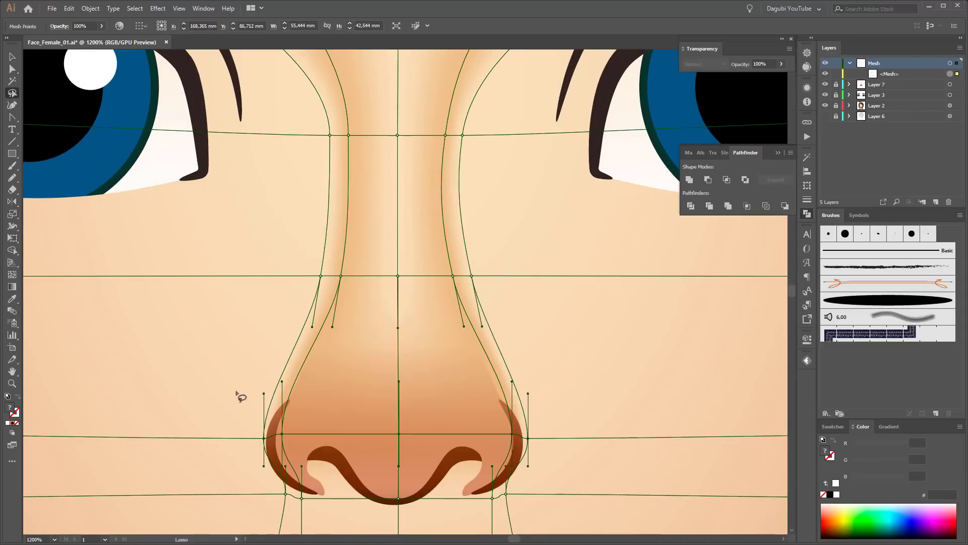
key(o)
drag(527, 436, 388, 322)
drag(311, 350, 517, 439)
key(ctrl+minus)
key(ctrl+minus)
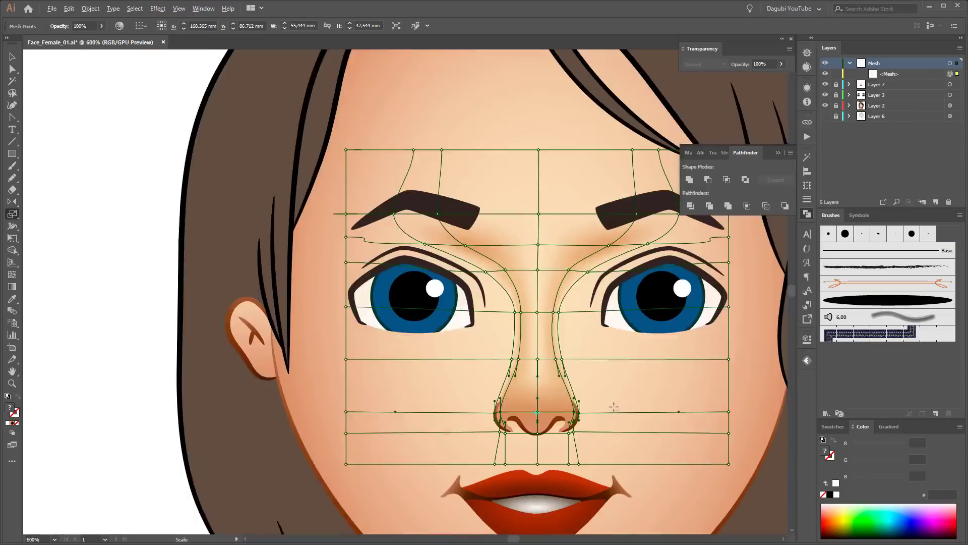
key(ctrl+shift+a)
key(ctrl+plus)
- Add vertical mesh lines on both sides of the nose and a horizontal line across it
key(u)
key(ctrl+a)
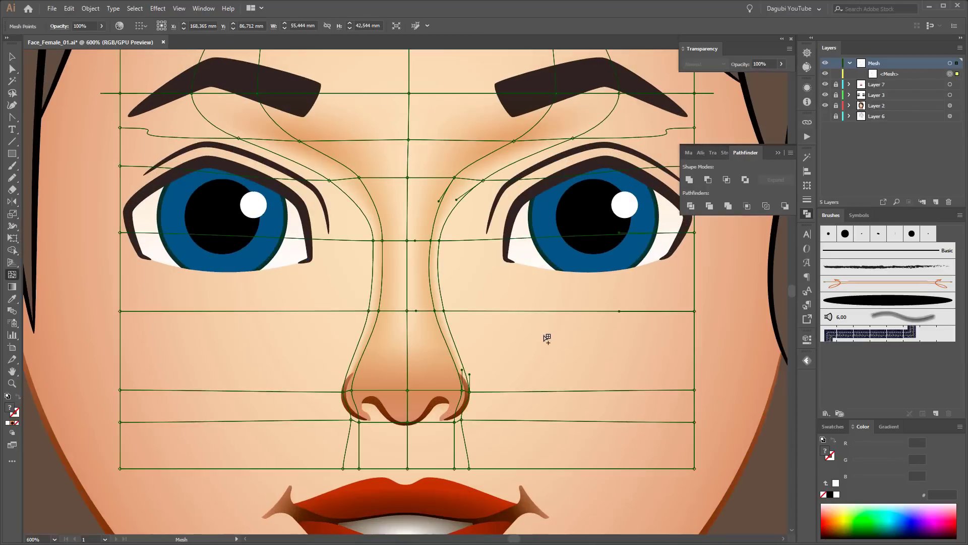
click(476, 312)
click(334, 311)
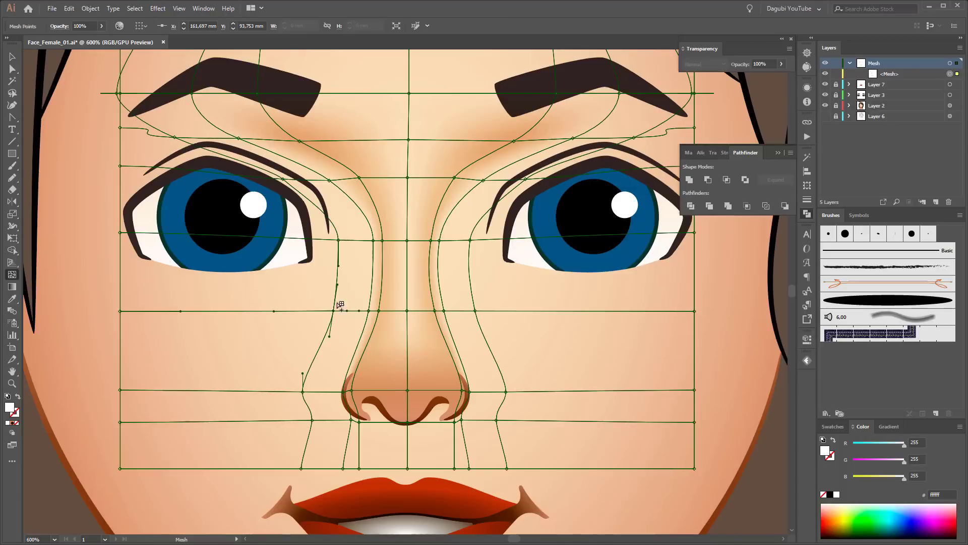
click(338, 272)
- Lower the left nose-side mesh point, widen the points, and select both nose-side points
key(a)
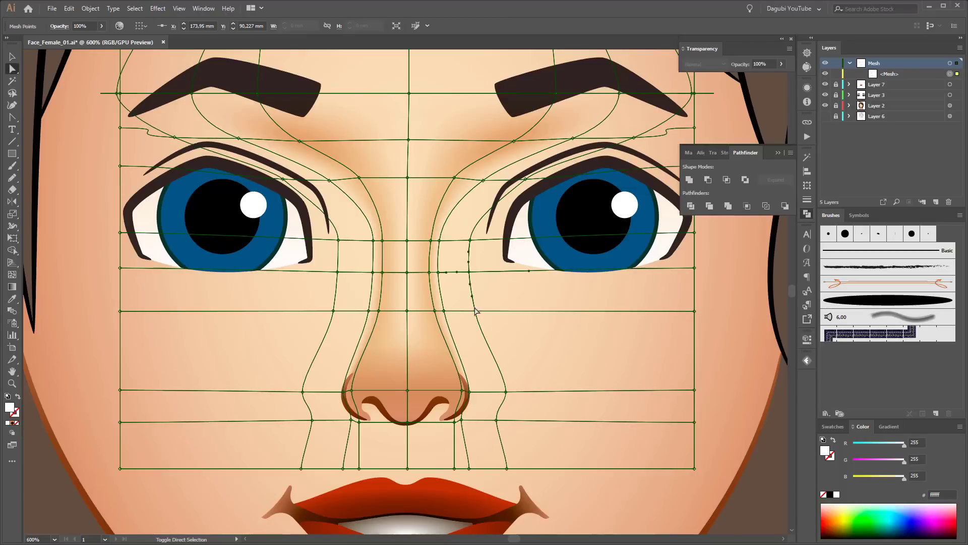
drag(333, 311, 335, 329)
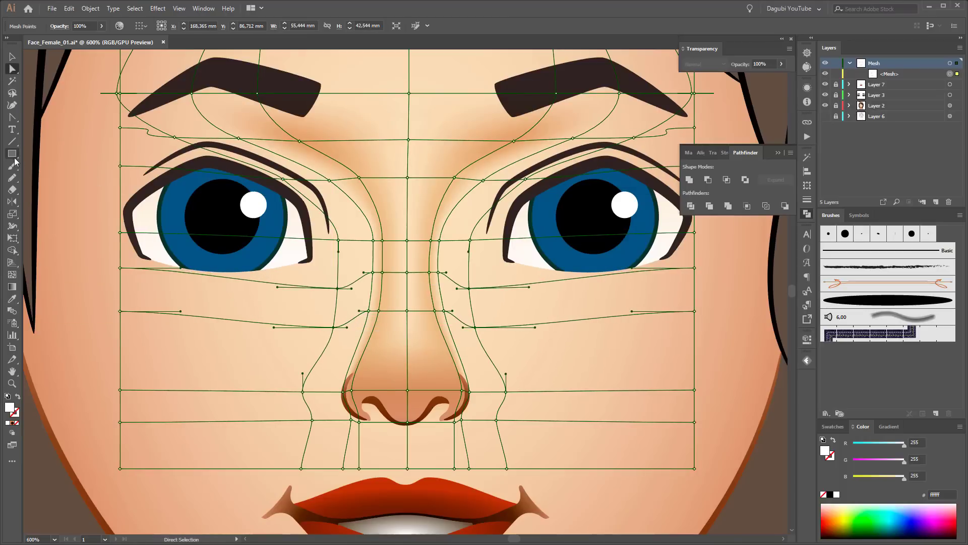
key(s)
drag(467, 292, 480, 293)
key(a)
click(479, 291)
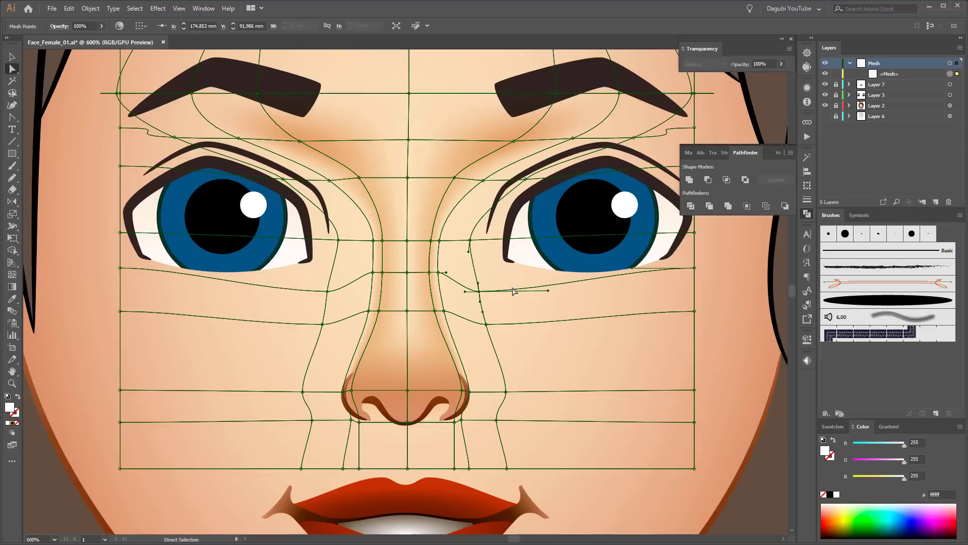
shift+click(329, 292)
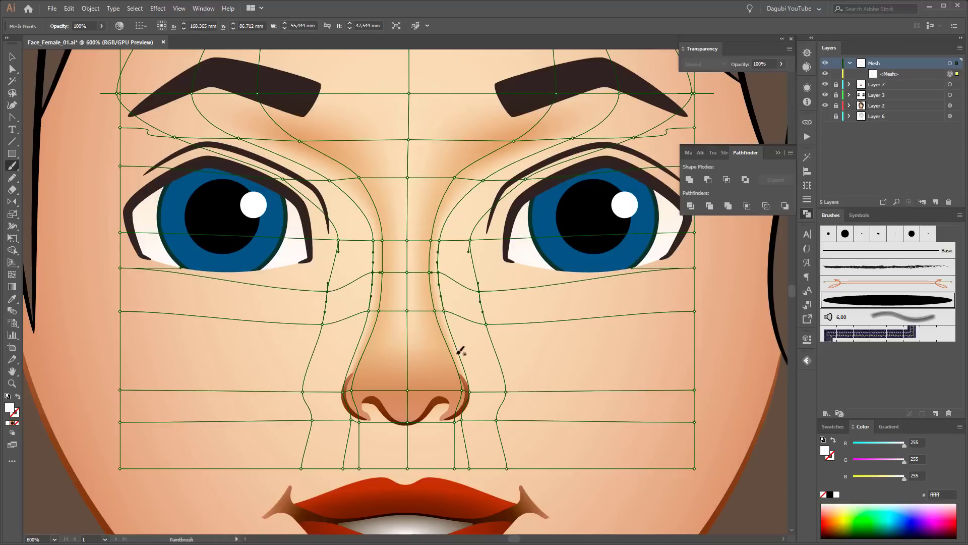
- Add mesh lines across the right and left cheeks
key(i)
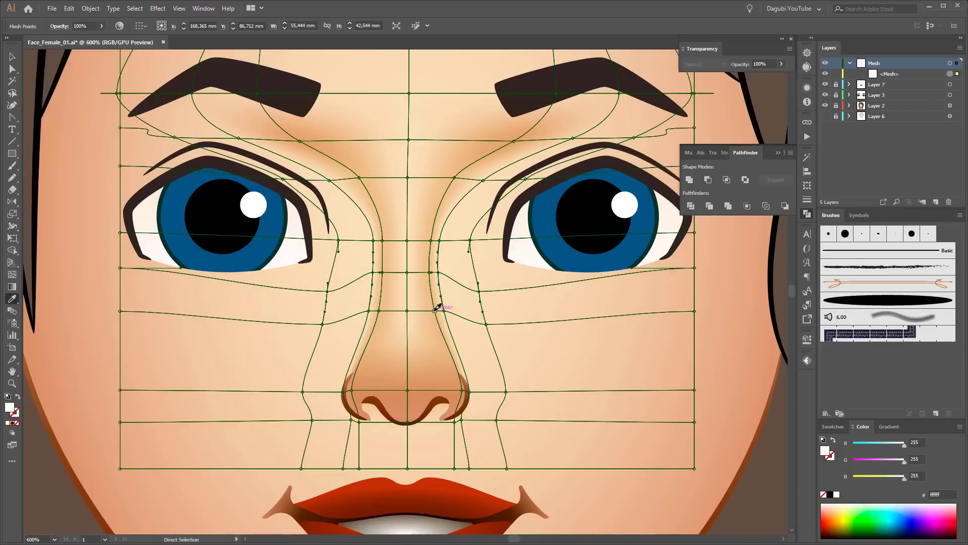
key(u)
click(527, 288)
click(279, 288)
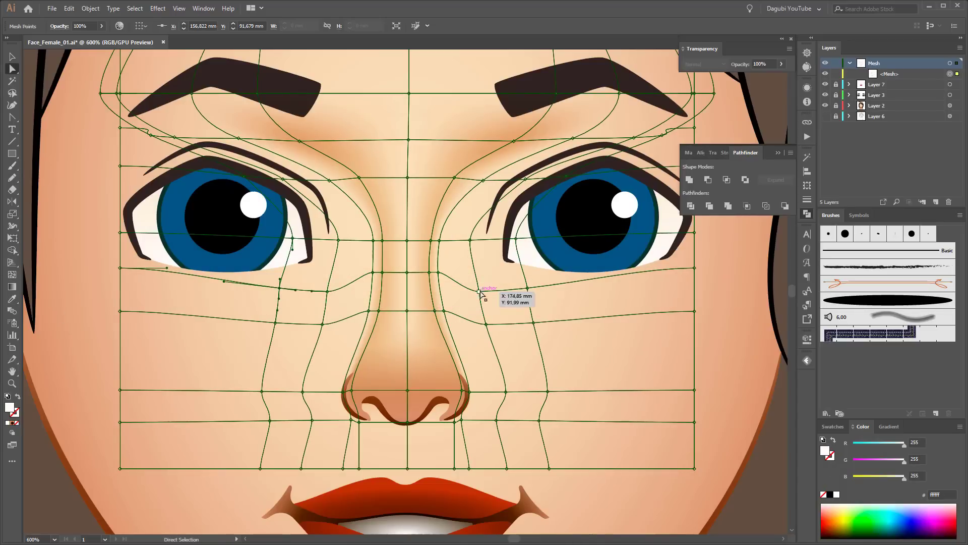
- Sample the light skin tone from the face and apply it to the new mesh points
key(i)
click(439, 303)
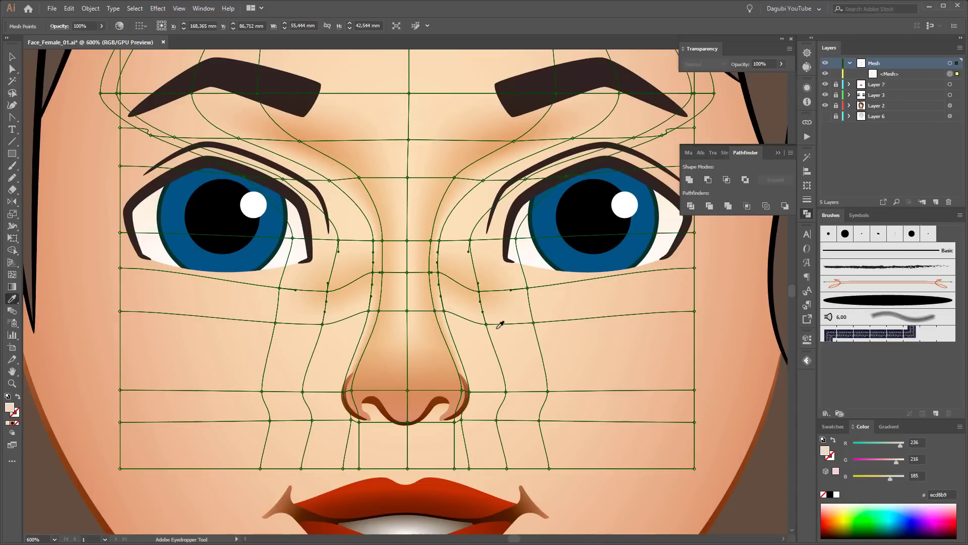
key(ctrl+minus)
key(ctrl+minus)
key(ctrl+minus)
key(ctrl+shift+a)
ctrl+click(441, 316)
key(ctrl+plus)
key(ctrl+plus)
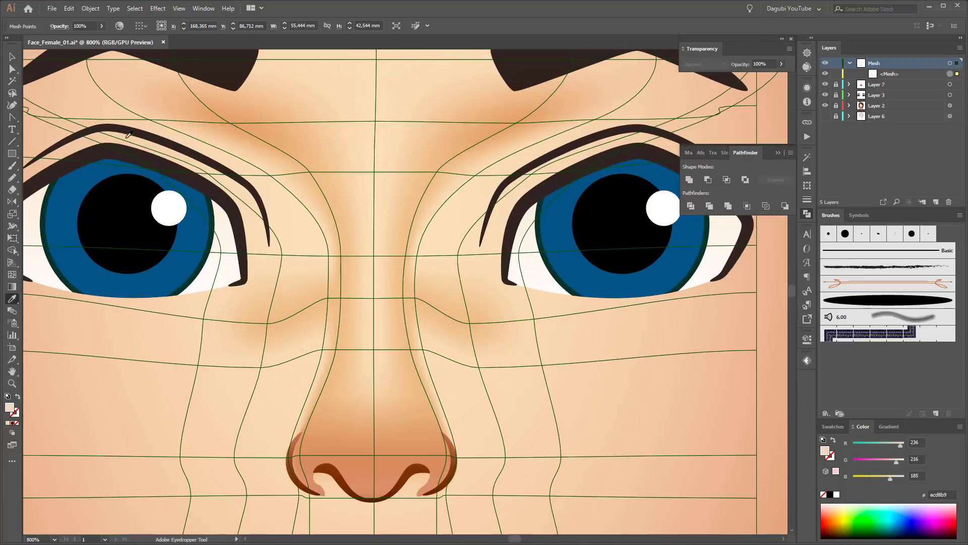
click(421, 308)
- Select a mesh point below the left eye
key(ctrl+minus)
key(ctrl+minus)
key(ctrl+minus)
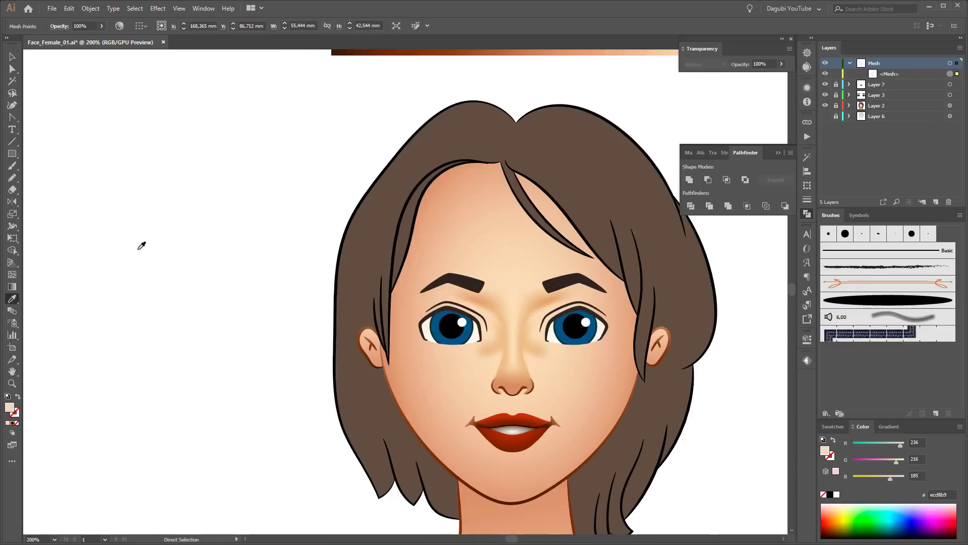
key(ctrl+plus)
key(ctrl+plus)
key(ctrl+plus)
key(a)
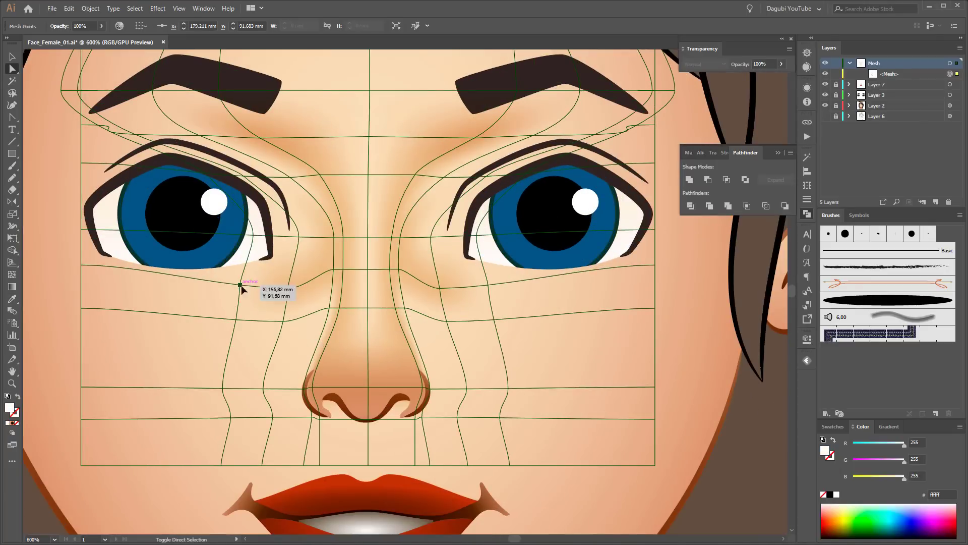
key(u)
click(472, 286)
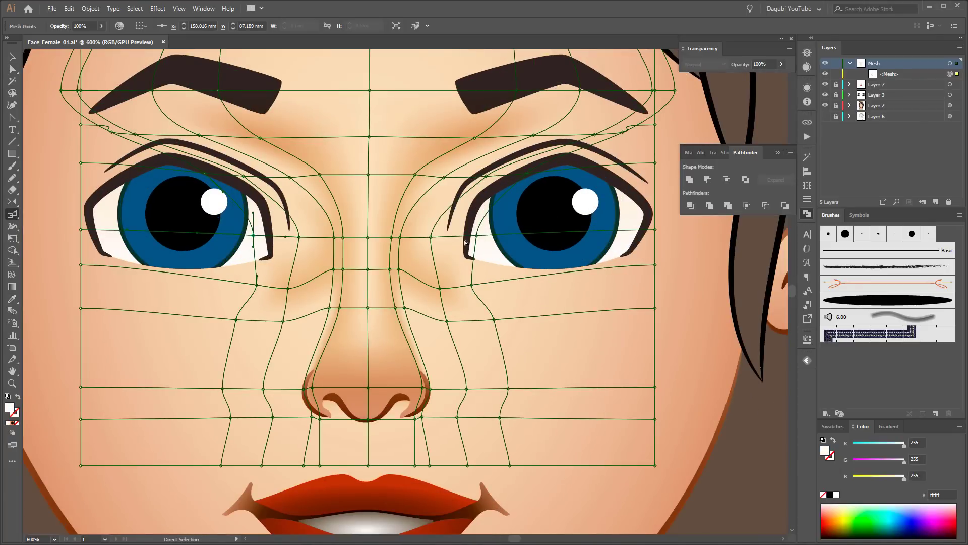
- Move the mesh point at the right eye's inner corner to the left
drag(476, 235, 461, 237)
key(ctrl+shift+a)
key(ctrl+minus)
key(ctrl+minus)
key(ctrl+minus)
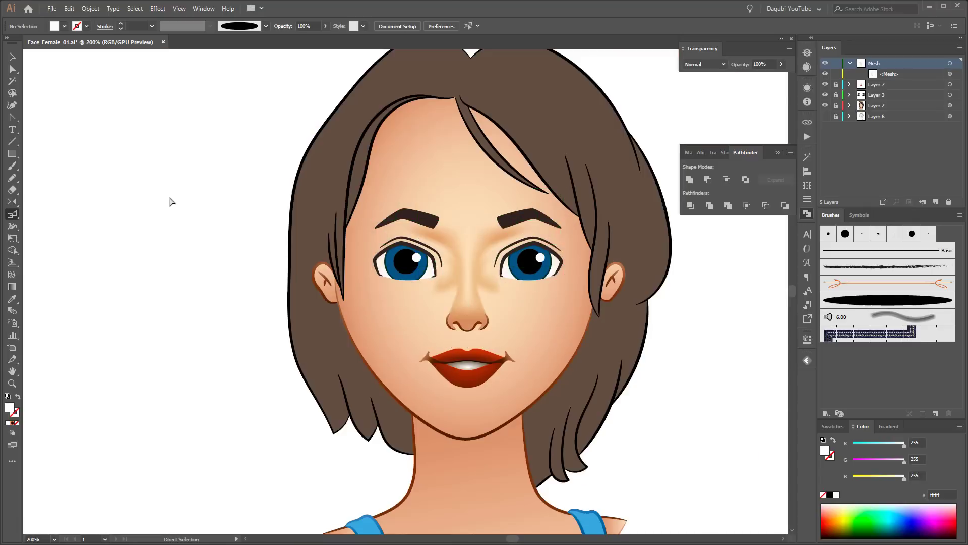
- Open Recolor Artwork on the face shading mesh and close it unchanged
click(951, 74)
click(119, 26)
click(719, 114)
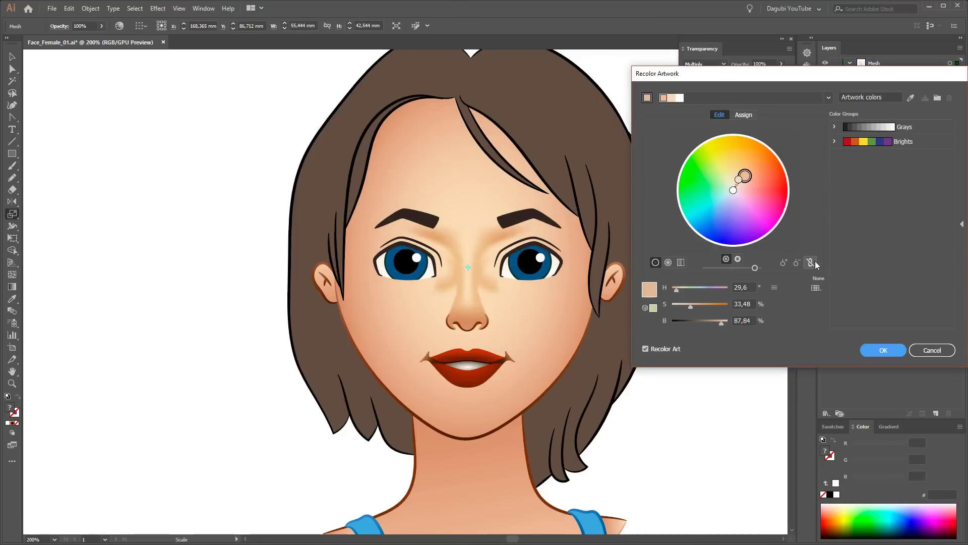
key(Return)
- Select the mesh point beside the nostril, then return to the Mesh tool at eye level
key(ctrl+plus)
key(ctrl+plus)
key(ctrl+plus)
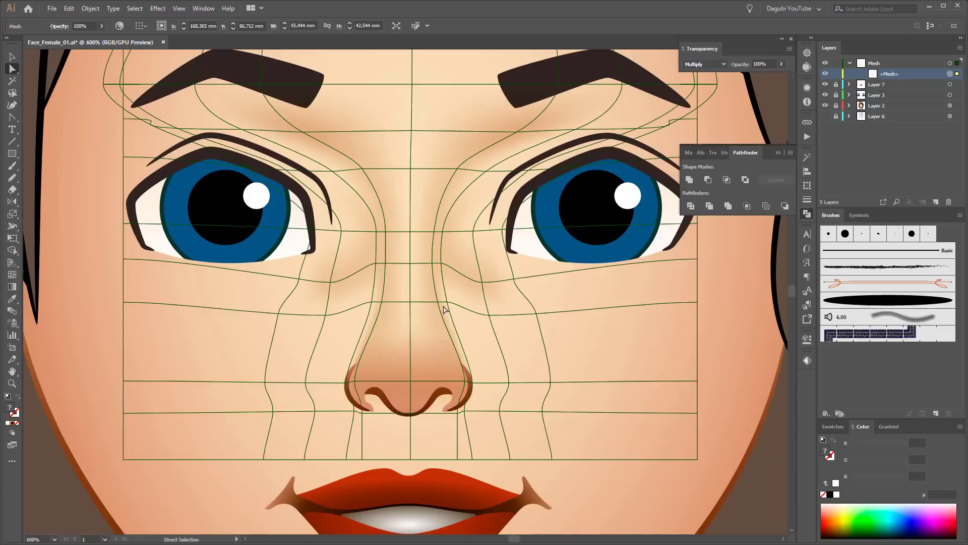
key(a)
click(469, 382)
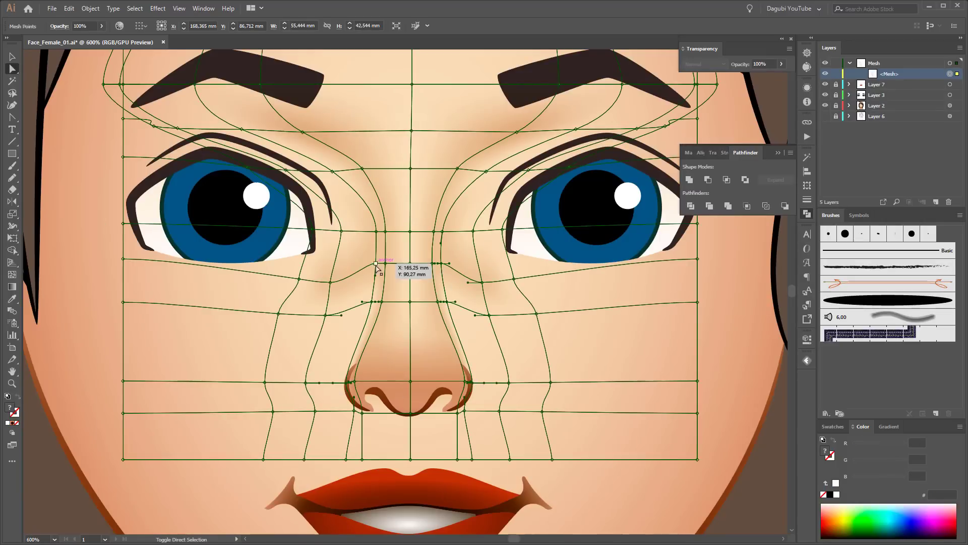
key(s)
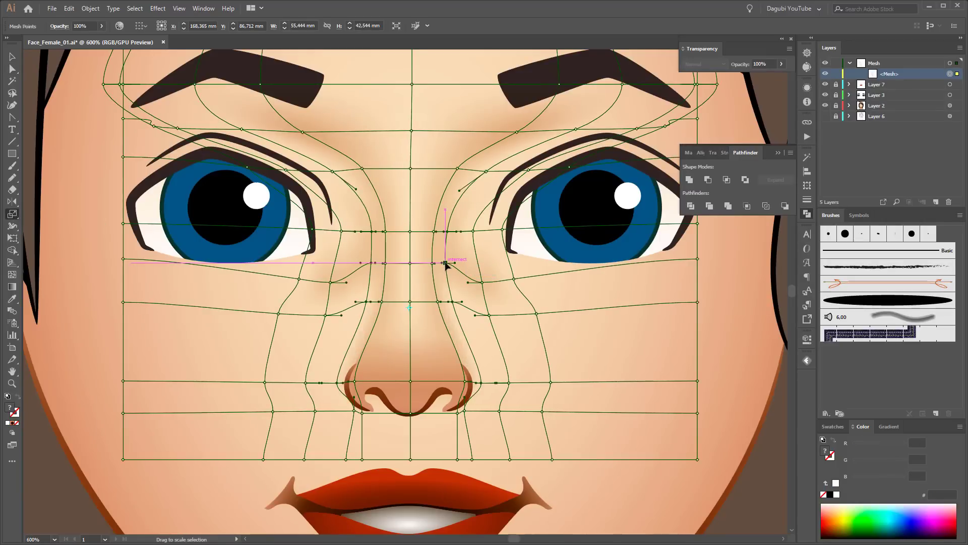
key(ctrl+shift+a)
key(ctrl+minus)
key(ctrl+minus)
key(ctrl+minus)
key(u)
scroll(552, 389, up, 5)
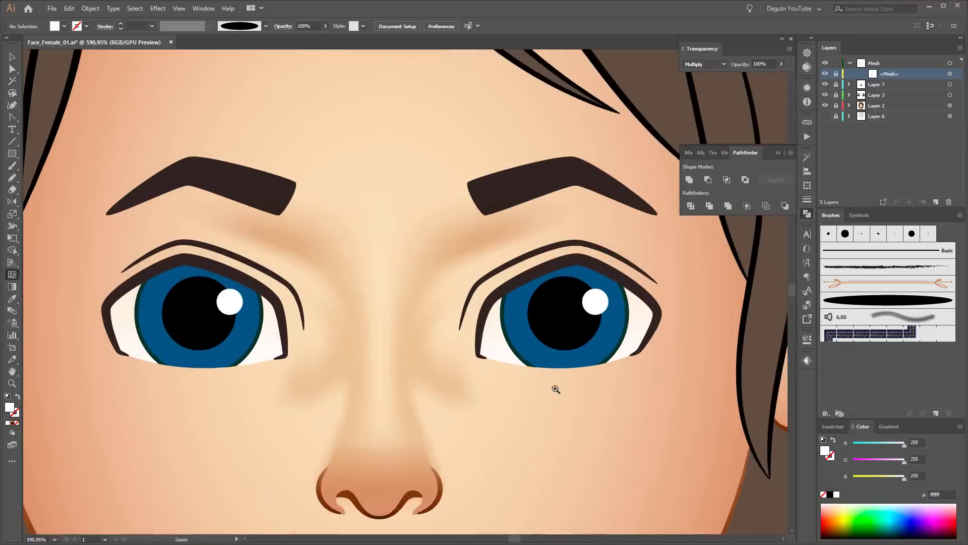
key(ctrl+a)
- Apply a pale cream to the nose-bridge mesh point and preview the shading with edges hidden
click(493, 215)
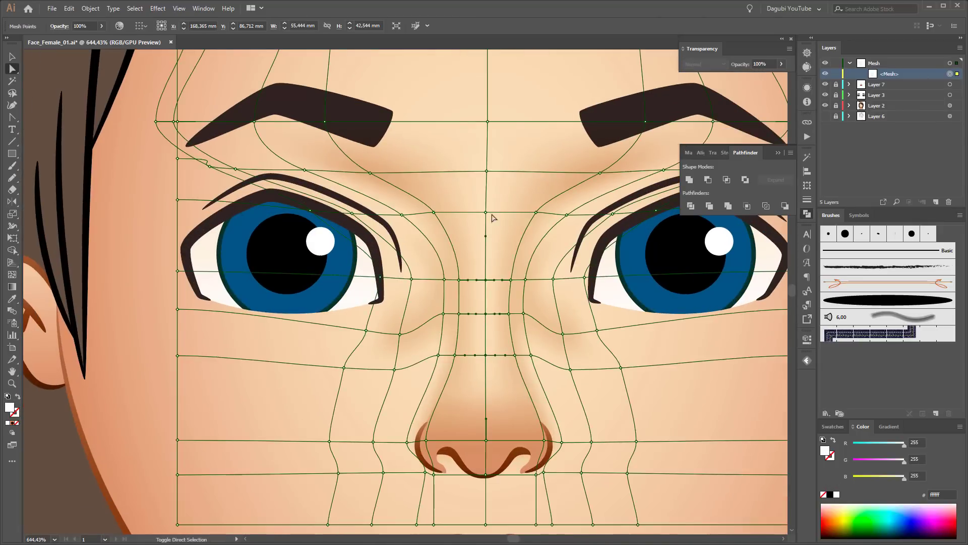
click(460, 349)
key(ctrl+minus)
key(ctrl+minus)
key(ctrl+minus)
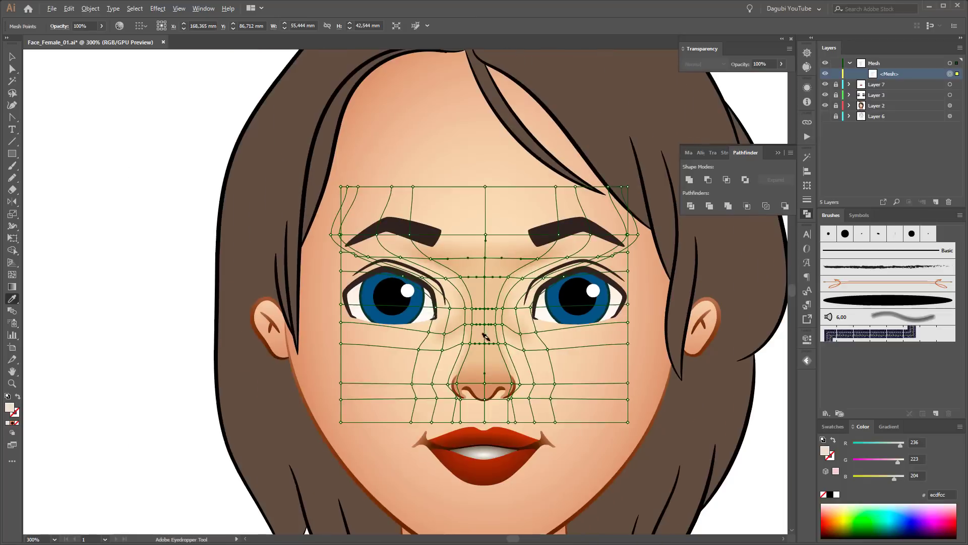
key(ctrl+h)
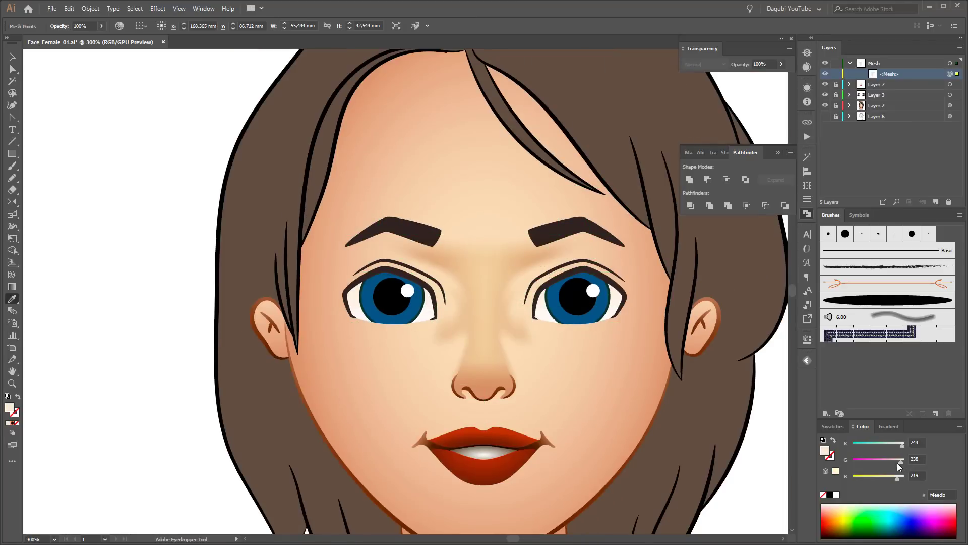
scroll(471, 243, up, 2)
key(a)
key(ctrl+h)
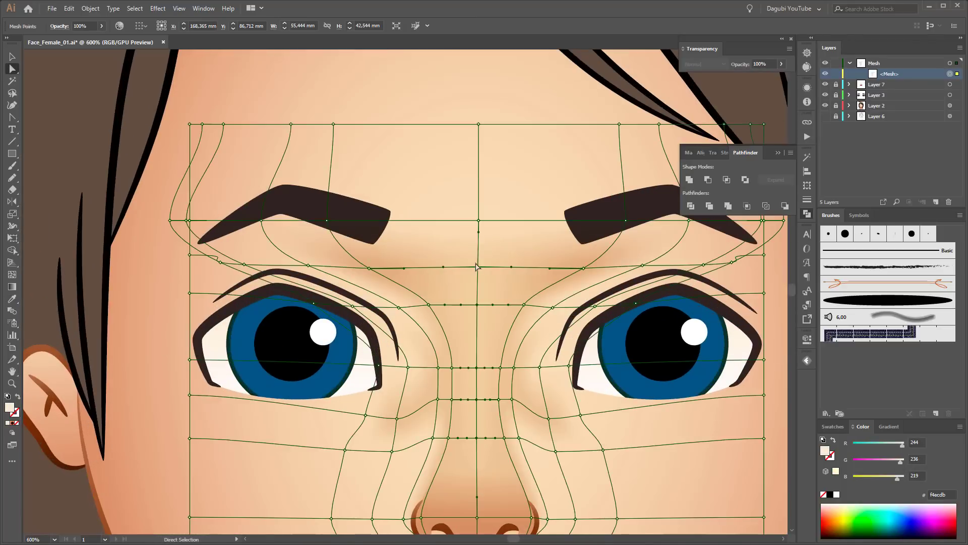
- Raise the nose-bridge point's Blue value to 237 and nudge the point slightly lower
click(477, 266)
drag(899, 477, 902, 477)
scroll(372, 422, down, 5)
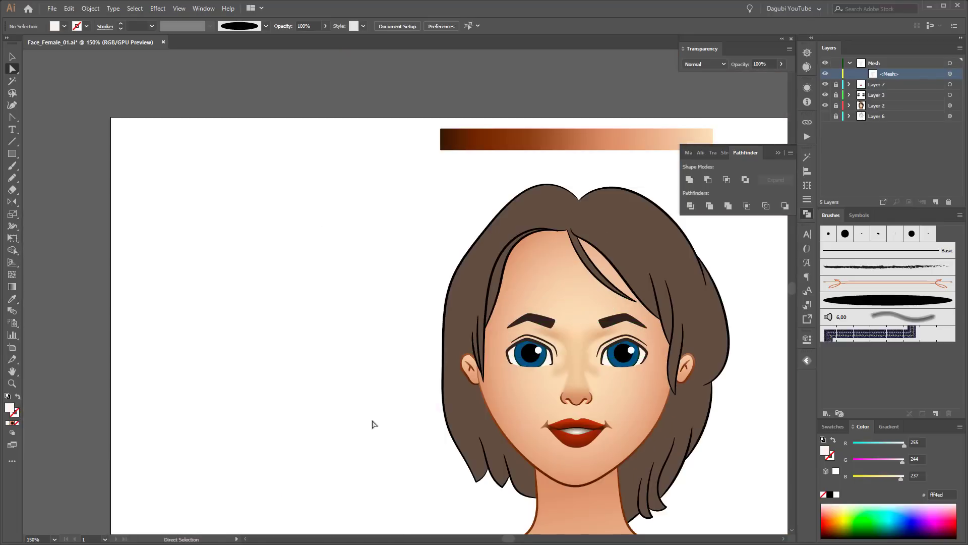
scroll(519, 396, up, 2)
scroll(495, 284, up, 3)
drag(493, 280, 494, 293)
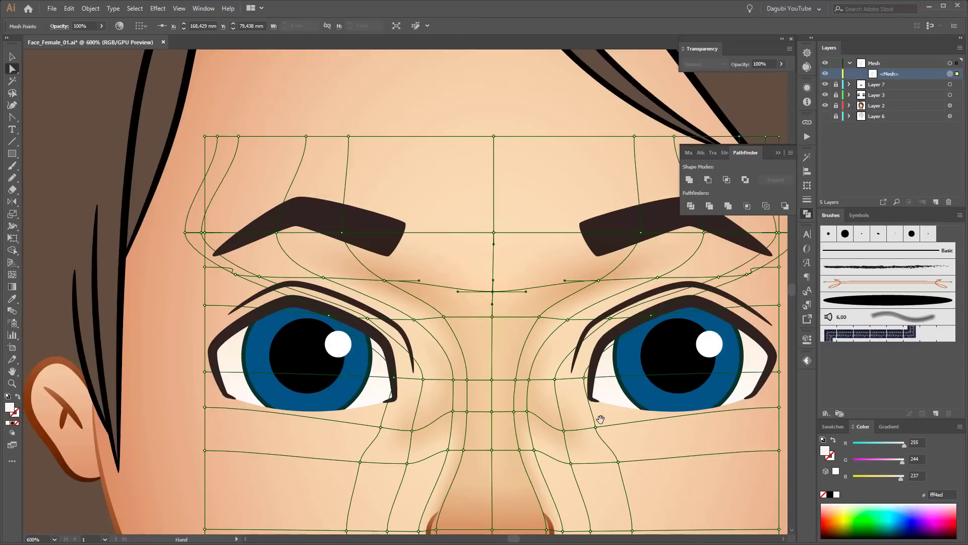
- Select both inner eye-corner mesh points, then deselect and zoom out
drag(600, 419, 574, 369)
click(397, 329)
shift+click(531, 329)
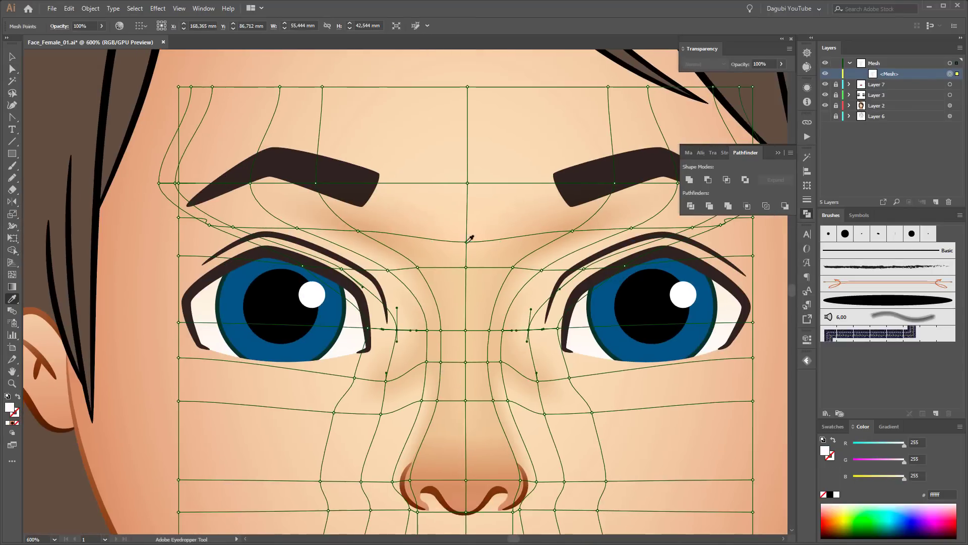
key(ctrl+shift+a)
key(ctrl+minus)
key(ctrl+minus)
key(ctrl+minus)
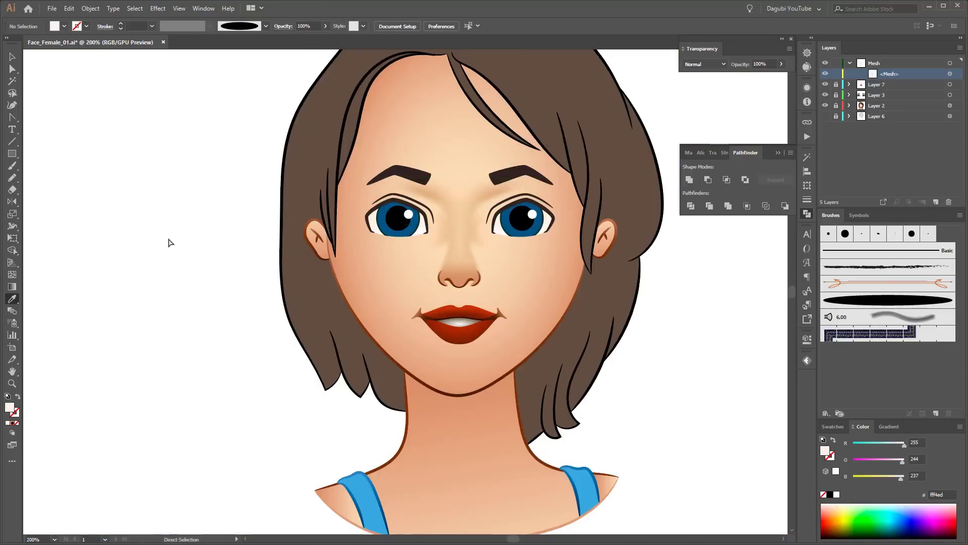
- Draw a rectangle over the right eye with Multiply blending
key(m)
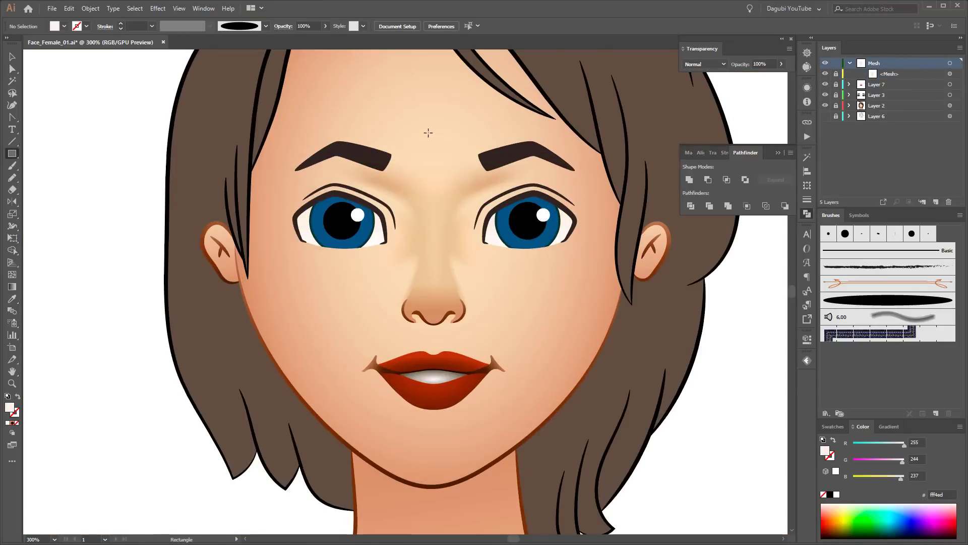
drag(419, 120, 618, 280)
click(704, 64)
click(703, 99)
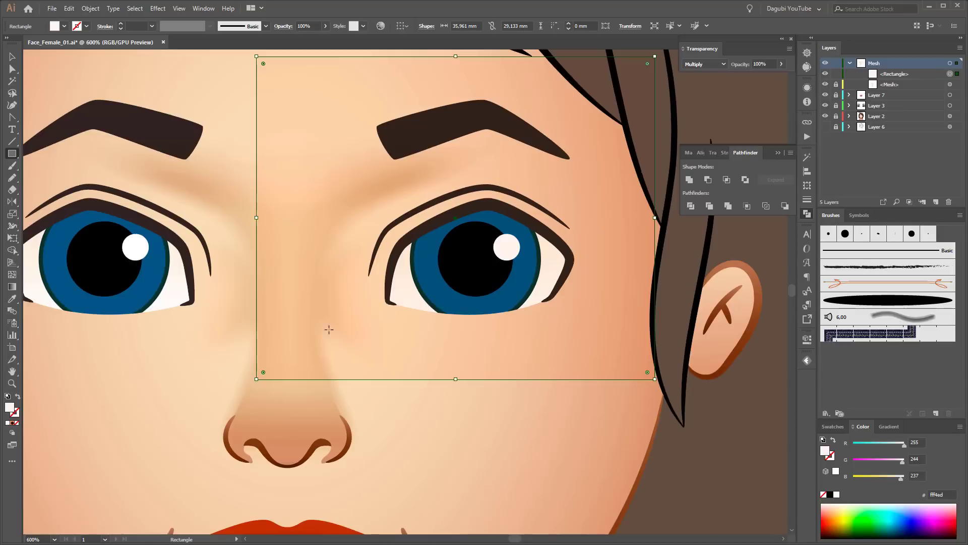
- Turn the rectangle into a mesh with vertical lines at the inner corner, pupil and outer eye
click(13, 275)
click(389, 229)
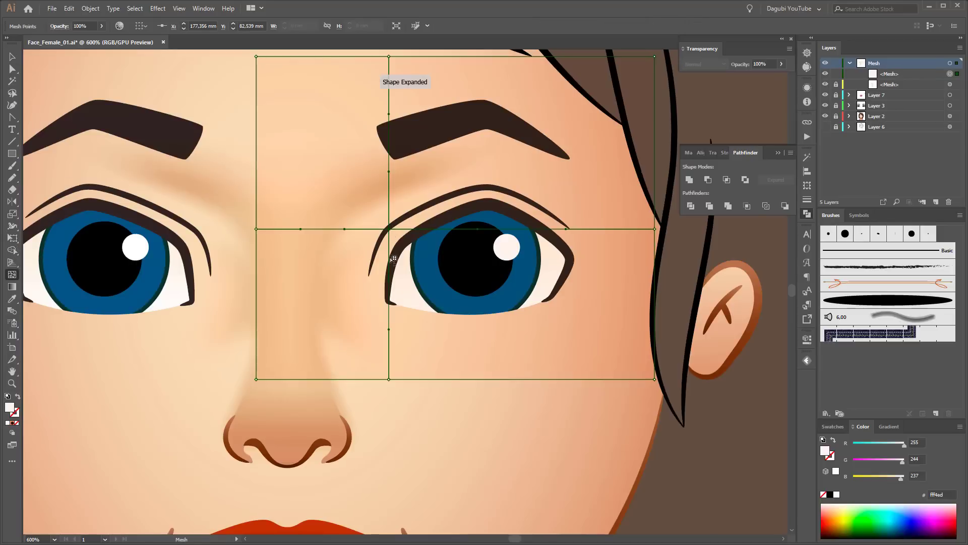
click(368, 228)
click(489, 228)
click(571, 228)
- Drag the mesh points so the line arcs along the upper eyelid, lowering both ends
key(a)
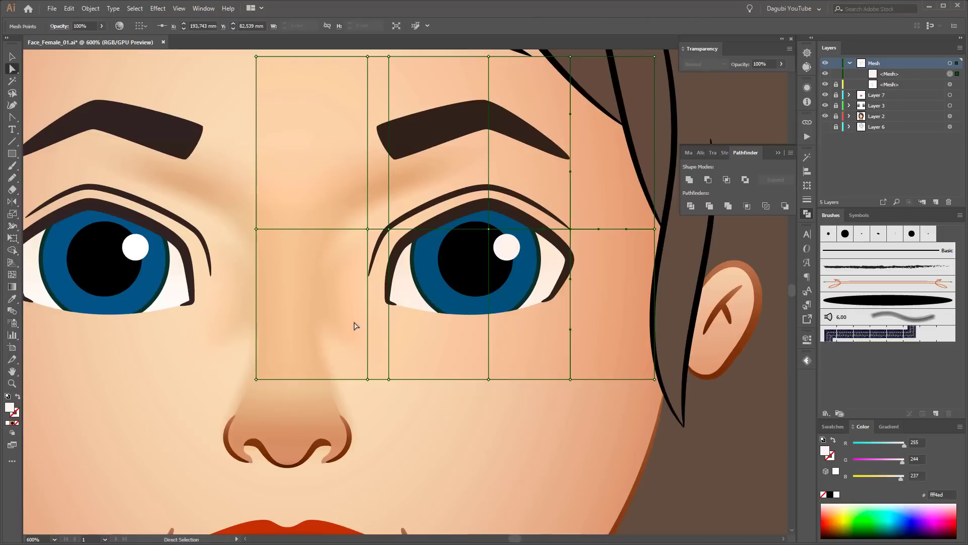
click(368, 229)
drag(368, 229, 368, 275)
drag(489, 229, 489, 189)
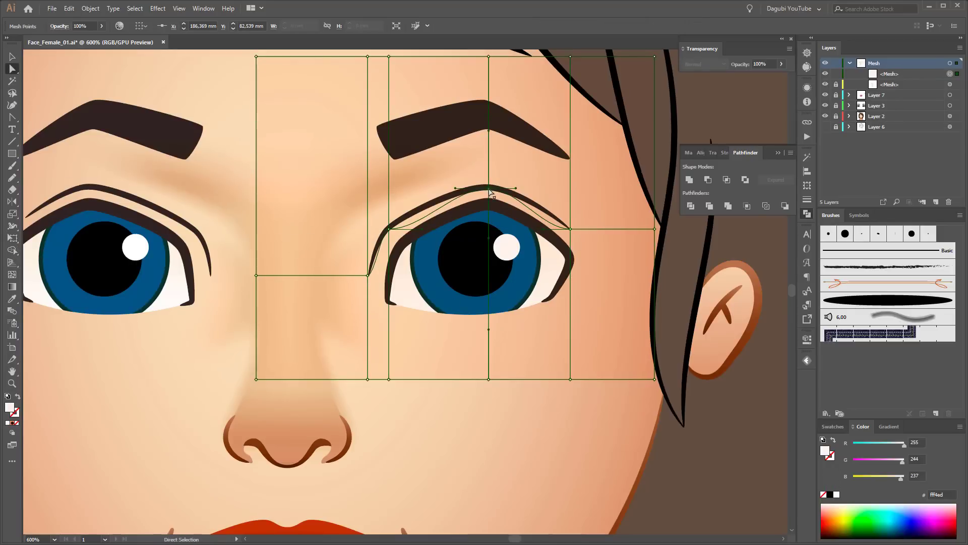
click(570, 228)
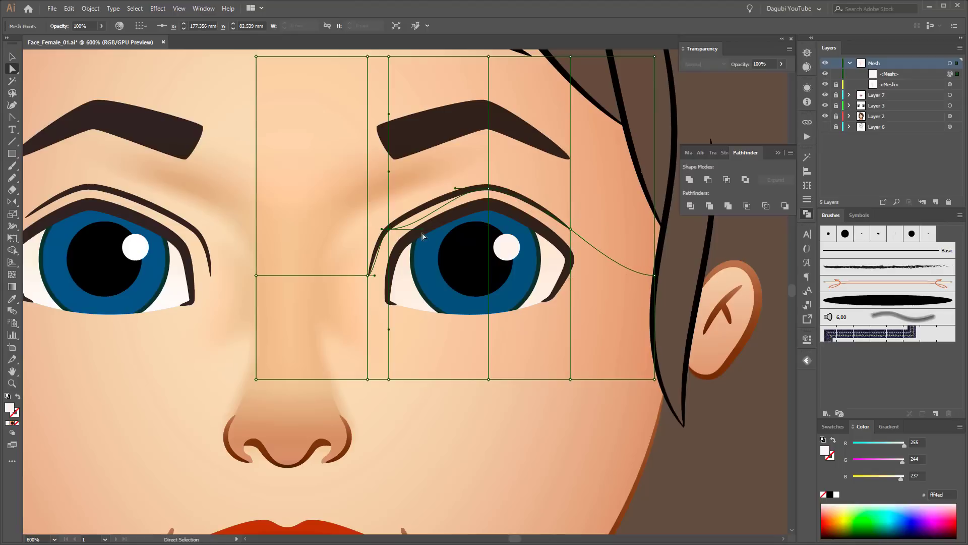
drag(257, 276, 256, 325)
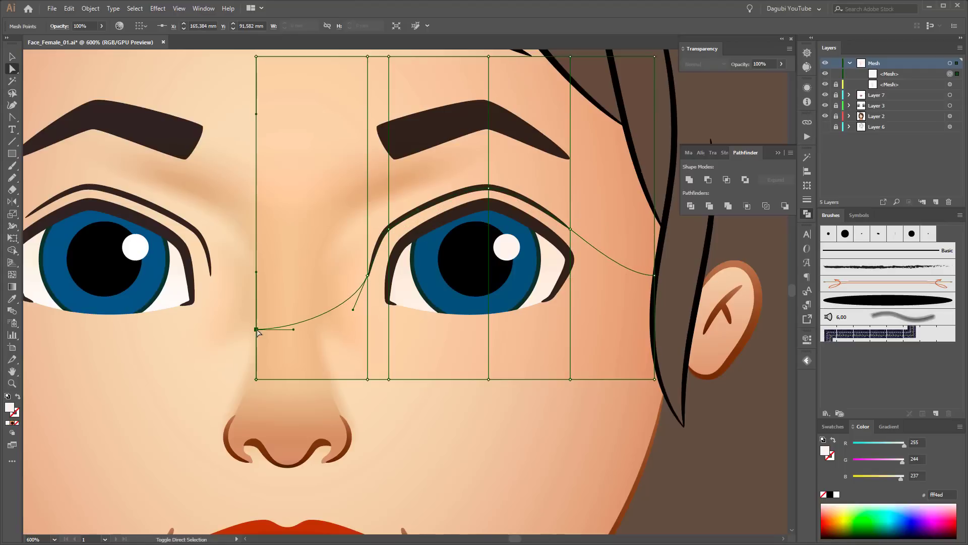
- Add mesh lines along and above the eyelid plus vertical lines at both sides
click(489, 192)
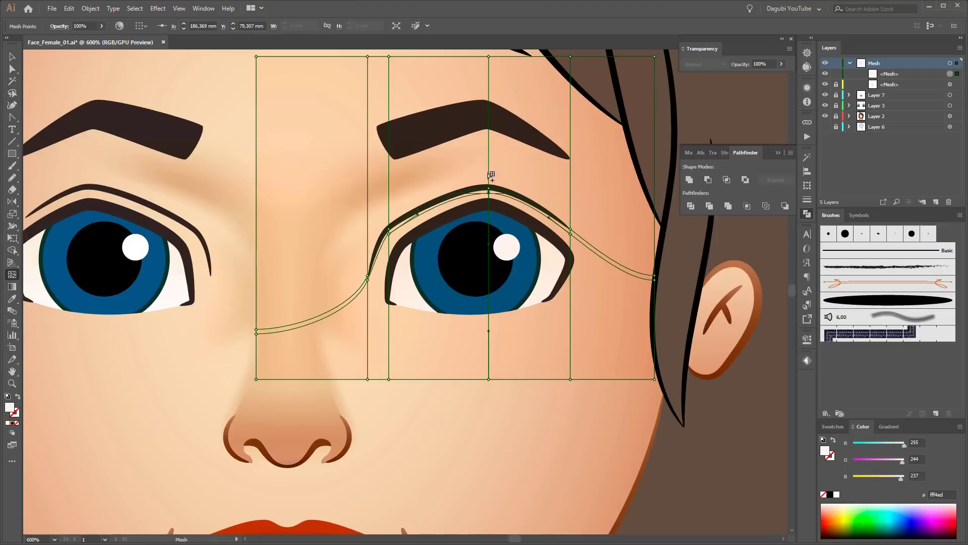
click(490, 163)
click(367, 240)
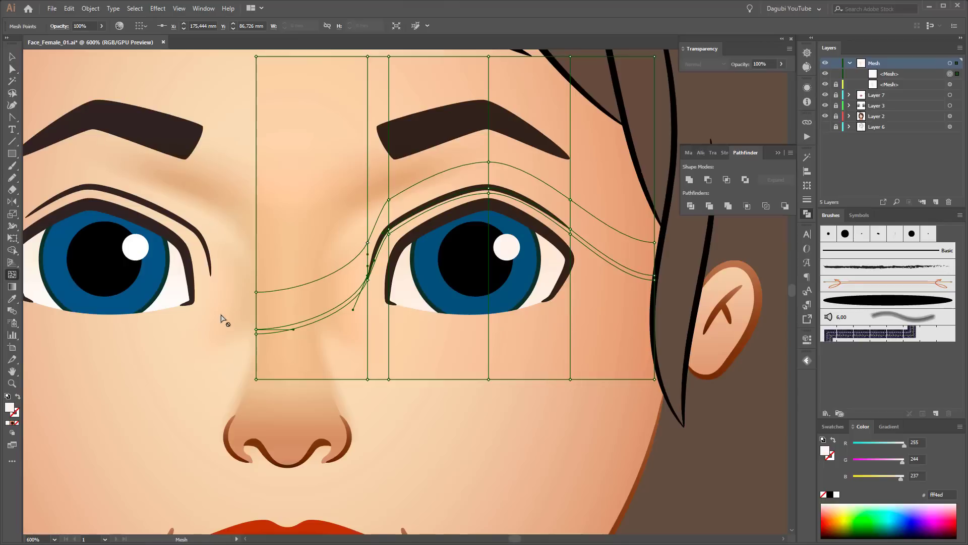
click(343, 309)
click(593, 252)
key(a)
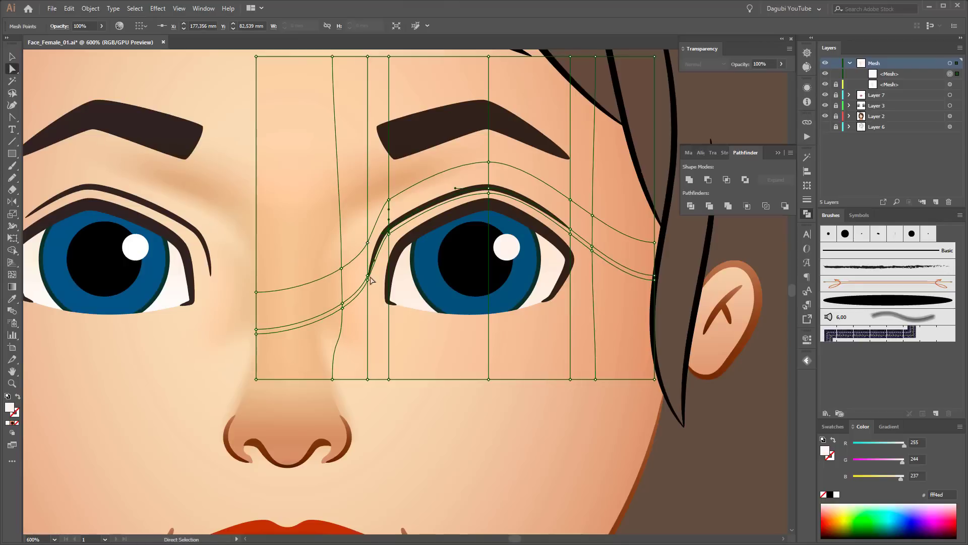
click(369, 277)
- Sample two brown tones from the skin gradient bar with the Eyedropper
key(ctrl+minus)
key(ctrl+minus)
key(ctrl+minus)
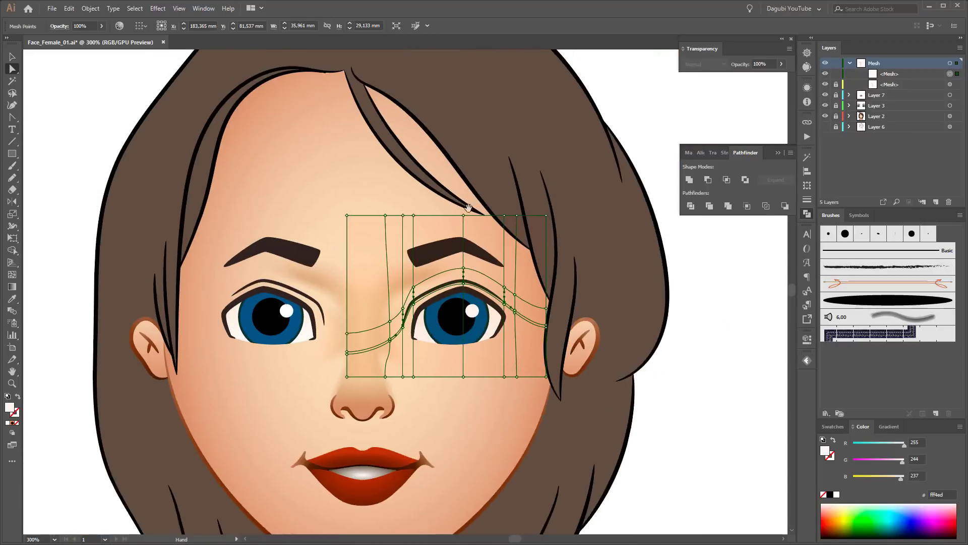
scroll(404, 252, up, 4)
key(i)
click(396, 93)
click(331, 93)
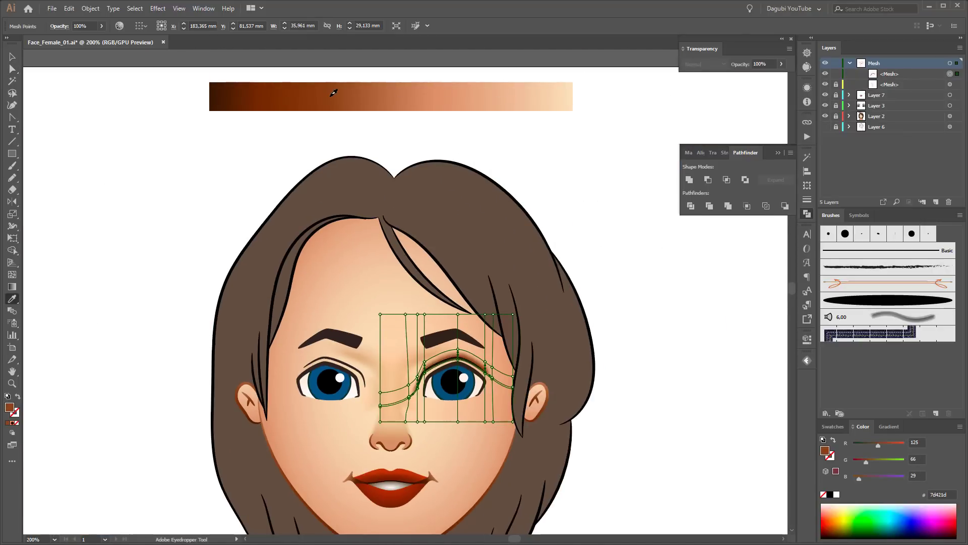
- Select the right-eye shading mesh, reset its fill to white, and zoom in with the mesh grid shown
key(ctrl+h)
scroll(446, 379, up, 2)
click(950, 82)
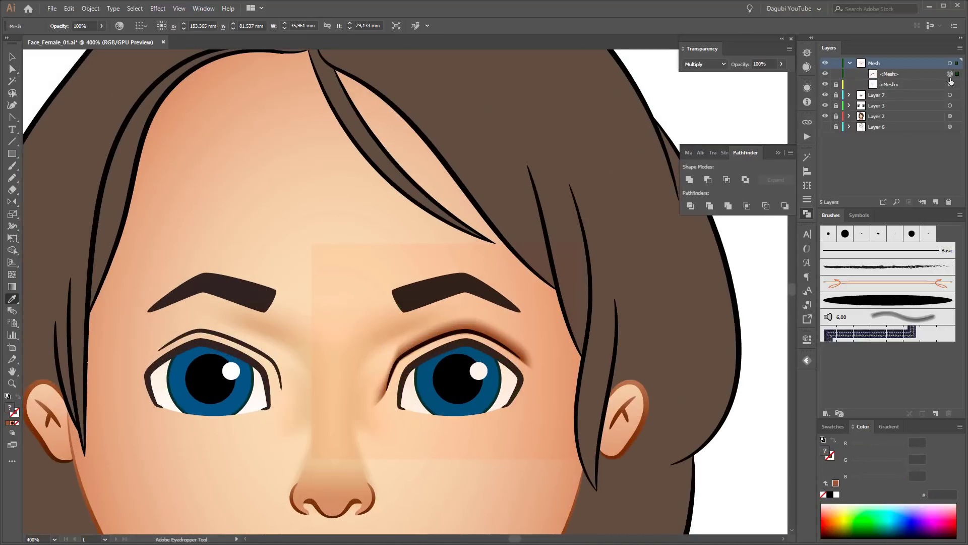
click(836, 495)
key(a)
key(ctrl+h)
key(ctrl+plus)
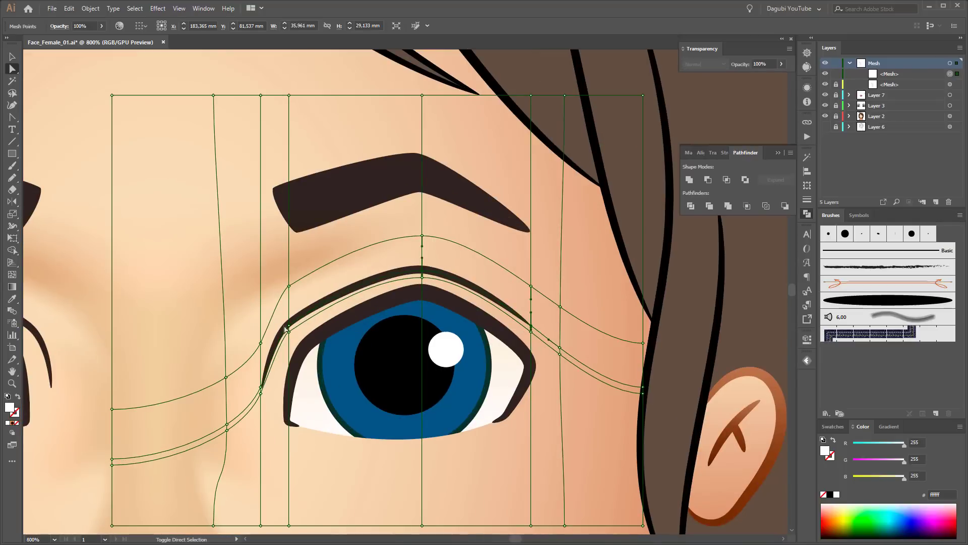
- Fill the selected right-eye mesh points with a dark brown sampled from the gradient bar
key(ctrl+minus)
key(ctrl+minus)
key(ctrl+minus)
key(ctrl+minus)
key(ctrl+minus)
key(i)
click(387, 126)
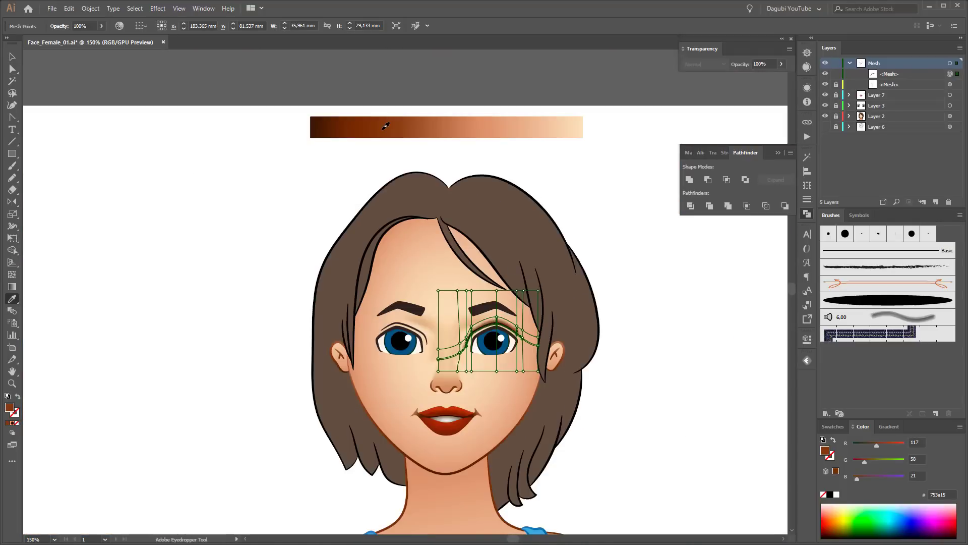
click(398, 125)
key(ctrl+plus)
key(ctrl+plus)
key(ctrl+plus)
key(ctrl+plus)
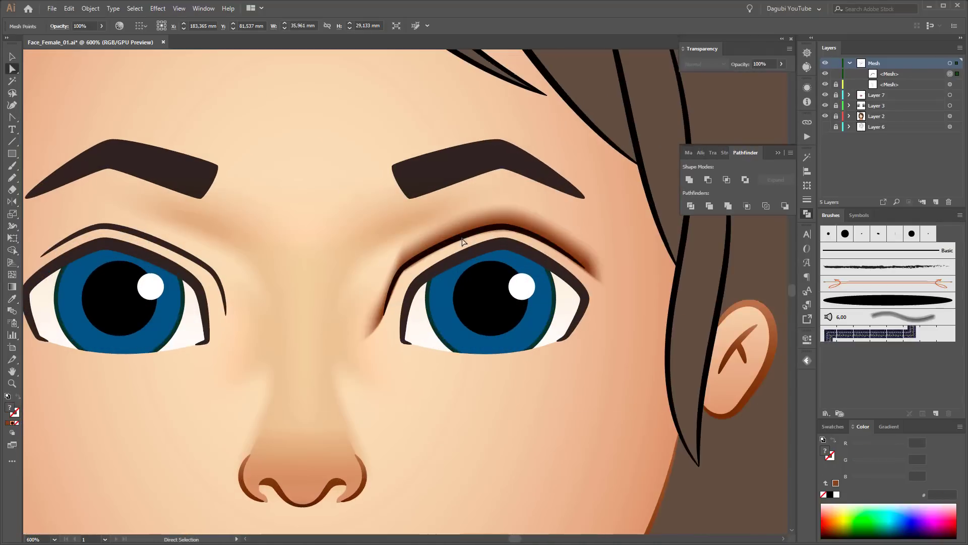
- Give the mesh point at the eye corner a light skin tone from the gradient
click(383, 318)
key(ctrl+minus)
key(ctrl+minus)
key(ctrl+minus)
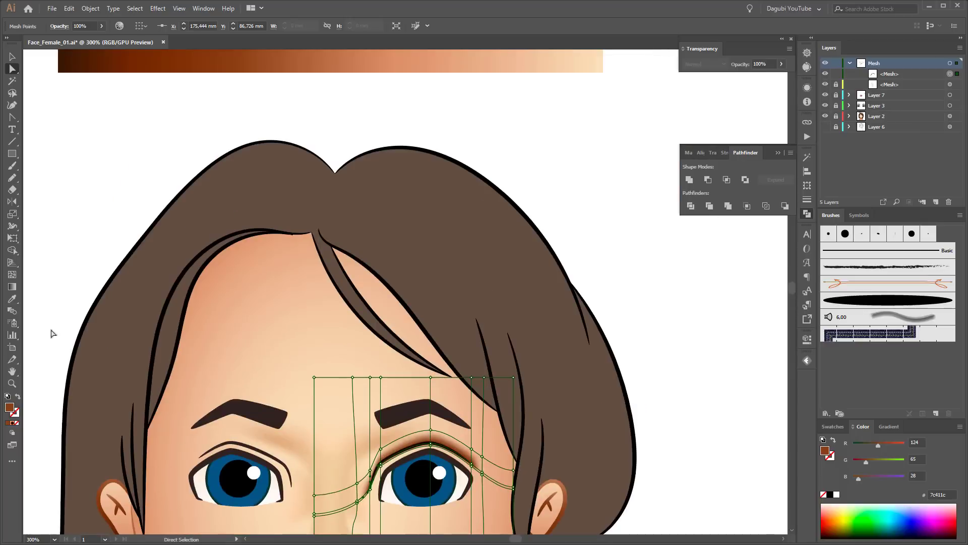
key(i)
click(571, 60)
key(ctrl+plus)
key(ctrl+plus)
key(ctrl+plus)
- Reselect the eye shading mesh and fill another of its points with a sampled skin colour
ctrl+click(170, 134)
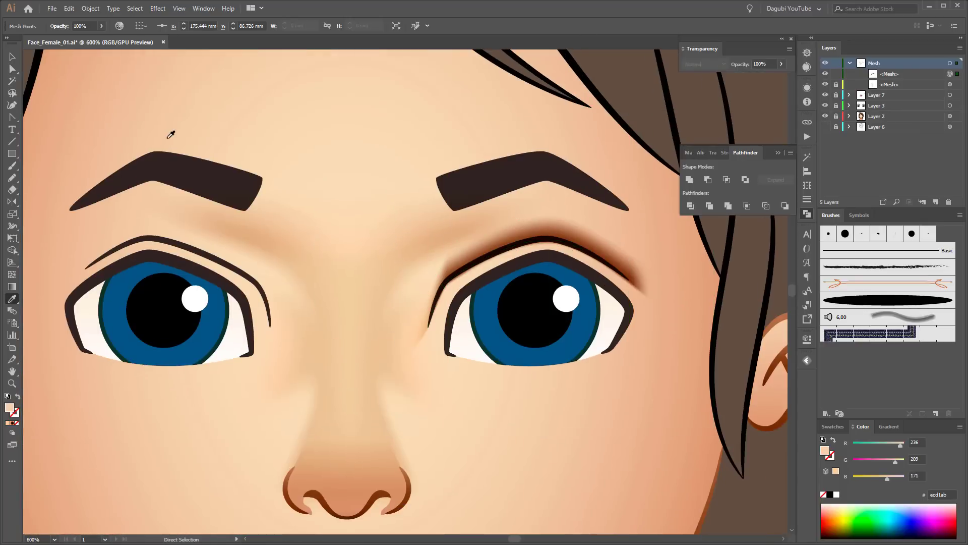
ctrl+click(545, 232)
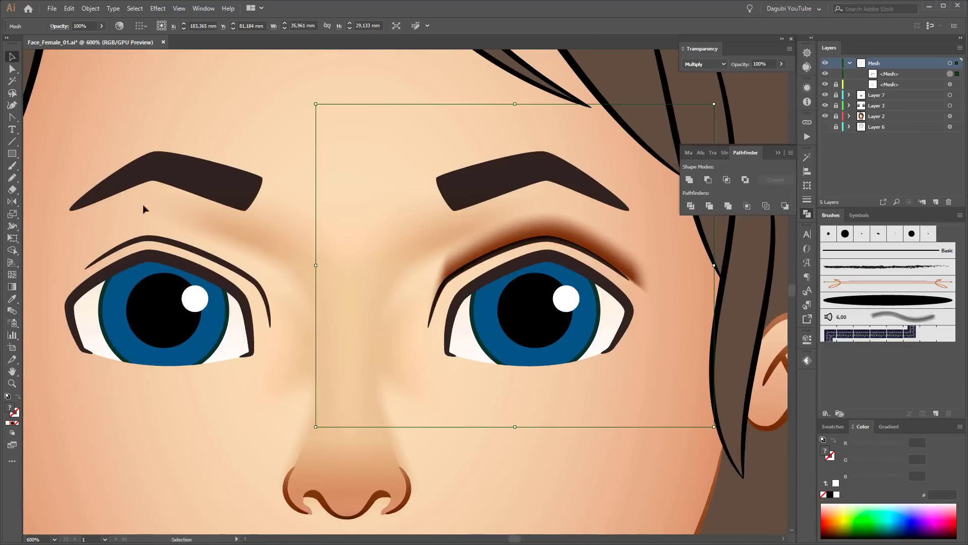
key(a)
click(654, 305)
click(630, 277)
key(ctrl+minus)
key(ctrl+minus)
key(ctrl+minus)
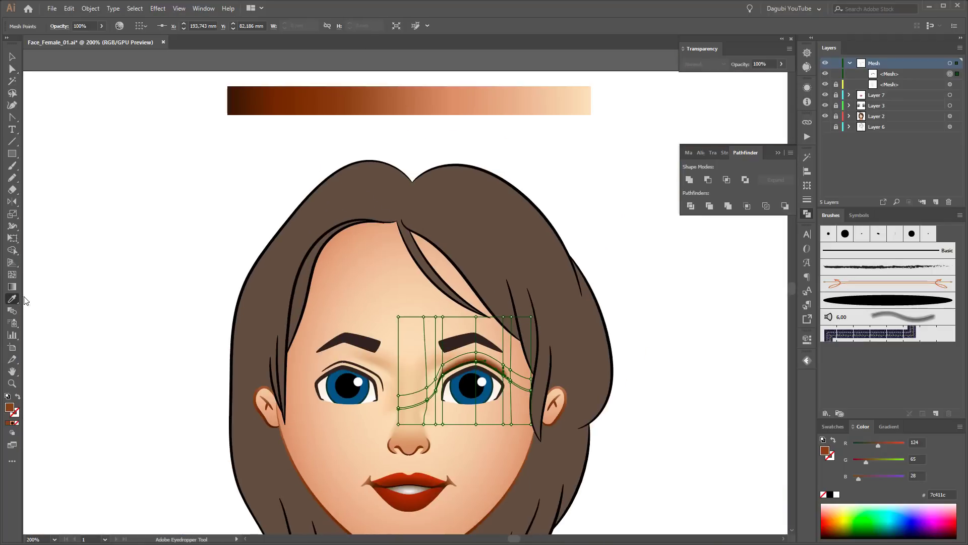
key(i)
click(540, 98)
key(ctrl+plus)
key(ctrl+plus)
key(ctrl+plus)
- Pull a mesh point toward the outer eye corner and add a new point with a sampled skin tone
key(a)
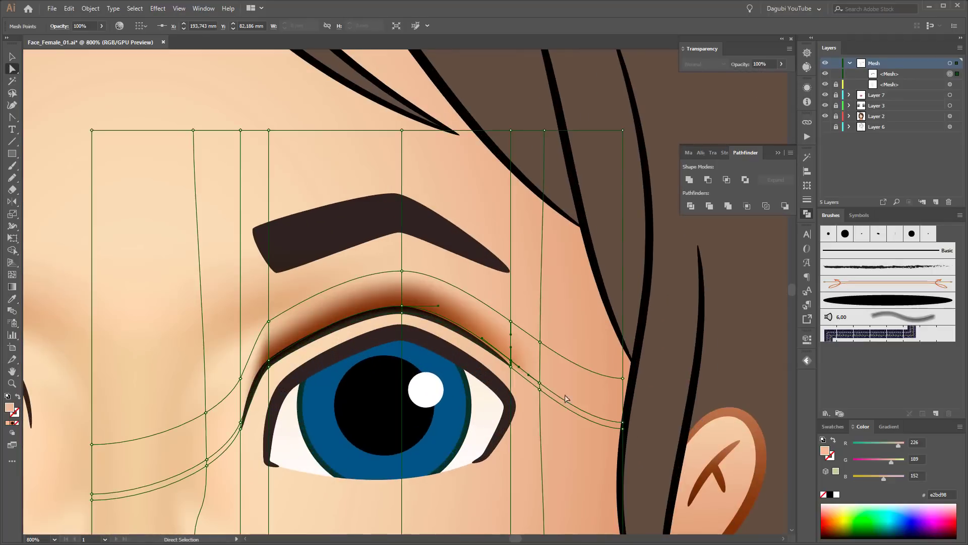
click(531, 336)
mouse_move(531, 336)
mouse_down()
mouse_move(549, 375)
mouse_move(517, 376)
mouse_up()
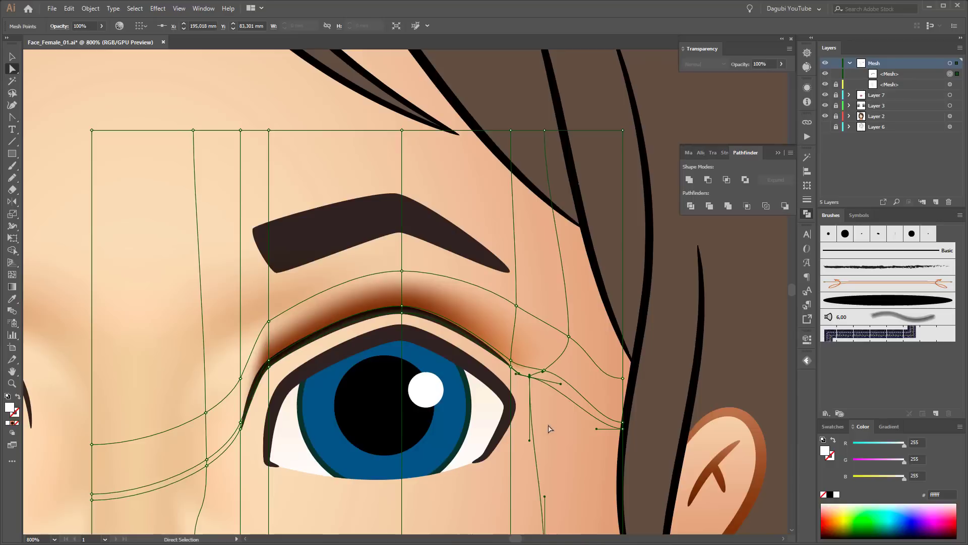
click(581, 347)
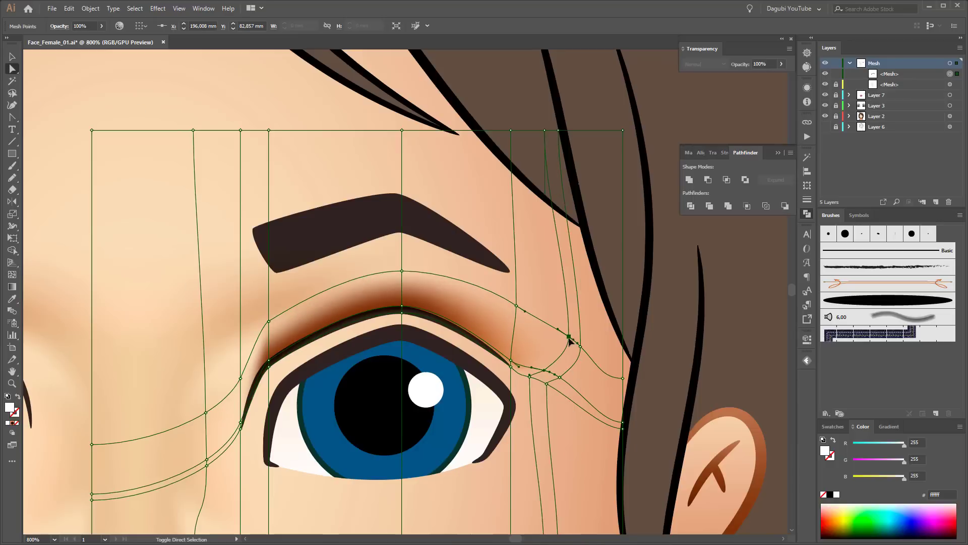
key(i)
click(514, 358)
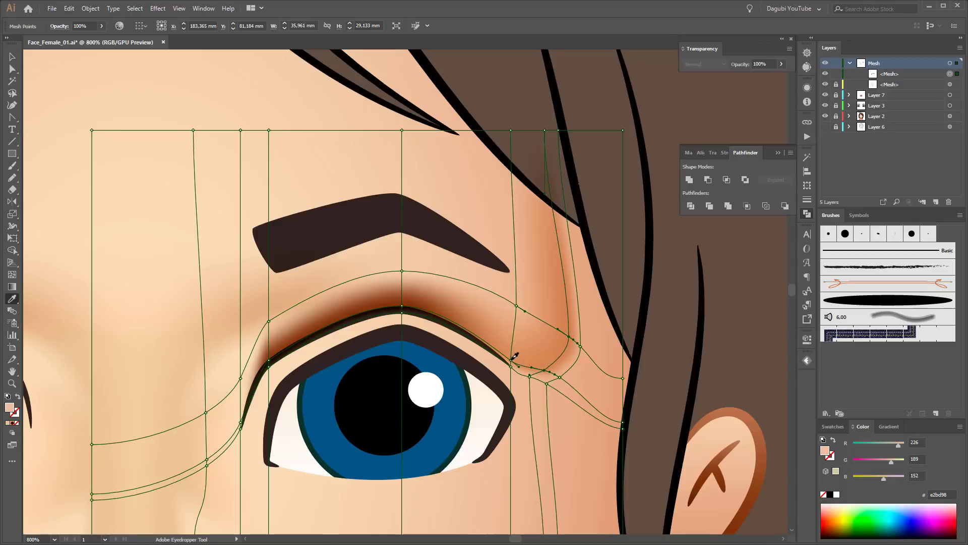
- Add another mesh point above the eye corner and shift a point beside it
click(517, 247)
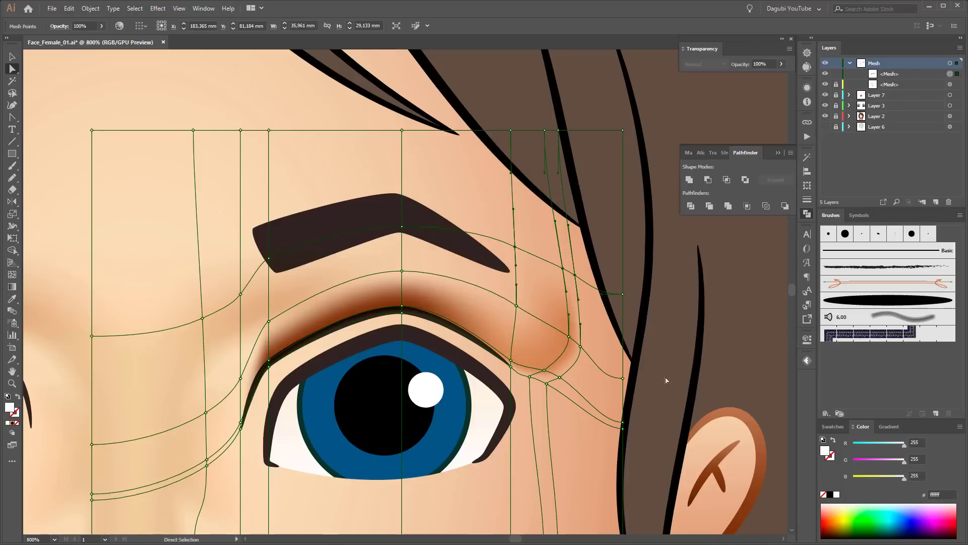
scroll(711, 292, down, 3)
scroll(713, 380, up, 1)
scroll(678, 398, up, 3)
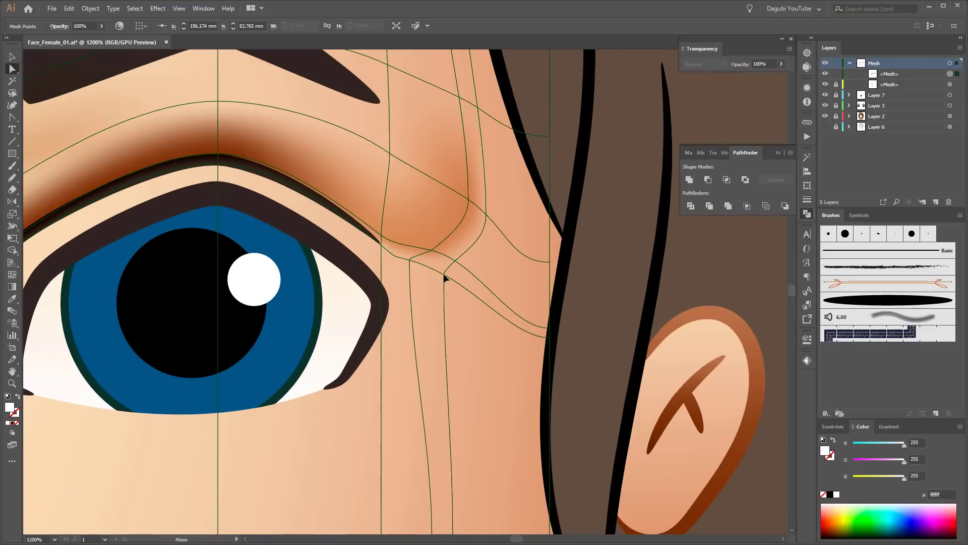
mouse_move(443, 277)
mouse_down()
mouse_move(478, 276)
mouse_move(456, 291)
mouse_up()
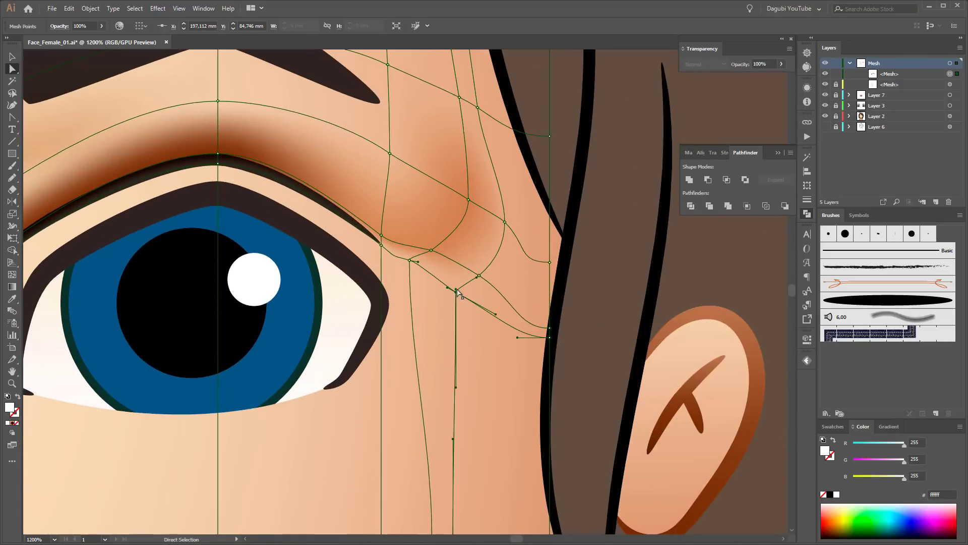
scroll(713, 339, down, 3)
scroll(713, 340, down, 2)
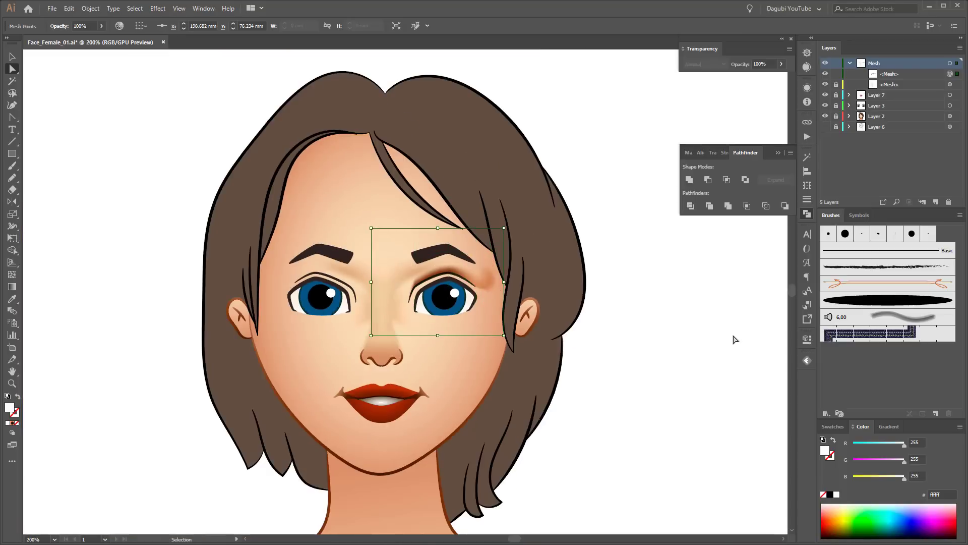
- Reselect the eye shading mesh and drag points to curve its lines around the eye corner
click(735, 340)
scroll(440, 231, up, 3)
click(951, 73)
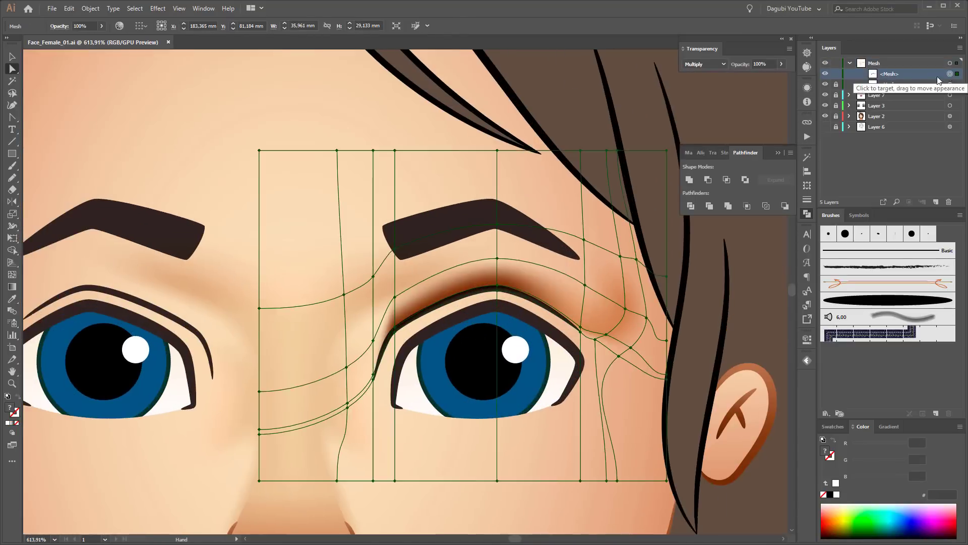
scroll(580, 385, up, 3)
mouse_move(580, 385)
mouse_down()
mouse_move(648, 364)
mouse_move(682, 386)
mouse_up()
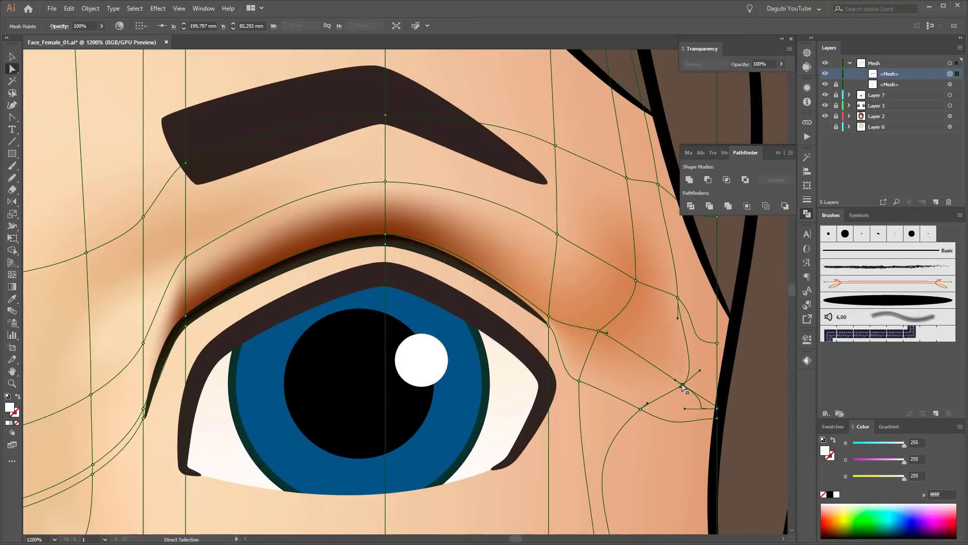
drag(549, 332, 612, 339)
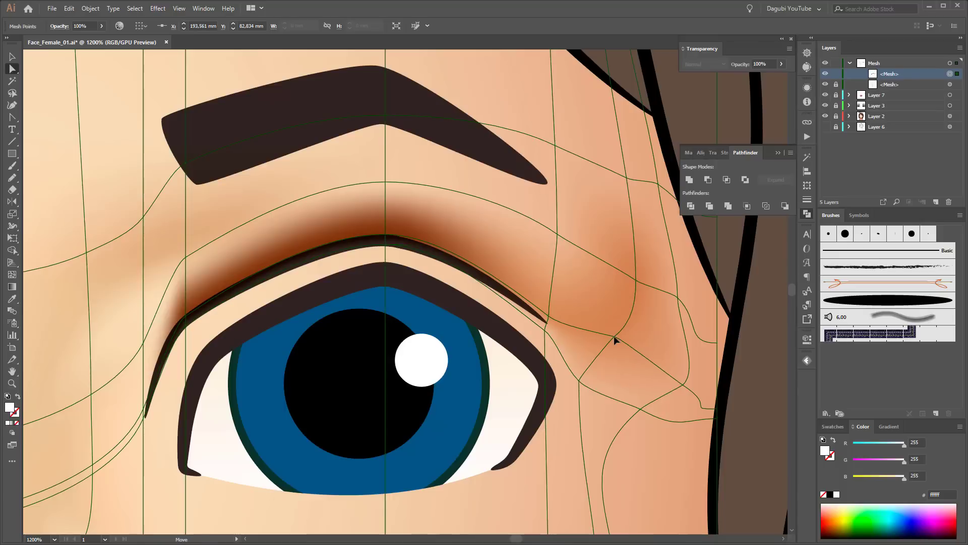
- Move mesh points above and below the eye corner to shape the warm shadow
click(618, 341)
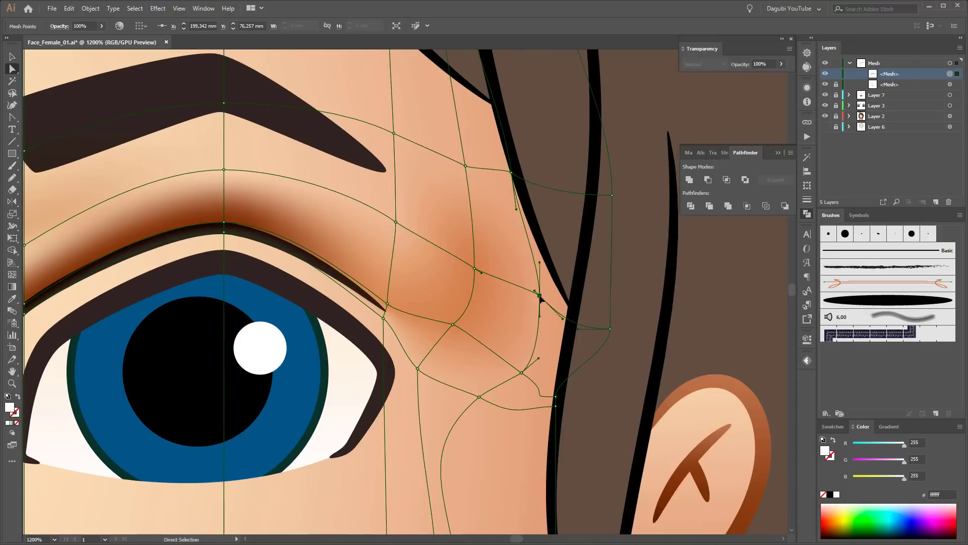
click(559, 454)
drag(395, 222, 391, 194)
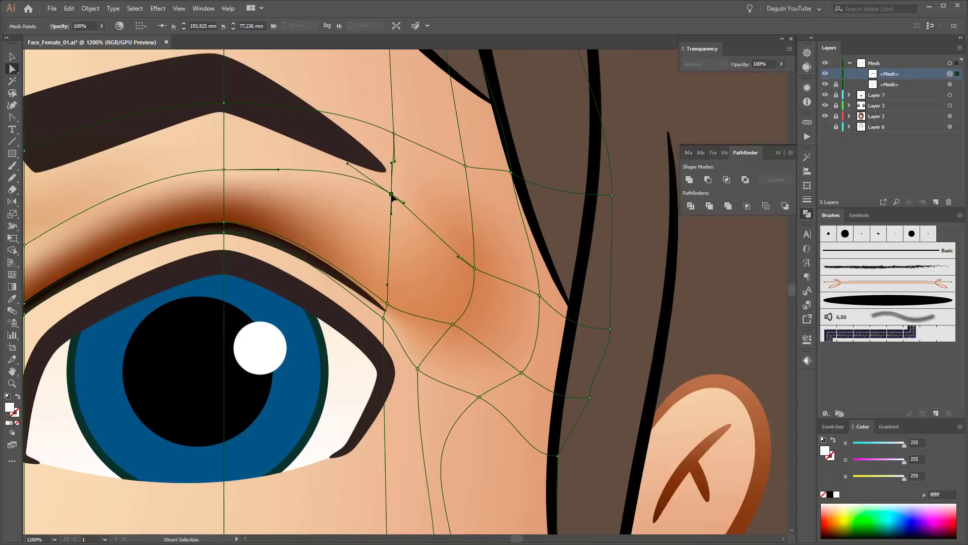
drag(384, 318, 385, 331)
click(493, 384)
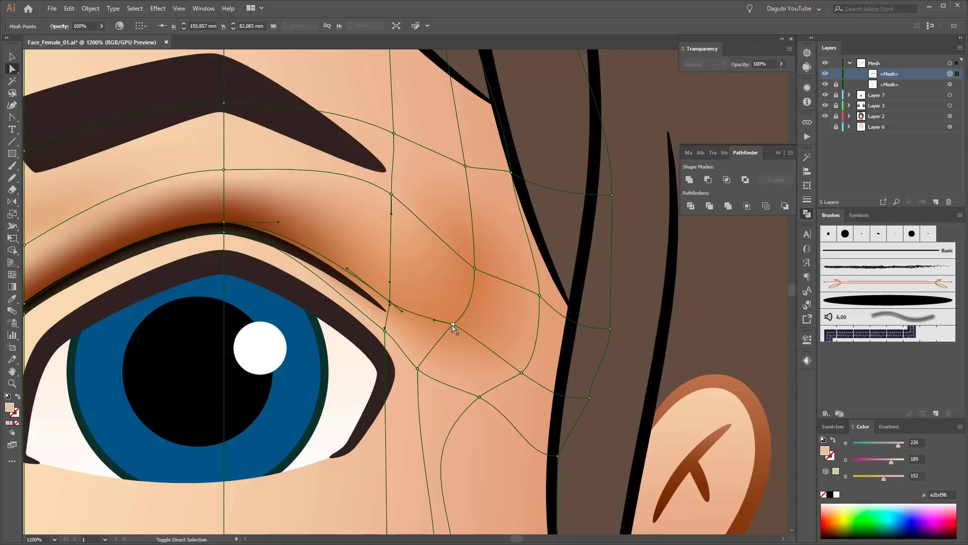
- Curve the mesh lines beside the right eye's inner corner
key(ctrl+0)
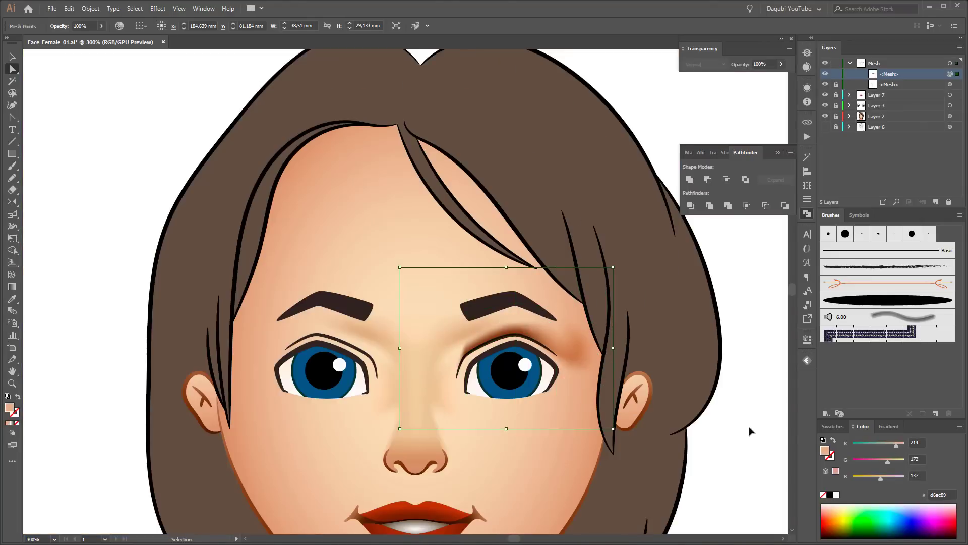
scroll(525, 415, up, 5)
drag(383, 329, 324, 385)
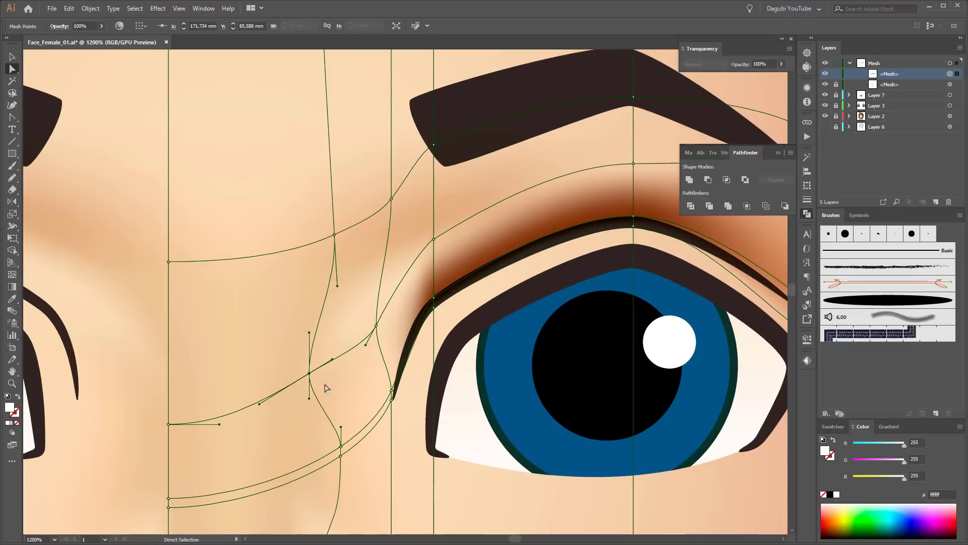
drag(383, 389, 385, 422)
click(363, 328)
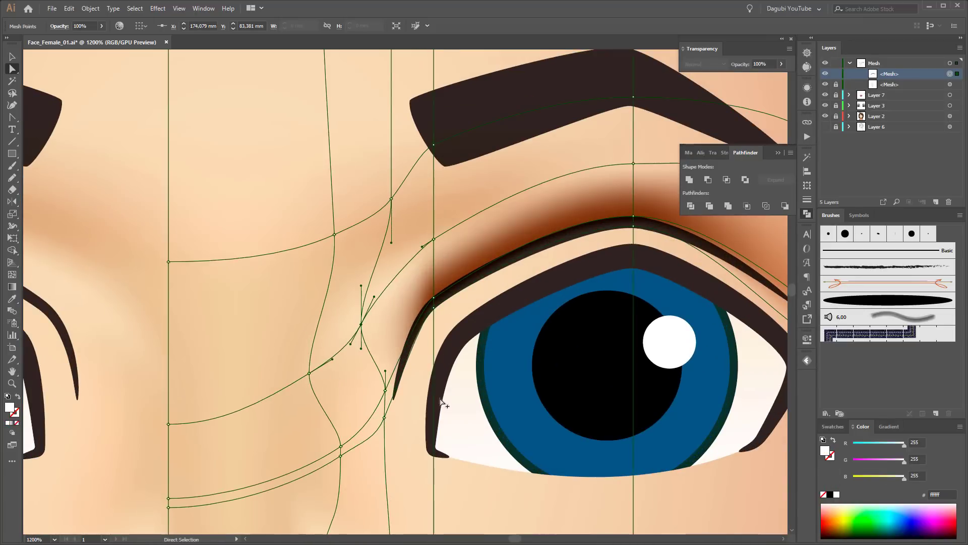
- Copy the eye shading mesh, flip it horizontally, and position it over the left eye
key(ctrl+0)
scroll(635, 296, right, 3)
key(ctrl+c)
key(ctrl+f)
click(713, 153)
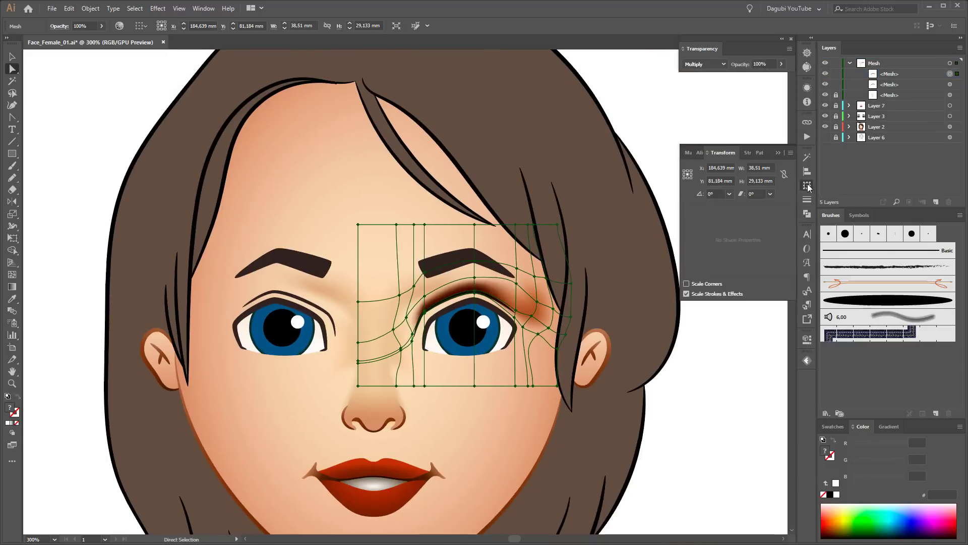
scroll(319, 276, up, 3)
drag(161, 286, 202, 288)
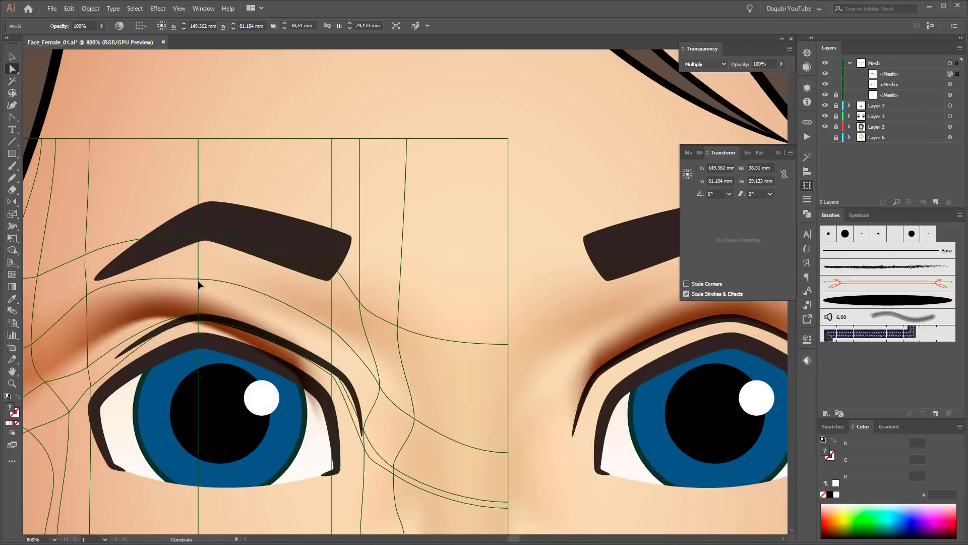
scroll(90, 146, down, 3)
- Sample skin colour into mesh points near the left eyebrow and eye
click(746, 342)
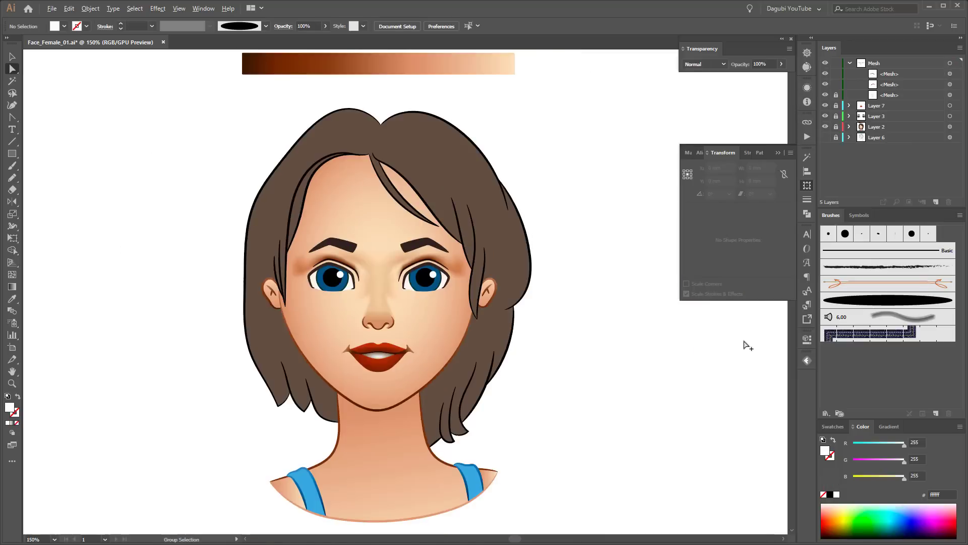
scroll(359, 262, up, 3)
scroll(360, 261, left, 2)
click(156, 249)
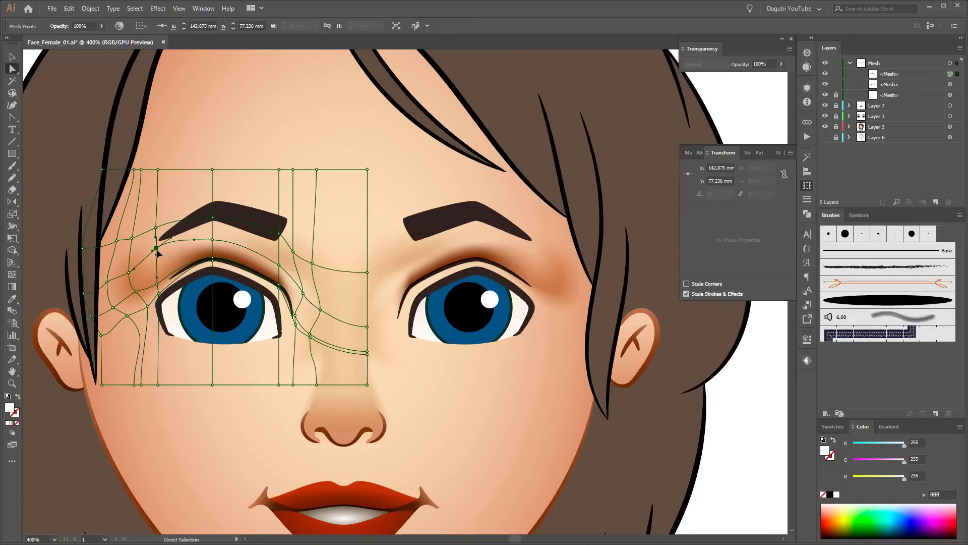
click(127, 271)
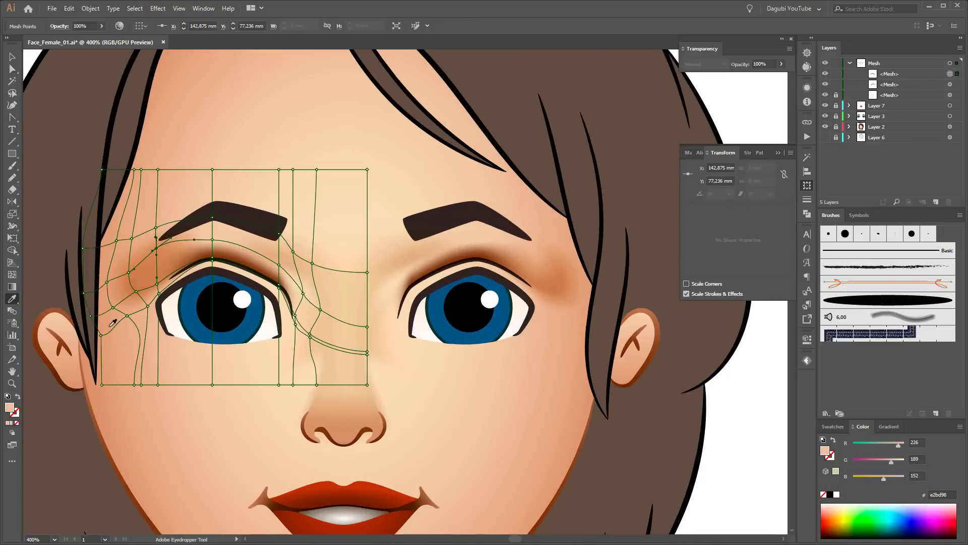
ctrl+click(537, 250)
- Recolour both selected eye meshes to a muted brown with Recolor Artwork
click(562, 271)
scroll(562, 271, down, 2)
scroll(637, 365, right, 3)
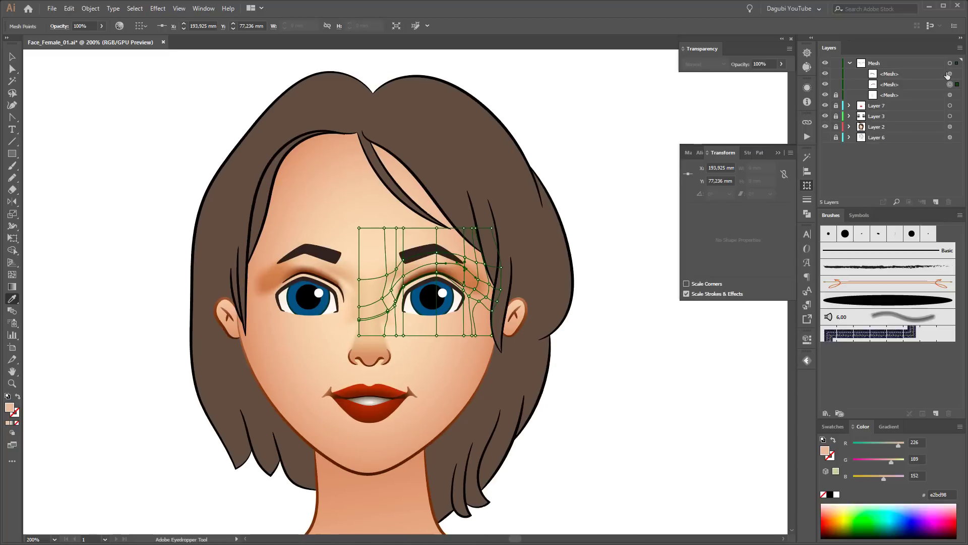
click(950, 63)
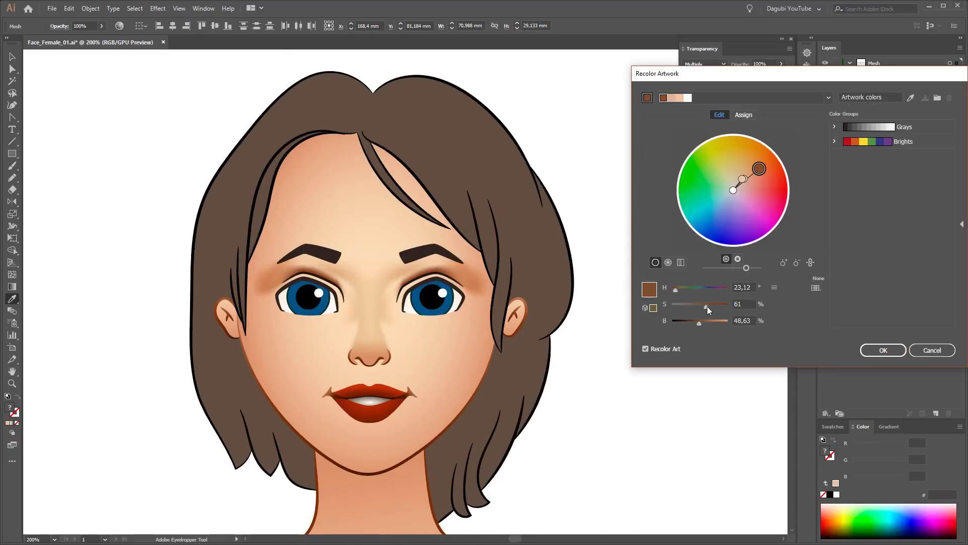
click(883, 350)
scroll(531, 334, up, 1)
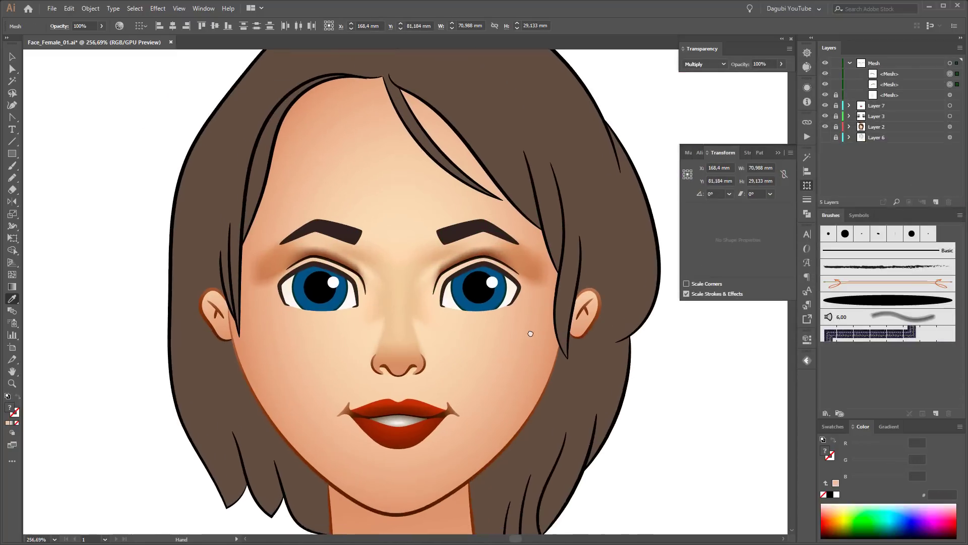
scroll(531, 333, left, 1)
key(g)
click(524, 401)
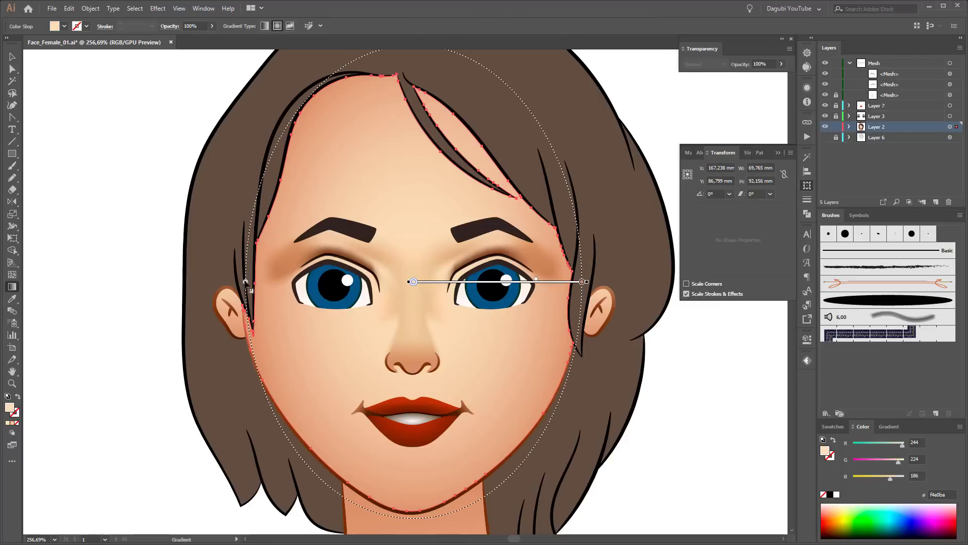
- Warm the face gradient's end stop by nudging its R value up
scroll(411, 162, up, 5)
drag(411, 162, 371, 26)
double_click(946, 508)
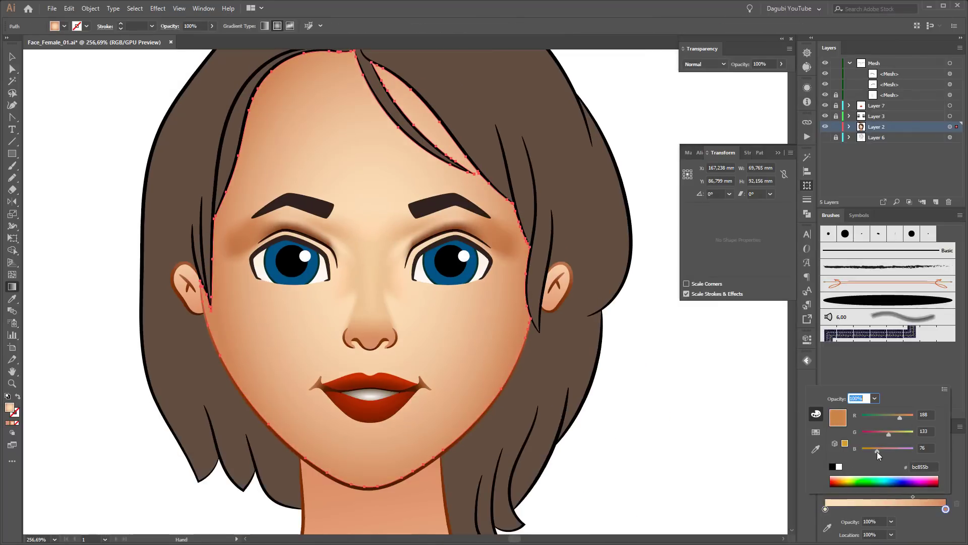
drag(898, 422, 901, 421)
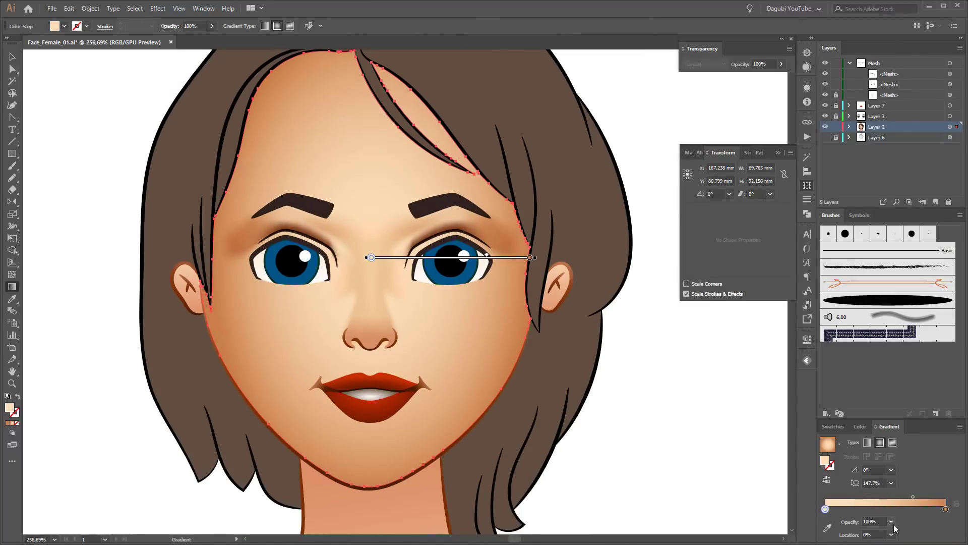
drag(616, 149, 609, 164)
- Apply the reference skin gradient from the swatch bar to the face
scroll(610, 164, up, 5)
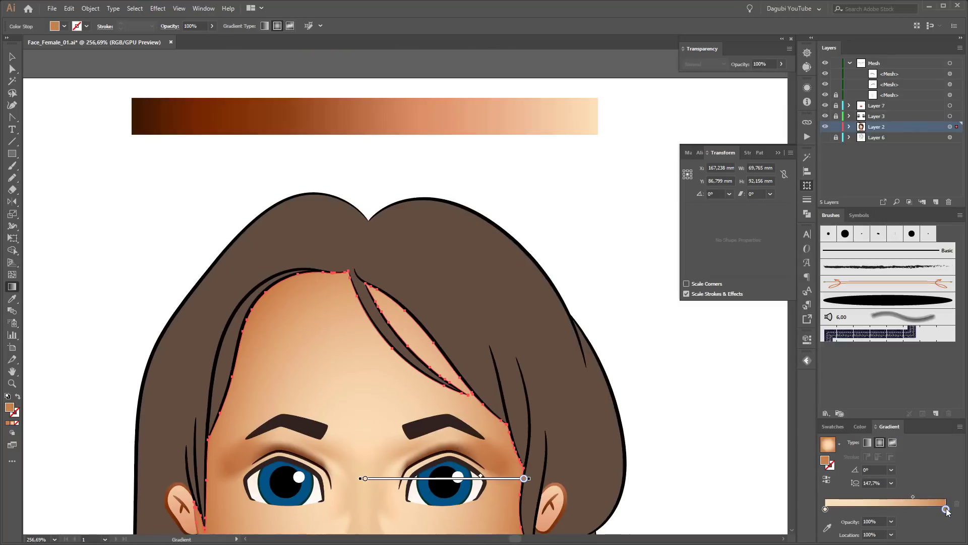
key(i)
click(340, 108)
key(ctrl+1)
click(915, 501)
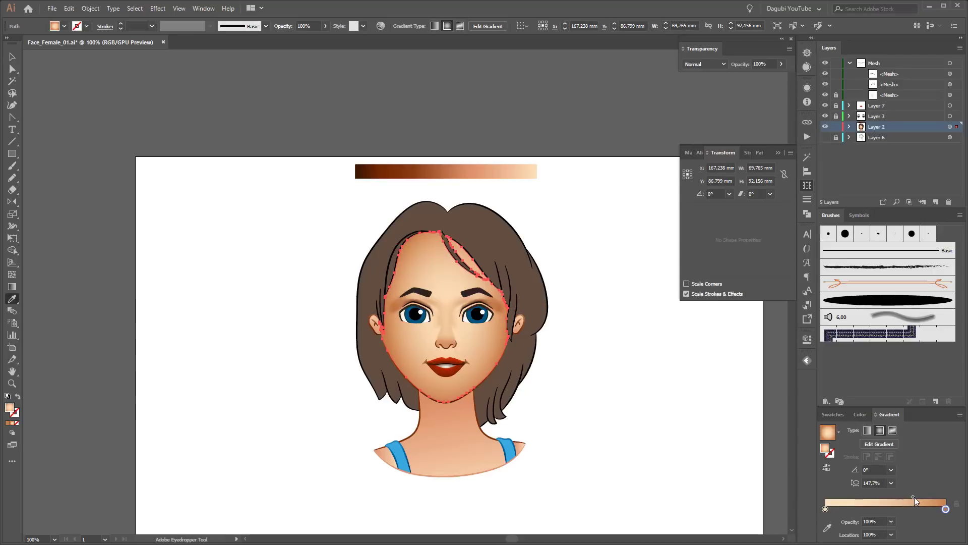
key(ctrl+shift+a)
key(ctrl+plus)
- Fill the neck with the skin gradient and move its radial centre to the bottom
key(a)
click(448, 465)
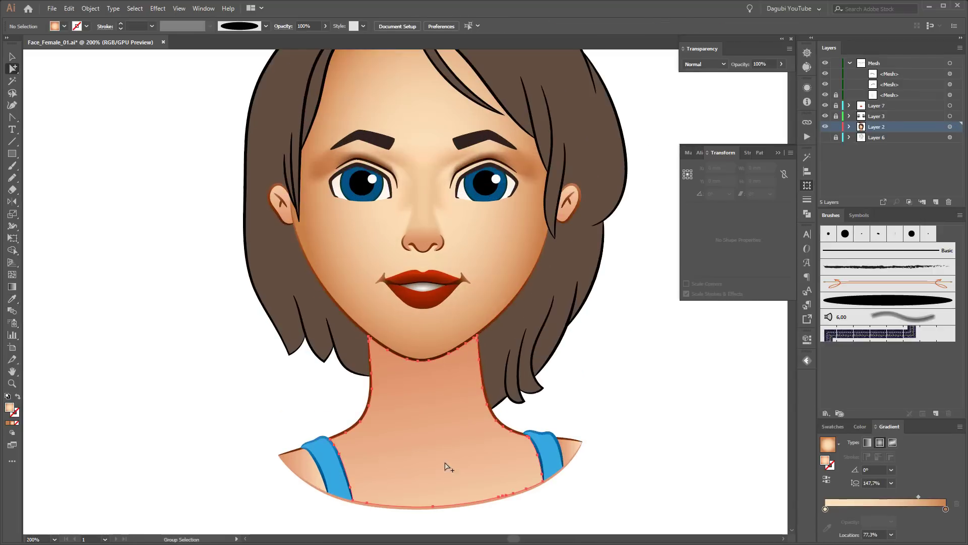
click(502, 244)
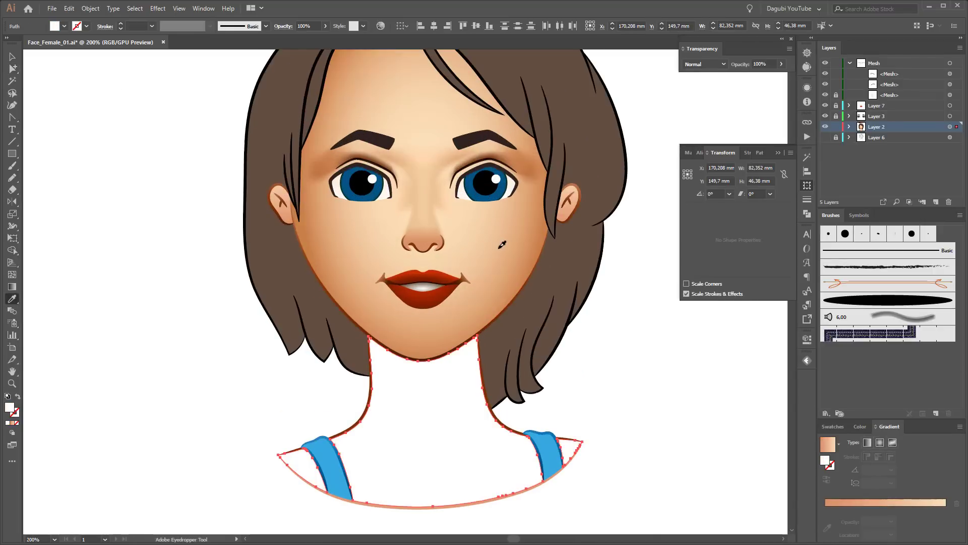
click(836, 63)
key(ctrl+minus)
click(498, 260)
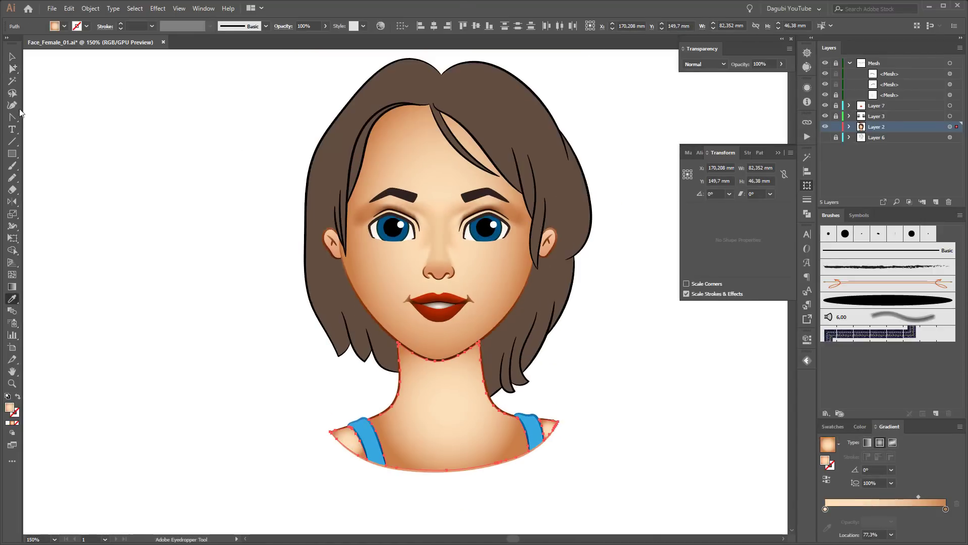
key(g)
drag(473, 403, 473, 464)
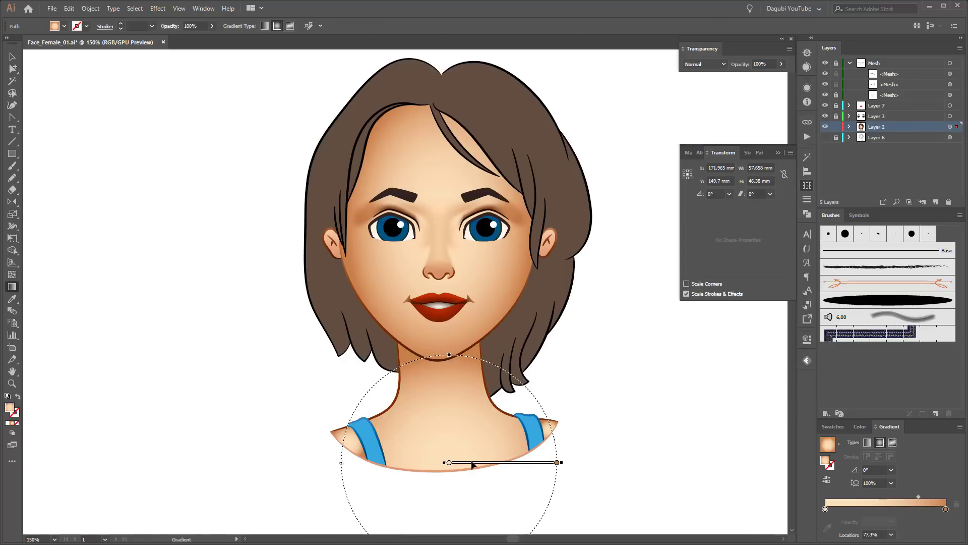
- Give the small shoulder shape beside the strap a linear skin gradient
click(343, 439)
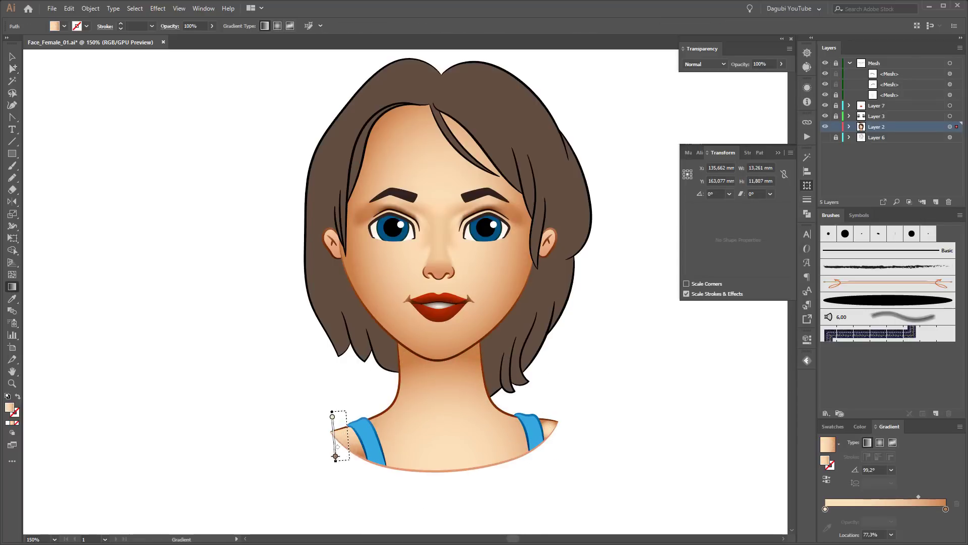
click(550, 426)
key(ctrl+z)
click(362, 490)
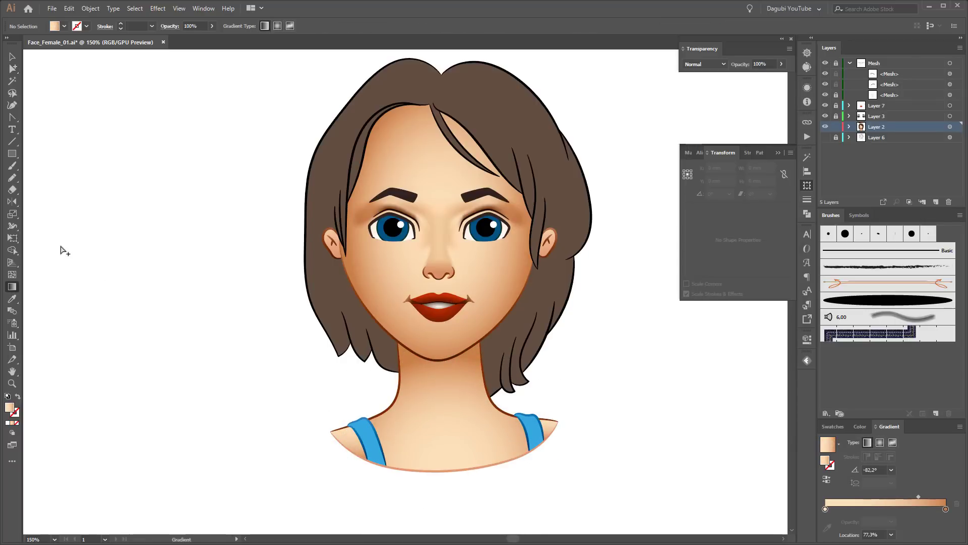
scroll(445, 309, up, 5)
- Select the face mesh object and lock the second mesh object
click(951, 95)
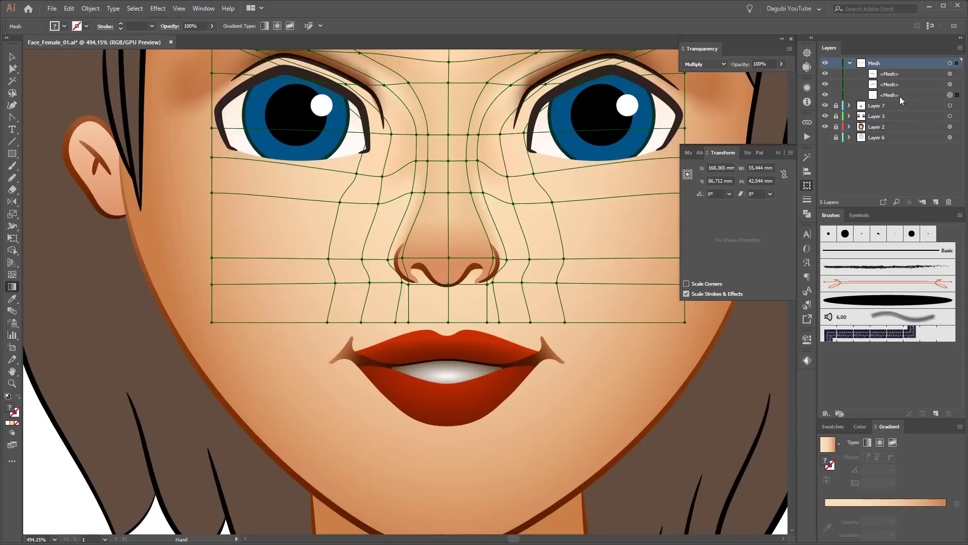
click(12, 69)
click(836, 84)
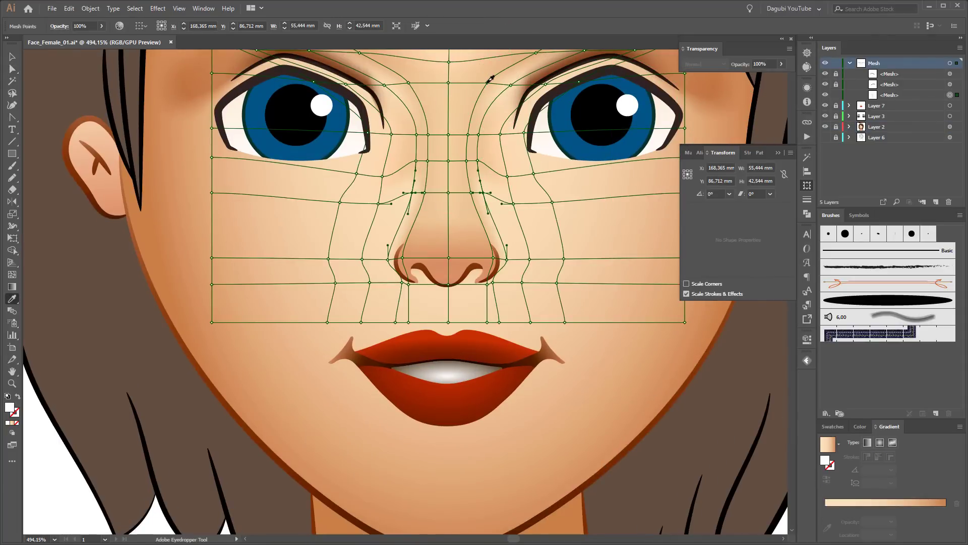
scroll(471, 173, up, 4)
- Give the mesh points beside both nostrils a tan skin colour, then lighten it
shift+click(488, 220)
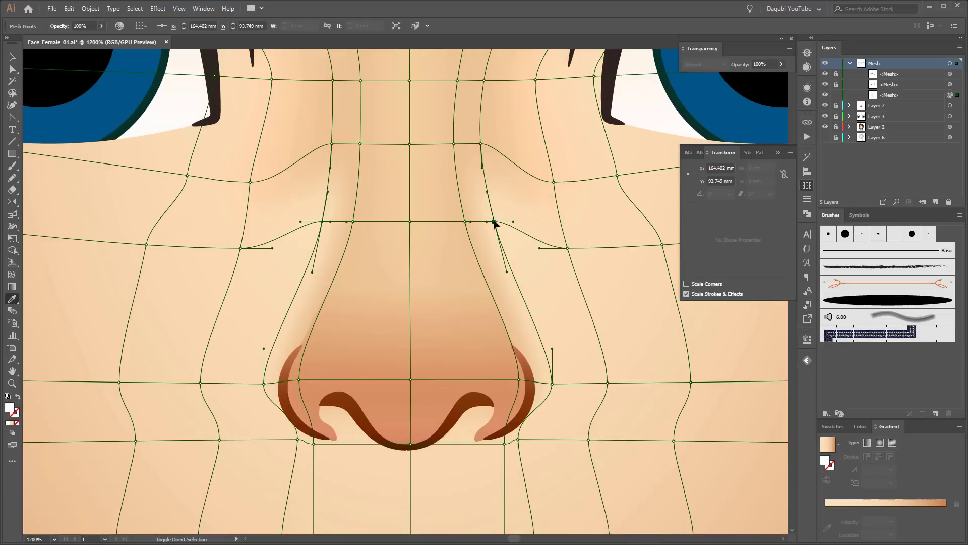
click(833, 426)
click(944, 464)
click(482, 142)
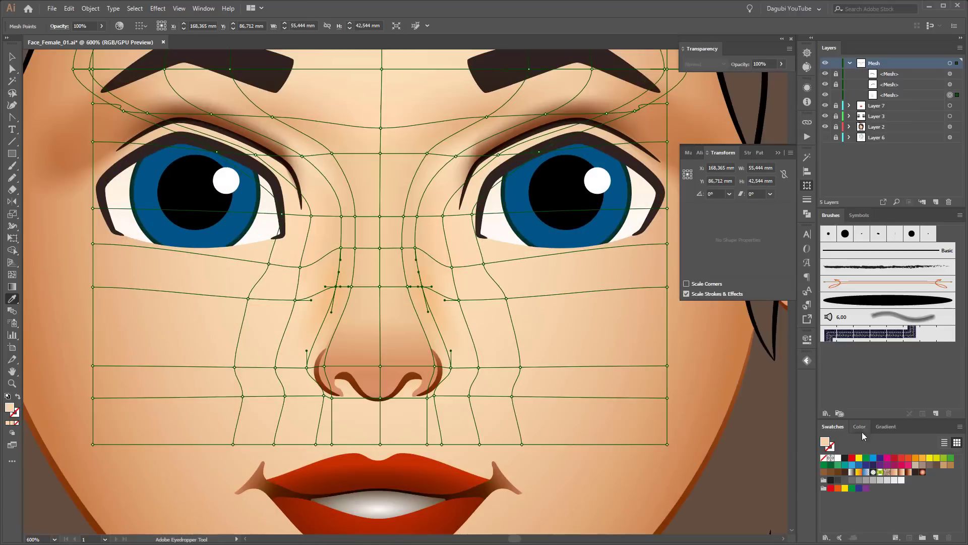
click(860, 427)
drag(897, 475, 900, 477)
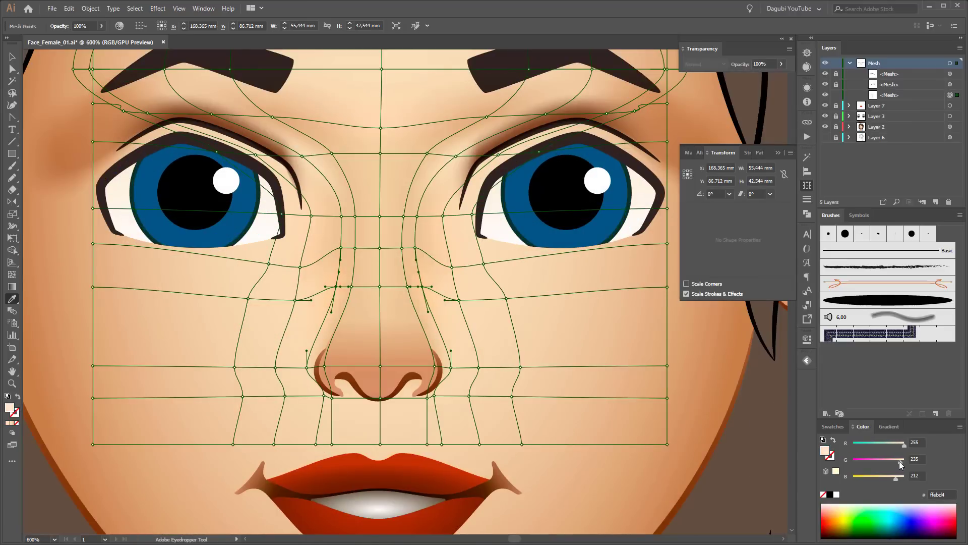
- Review the nose with mesh edges hidden and slightly darken the nostril points' colour
key(ctrl+0)
key(ctrl+shift+a)
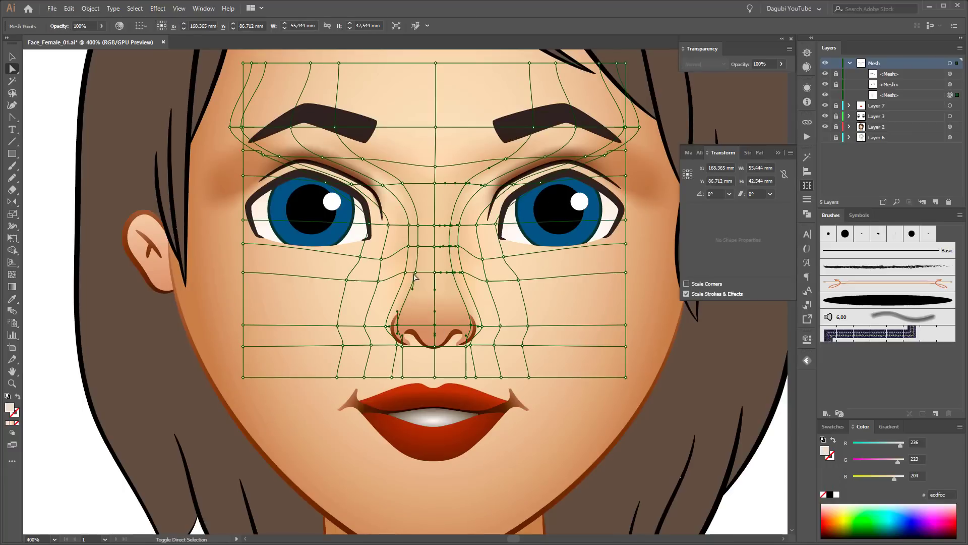
key(ctrl+h)
key(ctrl+minus)
key(ctrl+minus)
drag(896, 477, 897, 465)
key(ctrl+plus)
key(ctrl+plus)
key(ctrl+plus)
key(ctrl+h)
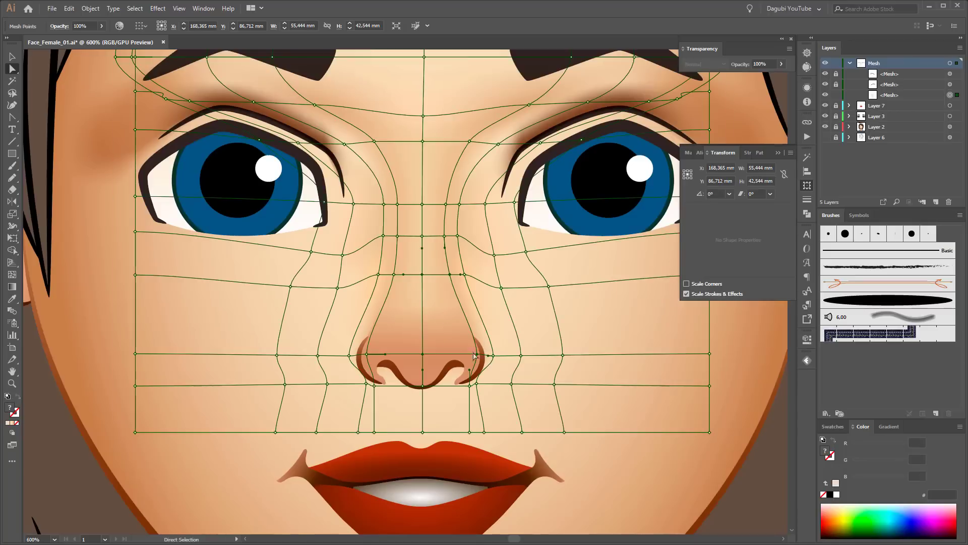
- Make the nose bridge point white, then tint it warm peach by lowering G and B
key(i)
click(445, 224)
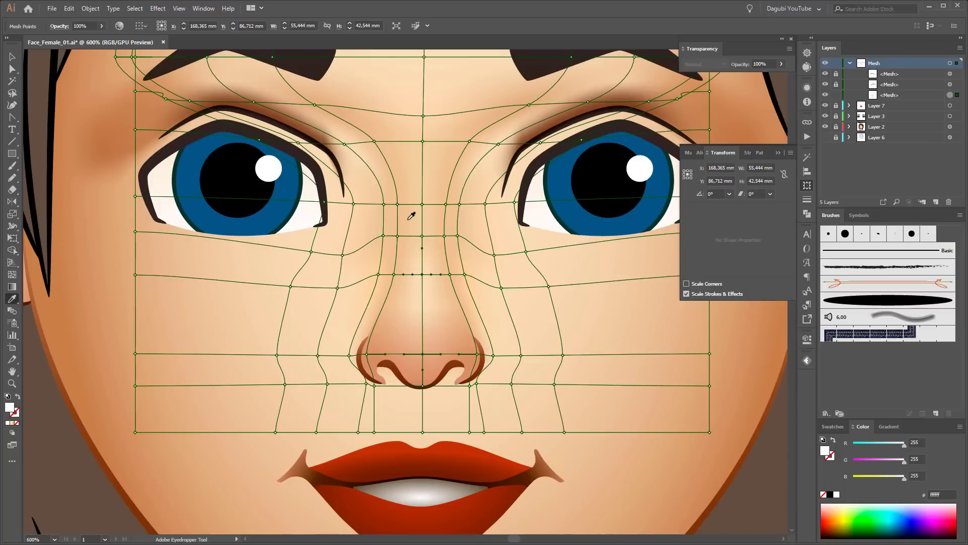
drag(904, 476, 889, 476)
drag(904, 459, 891, 477)
key(ctrl+minus)
key(ctrl+minus)
key(ctrl+minus)
key(ctrl+shift+a)
key(ctrl+plus)
key(ctrl+plus)
- Draw a small Lighten-blended circle on the nose tip with a two-stop radial gradient
key(l)
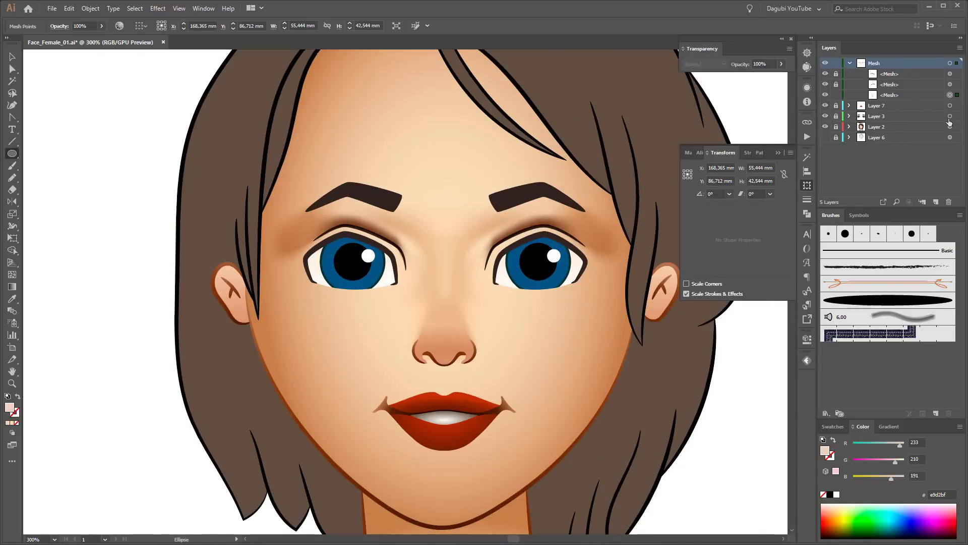
drag(454, 351, 459, 352)
click(705, 64)
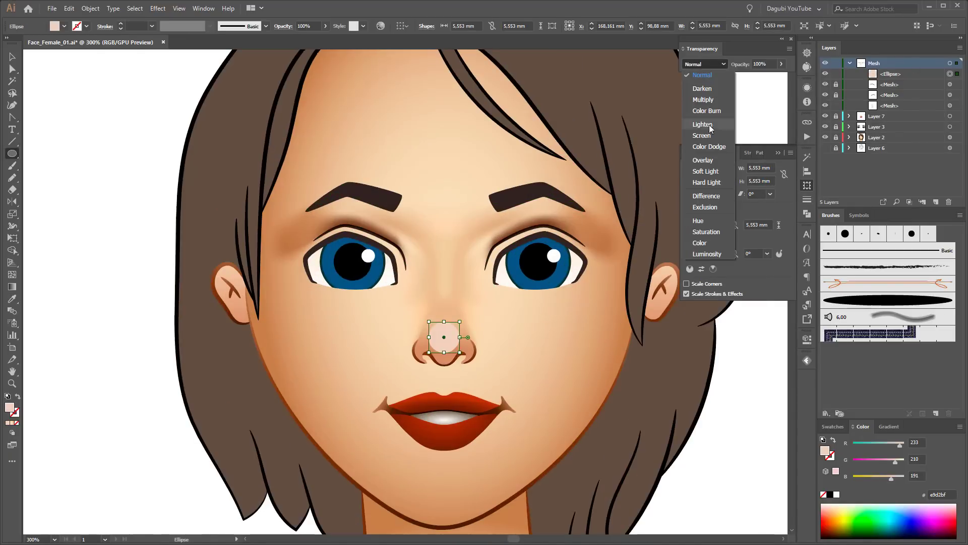
click(704, 125)
click(832, 426)
click(923, 471)
click(886, 426)
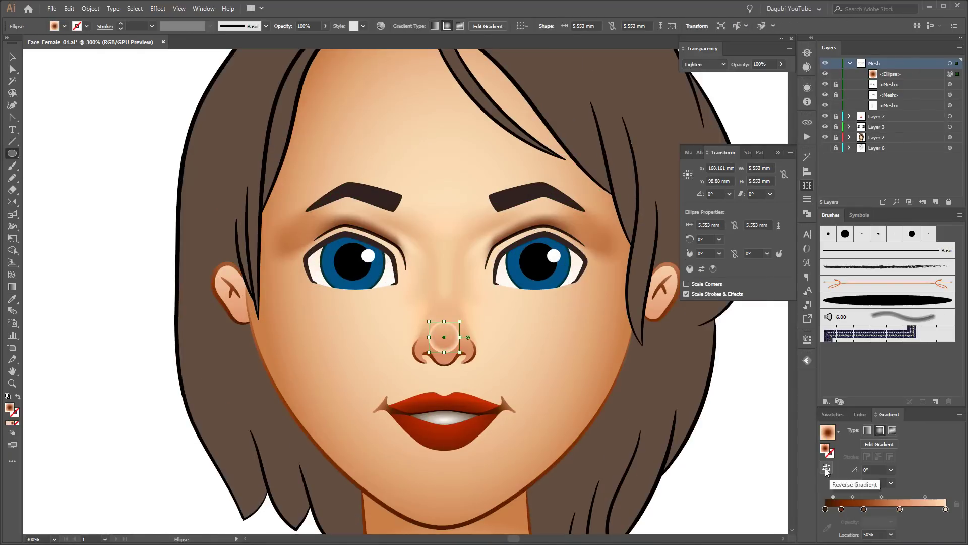
drag(930, 509, 946, 509)
mouse_move(871, 509)
mouse_down()
mouse_move(871, 529)
mouse_move(908, 530)
mouse_move(912, 496)
mouse_up()
- Enlarge the nose highlight and make its gradient run white to tan, midpoint shifted left
drag(465, 321, 477, 311)
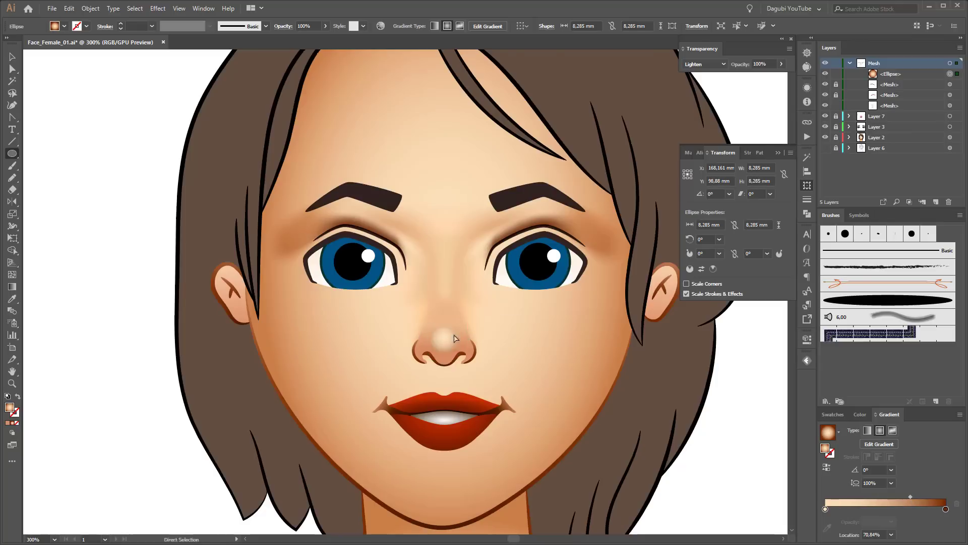
key(ctrl+h)
double_click(825, 509)
click(830, 410)
key(Escape)
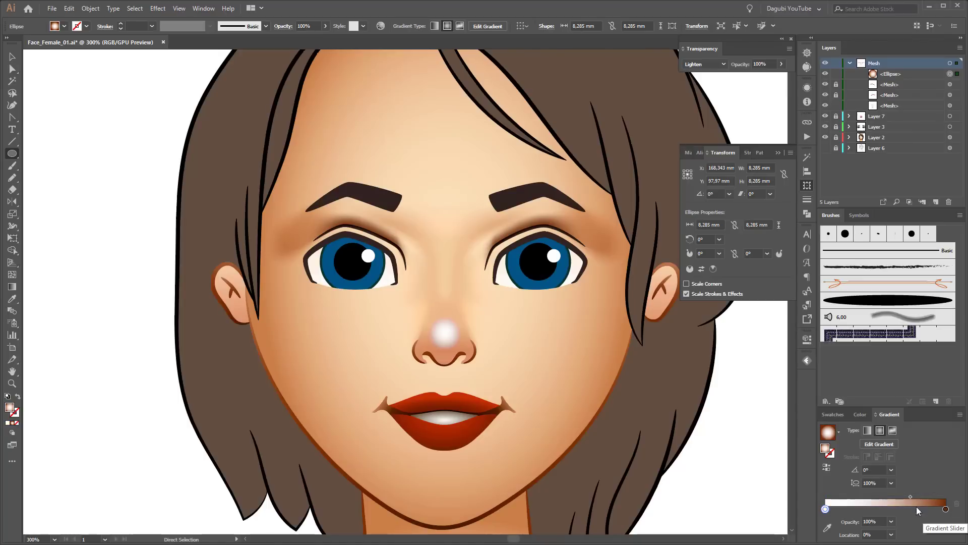
drag(911, 497, 897, 496)
double_click(945, 509)
click(930, 417)
click(858, 426)
key(Escape)
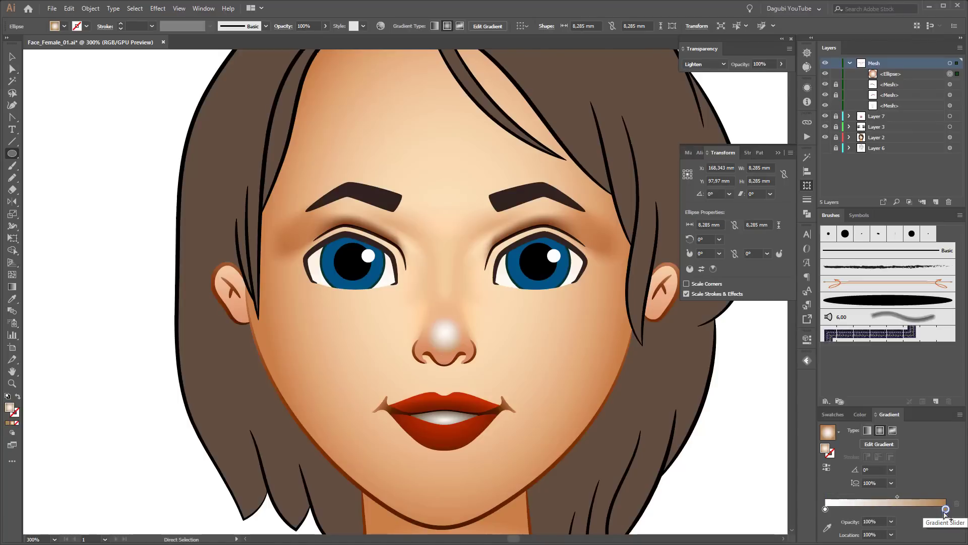
key(ctrl+h)
- Lower the highlight's opacity to 54%, shrink it to about 5.8 mm, and brighten its colours
click(326, 26)
drag(327, 38, 307, 38)
drag(469, 308, 462, 314)
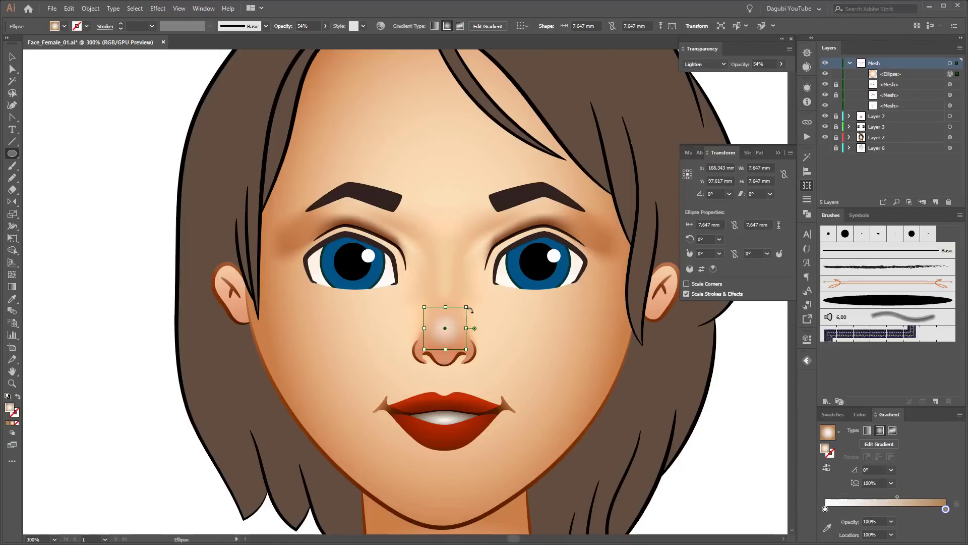
click(381, 26)
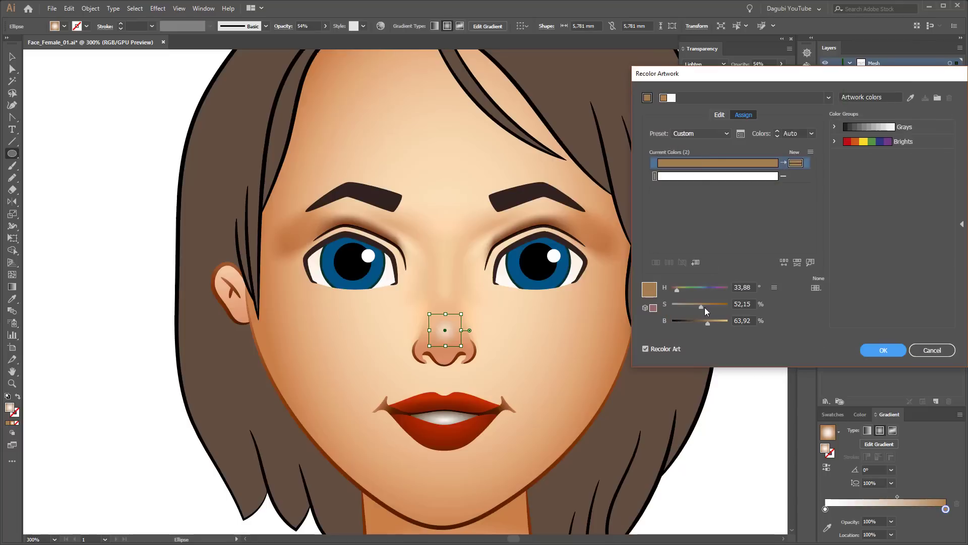
click(719, 115)
drag(707, 322, 715, 323)
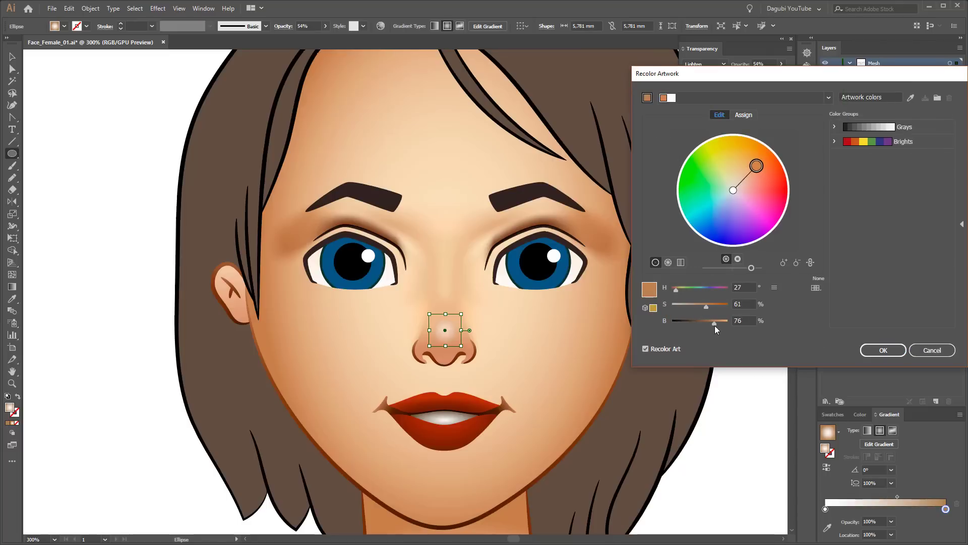
click(863, 351)
- Copy the highlight up onto the nose bridge and deselect it
key(v)
mouse_move(455, 315)
mouse_down()
mouse_move(453, 261)
mouse_move(445, 291)
mouse_move(457, 266)
mouse_up()
scroll(442, 332, down, 2)
click(419, 472)
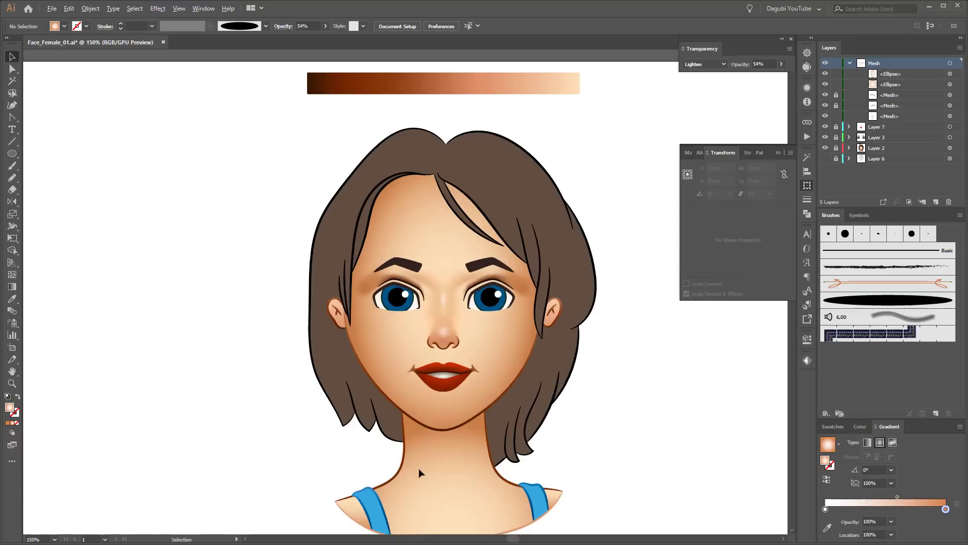
scroll(444, 274, up, 1)
scroll(444, 274, up, 1)
- Copy the highlight onto the right eyebrow, rotated, resized and softened to follow the brow
drag(442, 324, 527, 274)
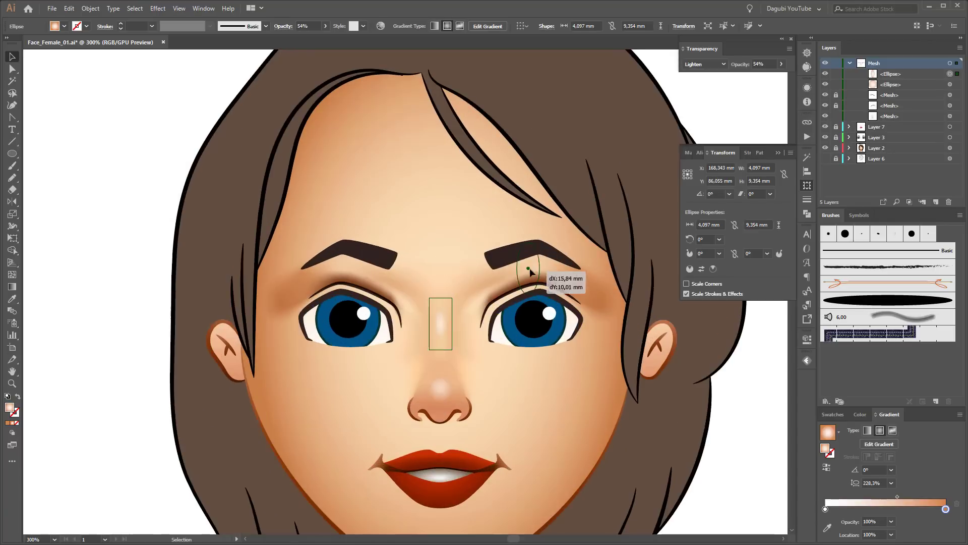
drag(548, 312, 494, 296)
scroll(552, 261, up, 2)
drag(570, 263, 507, 261)
drag(898, 497, 912, 498)
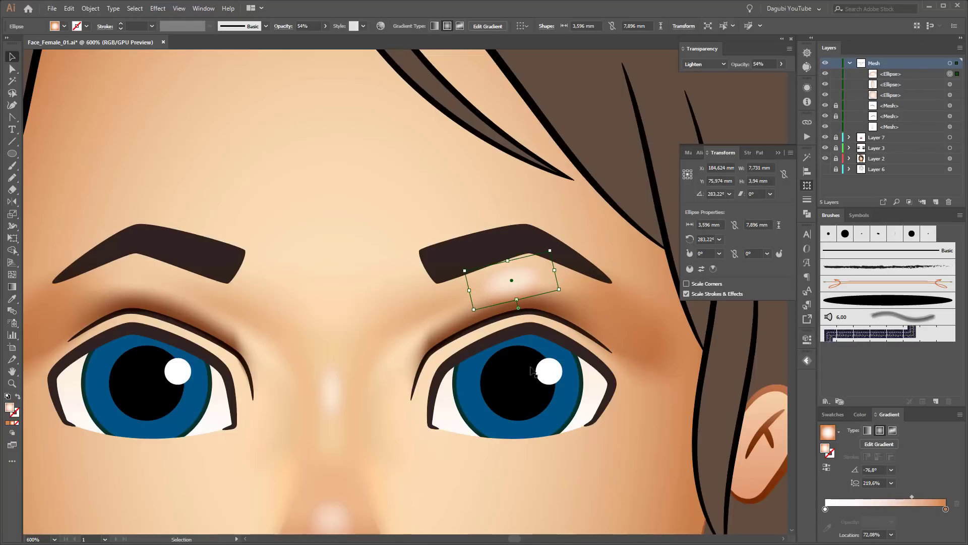
scroll(537, 368, down, 1)
drag(529, 310, 532, 306)
click(850, 149)
scroll(546, 317, up, 1)
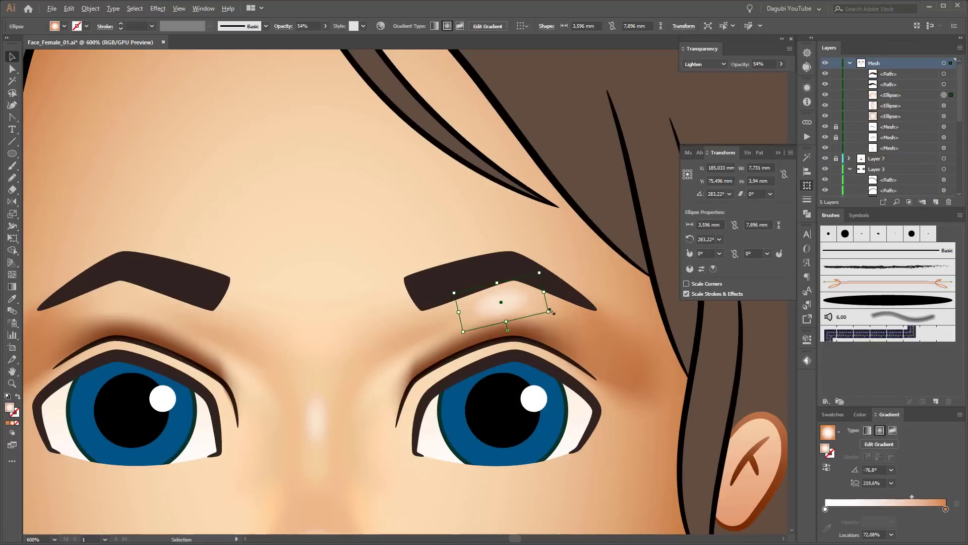
drag(541, 269, 544, 265)
- Copy the highlight onto the left eyebrow and deselect it
mouse_move(514, 306)
mouse_down()
mouse_move(130, 300)
mouse_move(162, 315)
mouse_up()
scroll(373, 249, down, 3)
click(309, 417)
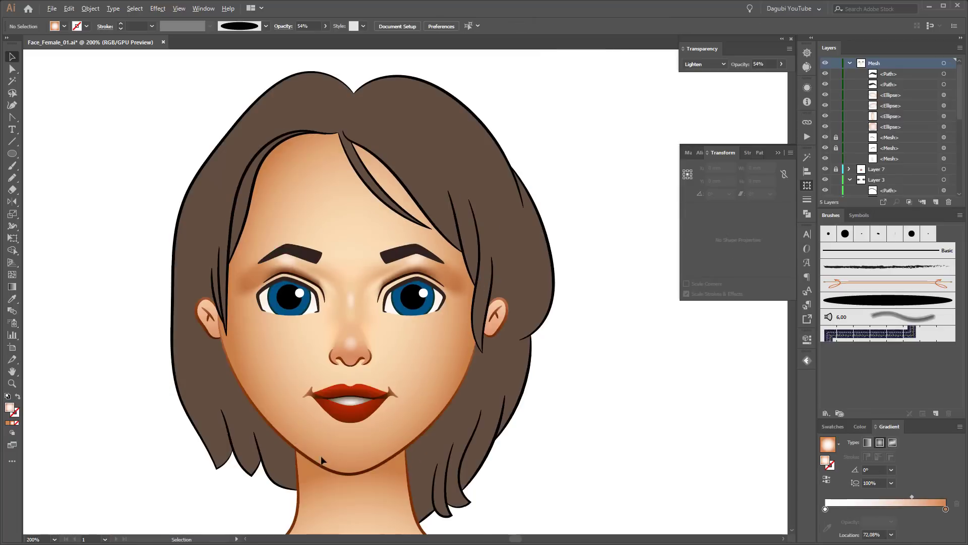
scroll(322, 460, up, 1)
- Draw a black rectangle over the mouth and chin set to Lighten blending
key(m)
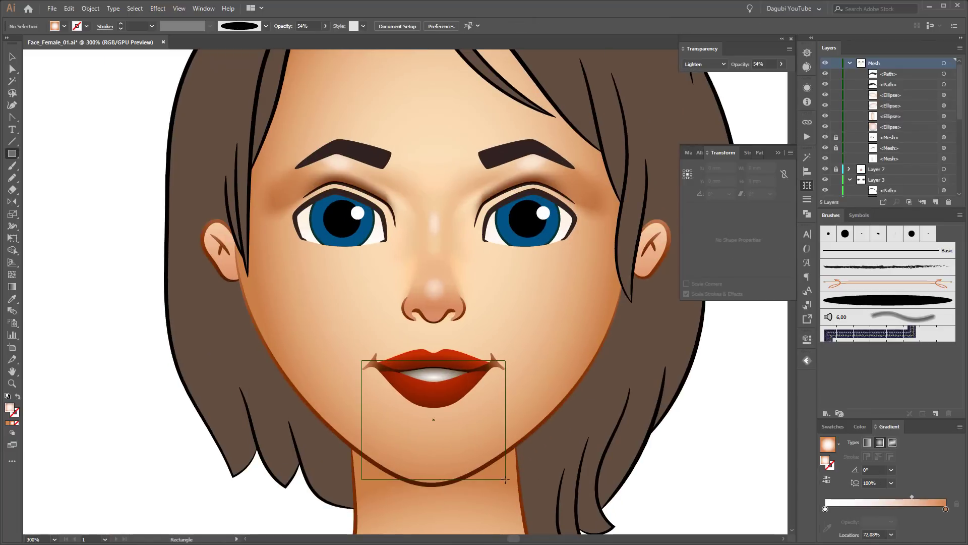
mouse_move(506, 434)
mouse_down()
mouse_move(511, 484)
mouse_move(557, 426)
mouse_up()
click(860, 414)
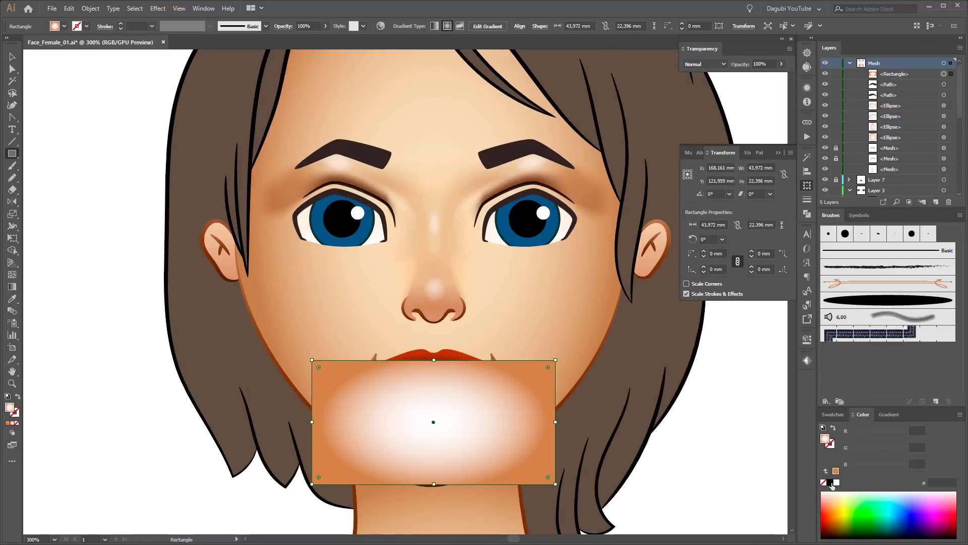
click(830, 482)
click(705, 64)
click(696, 126)
- Add a mesh point to the chin rectangle, curve its right edge, and sample light beige
key(u)
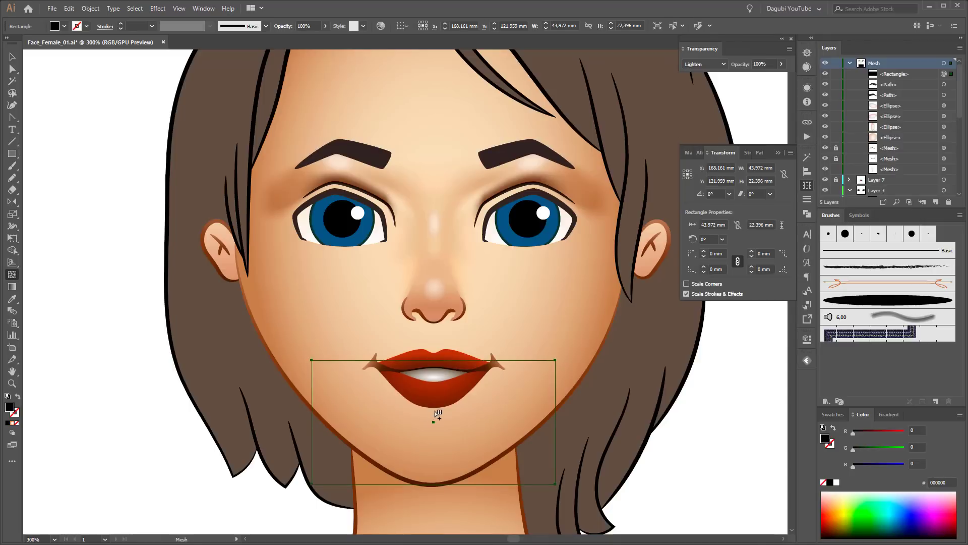
click(435, 410)
key(a)
drag(555, 411, 555, 426)
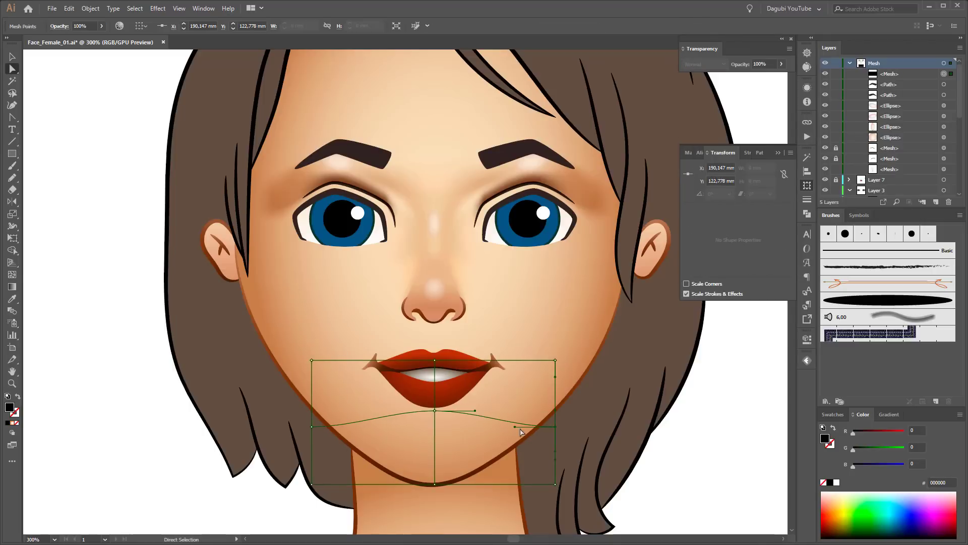
key(i)
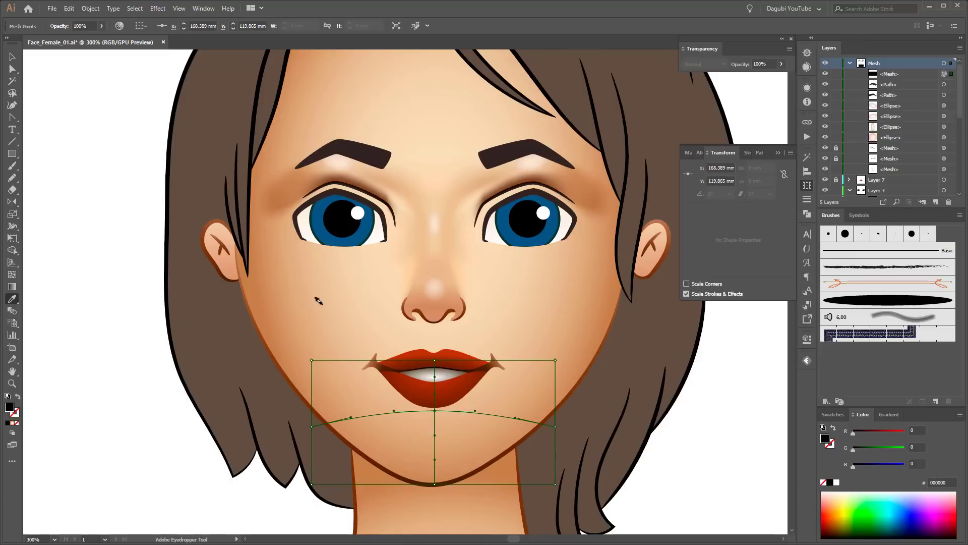
key(ctrl+minus)
scroll(566, 86, up, 3)
click(566, 86)
click(607, 86)
scroll(607, 87, down, 3)
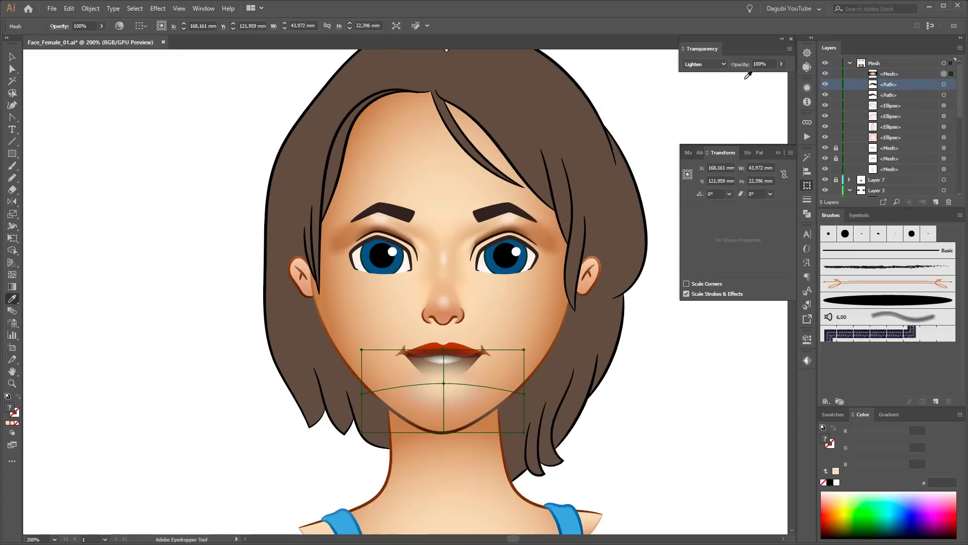
- Switch the chin mesh to Screen, make its centre point black, and add three more mesh lines
click(704, 64)
click(704, 132)
key(ctrl+plus)
click(13, 276)
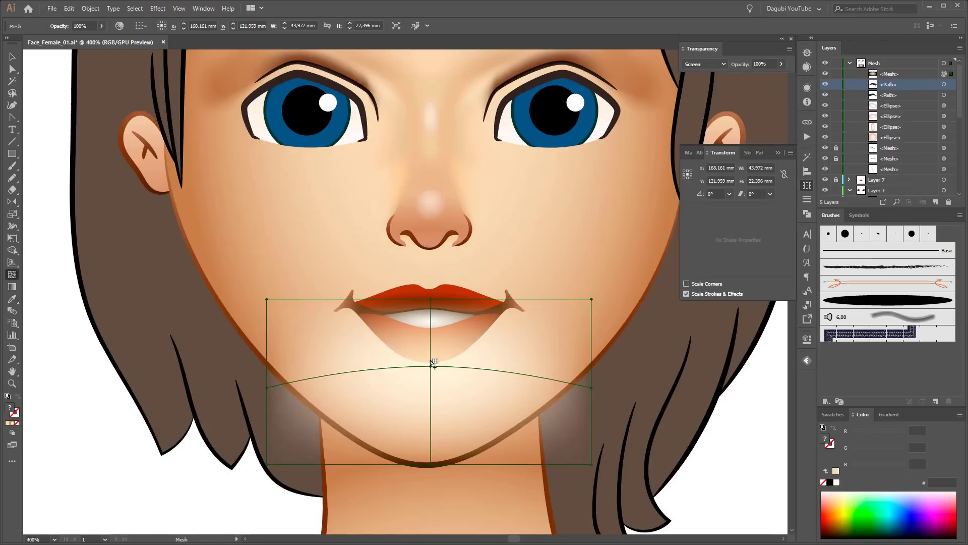
click(431, 364)
click(831, 482)
click(432, 417)
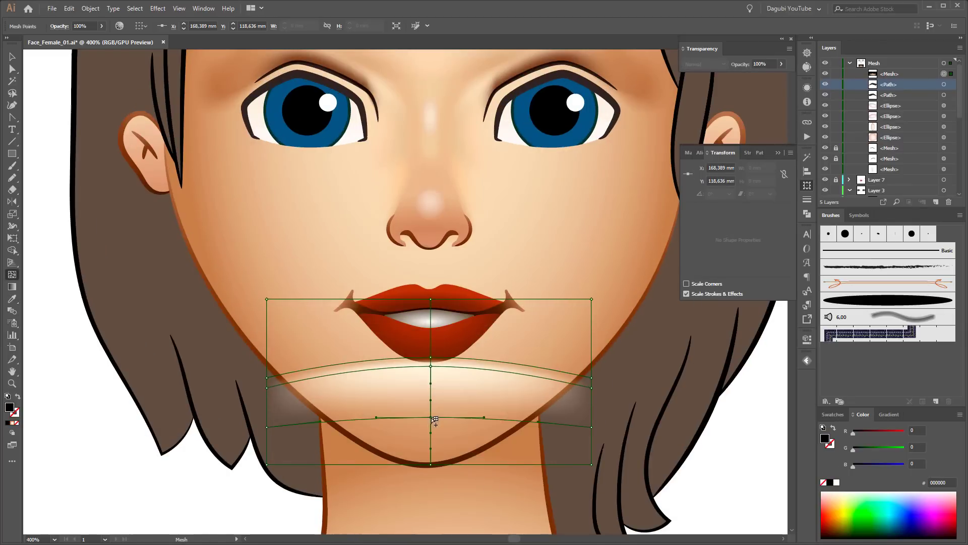
click(515, 373)
click(351, 373)
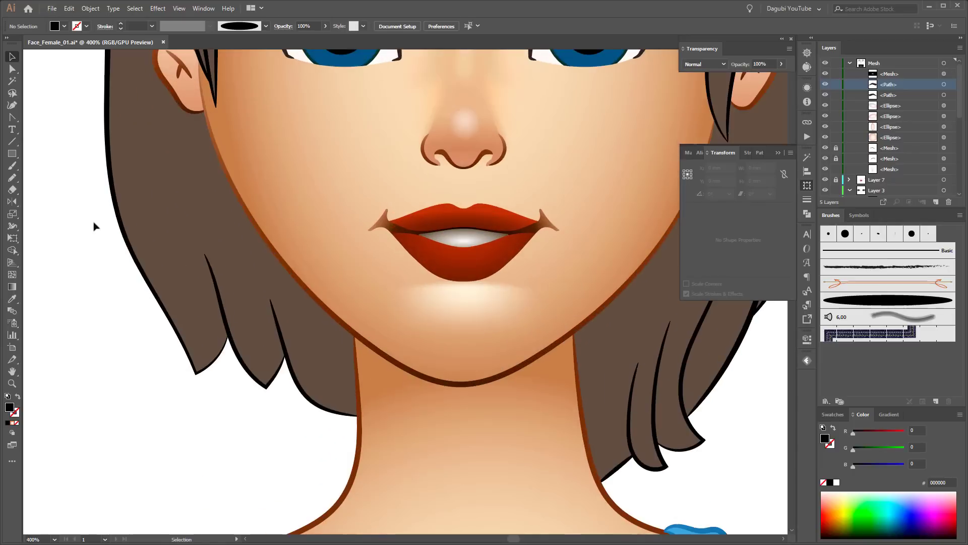
- Scale the chin mesh down to fit the chin
key(a)
click(546, 298)
key(s)
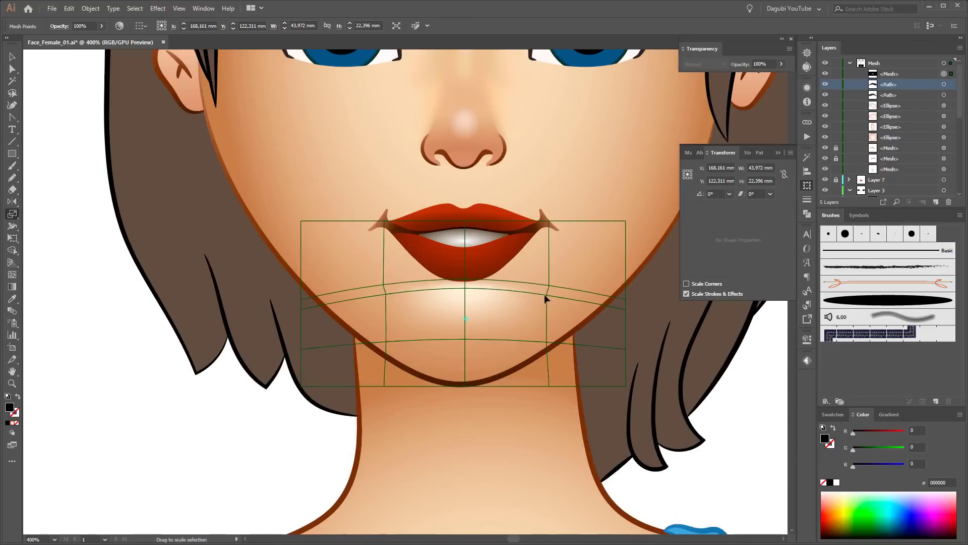
drag(544, 297, 528, 304)
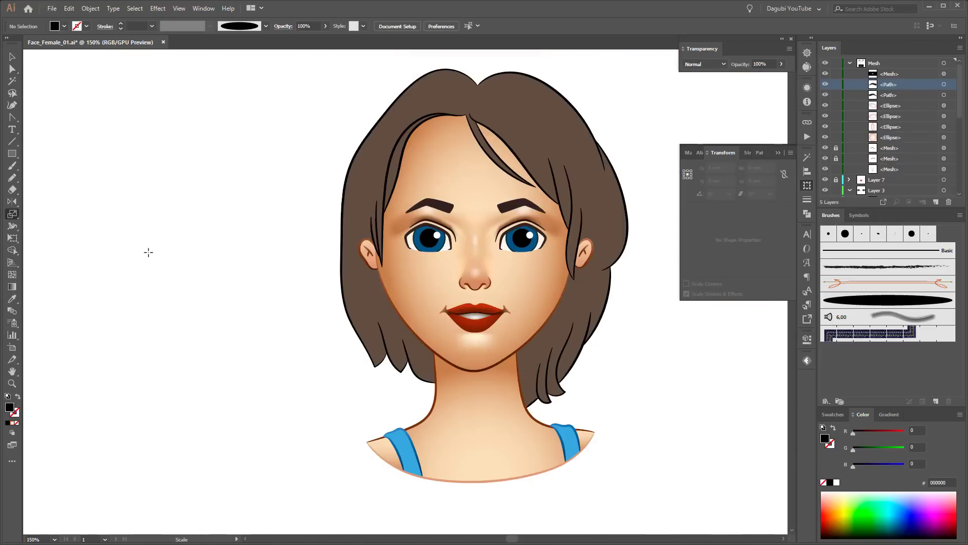
scroll(493, 340, up, 2)
scroll(466, 209, up, 2)
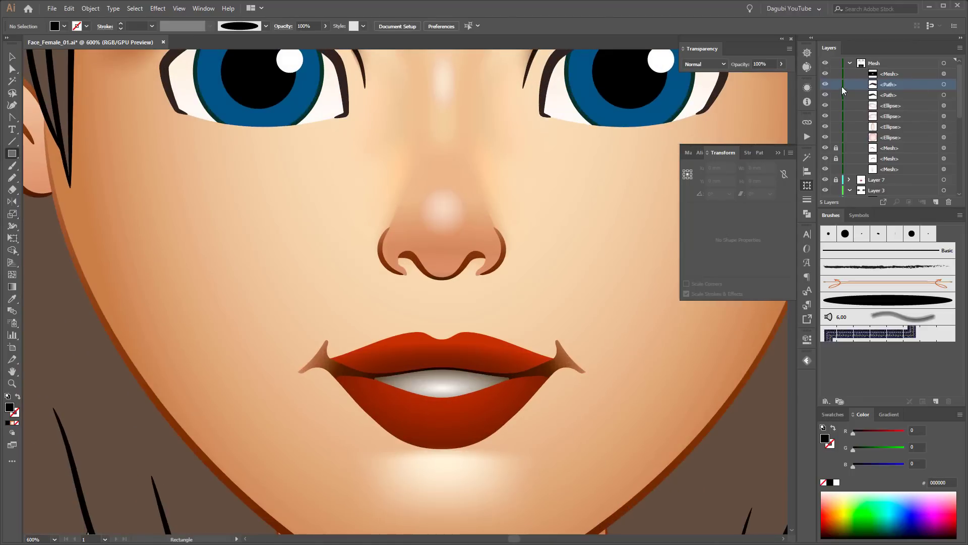
- Draw a Screen-blended rectangle between nose and upper lip with four initial mesh lines
drag(279, 228, 607, 372)
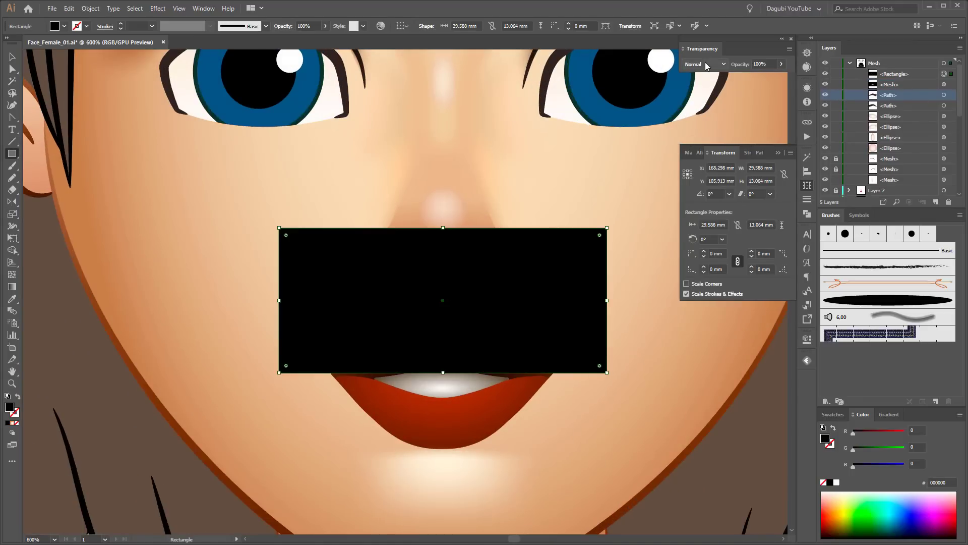
click(705, 64)
click(711, 135)
key(u)
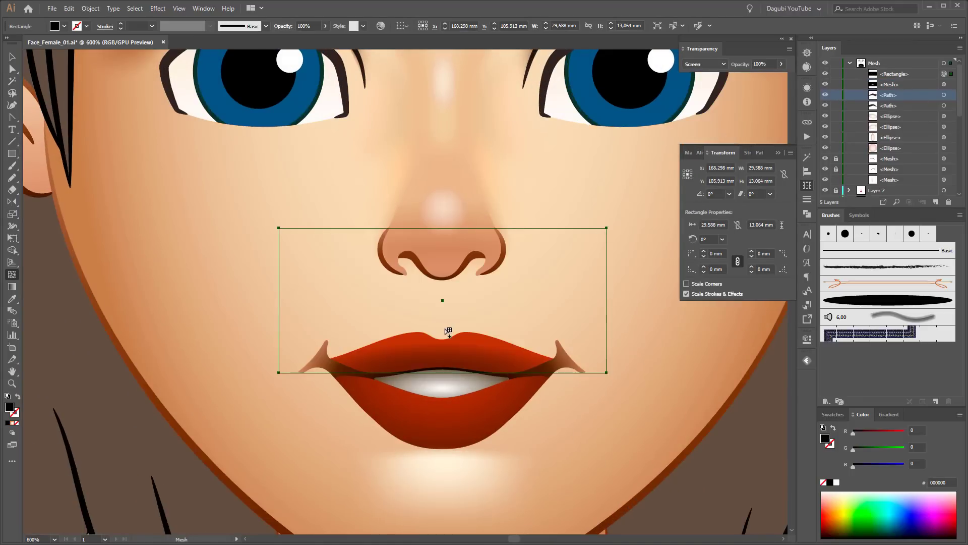
click(442, 330)
click(443, 289)
click(365, 329)
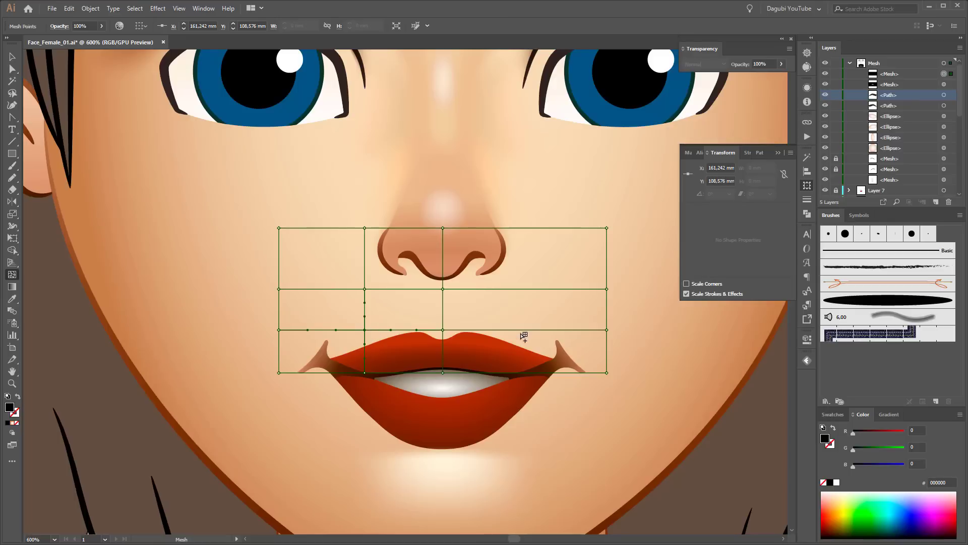
click(522, 329)
- Lower the lip-level mesh points to follow the lips and raise the upper mesh row slightly
shift+click(364, 330)
drag(522, 329, 522, 345)
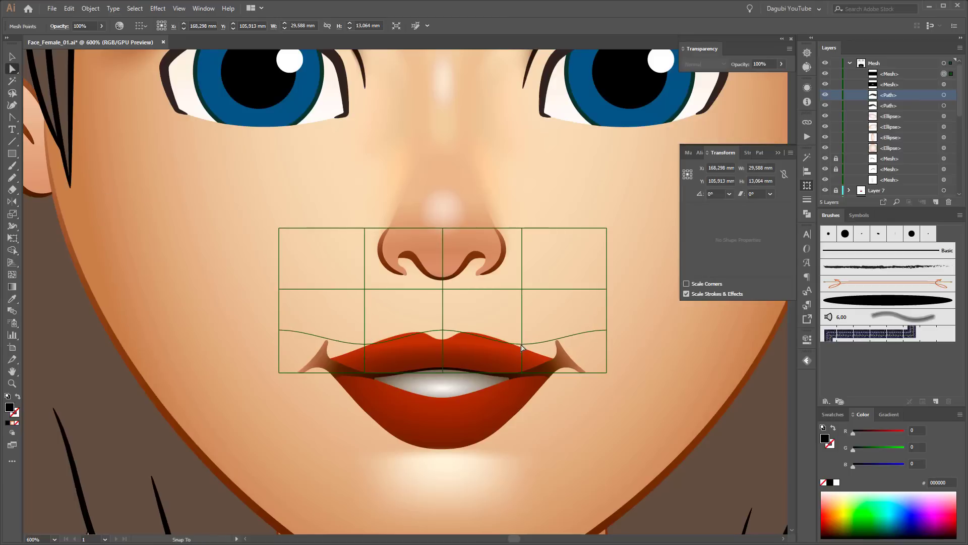
drag(279, 330, 279, 346)
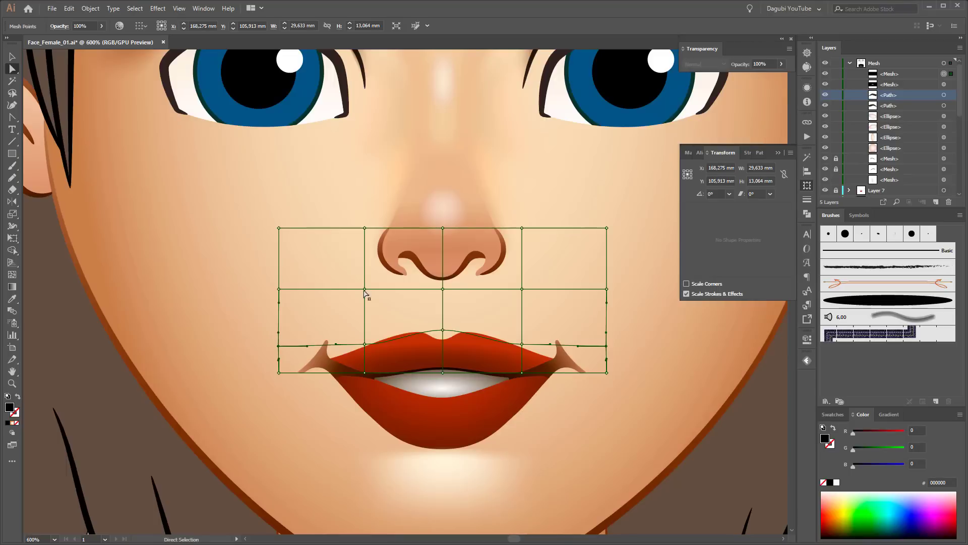
key(q)
drag(262, 269, 404, 302)
drag(836, 179, 836, 107)
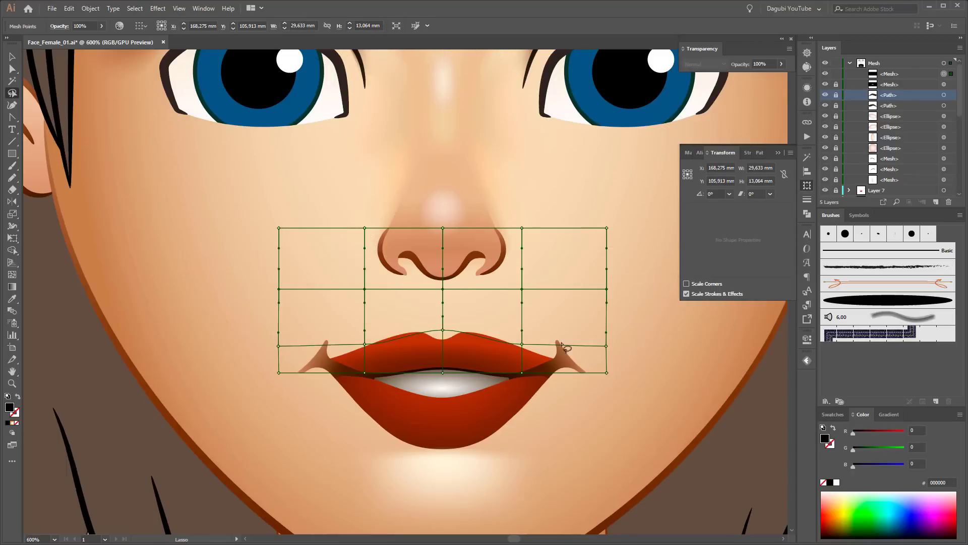
drag(365, 289, 365, 285)
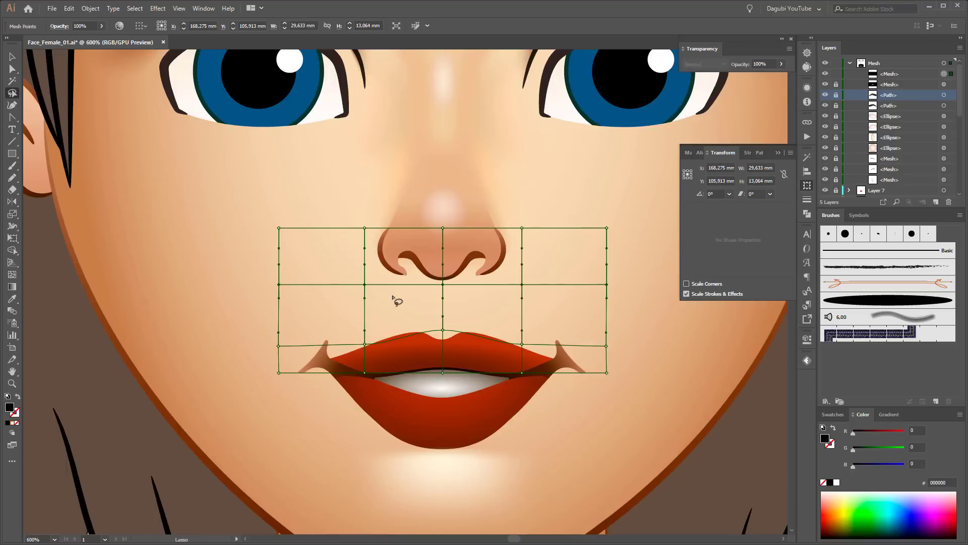
- Add six more mesh lines across the lips and select mesh points for colouring
click(426, 331)
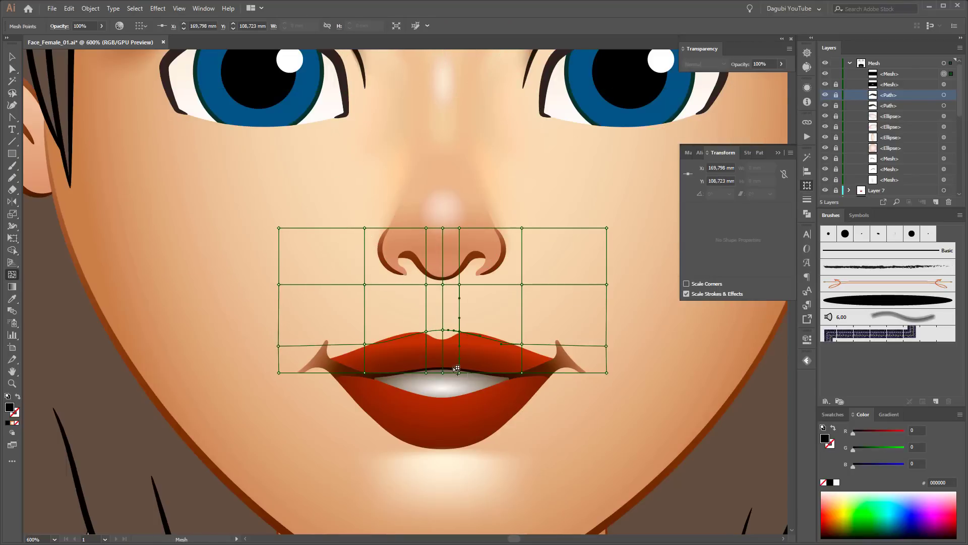
click(365, 335)
click(332, 334)
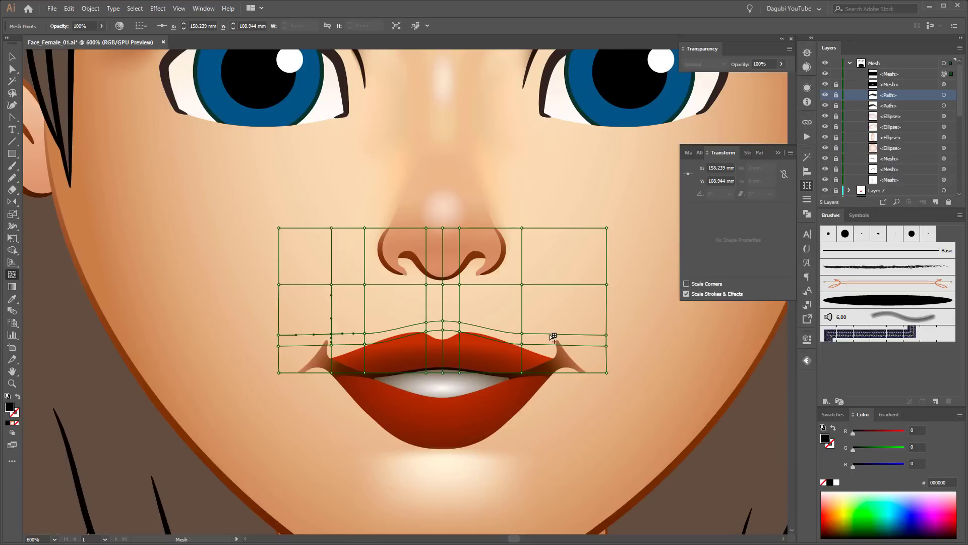
click(550, 335)
click(475, 284)
click(407, 284)
click(12, 69)
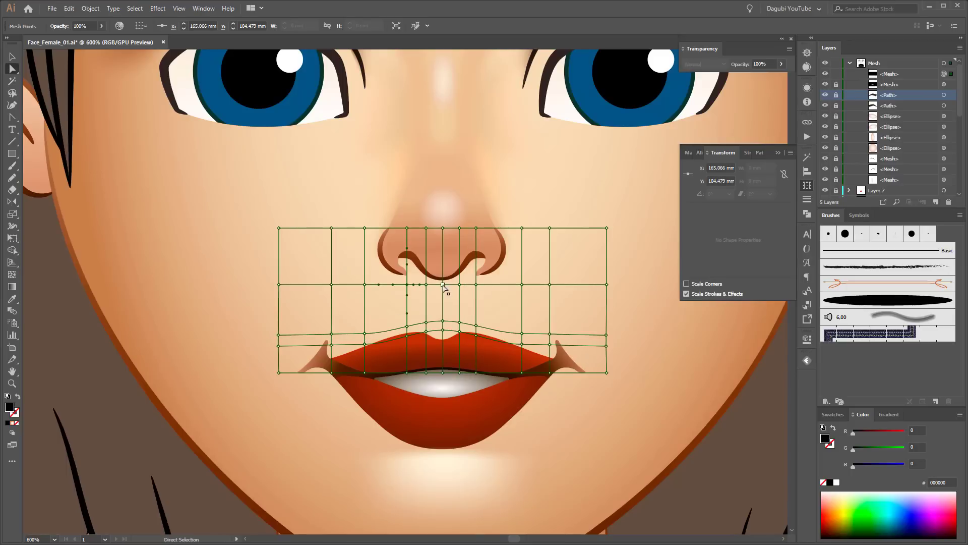
shift+click(443, 331)
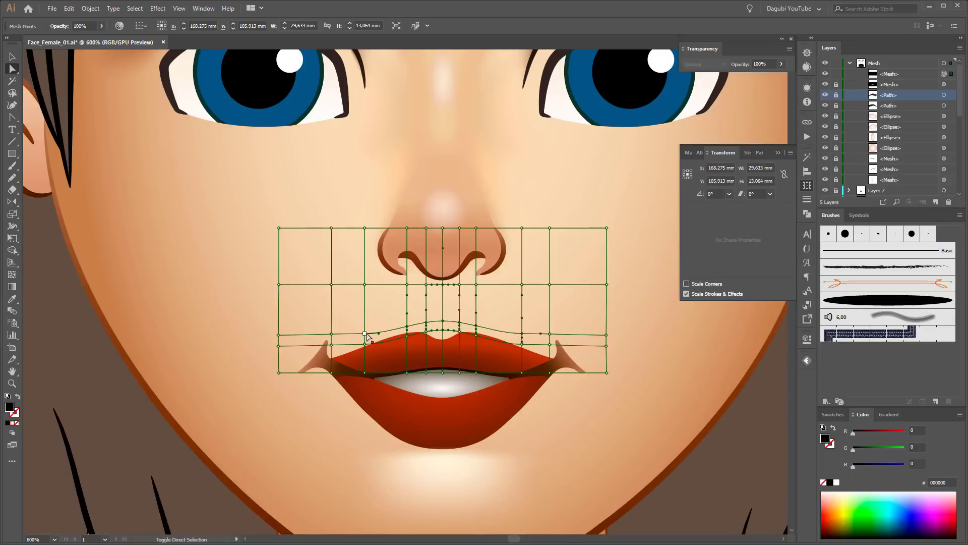
click(12, 299)
key(ctrl+minus)
key(ctrl+minus)
key(ctrl+minus)
key(ctrl+minus)
- Sample skin tones from the gradient and add a horizontal mesh line below the nose
click(522, 74)
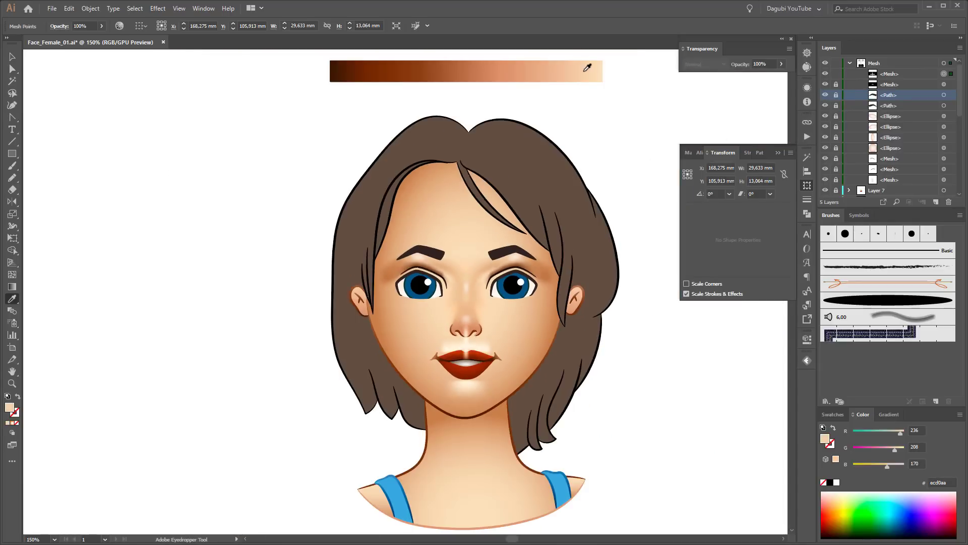
click(522, 75)
key(ctrl+plus)
key(ctrl+plus)
key(ctrl+plus)
key(a)
key(ctrl+plus)
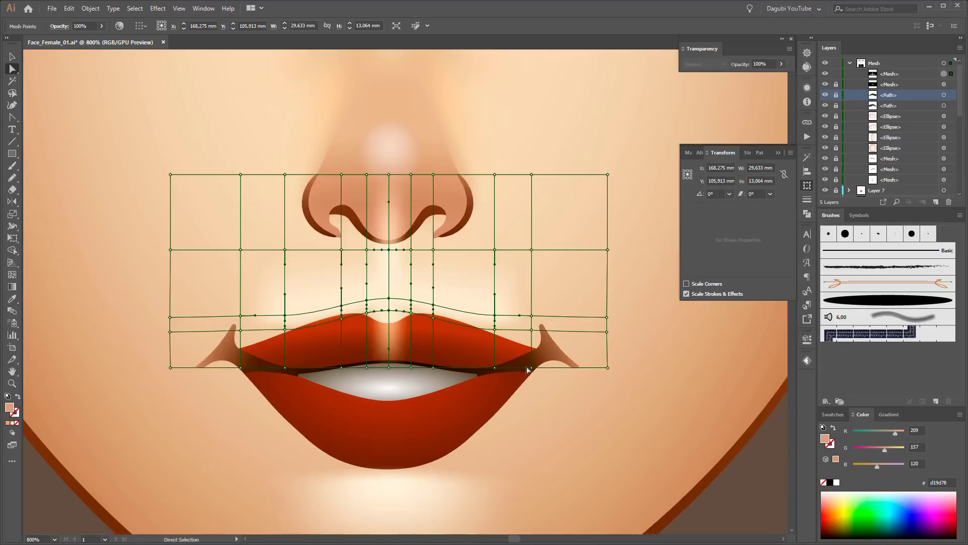
click(389, 242)
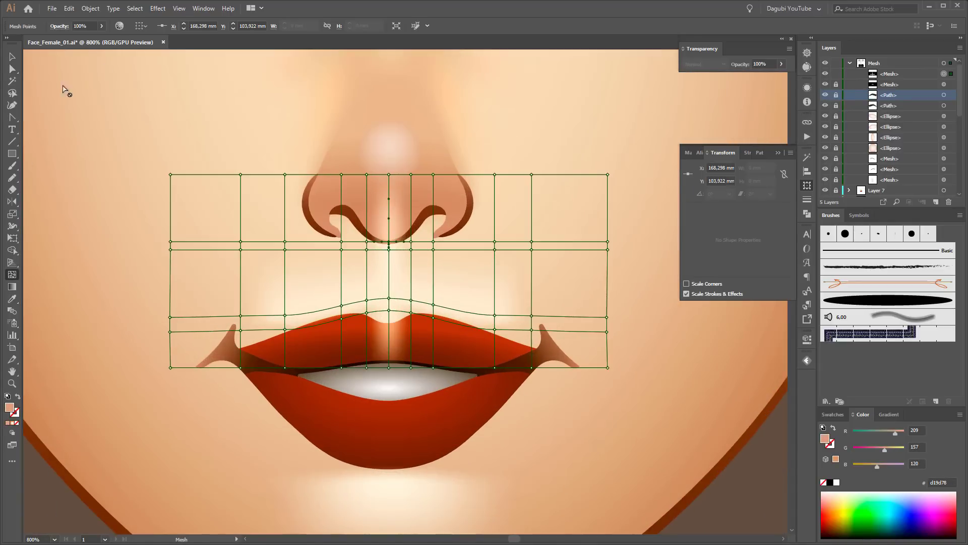
key(a)
click(831, 483)
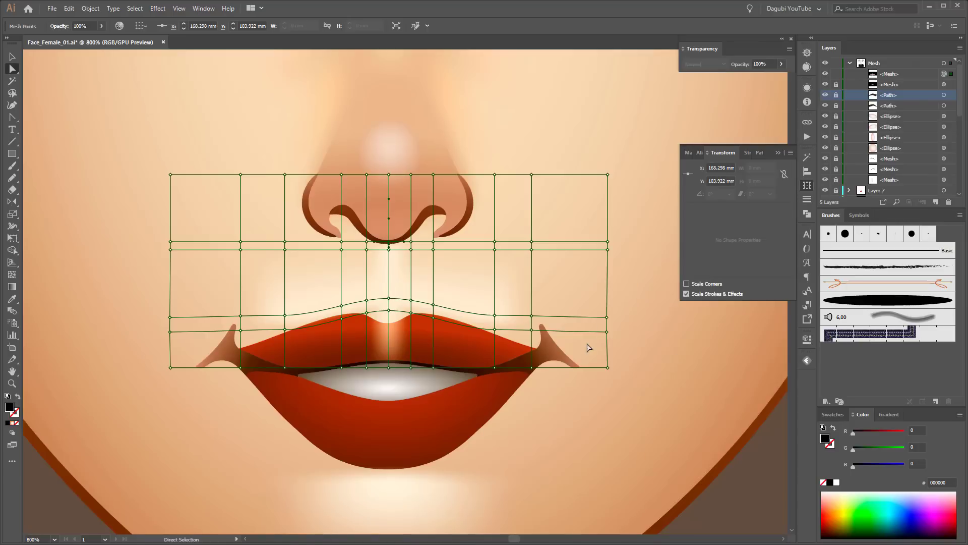
- Add a mesh line above the upper lip and colour its selected points black
click(12, 274)
click(495, 304)
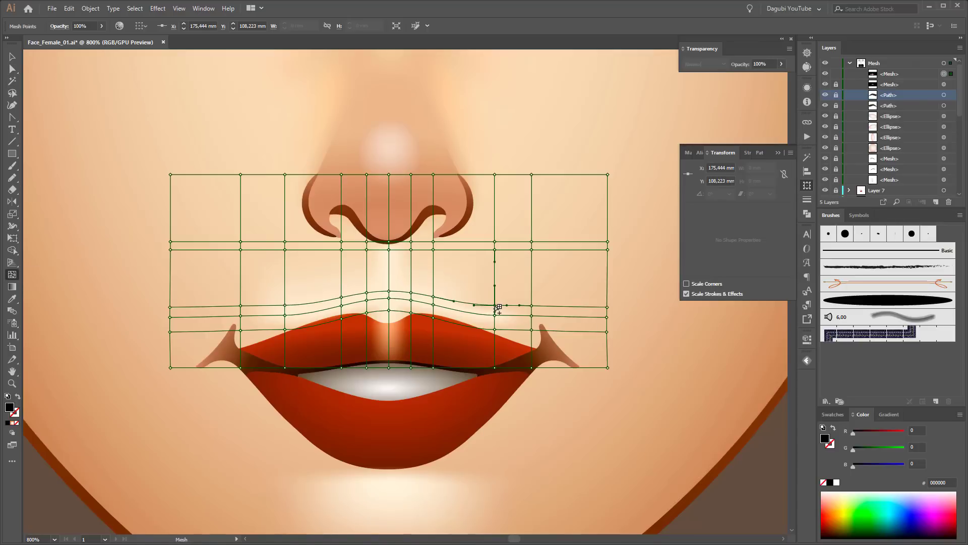
key(a)
click(285, 306)
shift+click(367, 293)
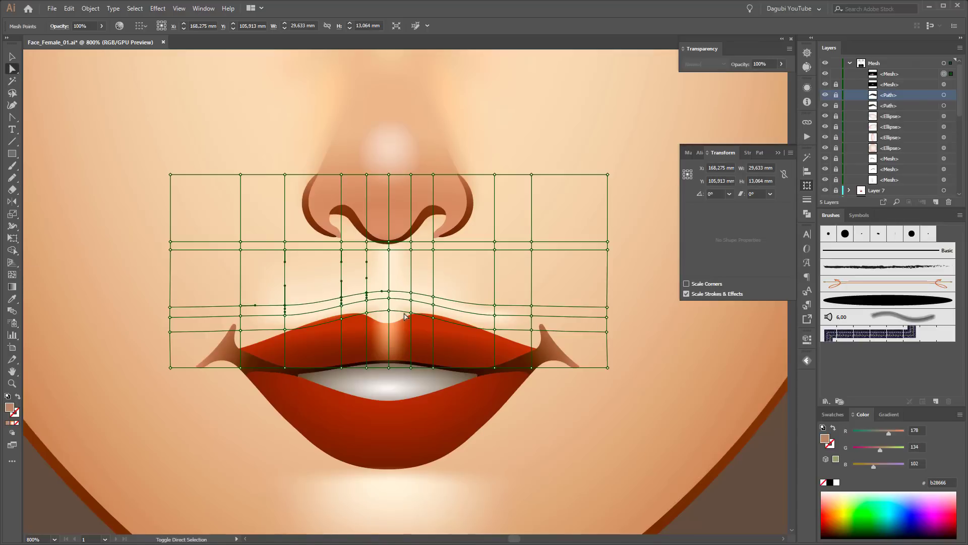
shift+click(494, 305)
click(831, 482)
key(ctrl+shift+a)
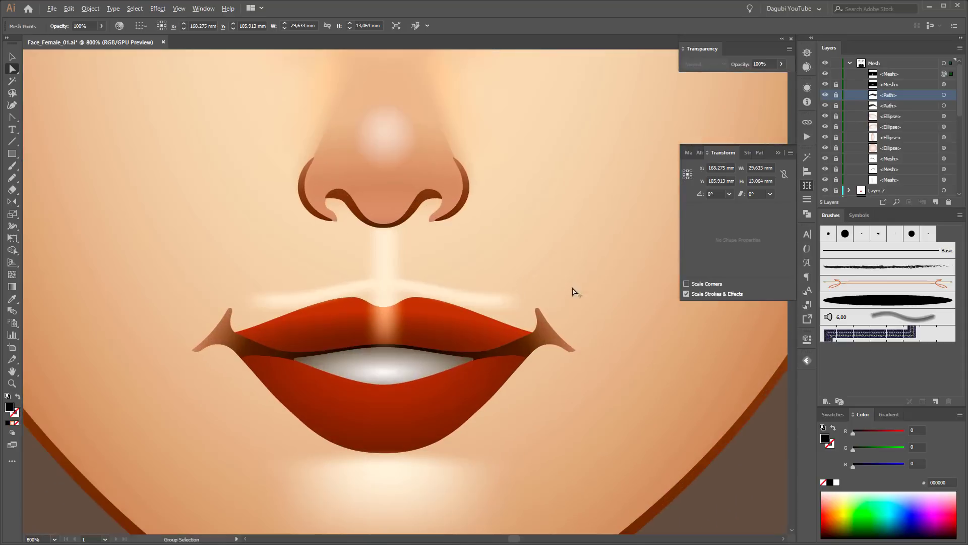
- Recolour the skin mesh points above the lips from the swatches
click(281, 290)
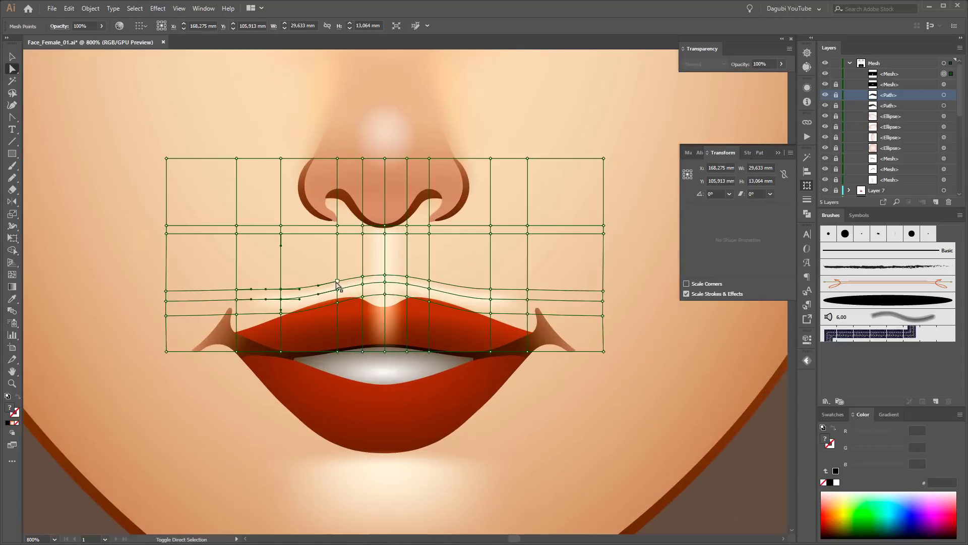
click(833, 414)
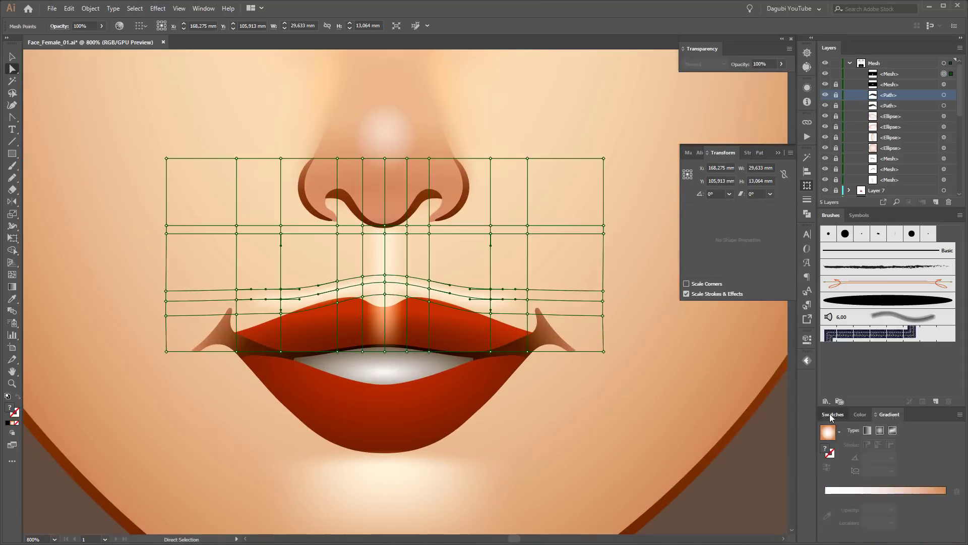
click(937, 453)
click(860, 415)
key(ctrl+shift+a)
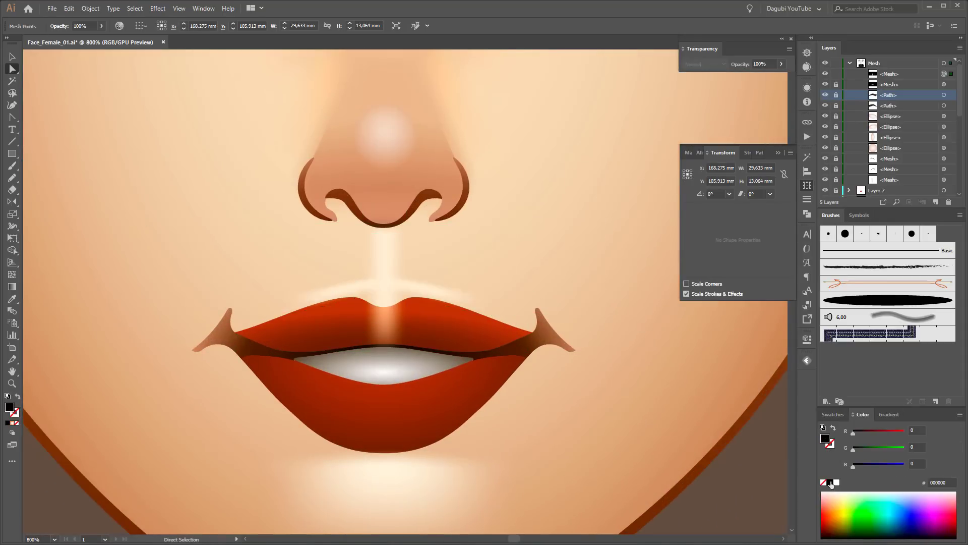
- Pull the centre mesh points above the upper lip down into a dip and set Screen blending
click(387, 323)
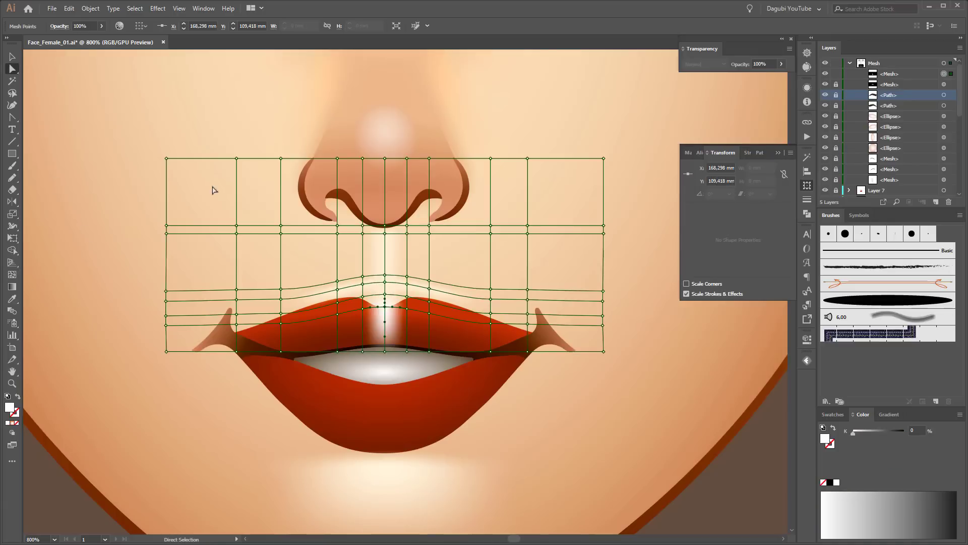
key(ctrl+z)
key(ctrl+0)
key(ctrl+h)
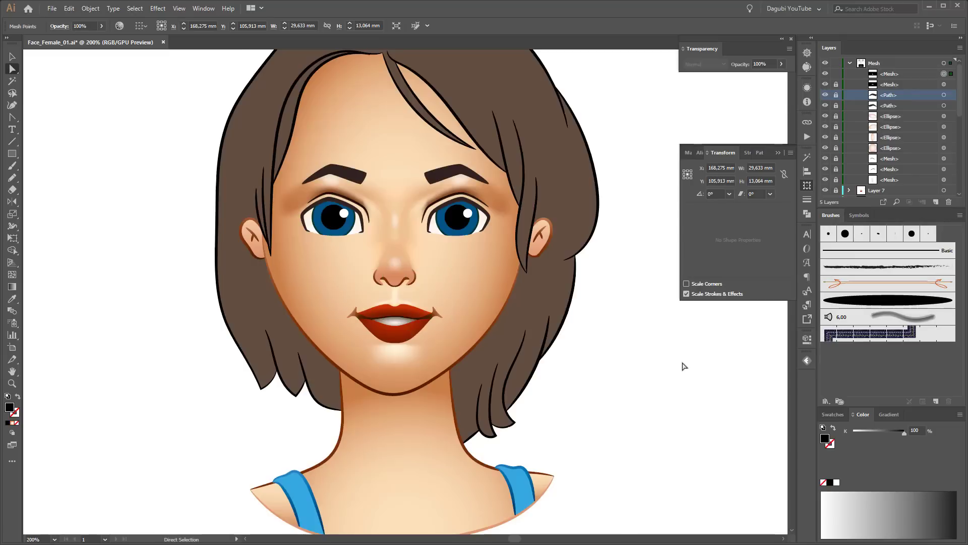
key(ctrl+plus)
key(ctrl+plus)
key(ctrl+plus)
key(ctrl+plus)
key(ctrl+plus)
click(379, 332)
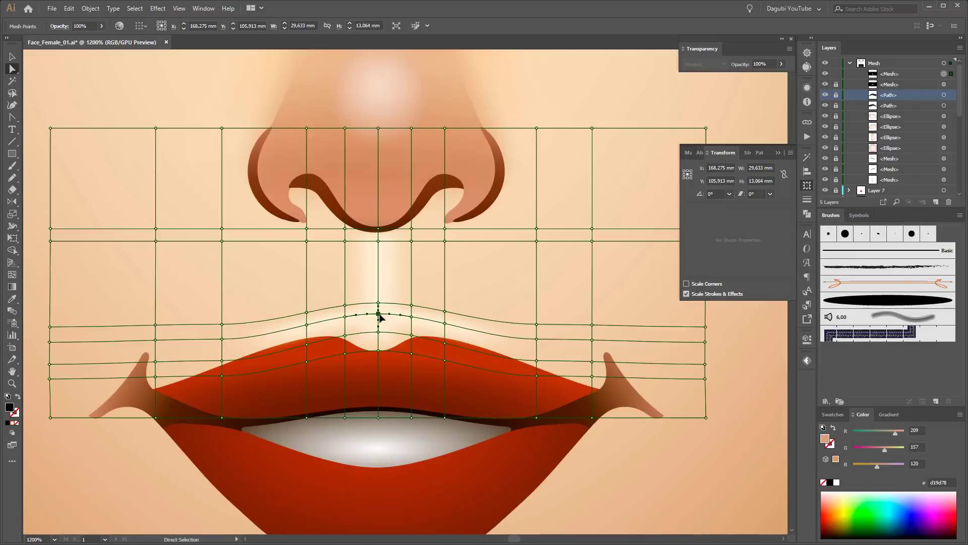
drag(379, 333, 379, 345)
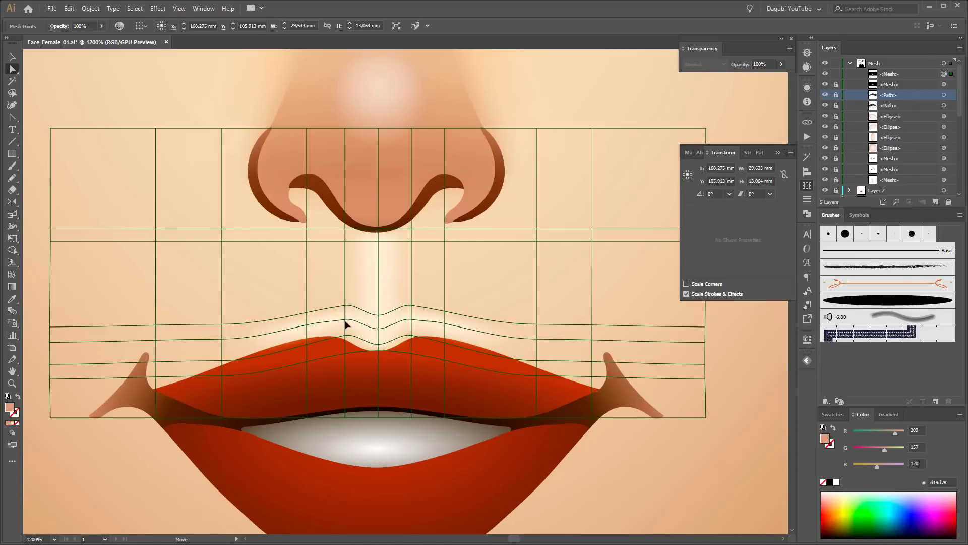
key(ctrl+minus)
key(ctrl+minus)
key(ctrl+minus)
key(ctrl+h)
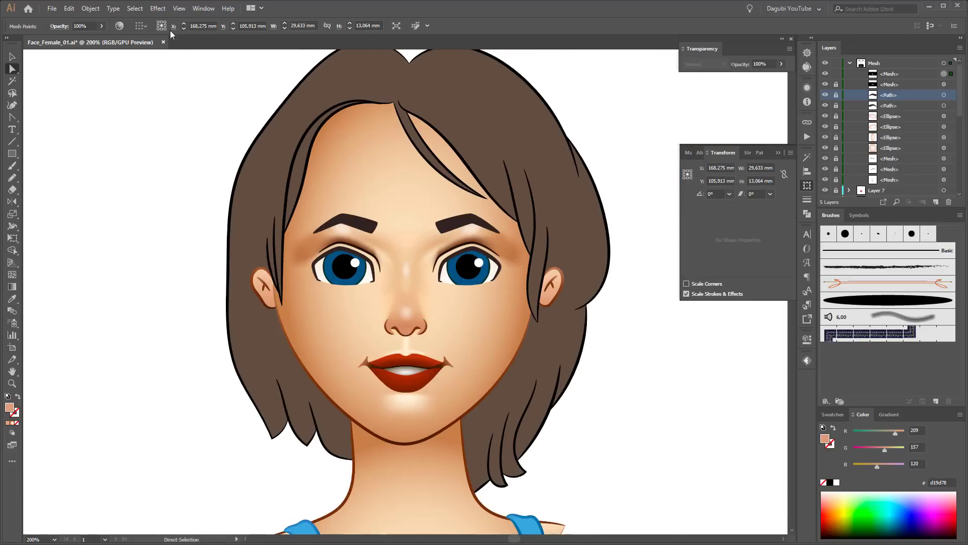
click(356, 142)
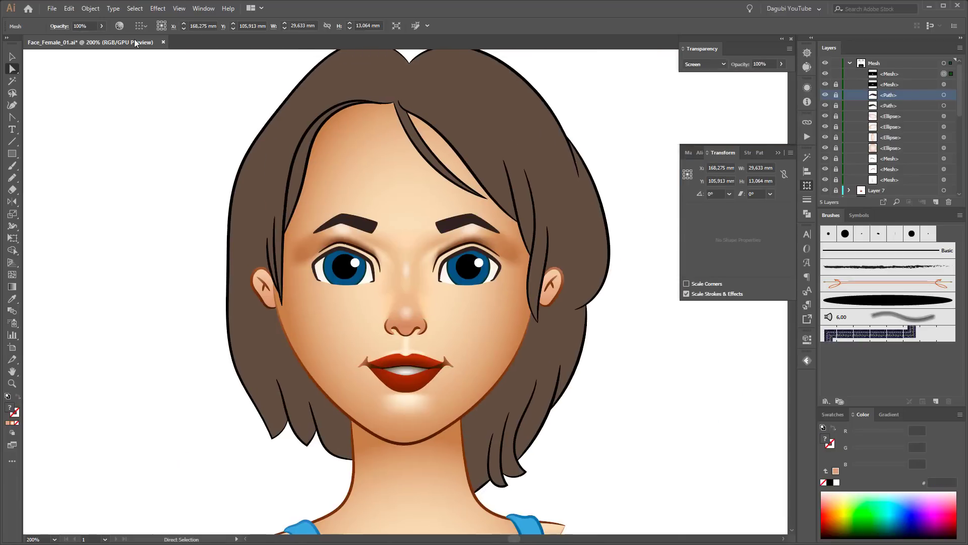
- Unlock Layer 7, select the teeth, and move and recolour a gradient stop to brighten them
click(748, 398)
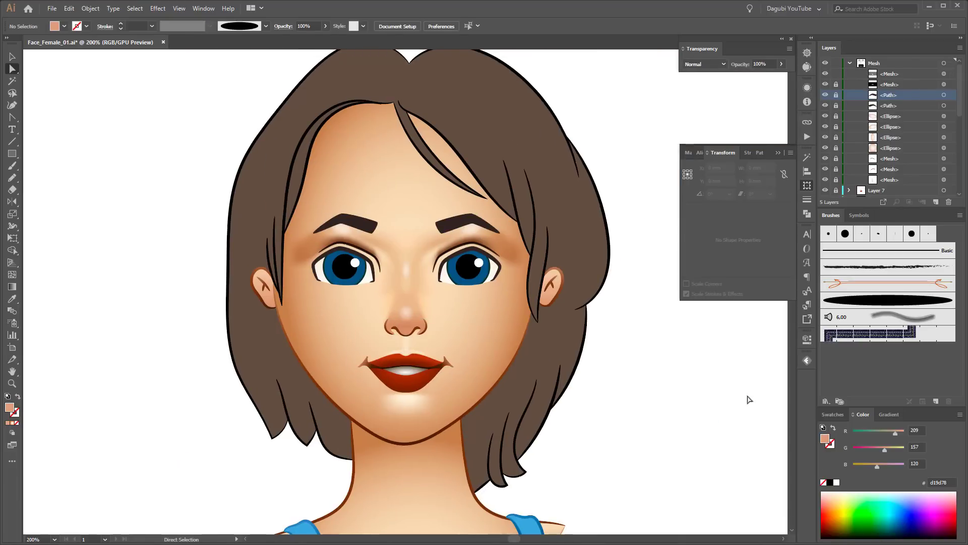
scroll(454, 357, up, 5)
click(850, 63)
click(452, 291)
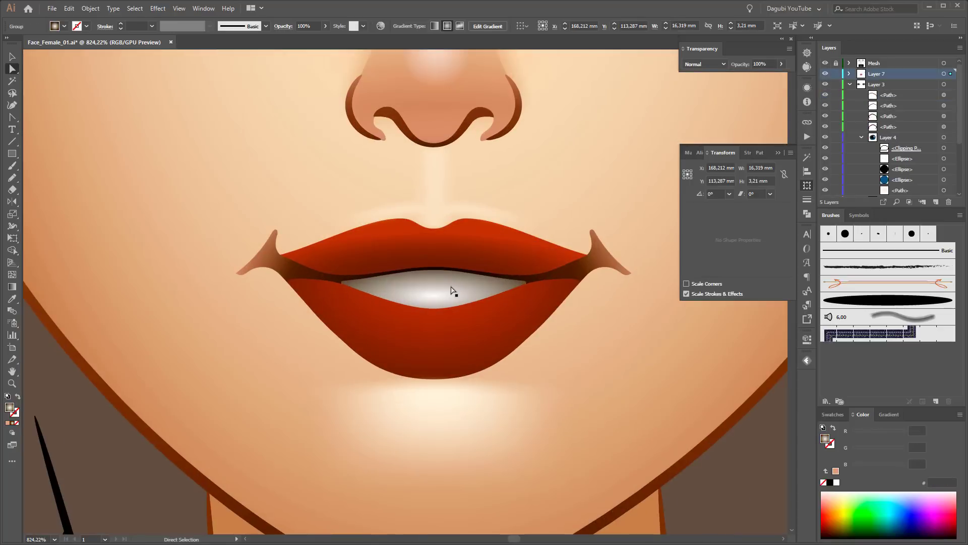
click(890, 414)
drag(886, 508, 919, 512)
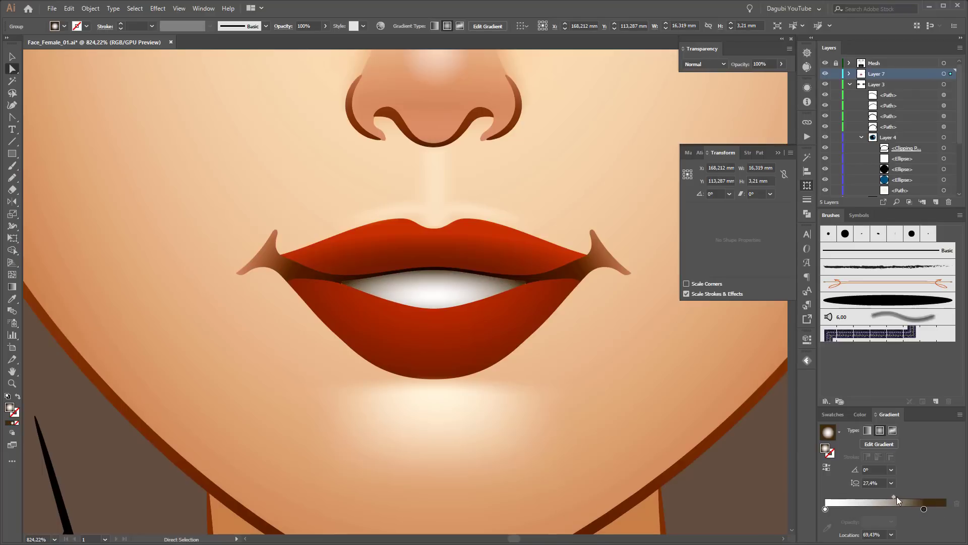
double_click(919, 509)
click(816, 414)
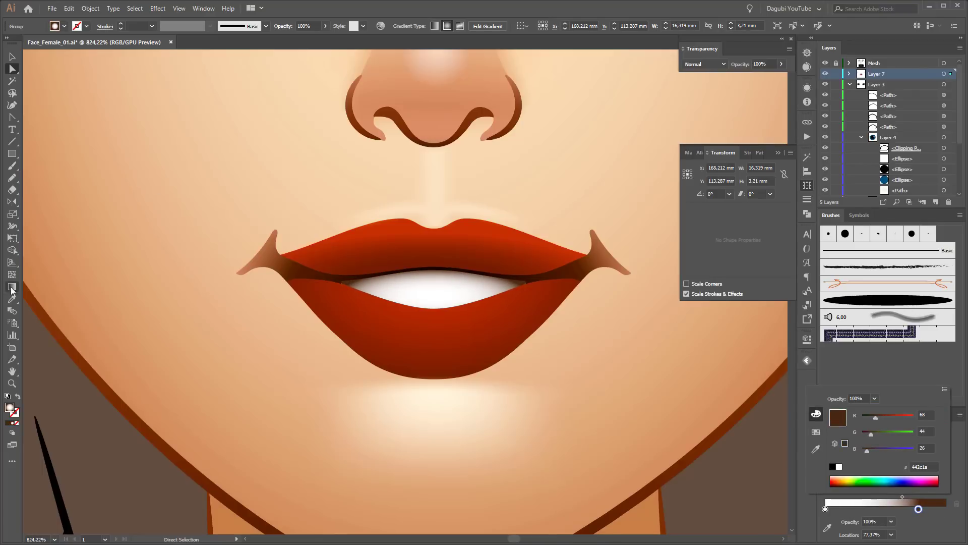
key(Escape)
- Flatten the teeth's radial gradient to 40.8% with the Gradient tool, then zoom out and deselect
key(g)
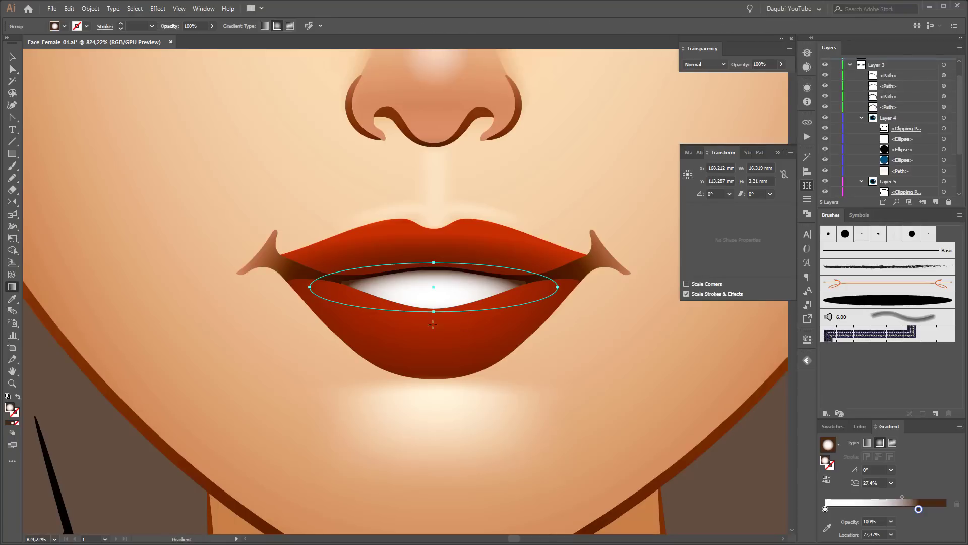
click(434, 291)
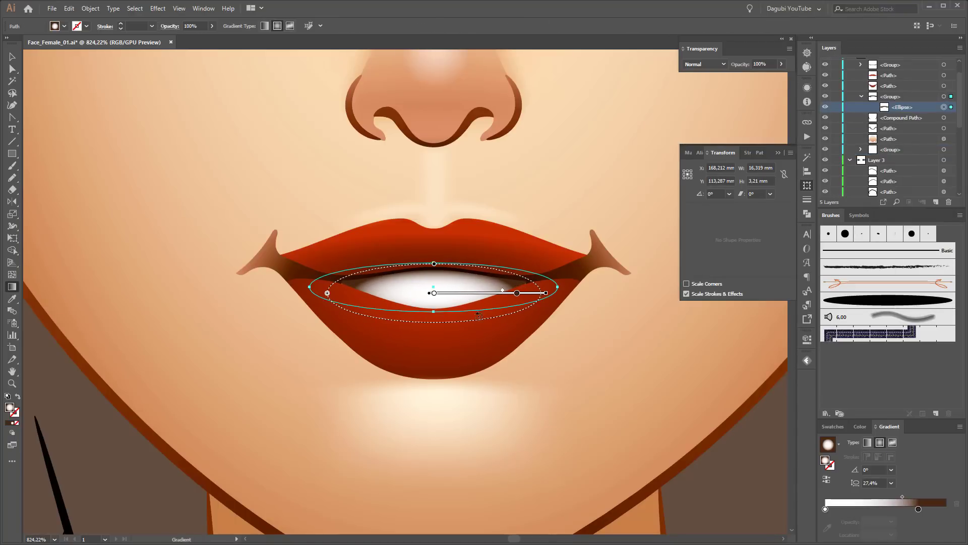
key(ctrl+0)
key(ctrl+shift+a)
scroll(450, 338, up, 5)
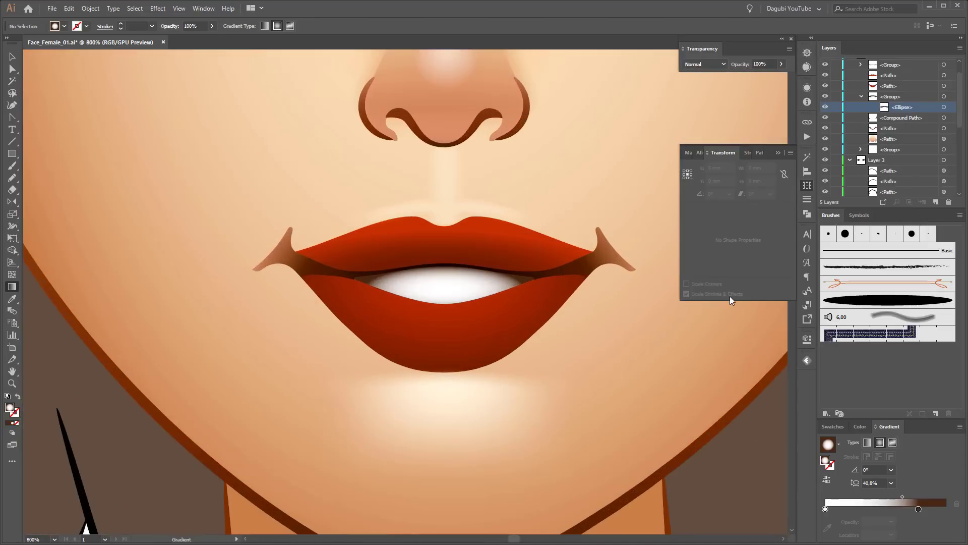
click(13, 179)
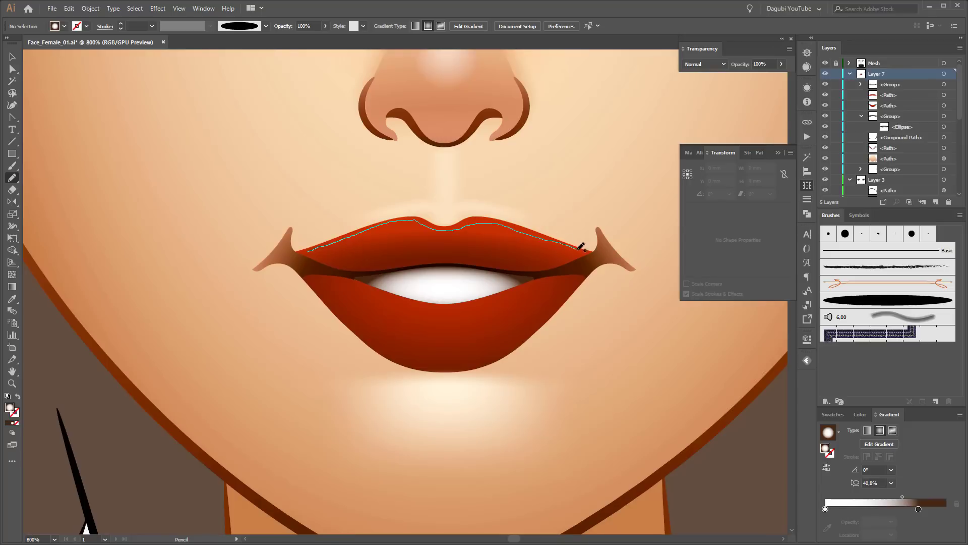
- Draw an upper-lip highlight with a vertical gradient fill, blended in Soft Light
drag(329, 249, 308, 251)
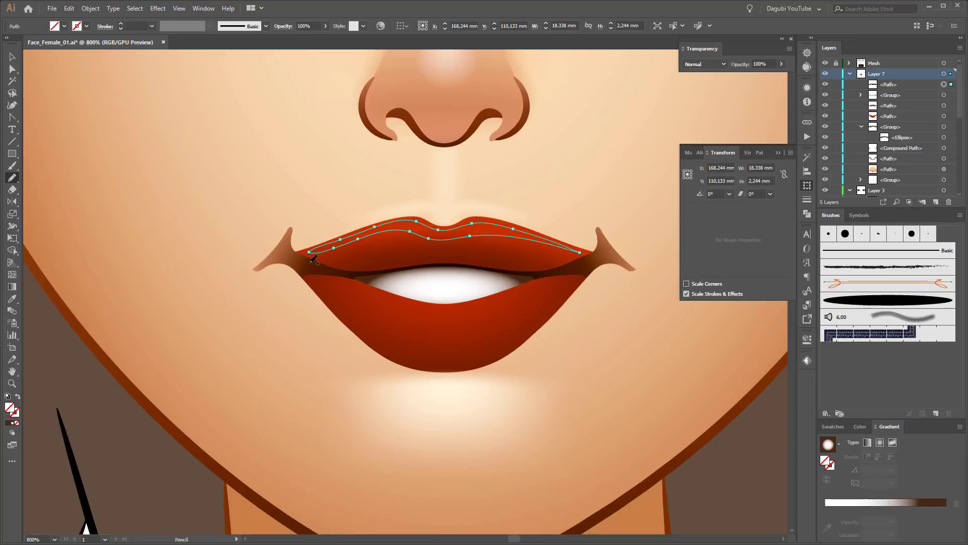
key(g)
click(833, 426)
click(902, 472)
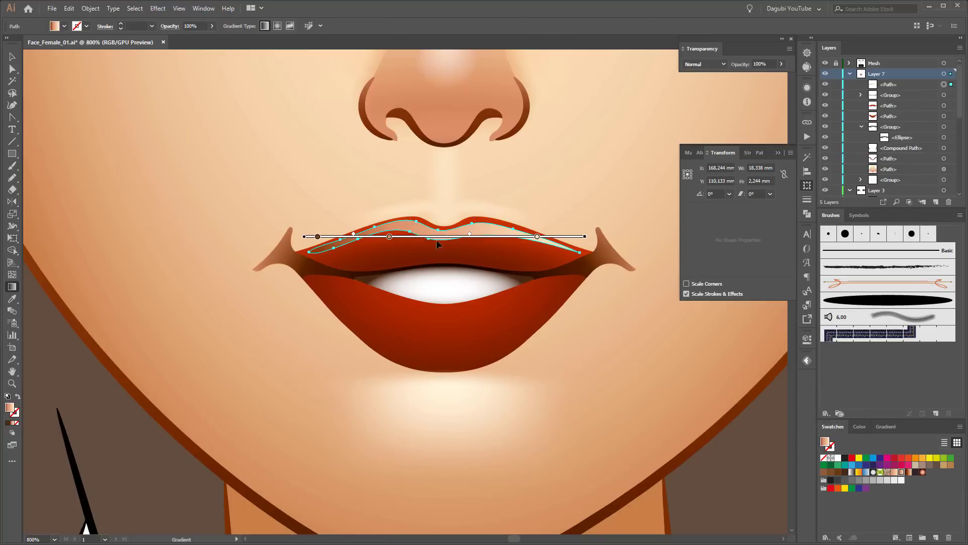
drag(445, 256, 443, 192)
scroll(686, 65, down, 7)
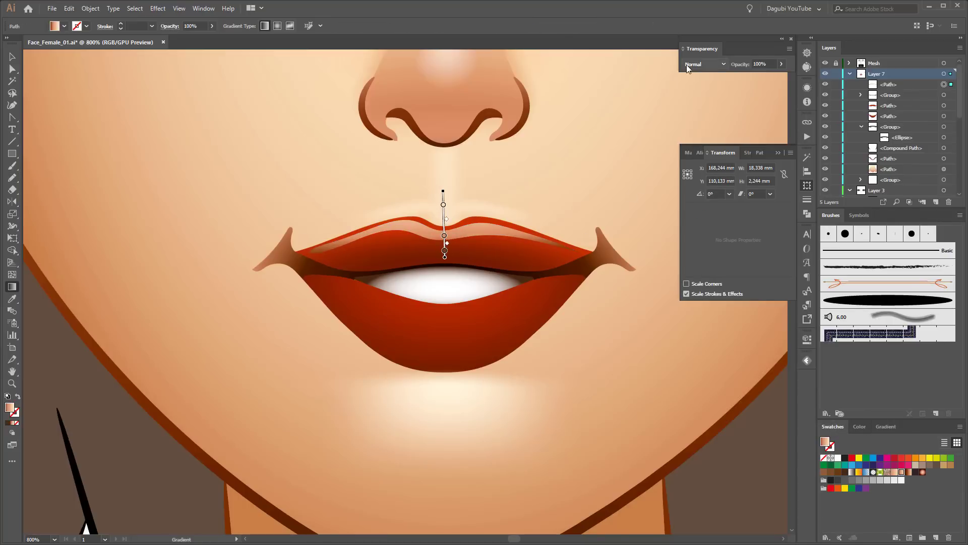
click(704, 64)
click(706, 171)
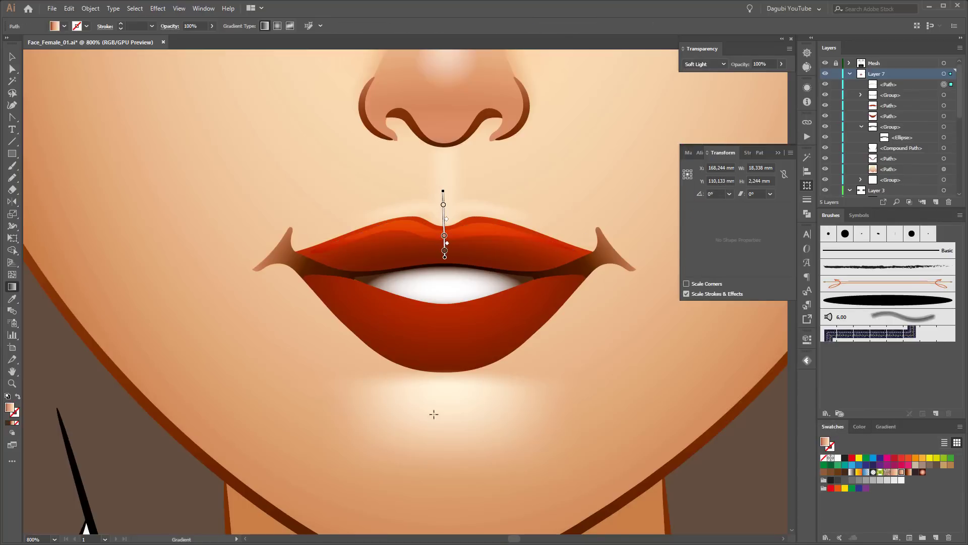
- Draw a lower-lip highlight with the same vertical gradient, blended in Soft Light
key(n)
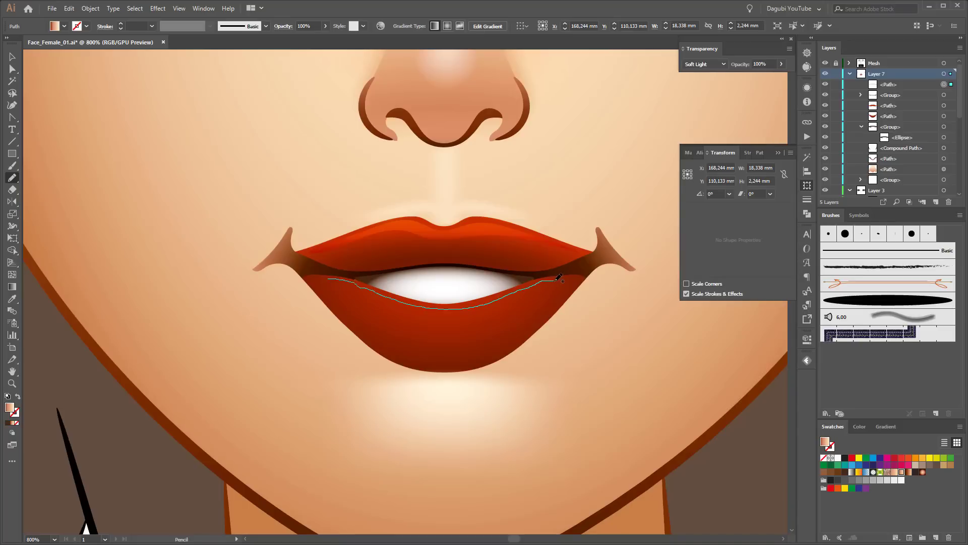
drag(359, 287, 331, 279)
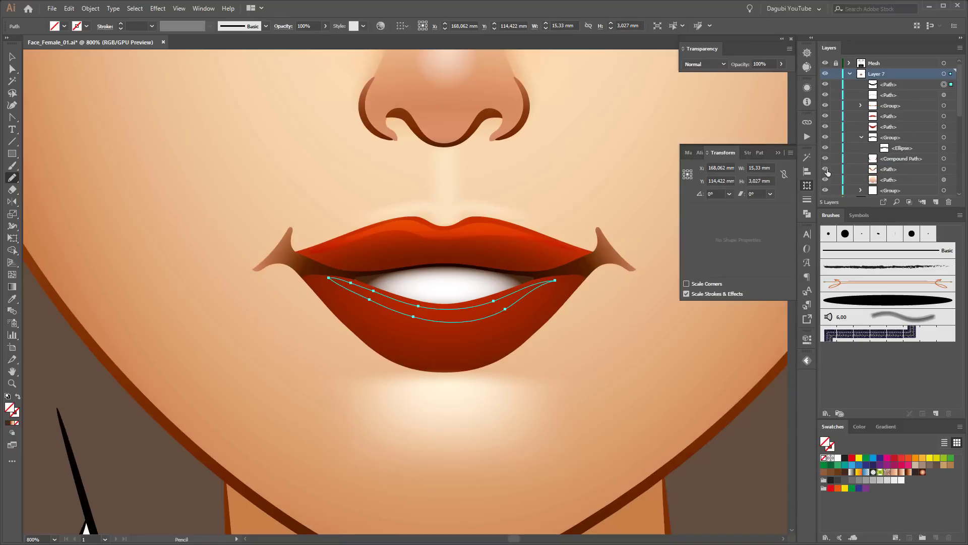
key(i)
click(485, 227)
click(902, 472)
key(g)
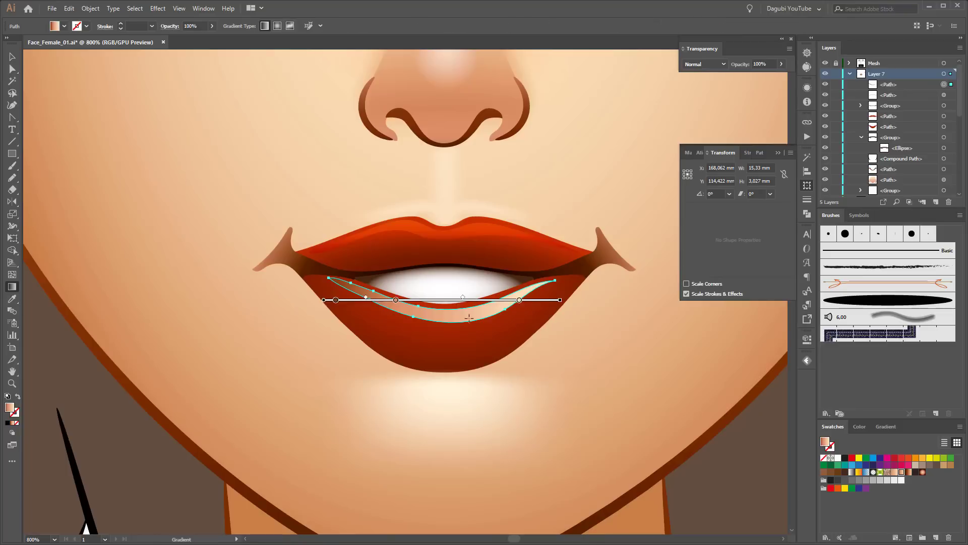
drag(444, 333, 443, 225)
click(944, 95)
click(706, 64)
click(706, 172)
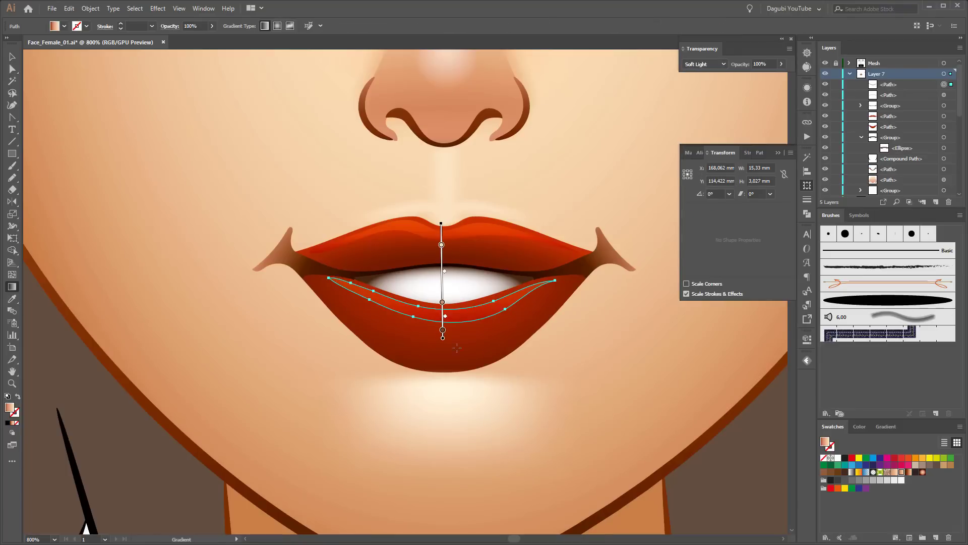
drag(457, 350, 456, 251)
- Zoom out to the whole artboard and collapse Layer 7's contents
key(ctrl+0)
ctrl+click(681, 409)
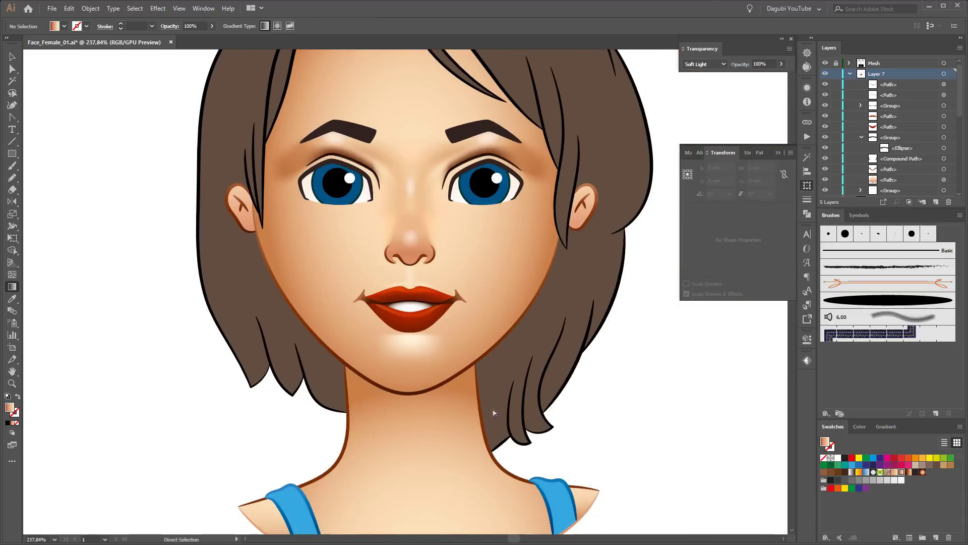
scroll(499, 406, up, 5)
key(ctrl+0)
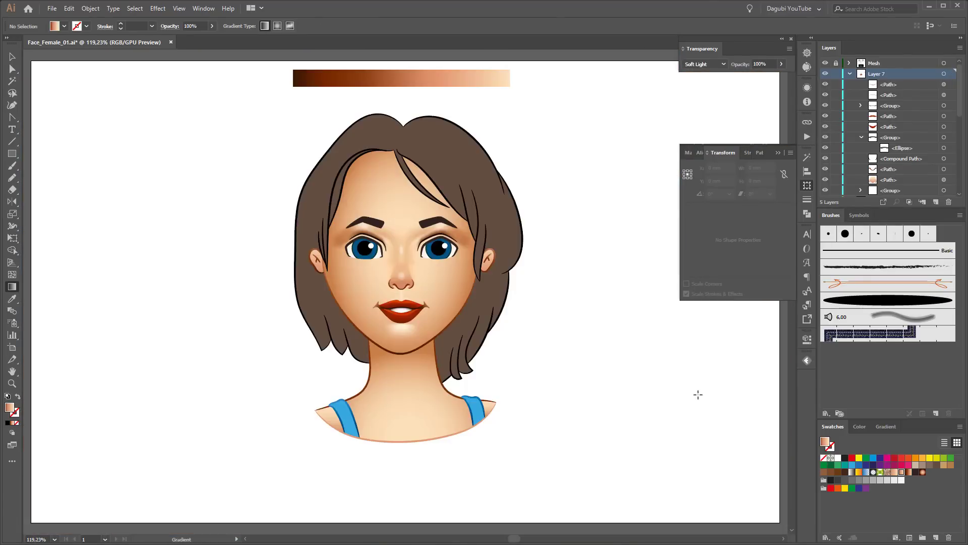
scroll(525, 309, up, 1)
scroll(525, 309, up, 4)
click(850, 73)
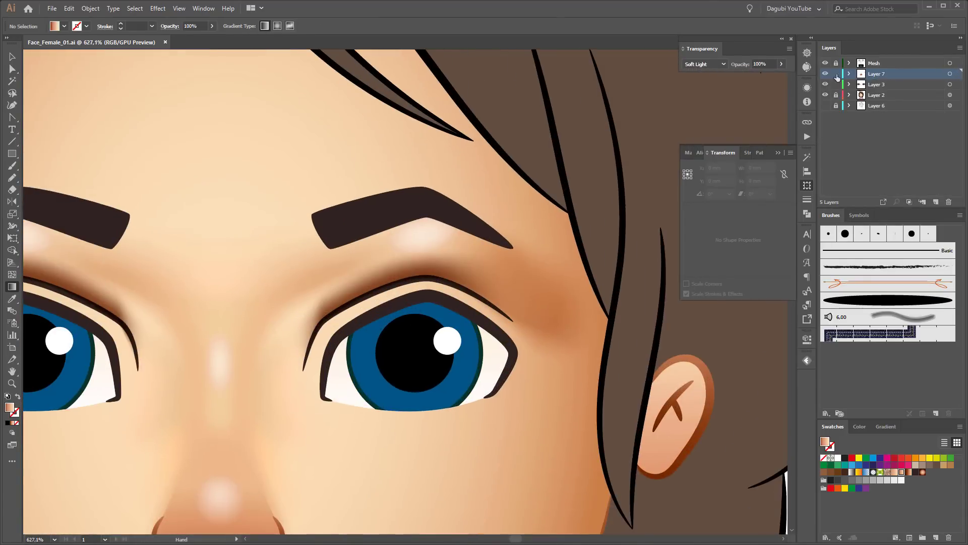
- Lock Layer 7, target Layer 3, and draw an ellipse on the cheek below the eye
click(877, 84)
drag(12, 154, 51, 176)
drag(510, 283, 564, 300)
scroll(555, 303, down, 3)
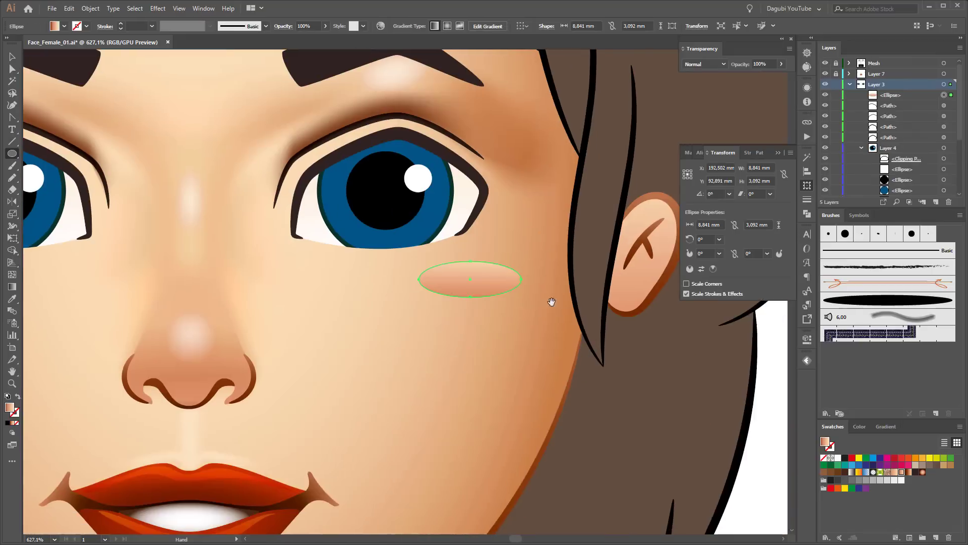
key(i)
click(575, 303)
key(a)
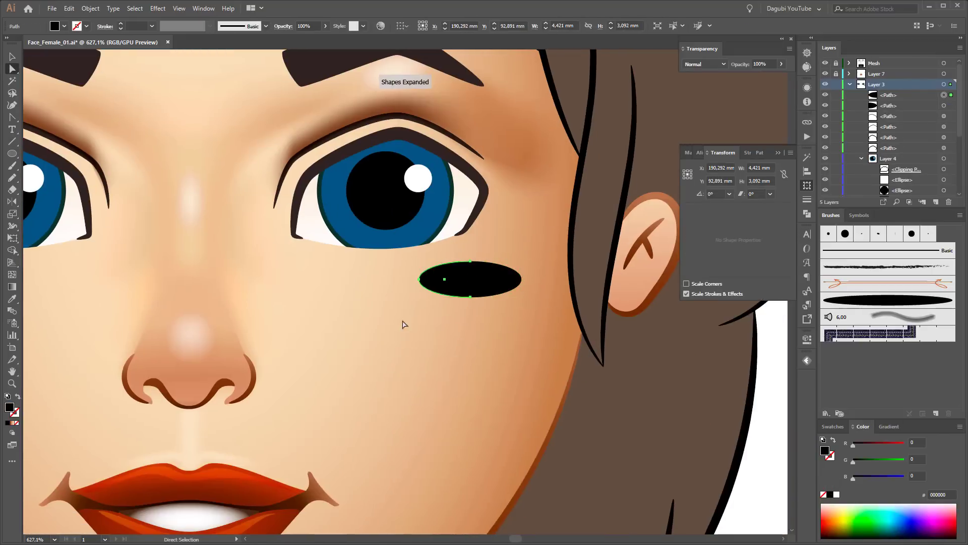
- Delete the ellipse's left anchor, join the ends, and round the left corners into a tapered D shape
click(419, 279)
key(Delete)
click(90, 8)
key(ctrl+j)
scroll(481, 275, up, 3)
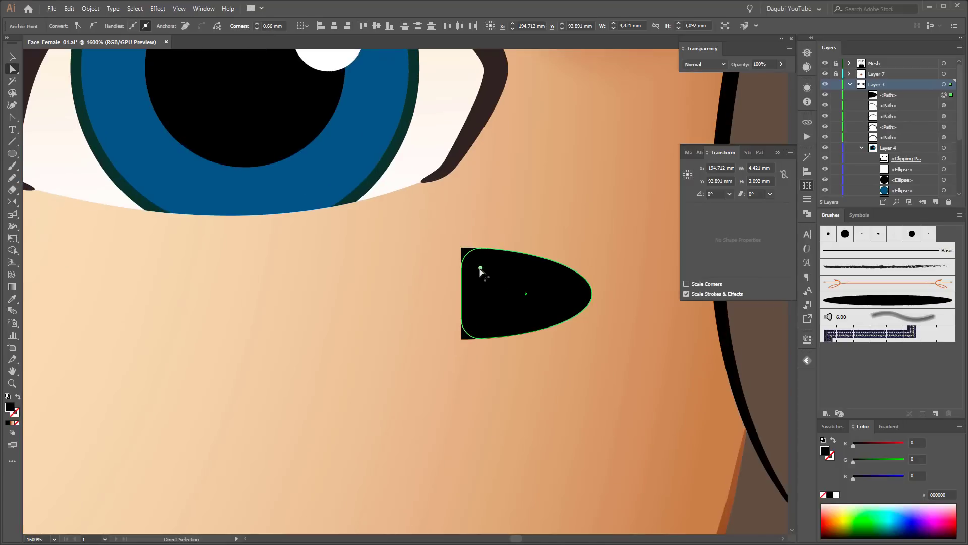
drag(480, 265, 525, 289)
click(585, 353)
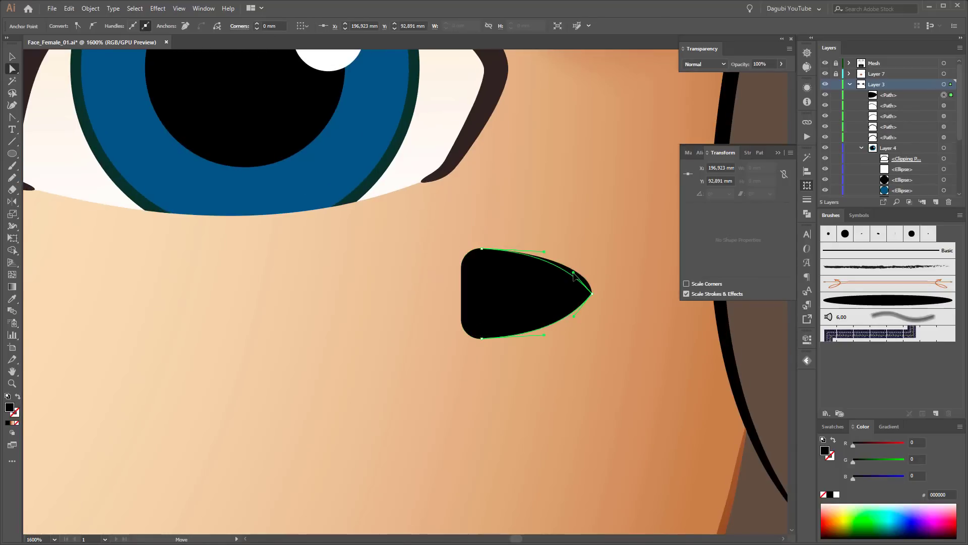
- Make the D shape a new Art Brush and cut the shape from the artwork
click(502, 315)
click(936, 413)
click(457, 244)
click(469, 289)
click(480, 422)
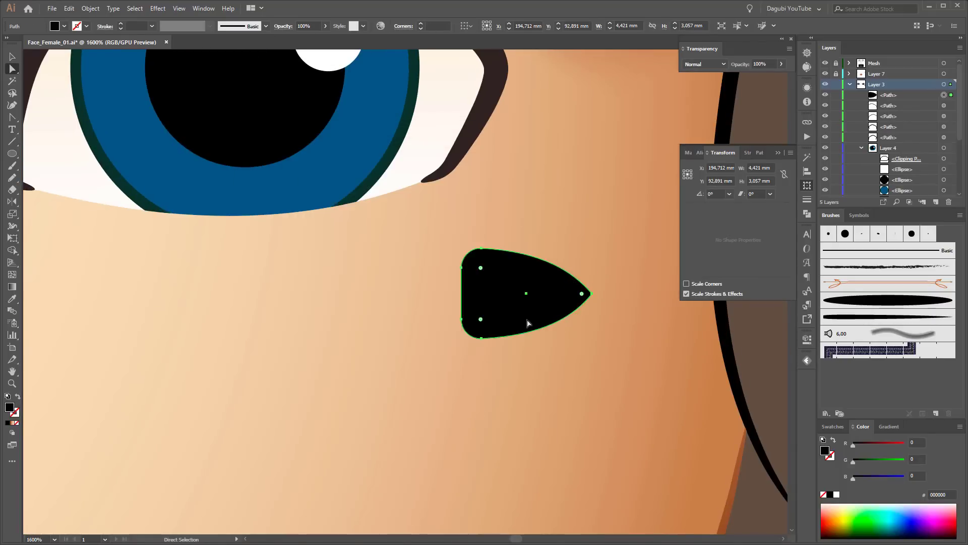
click(69, 8)
click(86, 43)
- Paint a test stroke below the right eye and set the new brush's width to 20%
scroll(403, 252, up, 5)
click(521, 304)
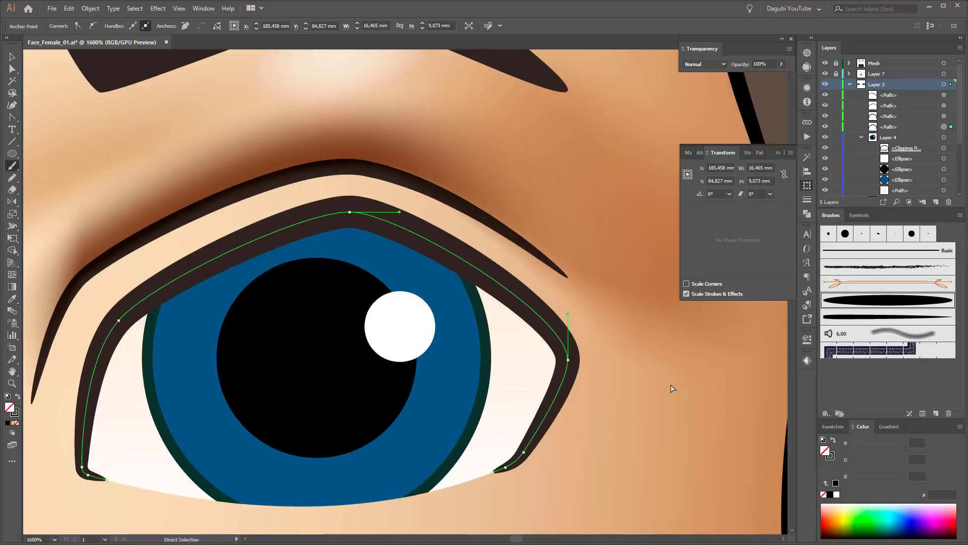
ctrl+click(671, 389)
drag(597, 364, 717, 353)
double_click(888, 316)
drag(372, 130, 318, 130)
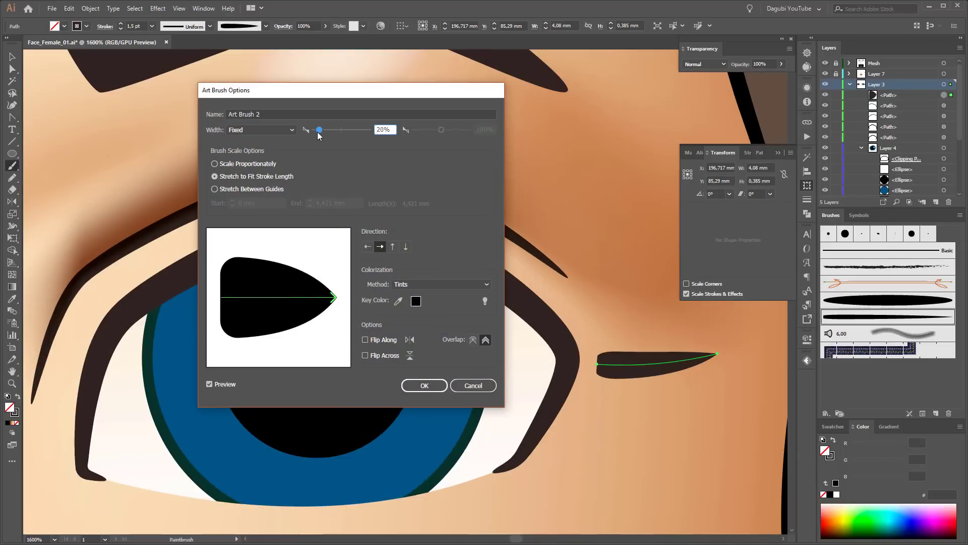
click(424, 385)
- Apply the 20% brush width to existing strokes, deselect, and zoom out to the whole face
click(121, 29)
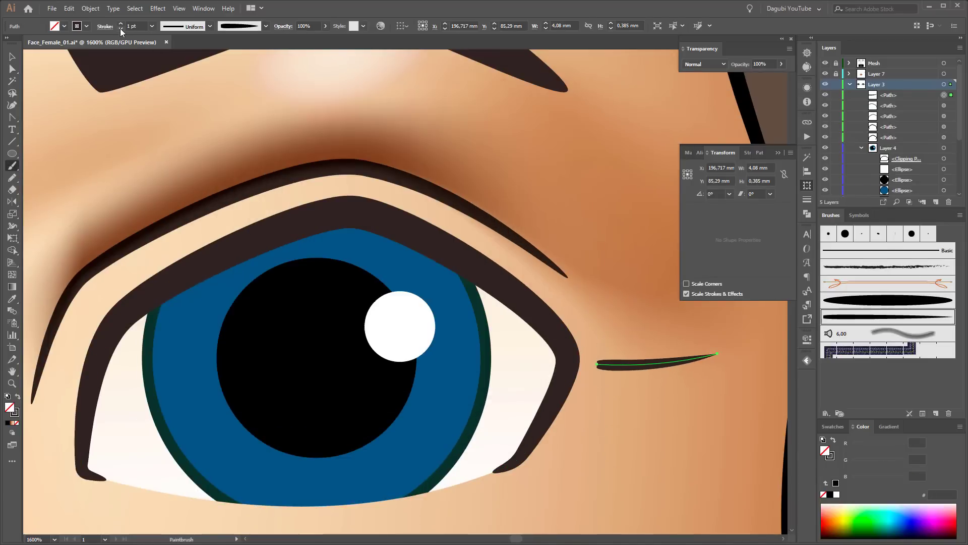
key(ctrl+shift+a)
key(ctrl+minus)
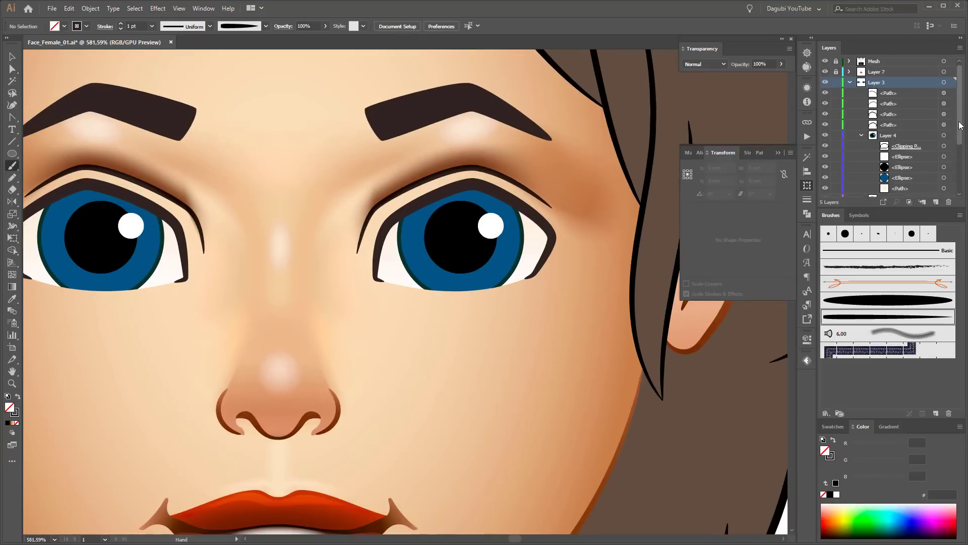
scroll(857, 151, down, 1)
scroll(888, 126, up, 3)
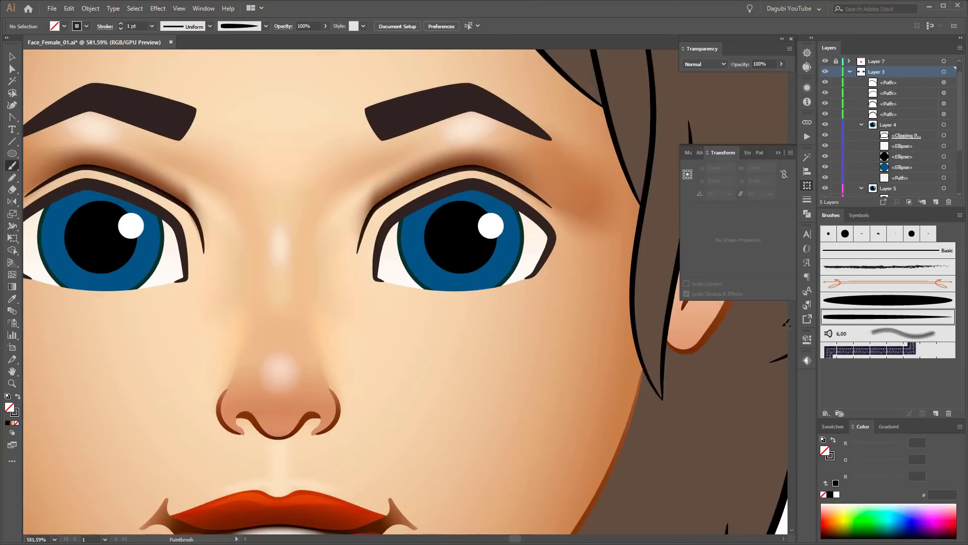
- Paint a lash at the right eye's outer corner and five lashes along its upper lid
drag(552, 235, 583, 225)
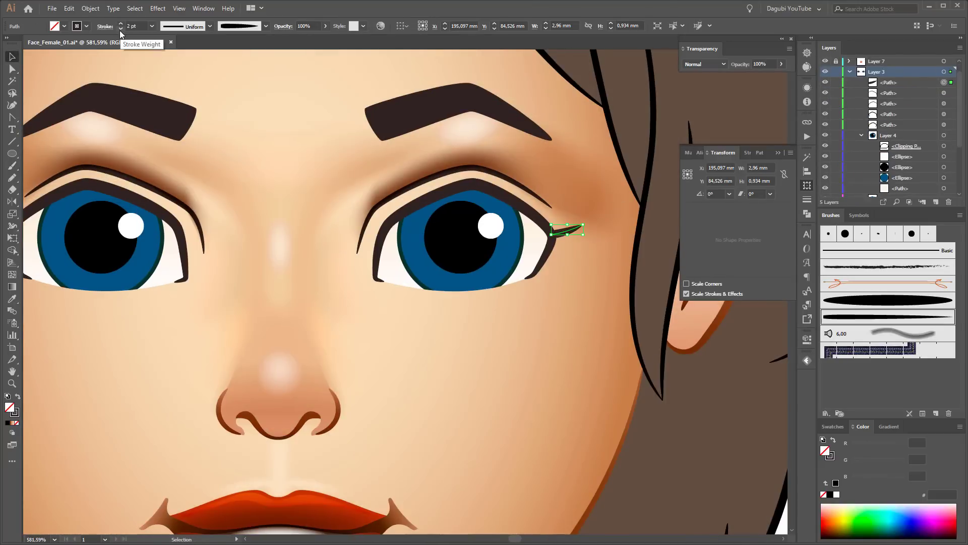
click(588, 277)
scroll(628, 153, up, 2)
drag(552, 258, 555, 255)
drag(504, 249, 539, 234)
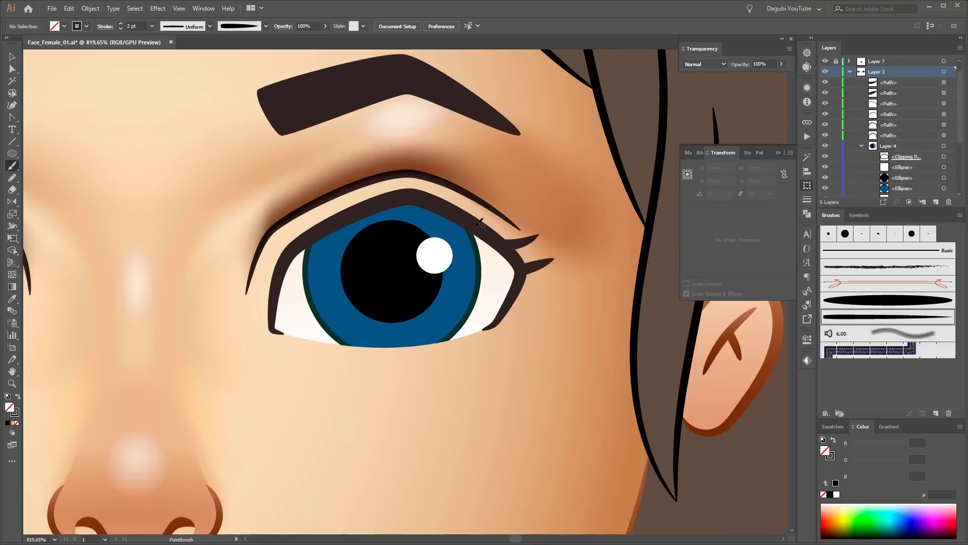
drag(467, 226, 504, 214)
drag(444, 209, 474, 195)
drag(407, 196, 435, 180)
scroll(419, 337, down, 6)
scroll(420, 337, up, 2)
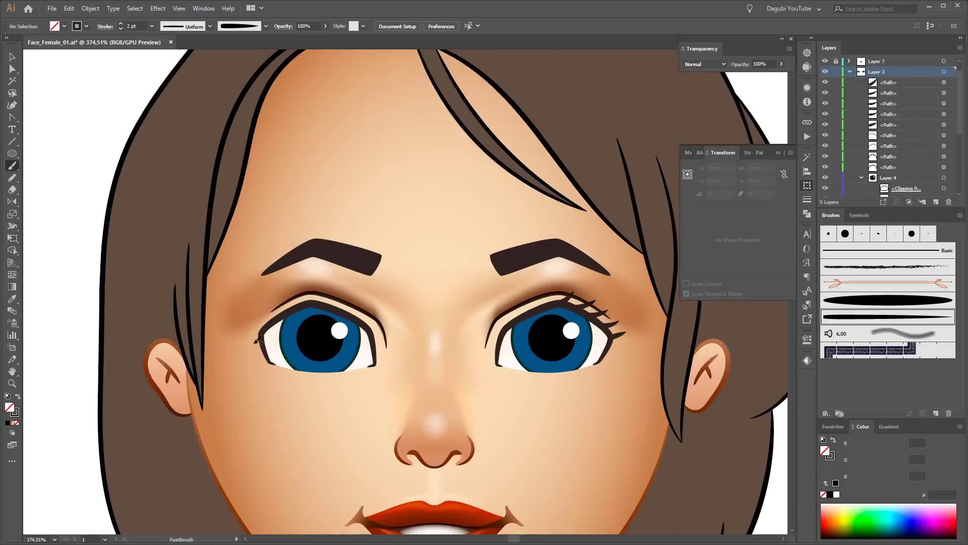
- Paint three eyelashes above the left eye and inspect the lash path's anchor points
drag(251, 329, 246, 331)
drag(279, 321, 257, 316)
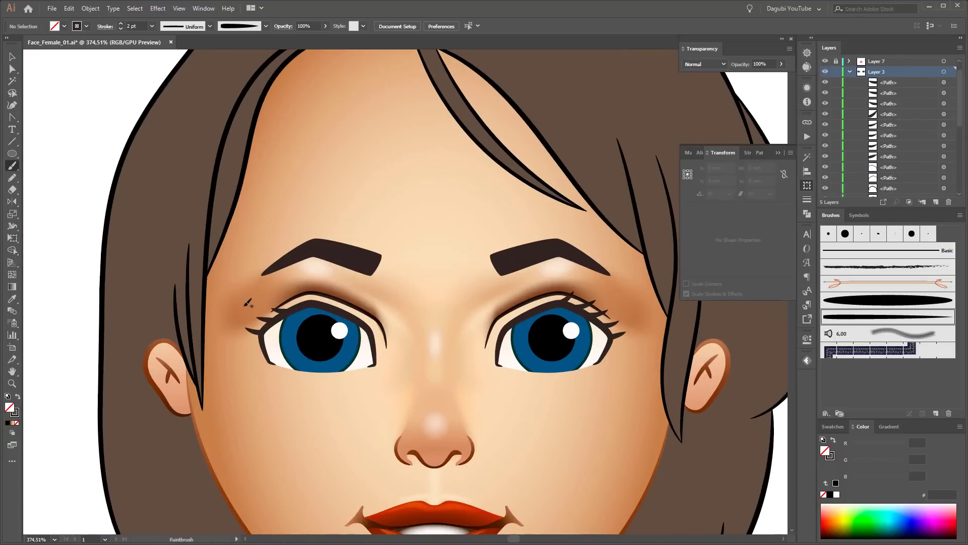
drag(319, 298, 306, 293)
scroll(313, 296, up, 7)
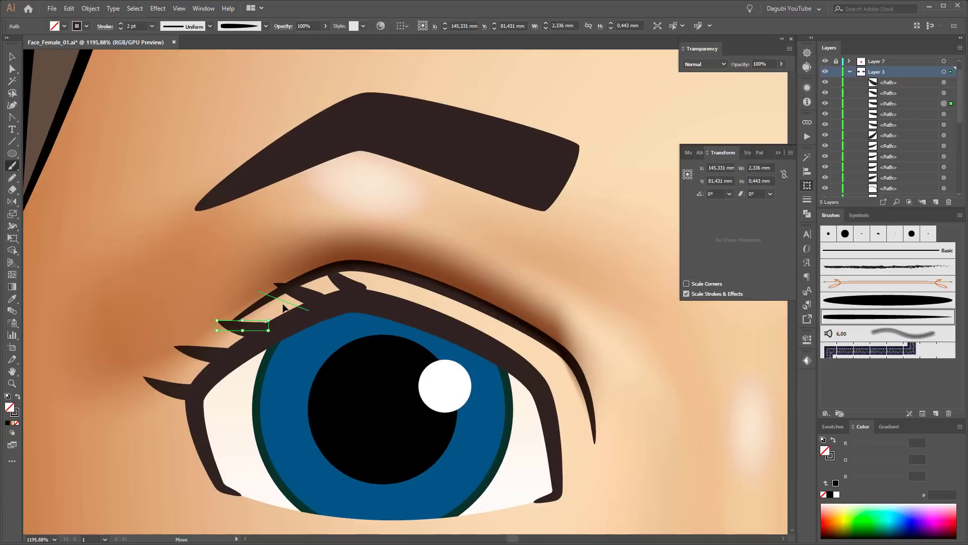
key(a)
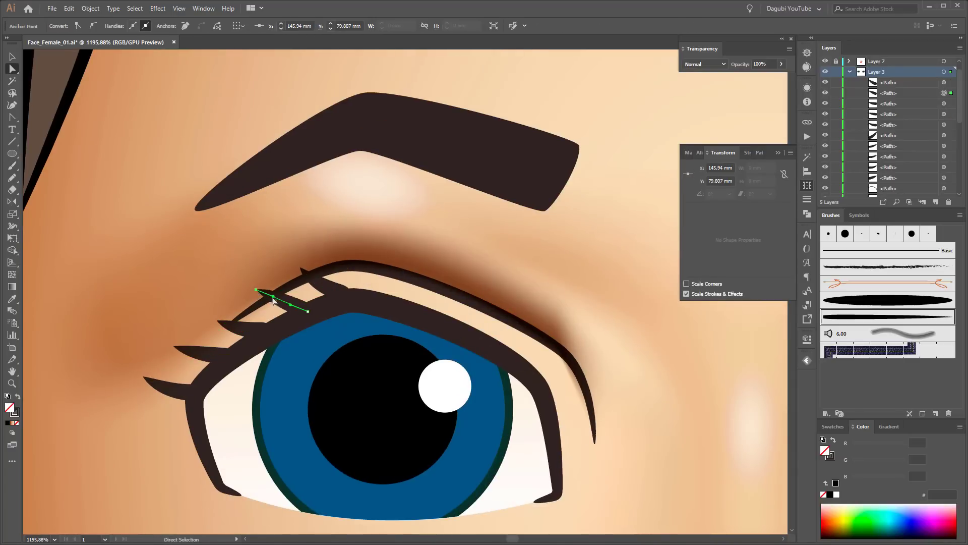
key(ctrl+shift+a)
- Bring the left eye's upper lid into view and undo a stray stroke near the eye corner
scroll(307, 395, down, 5)
scroll(502, 381, up, 3)
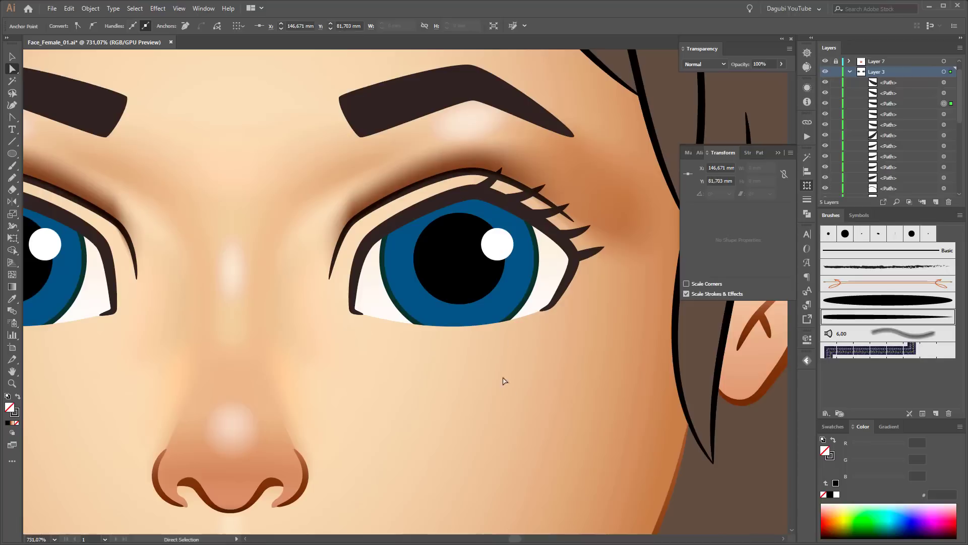
scroll(445, 276, up, 3)
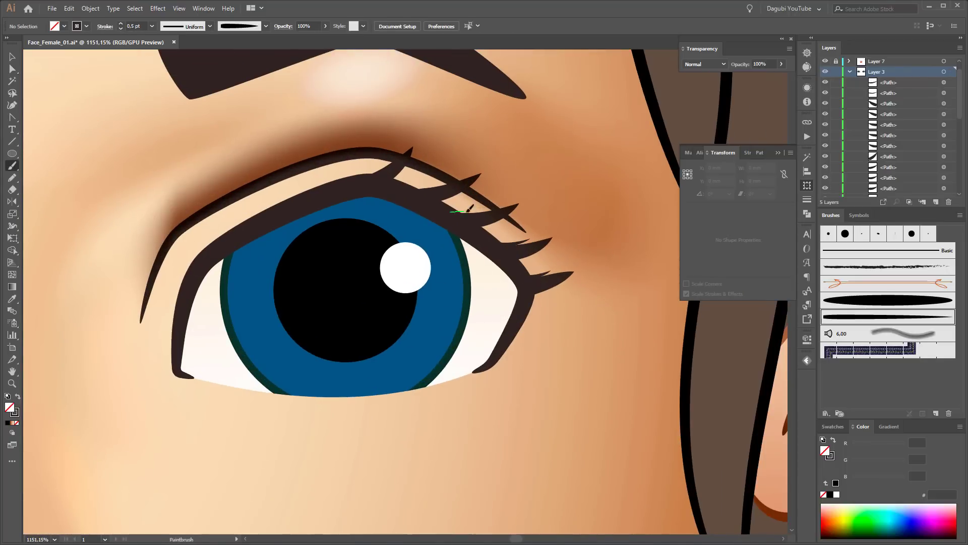
scroll(418, 425, down, 5)
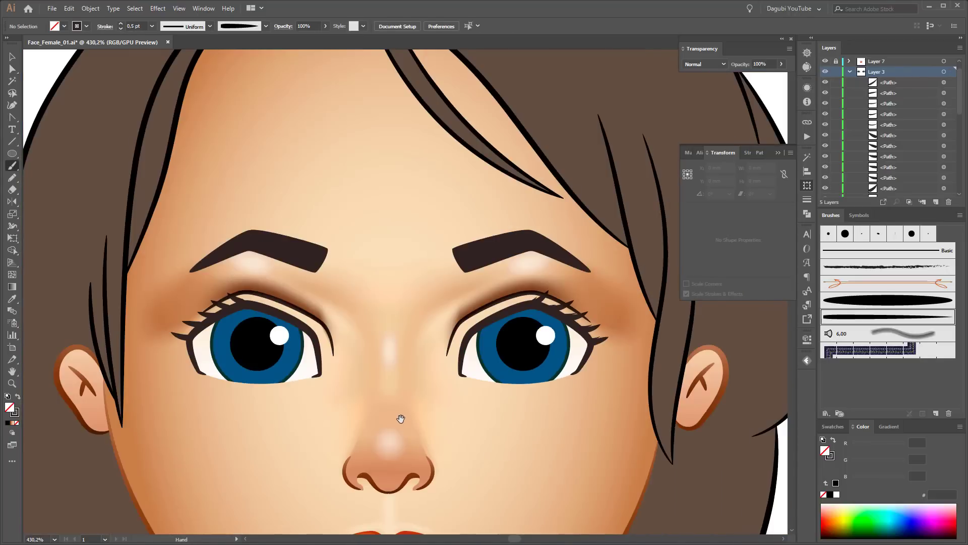
scroll(573, 353, up, 4)
scroll(527, 300, up, 3)
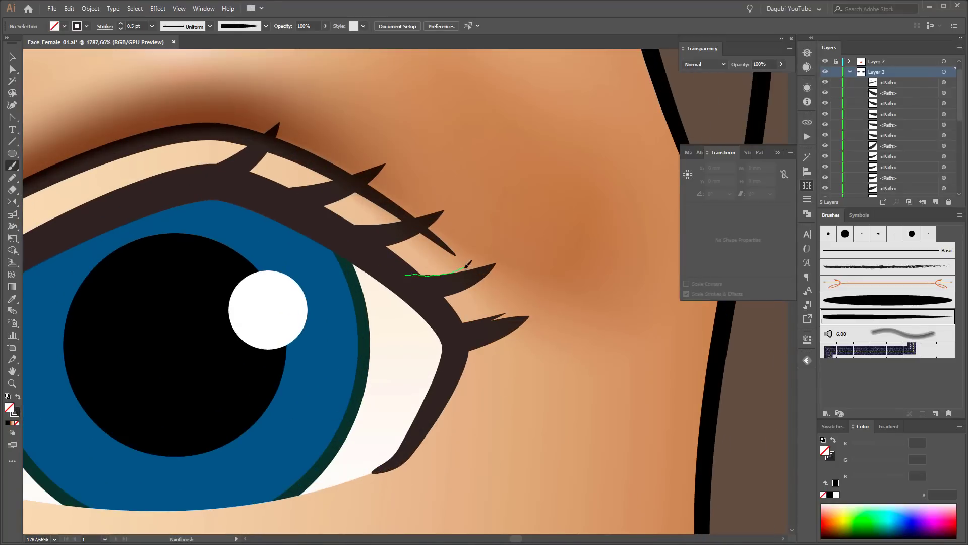
scroll(220, 159, down, 5)
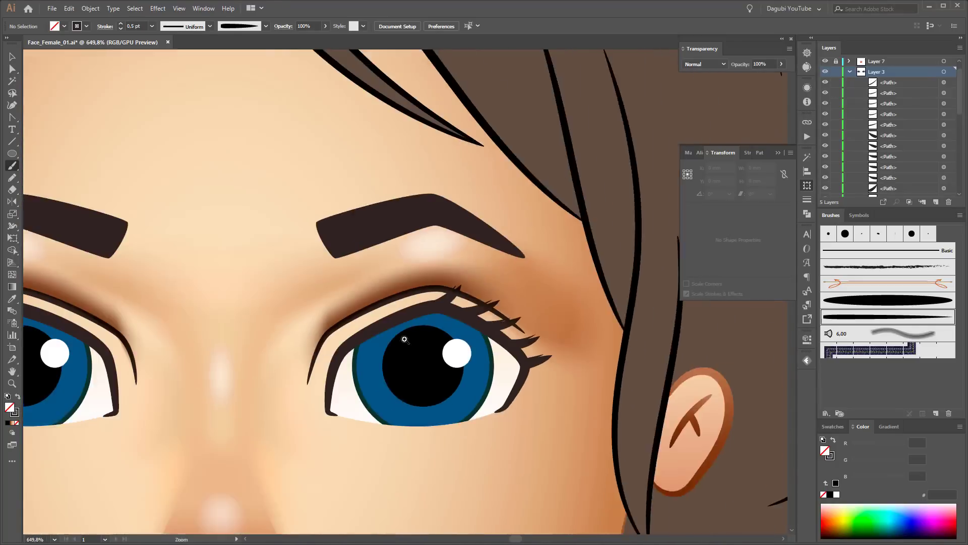
drag(302, 303, 714, 346)
scroll(251, 347, up, 5)
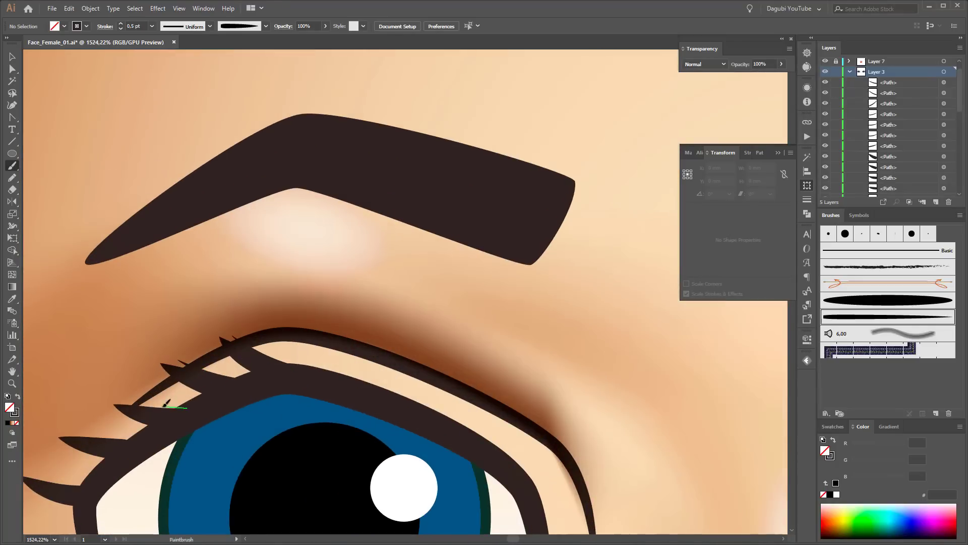
drag(166, 404, 390, 317)
scroll(531, 414, down, 5)
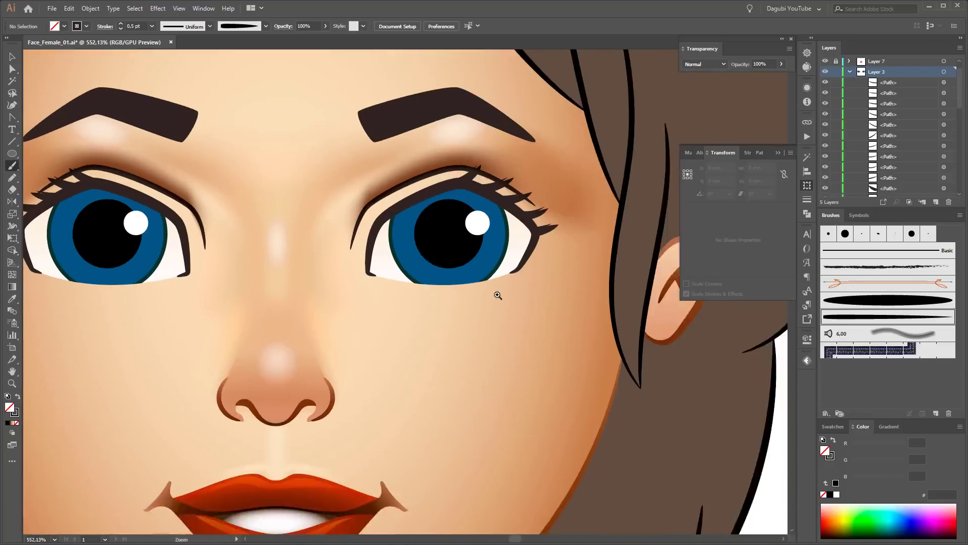
scroll(495, 296, up, 3)
key(ctrl+z)
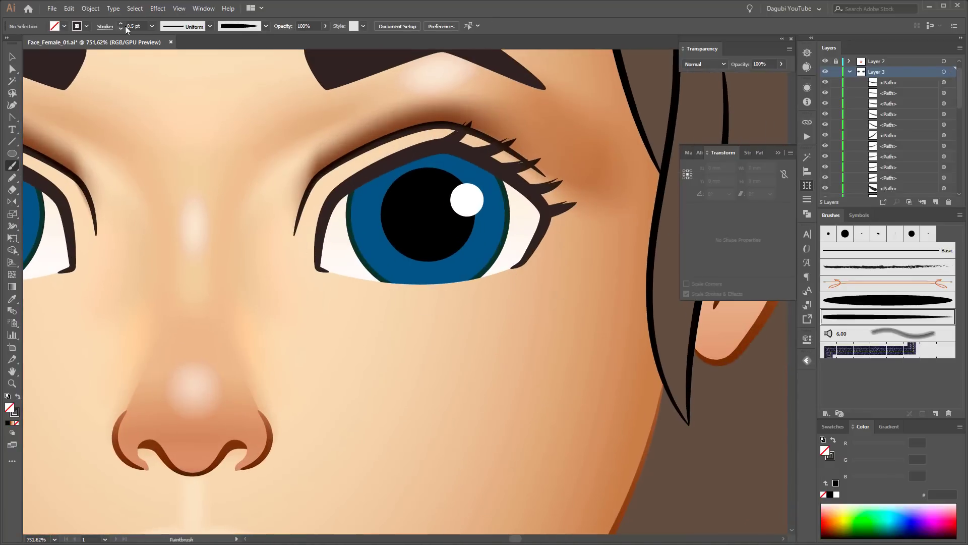
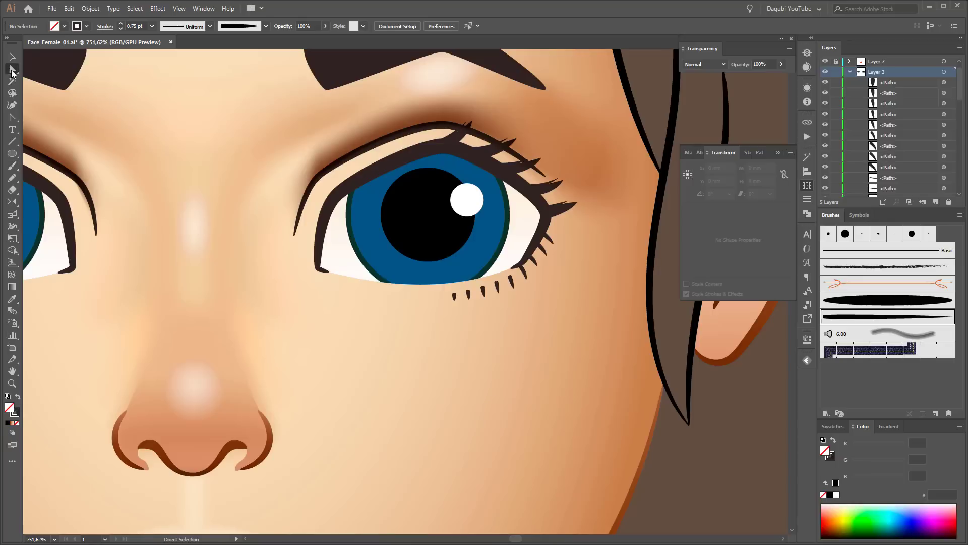
- Select the lower eyelashes and Alt-drag a copy of them under the other eye
click(12, 70)
click(541, 248)
drag(542, 249, 513, 284)
shift+click(455, 297)
alt+scroll(455, 298, down, 3)
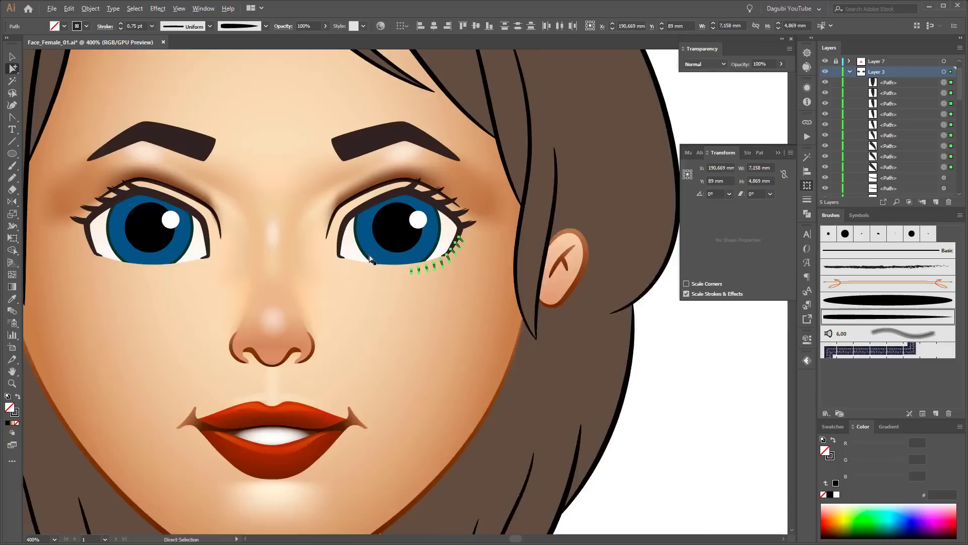
scroll(353, 303, left, 3)
alt+drag(580, 323, 250, 338)
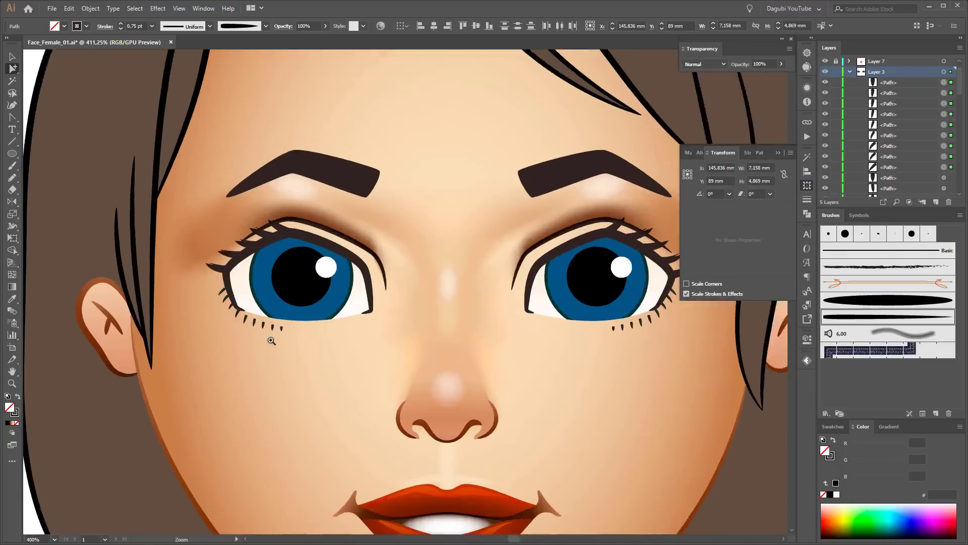
alt+scroll(244, 315, up, 5)
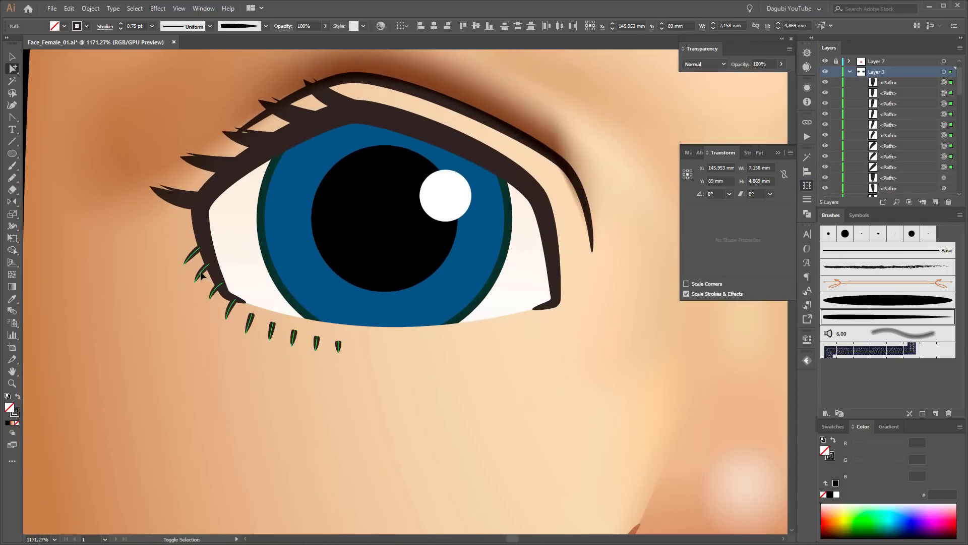
scroll(202, 281, down, 4)
- Collect the eyelash paths into a new sublayer, Layer 8, and view the whole face
key(ctrl+shift+a)
scroll(492, 291, up, 3)
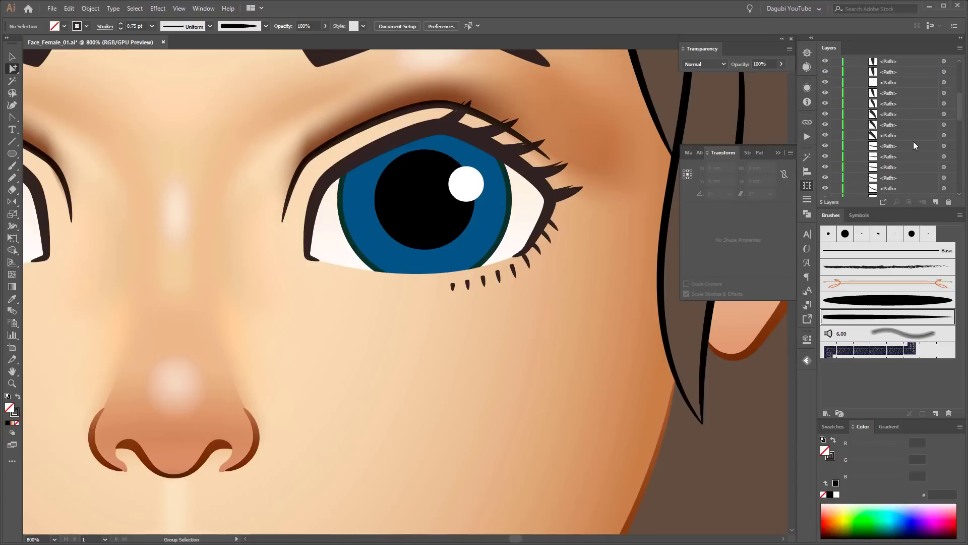
scroll(912, 147, up, 2)
click(960, 48)
click(868, 187)
key(ctrl+0)
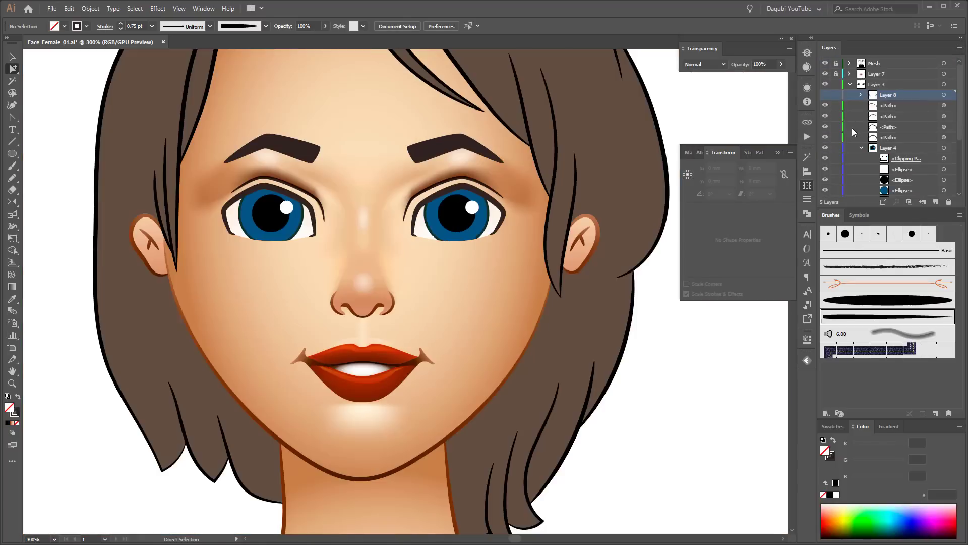
alt+scroll(578, 263, up, 3)
alt+scroll(533, 236, up, 1)
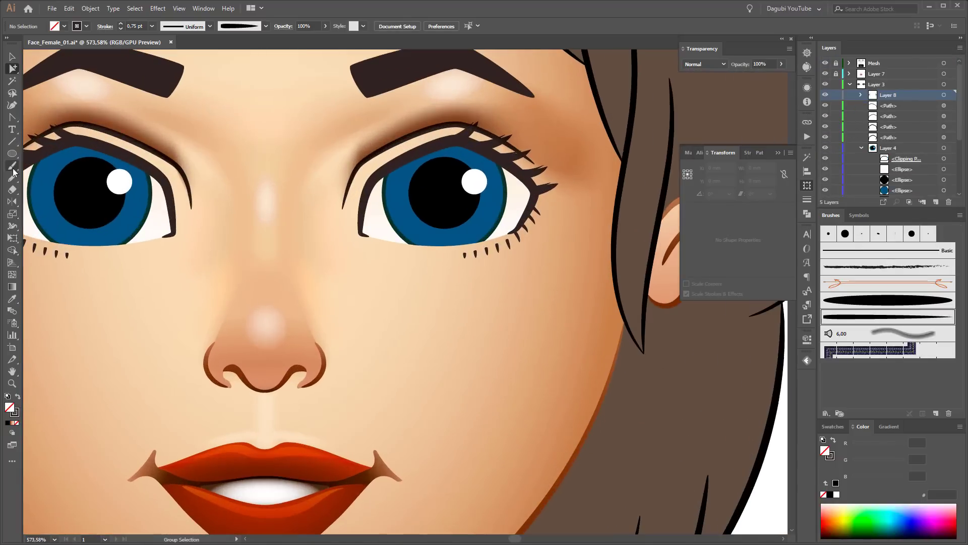
key(n)
alt+scroll(577, 342, up, 2)
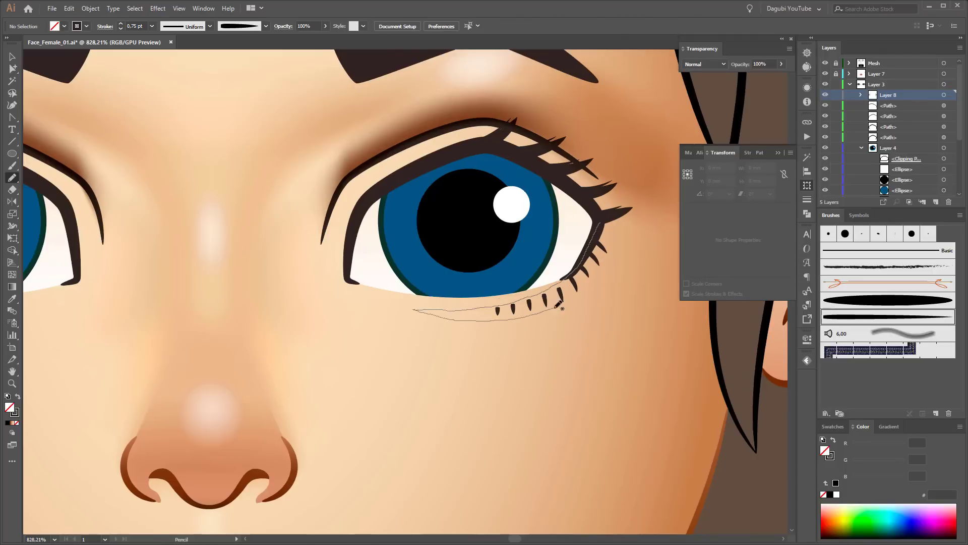
- Draw a closed shape under the right eye, fill it with the skin-tone gradient, and send it behind the lashes
drag(607, 217, 602, 228)
click(833, 426)
click(895, 471)
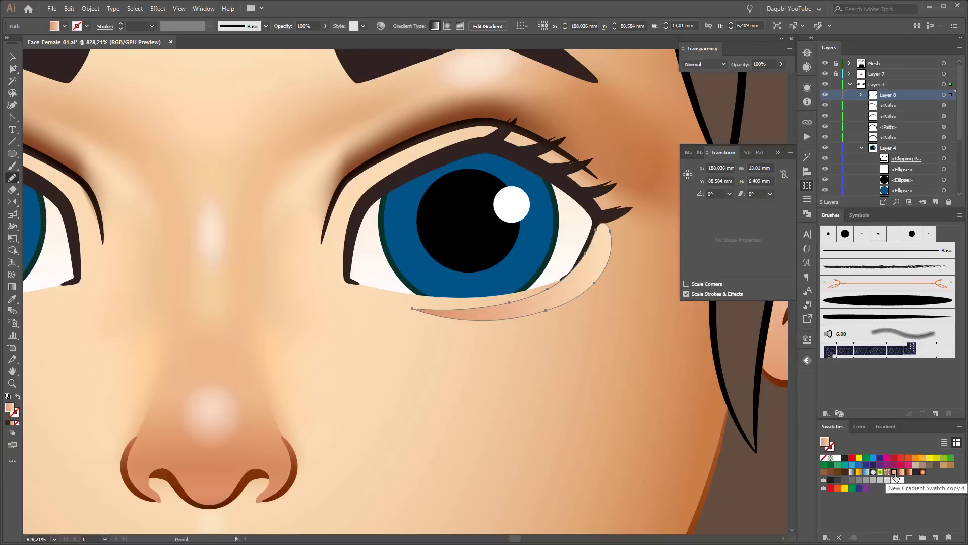
key(ctrl+bracketleft)
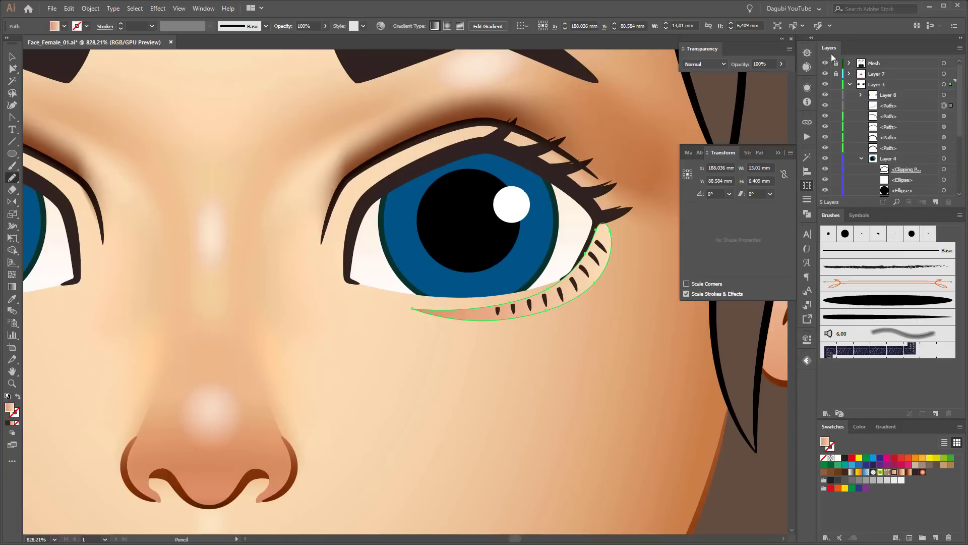
- Set the gradient direction across the under-eye shape
key(g)
drag(402, 181, 610, 350)
key(ctrl+shift+a)
key(ctrl+0)
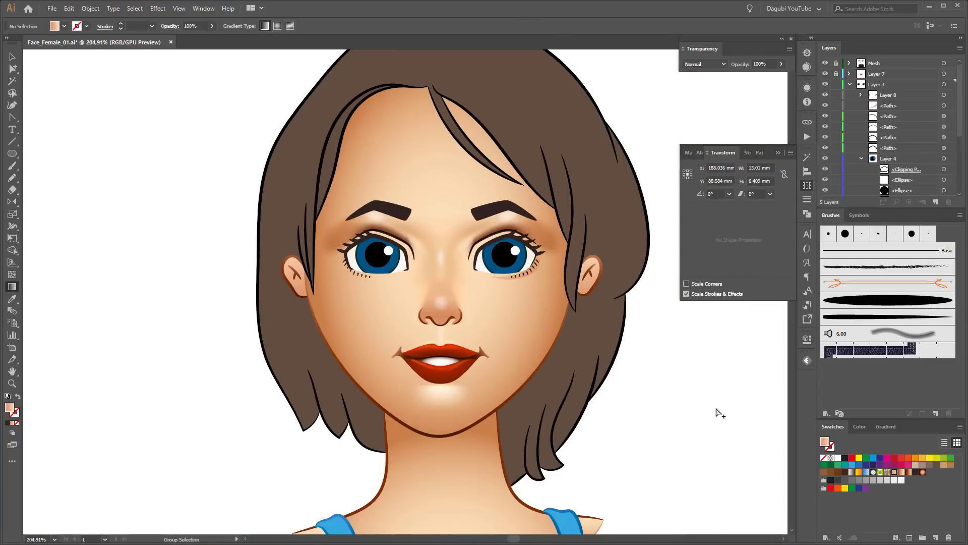
drag(305, 180, 594, 361)
click(623, 290)
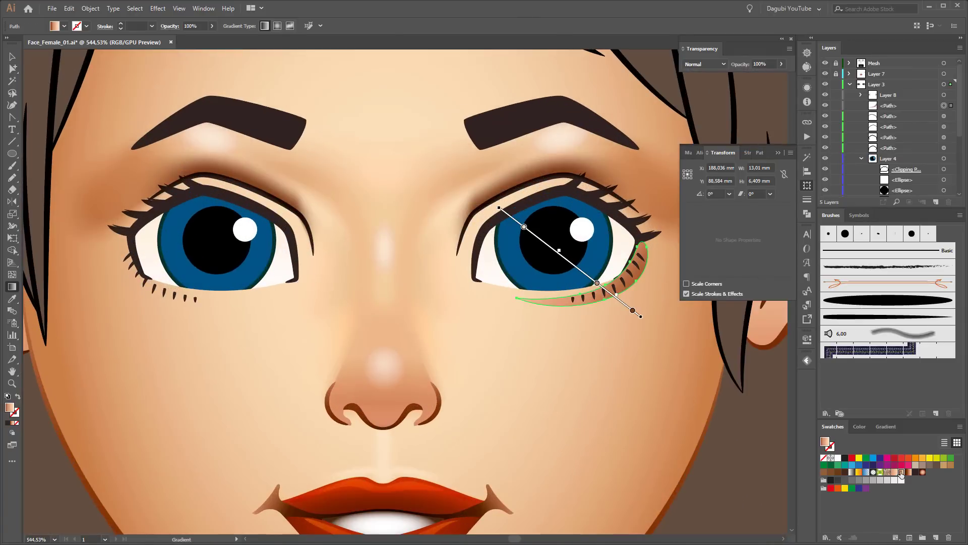
- Reshape the right under-eye shadow's anchors so it sits beneath the lashes
key(a)
scroll(645, 297, up, 4)
click(341, 296)
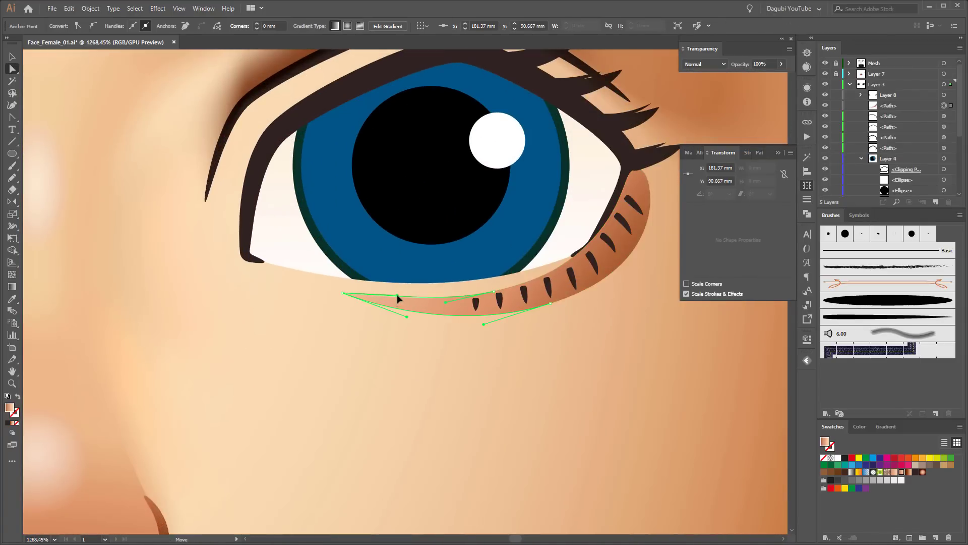
drag(889, 106, 902, 151)
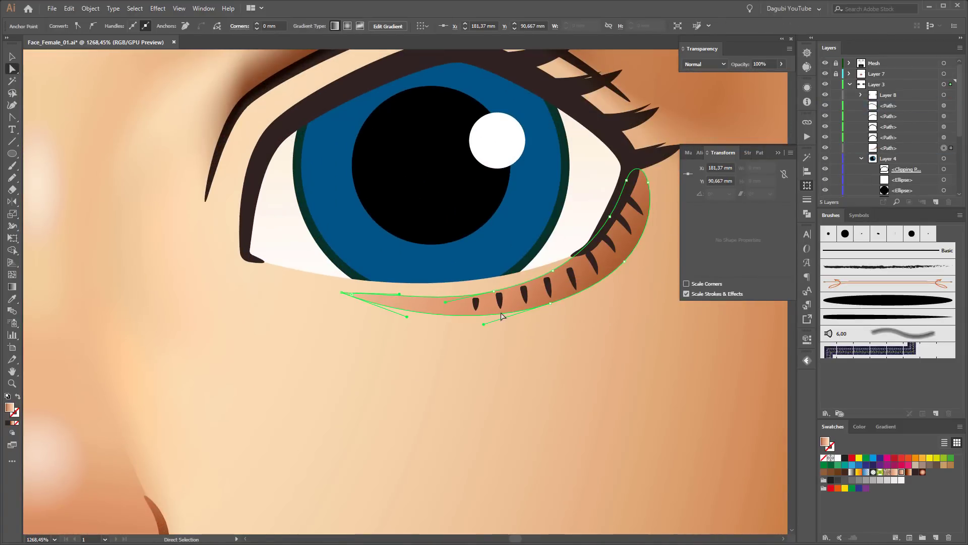
scroll(502, 316, down, 6)
- Tuck an anchor of the left under-eye shading closer to the left lower lid
click(272, 306)
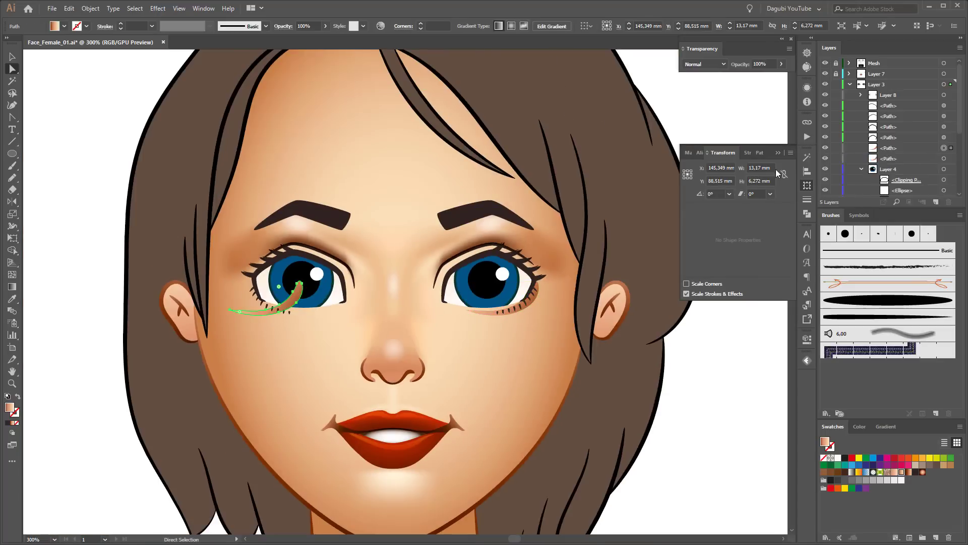
scroll(293, 291, up, 4)
scroll(372, 352, up, 4)
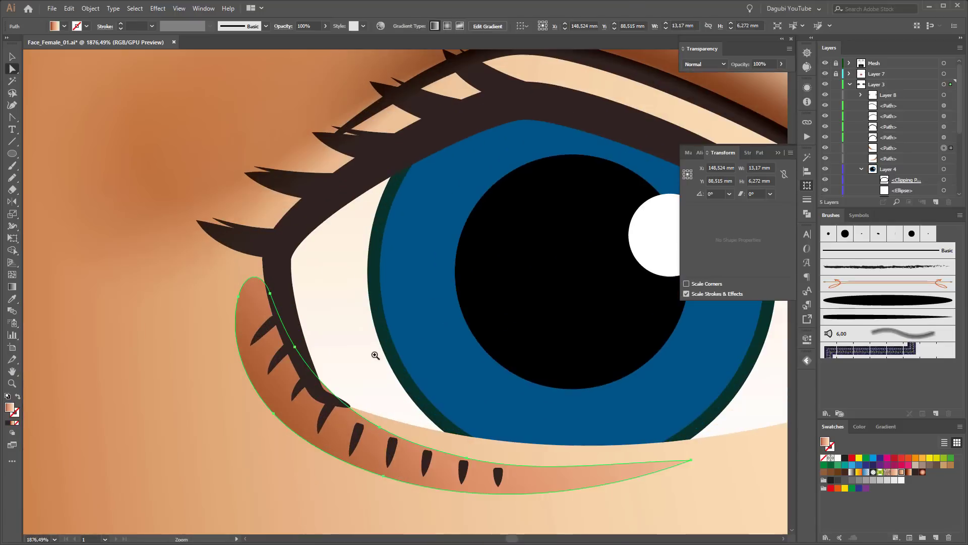
click(271, 293)
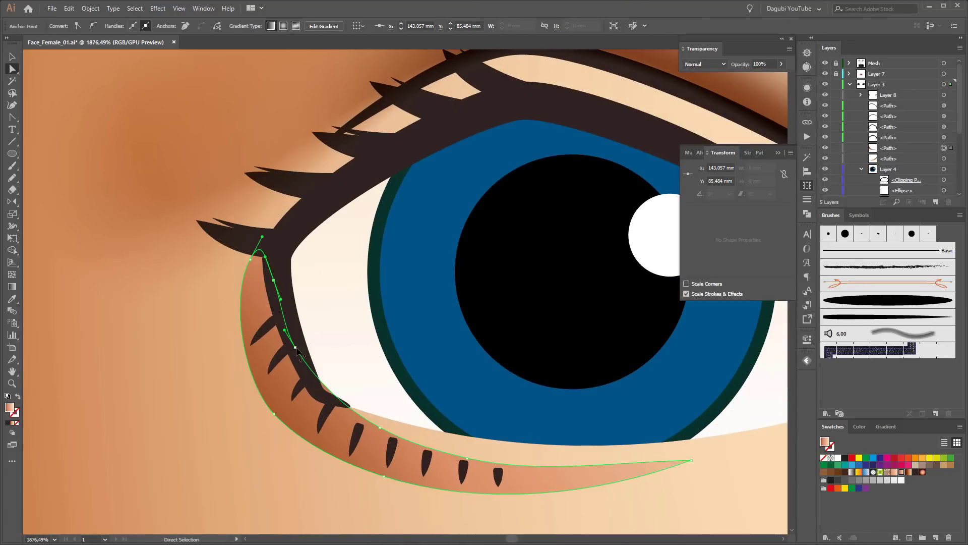
drag(270, 293, 316, 384)
scroll(277, 370, down, 7)
scroll(277, 370, up, 3)
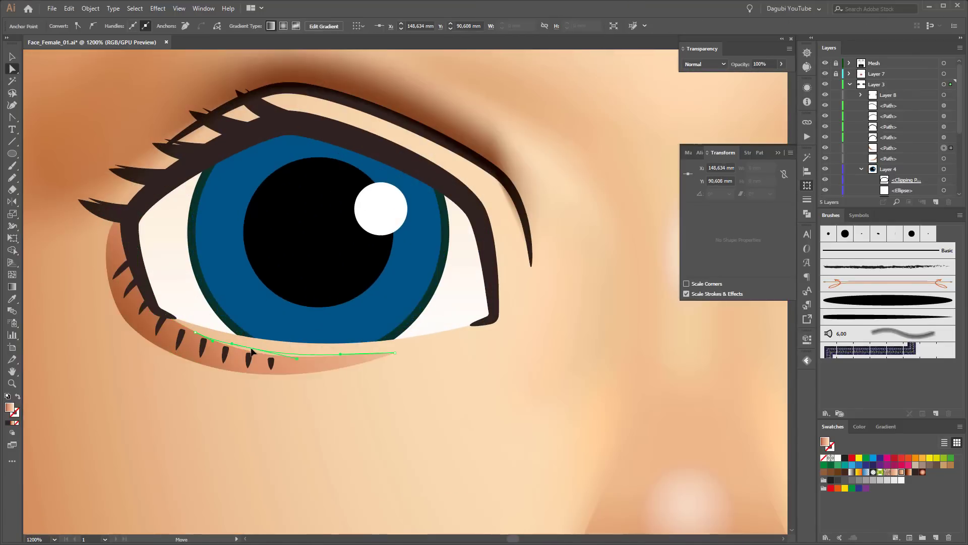
click(179, 266)
scroll(615, 441, down, 5)
scroll(535, 351, up, 5)
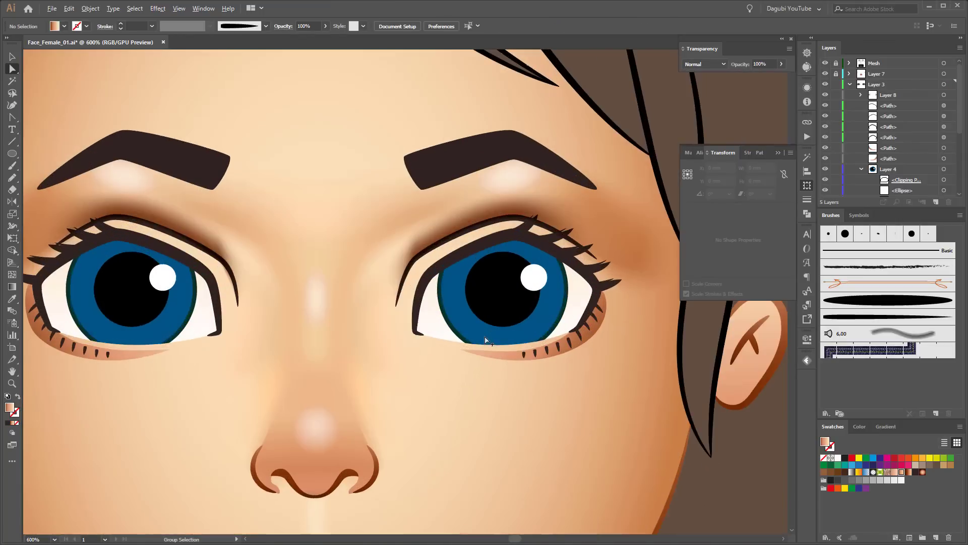
click(12, 165)
click(897, 301)
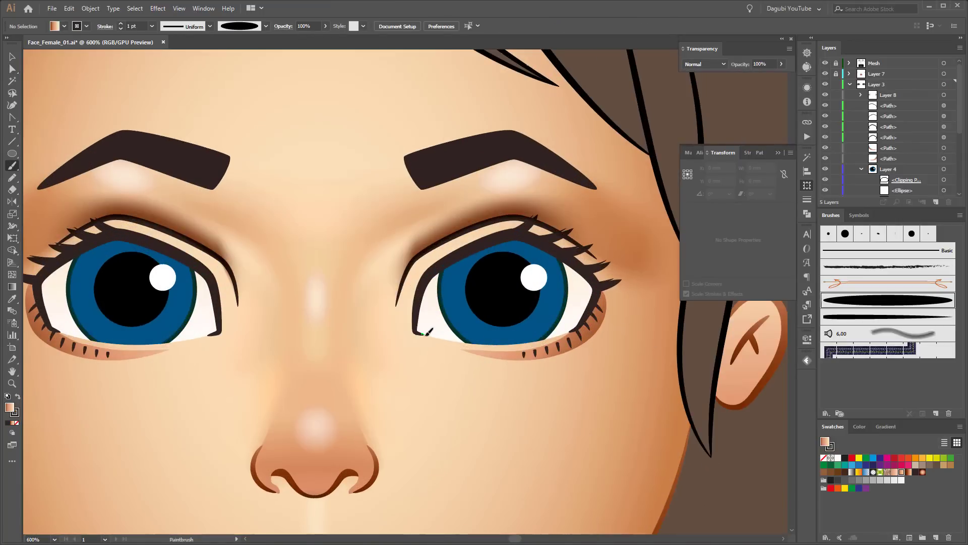
- Paint a stroke along the right lower eyelid, expand it, and fill it pale peach
drag(574, 330, 575, 330)
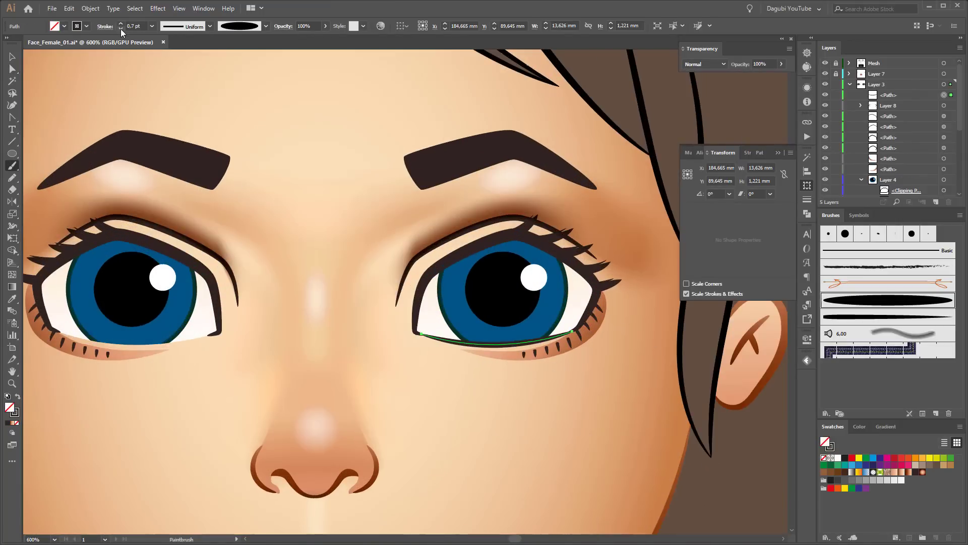
click(91, 8)
click(126, 125)
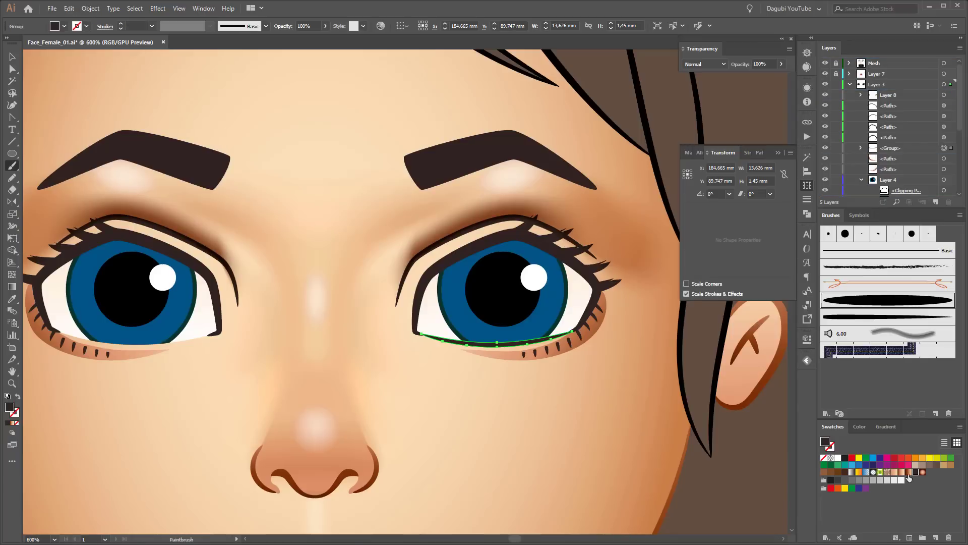
click(12, 286)
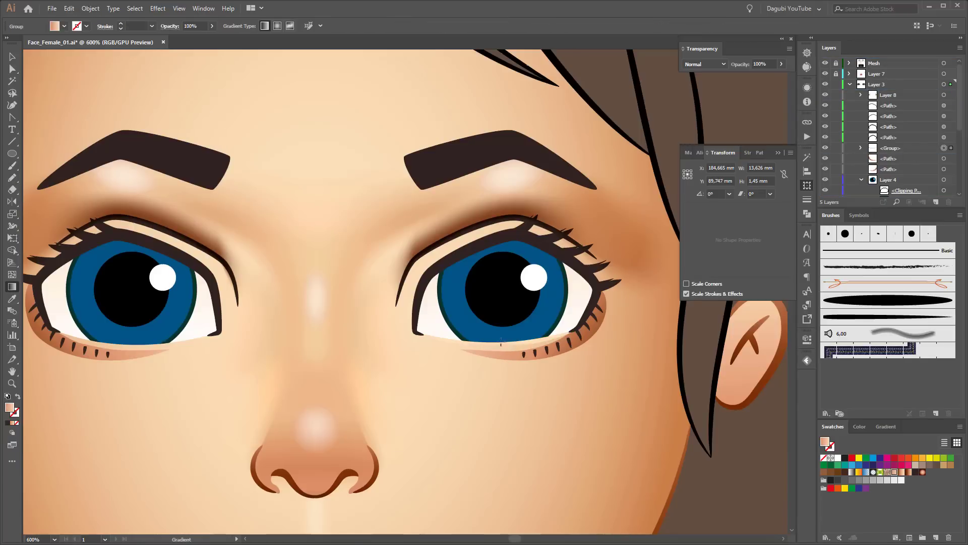
click(916, 468)
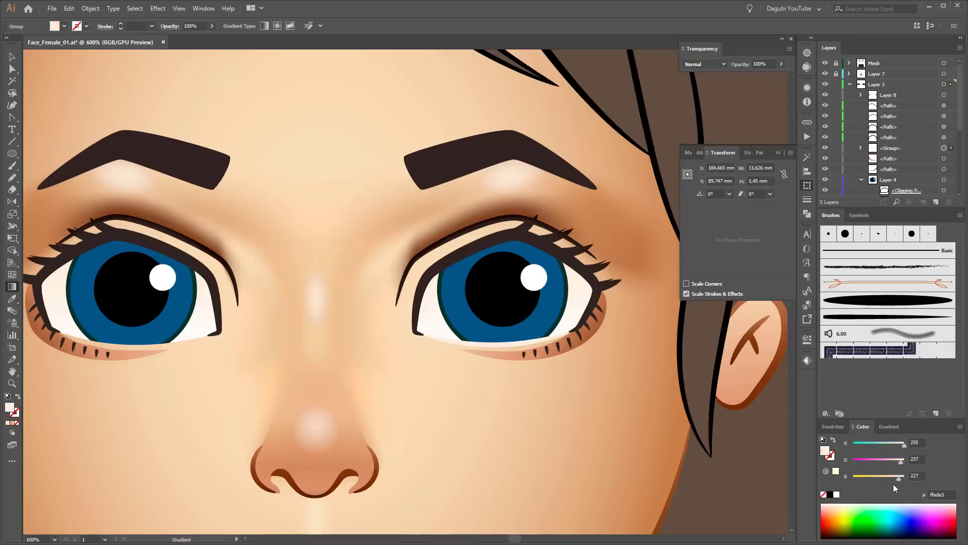
drag(894, 480, 901, 461)
- Place a copy of the peach eyelid rim under the left eye
scroll(575, 470, up, 1)
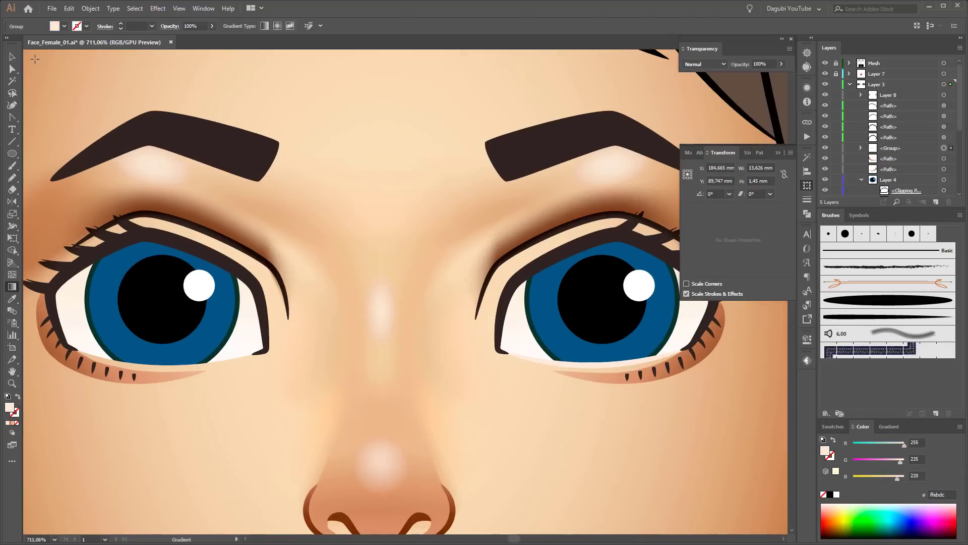
click(12, 68)
drag(182, 389, 183, 388)
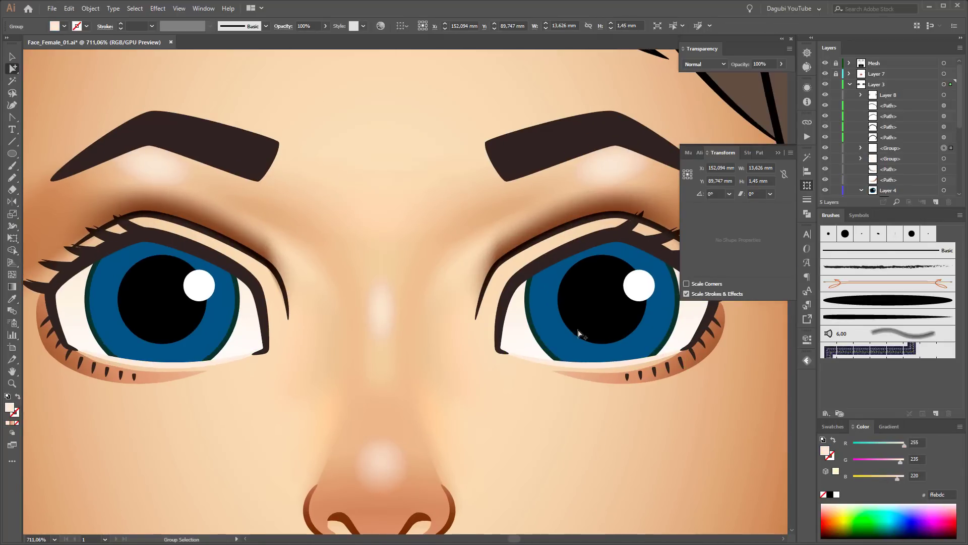
scroll(456, 395, down, 5)
scroll(525, 389, up, 4)
- Brighten both under-eye shading shapes with Recolor Artwork
shift+click(554, 366)
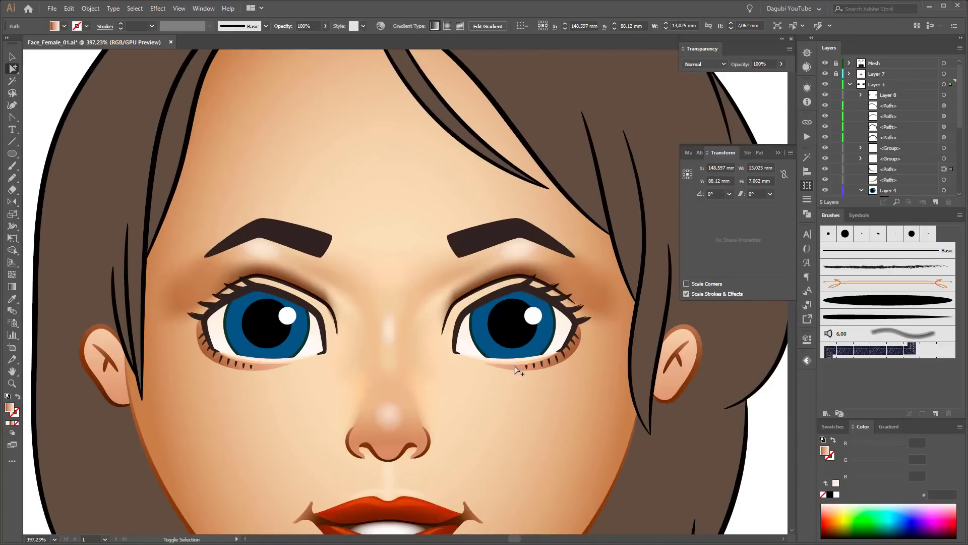
click(380, 26)
click(720, 114)
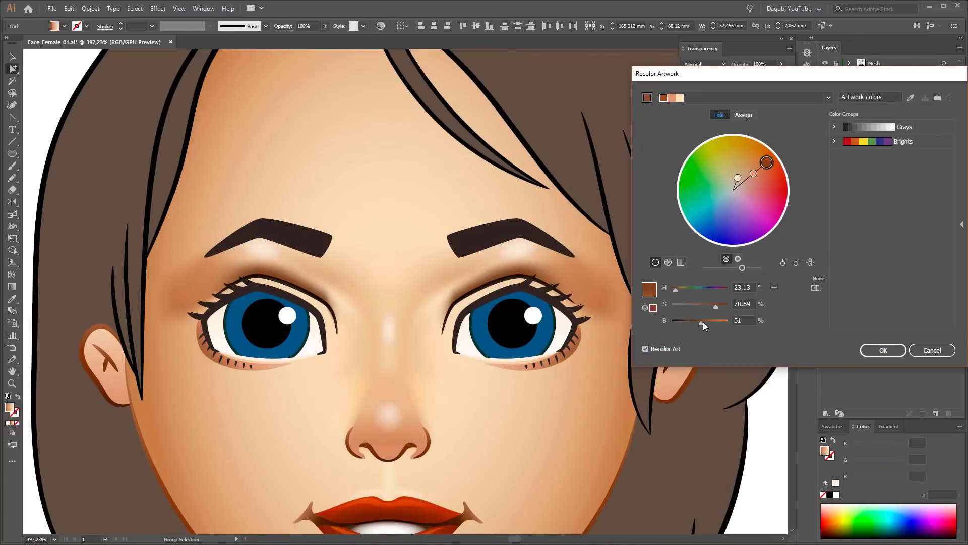
drag(703, 322, 709, 321)
click(884, 350)
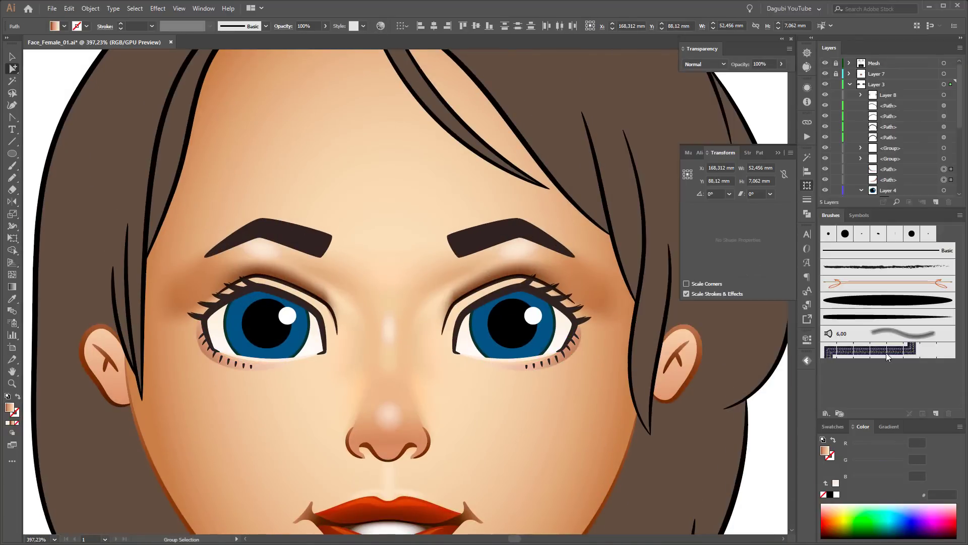
scroll(679, 391, down, 3)
scroll(703, 356, down, 1)
scroll(441, 281, up, 6)
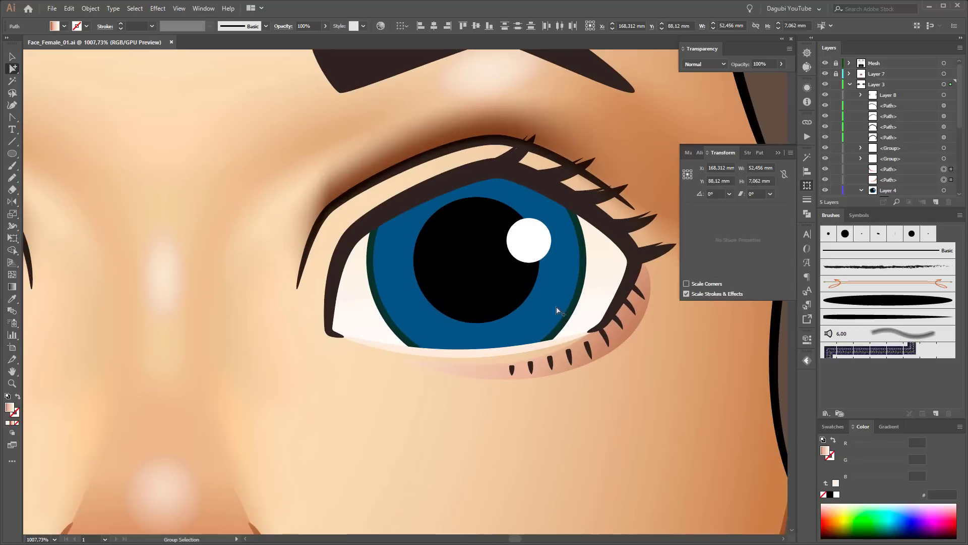
click(943, 138)
click(830, 457)
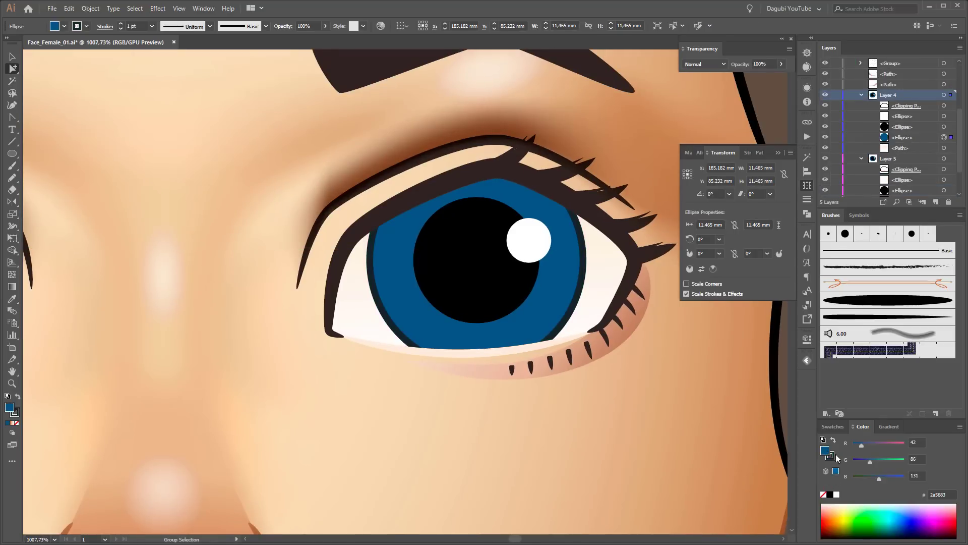
- Give the right iris a radial blue gradient with a middle stop near 80%
key(ctrl+F9)
click(830, 503)
mouse_move(825, 460)
mouse_down()
mouse_move(825, 509)
mouse_move(946, 509)
mouse_up()
click(881, 430)
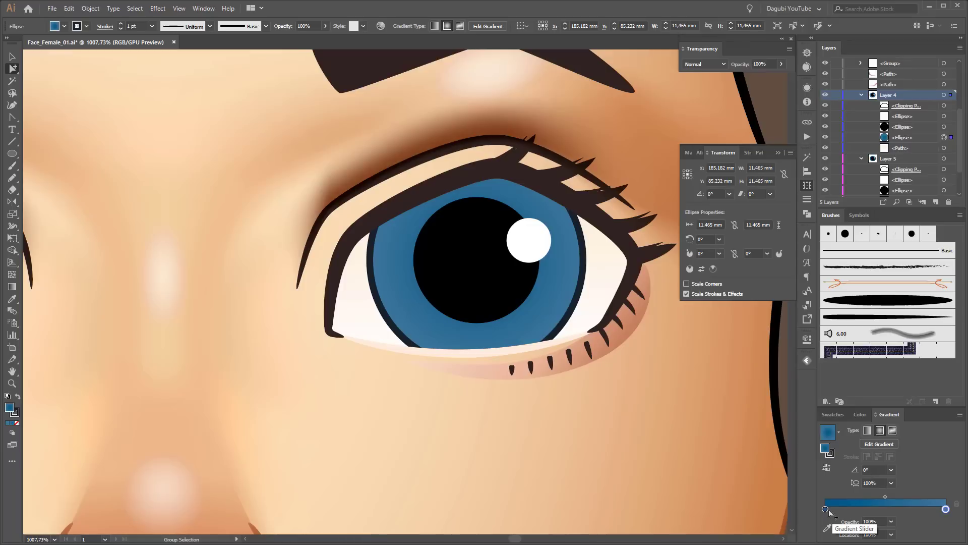
click(887, 509)
drag(887, 509, 922, 510)
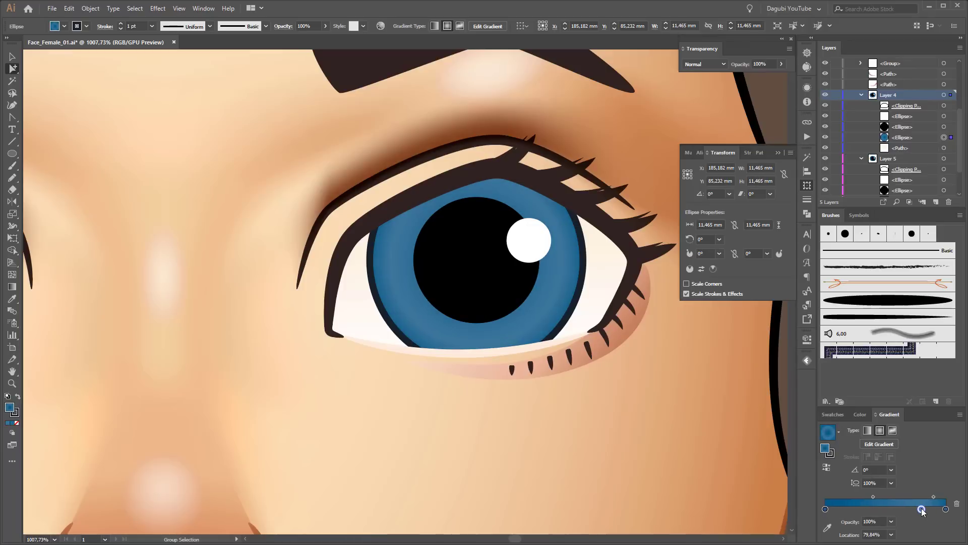
- Darken the middle stop and add stops positioned at about 40%, 55.26% and the end
double_click(869, 509)
drag(882, 434, 875, 434)
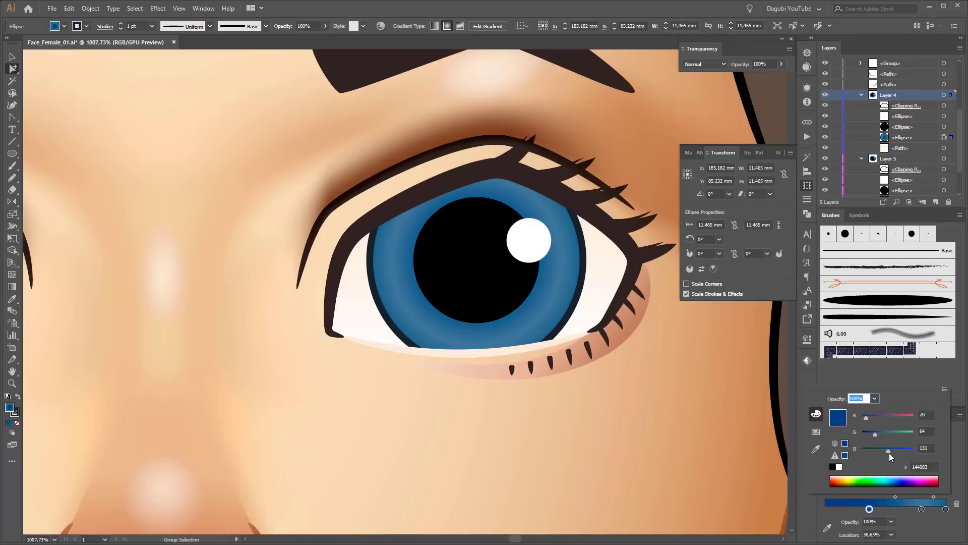
click(923, 513)
click(847, 509)
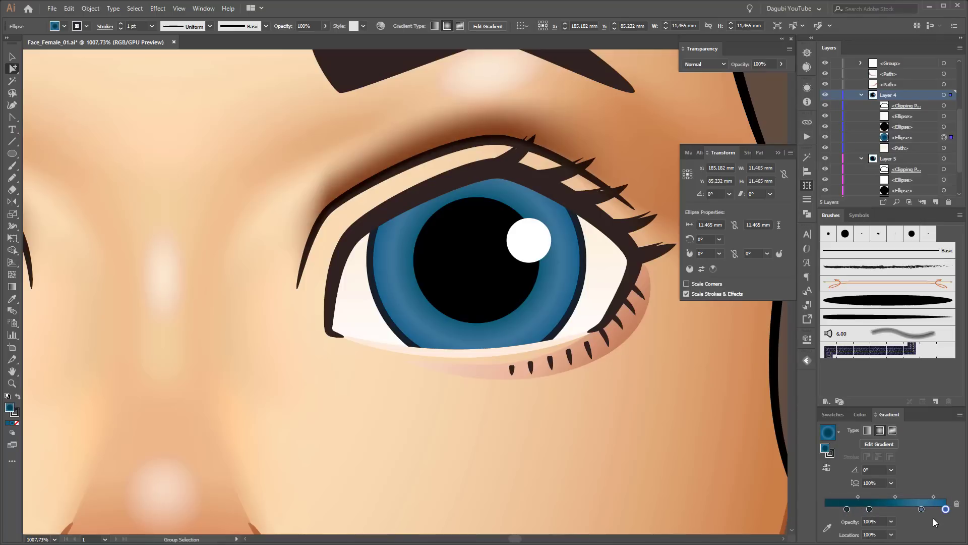
drag(847, 509, 953, 514)
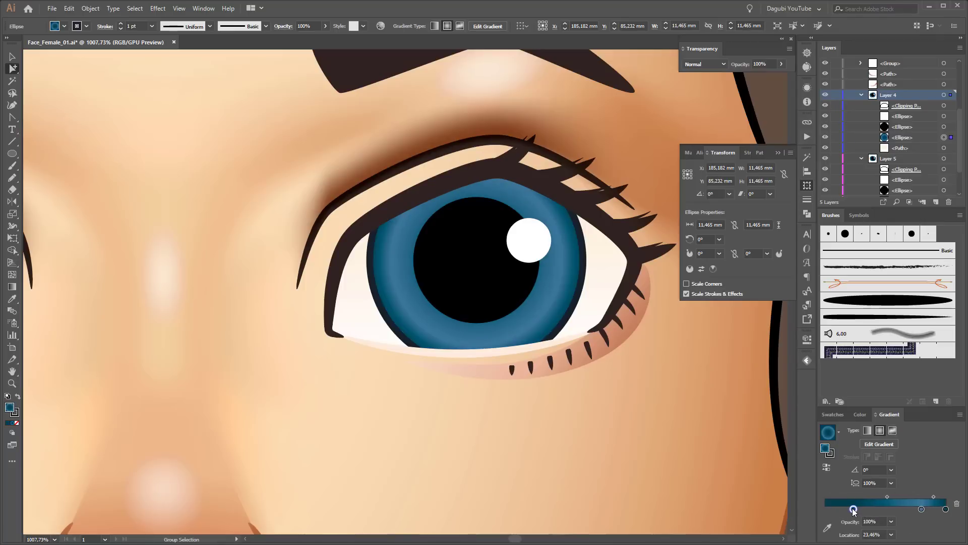
drag(854, 509, 873, 509)
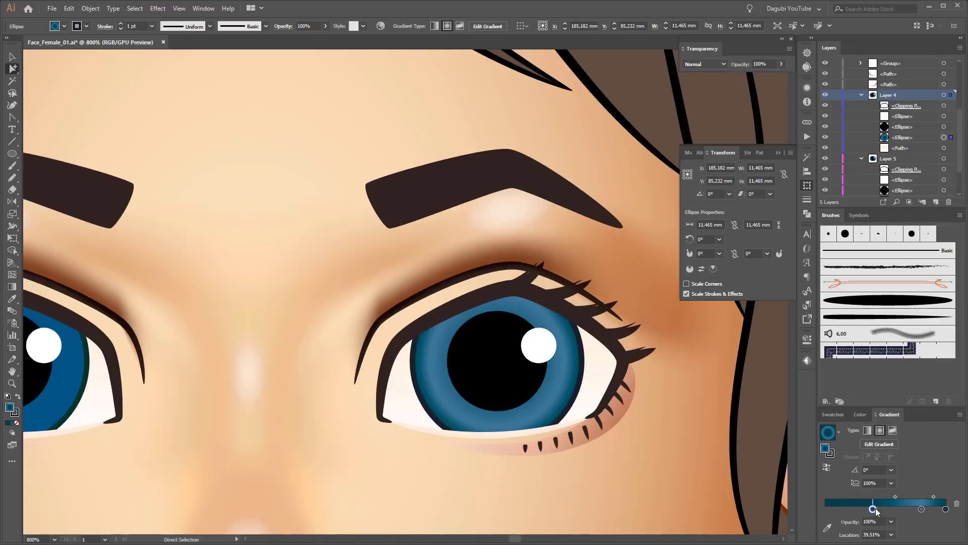
drag(922, 508, 918, 509)
- Apply the blue iris gradient to the left iris
key(ctrl+minus)
key(ctrl+minus)
key(ctrl+minus)
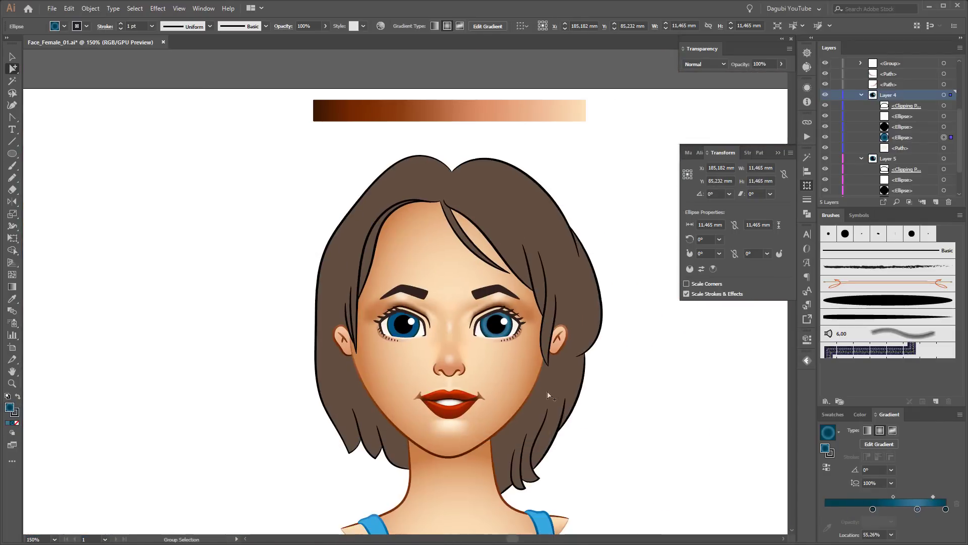
key(ctrl+plus)
key(ctrl+plus)
click(321, 335)
key(i)
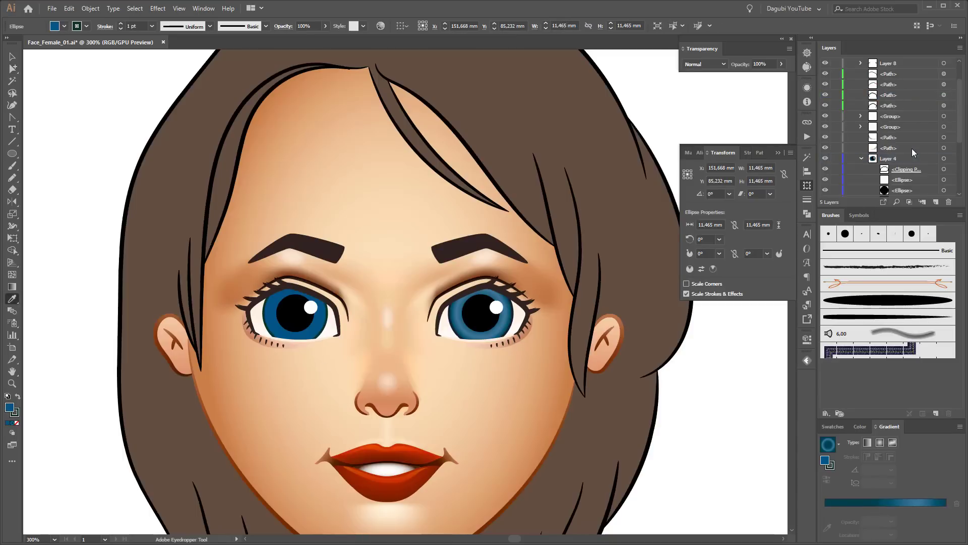
scroll(914, 153, down, 1)
click(944, 169)
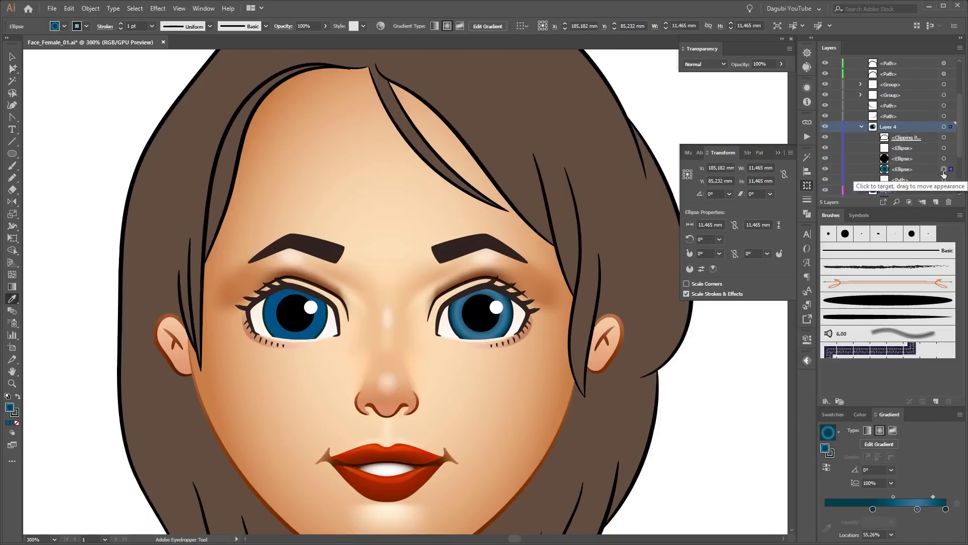
click(833, 414)
ctrl+click(321, 335)
click(936, 461)
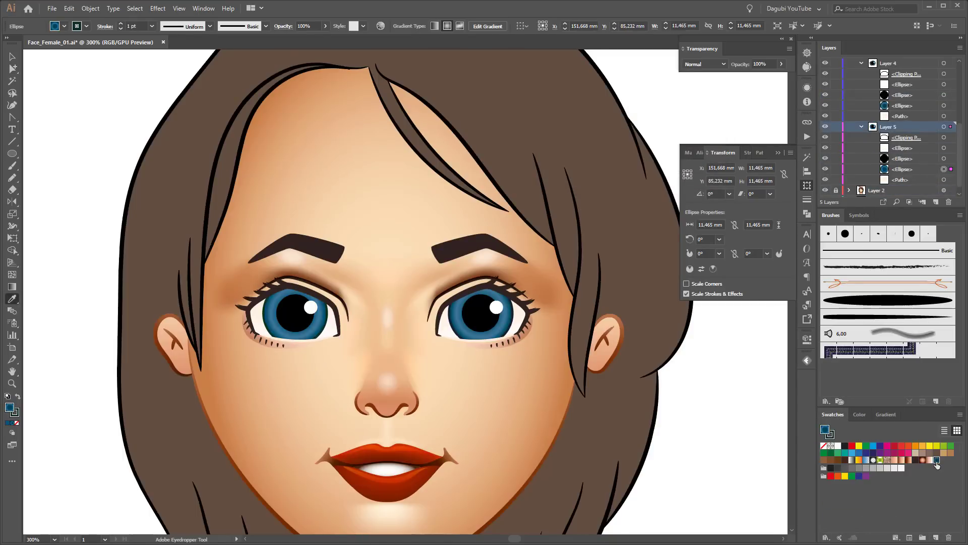
- Paste a copy of the left eye white in front, set to Multiply with a white-to-black gradient
click(944, 179)
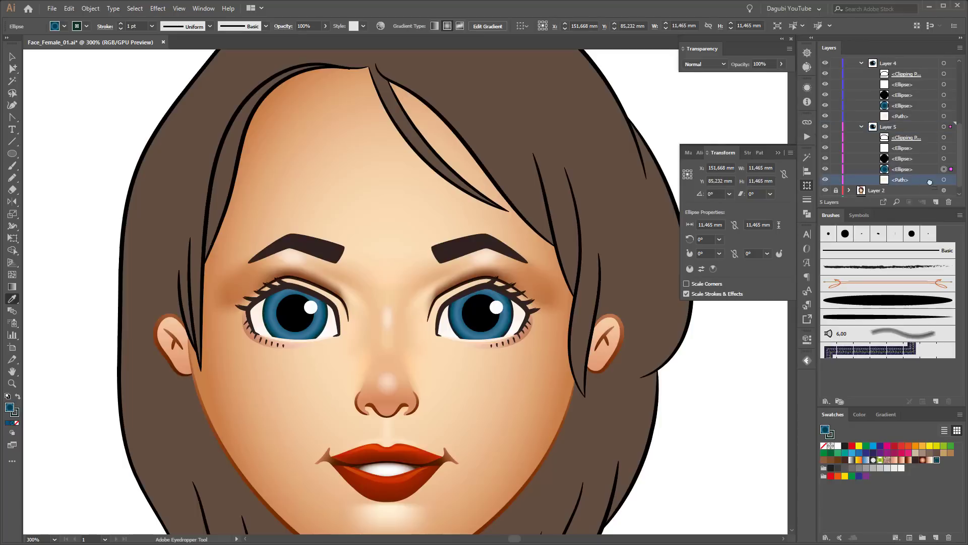
key(ctrl+c)
key(ctrl+f)
key(ctrl+shift+bracketright)
click(706, 64)
click(704, 99)
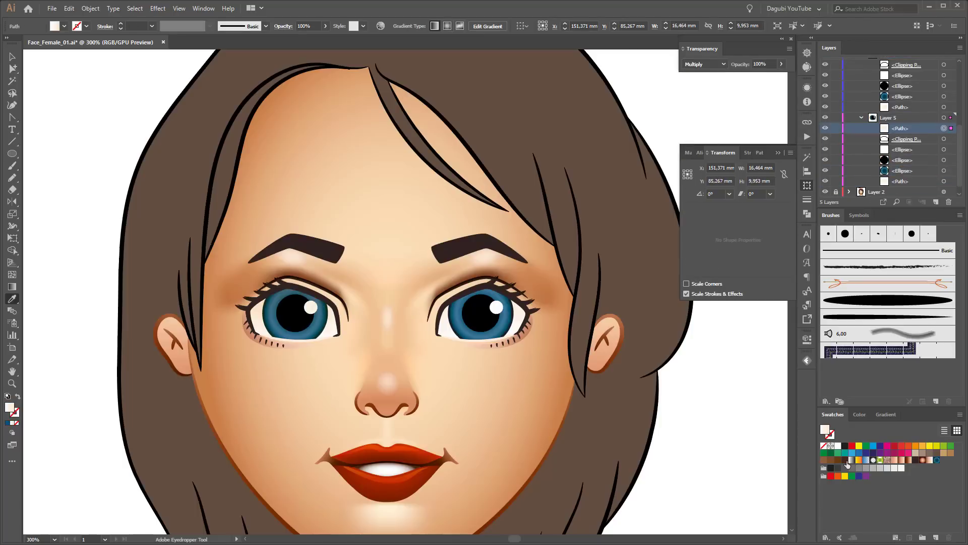
click(886, 414)
click(827, 432)
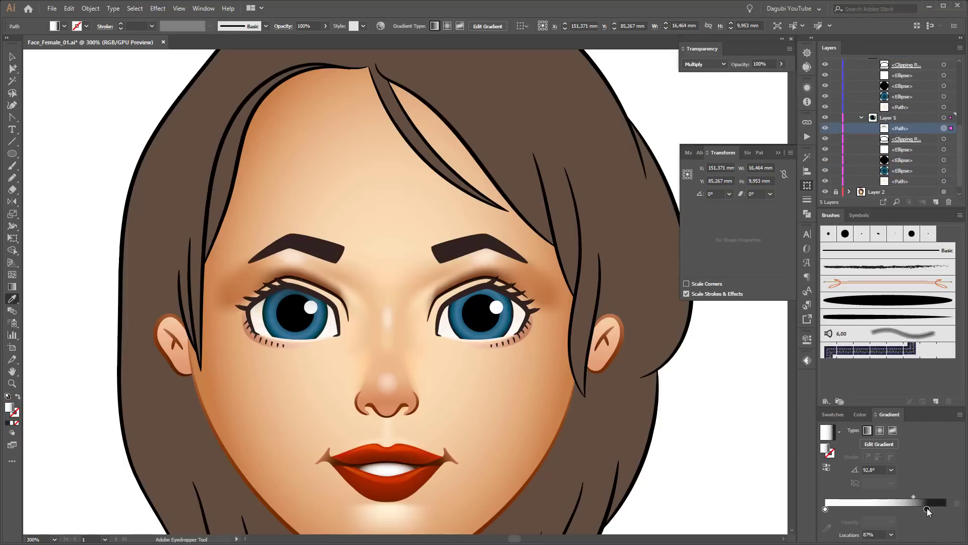
- Make the shadow gradient radial, flattened and centred on the eye, dark stop near 72%
key(g)
drag(291, 314, 291, 326)
click(880, 442)
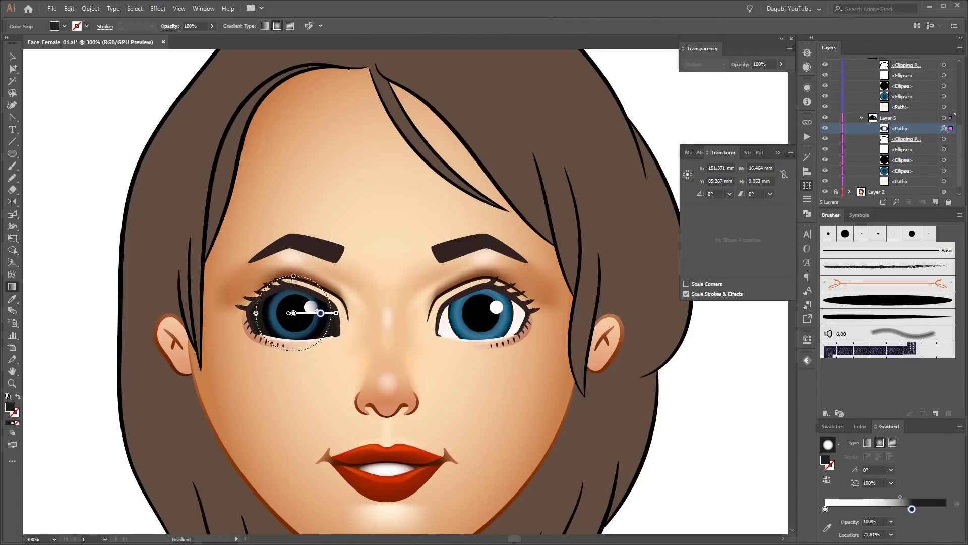
drag(297, 260, 298, 282)
drag(322, 323, 318, 331)
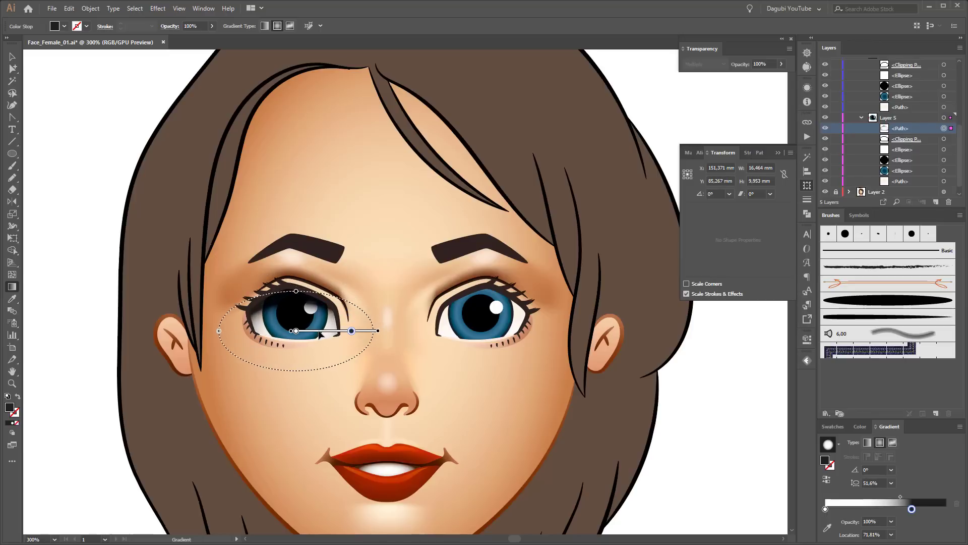
click(901, 496)
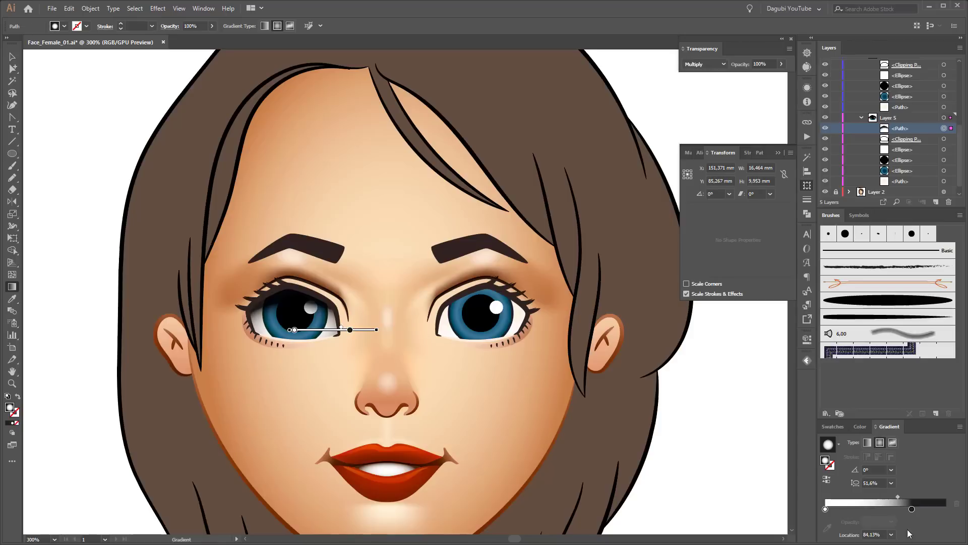
- Lower the shadow to 74% opacity and place it below the eye's clipping group
click(211, 26)
drag(210, 39, 201, 41)
drag(926, 132, 921, 156)
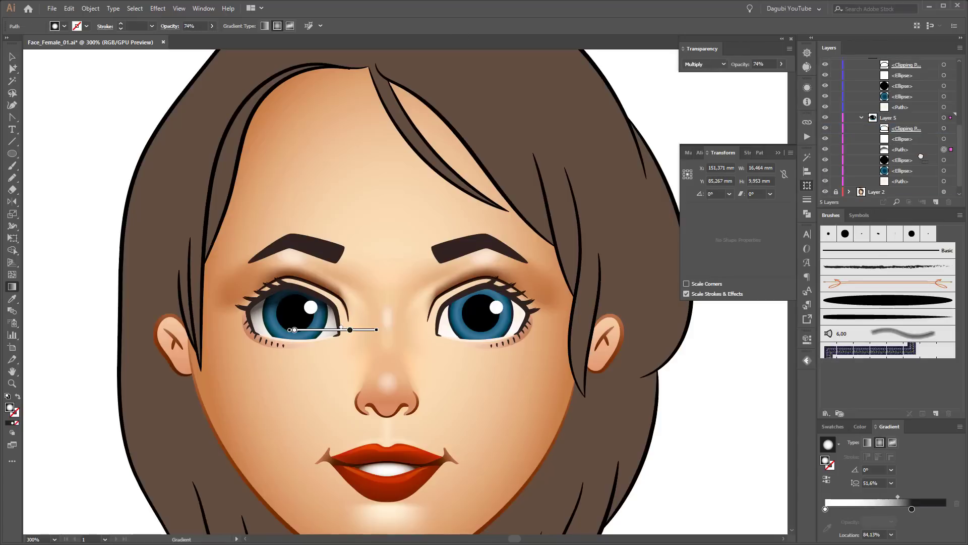
click(833, 426)
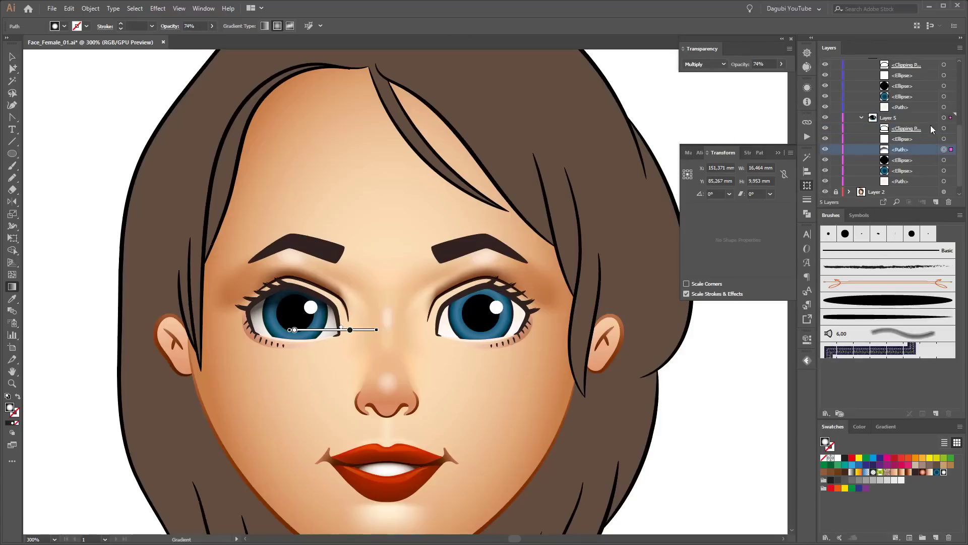
- Copy the shadow to the right eye, fit its gradient, and set it to 74% opacity
drag(922, 96, 906, 71)
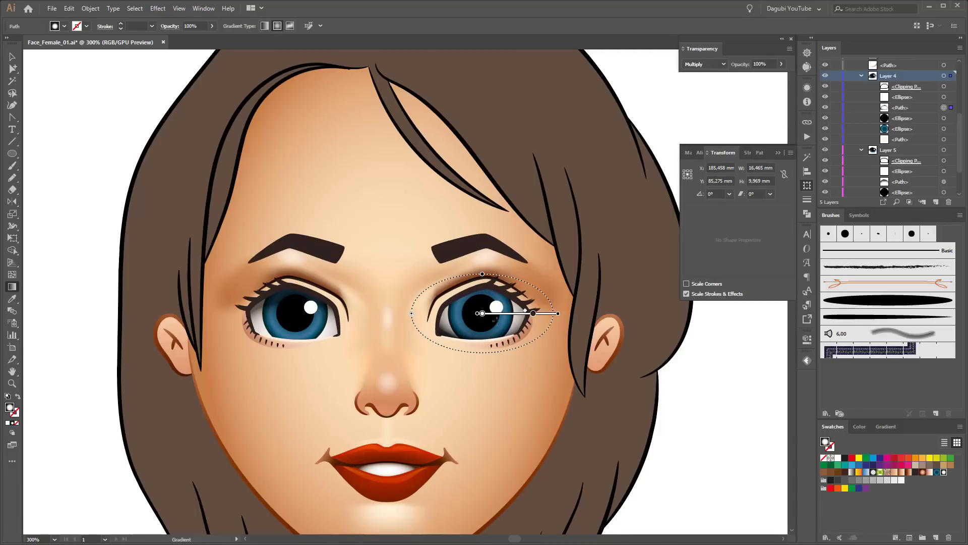
mouse_move(534, 348)
mouse_down()
mouse_move(507, 330)
mouse_move(522, 338)
mouse_up()
text(76)
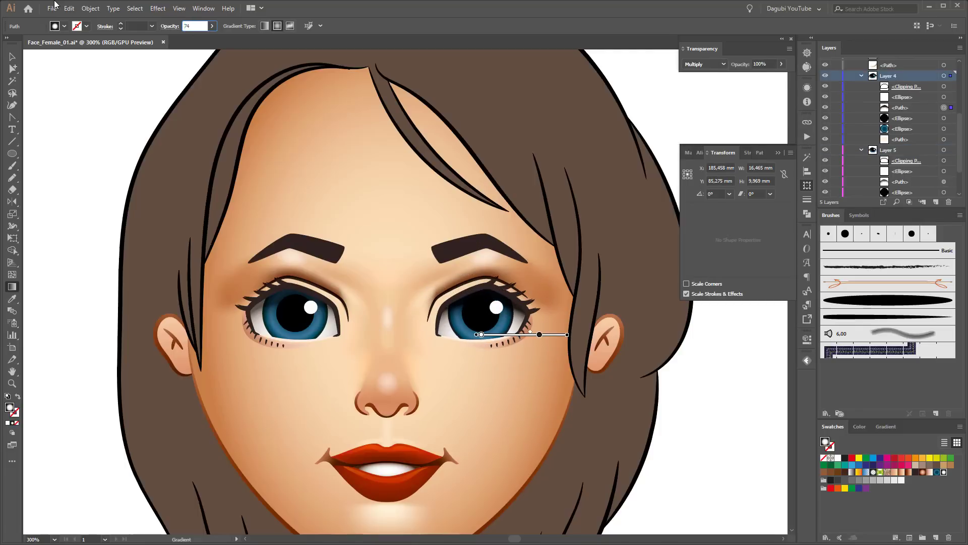
key(Return)
key(ctrl+shift+a)
key(ctrl+0)
click(861, 76)
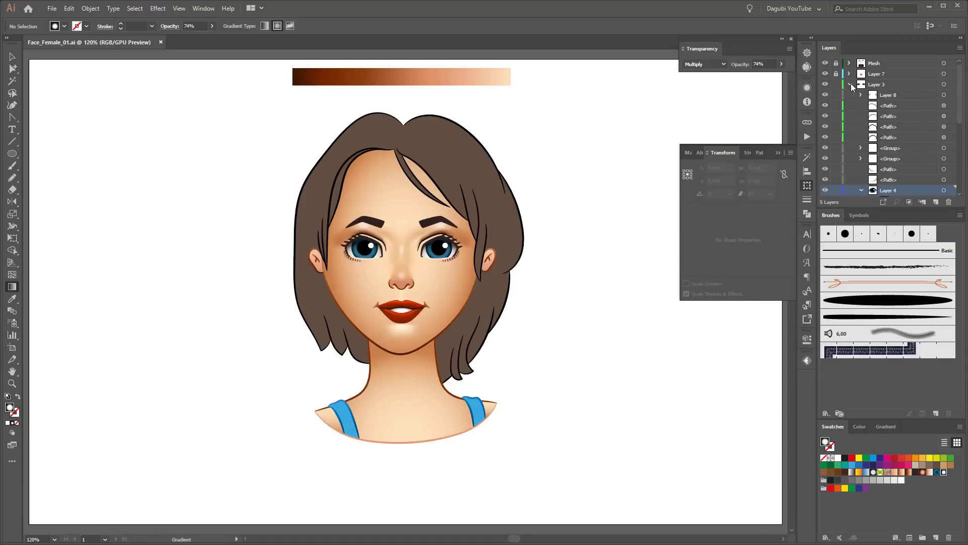
scroll(887, 151, down, 5)
drag(837, 85, 837, 180)
click(944, 180)
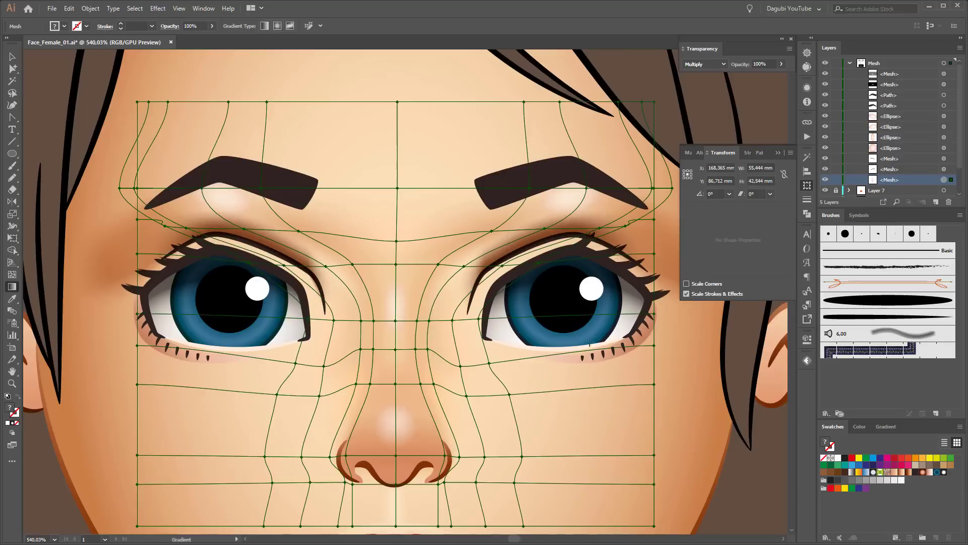
key(a)
shift+click(492, 232)
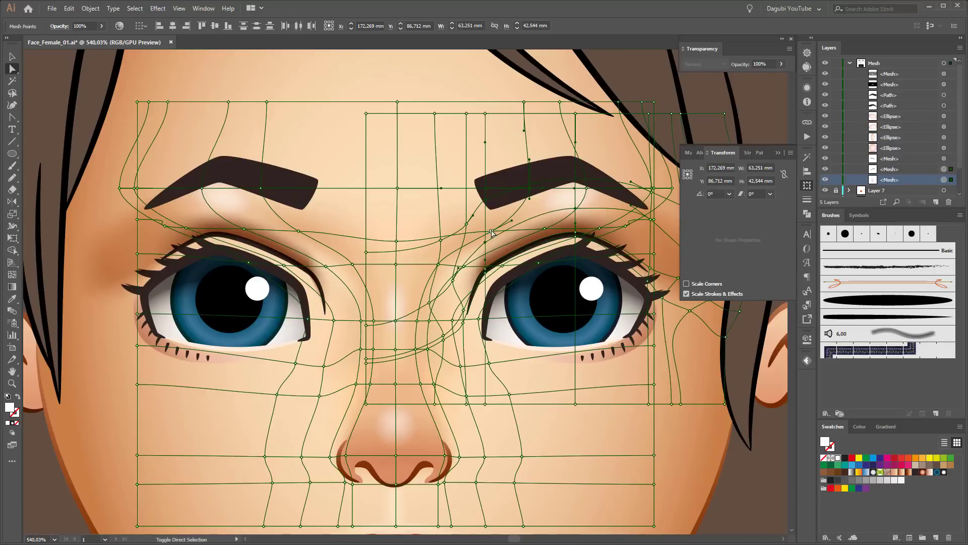
drag(838, 149, 837, 74)
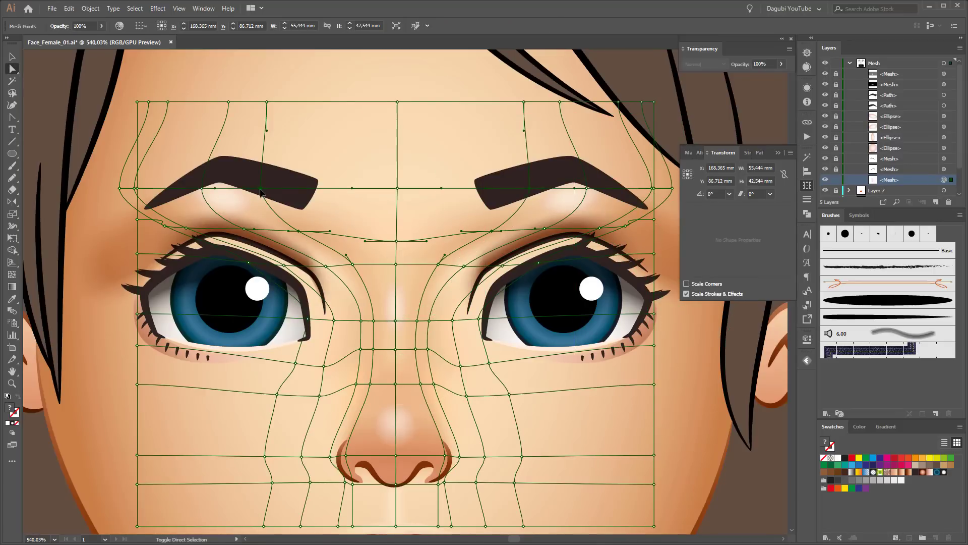
click(13, 214)
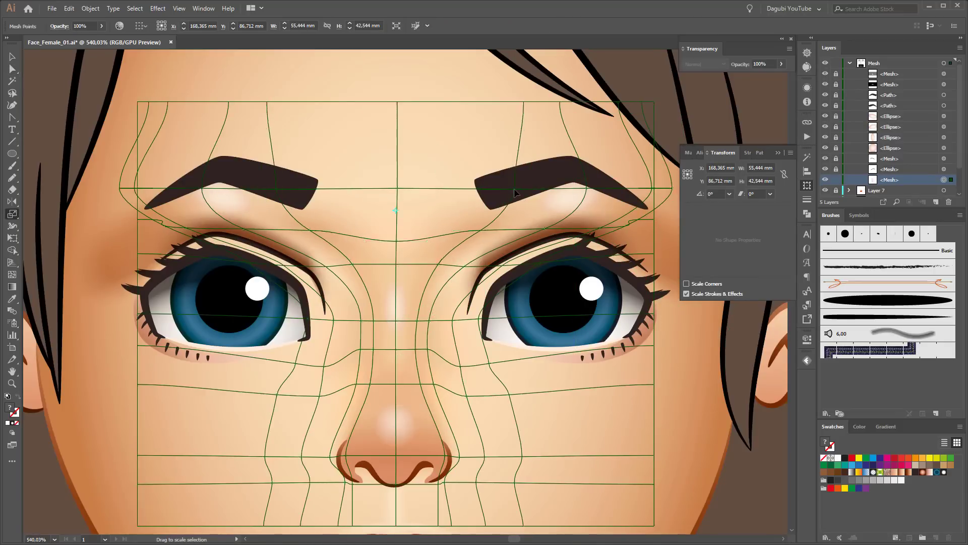
key(ctrl+shift+a)
key(ctrl+minus)
key(ctrl+minus)
key(ctrl+minus)
drag(551, 301, 520, 343)
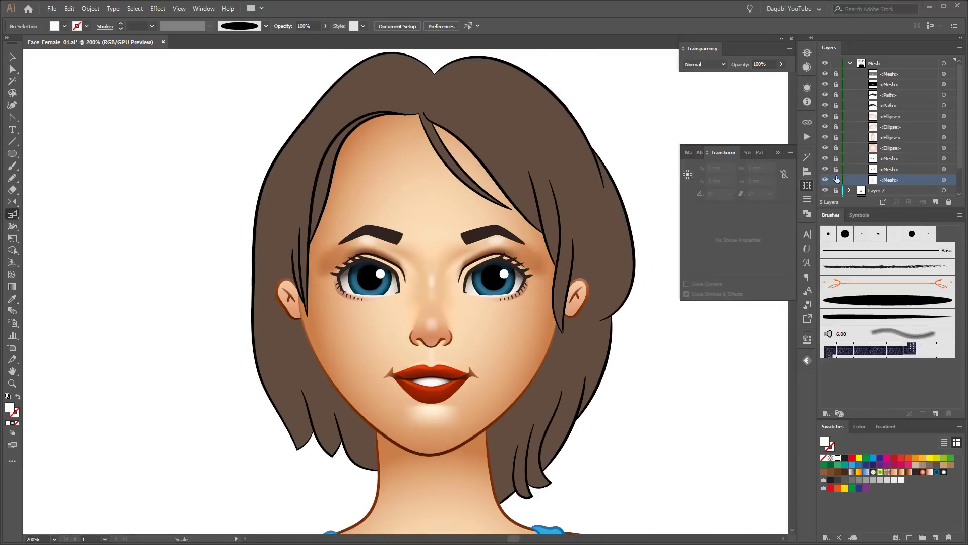
click(850, 63)
click(877, 86)
- Paint a tapered test stroke beside the right eyebrow and thin it to 1 pt
drag(403, 205, 540, 290)
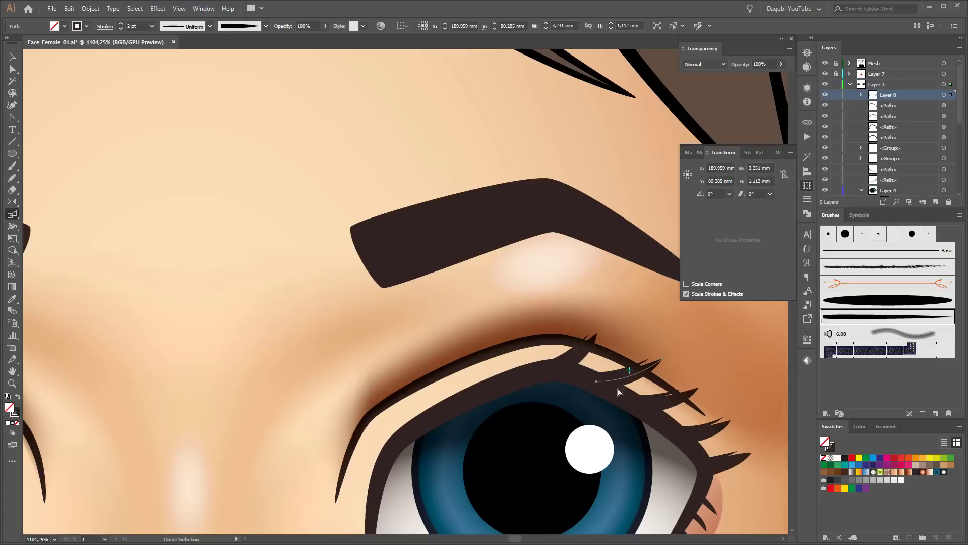
drag(368, 295, 331, 244)
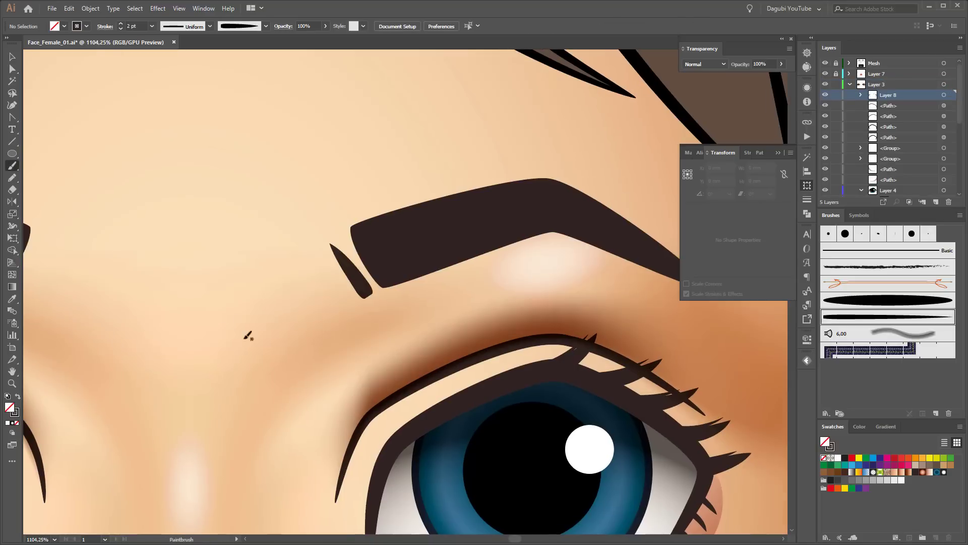
key(v)
key(ctrl+F10)
click(719, 172)
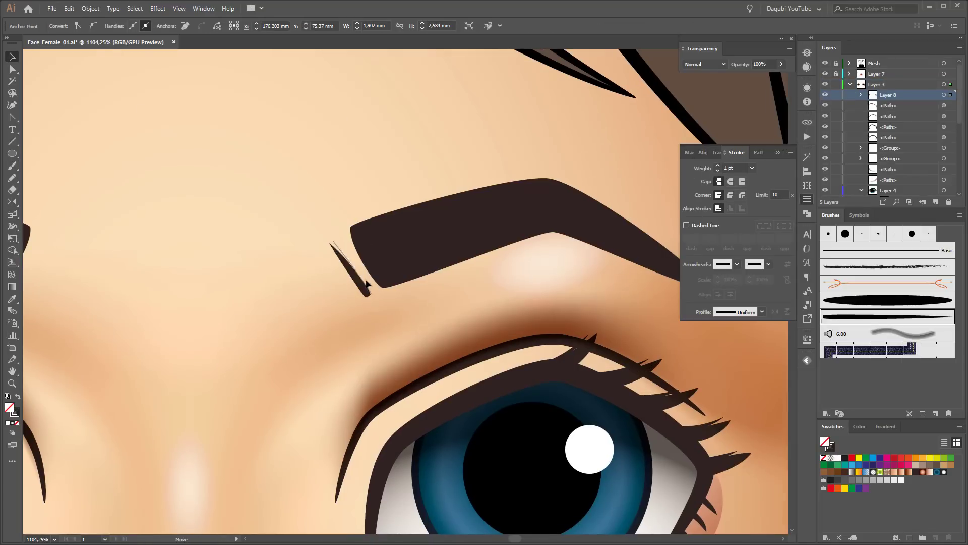
click(342, 320)
key(b)
scroll(581, 412, down, 3)
scroll(581, 413, down, 3)
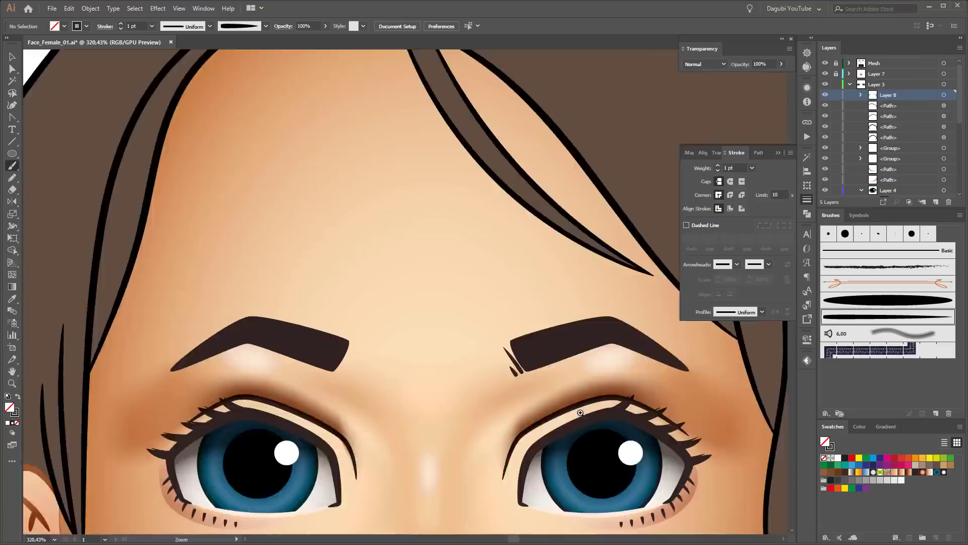
scroll(552, 383, up, 6)
scroll(246, 374, left, 5)
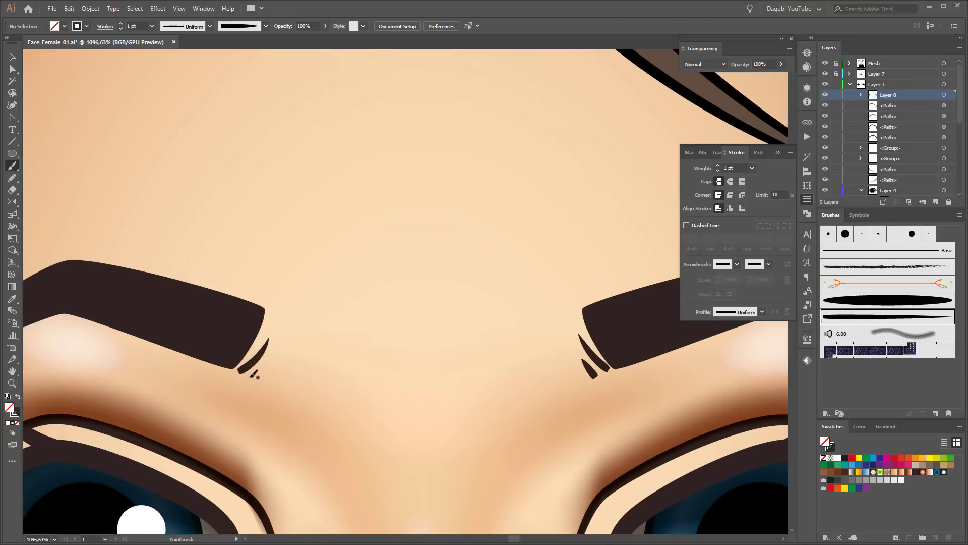
scroll(605, 428, down, 3)
scroll(504, 428, down, 3)
scroll(509, 446, up, 8)
scroll(606, 444, up, 2)
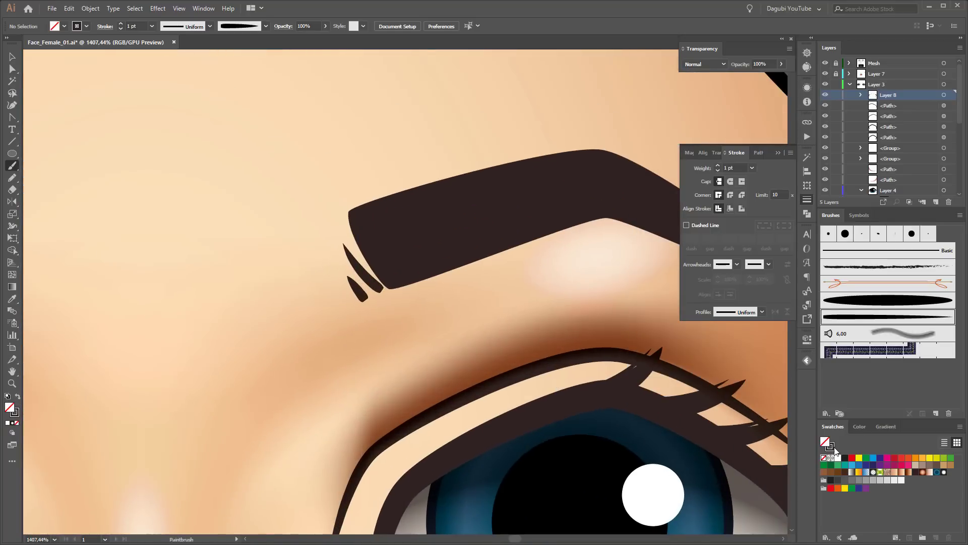
click(831, 446)
- Cut the small hair flicks by the eyebrow and paste them in place on the Mesh layer
click(825, 63)
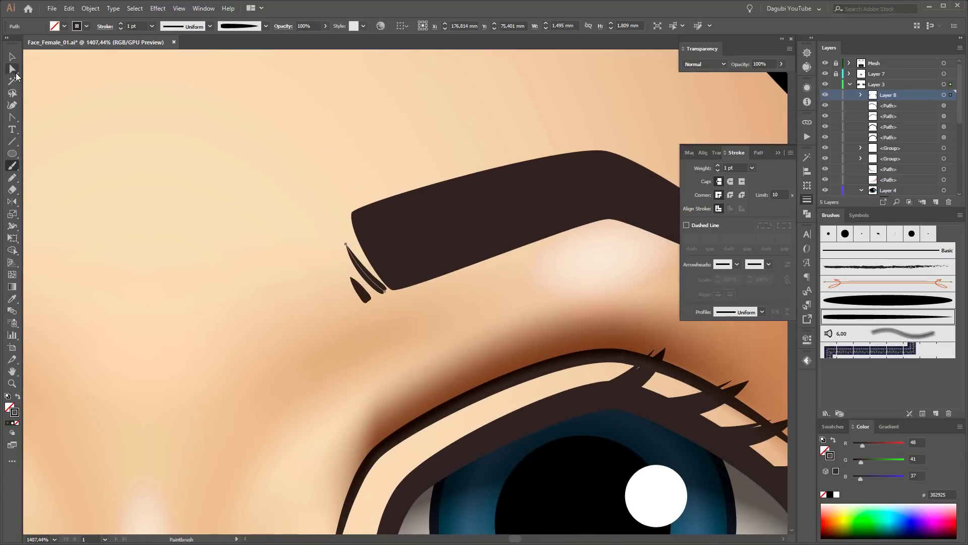
key(a)
click(69, 8)
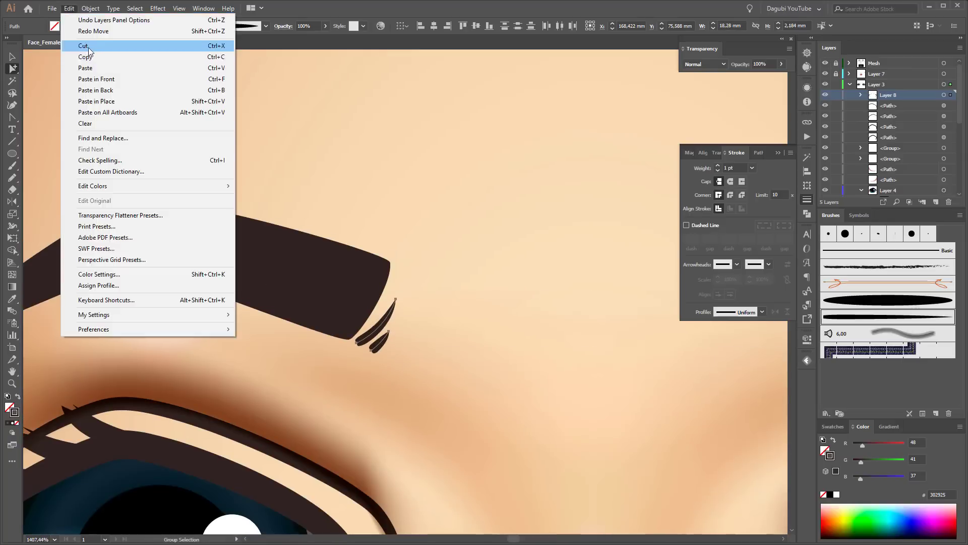
click(80, 49)
click(884, 63)
key(ctrl+f)
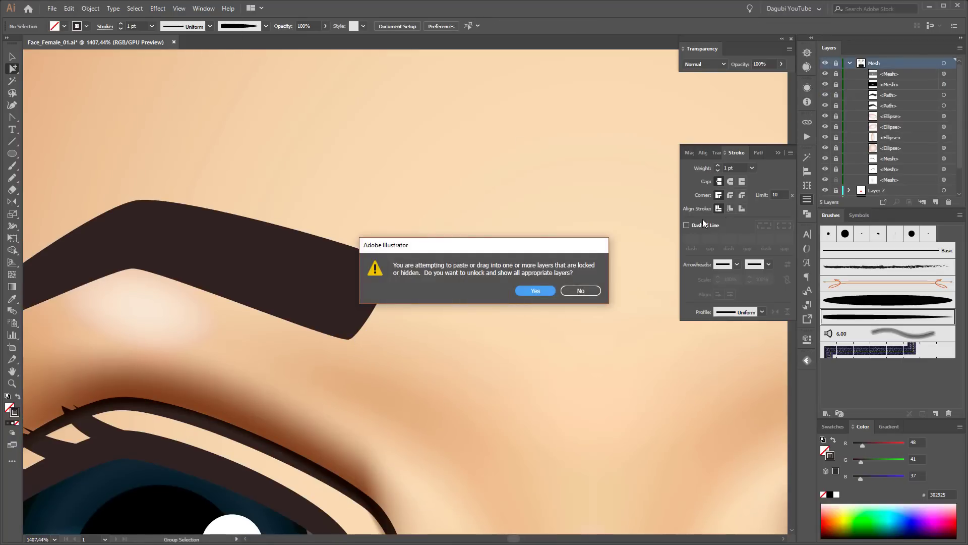
key(Return)
click(884, 63)
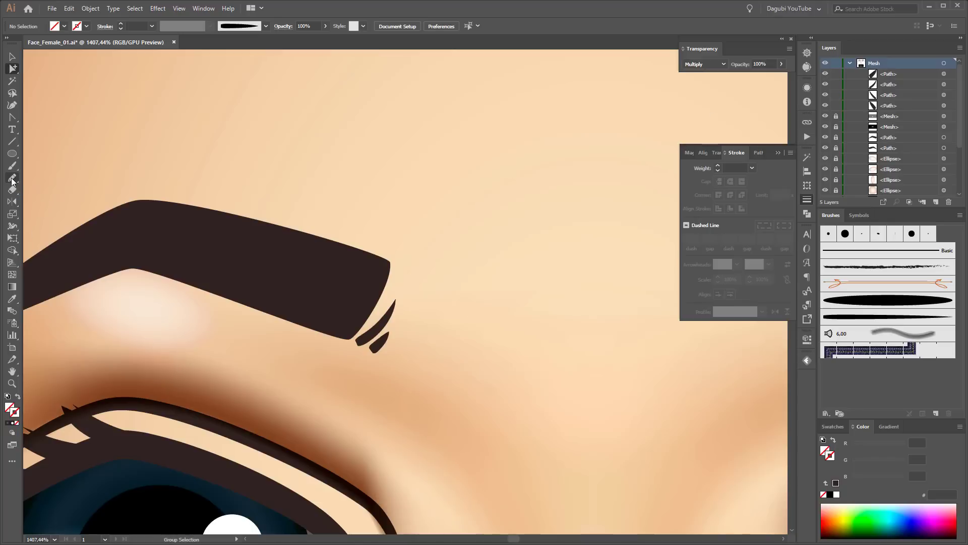
- Paint four trial hair strokes on the eyebrow, undo them, and reselect the eyebrow shape
key(b)
mouse_move(353, 335)
mouse_down()
mouse_move(376, 282)
mouse_move(357, 294)
mouse_up()
mouse_move(320, 327)
mouse_down()
mouse_move(350, 280)
mouse_move(341, 274)
mouse_up()
mouse_move(290, 316)
mouse_down()
mouse_move(333, 261)
mouse_move(325, 252)
mouse_up()
drag(267, 309, 297, 267)
key(ctrl+0)
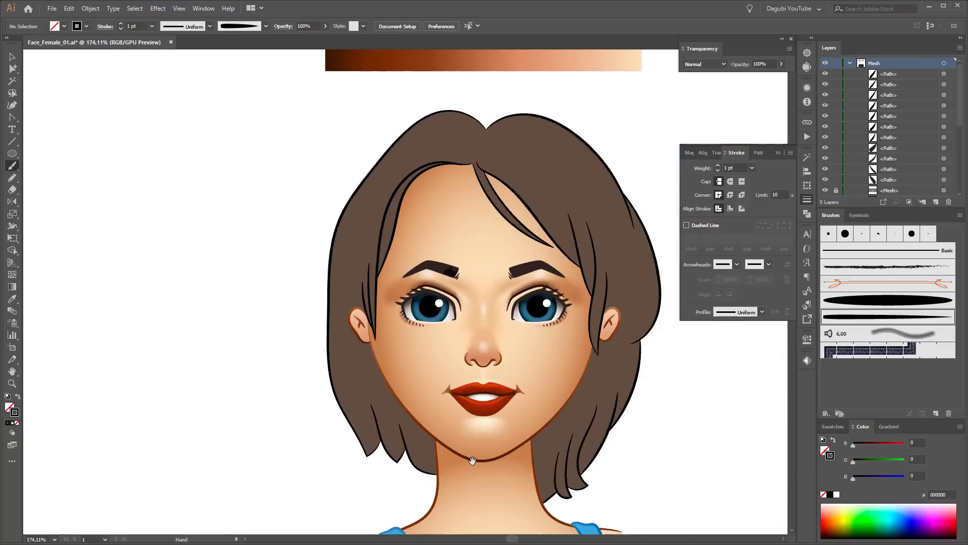
scroll(492, 396, up, 5)
key(ctrl+z)
key(ctrl+z)
key(ctrl+z)
key(ctrl+z)
key(ctrl+z)
key(ctrl+z)
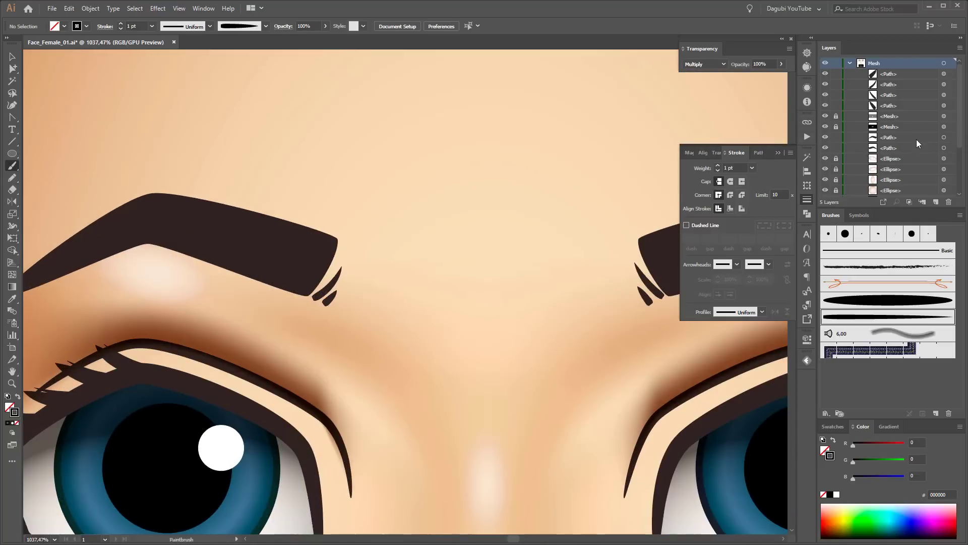
scroll(922, 147, down, 2)
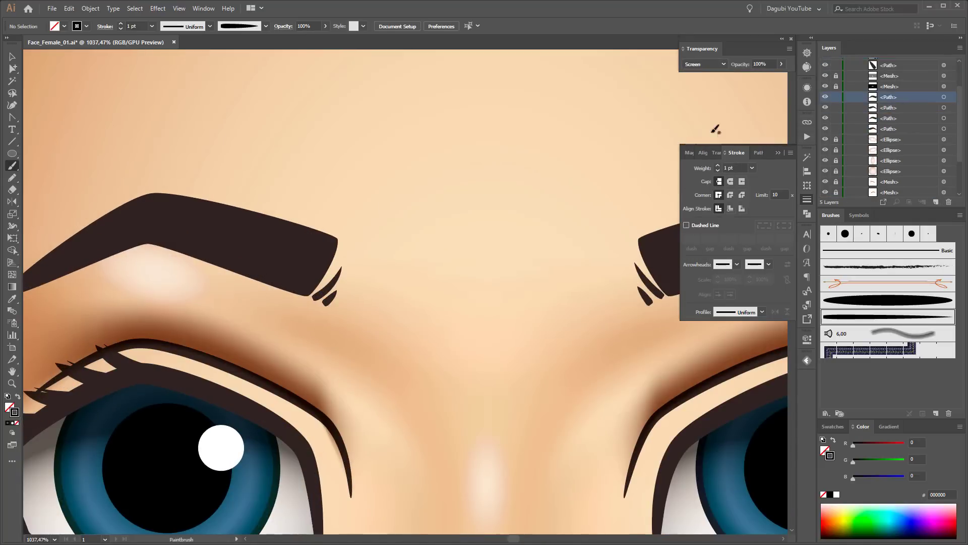
ctrl+click(286, 283)
drag(286, 282, 490, 282)
click(832, 427)
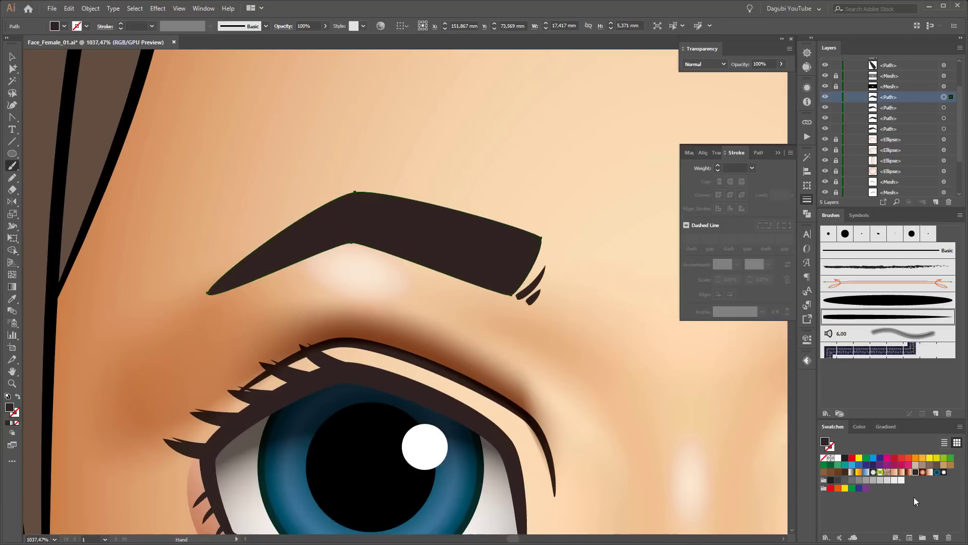
- Fill the eyebrow with the white-to-black gradient and reposition it below the eyebrow
click(852, 473)
click(887, 427)
key(g)
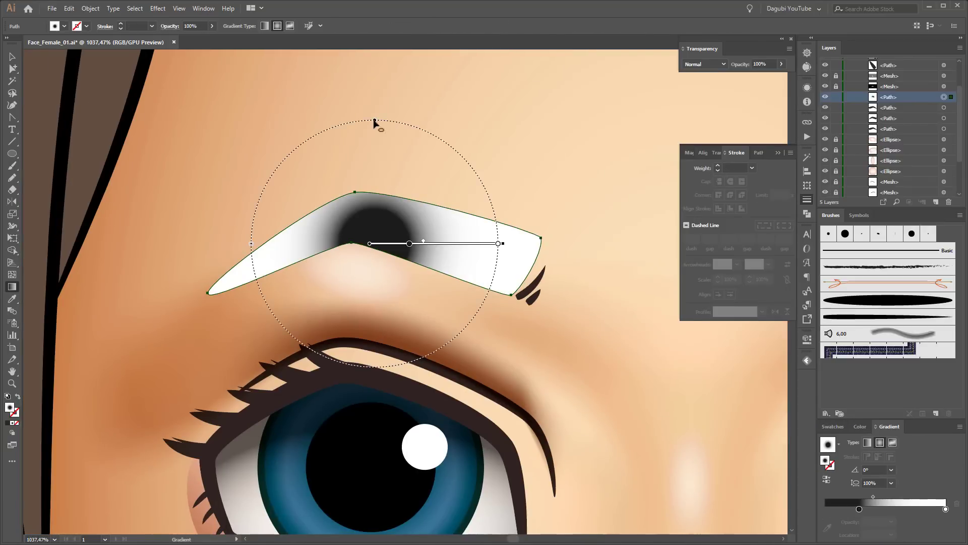
drag(554, 244, 627, 243)
drag(446, 244, 555, 244)
drag(369, 243, 397, 298)
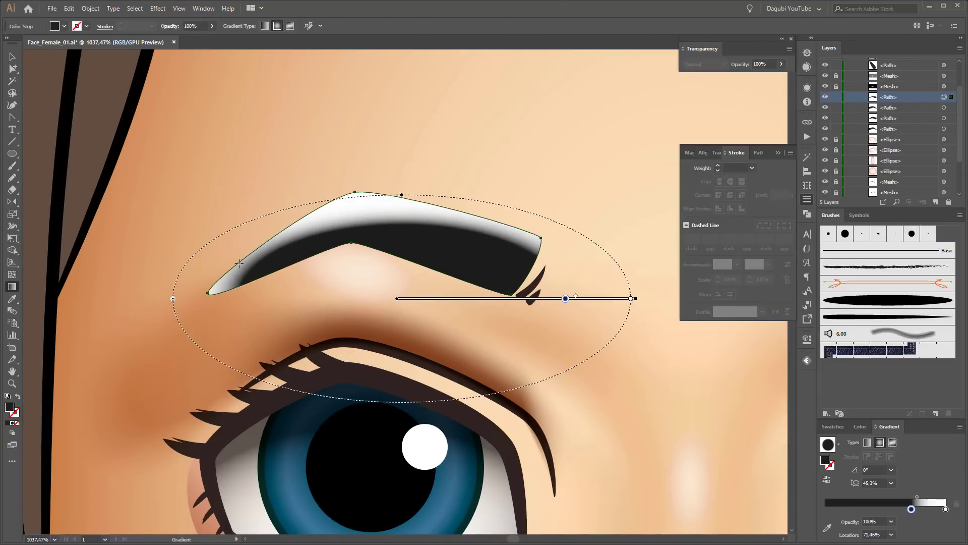
drag(397, 190, 402, 145)
drag(478, 298, 468, 322)
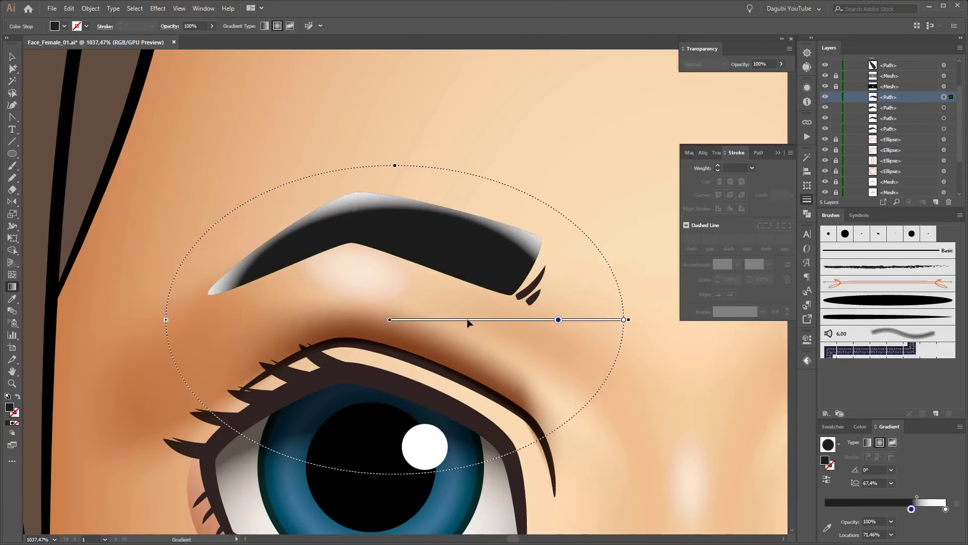
- Set the white gradient stop to dark brown at 10% opacity
double_click(945, 509)
click(844, 478)
click(845, 480)
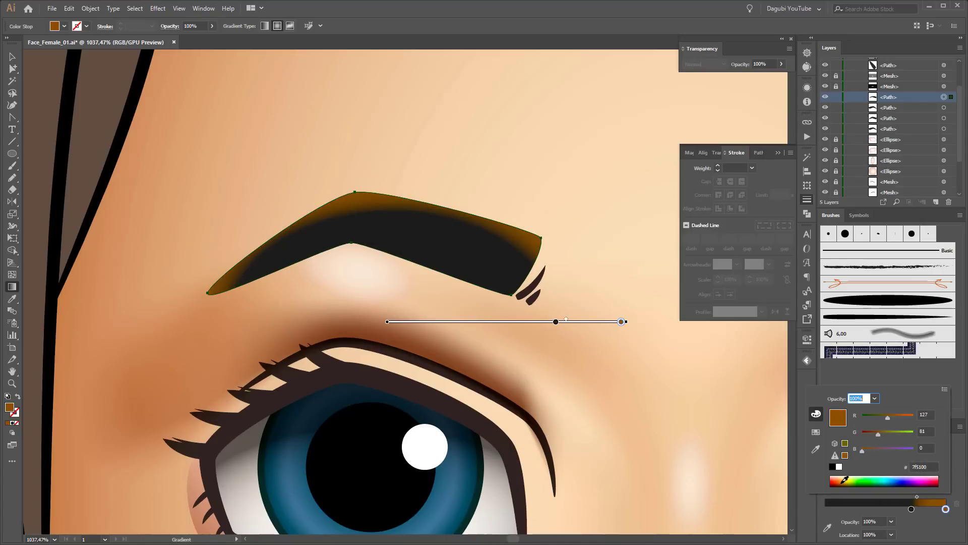
text(10)
key(Return)
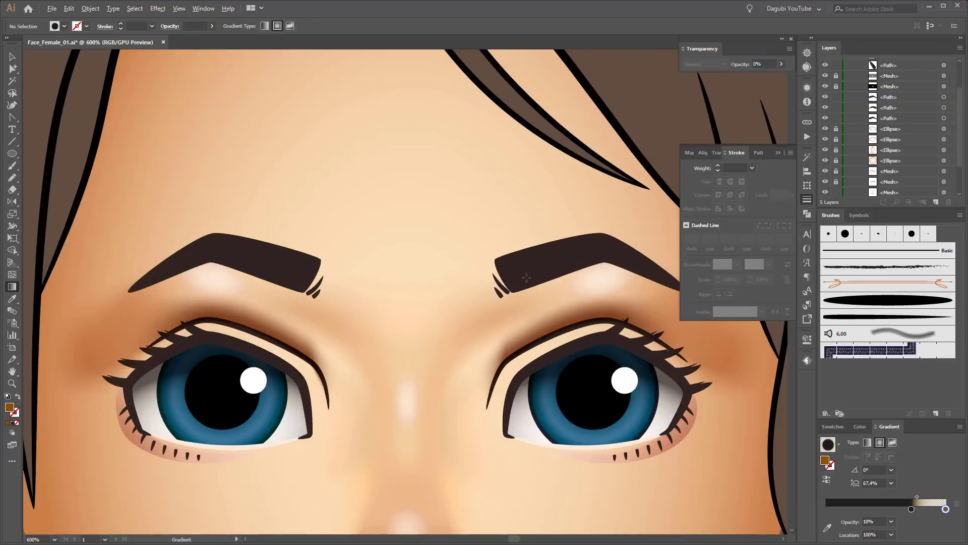
- Fill the eyebrow copy with light brown and erase its lower part
click(944, 97)
click(944, 107)
click(833, 426)
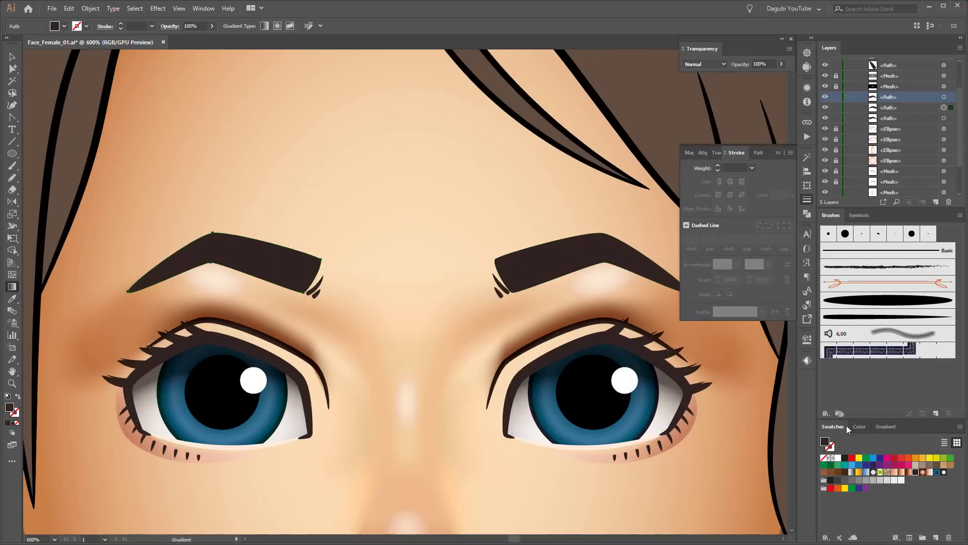
click(923, 465)
key(shift+e)
key(ctrl+plus)
drag(447, 344, 309, 346)
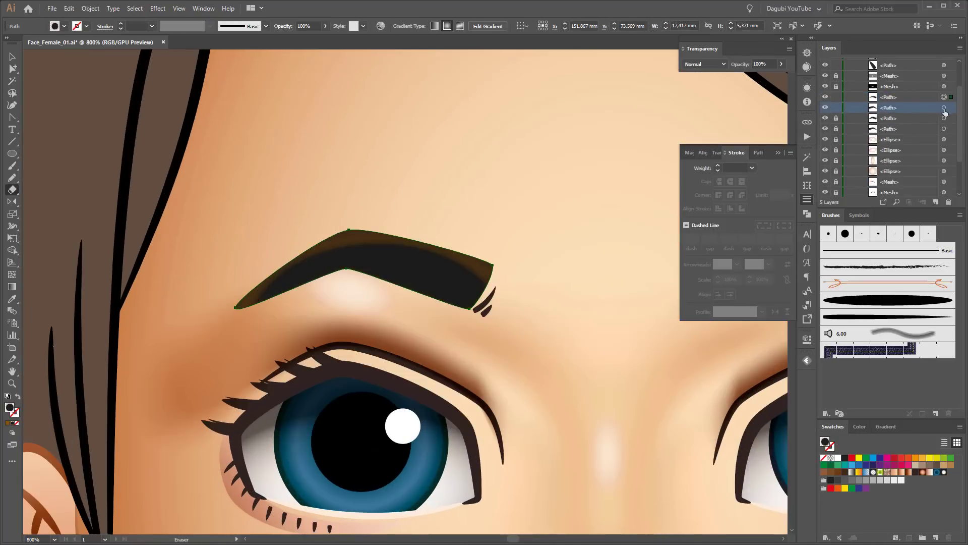
- Lock the eyebrow paths beneath and erase the copy down to a thin top strip
click(837, 118)
click(837, 129)
mouse_move(479, 348)
mouse_down()
mouse_move(374, 321)
mouse_move(251, 415)
mouse_up()
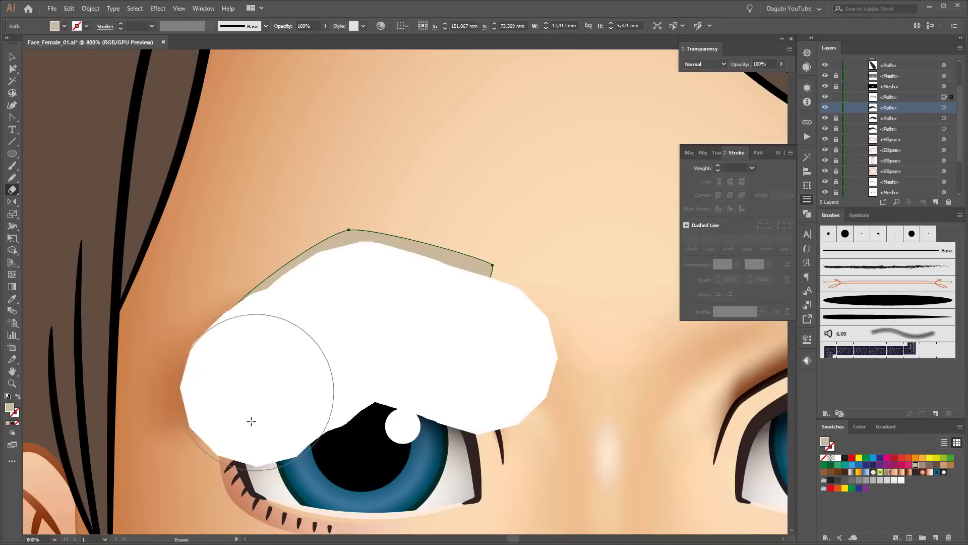
mouse_move(399, 303)
mouse_down()
mouse_move(320, 341)
mouse_move(508, 260)
mouse_up()
click(944, 107)
key(ctrl+minus)
key(ctrl+minus)
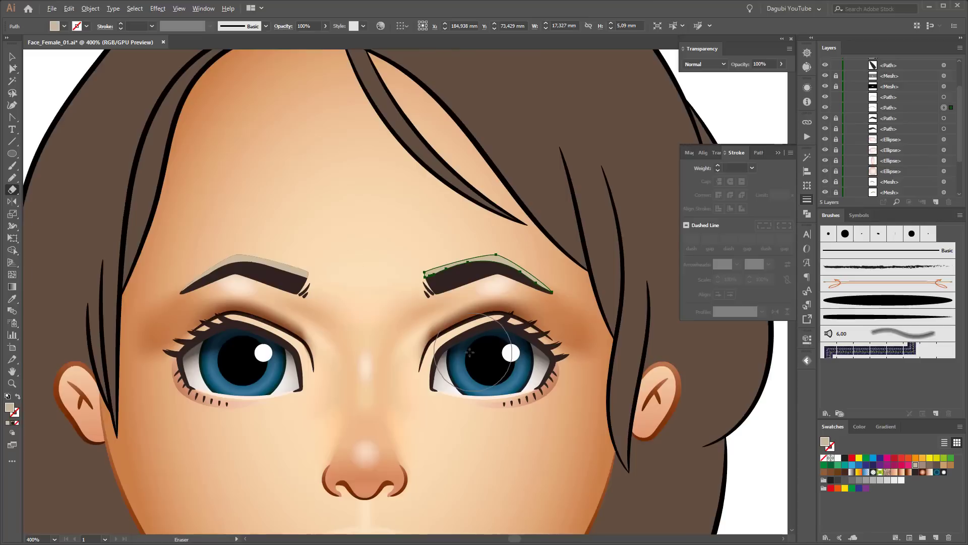
- Give both eyebrow highlight strips a vertical brown gradient at 26% opacity
shift+click(944, 97)
click(887, 472)
key(g)
drag(352, 319, 368, 146)
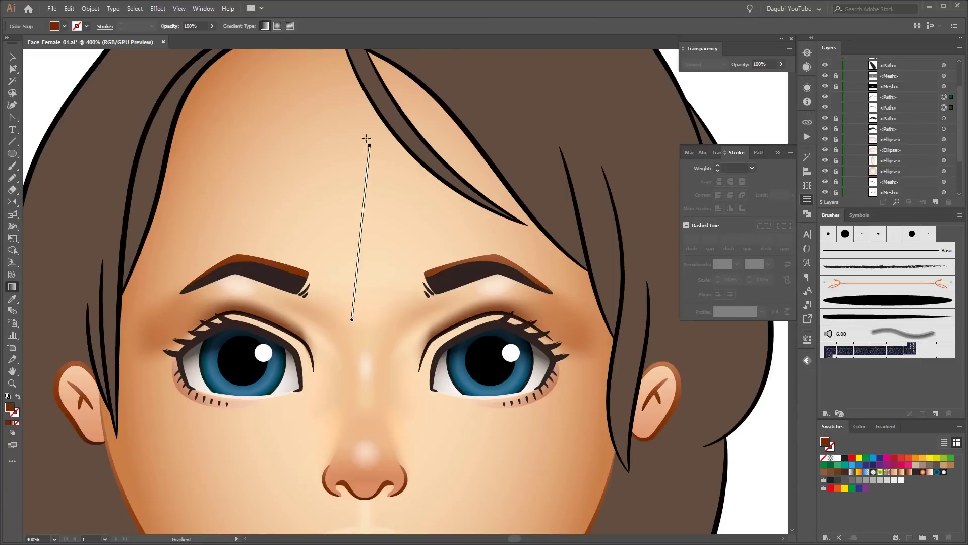
drag(354, 323, 361, 218)
click(212, 26)
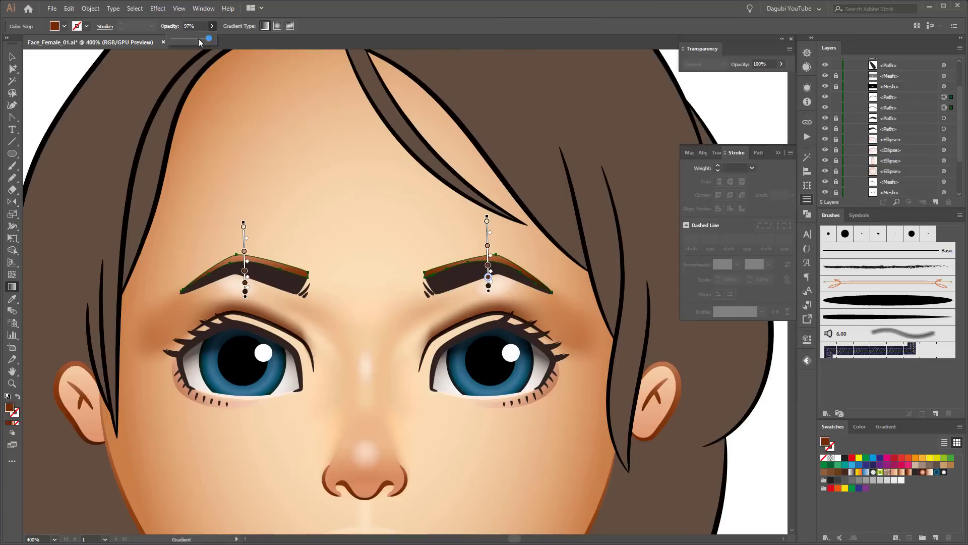
key(v)
click(752, 104)
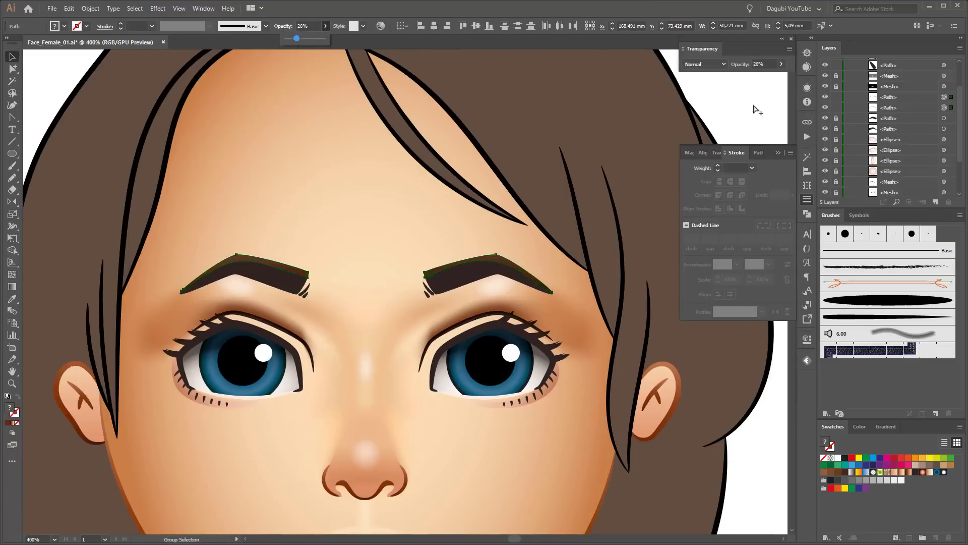
key(ctrl+minus)
key(ctrl+0)
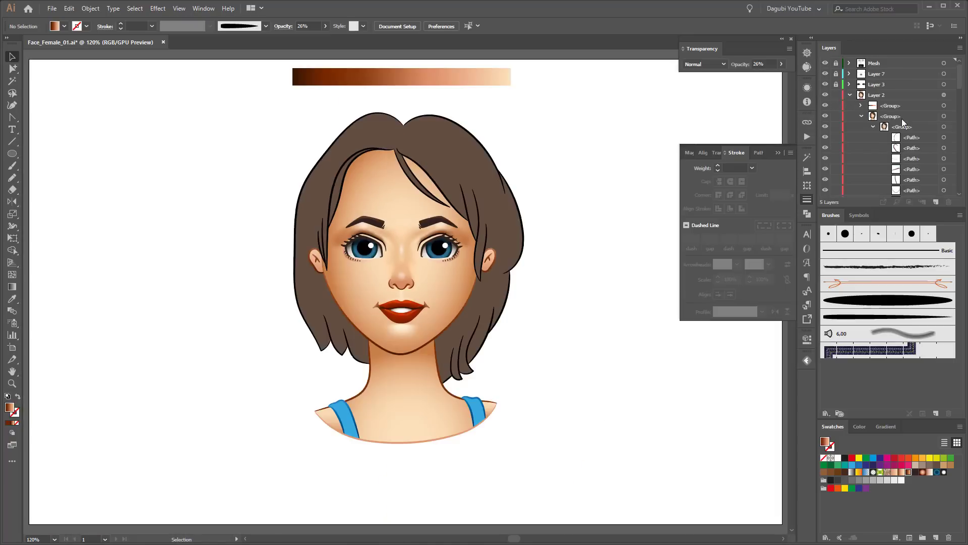
- Select the two hair paths in Layer 9 and paste copies of them in front
click(826, 171)
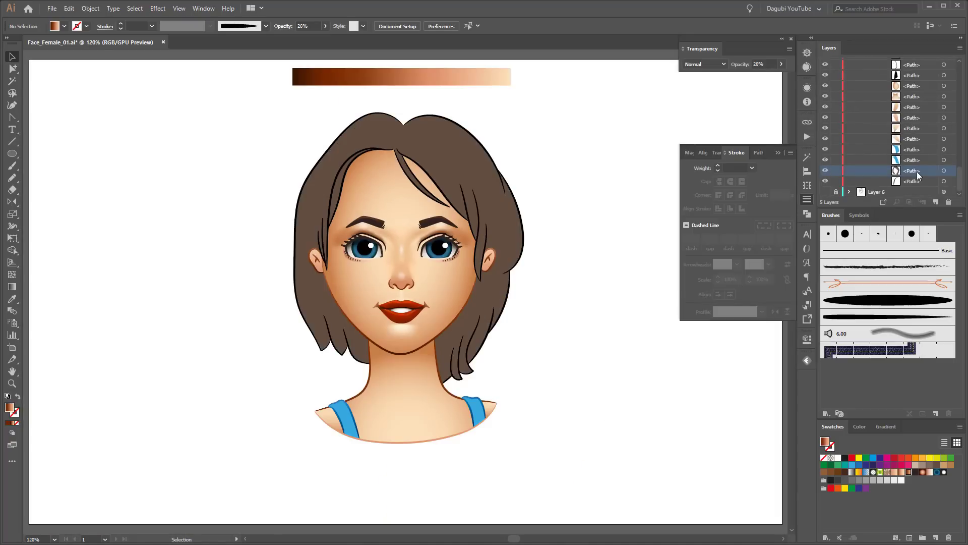
scroll(912, 188, up, 2)
scroll(911, 188, up, 2)
scroll(921, 138, up, 5)
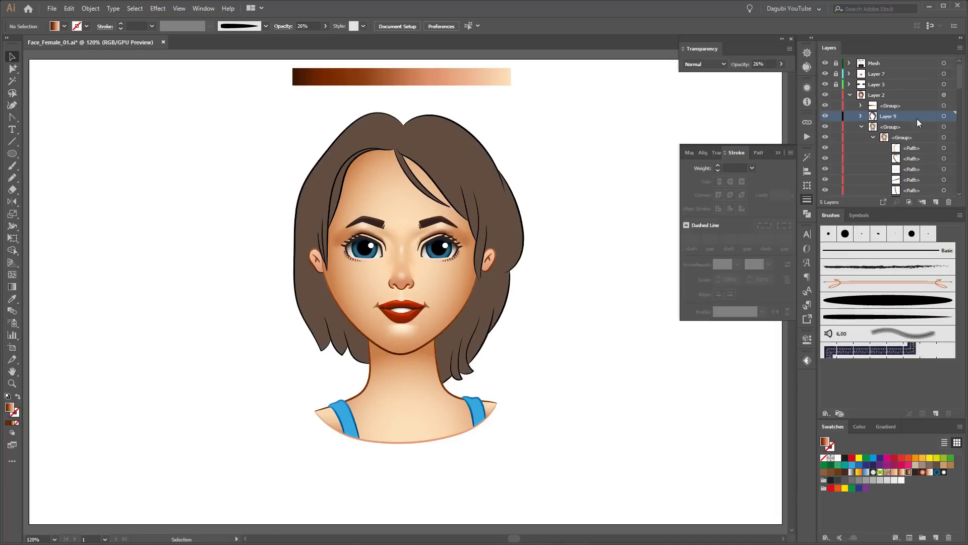
click(860, 126)
click(889, 129)
click(951, 127)
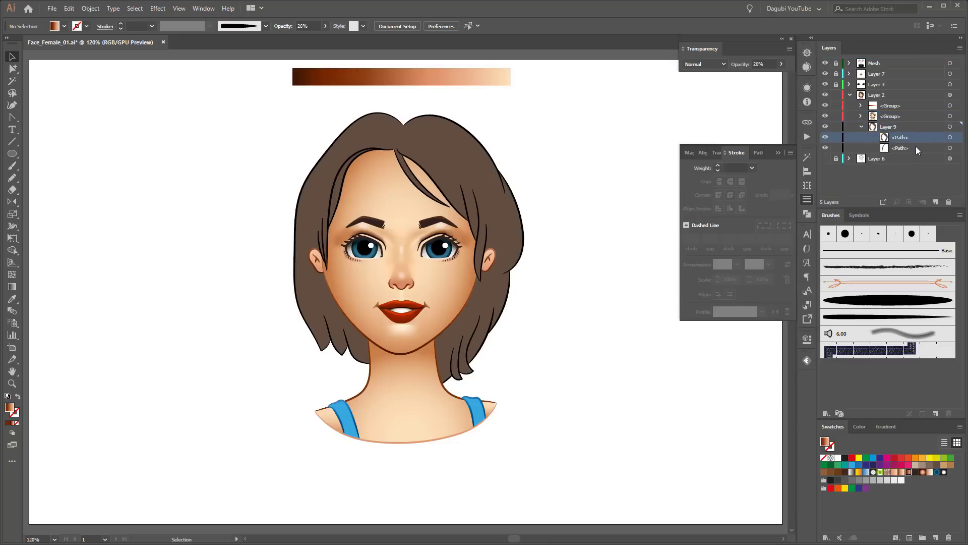
key(ctrl+c)
key(ctrl+f)
- Join the copies into a compound path, then paint a short brush stroke on the hair
click(91, 8)
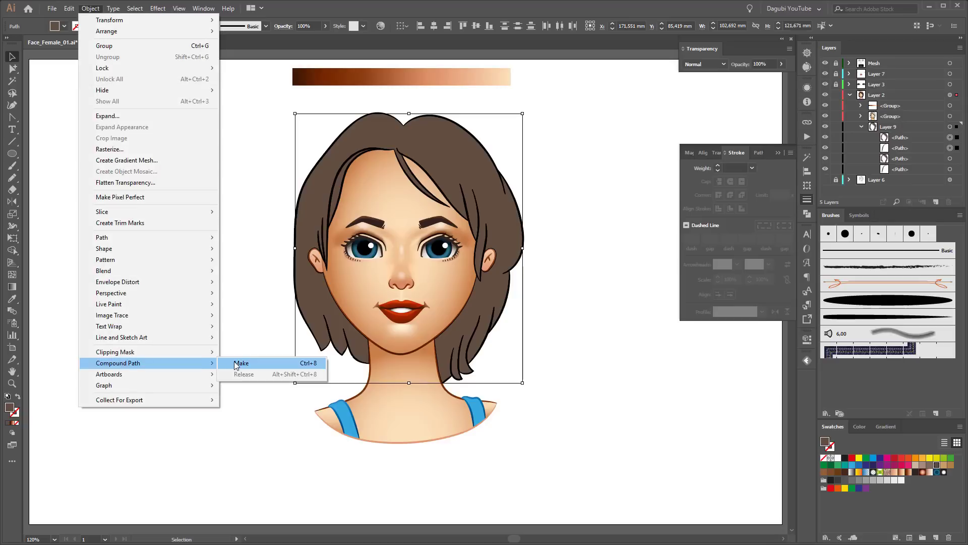
click(245, 362)
key(ctrl+shift+a)
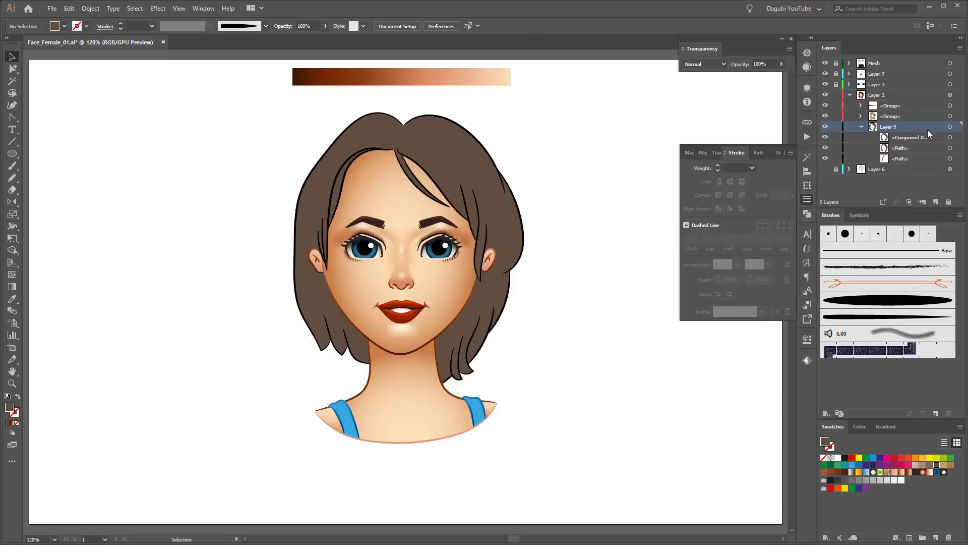
key(b)
scroll(470, 321, up, 3)
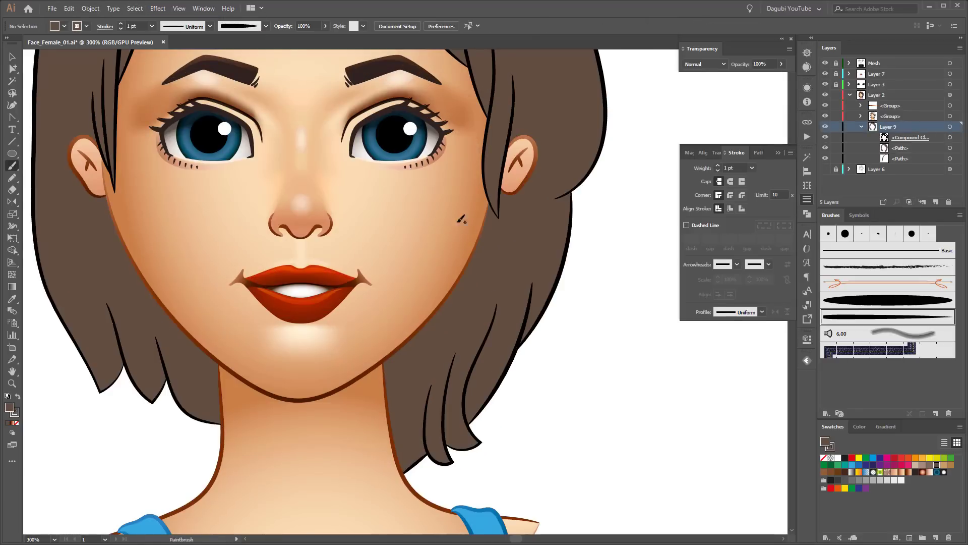
drag(456, 292, 457, 294)
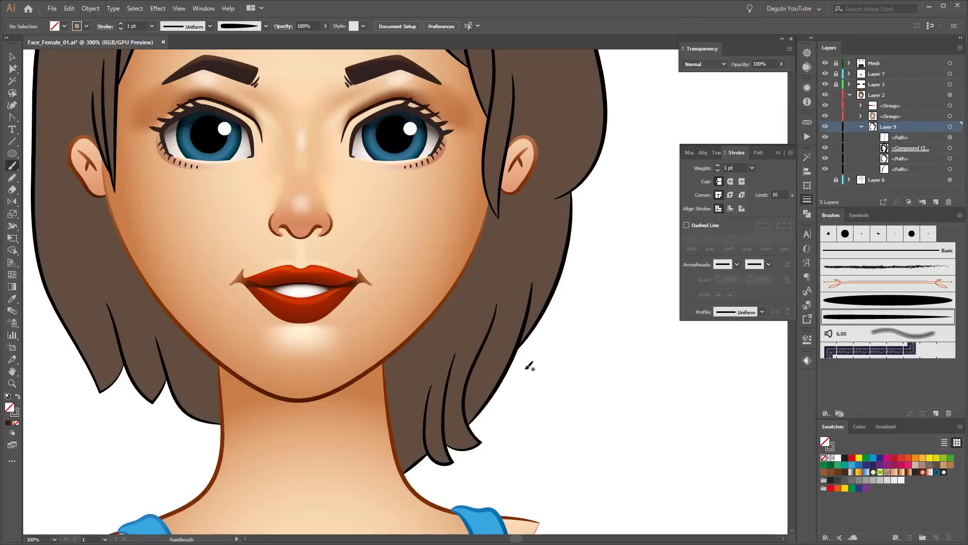
- Give the newly drawn strand path a black stroke
click(950, 138)
click(845, 457)
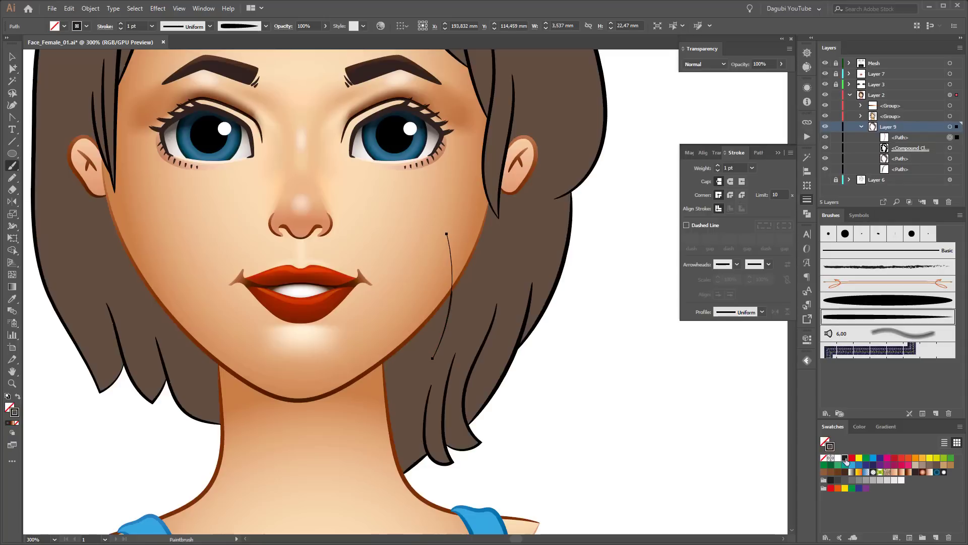
scroll(139, 26, up, 5)
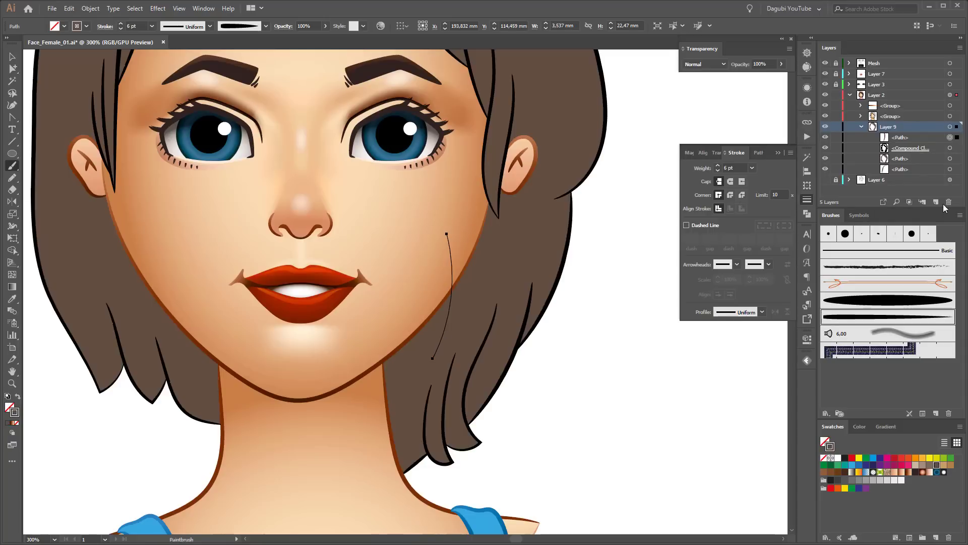
- Select the hair fill paths and preview a lighter brown fill from the RGB mixer
click(951, 159)
shift+click(950, 168)
click(931, 472)
click(860, 426)
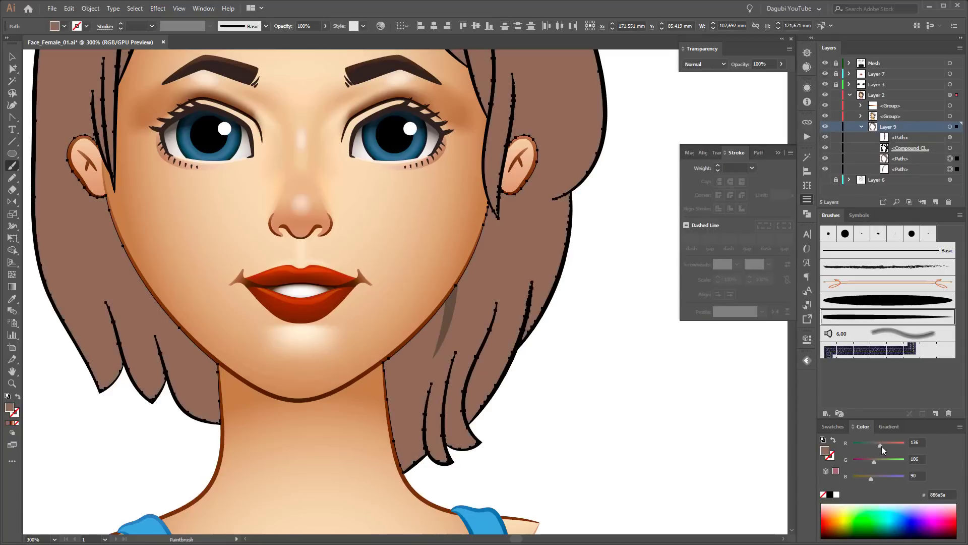
scroll(696, 392, down, 2)
key(ctrl+shift+a)
scroll(601, 308, up, 2)
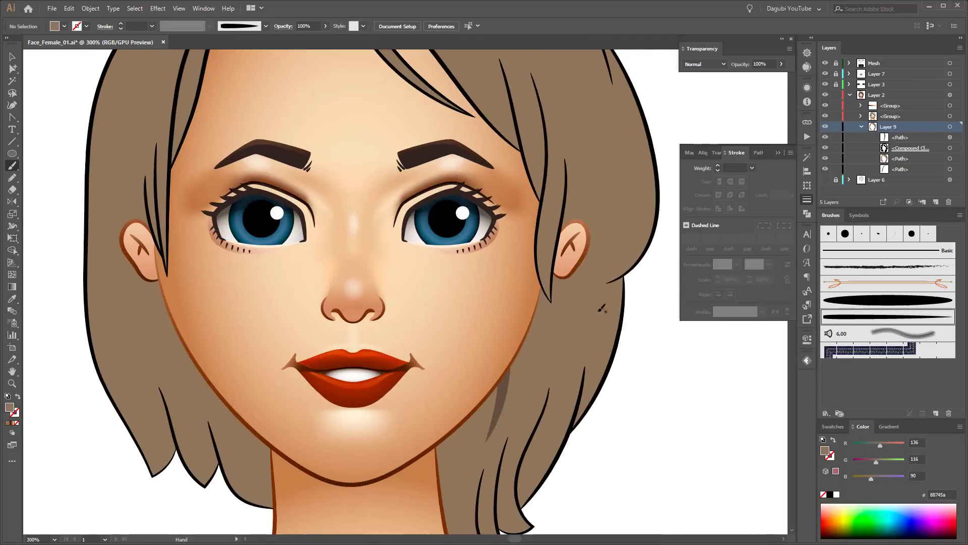
key(ctrl+z)
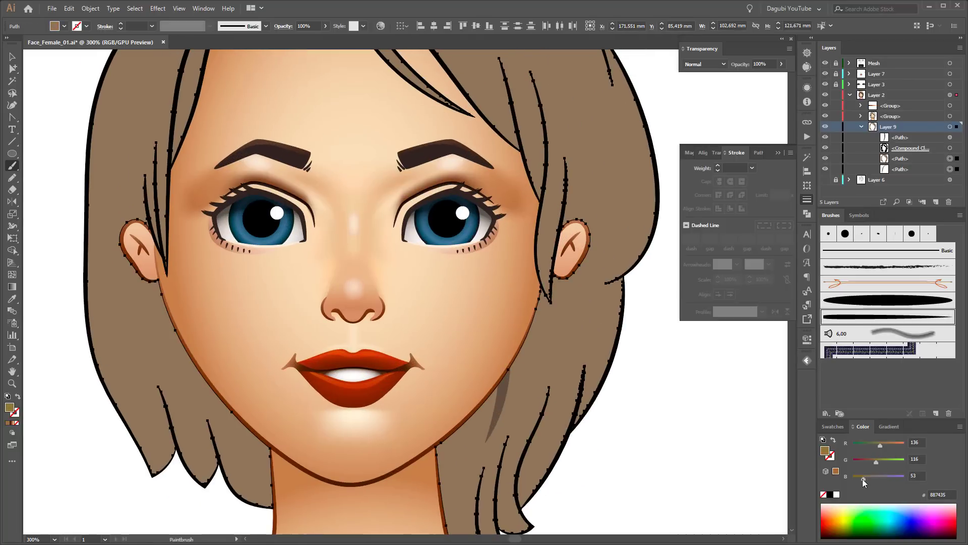
- Darken the hair fill to #6a4c35 and paint a dark strand beside the right cheek
drag(876, 461, 868, 461)
drag(880, 445, 875, 445)
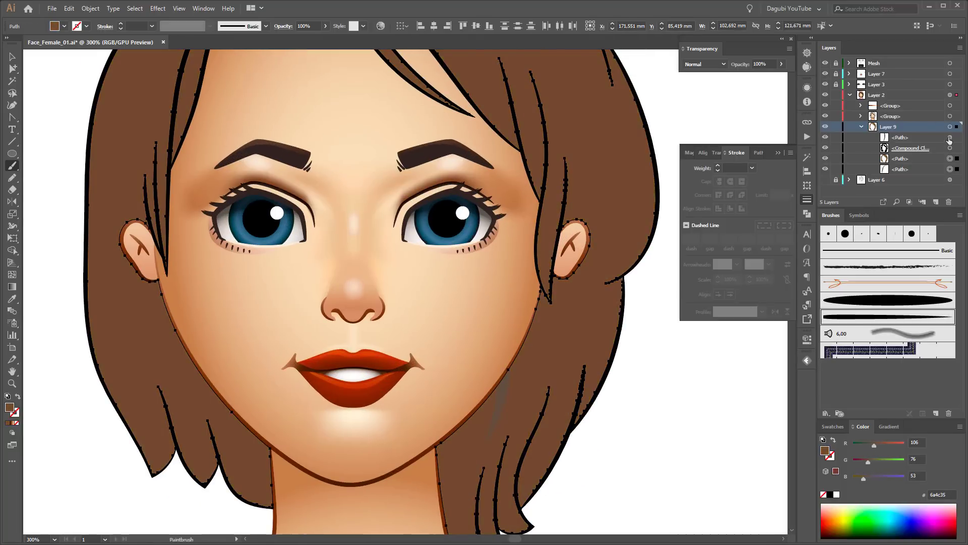
drag(499, 319, 485, 443)
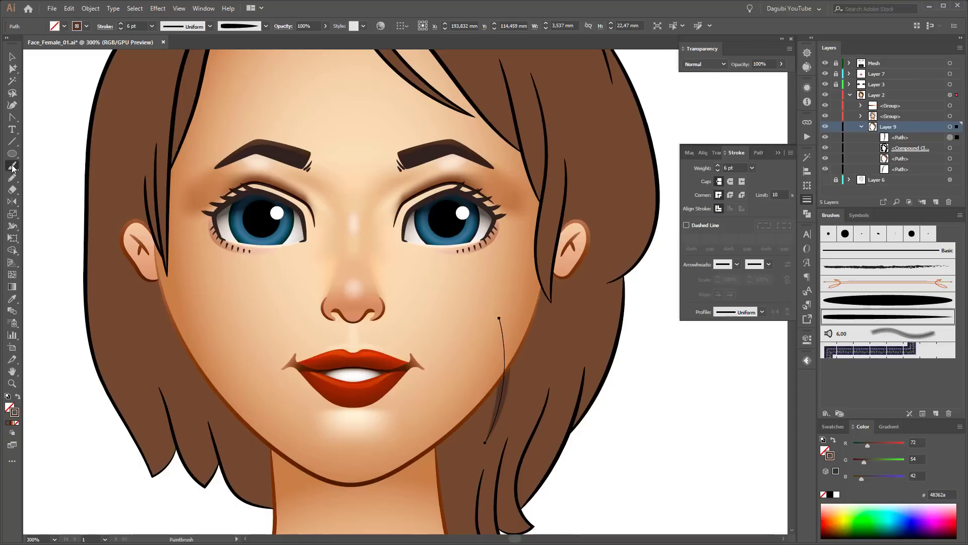
- Paint four dark strands into the hair beside the neck, then fit the artboard in view
scroll(584, 453, down, 5)
mouse_move(425, 321)
mouse_down()
mouse_move(410, 407)
mouse_move(419, 381)
mouse_up()
drag(443, 306, 425, 365)
drag(452, 289, 440, 348)
drag(498, 227, 485, 292)
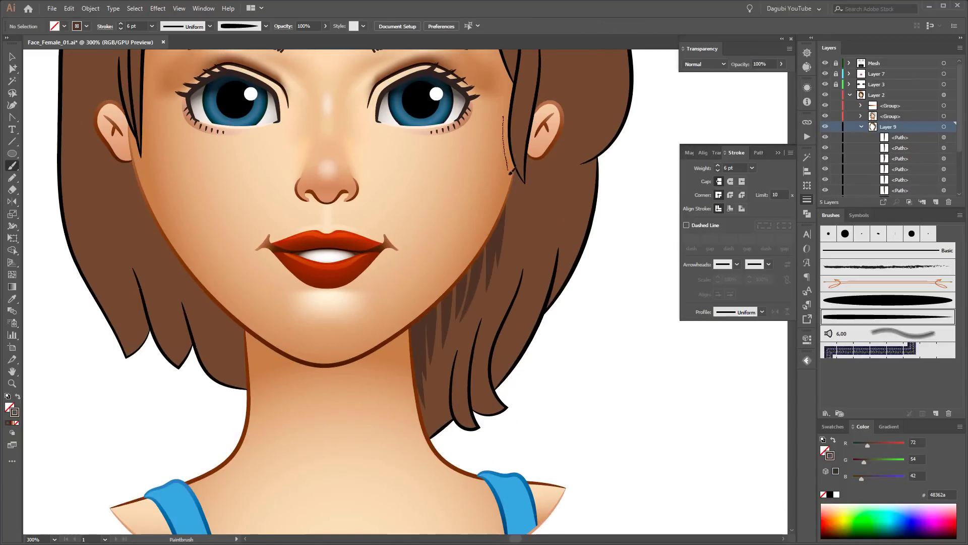
scroll(496, 224, up, 5)
scroll(557, 427, down, 5)
scroll(508, 326, left, 4)
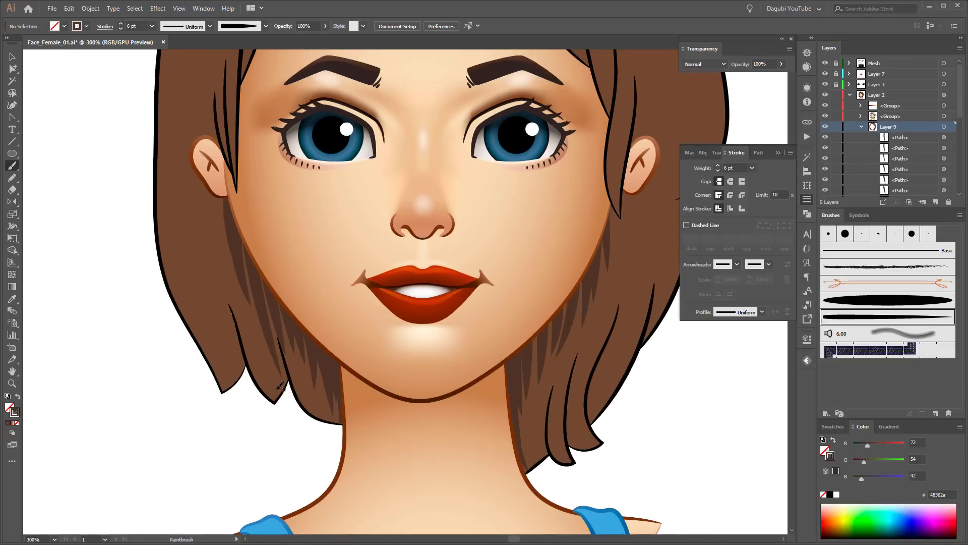
key(ctrl+0)
scroll(538, 281, up, 3)
scroll(575, 293, up, 3)
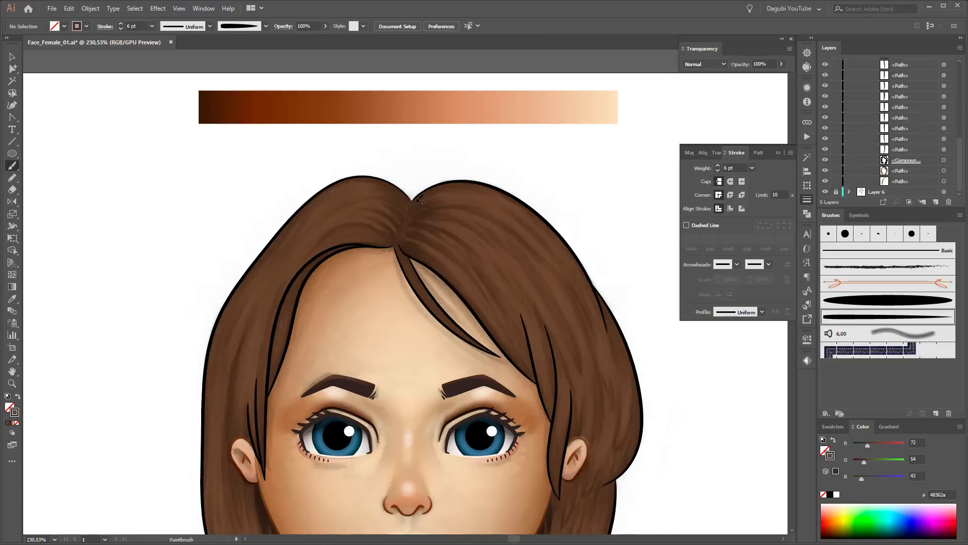
- Paint dark strands fanning out from the hair parting, plus a thin one nearby, and deselect
drag(463, 279, 525, 363)
drag(405, 228, 503, 322)
mouse_move(411, 221)
mouse_down()
mouse_move(507, 295)
mouse_move(513, 273)
mouse_up()
drag(417, 201, 557, 286)
drag(454, 299, 549, 380)
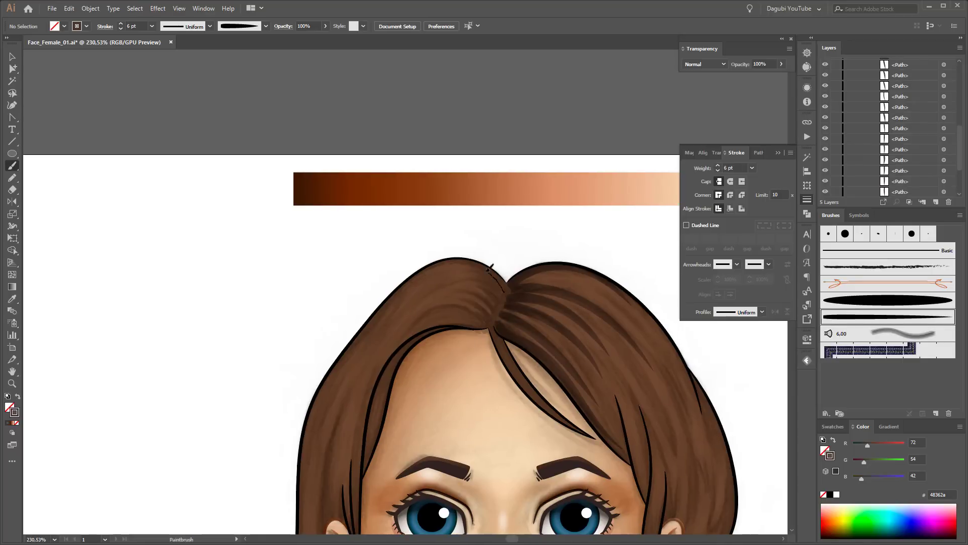
drag(494, 310, 430, 299)
key(ctrl+shift+a)
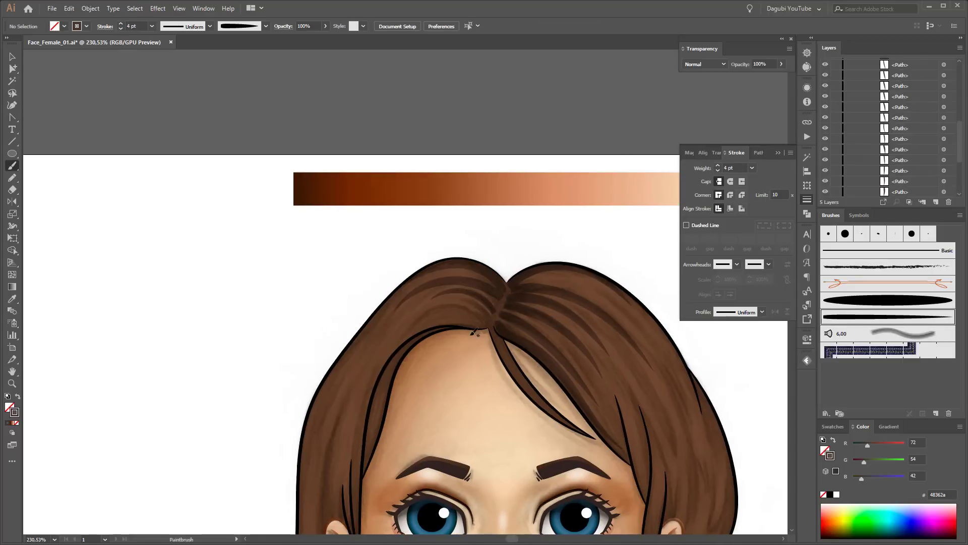
- Add a strand at the hair parting and another down the upper hair
scroll(489, 346, up, 5)
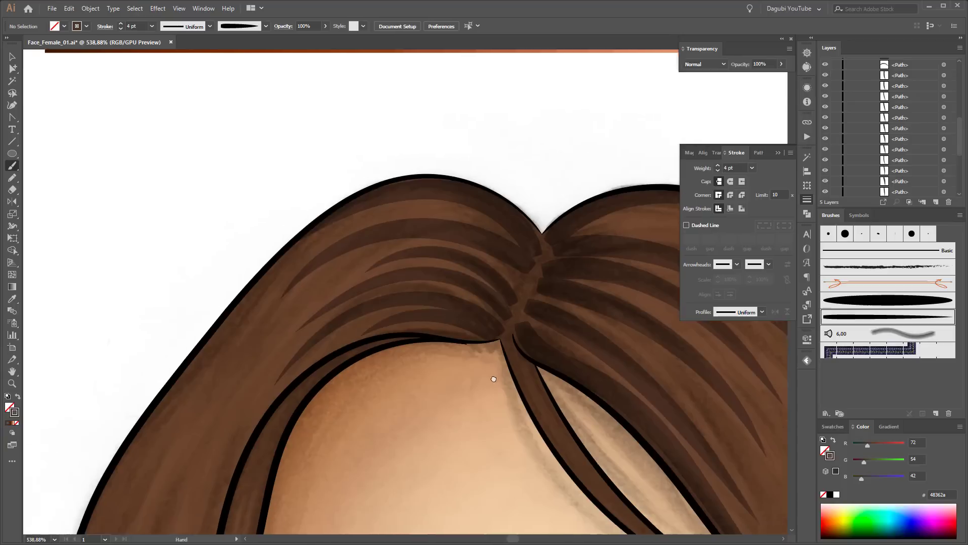
scroll(489, 346, down, 5)
scroll(489, 345, left, 4)
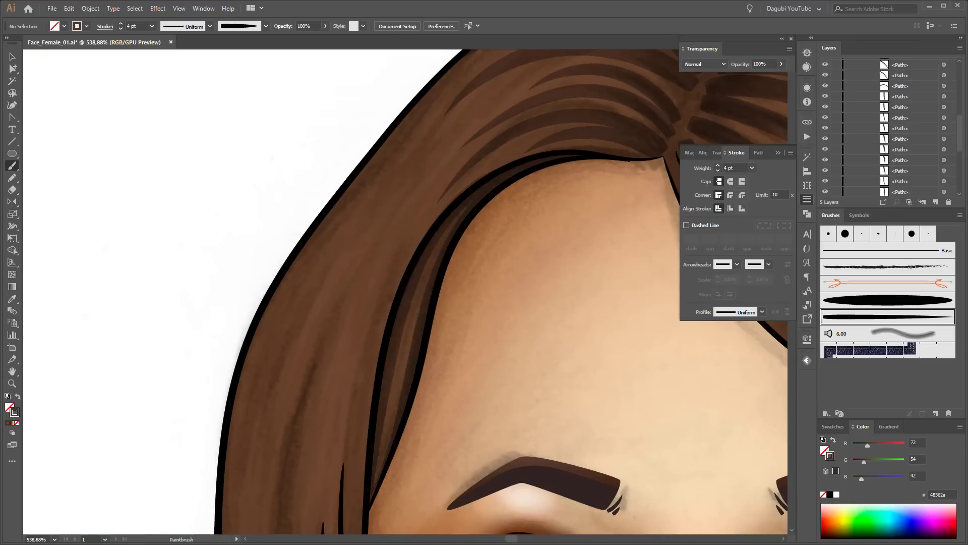
scroll(440, 225, down, 5)
scroll(417, 205, up, 5)
drag(642, 443, 648, 450)
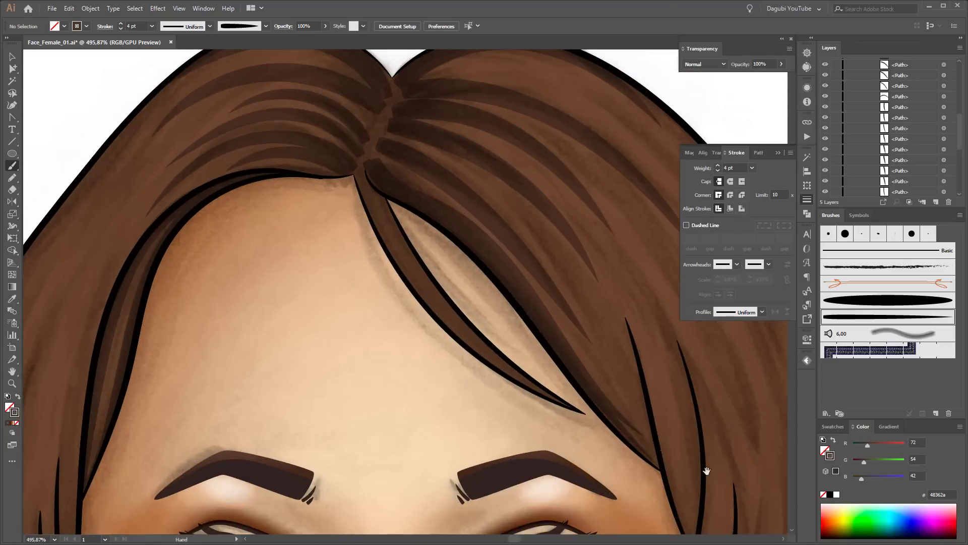
scroll(573, 356, down, 5)
drag(567, 204, 585, 313)
scroll(615, 326, down, 3)
scroll(616, 325, left, 1)
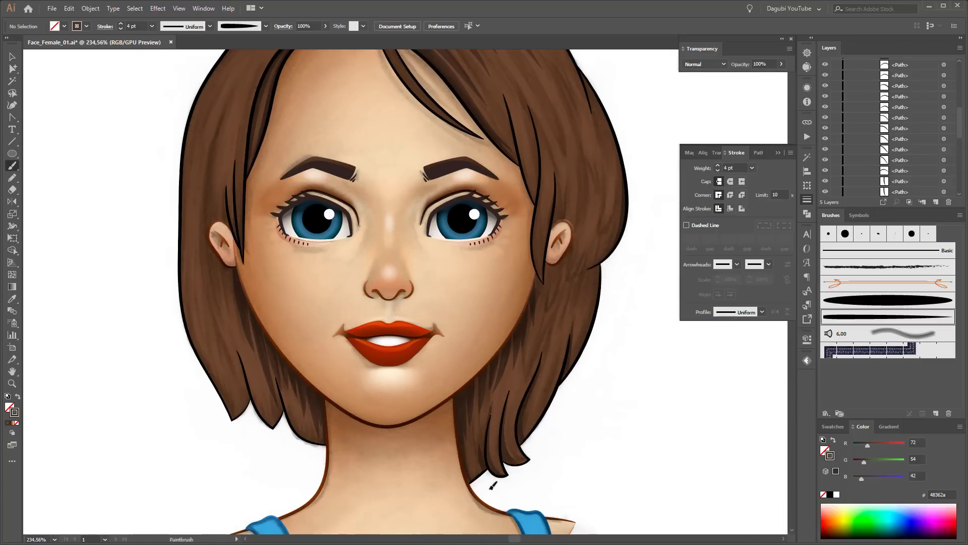
- Paint a dark strand along the lower-right edge of the hair
drag(493, 417, 479, 477)
scroll(631, 368, up, 3)
scroll(630, 368, right, 1)
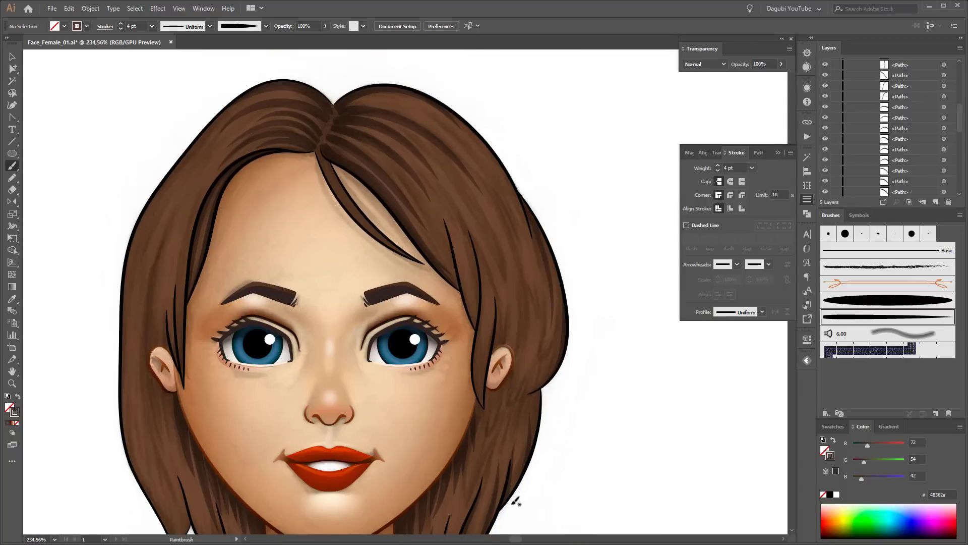
scroll(473, 233, down, 2)
scroll(473, 233, left, 3)
- Add dark strands to the hair near the left ear and on the lower-left hair
drag(301, 339, 292, 408)
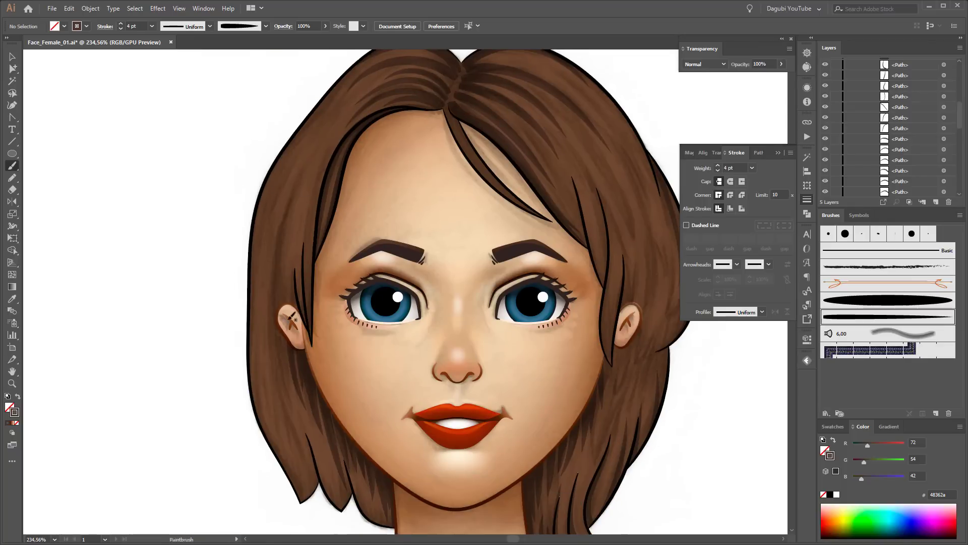
mouse_move(290, 316)
mouse_down()
mouse_move(285, 416)
mouse_move(288, 251)
mouse_up()
drag(324, 496, 290, 396)
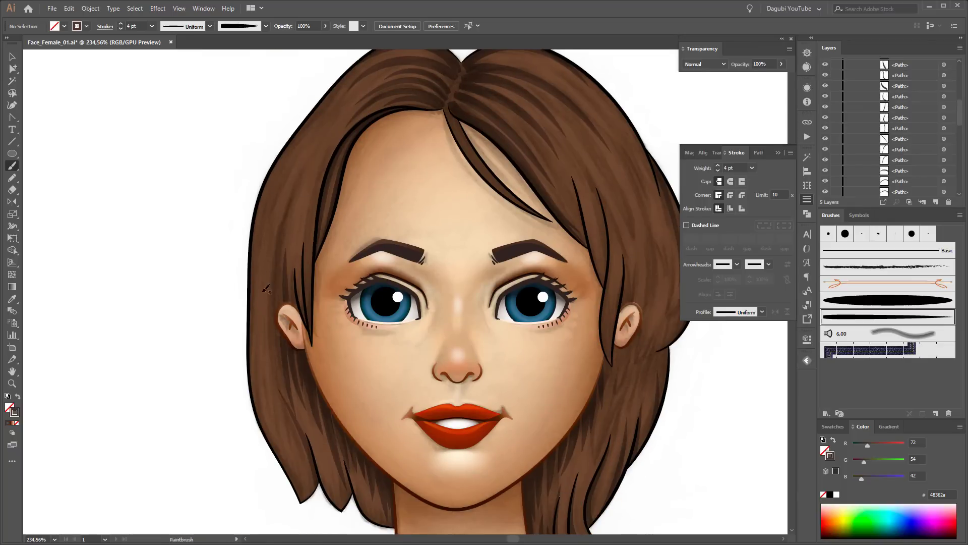
scroll(360, 412, down, 3)
drag(337, 339, 329, 384)
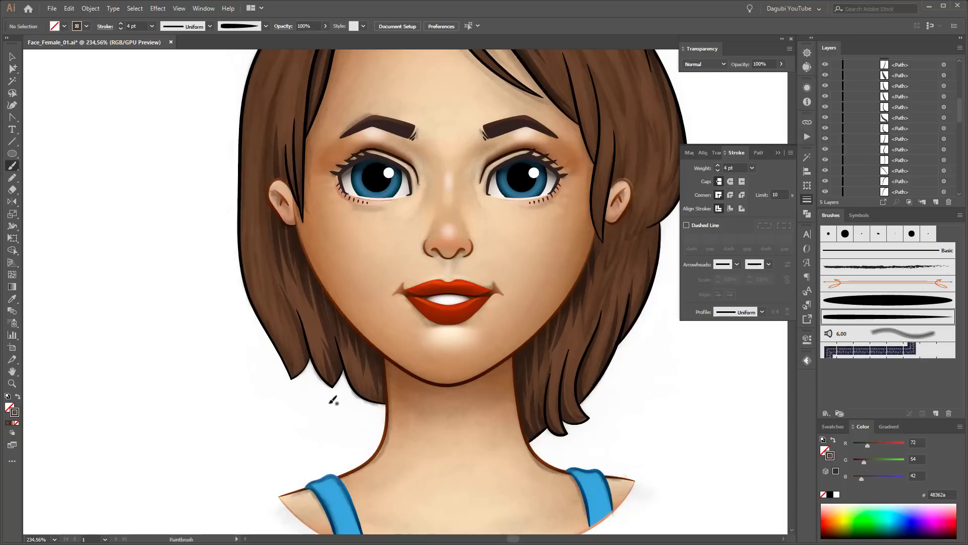
drag(323, 312, 309, 378)
mouse_move(351, 357)
mouse_down()
mouse_move(360, 394)
mouse_move(375, 401)
mouse_up()
drag(296, 316, 285, 378)
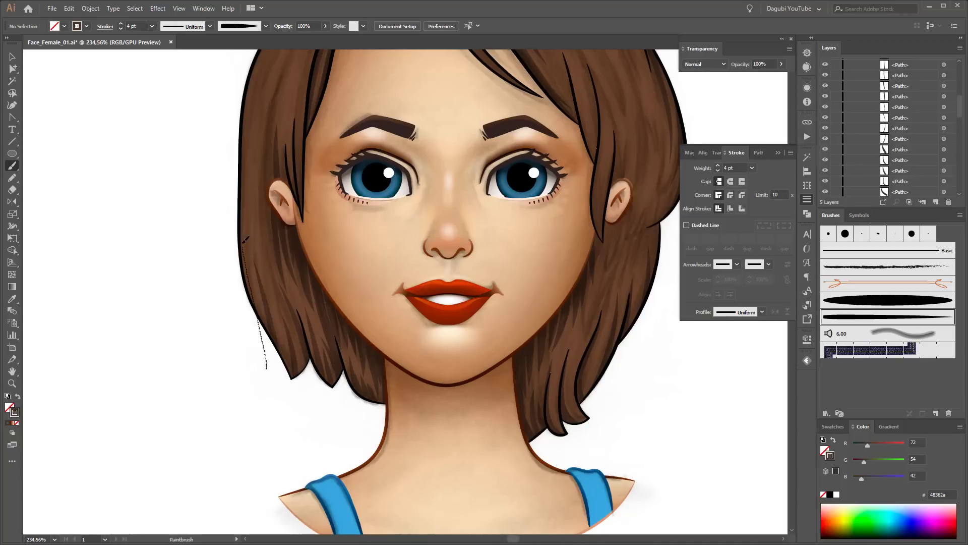
drag(288, 224, 269, 385)
scroll(505, 302, down, 2)
scroll(505, 302, down, 2)
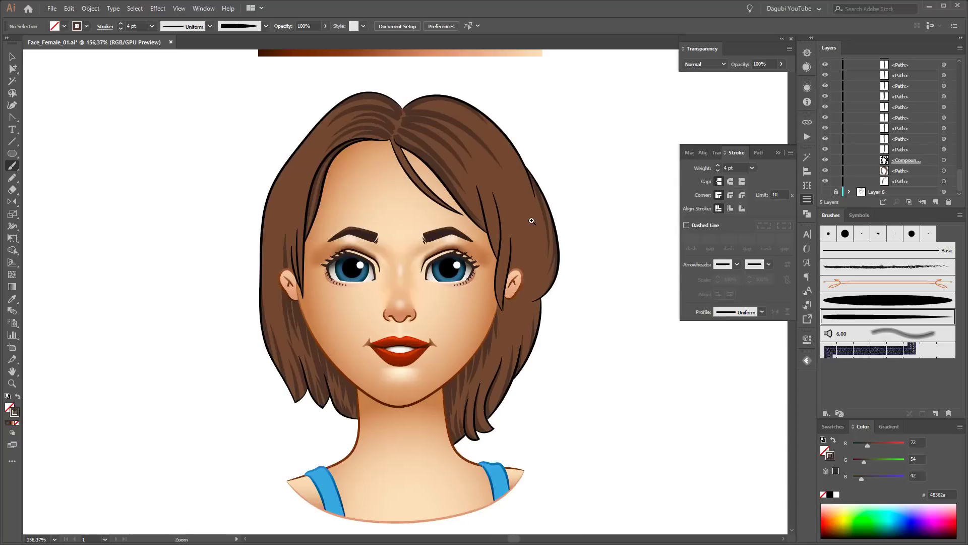
scroll(594, 284, up, 3)
- Switch to a finer brush with lower stroke weight and paint fine strands on the left and right hair
click(847, 303)
click(121, 28)
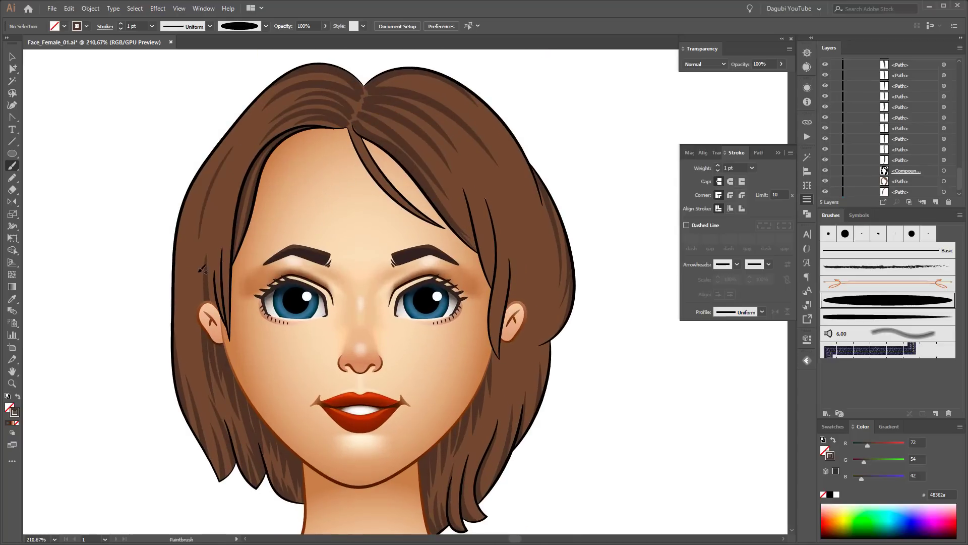
scroll(237, 192, up, 2)
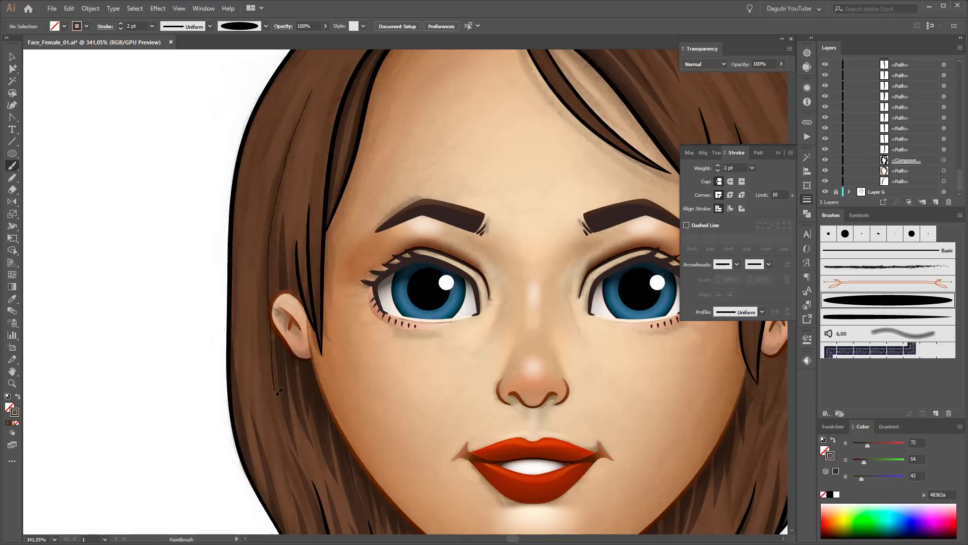
drag(278, 391, 279, 393)
scroll(353, 303, down, 3)
scroll(485, 237, up, 3)
drag(480, 211, 488, 235)
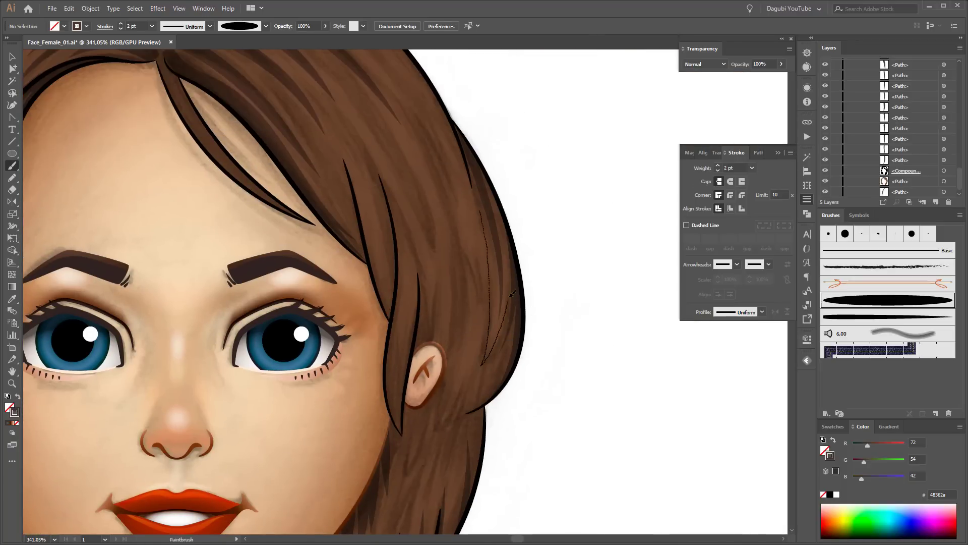
drag(512, 294, 512, 295)
- Paint several fine strands across the right hair and beside the right ear
drag(567, 275, 573, 355)
drag(403, 244, 441, 332)
drag(510, 381, 548, 399)
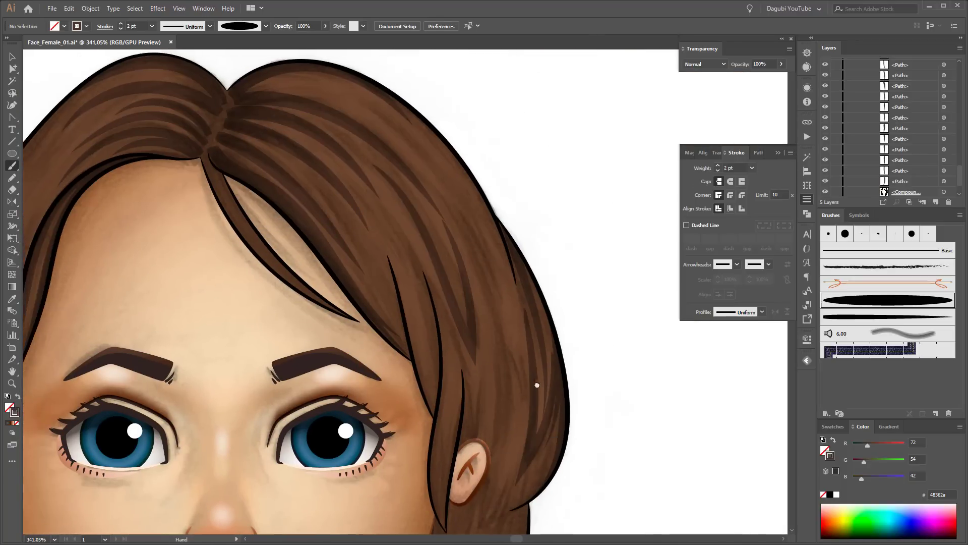
drag(376, 203, 438, 342)
drag(442, 515, 444, 520)
drag(444, 519, 432, 426)
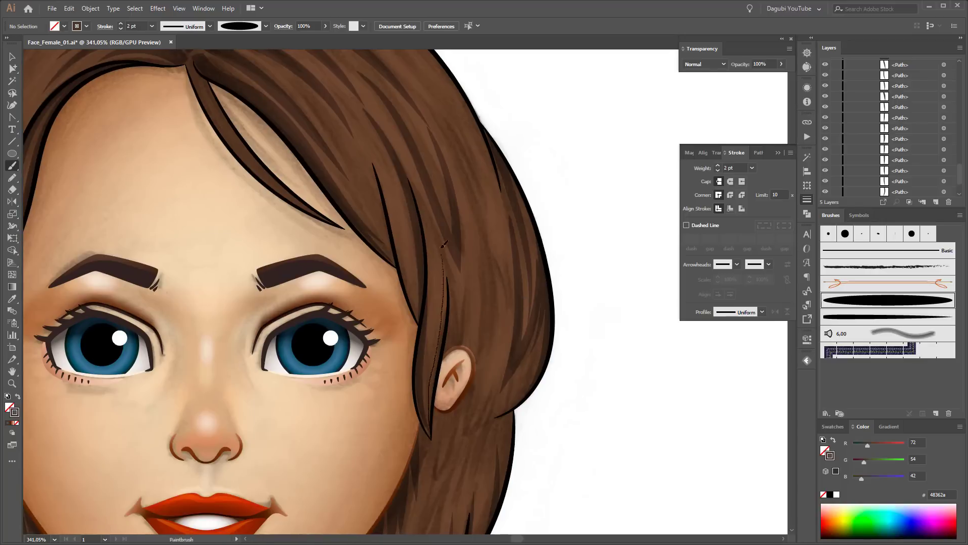
drag(444, 244, 444, 246)
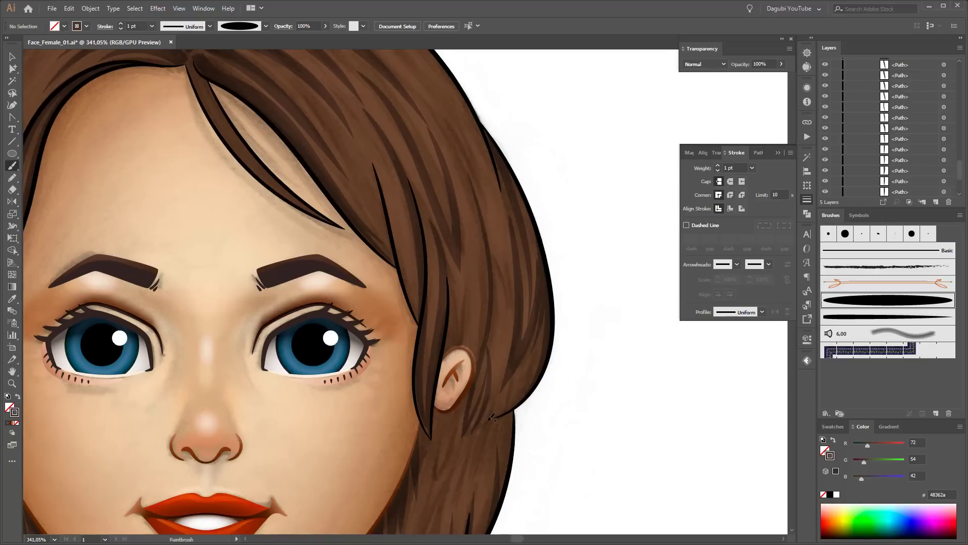
drag(510, 353, 535, 418)
scroll(540, 448, down, 5)
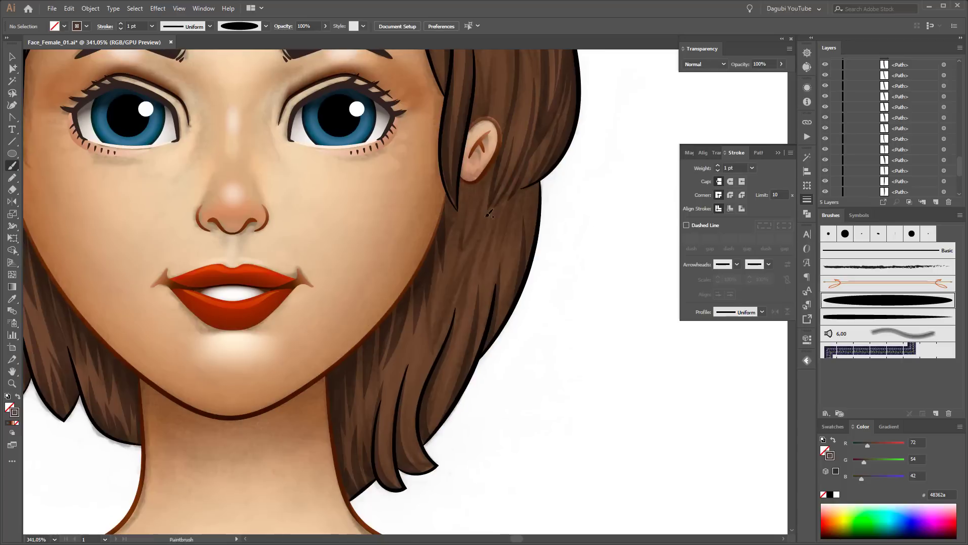
drag(438, 271, 439, 268)
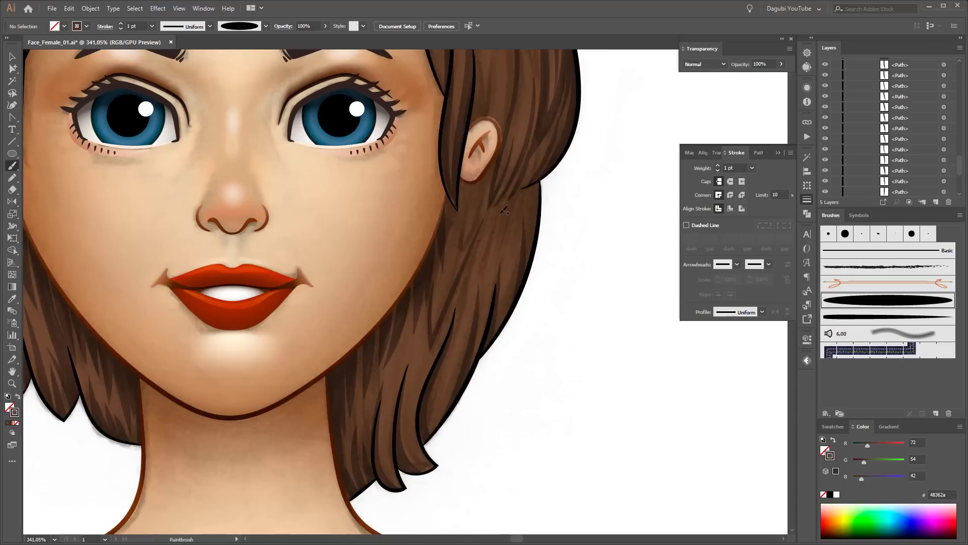
- Add a dark strand on the lower-right hair and one along the left hair
scroll(541, 395, down, 3)
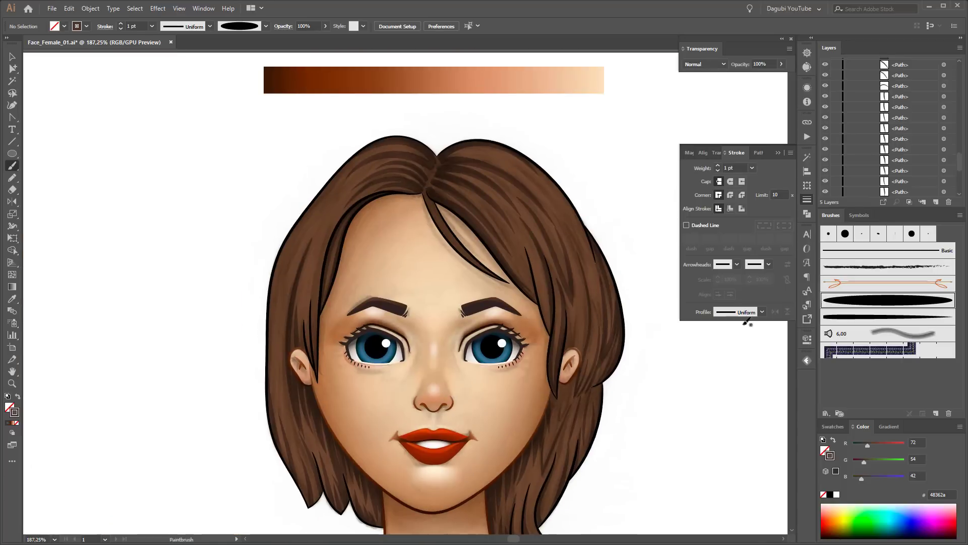
scroll(590, 410, up, 2)
scroll(590, 410, up, 1)
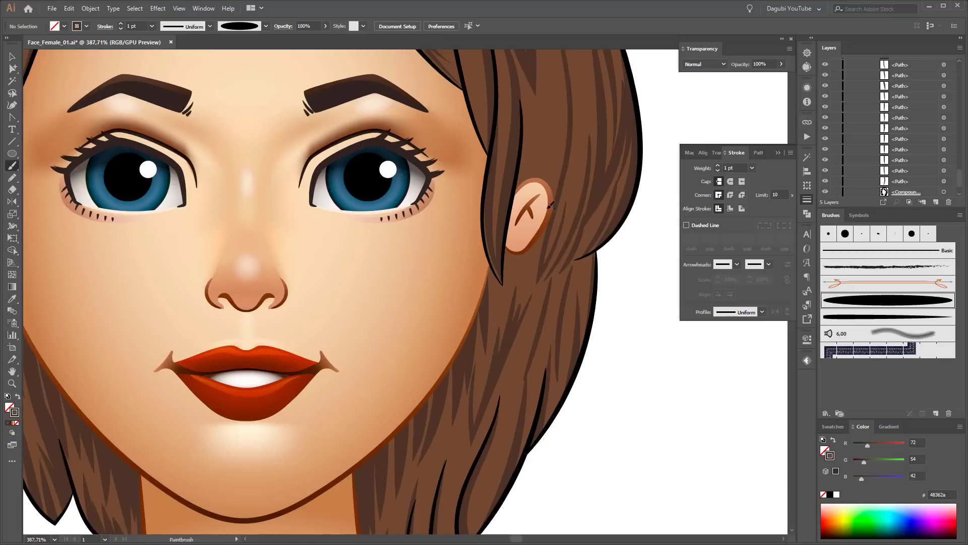
scroll(555, 262, down, 3)
scroll(569, 277, down, 1)
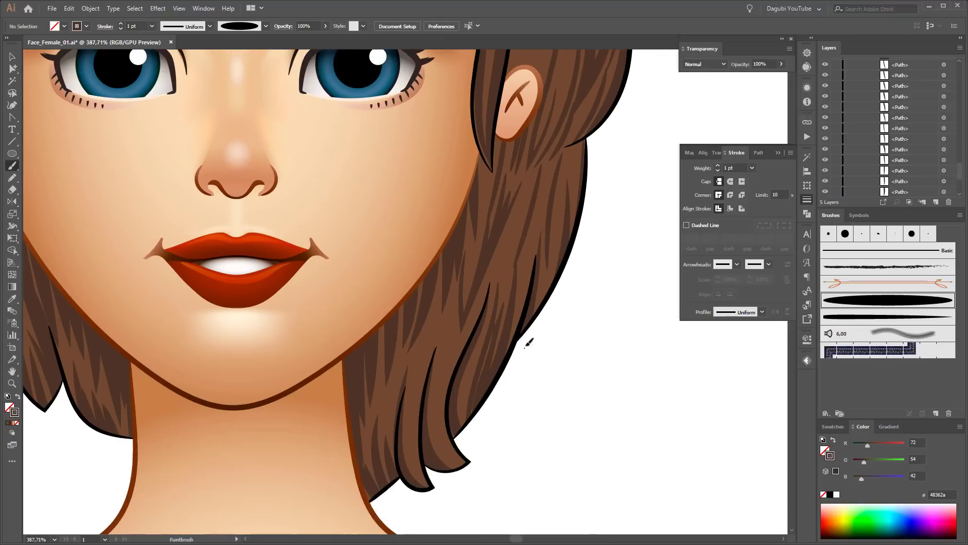
drag(442, 414, 432, 472)
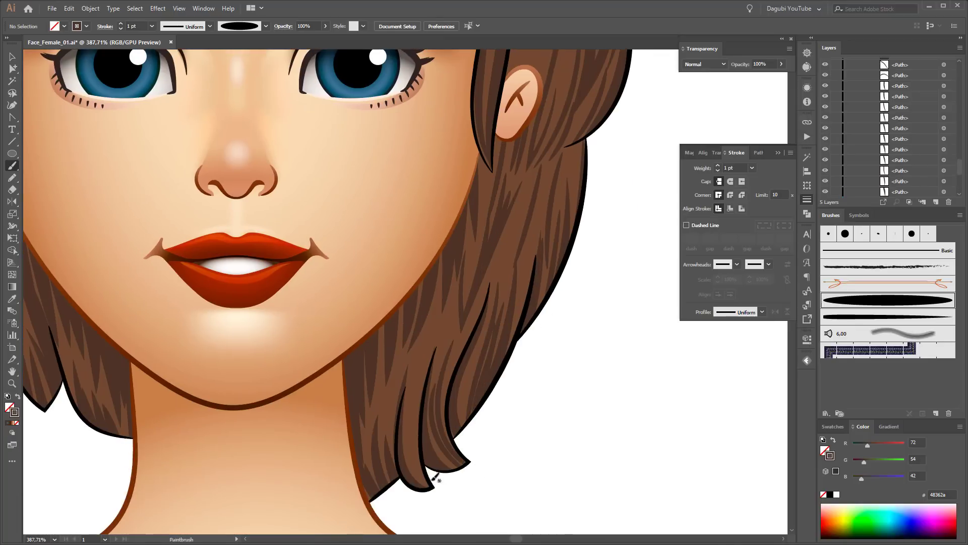
scroll(432, 471, down, 2)
scroll(364, 210, up, 3)
drag(331, 269, 332, 272)
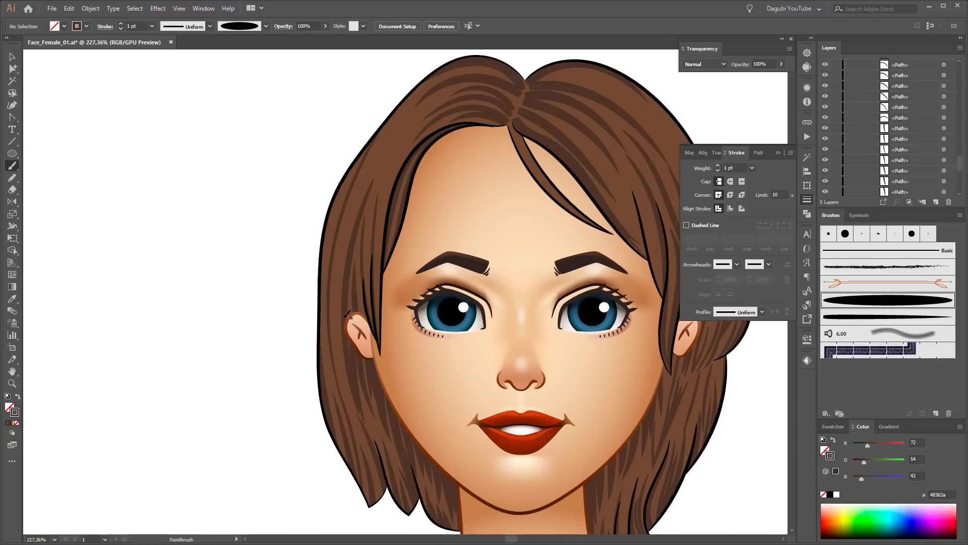
scroll(525, 310, right, 6)
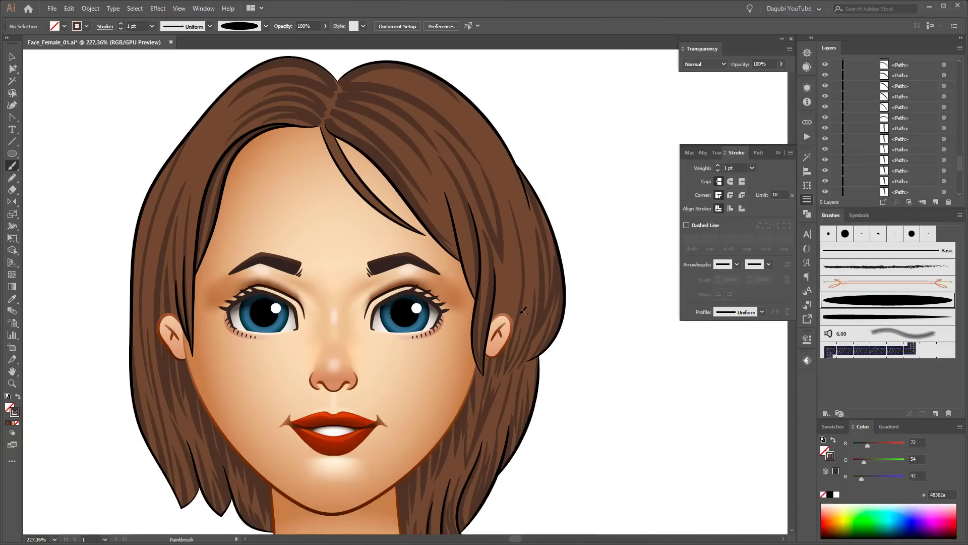
- Thin the brush to 0.5 pt and paint strands along the left hairline and sweeping down-right from the part
key(ctrl)
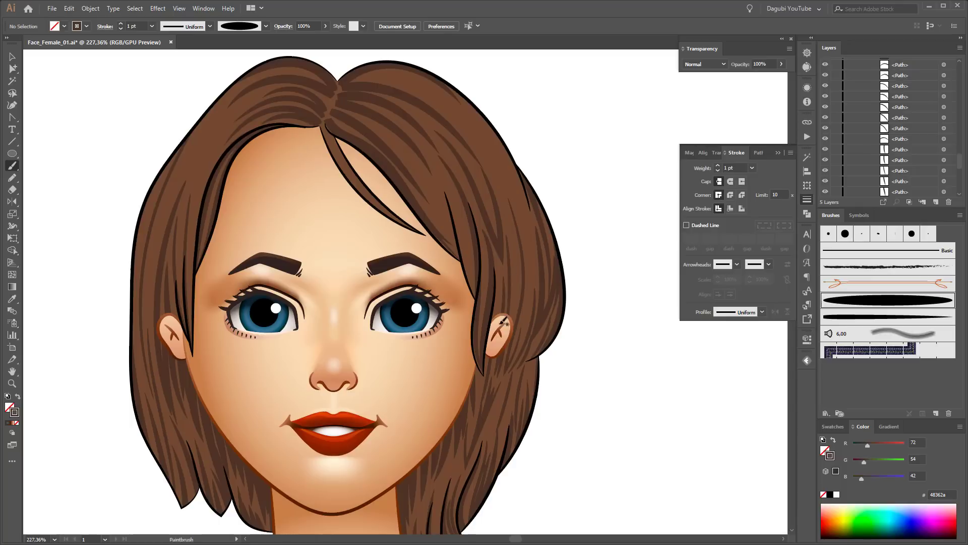
scroll(454, 438, down, 3)
key(bracketleft)
scroll(555, 353, up, 2)
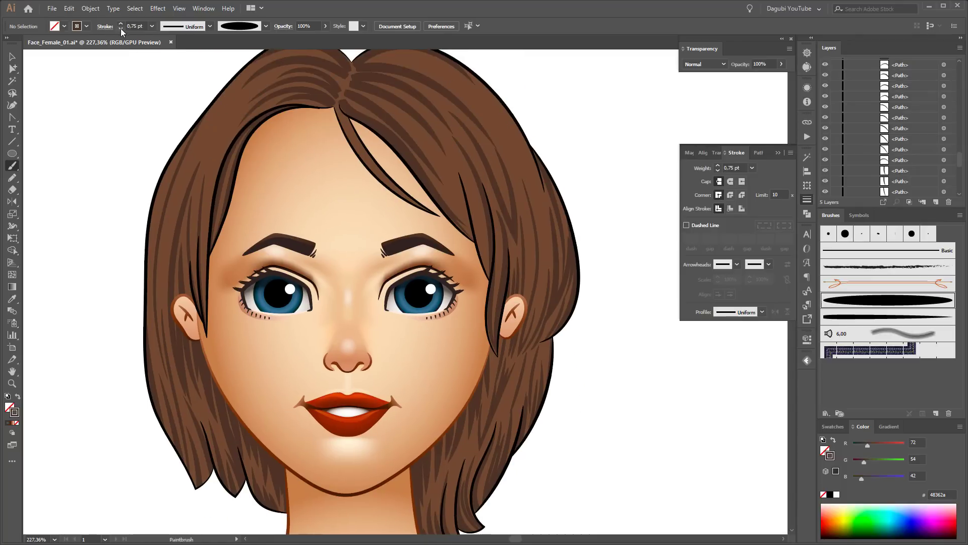
scroll(238, 416, up, 5)
scroll(238, 416, left, 2)
drag(268, 410, 266, 415)
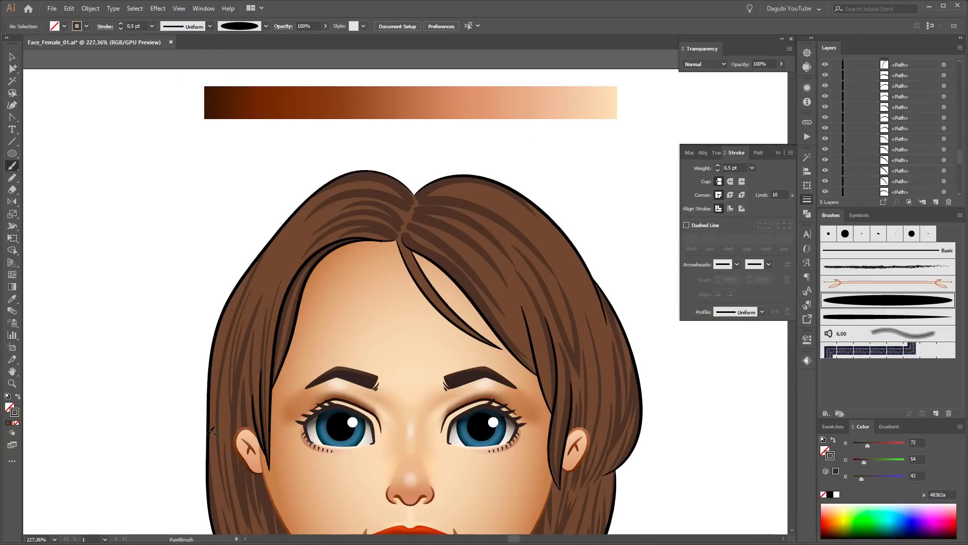
drag(408, 219, 415, 220)
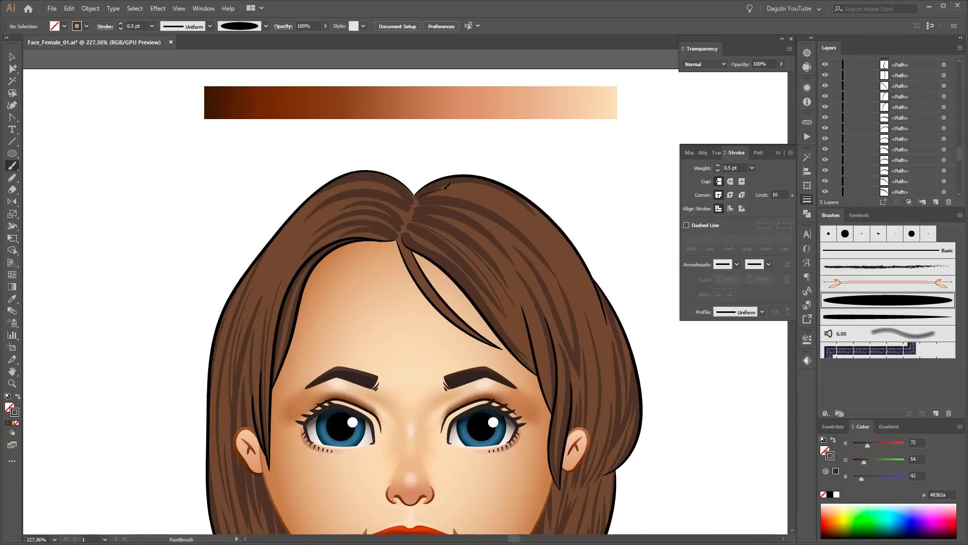
mouse_move(446, 187)
mouse_down()
mouse_move(552, 250)
mouse_move(606, 348)
mouse_up()
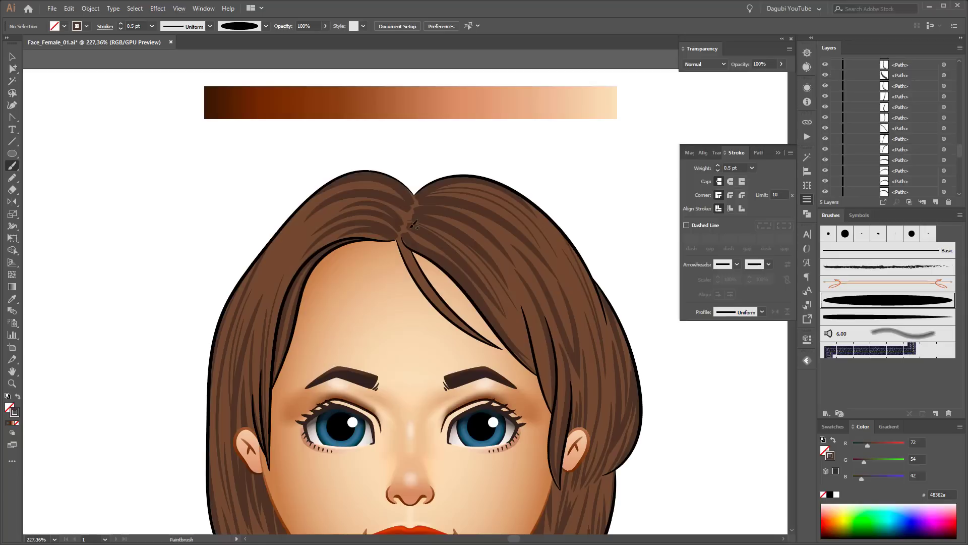
drag(411, 225, 517, 348)
- Draw a strand near the hair tip and set the brush weight to 0.5 pt
scroll(595, 449, down, 1)
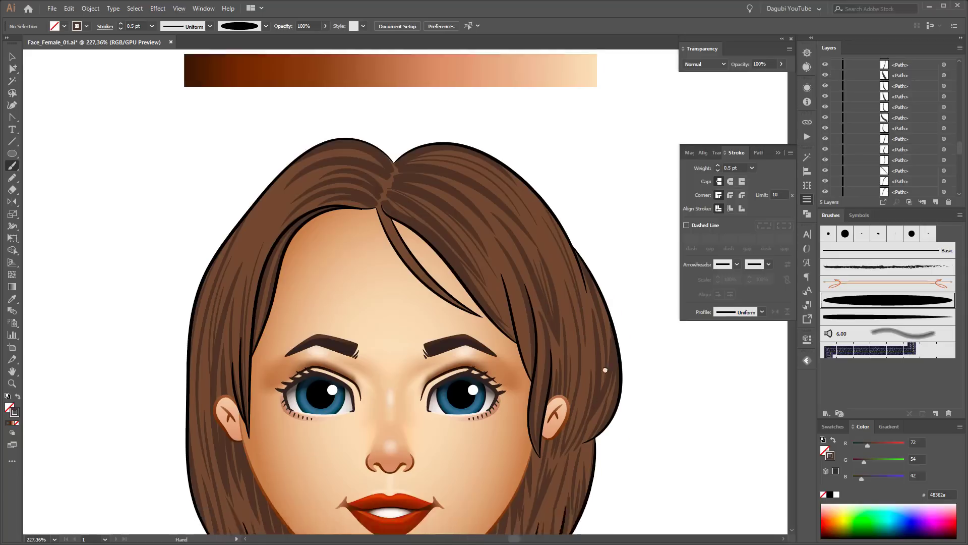
scroll(605, 369, up, 3)
scroll(409, 498, down, 2)
drag(410, 498, 409, 489)
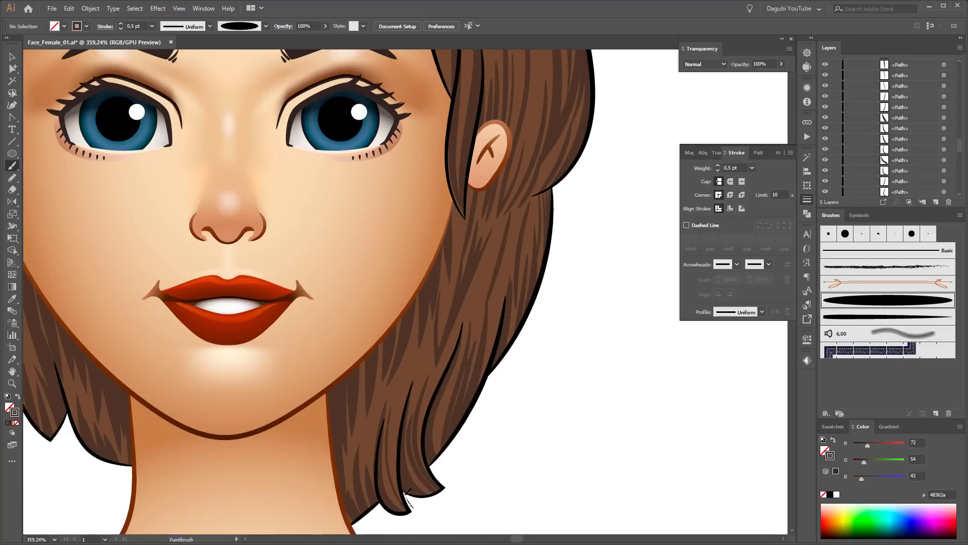
scroll(423, 400, left, 5)
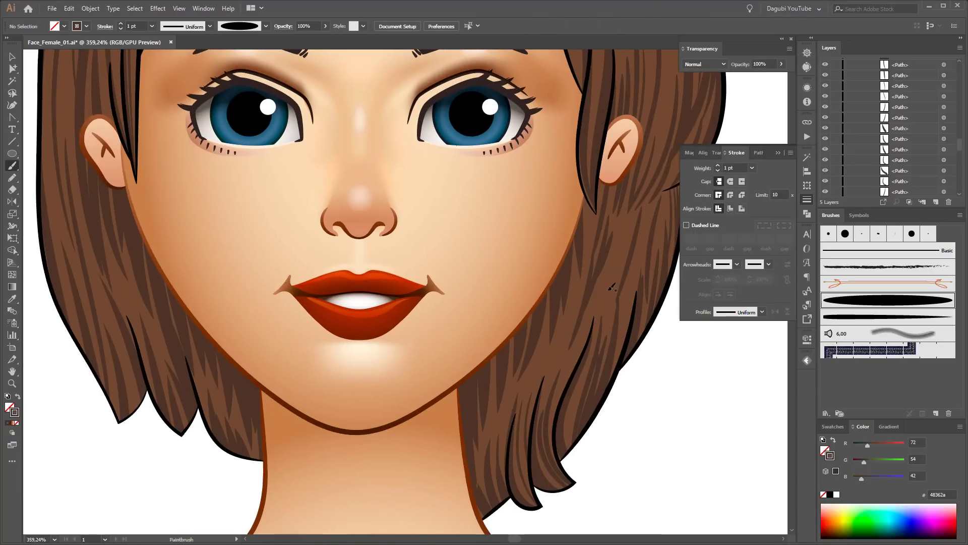
key(bracketleft)
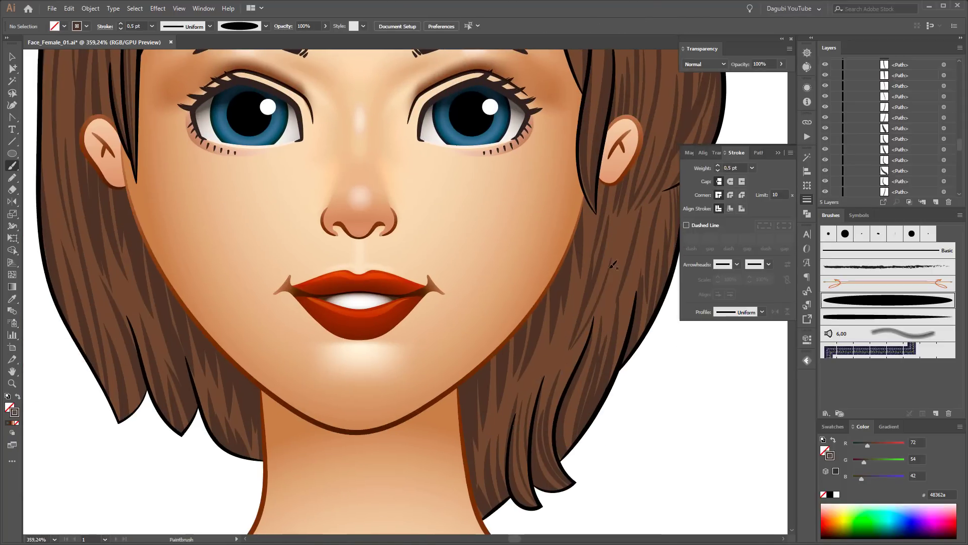
- Draw a shape at the hair parting with the Pencil and give it a brown fill
key(ctrl+0)
scroll(470, 180, up, 5)
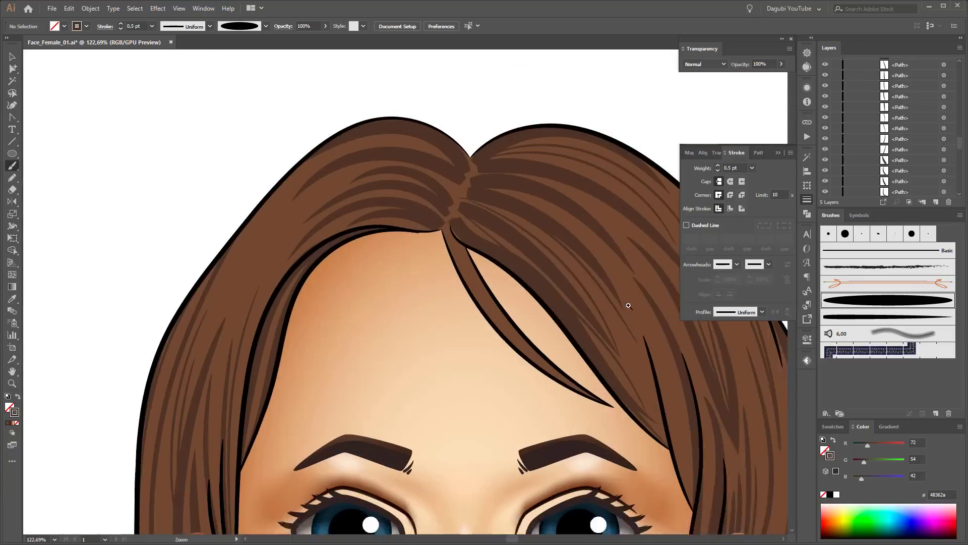
scroll(470, 180, up, 1)
scroll(303, 201, right, 6)
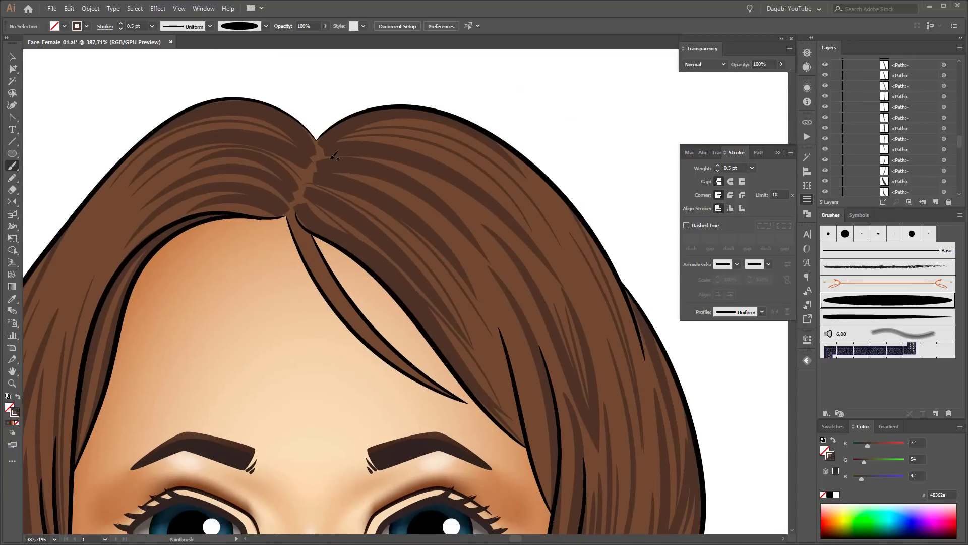
key(n)
scroll(357, 207, up, 4)
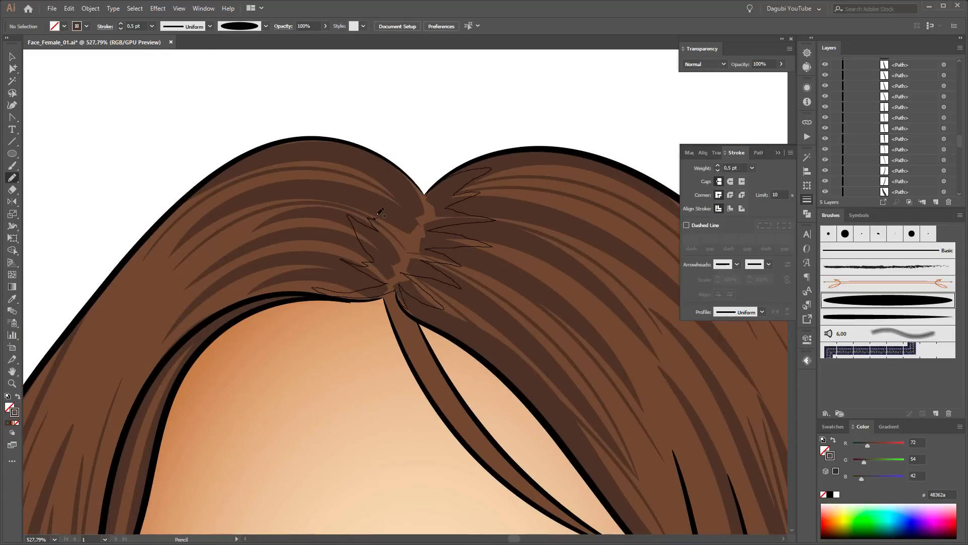
key(shift+x)
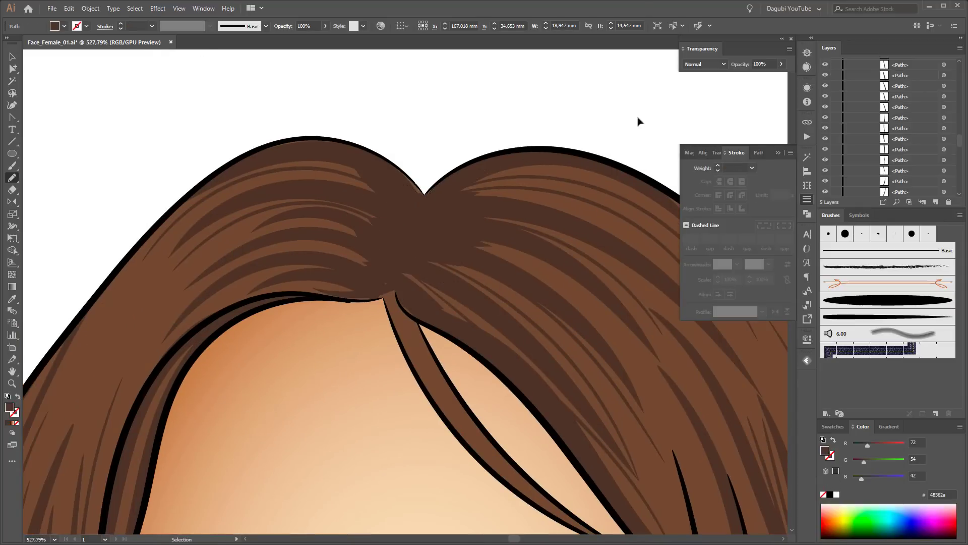
scroll(432, 218, down, 12)
scroll(433, 218, up, 11)
- Return to the Paintbrush with fill and stroke swapped back, and paint a strand at the part
key(b)
key(shift+x)
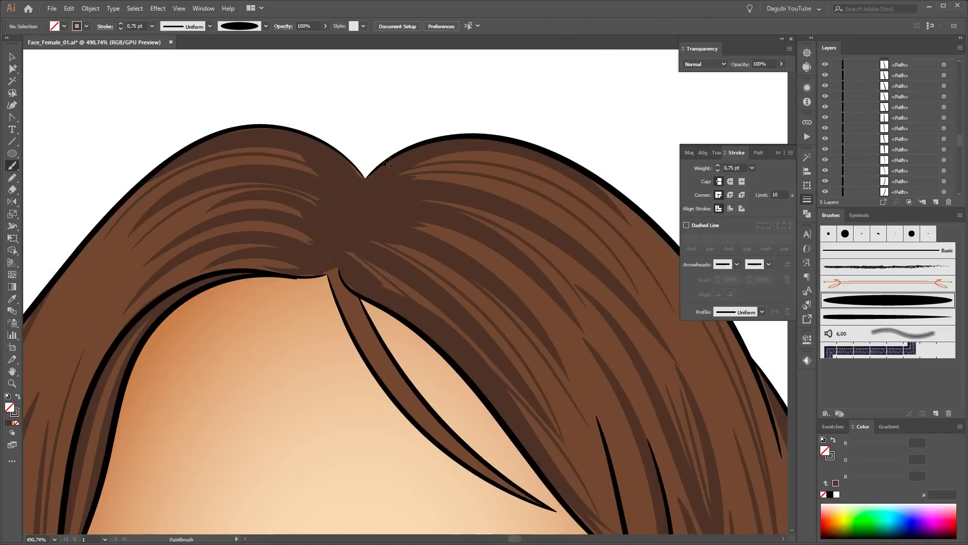
drag(338, 255, 383, 280)
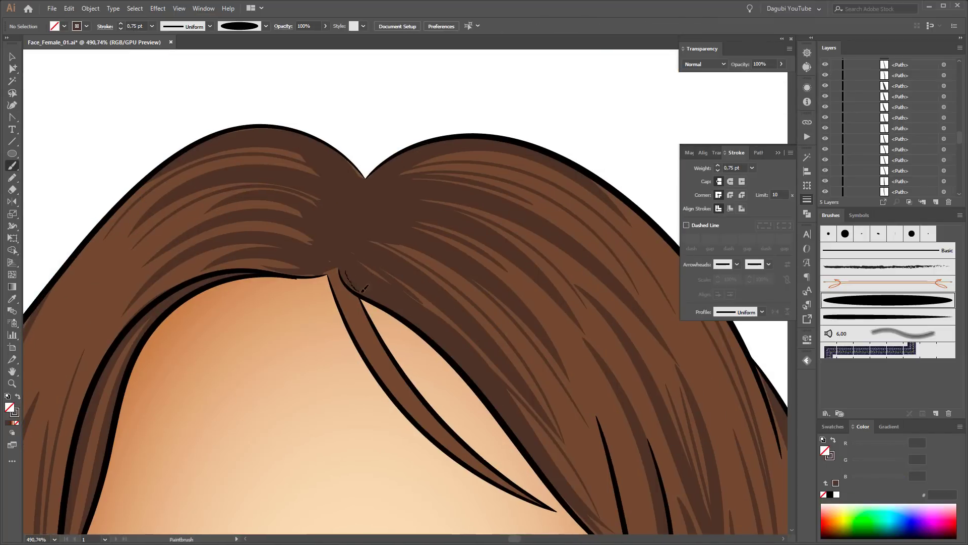
scroll(317, 271, up, 3)
scroll(551, 258, down, 5)
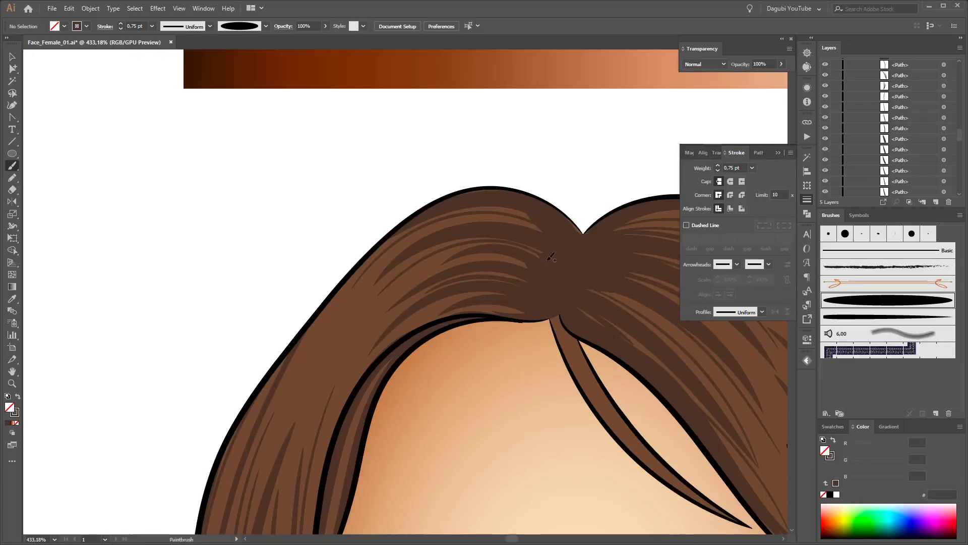
scroll(565, 303, down, 10)
scroll(584, 268, up, 5)
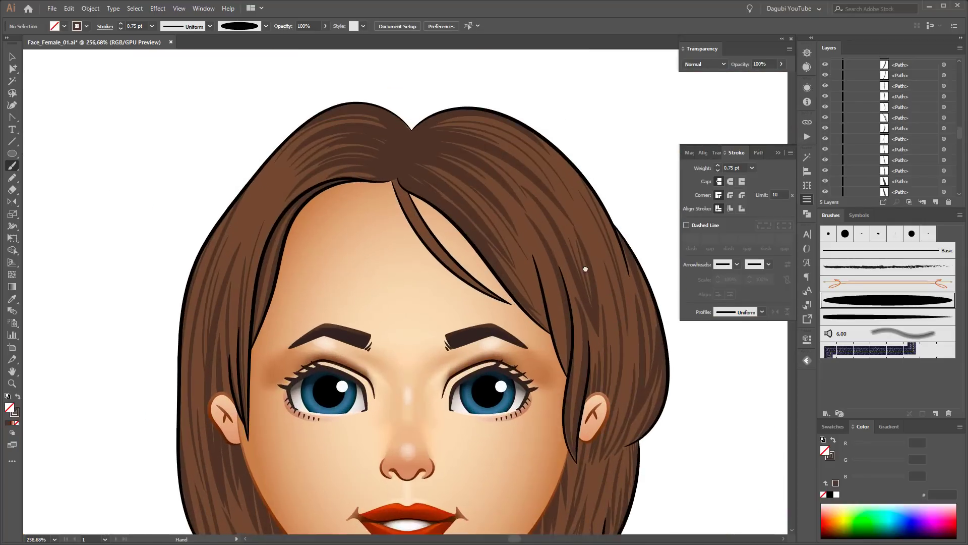
- At 0.5 pt, paint strands down along the fringe where it meets the parting
click(120, 29)
scroll(474, 233, up, 5)
drag(452, 302, 555, 383)
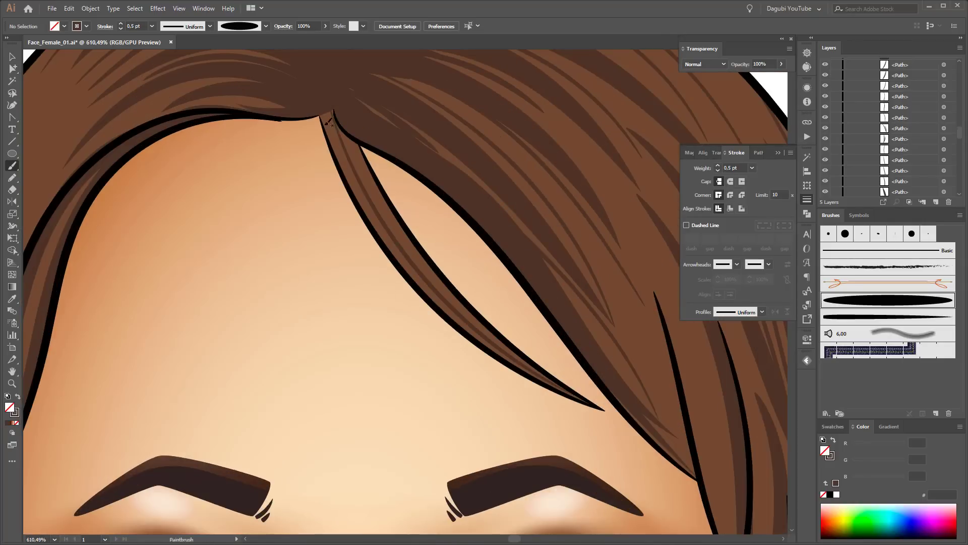
drag(434, 292, 555, 394)
scroll(555, 411, down, 5)
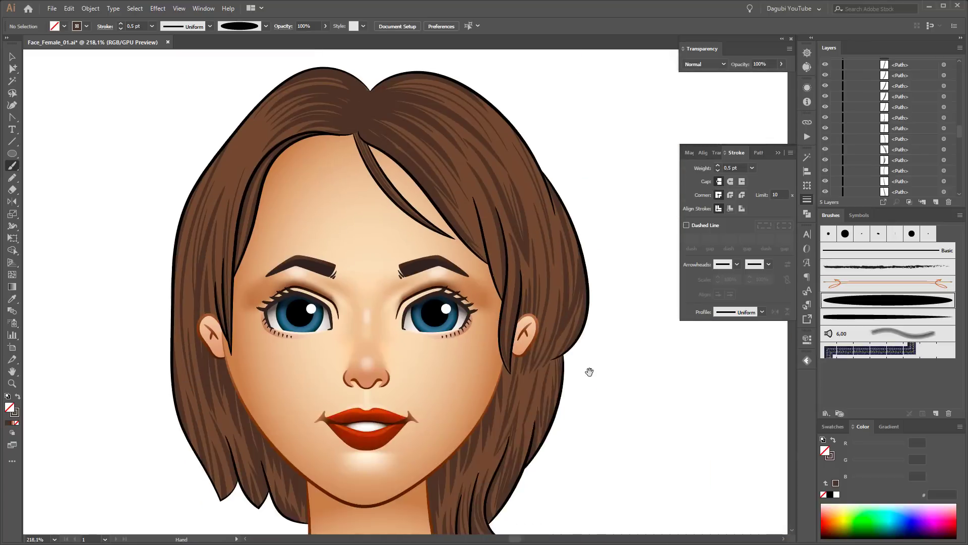
click(833, 426)
scroll(284, 267, up, 2)
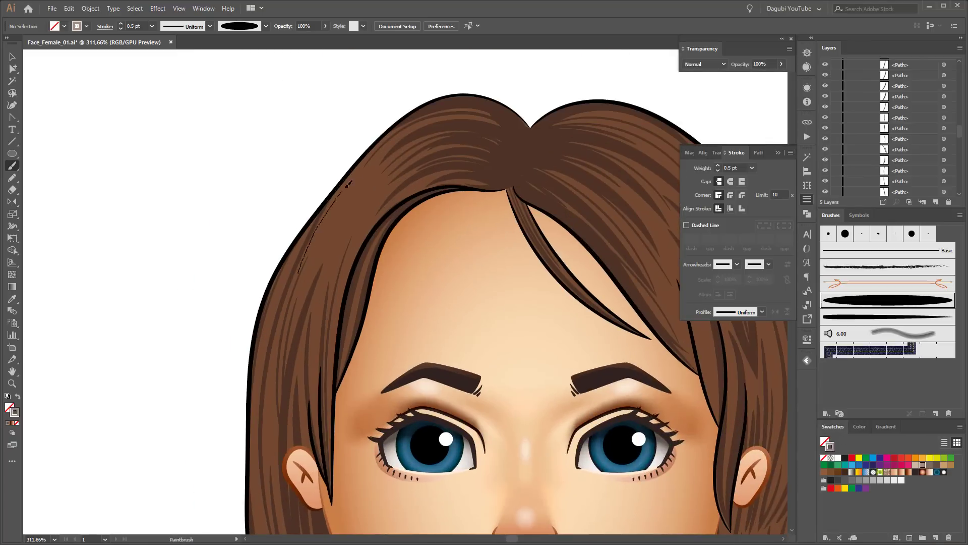
- Set a thicker stroke in light-to-mid brown and paint light strands along the hairline and left hair
drag(434, 116, 306, 283)
click(121, 24)
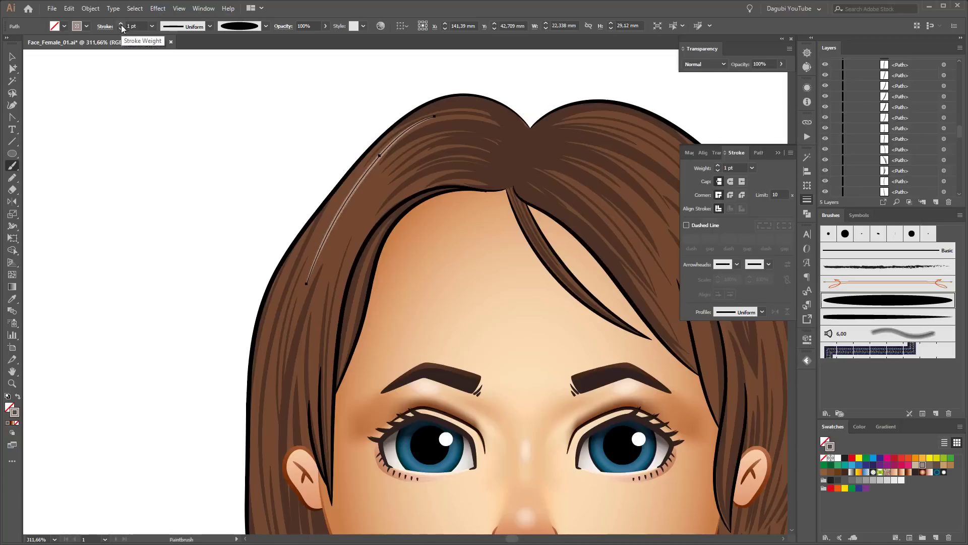
click(863, 427)
mouse_move(884, 460)
mouse_down()
mouse_move(875, 462)
mouse_move(883, 445)
mouse_up()
drag(877, 479, 866, 478)
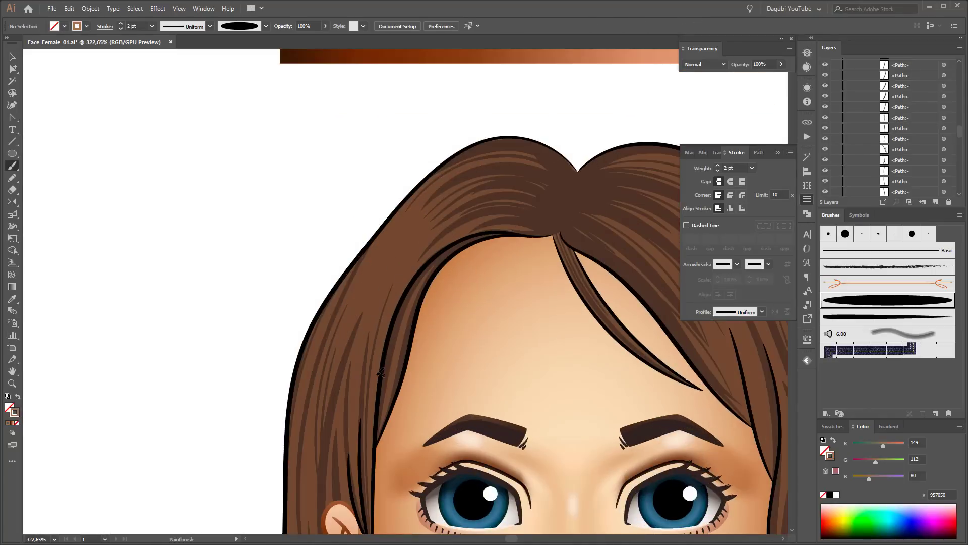
drag(458, 215, 431, 223)
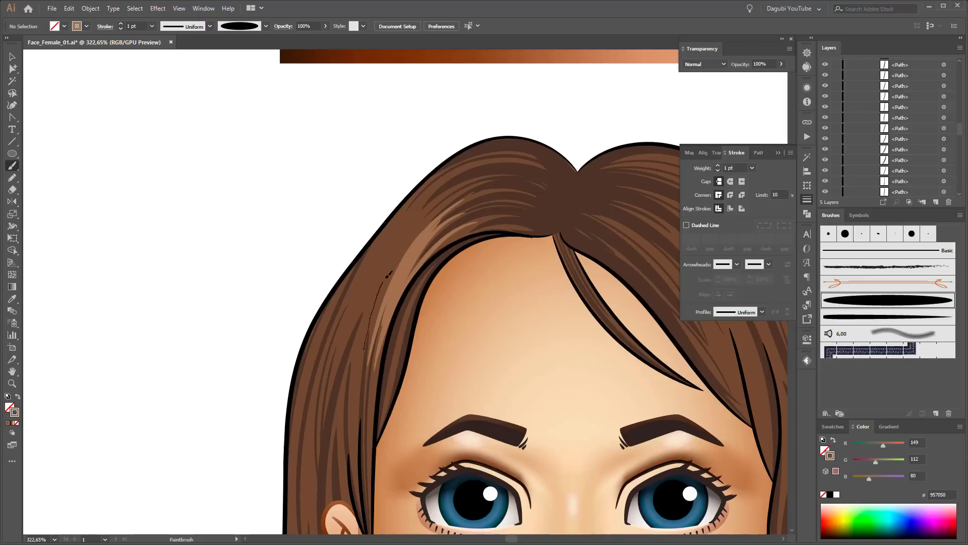
drag(389, 275, 355, 323)
drag(400, 254, 382, 277)
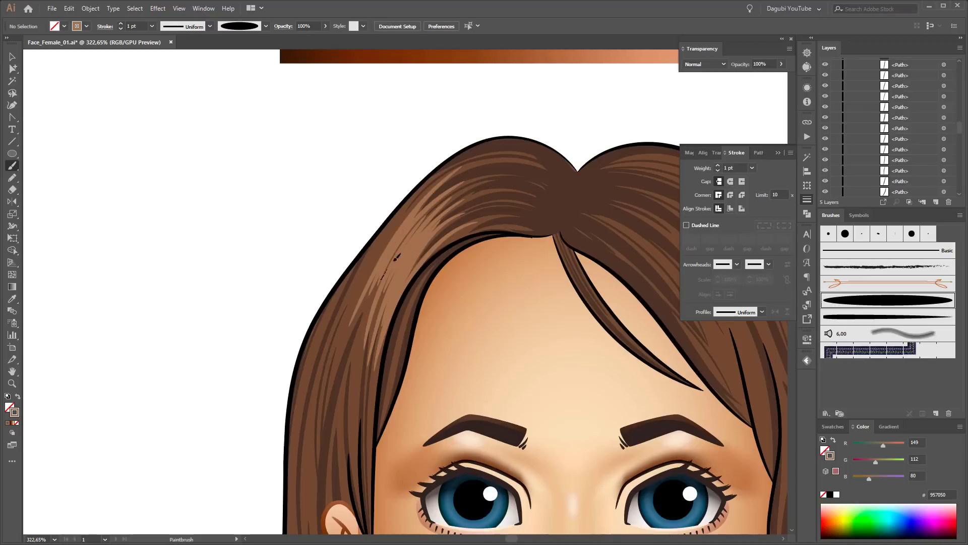
- Paint more thin strands from the hair top down the left side and near the ear
drag(410, 204, 410, 204)
key(ctrl+0)
scroll(412, 307, up, 5)
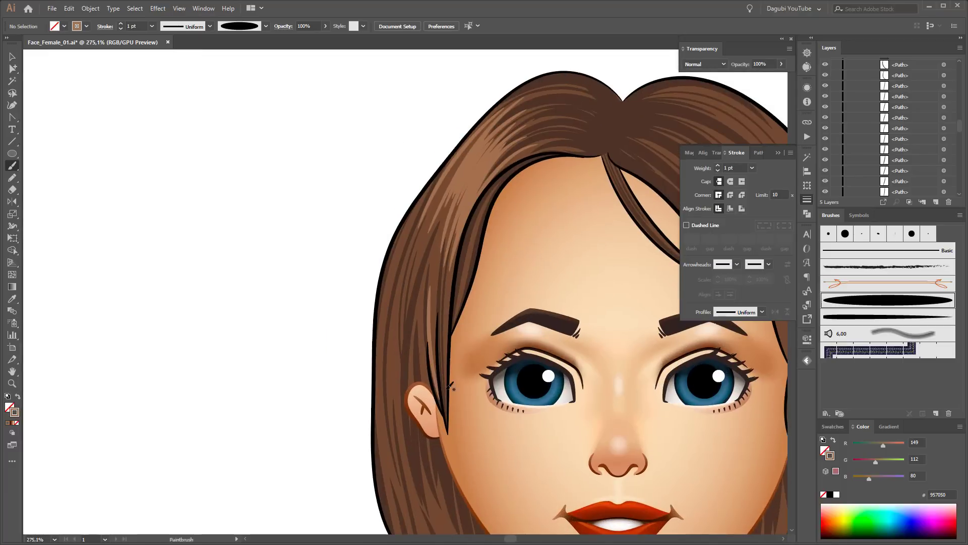
scroll(385, 153, down, 3)
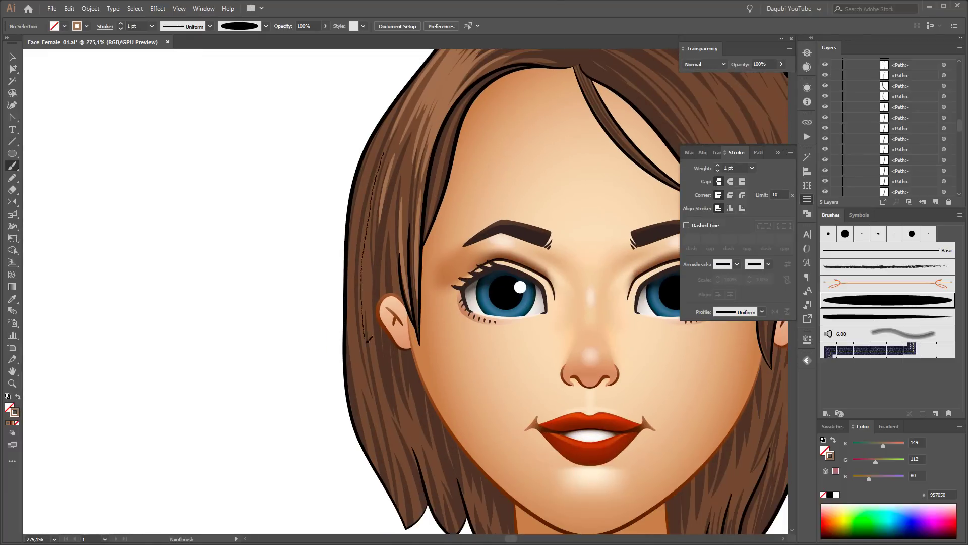
drag(368, 341, 368, 341)
drag(389, 123, 364, 358)
drag(377, 421, 378, 420)
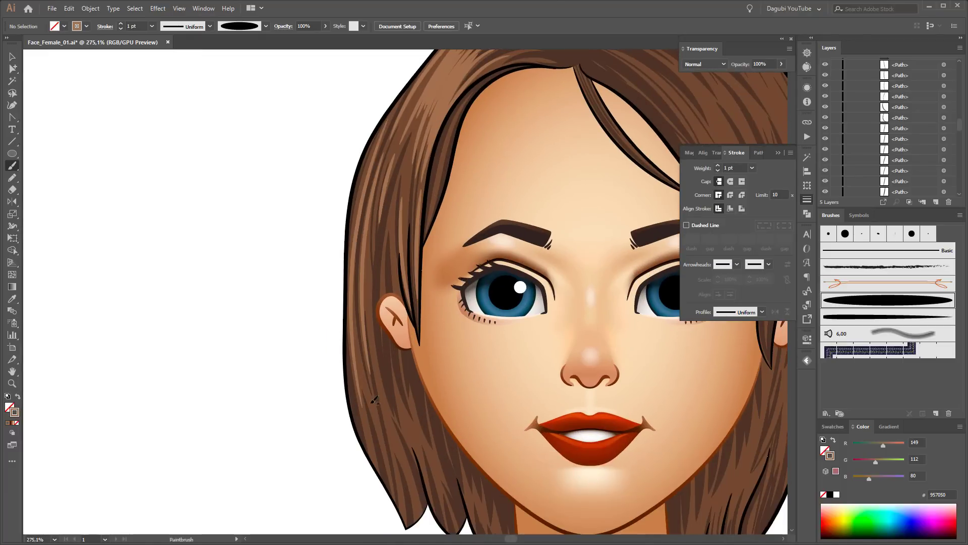
drag(354, 327, 359, 341)
drag(389, 404, 405, 458)
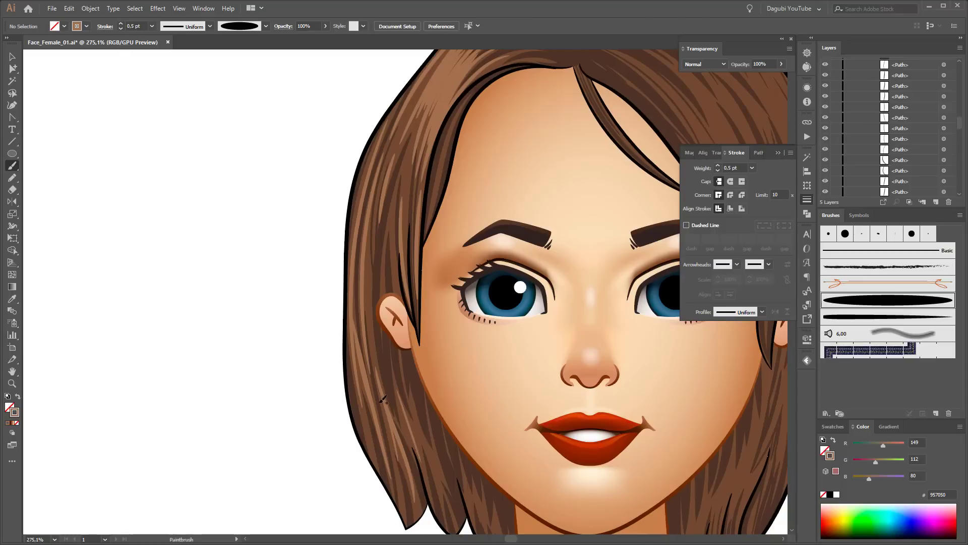
- Paint the first light highlight strands along the top hair
key(ctrl+0)
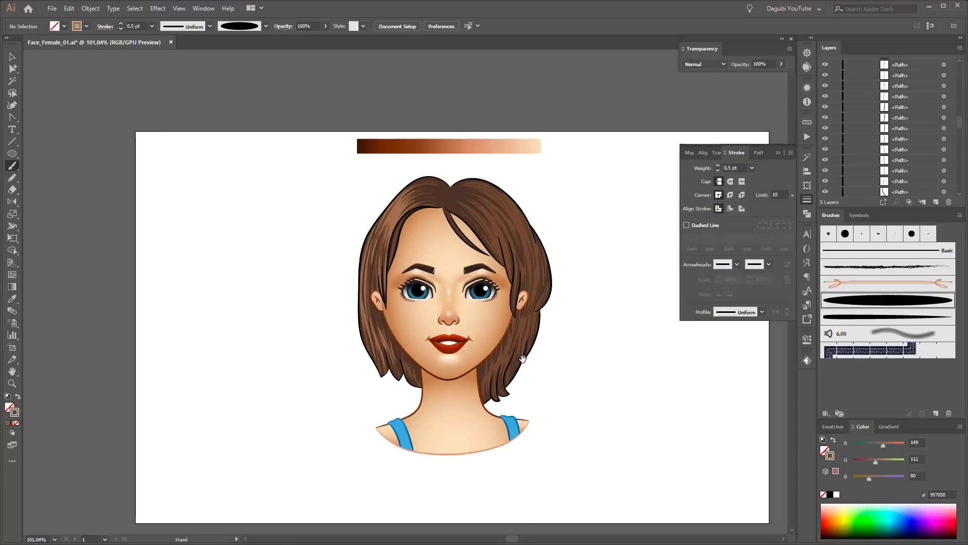
scroll(411, 318, up, 3)
scroll(350, 336, up, 3)
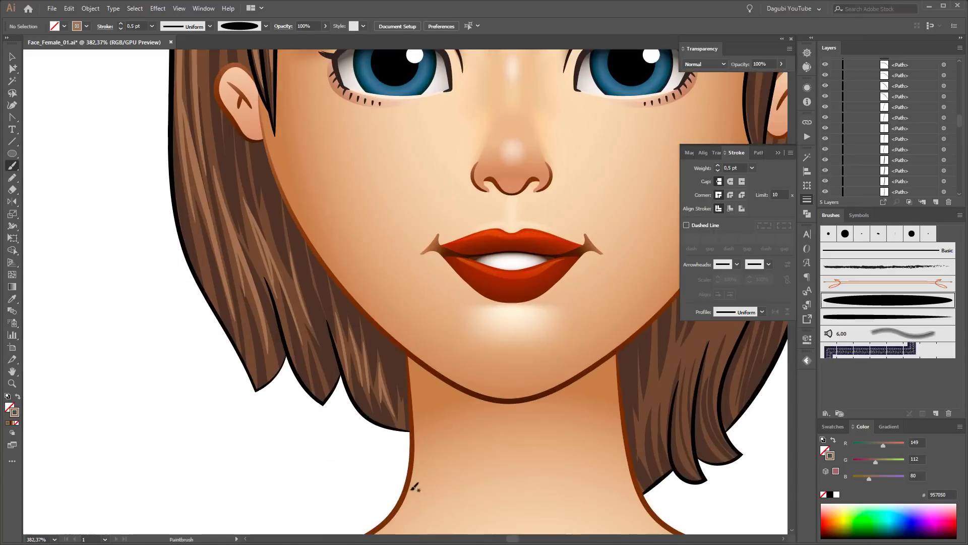
key(ctrl+0)
scroll(399, 151, up, 5)
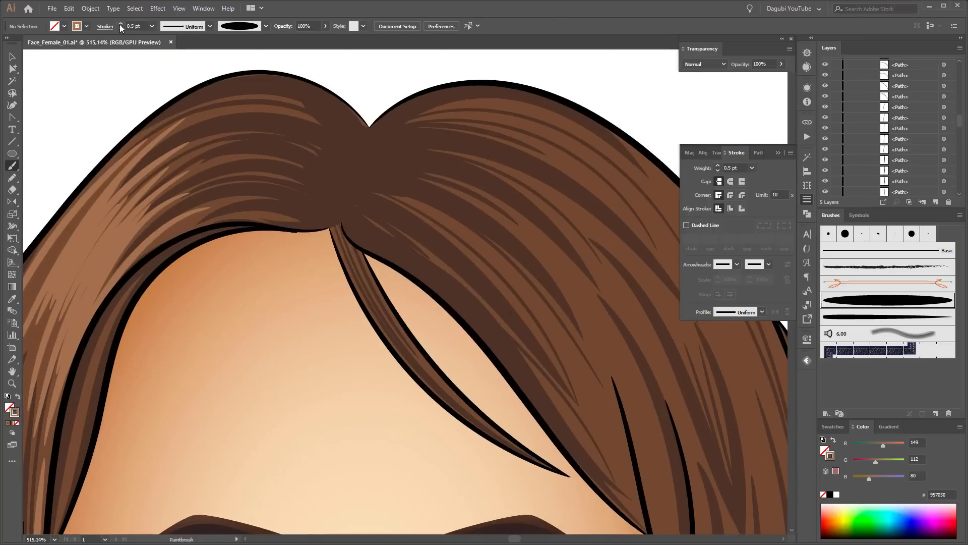
drag(469, 401, 514, 444)
drag(415, 201, 330, 150)
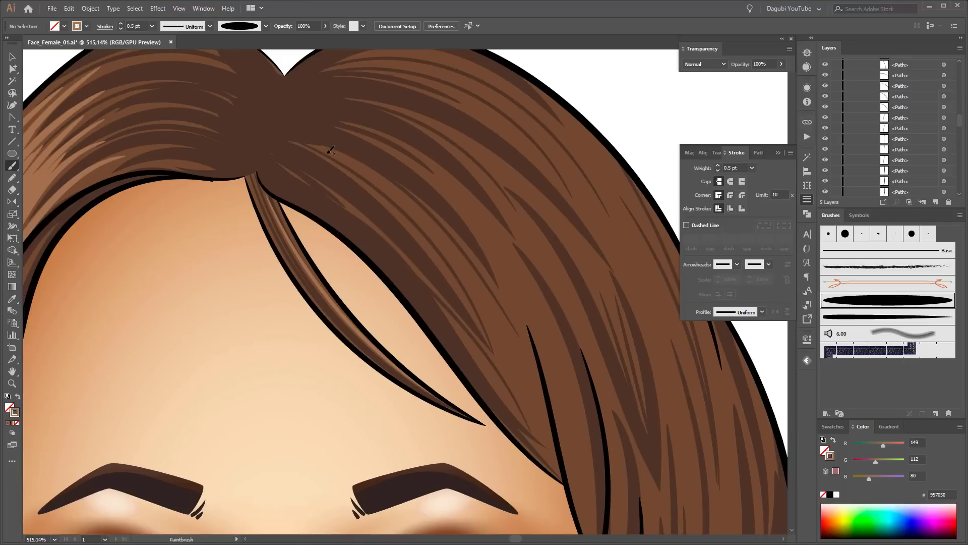
drag(476, 271, 527, 369)
drag(323, 148, 344, 154)
scroll(525, 361, up, 3)
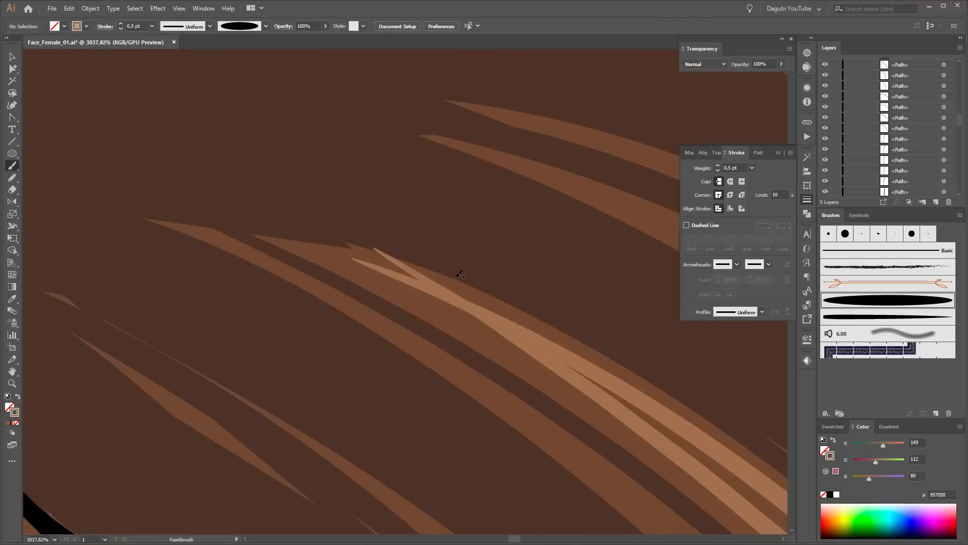
- Inspect the new highlight path with Direct Selection, then deselect it
key(a)
click(353, 264)
drag(353, 264, 443, 284)
key(ctrl+shift+a)
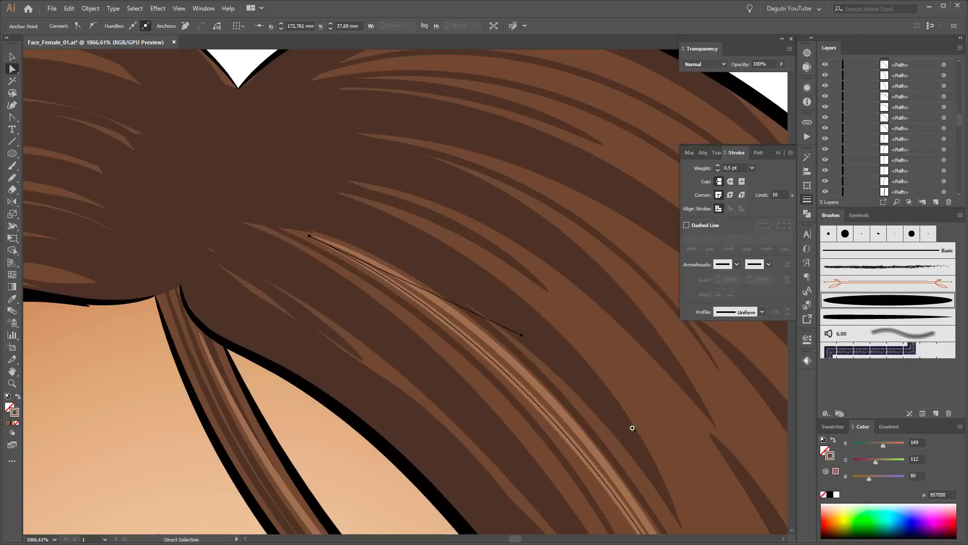
scroll(404, 212, down, 3)
key(b)
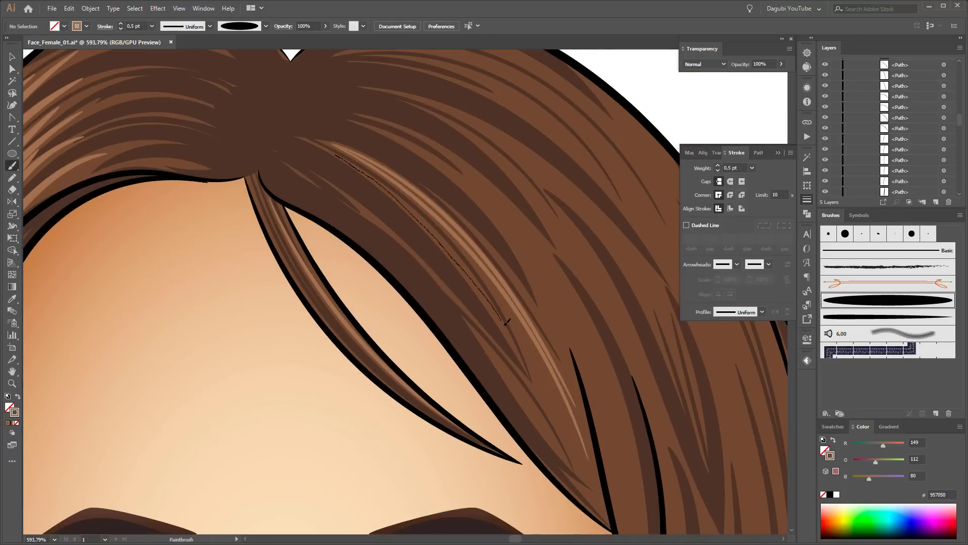
- Paint more light highlight strands across the top-right hair
drag(507, 322, 525, 368)
drag(293, 162, 316, 172)
drag(504, 341, 525, 368)
drag(472, 331, 570, 462)
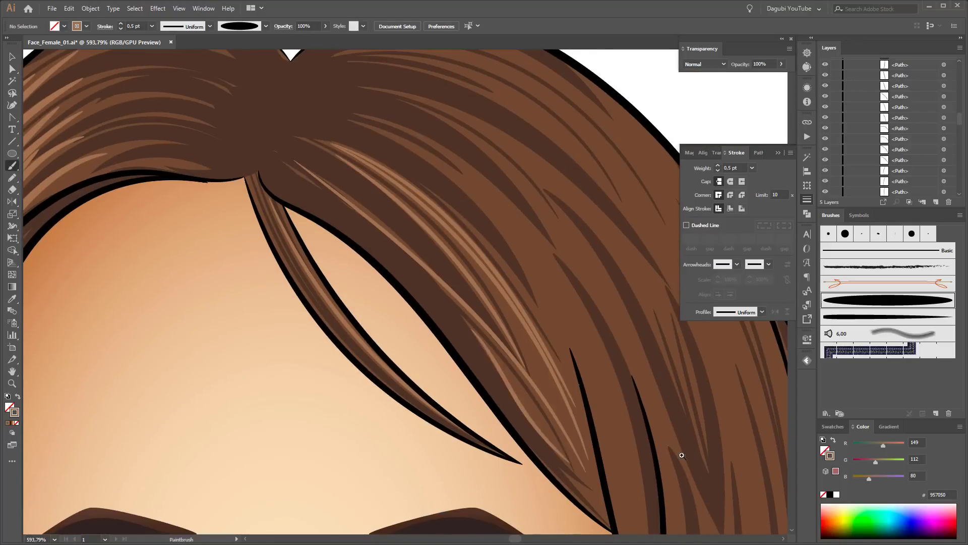
- Set stroke weight to 0,75 and paint strands along the top hair edge
scroll(677, 454, down, 3)
scroll(595, 216, up, 2)
text(0,75)
key(Return)
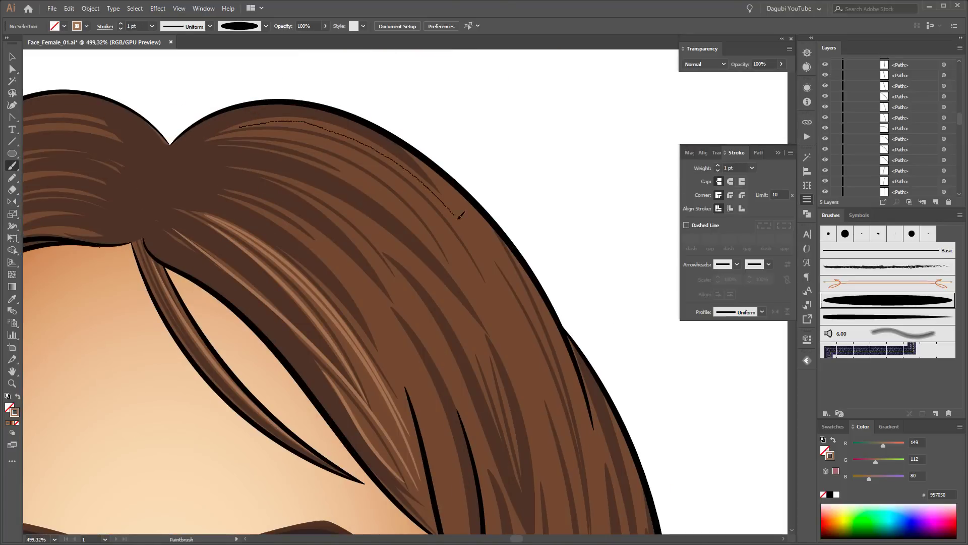
drag(459, 216, 462, 215)
mouse_move(260, 132)
mouse_down()
mouse_move(487, 282)
mouse_move(457, 262)
mouse_up()
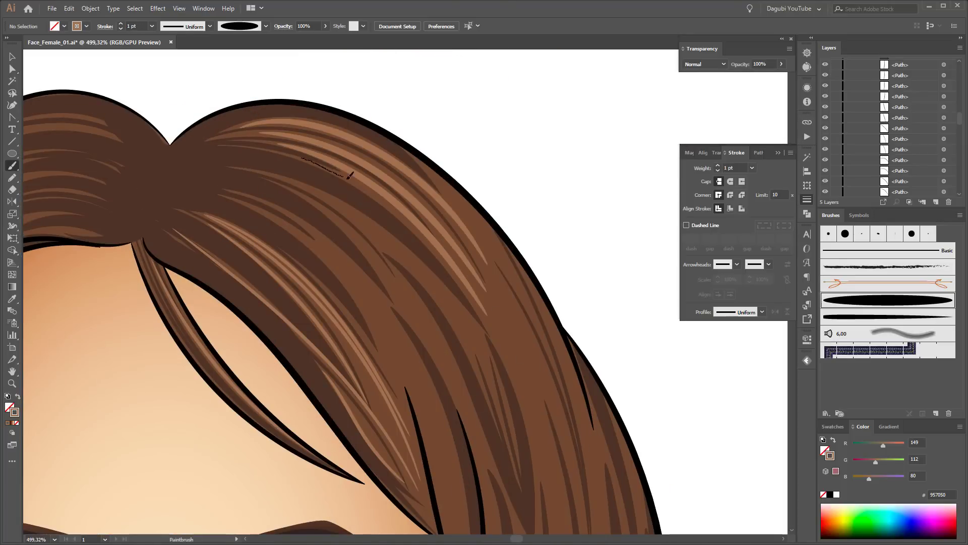
drag(301, 148, 439, 247)
drag(512, 262, 513, 263)
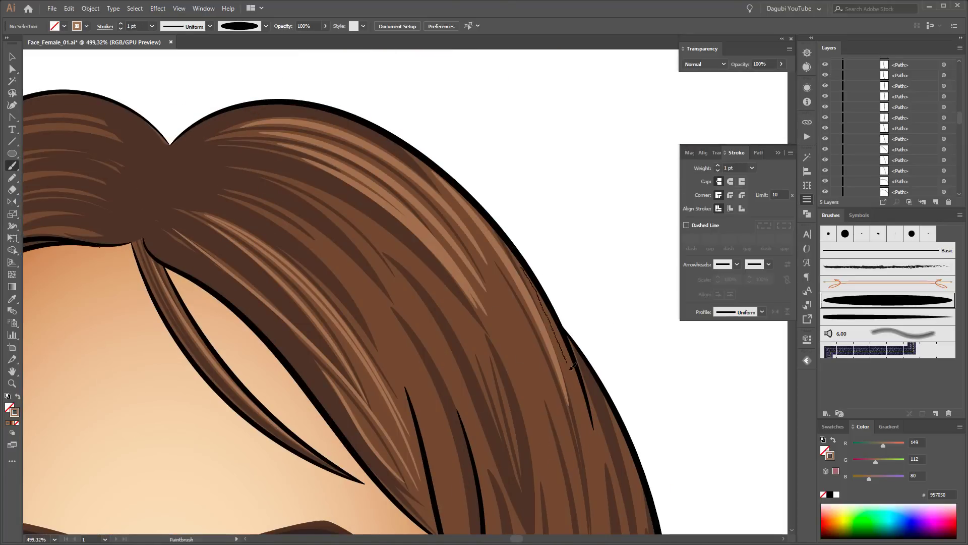
drag(572, 366, 572, 368)
- Paint highlight strands over the right hair, the forehead fringe and above the ear
key(ctrl+0)
scroll(373, 134, up, 5)
drag(493, 254, 493, 255)
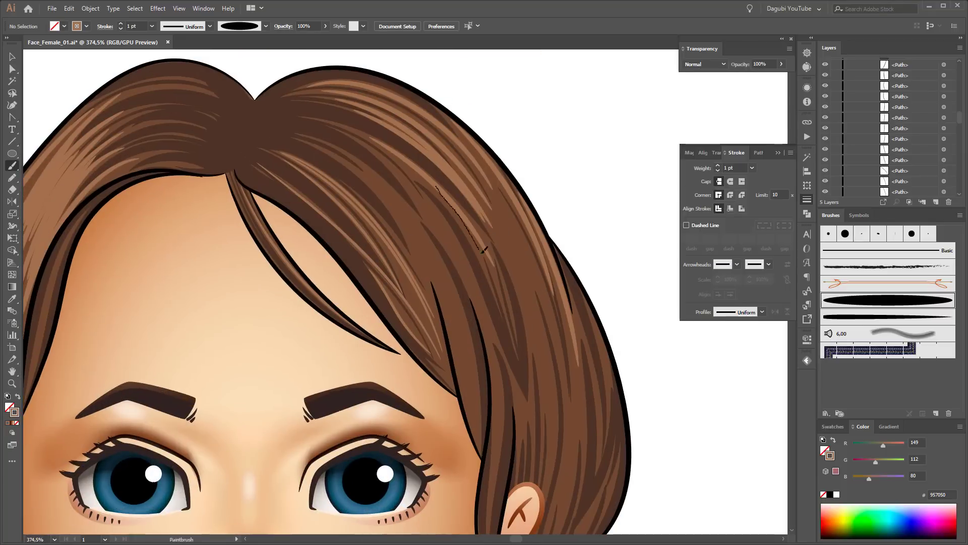
drag(436, 184, 522, 337)
drag(453, 201, 469, 216)
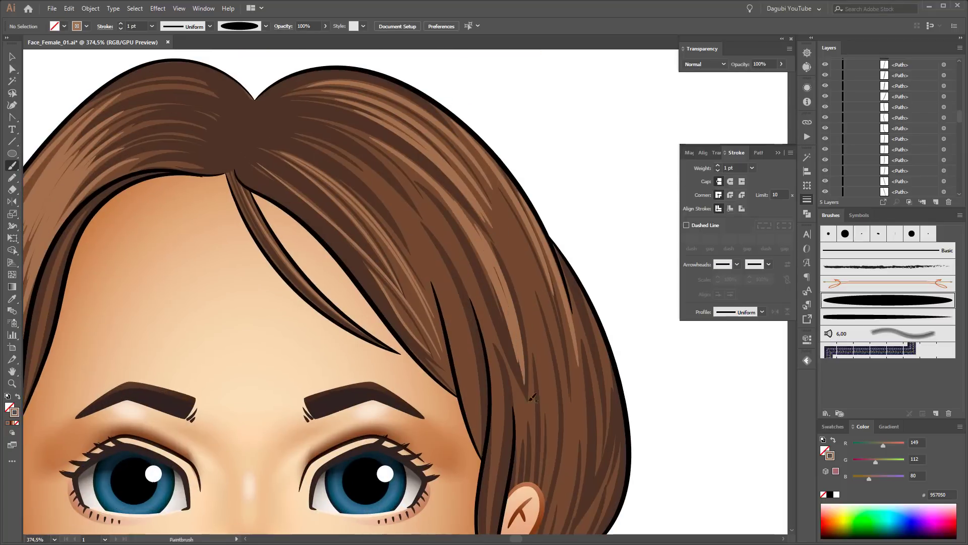
drag(471, 278, 454, 183)
drag(484, 342, 478, 433)
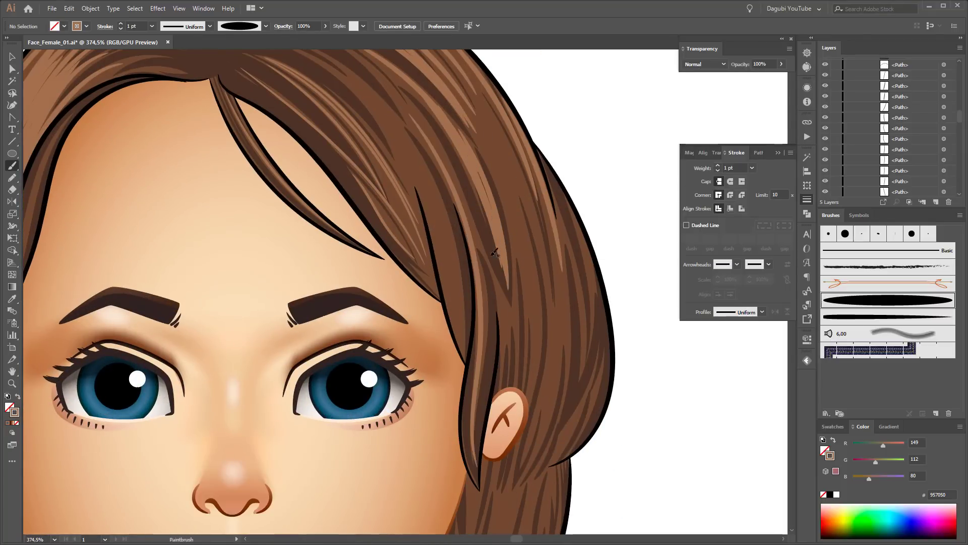
drag(427, 163, 426, 163)
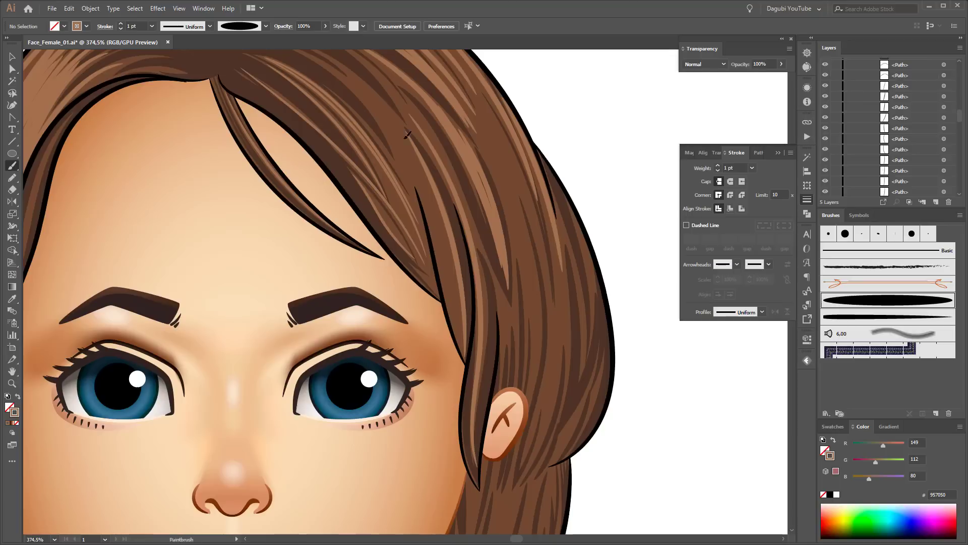
drag(463, 338, 463, 339)
drag(542, 348, 542, 349)
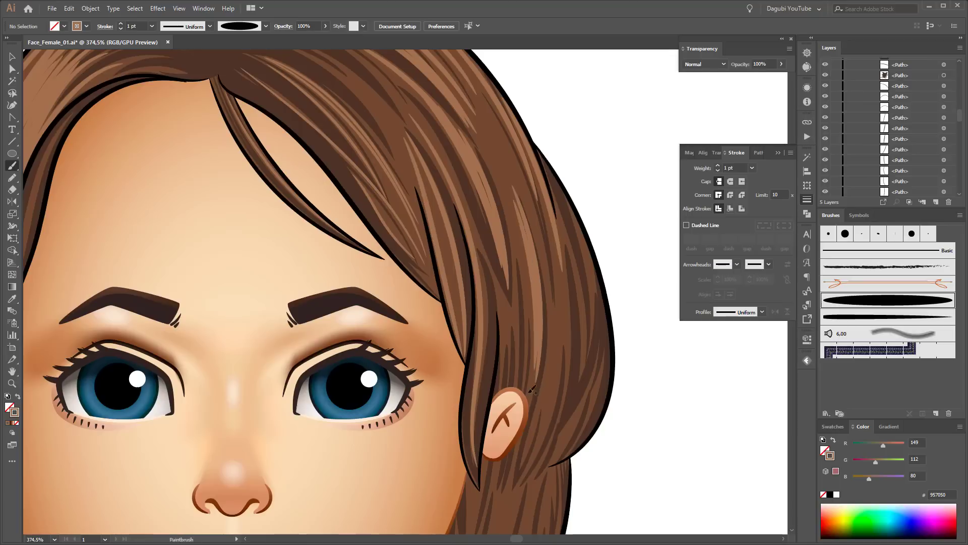
mouse_move(517, 224)
mouse_down()
mouse_move(528, 347)
mouse_move(564, 353)
mouse_up()
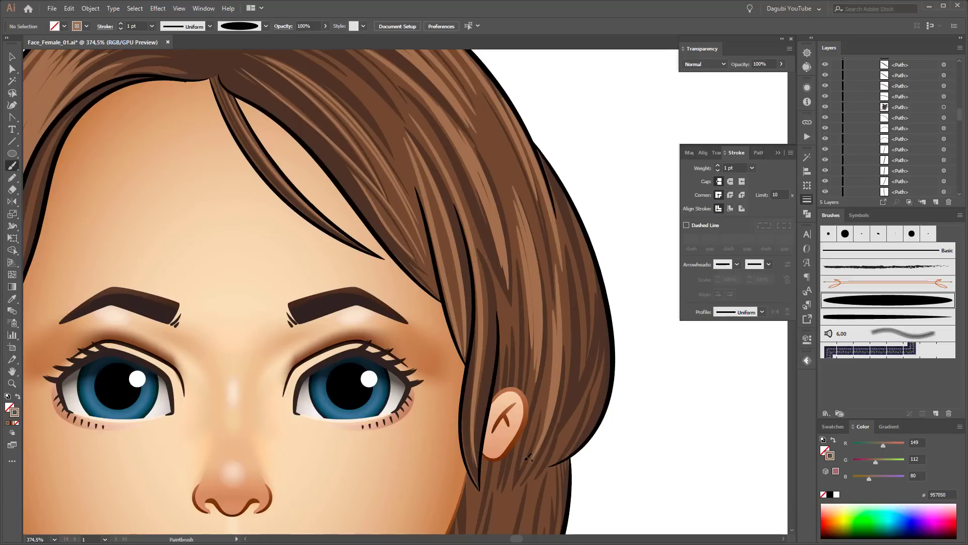
- Paint highlight strands down the lower right hair toward its ends
key(ctrl+0)
scroll(607, 318, up, 5)
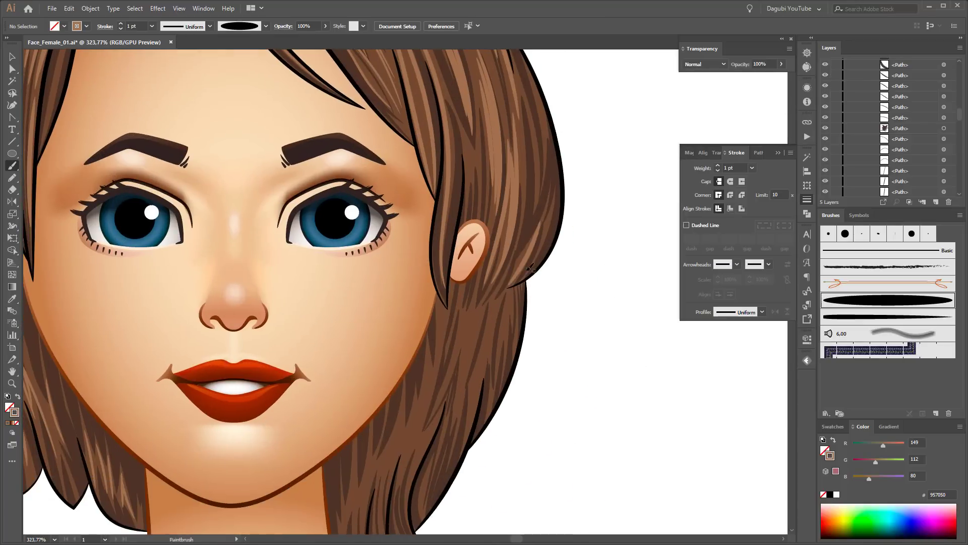
drag(566, 385, 594, 276)
drag(492, 204, 459, 325)
mouse_move(493, 222)
mouse_down()
mouse_move(462, 318)
mouse_move(482, 328)
mouse_up()
drag(515, 262, 504, 312)
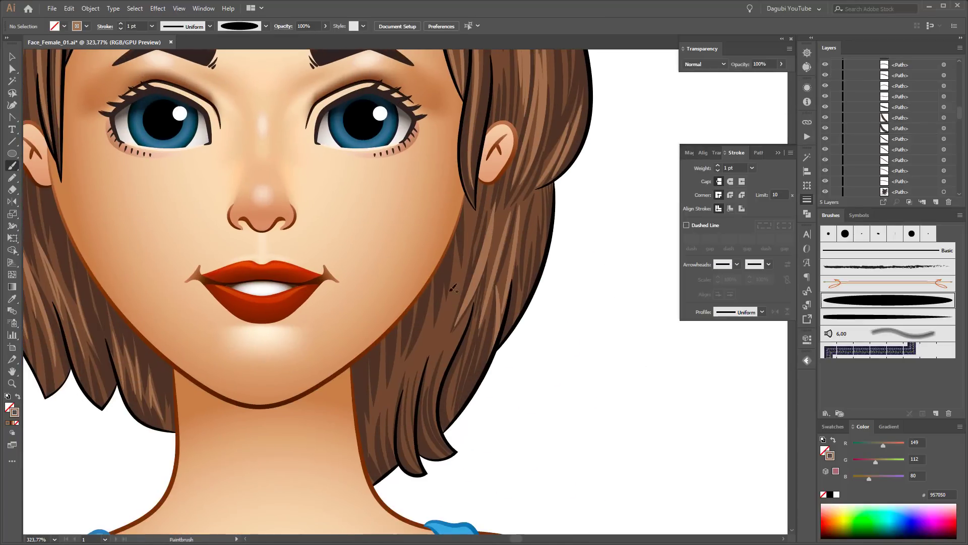
drag(456, 265, 437, 362)
drag(444, 307, 423, 386)
drag(431, 312, 408, 398)
- Add strands beside the jaw, along the hair edge by the ear, and on the hair top
key(ctrl+0)
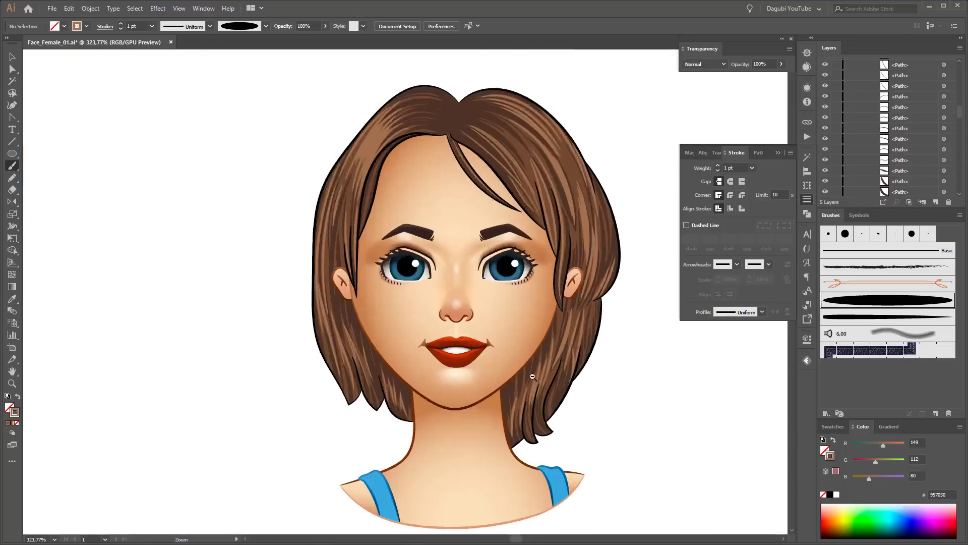
scroll(146, 76, up, 3)
drag(485, 358, 510, 358)
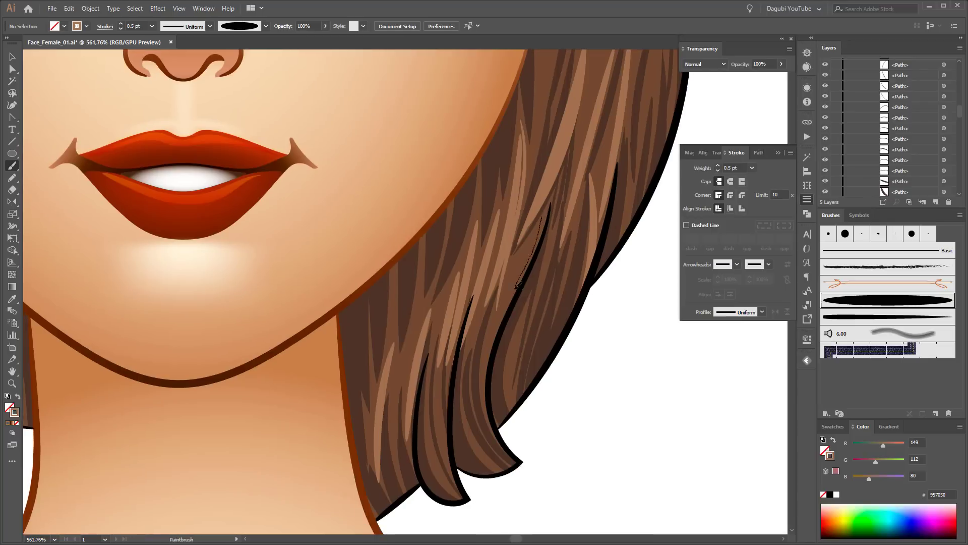
drag(476, 323, 464, 382)
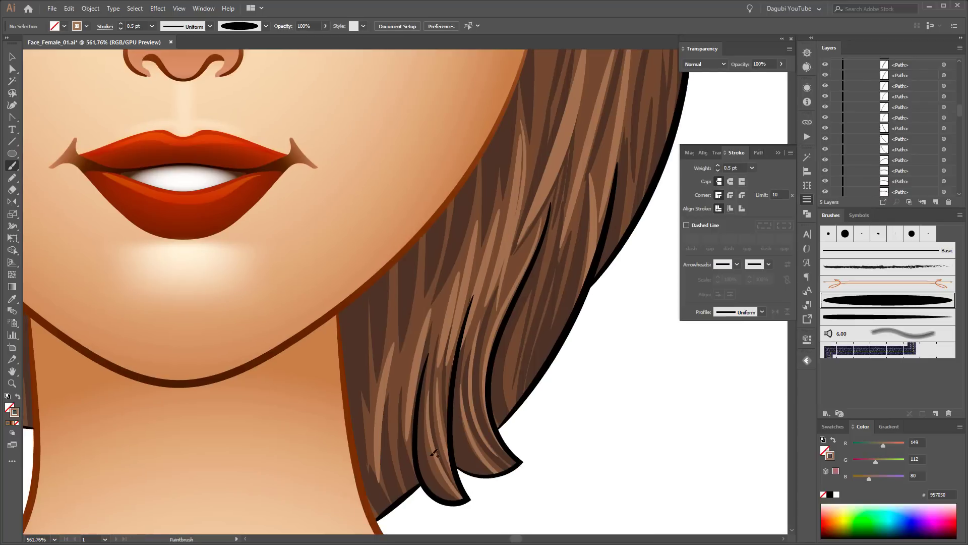
drag(585, 330, 479, 452)
drag(484, 431, 502, 353)
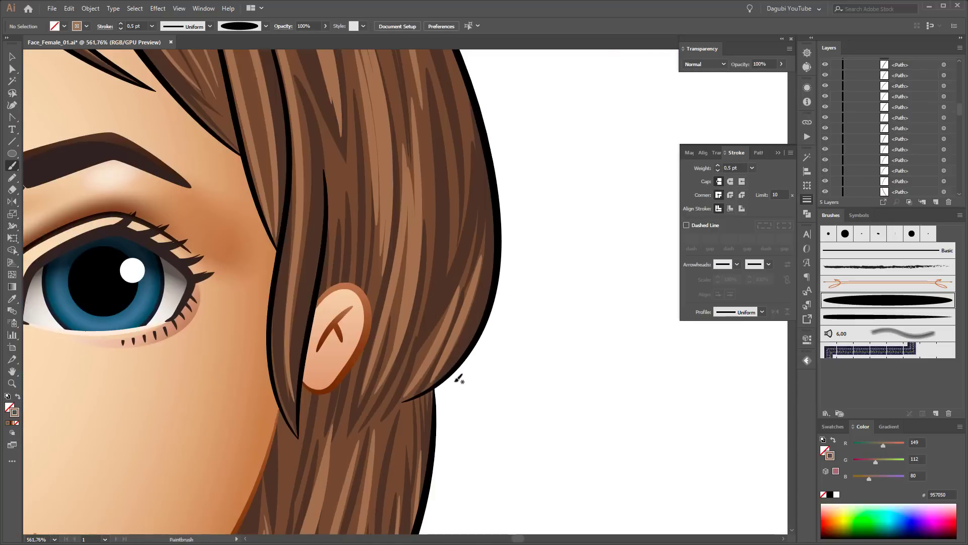
scroll(458, 378, up, 5)
alt+scroll(534, 262, down, 2)
drag(479, 142, 462, 515)
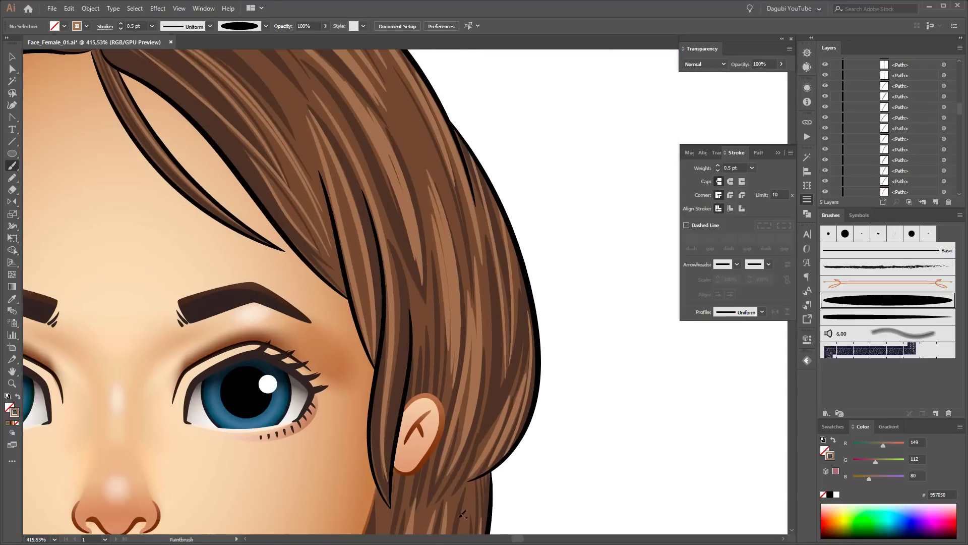
alt+scroll(462, 514, down, 5)
alt+scroll(466, 274, up, 5)
drag(337, 218, 337, 218)
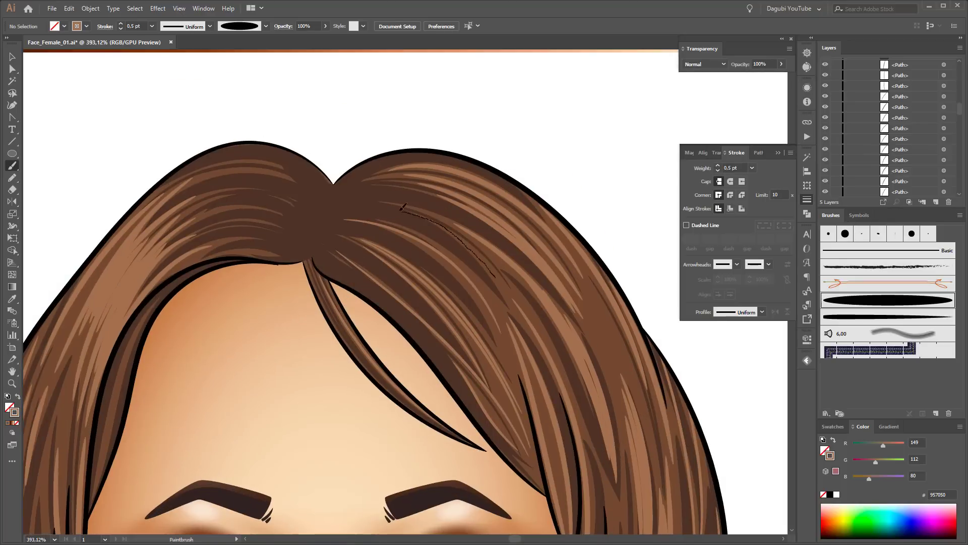
drag(497, 278, 343, 204)
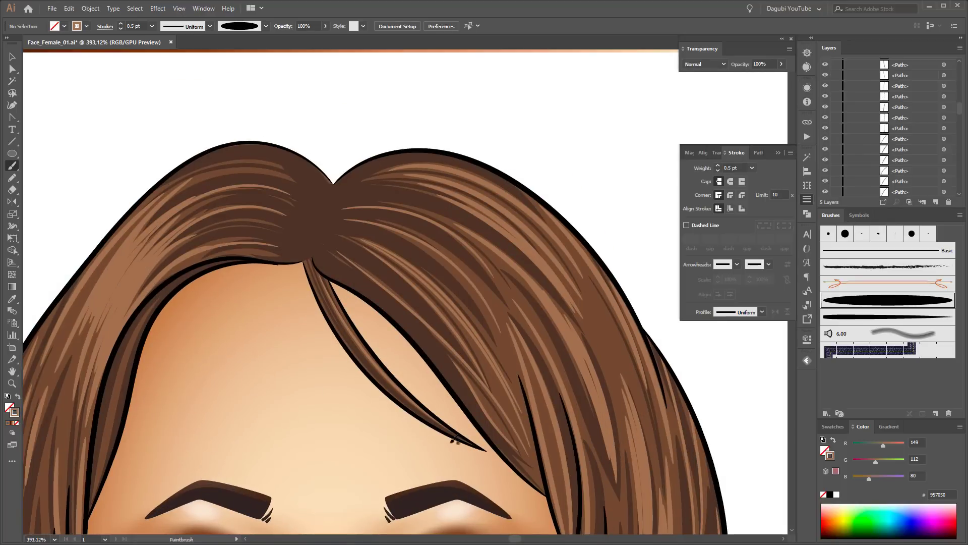
- Magic Wand the same-colour highlight strands and lower their Brightness in Recolor Artwork
alt+scroll(607, 331, down, 5)
alt+scroll(625, 310, up, 4)
key(y)
key(Return)
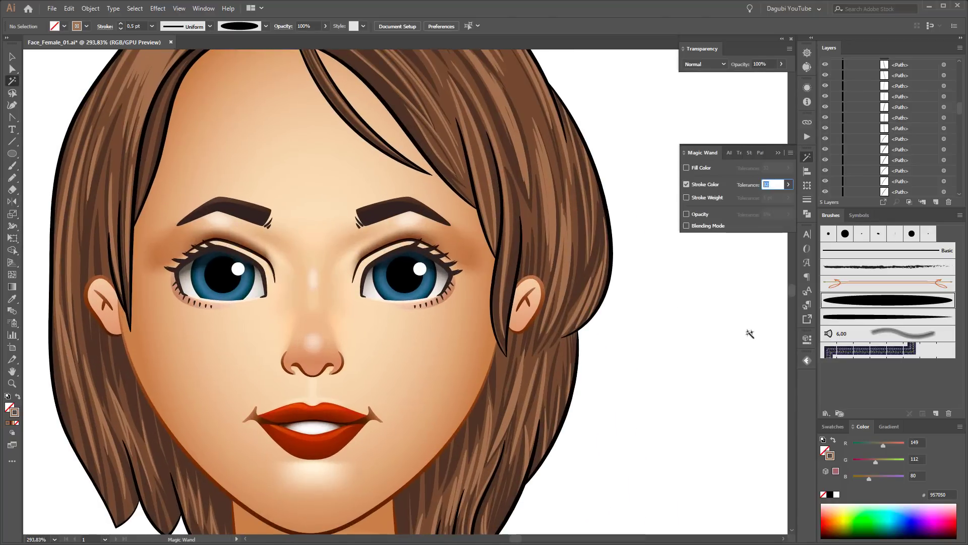
click(580, 227)
alt+scroll(720, 348, down, 3)
click(381, 25)
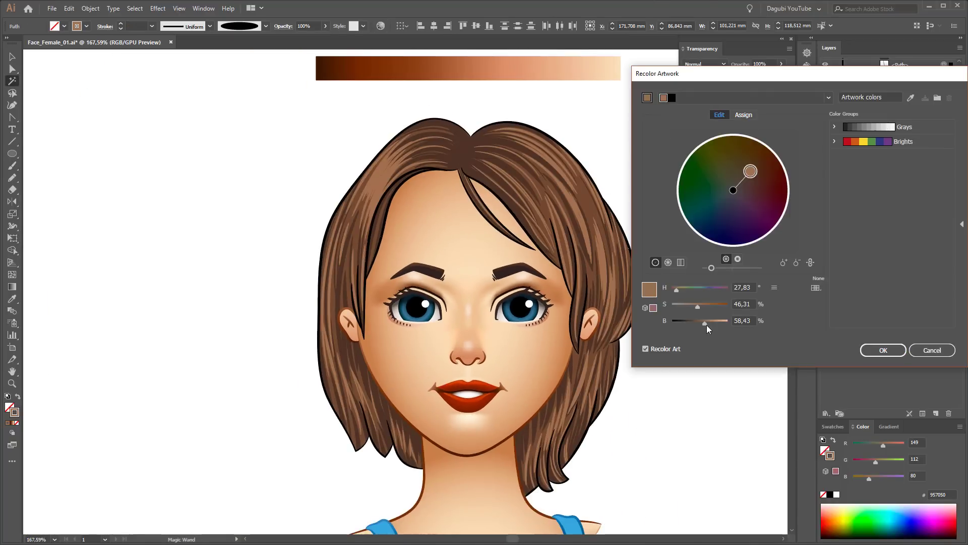
drag(708, 329, 703, 334)
key(Return)
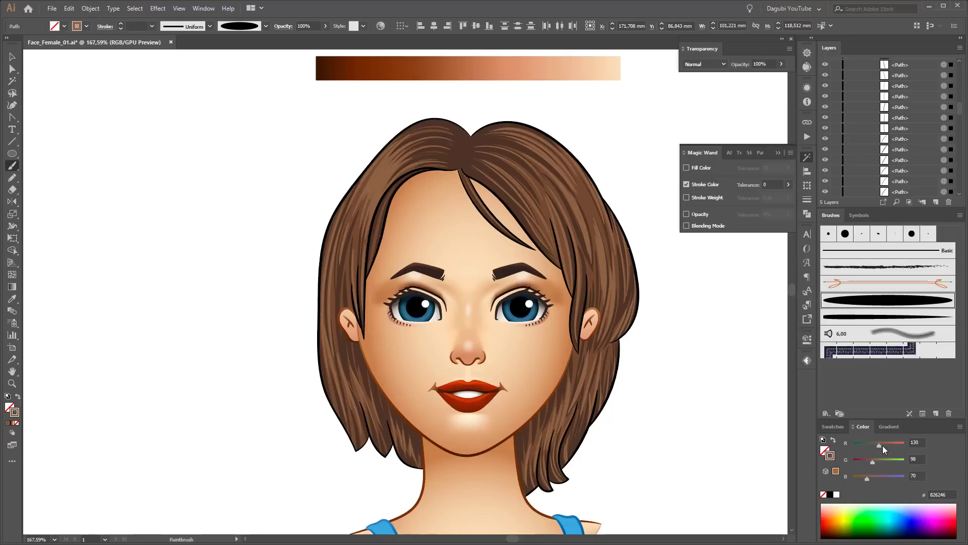
key(ctrl+shift+a)
drag(883, 449, 887, 449)
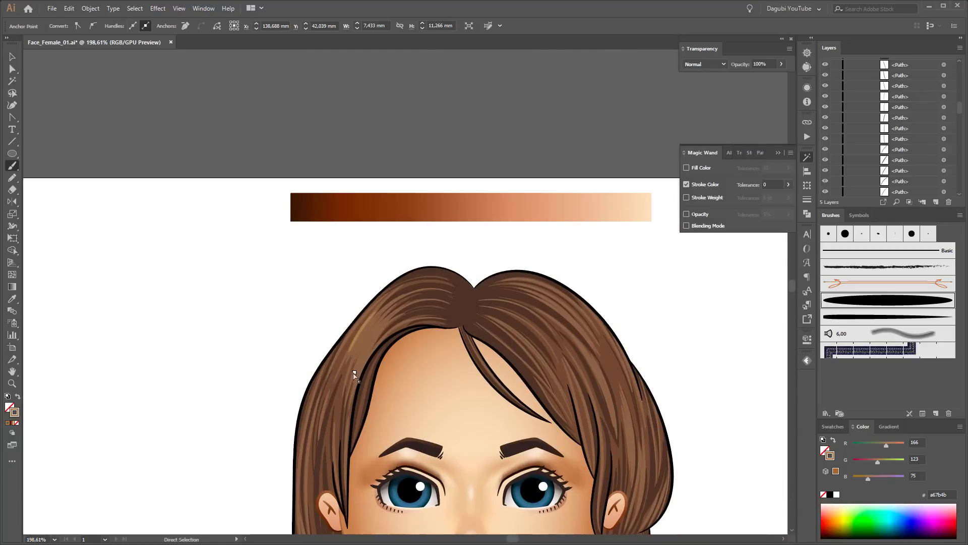
- Sample a brown from the gradient bar and paint a softer-brown strand over the left hair
key(i)
click(525, 205)
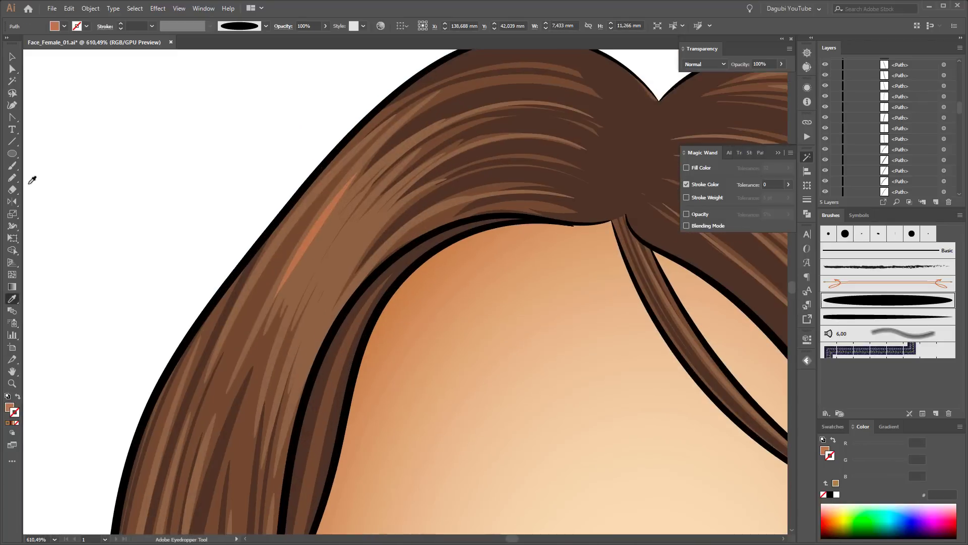
key(b)
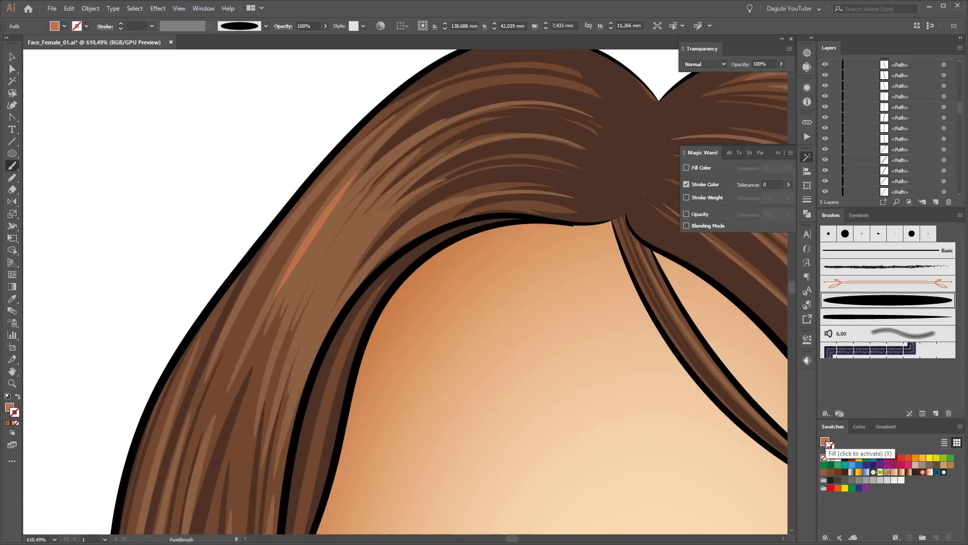
drag(274, 298, 358, 171)
drag(888, 450, 879, 461)
drag(869, 478, 873, 480)
key(Delete)
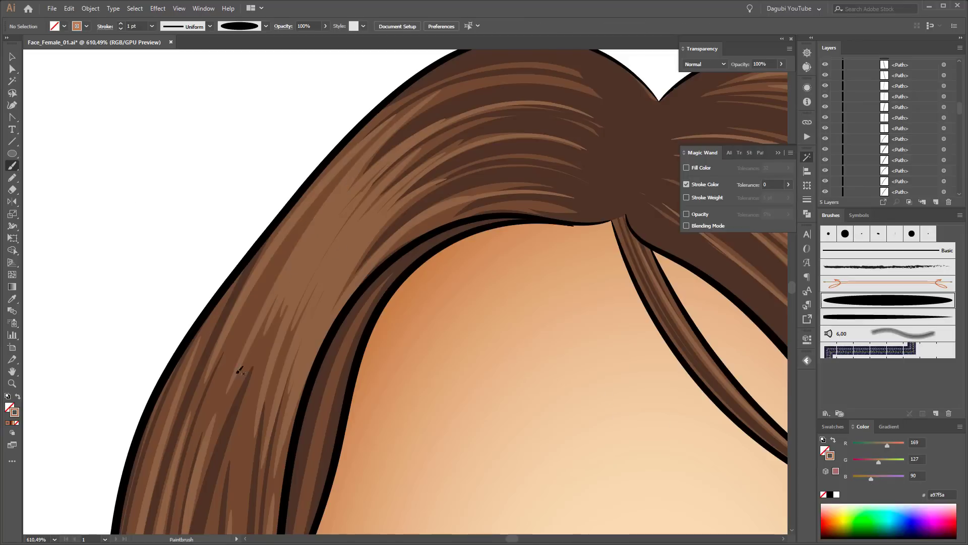
drag(240, 371, 371, 153)
drag(887, 445, 886, 449)
key(ctrl+shift+a)
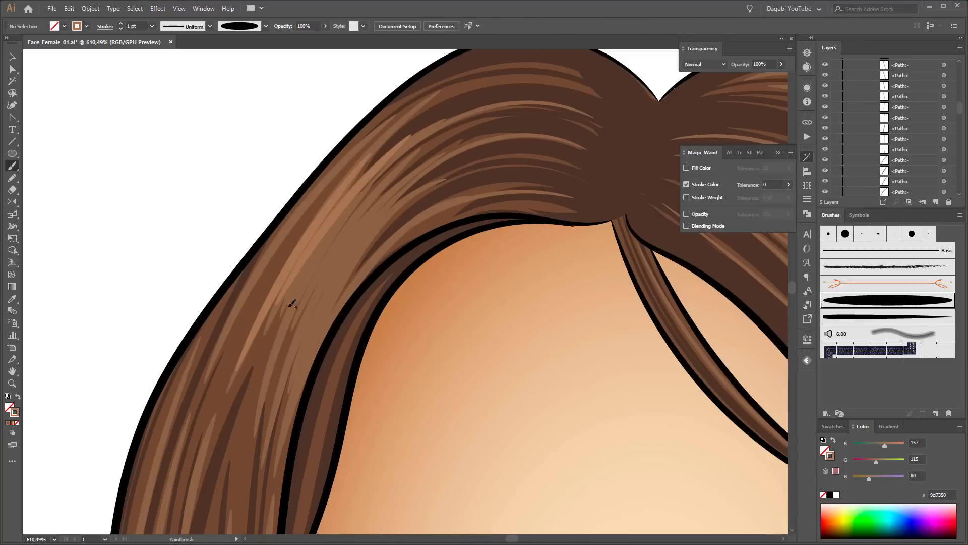
- Paint brown strands over the left hair, beside the left ear and the lower hair
key(ctrl+0)
scroll(534, 265, up, 4)
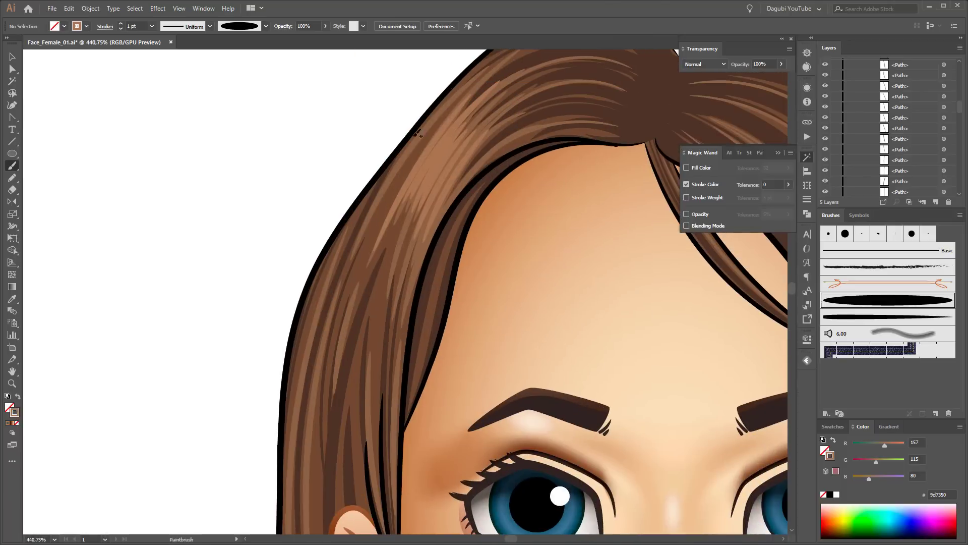
drag(296, 426, 297, 427)
scroll(297, 427, down, 3)
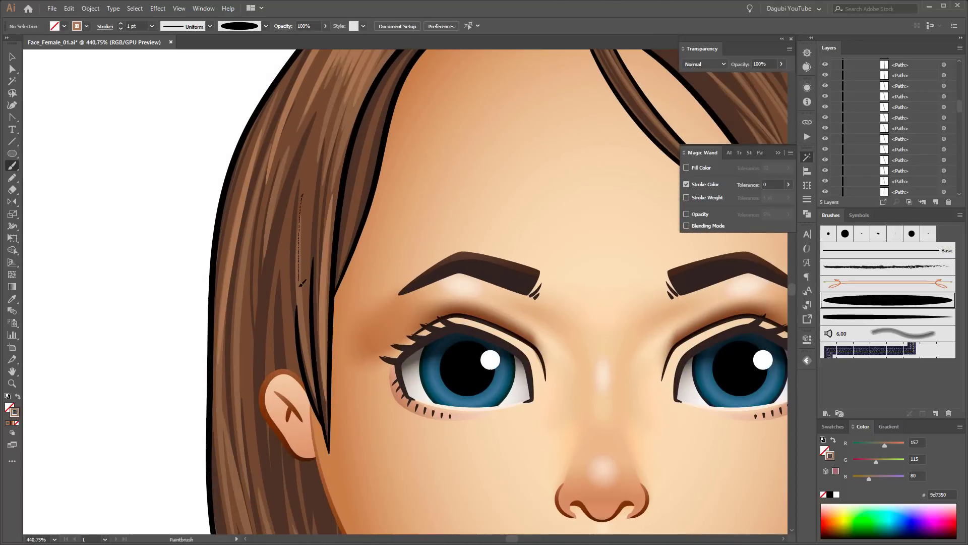
drag(299, 171, 292, 378)
scroll(295, 377, down, 5)
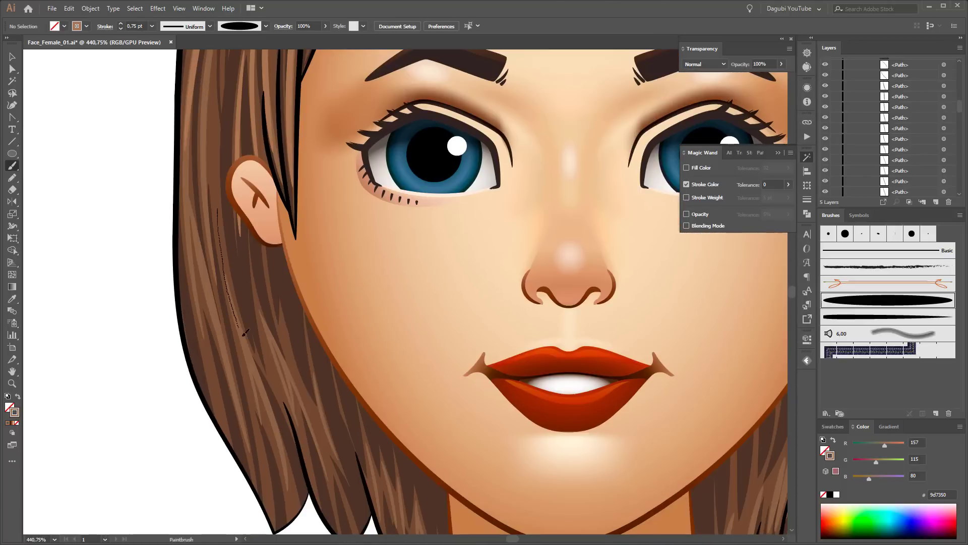
drag(186, 120, 207, 273)
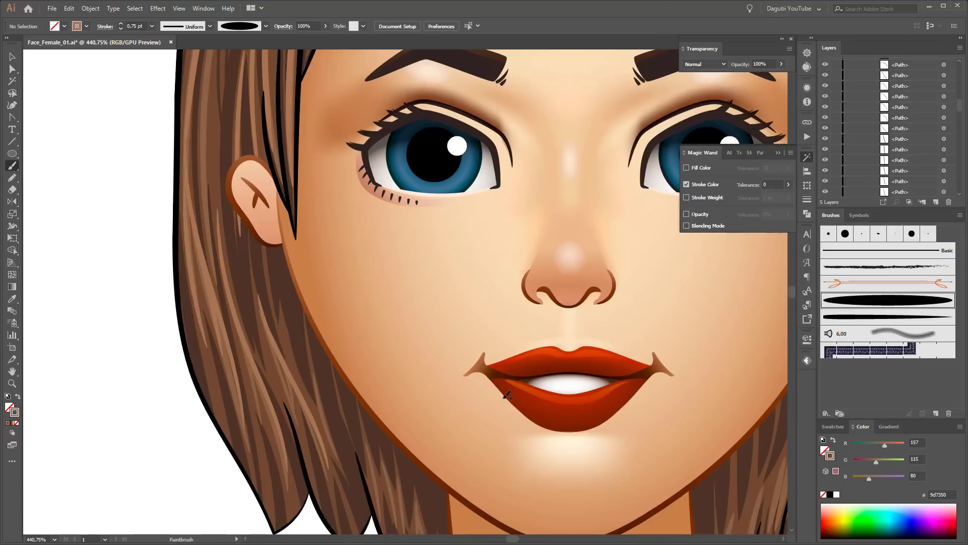
scroll(207, 272, down, 5)
scroll(385, 324, up, 5)
drag(248, 177, 300, 309)
drag(352, 313, 367, 381)
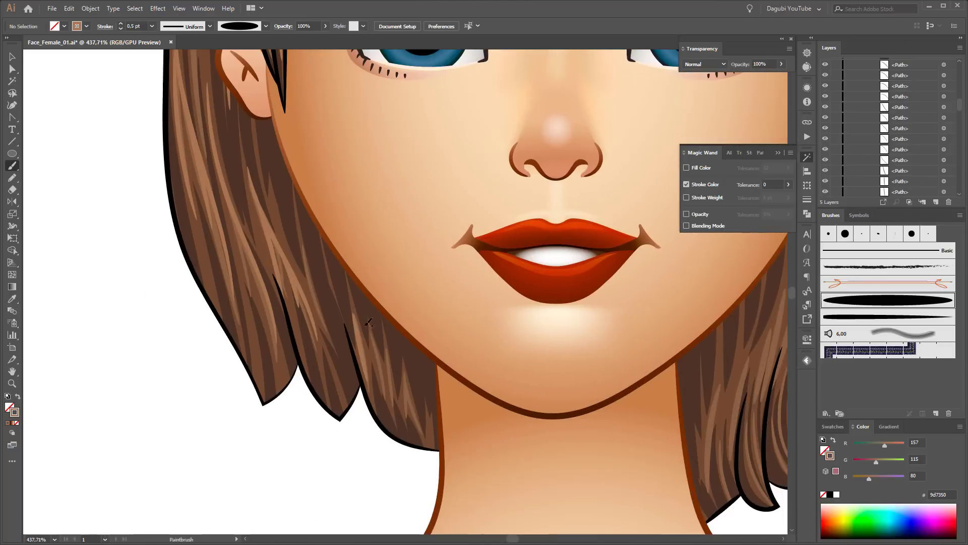
- Paint brown strands on the right hair, beside the right ear and upper right
scroll(638, 428, down, 4)
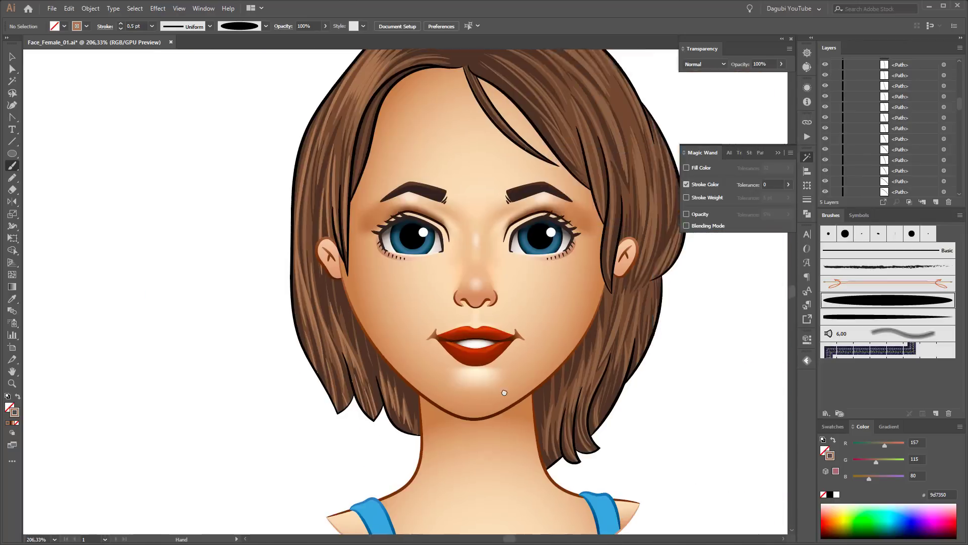
scroll(536, 304, up, 2)
drag(531, 384, 536, 305)
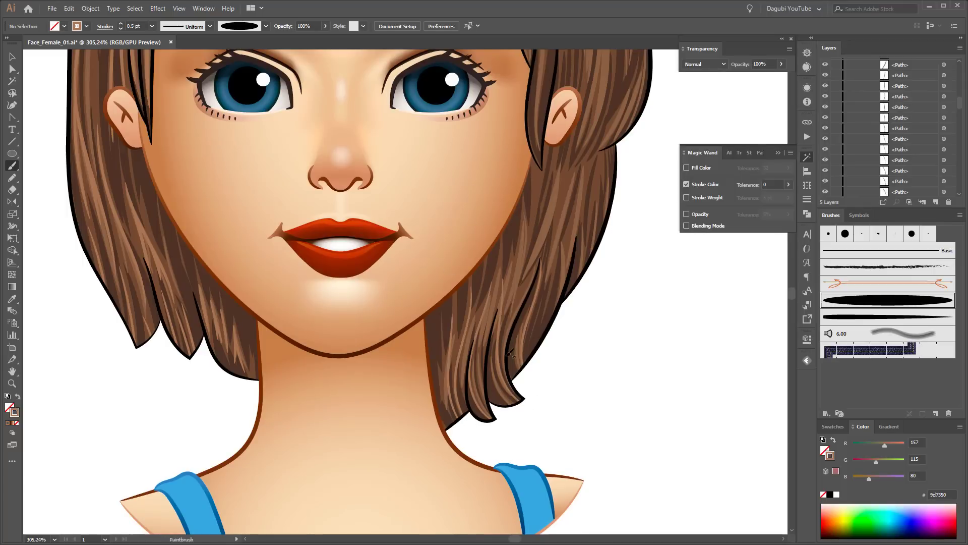
scroll(535, 222, up, 1)
drag(566, 144, 560, 188)
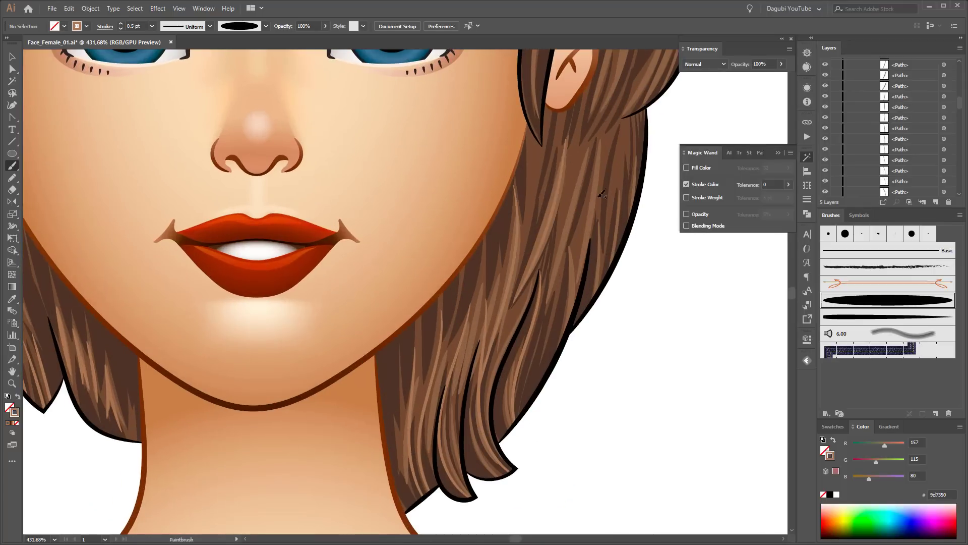
scroll(625, 256, down, 3)
scroll(573, 336, up, 2)
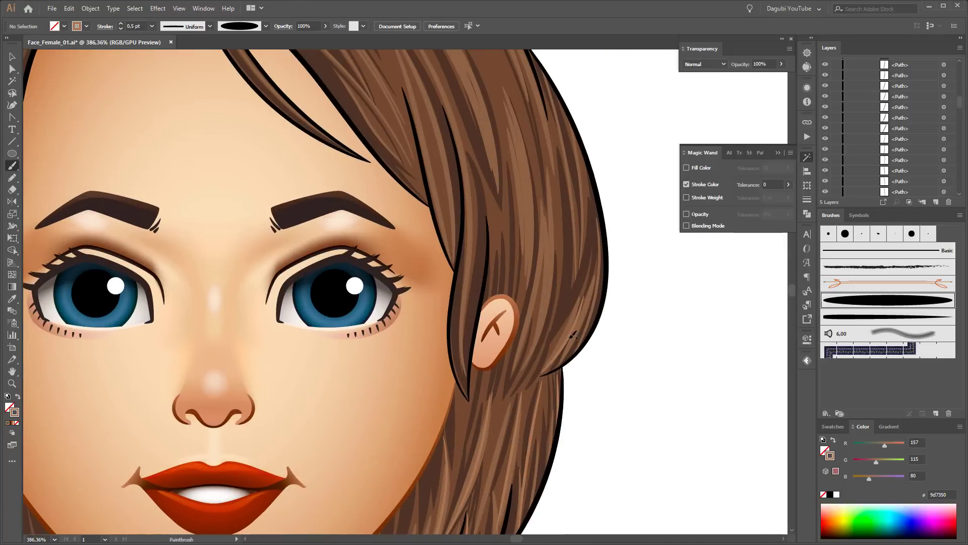
drag(518, 115, 514, 114)
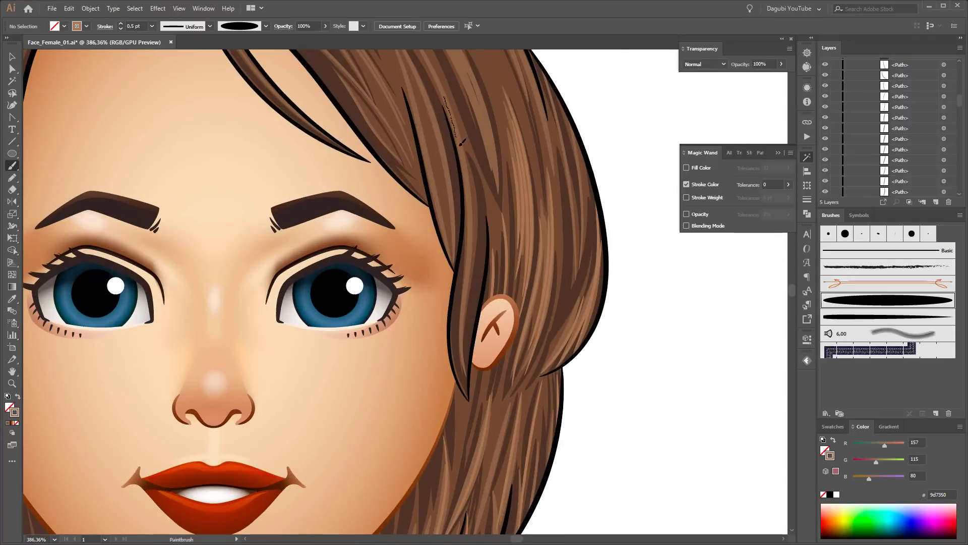
drag(460, 143, 460, 144)
scroll(432, 156, down, 3)
scroll(384, 165, up, 3)
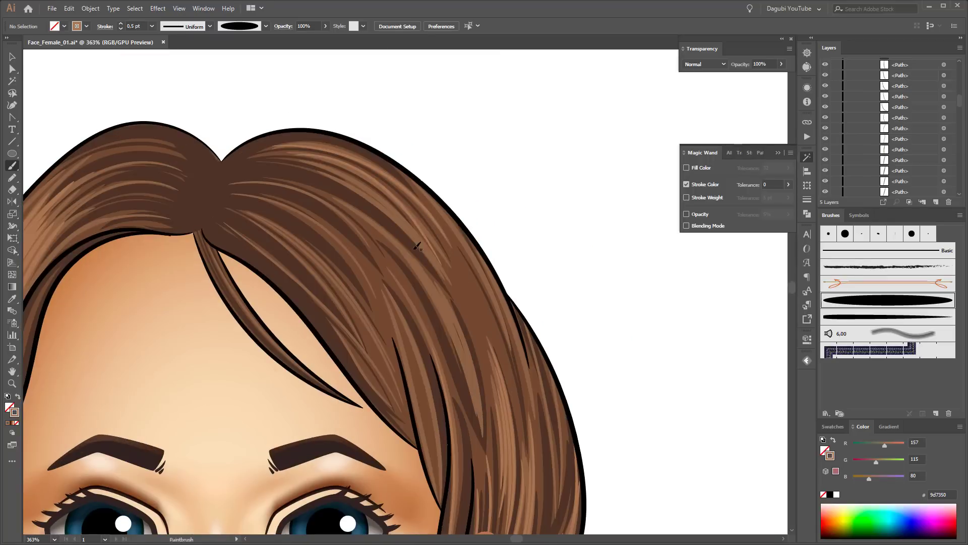
- Paint brown strands along the top and upper hair
drag(437, 283, 438, 281)
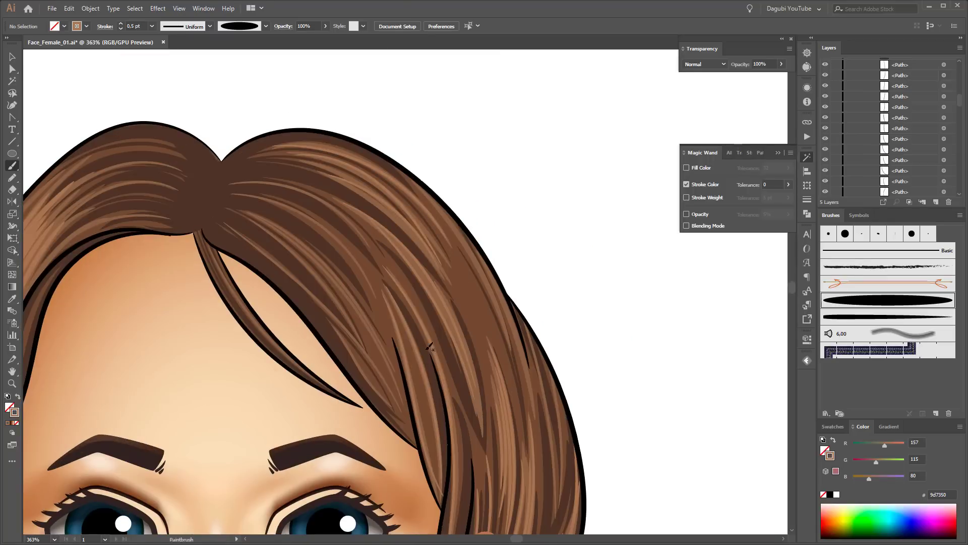
drag(327, 309, 328, 308)
drag(307, 141, 446, 230)
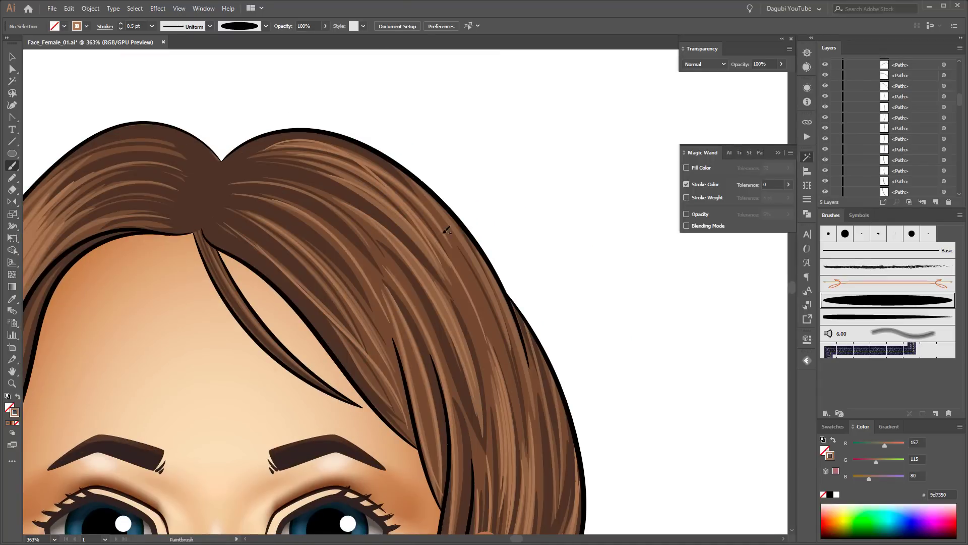
scroll(575, 248, down, 5)
scroll(575, 249, up, 1)
scroll(580, 272, up, 1)
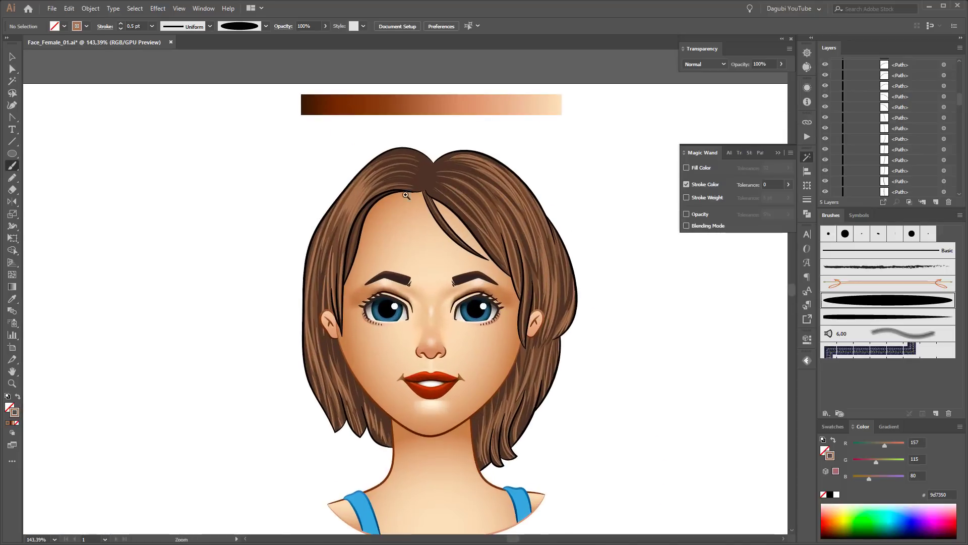
scroll(583, 292, up, 4)
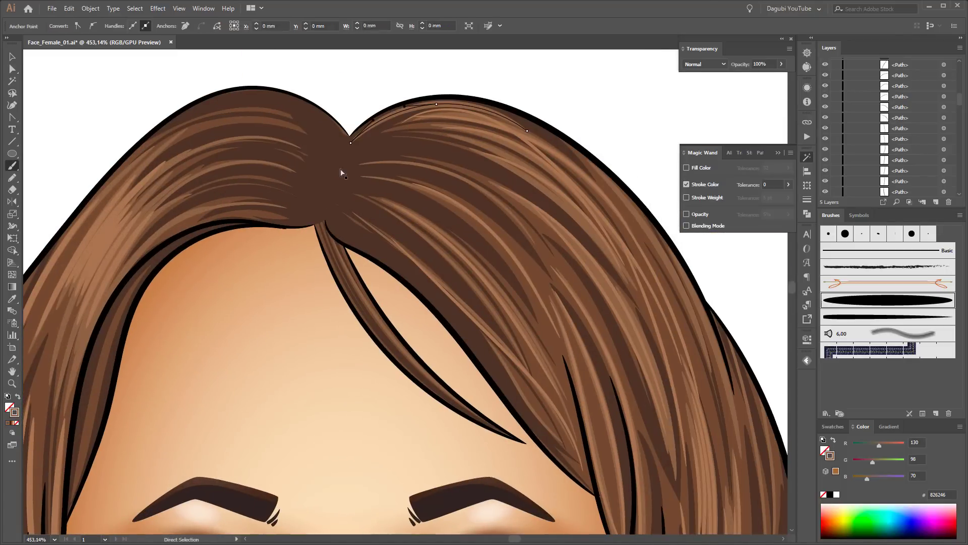
- Paint more fine strands across the crown and top-left hair
key(v)
click(353, 138)
click(807, 200)
key(ctrl+shift+a)
key(b)
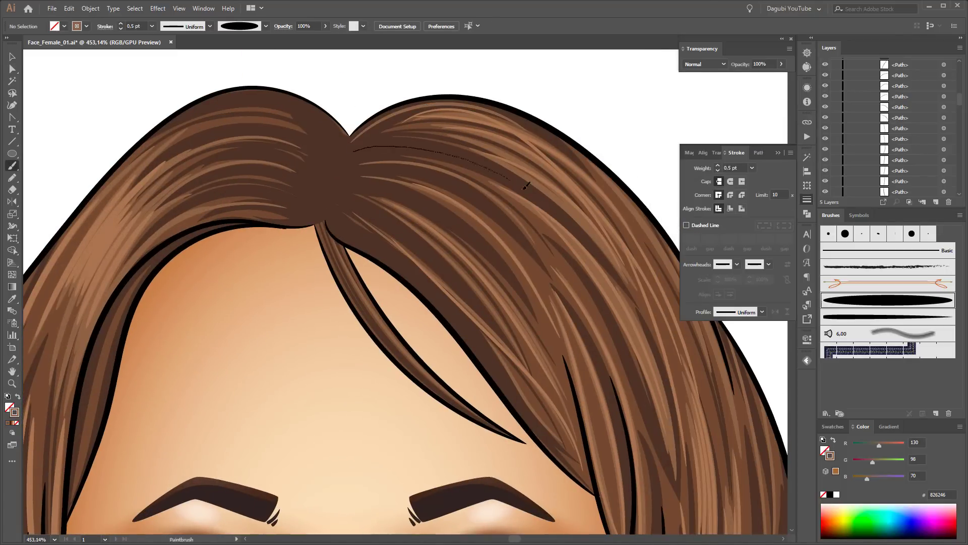
drag(525, 186, 557, 218)
drag(348, 169, 510, 265)
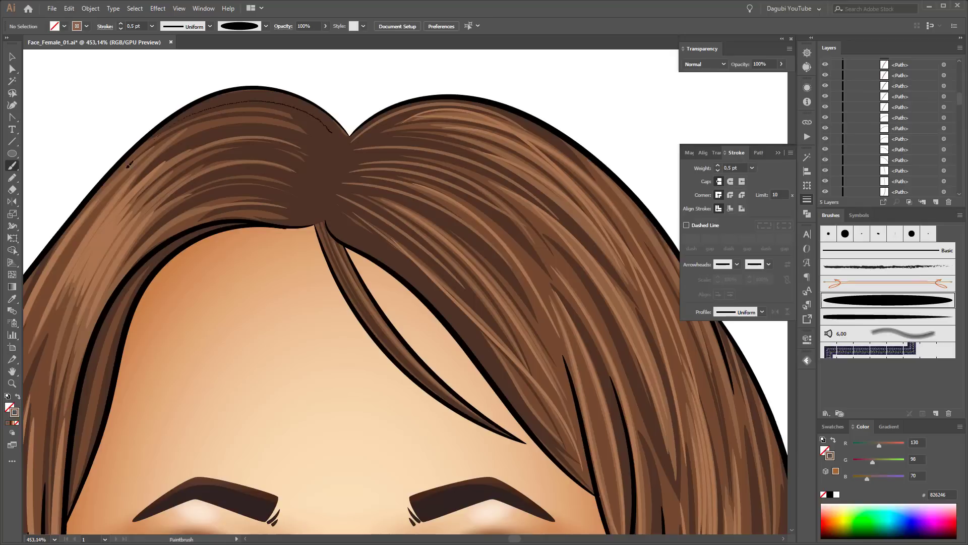
drag(129, 165, 129, 165)
- Set the Magic Wand matching options and select the hair shapes sharing the same colour
double_click(13, 80)
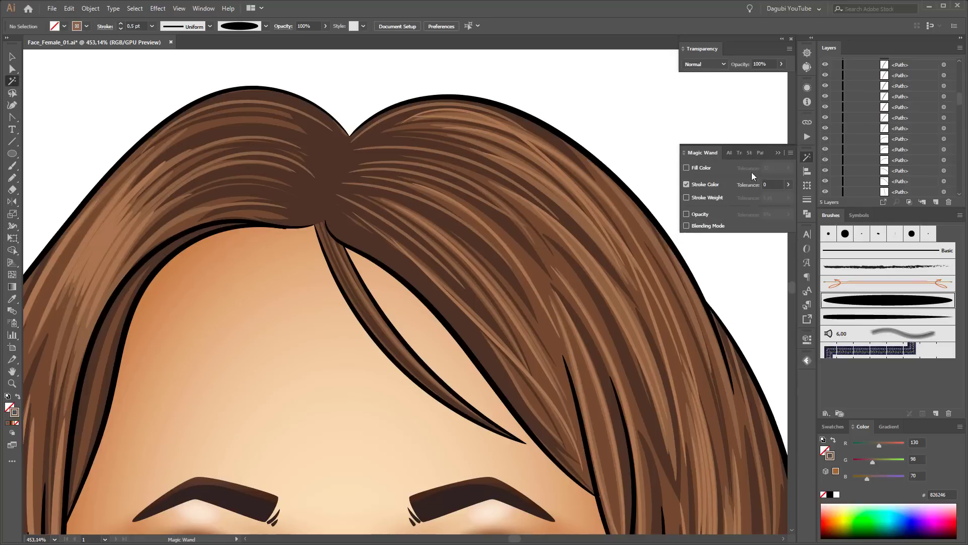
click(626, 185)
scroll(625, 432, down, 5)
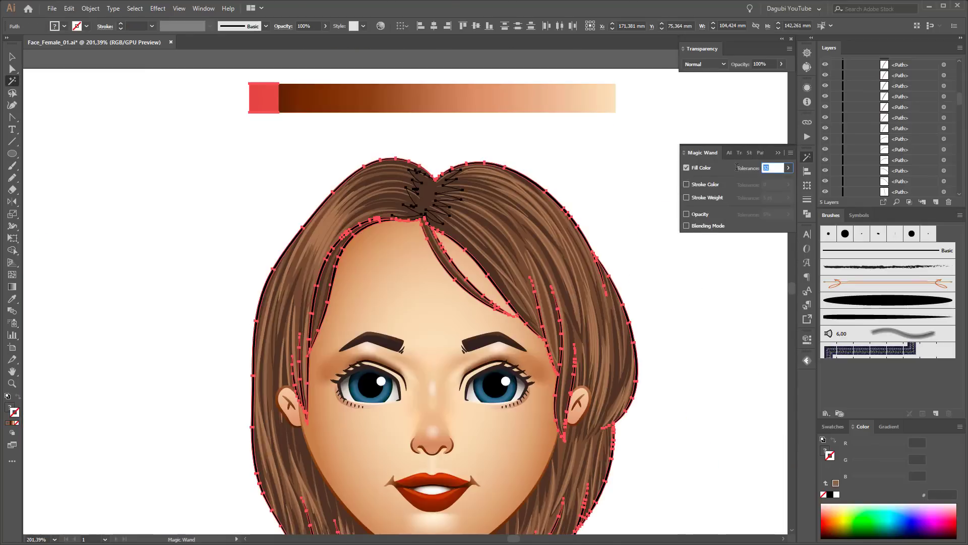
text(0)
scroll(699, 328, down, 3)
click(679, 348)
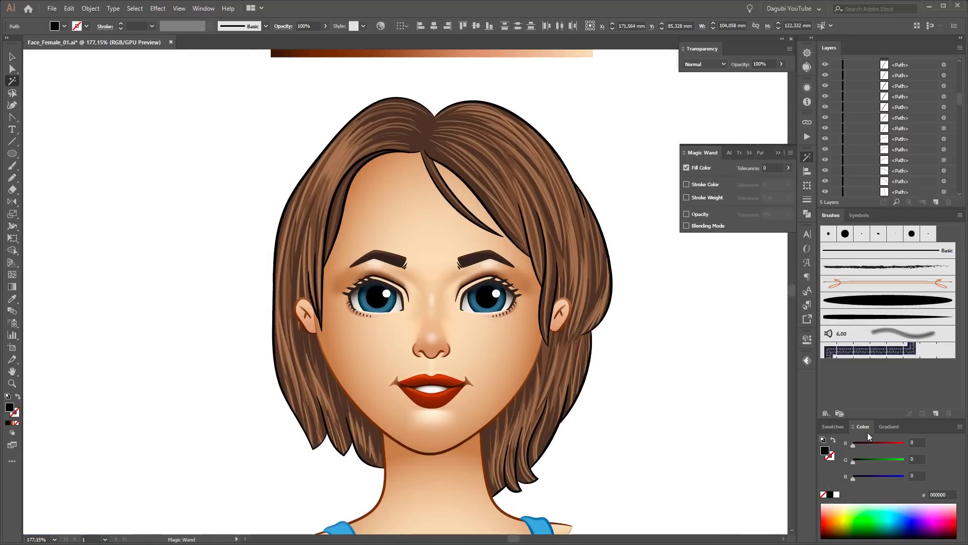
scroll(649, 309, up, 8)
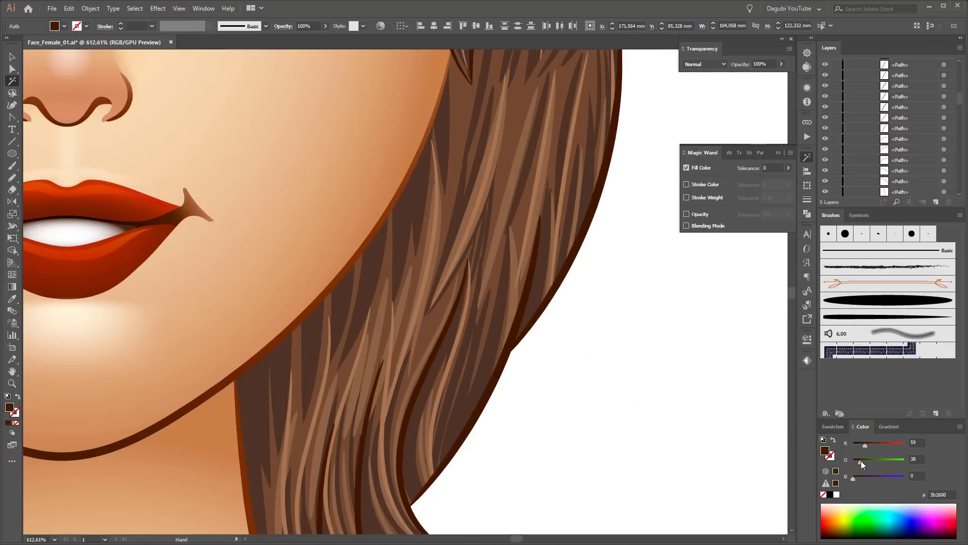
click(857, 478)
scroll(608, 385, down, 2)
scroll(619, 391, down, 3)
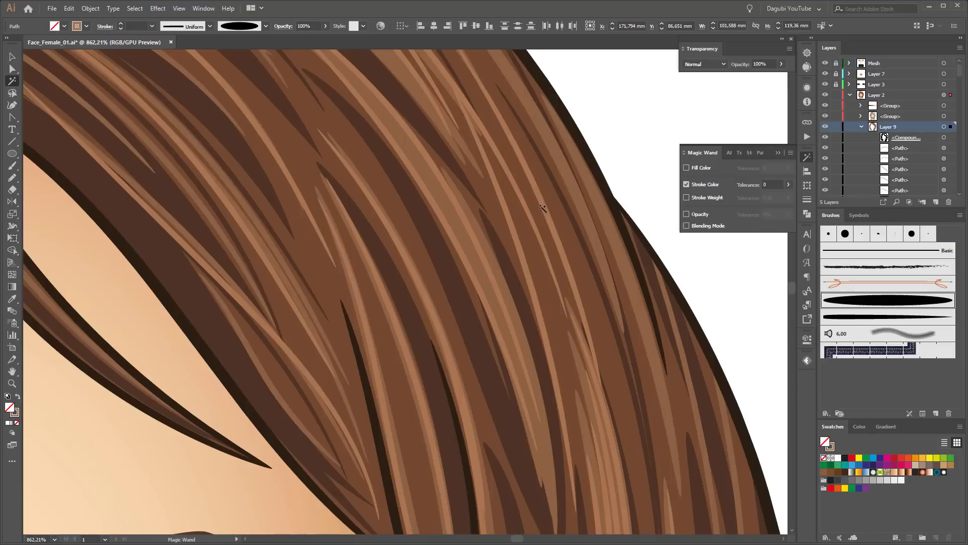
- Expand the same-stroke hair strands into filled shapes and combine them into a compound path
click(542, 208)
click(90, 8)
click(116, 121)
click(91, 8)
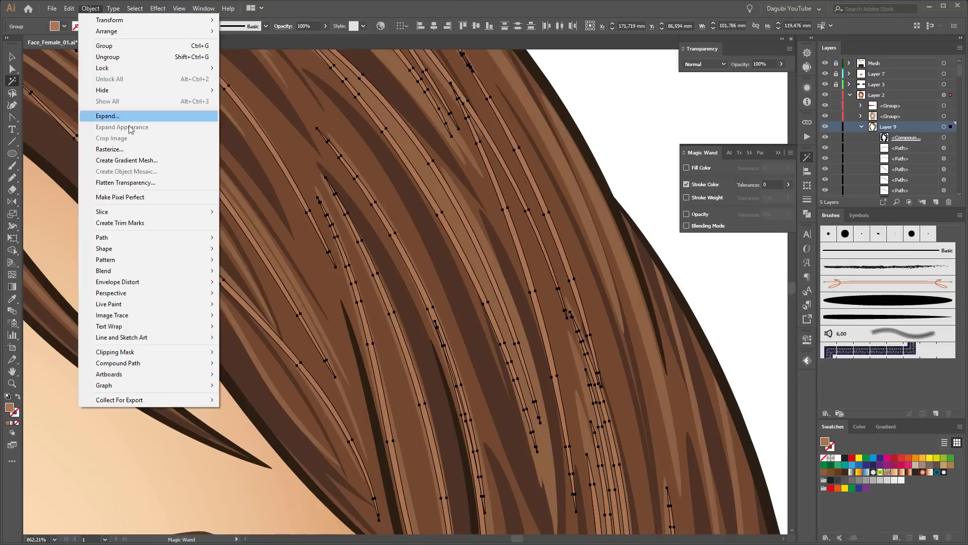
click(242, 366)
- Expand the appearance of the remaining stroked strand paths and make them a compound path
click(91, 8)
click(121, 385)
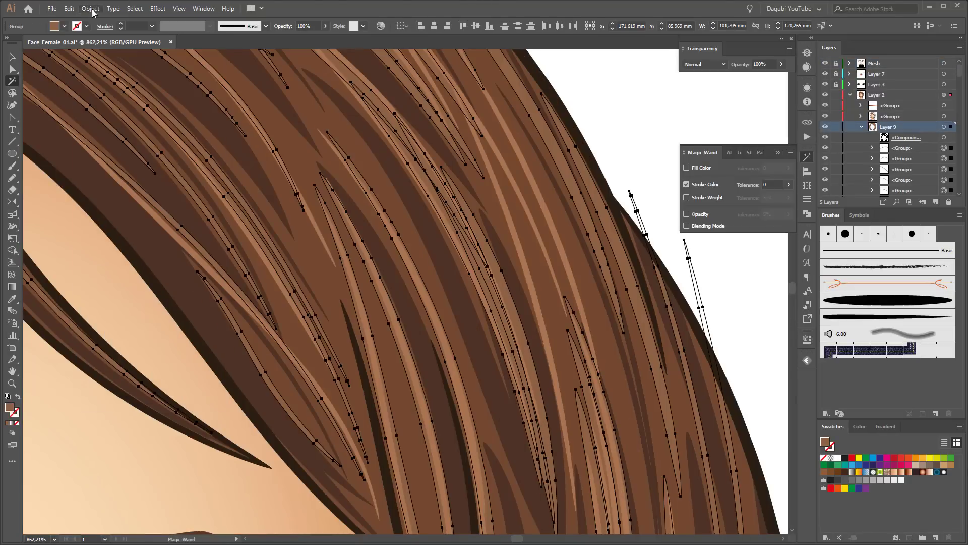
click(91, 8)
click(116, 126)
click(91, 8)
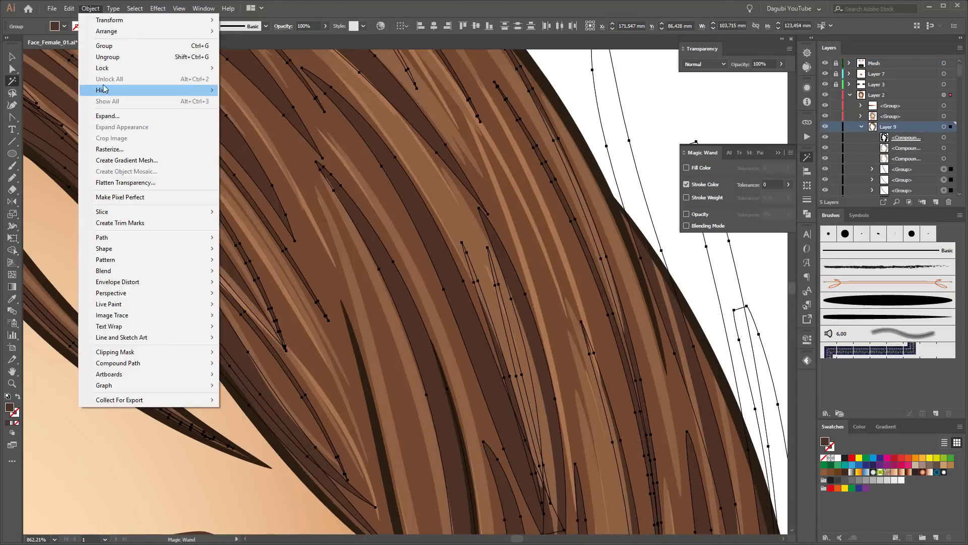
key(Escape)
scroll(460, 174, down, 5)
scroll(460, 174, up, 5)
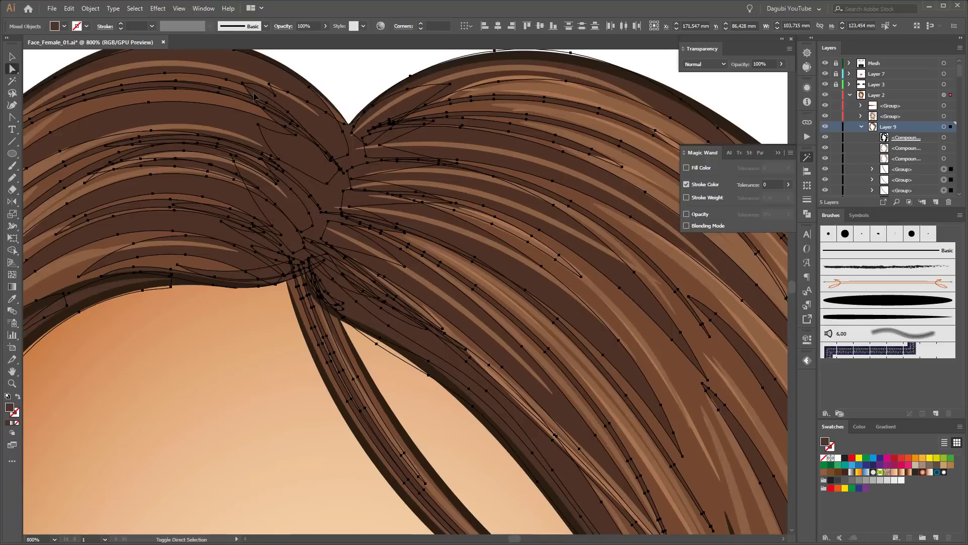
key(a)
click(90, 8)
click(243, 363)
- Apply a brown gradient preset to the base hair and darken its end stops
key(ctrl+0)
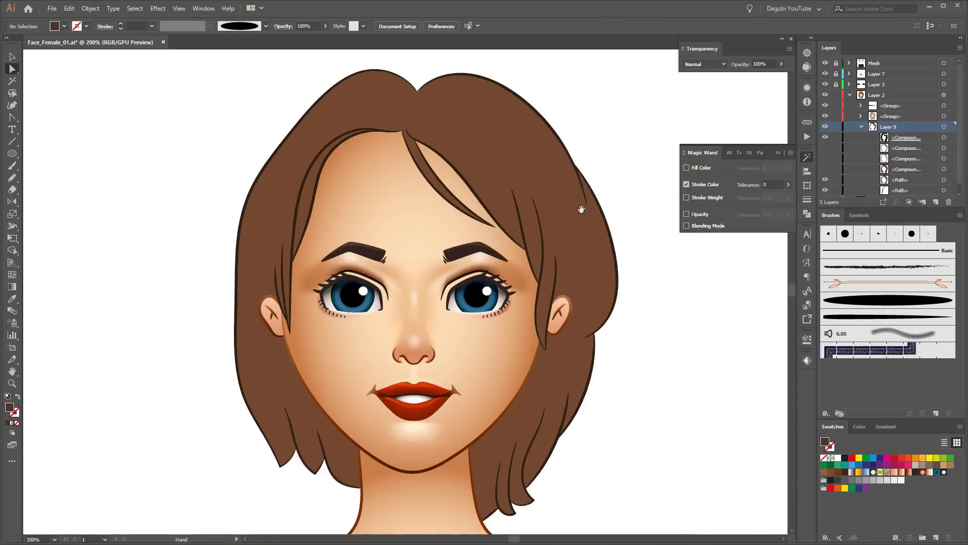
drag(907, 147, 903, 166)
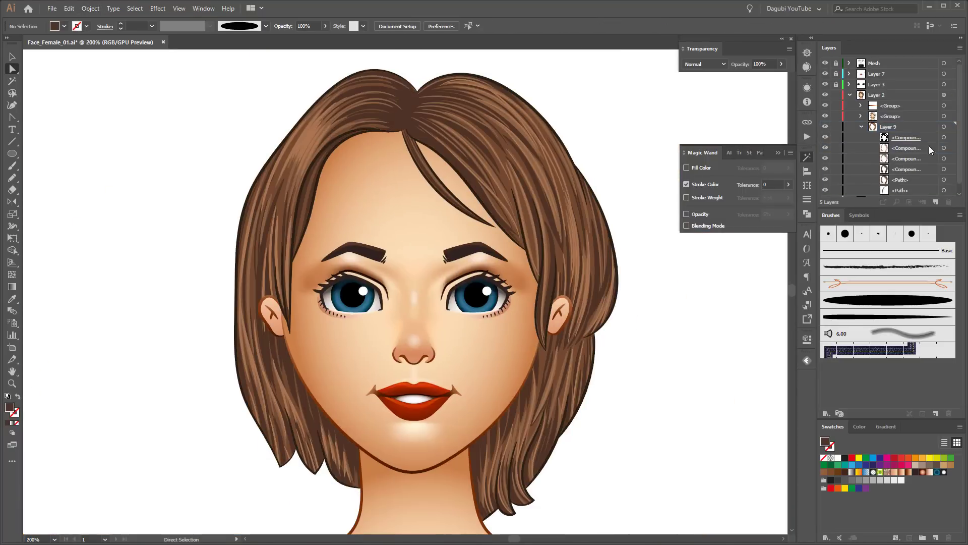
key(g)
drag(826, 148, 825, 159)
click(825, 170)
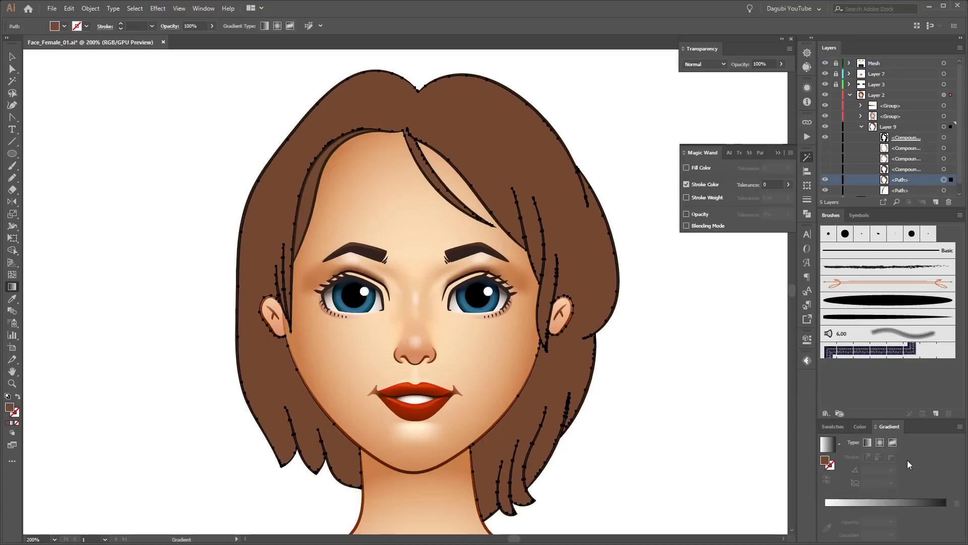
click(840, 443)
click(760, 479)
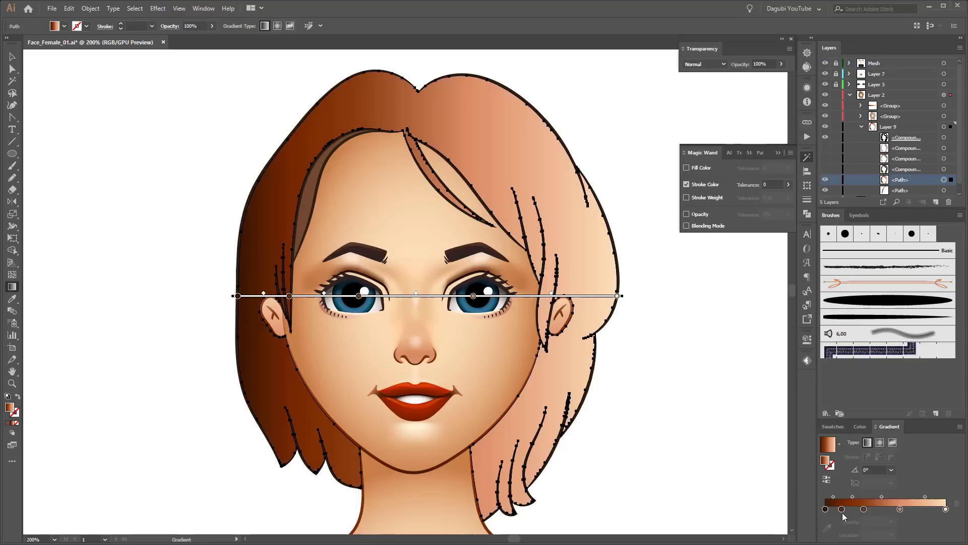
double_click(825, 509)
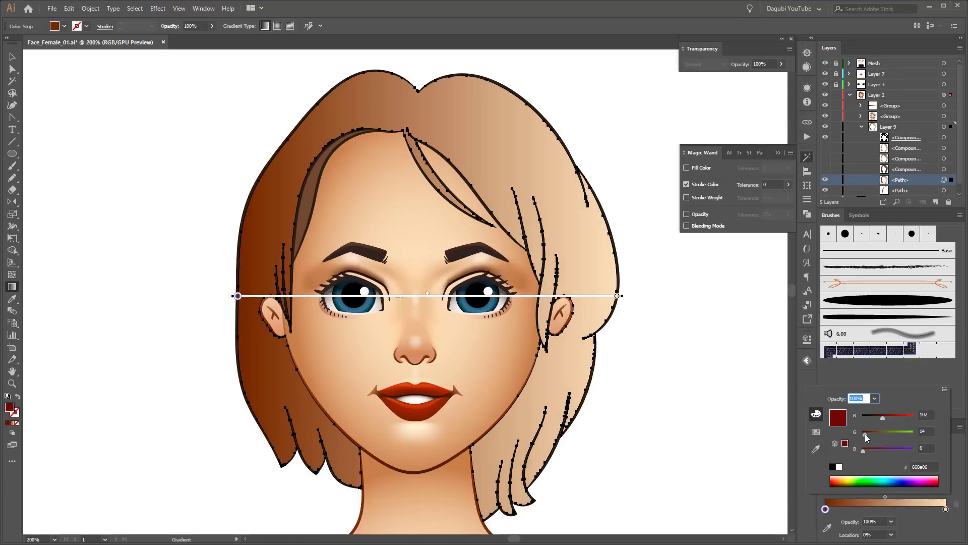
mouse_move(880, 432)
mouse_down()
mouse_move(869, 434)
mouse_move(899, 450)
mouse_up()
double_click(945, 509)
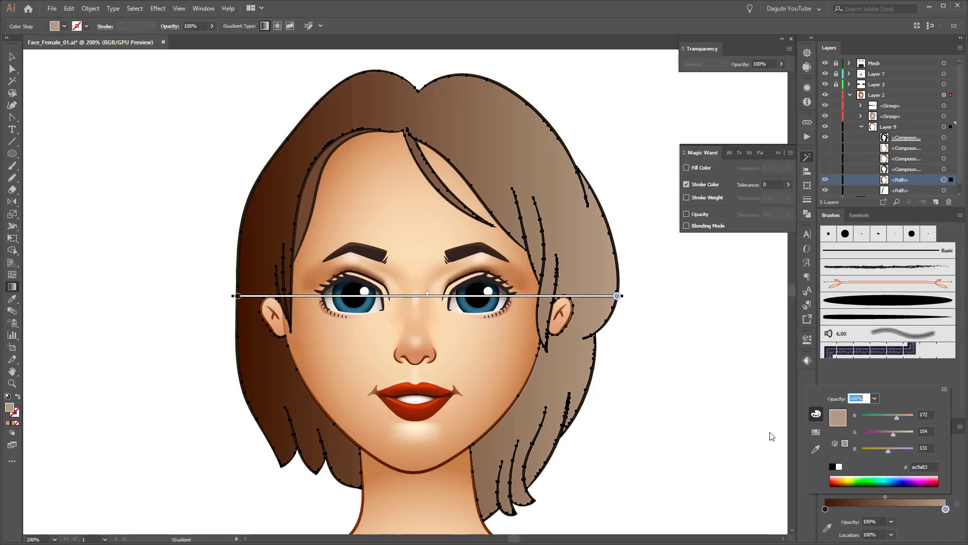
- Run the hair gradient vertically top to bottom and darken it with Recolor Artwork
drag(442, 511, 466, 76)
key(ctrl+0)
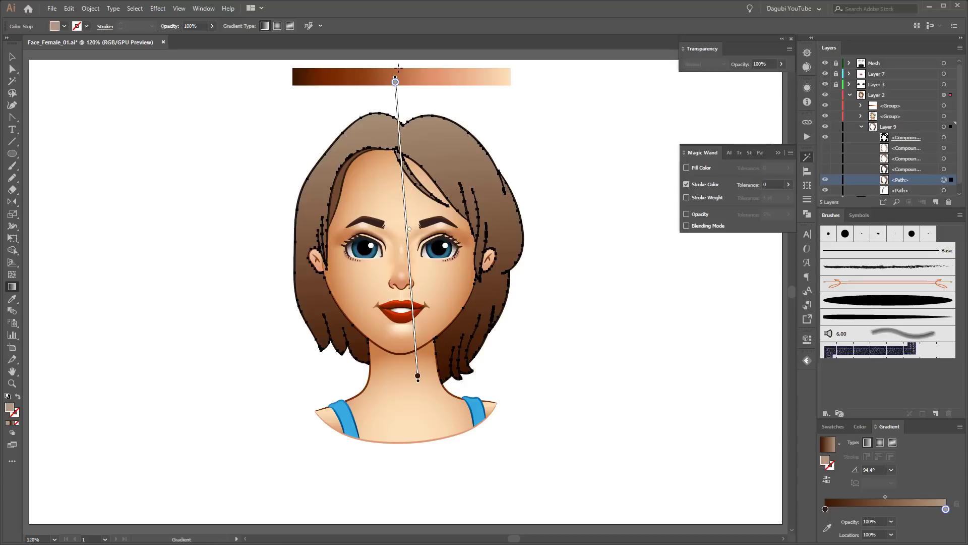
key(v)
click(381, 26)
click(719, 115)
drag(686, 321, 681, 323)
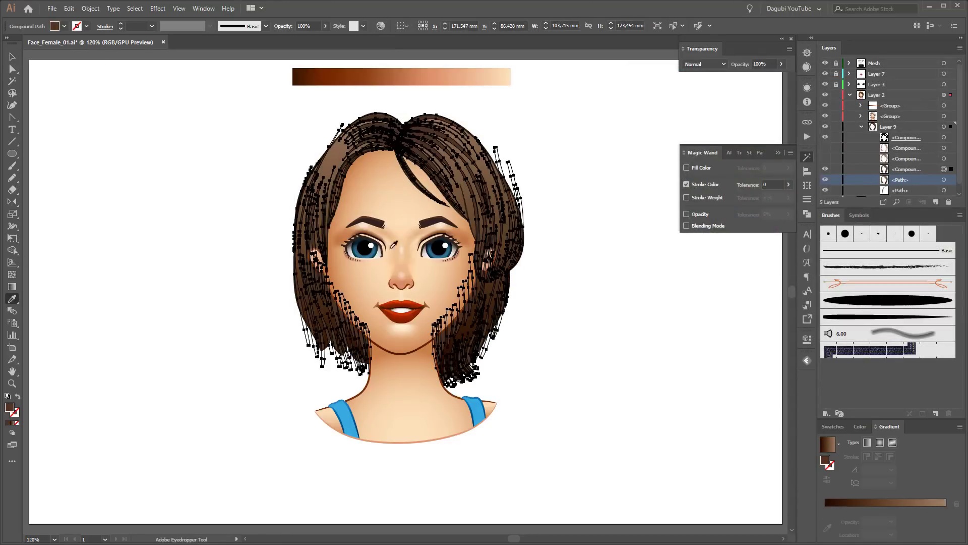
click(12, 287)
drag(401, 159, 424, 472)
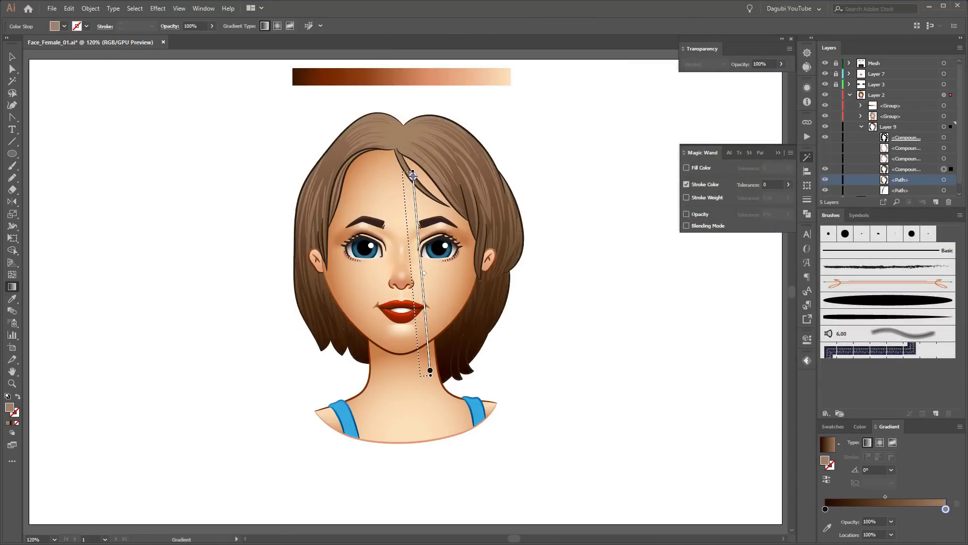
- Give both strand compound paths vertical gradients, recolour them, and select the gradient sample bar
key(i)
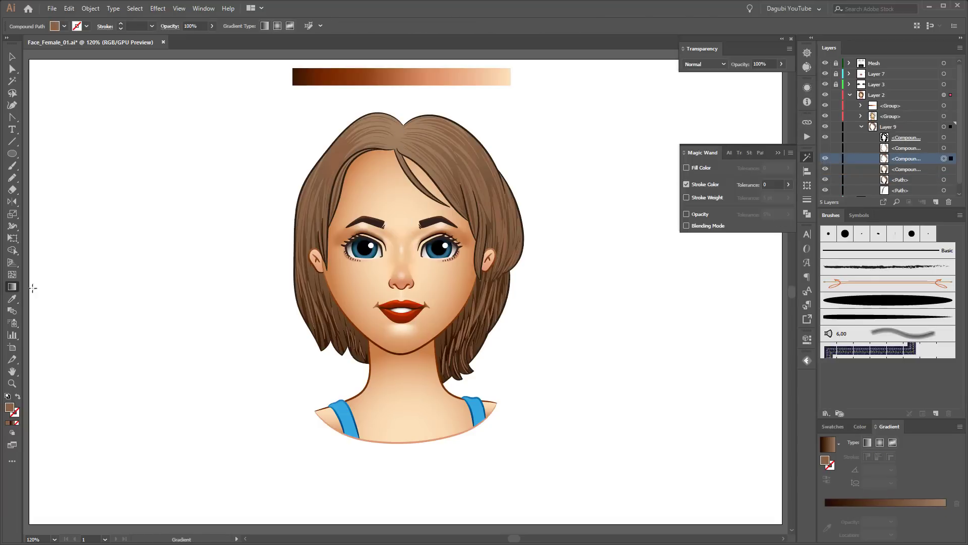
click(944, 158)
key(g)
drag(418, 452, 406, 187)
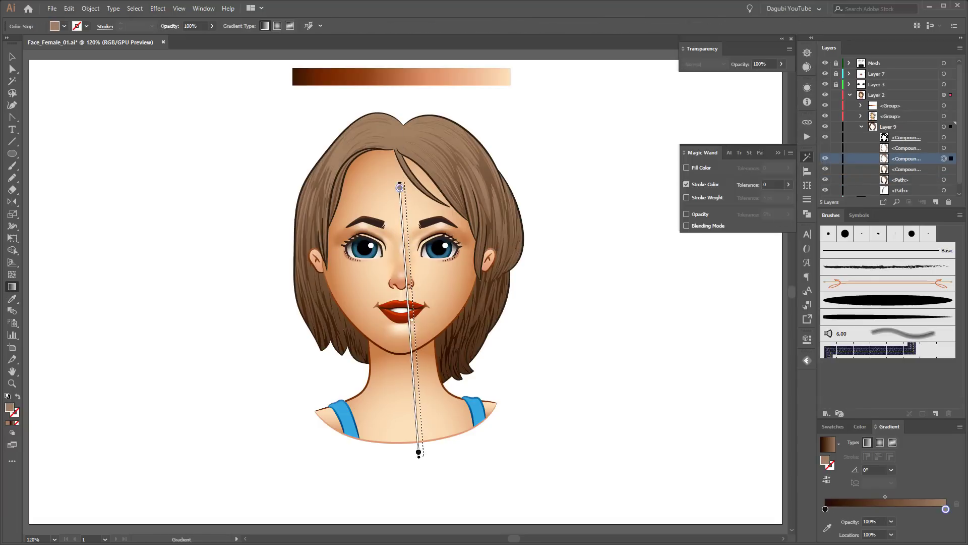
click(943, 148)
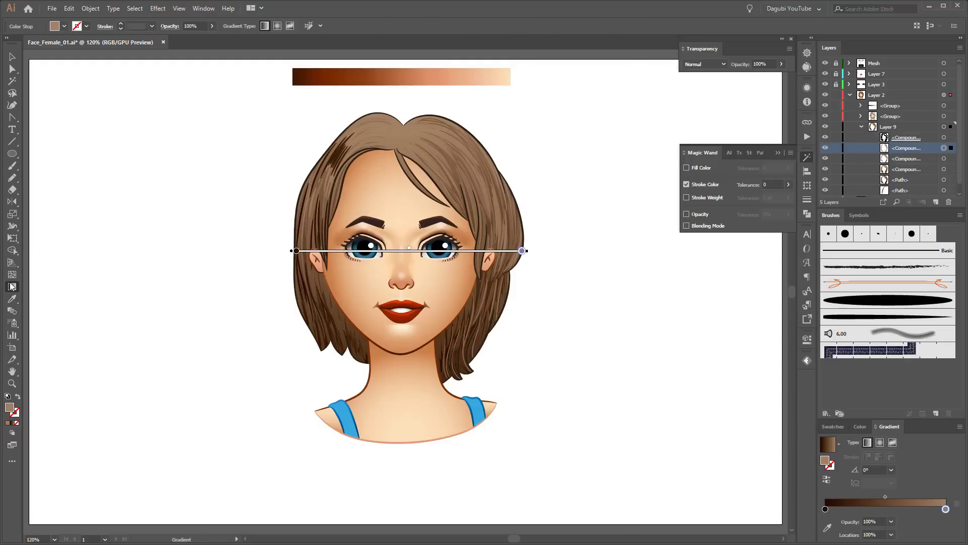
drag(415, 469, 401, 103)
click(12, 57)
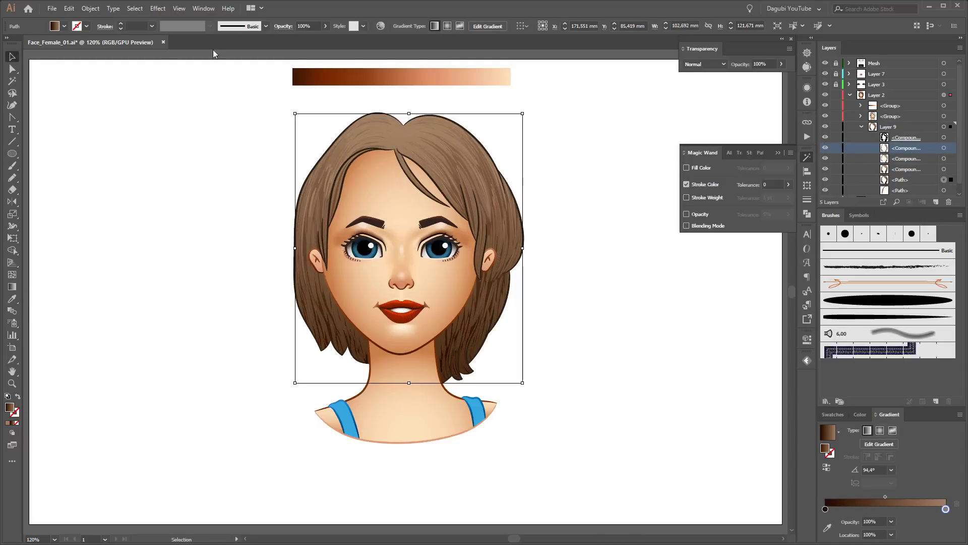
click(380, 25)
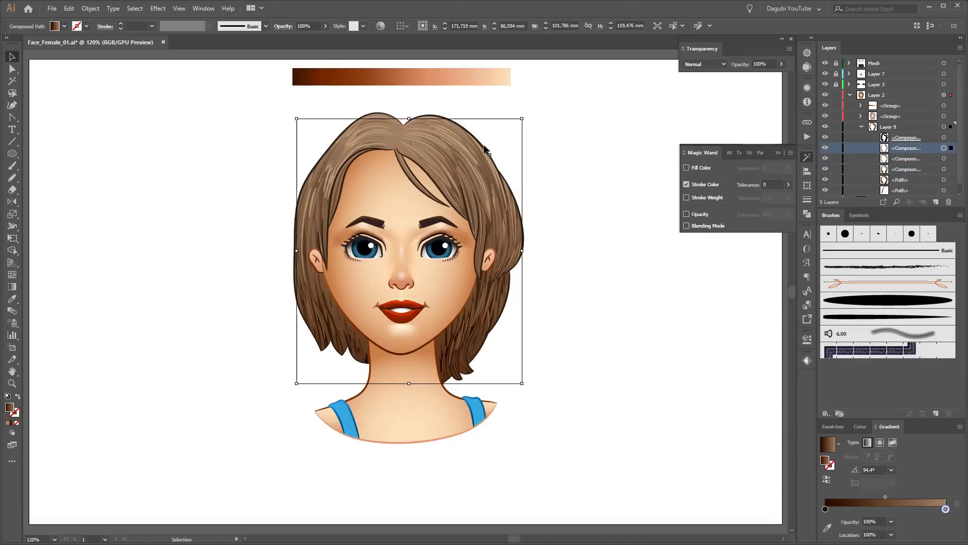
click(809, 263)
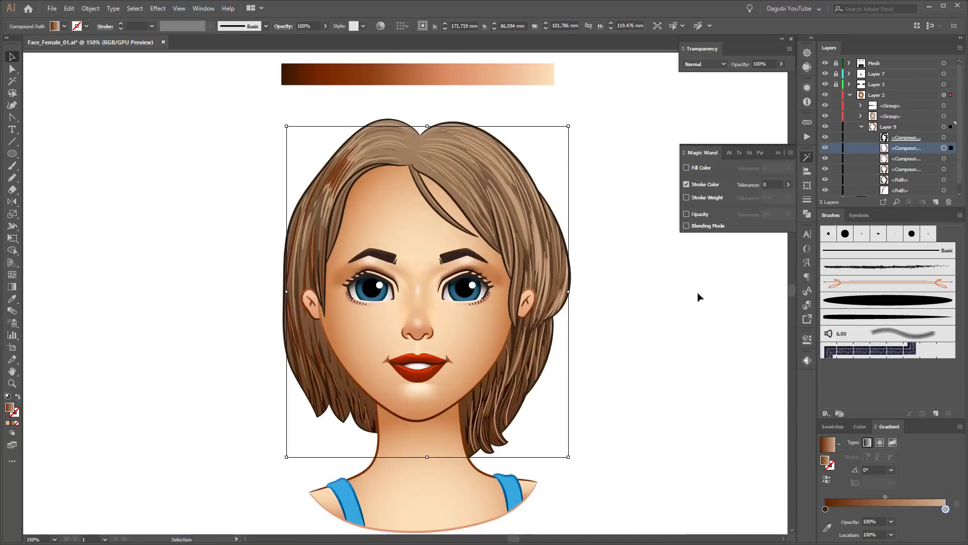
click(13, 69)
drag(257, 76, 584, 82)
- Delete the gradient bar and draw a head-sized Overlay ellipse with a radial gradient centred near the mouth
key(Delete)
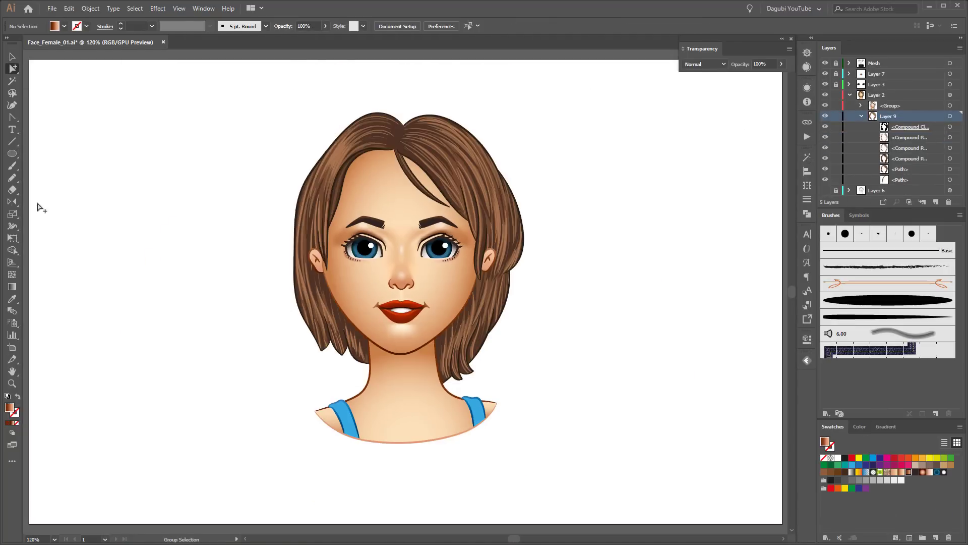
key(l)
mouse_move(250, 82)
mouse_down()
mouse_move(609, 489)
mouse_move(584, 474)
mouse_up()
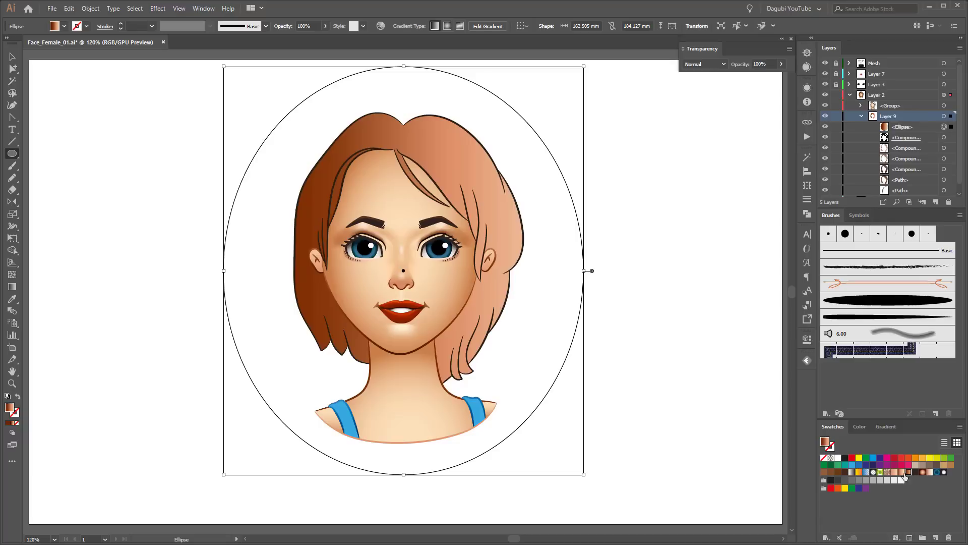
click(704, 64)
click(706, 161)
click(447, 26)
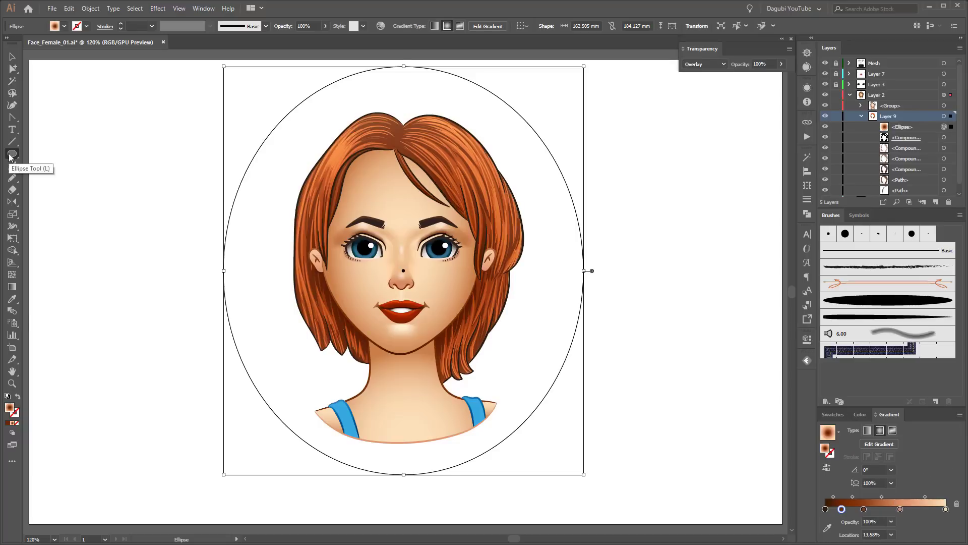
click(12, 286)
drag(404, 270, 364, 319)
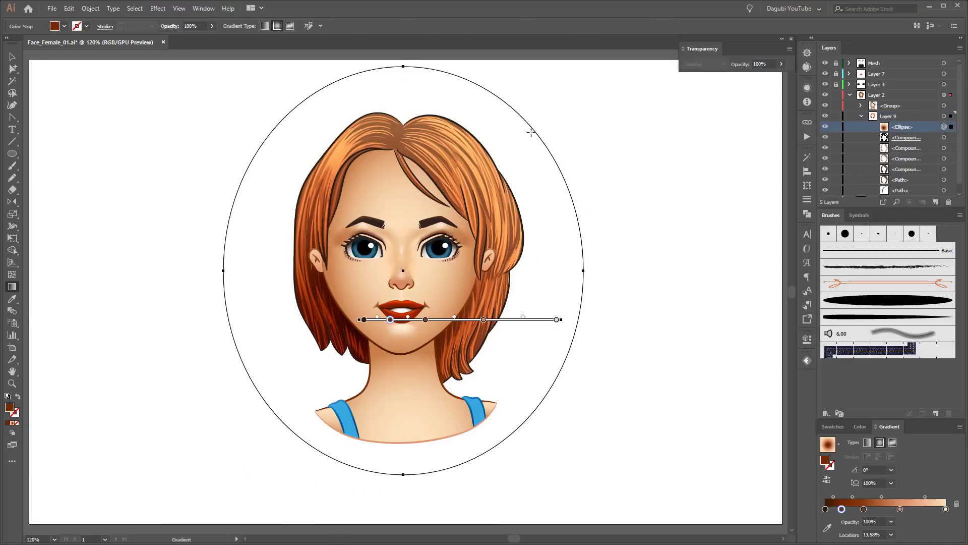
- Try Soft Light, Multiply and other blend modes on the large ellipse, then undo
click(704, 64)
click(706, 117)
click(704, 64)
click(707, 124)
click(704, 64)
click(707, 125)
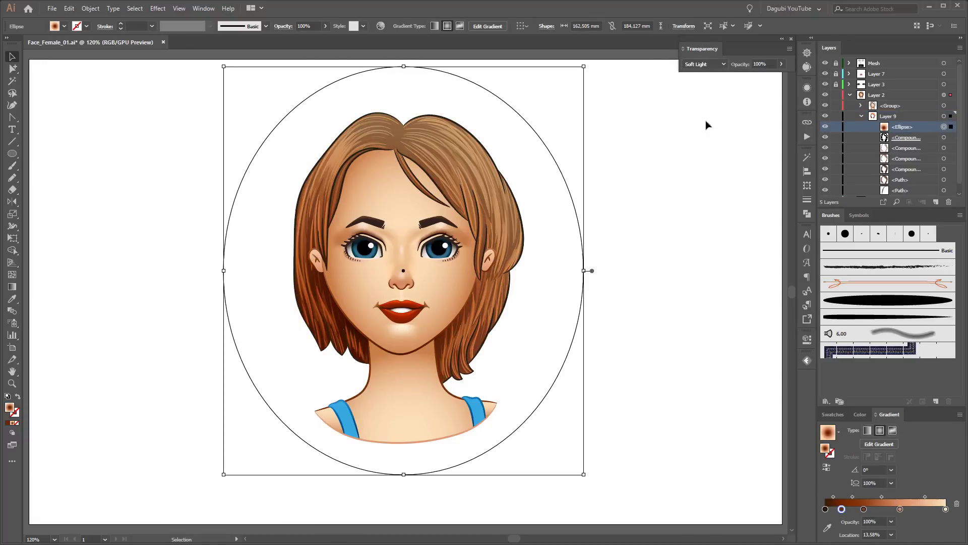
click(703, 64)
click(699, 180)
click(704, 64)
click(700, 93)
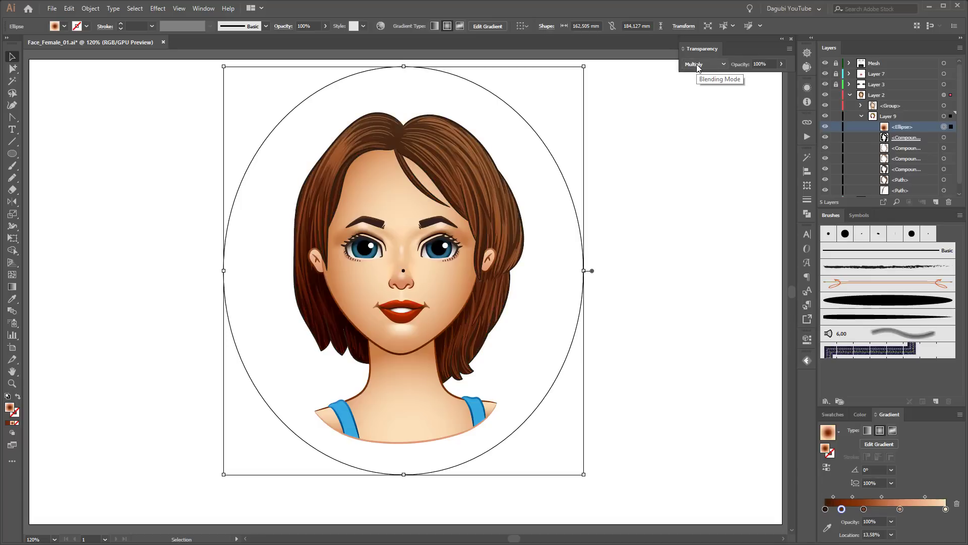
click(702, 64)
click(706, 161)
key(ctrl+z)
- Draw a circle over the top-right hair with a ffdfb4-to-dark gradient, blended with Screen
key(l)
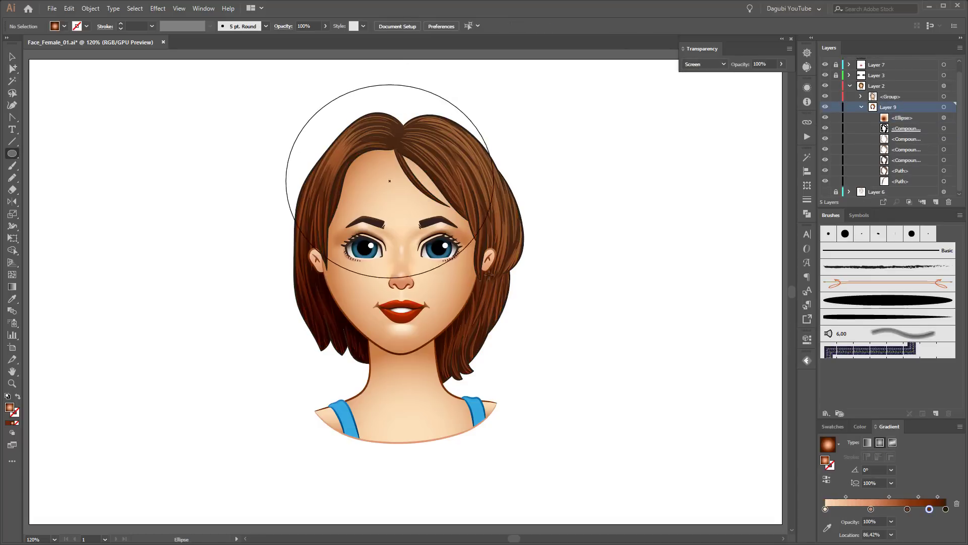
drag(396, 89, 530, 232)
click(839, 433)
click(787, 483)
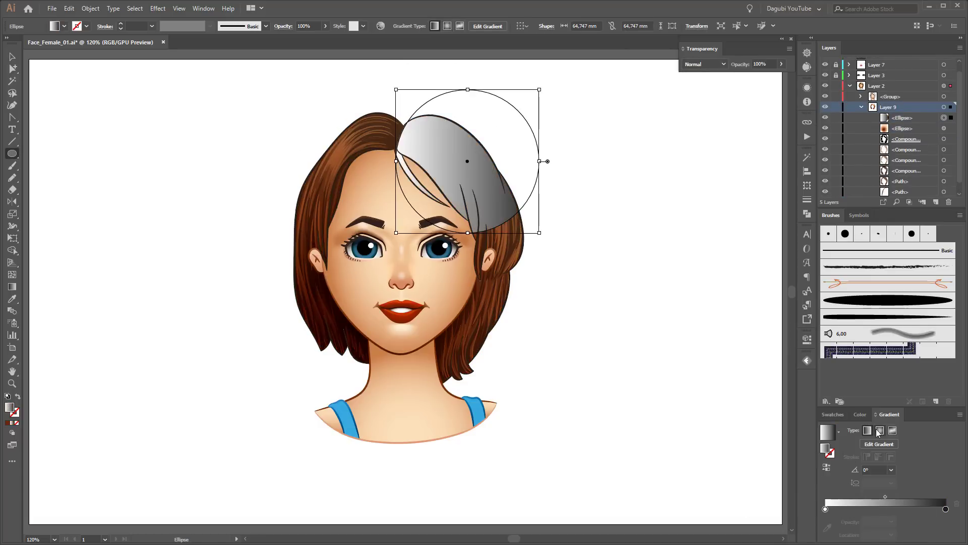
double_click(946, 509)
double_click(825, 509)
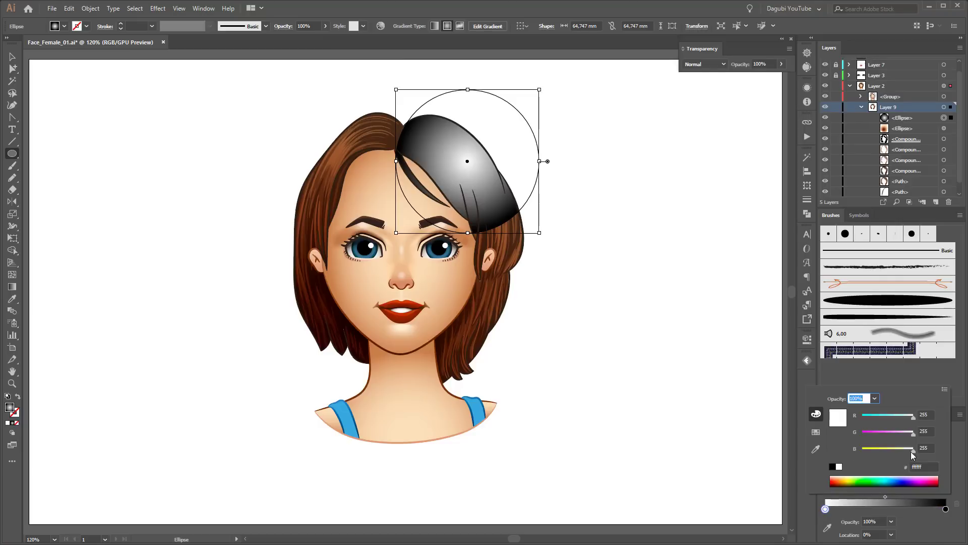
text(ffdfb4)
click(705, 64)
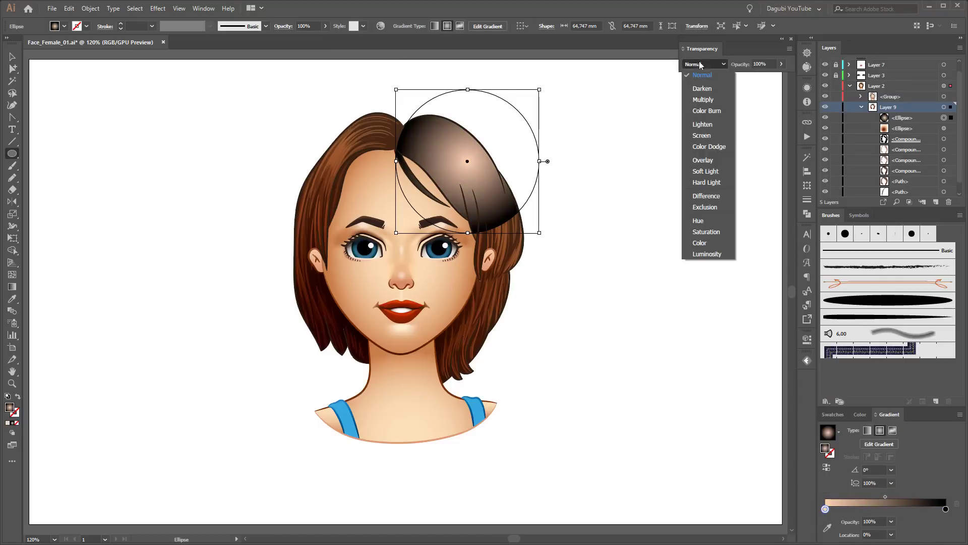
click(704, 132)
- Rotate and reshape the highlight ellipse with Free Transform and move it to the upper-left hair
key(e)
drag(550, 232, 558, 173)
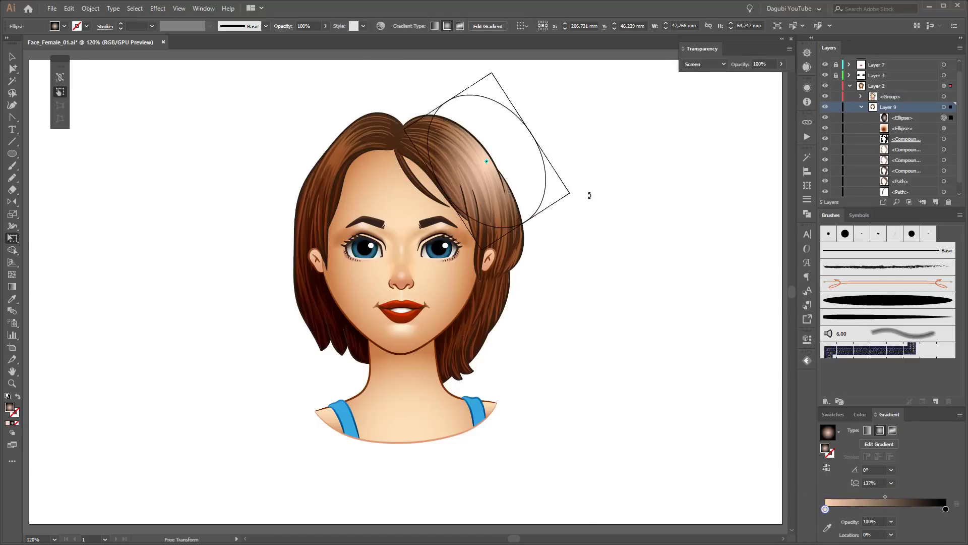
drag(482, 173, 328, 177)
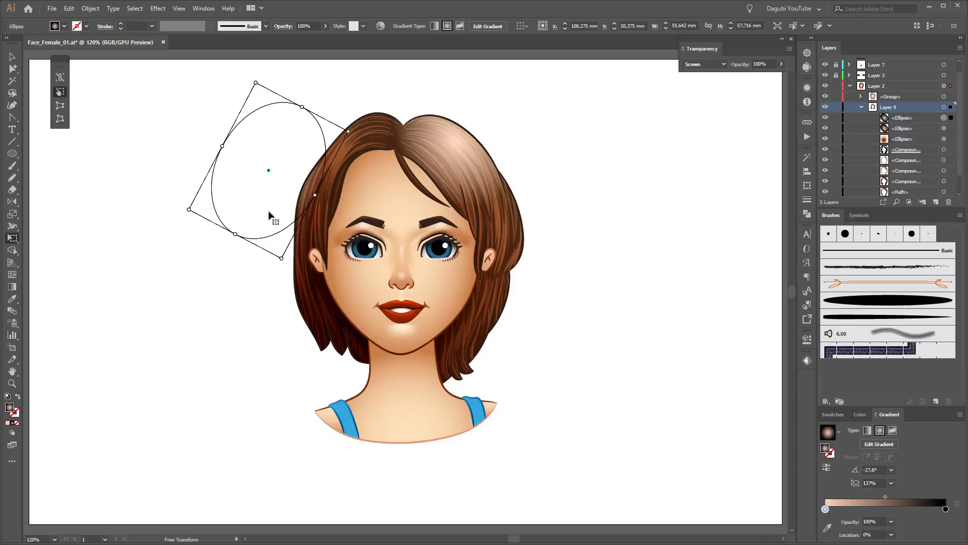
click(206, 161)
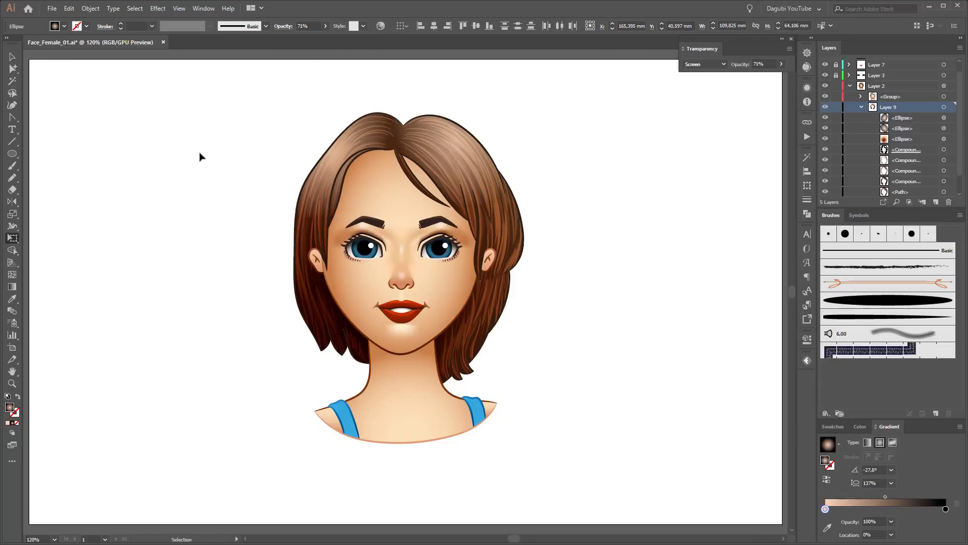
- Redraw both ear gradients running upward and darken the ear colour slightly
drag(21, 64, 45, 80)
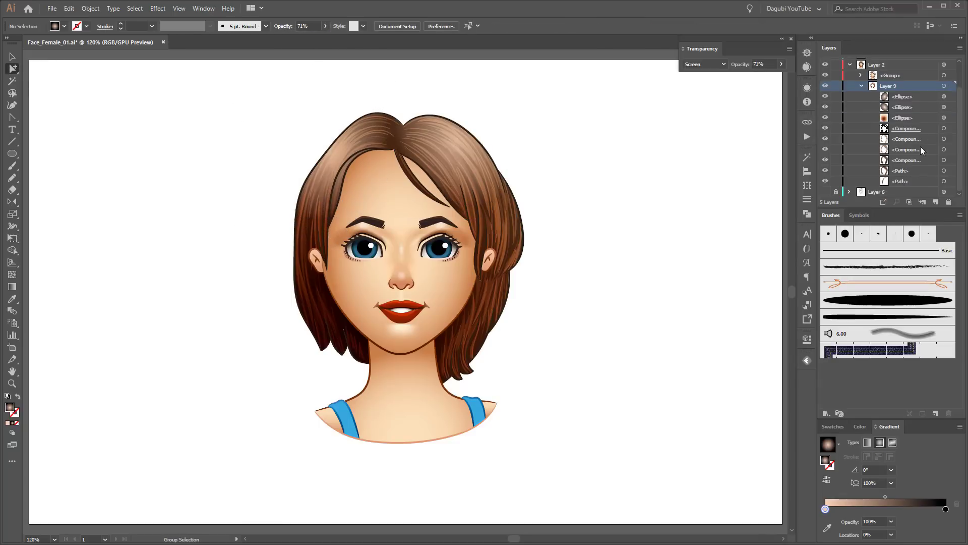
scroll(898, 126, down, 10)
click(945, 117)
alt+scroll(624, 341, up, 5)
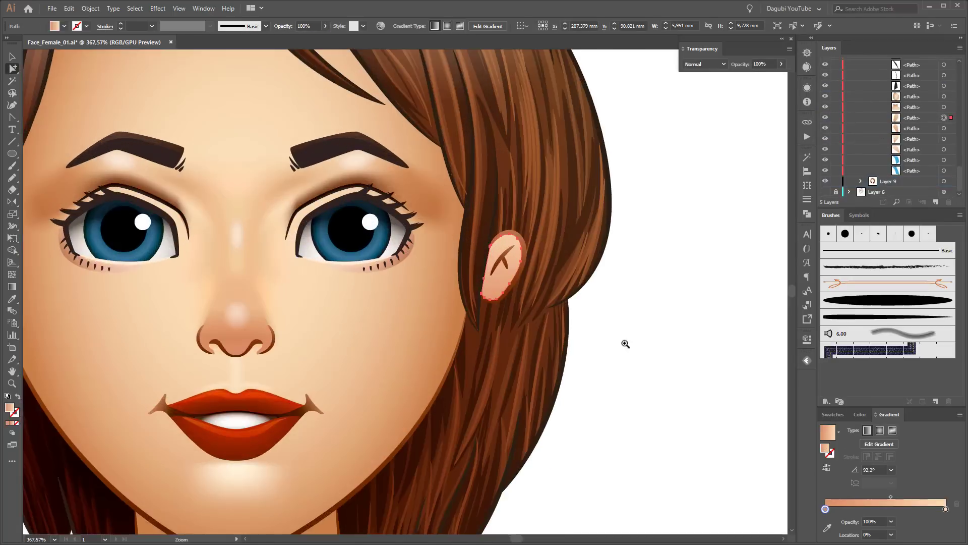
key(g)
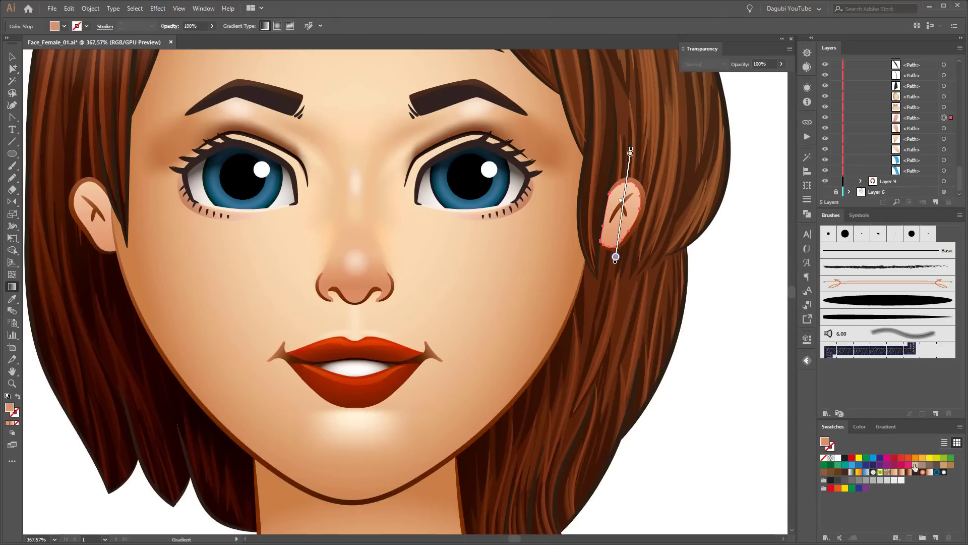
click(886, 426)
drag(604, 255, 620, 151)
drag(101, 255, 89, 159)
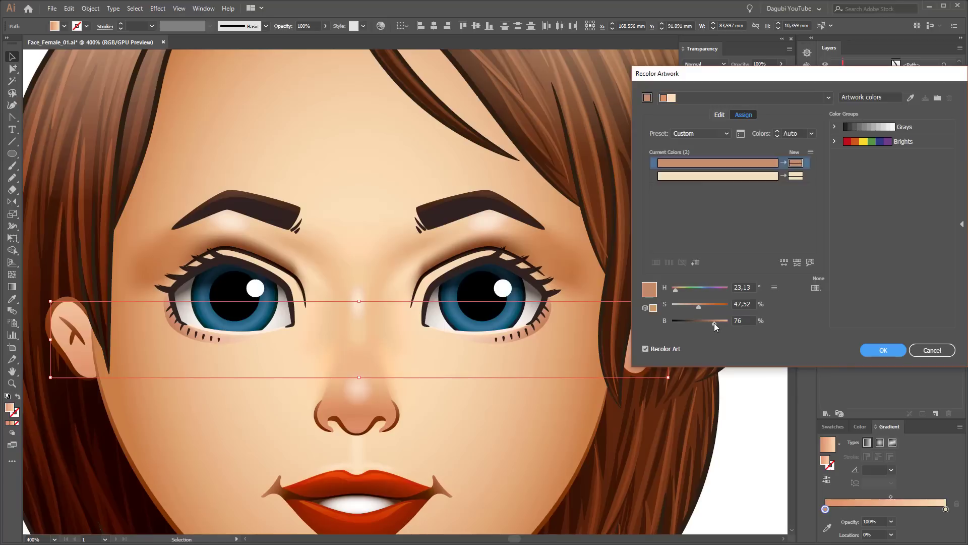
drag(715, 323, 711, 322)
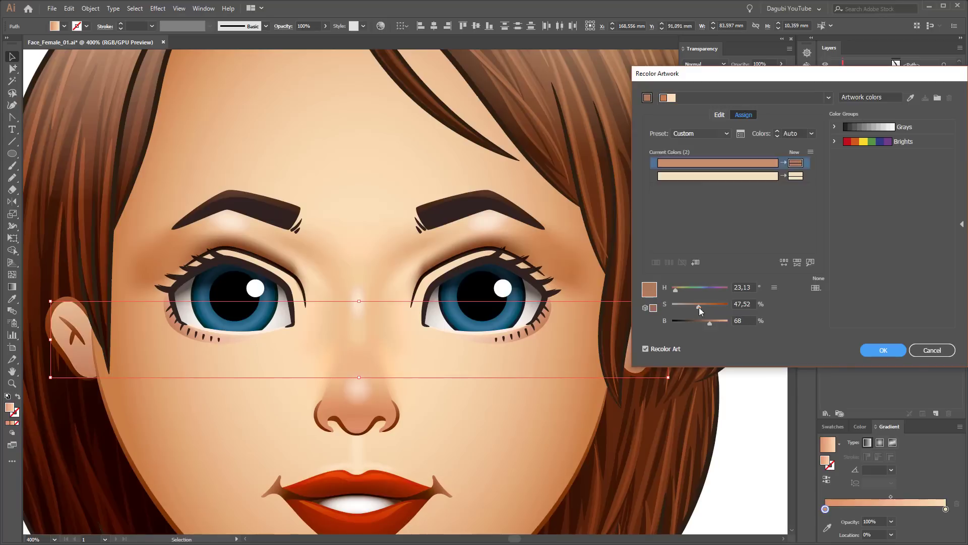
click(888, 351)
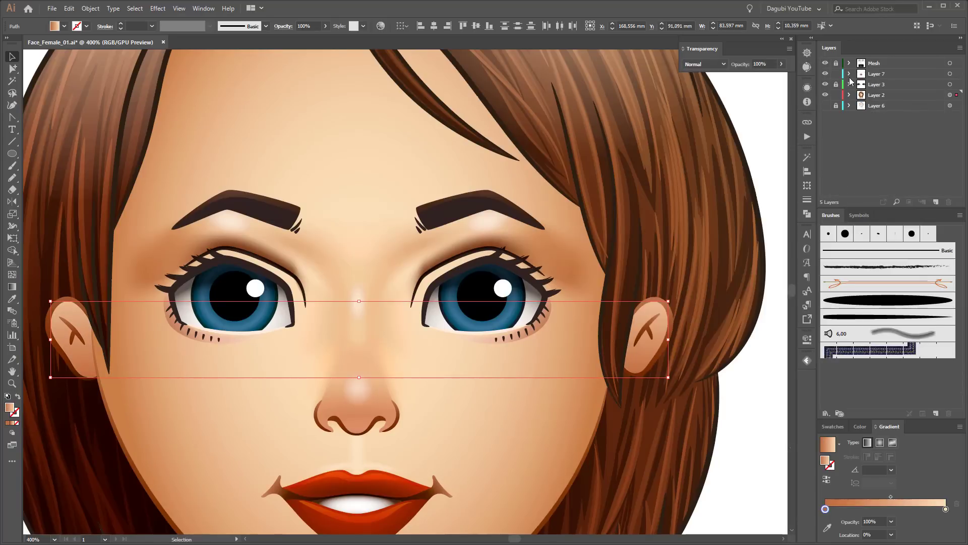
- Move the nose gradient's middle stop higher up the nose
scroll(946, 151, down, 2)
click(946, 152)
key(i)
key(g)
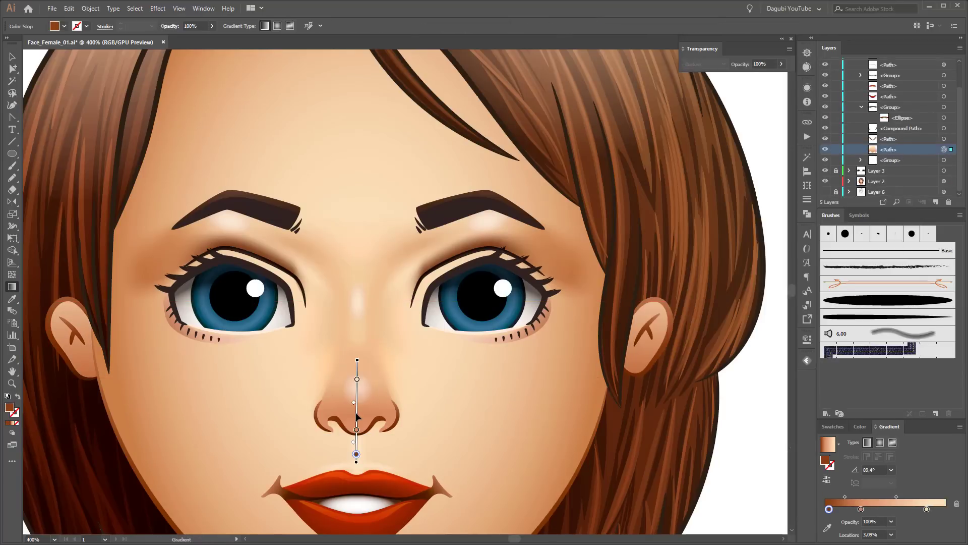
drag(357, 429, 357, 413)
- Paste a copy of the hair highlight ellipse into Layer 7
key(ctrl+0)
key(ctrl+shift+a)
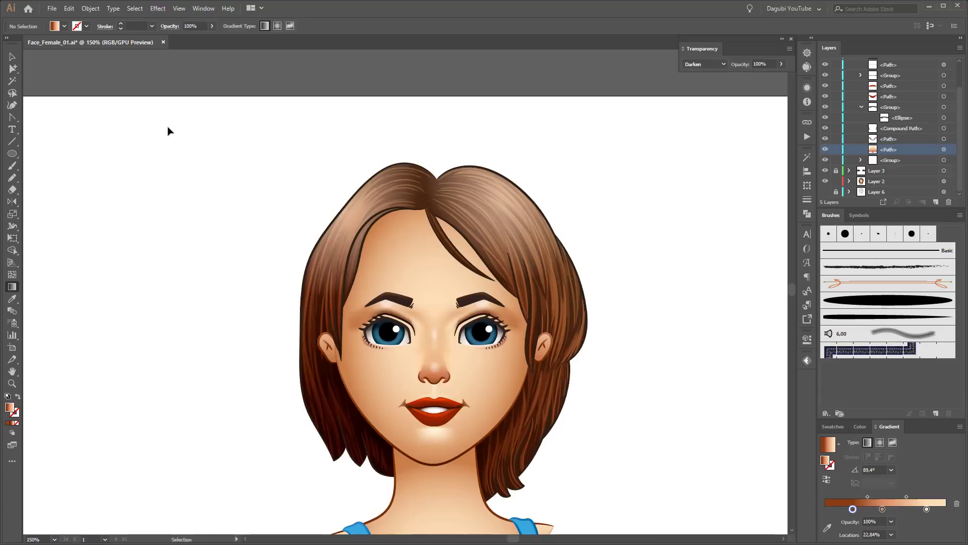
scroll(926, 68, up, 3)
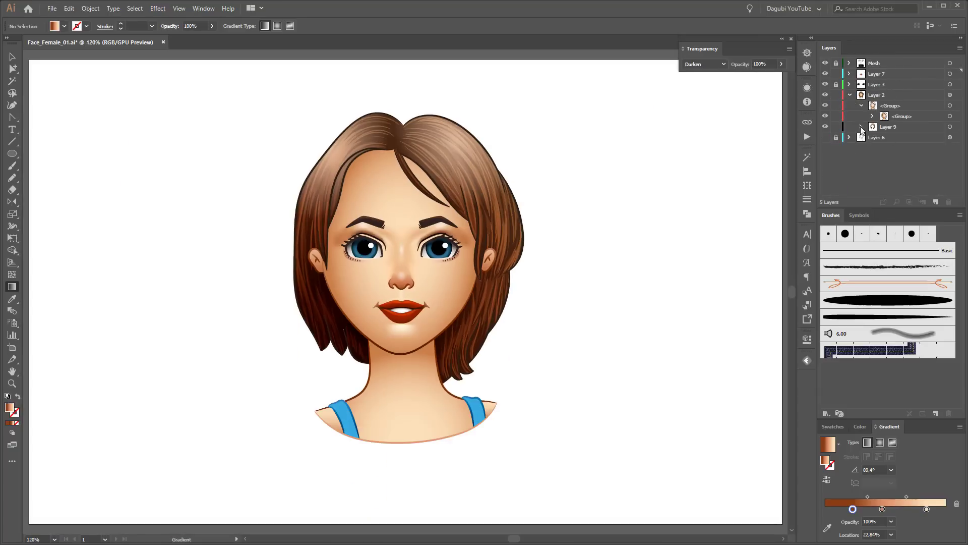
click(944, 138)
click(851, 95)
click(851, 74)
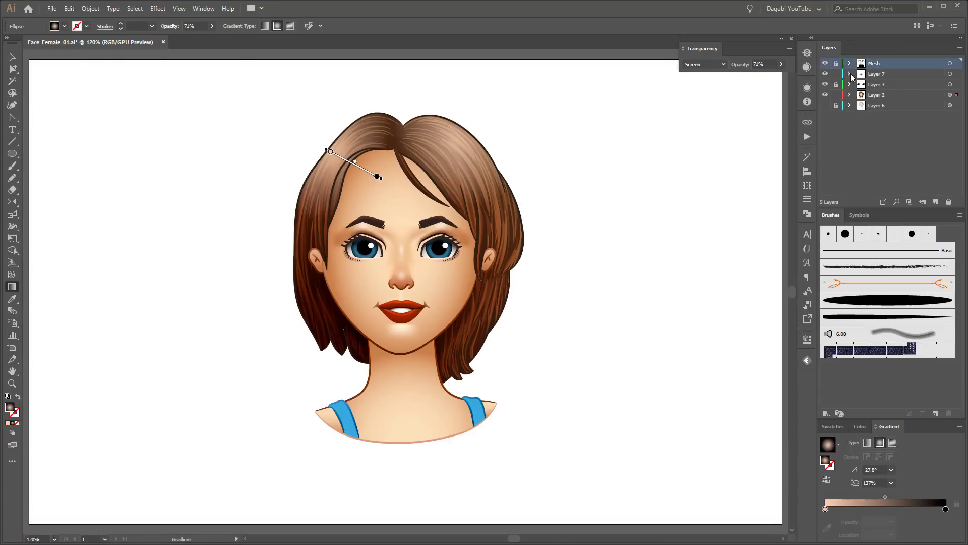
click(70, 8)
click(71, 69)
- Move the pasted ellipse onto the right cheek, shrinking and rotating it
key(e)
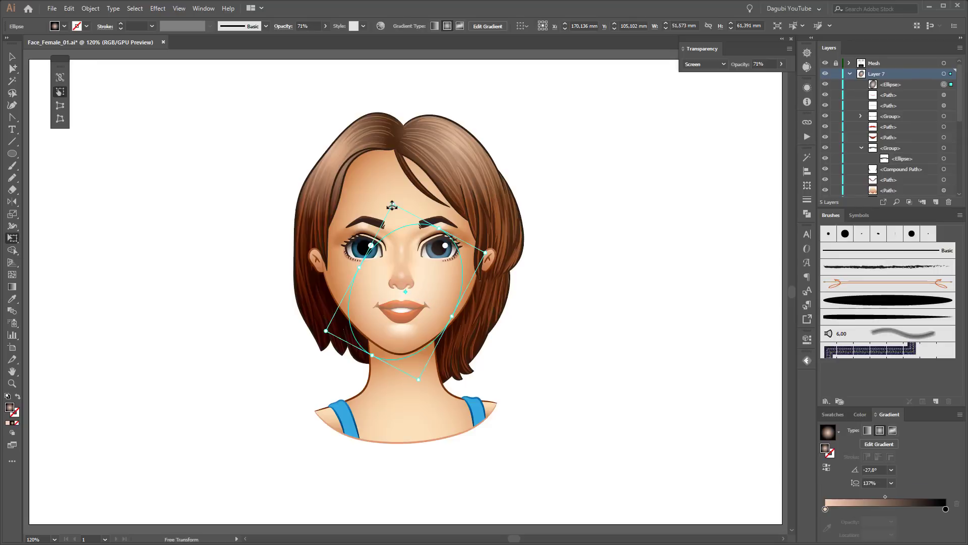
key(ctrl+plus)
key(ctrl+plus)
drag(494, 322, 554, 295)
key(ctrl+z)
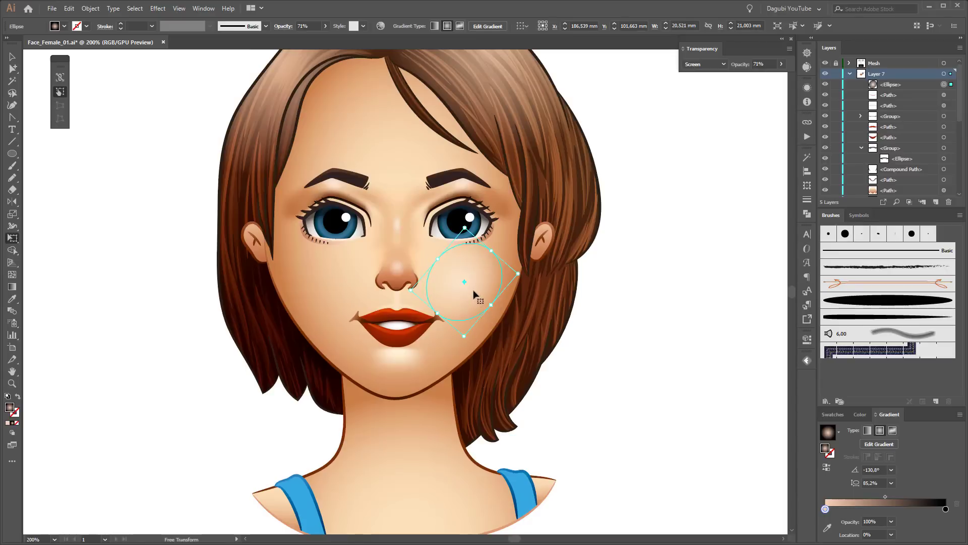
key(ctrl+z)
- Place a reflected copy of the blush circle on the left cheek
drag(475, 292, 359, 287)
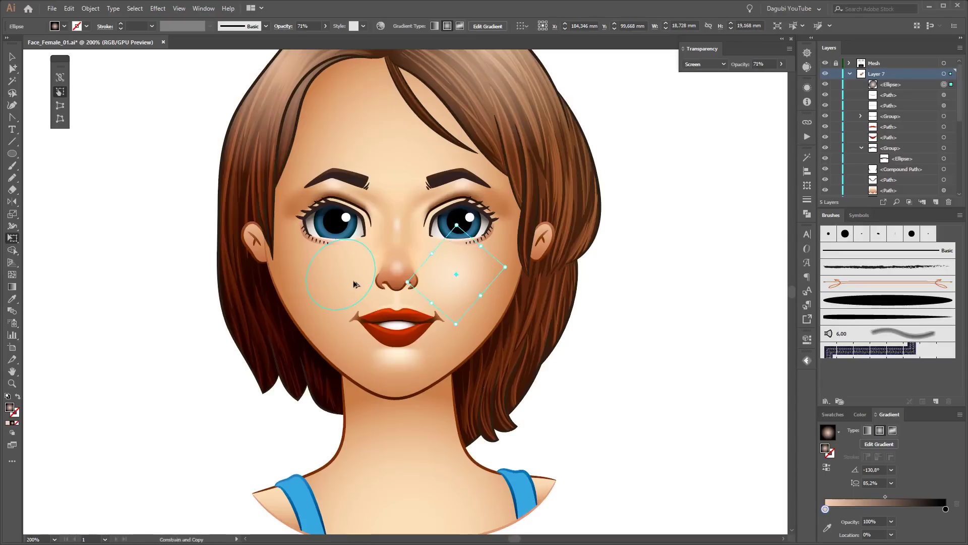
click(807, 185)
click(807, 185)
shift+click(944, 95)
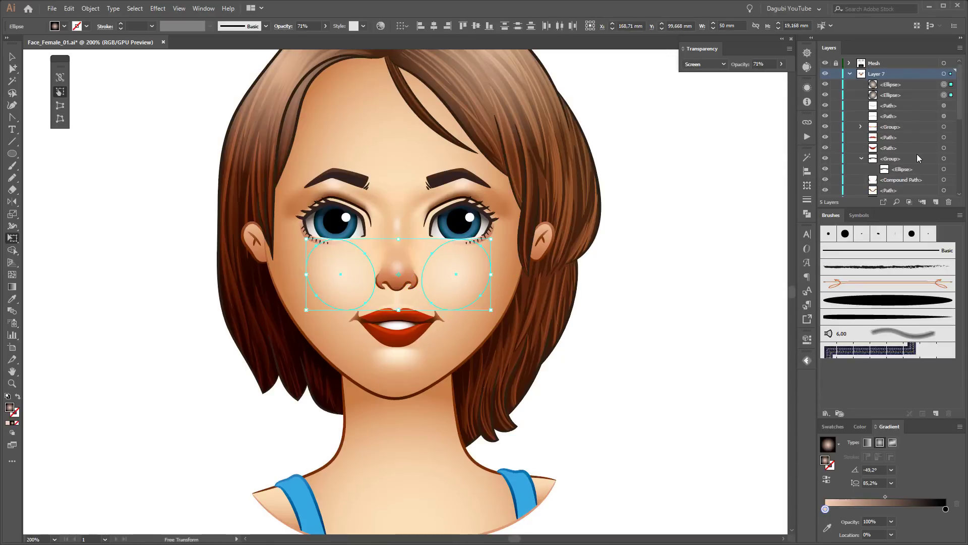
ctrl+click(747, 263)
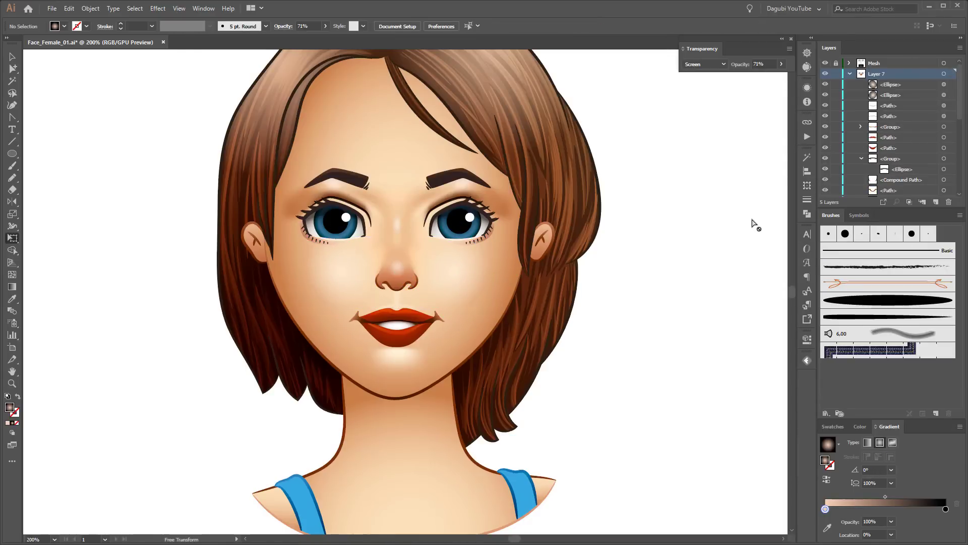
key(ctrl+0)
click(852, 102)
scroll(887, 126, down, 2)
- Set the face skin shape to Draw Inside and pick the Pencil, zoomed on the forehead
click(944, 81)
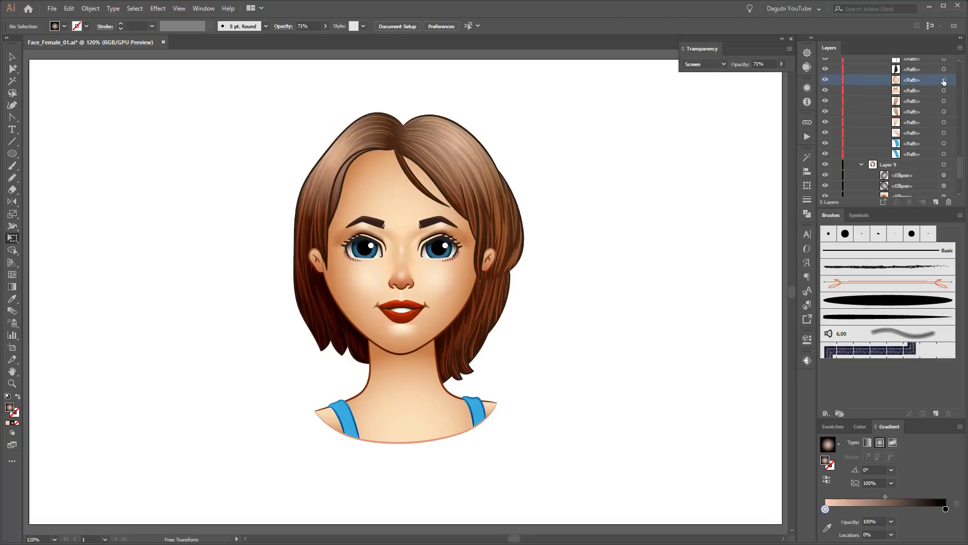
click(944, 165)
click(12, 423)
click(25, 457)
scroll(353, 202, up, 5)
key(n)
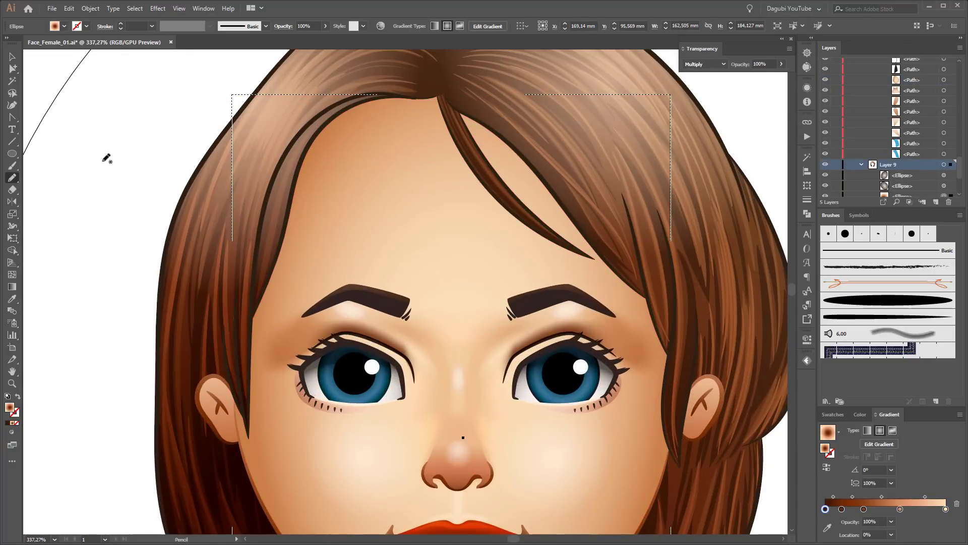
- Pencil the shadow outline from the left temple to the parting and along the front strand
drag(244, 342, 438, 97)
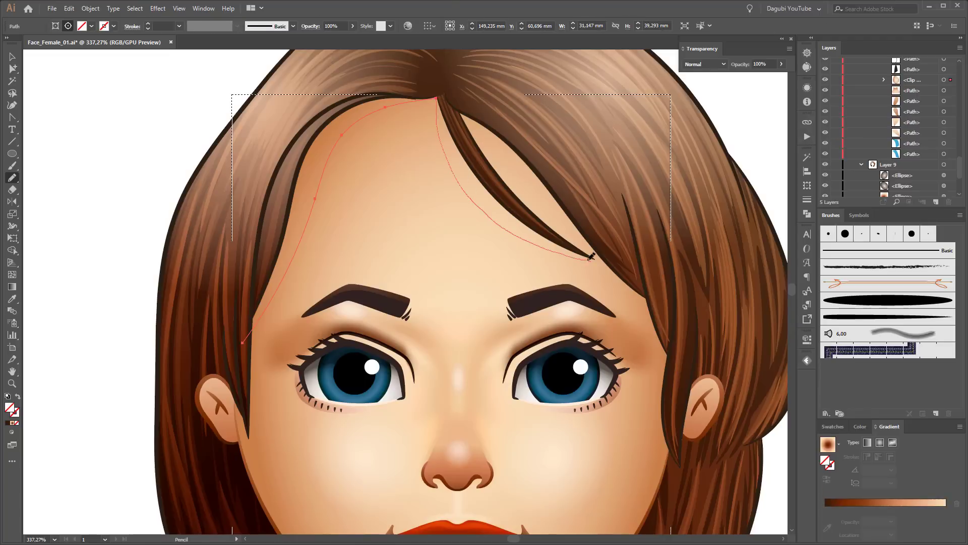
drag(591, 257, 488, 130)
drag(646, 300, 668, 352)
- Refine the shadow's top anchor and strand-side curve with Direct Selection
key(a)
scroll(372, 152, up, 3)
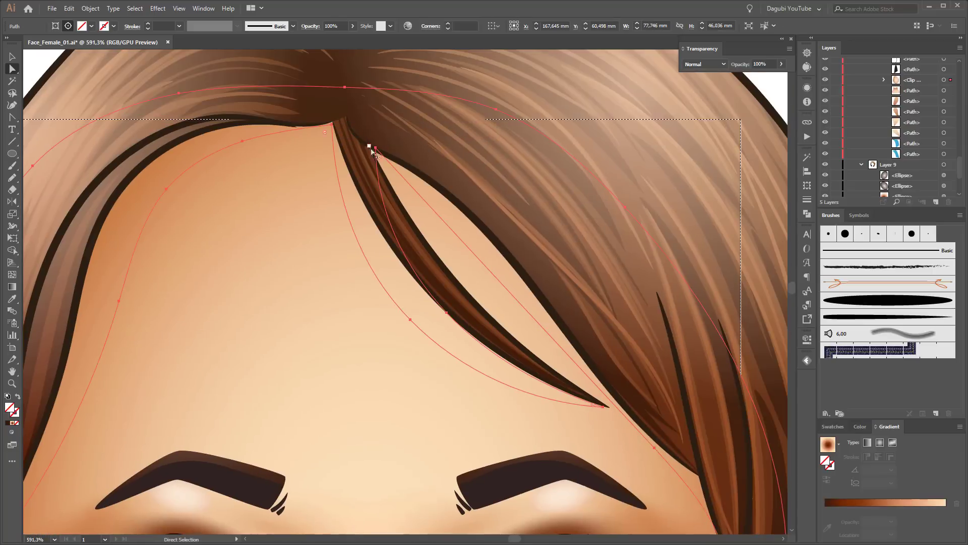
drag(372, 151, 350, 136)
drag(441, 326, 465, 346)
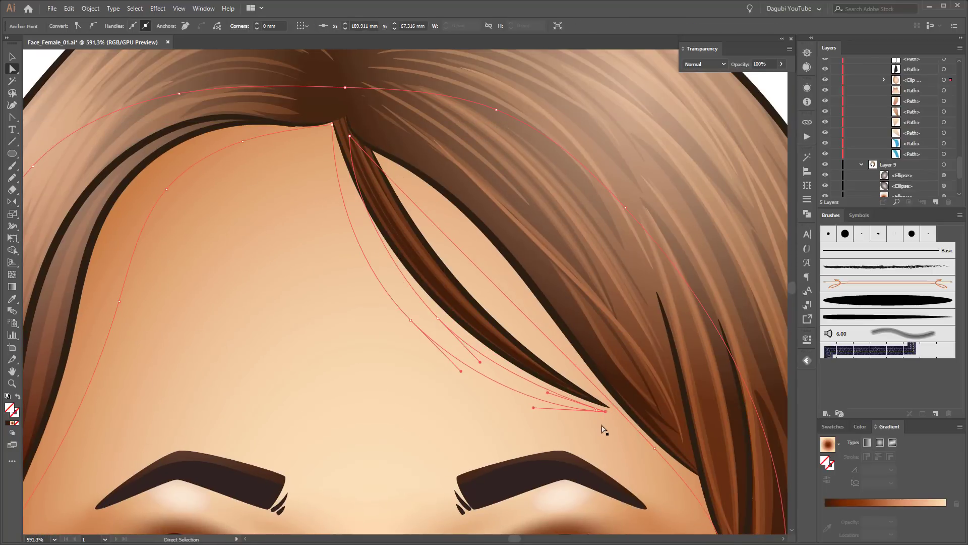
drag(599, 373, 581, 423)
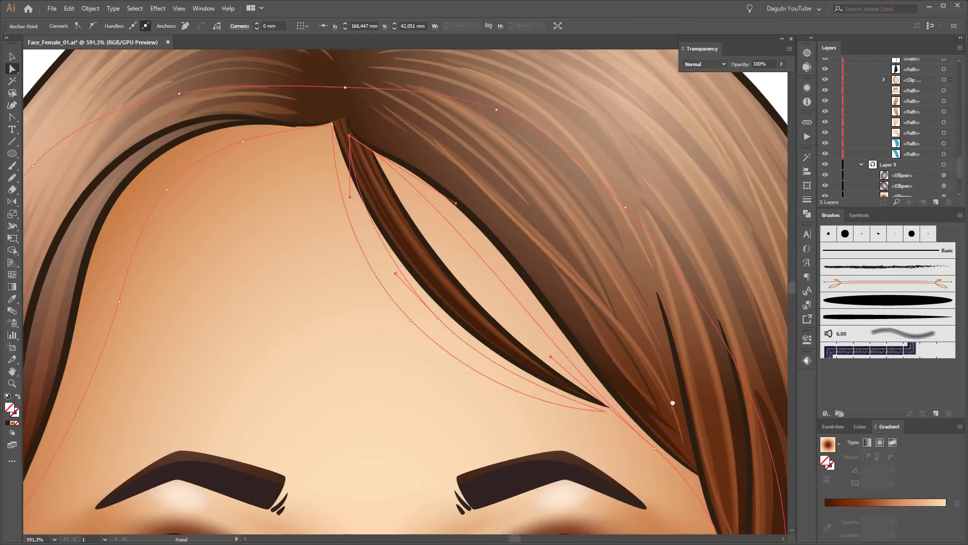
scroll(605, 449, down, 4)
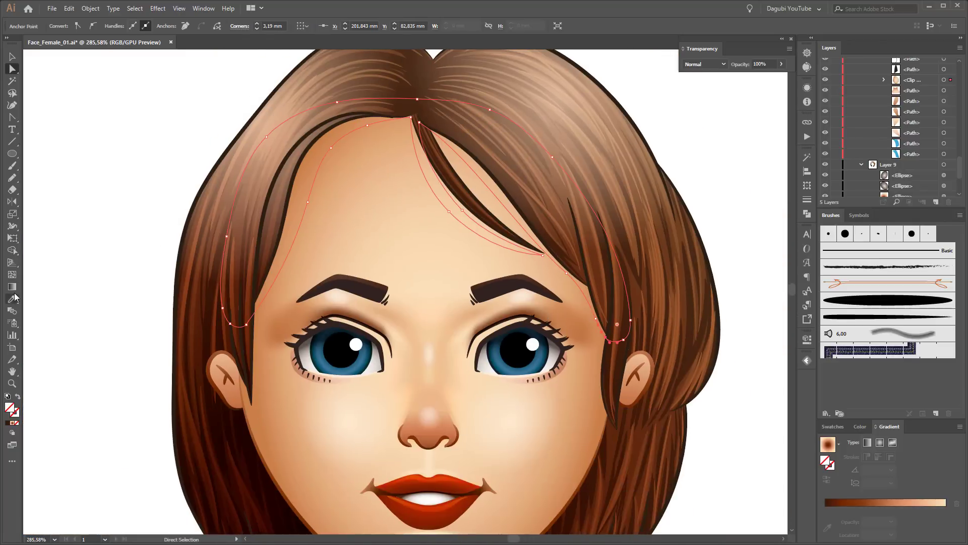
- Fill the shadow with a diagonal gradient toward the hair, with one stop at 69% opacity
click(828, 444)
click(12, 286)
drag(490, 469, 244, 126)
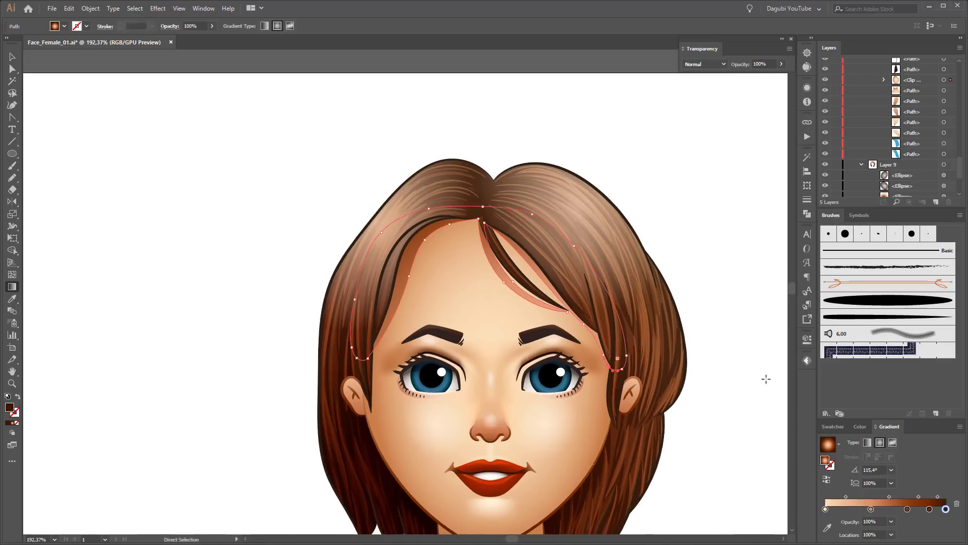
click(212, 25)
drag(216, 39, 202, 40)
- Select the shadow path inside the clip group and lower its opacity to about half
key(v)
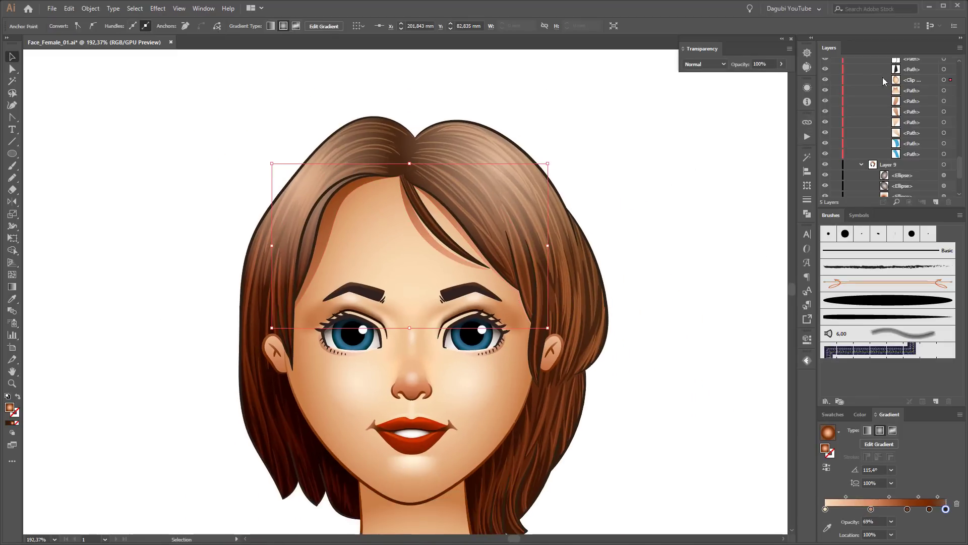
click(885, 80)
click(918, 100)
click(353, 26)
drag(353, 39, 332, 39)
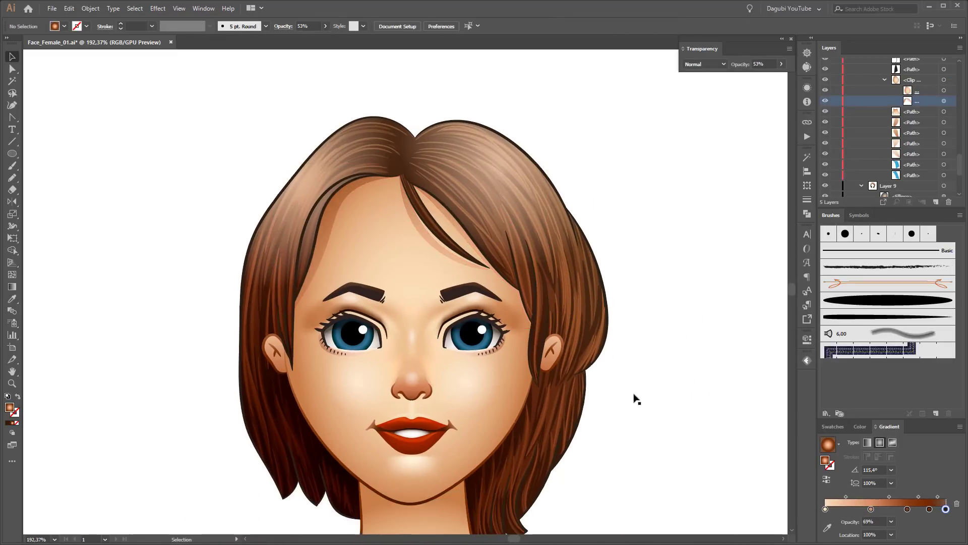